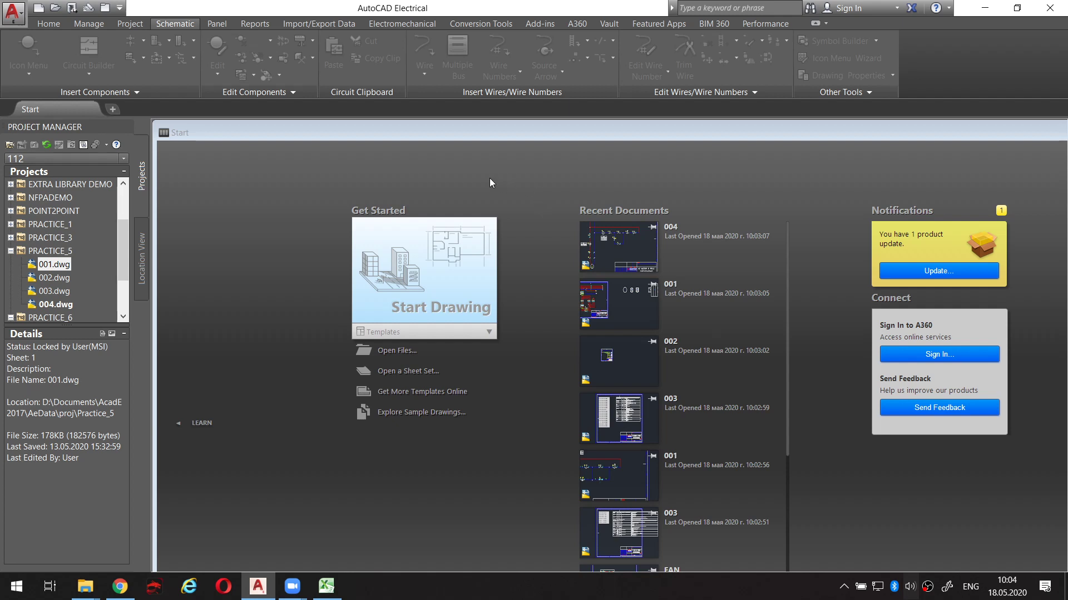
Collapse PRACTICE_5 and open sheet 001.dwg of the PRACTICE_6 project.
click(11, 251)
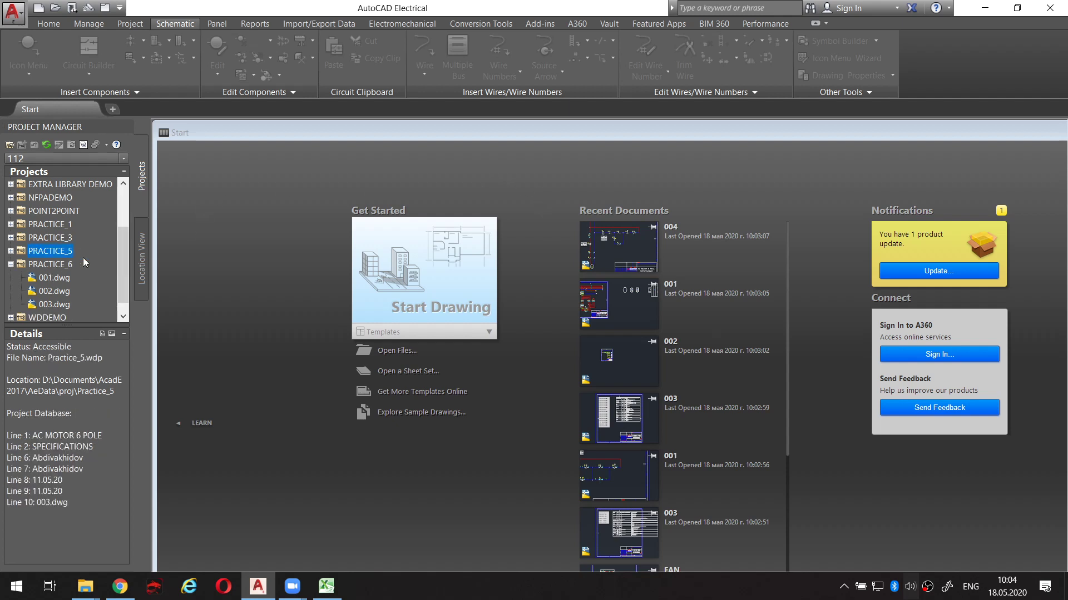
click(46, 265)
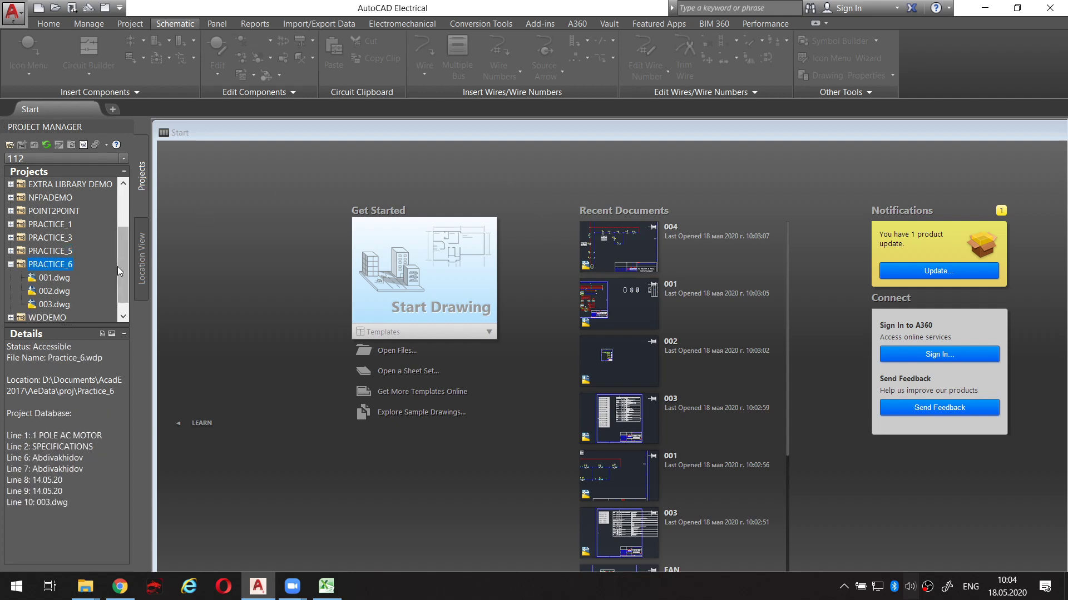
double_click(61, 278)
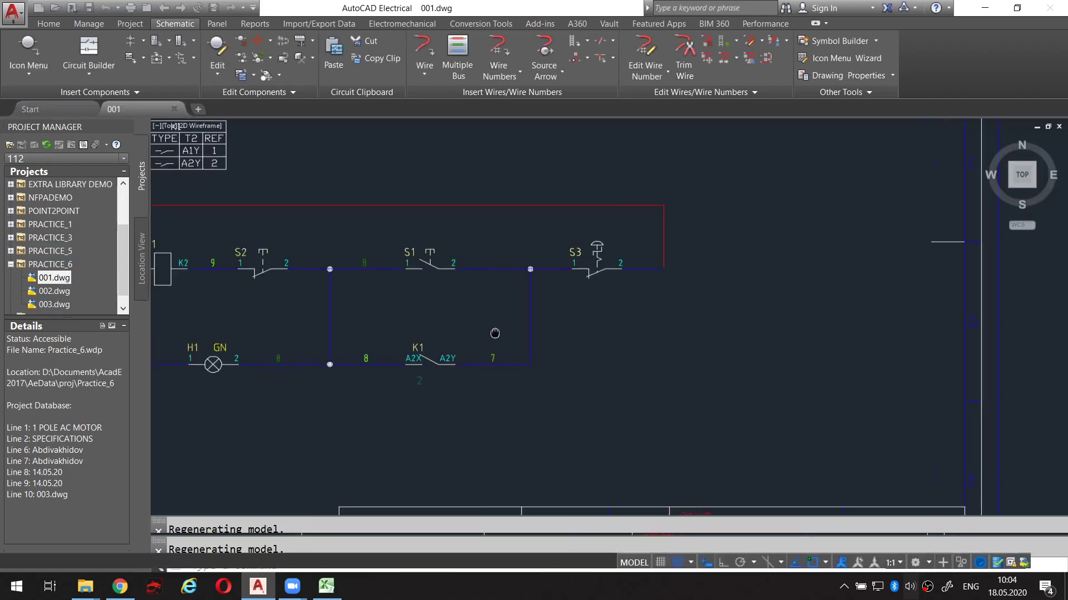
scroll(478, 300, down, 3)
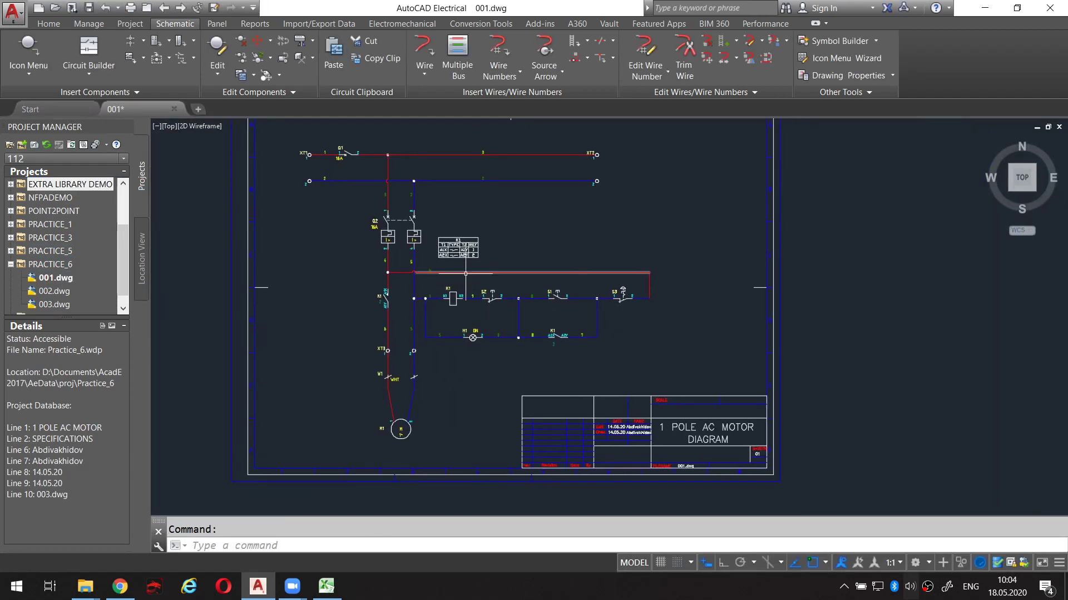
middle_drag(445, 253, 425, 241)
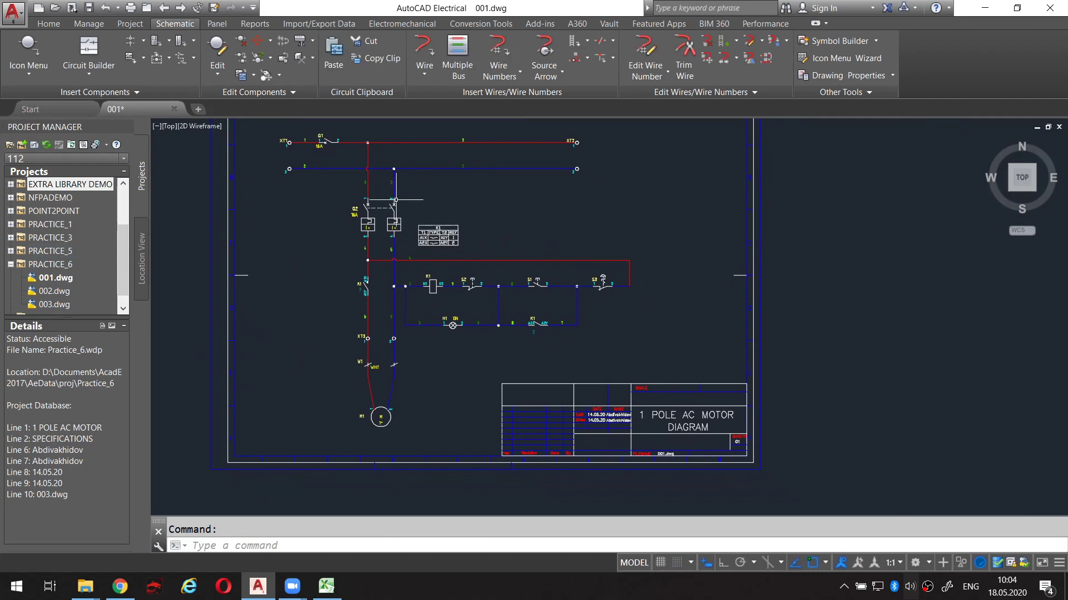
middle_drag(395, 199, 378, 194)
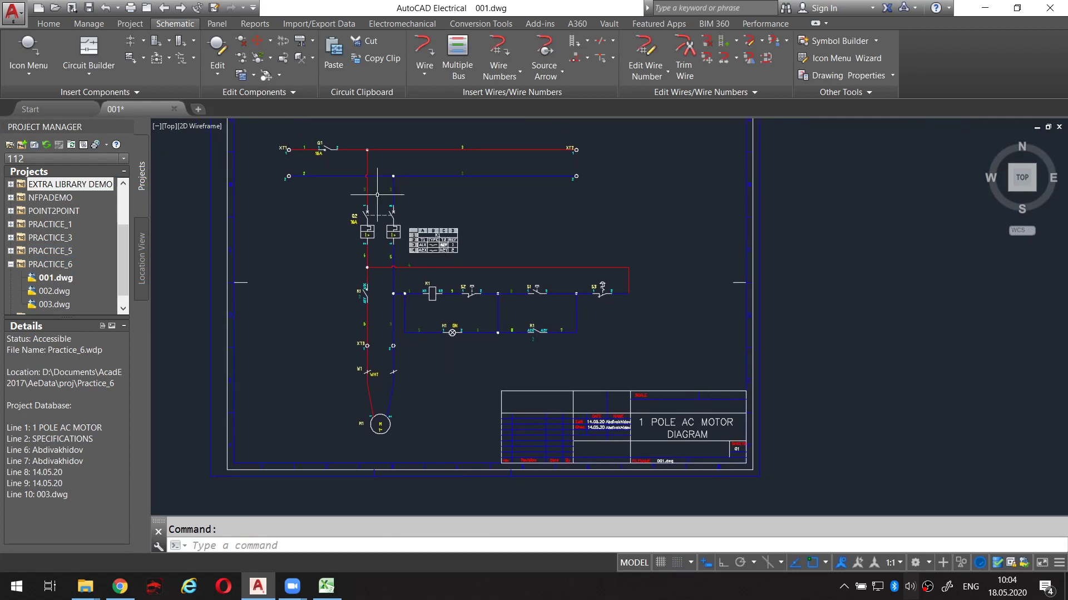
scroll(492, 312, up, 2)
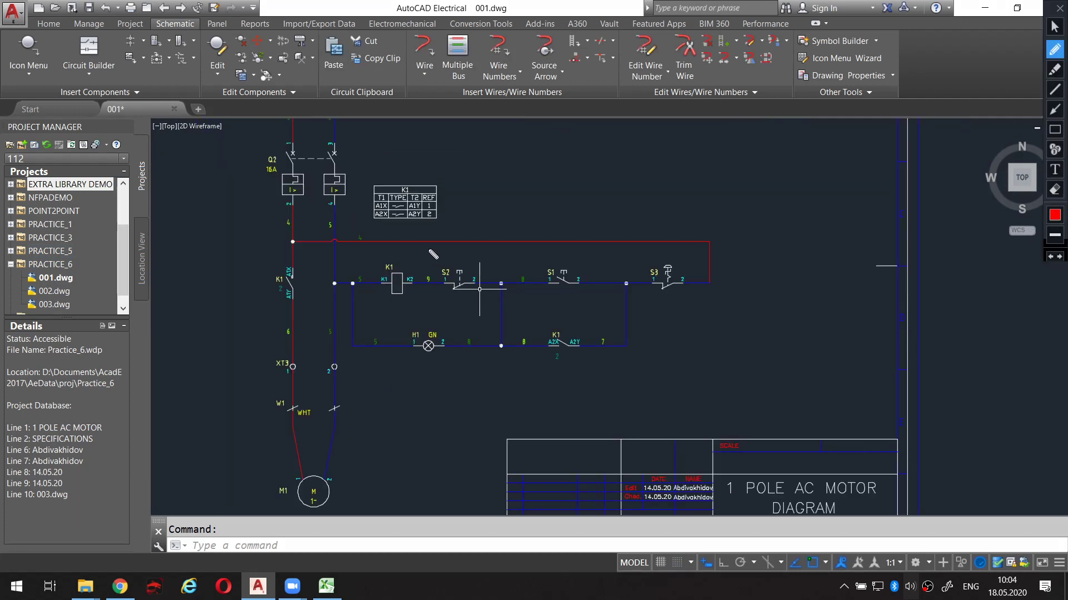
mouse_move(371, 190)
mouse_down()
mouse_move(414, 416)
mouse_move(633, 217)
mouse_move(384, 172)
mouse_move(369, 198)
mouse_up()
key(ctrl+z)
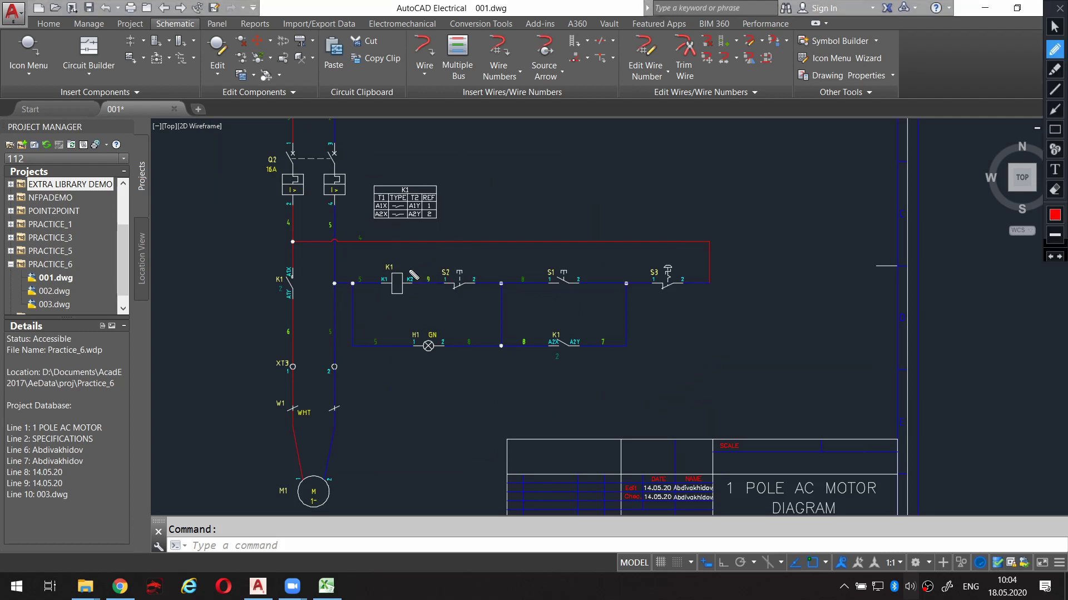
mouse_move(404, 259)
mouse_down()
mouse_move(420, 299)
mouse_move(414, 279)
mouse_up()
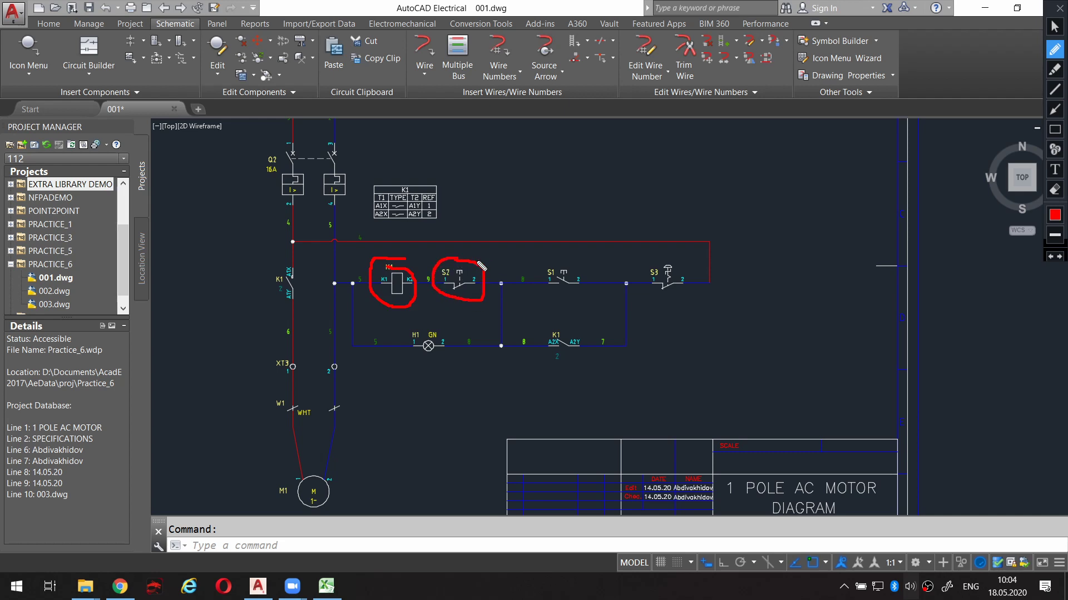
mouse_move(562, 264)
mouse_down()
mouse_move(531, 272)
mouse_move(551, 299)
mouse_move(542, 256)
mouse_up()
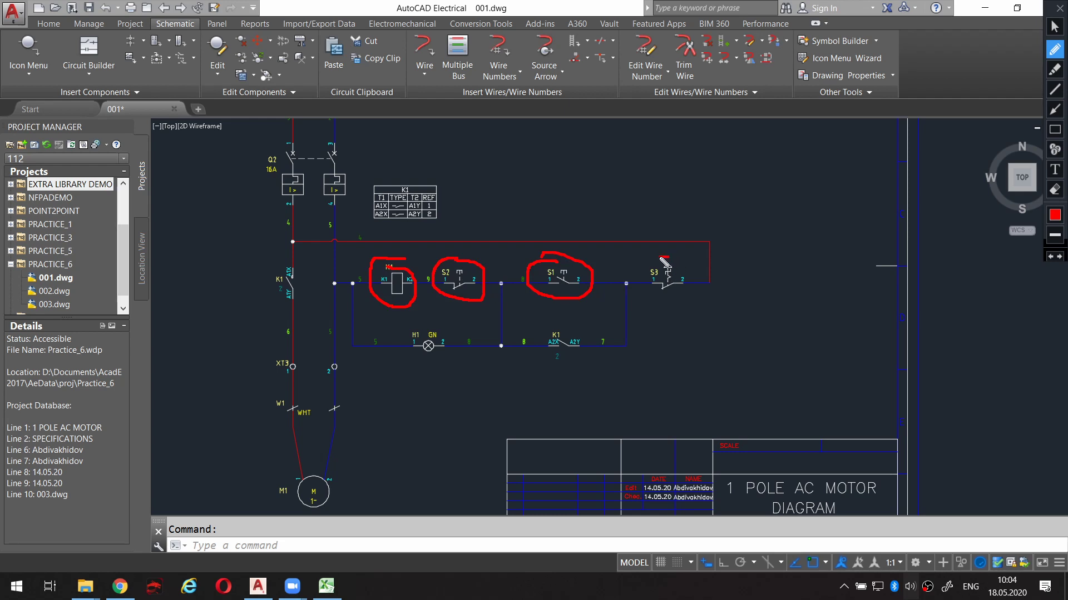
drag(641, 286, 679, 310)
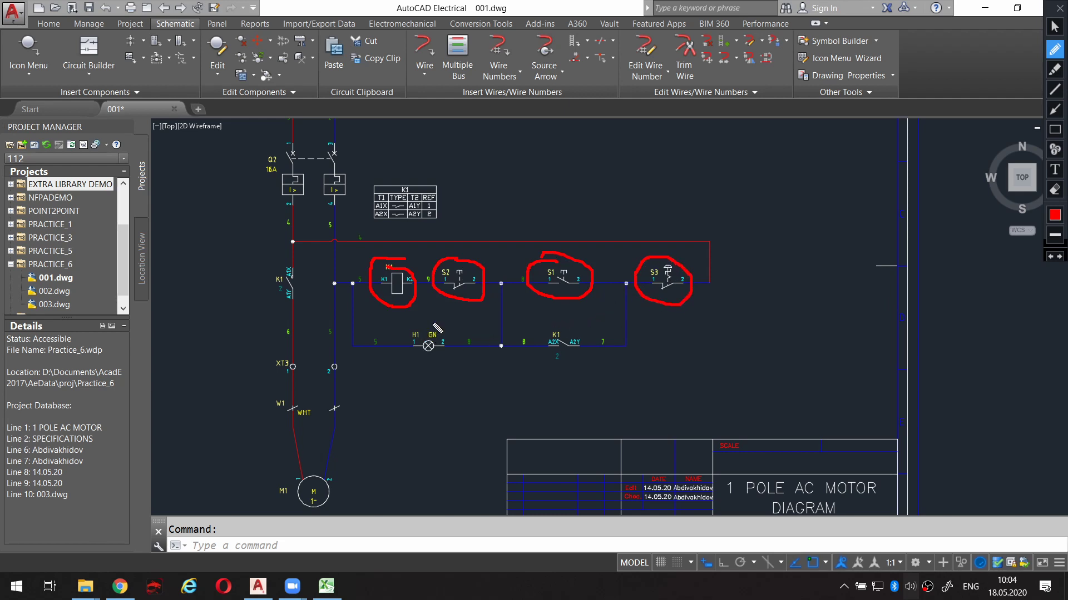
drag(413, 354, 457, 358)
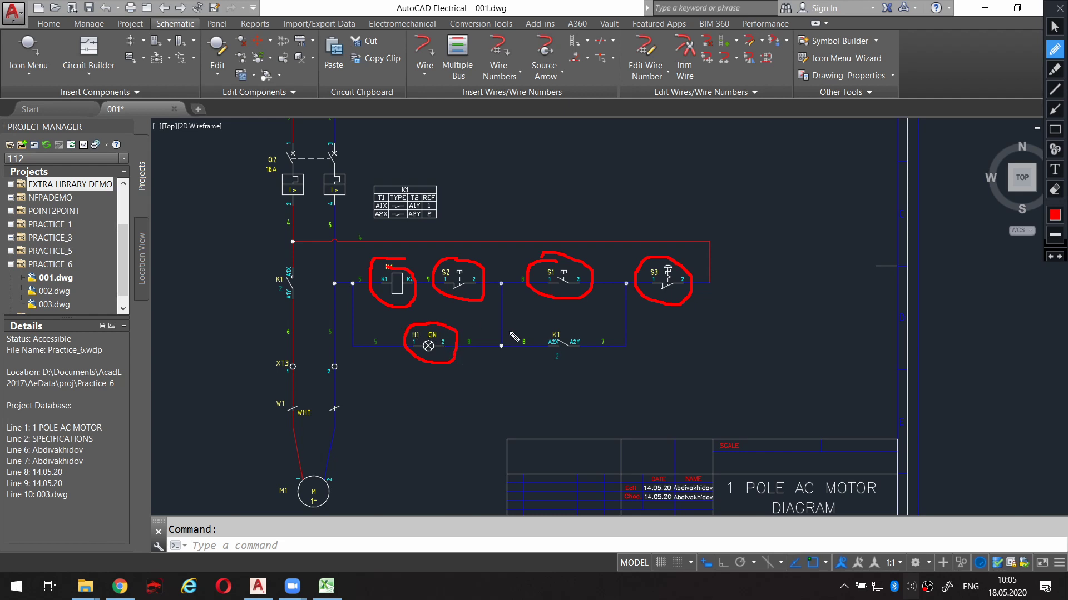
key(alt)
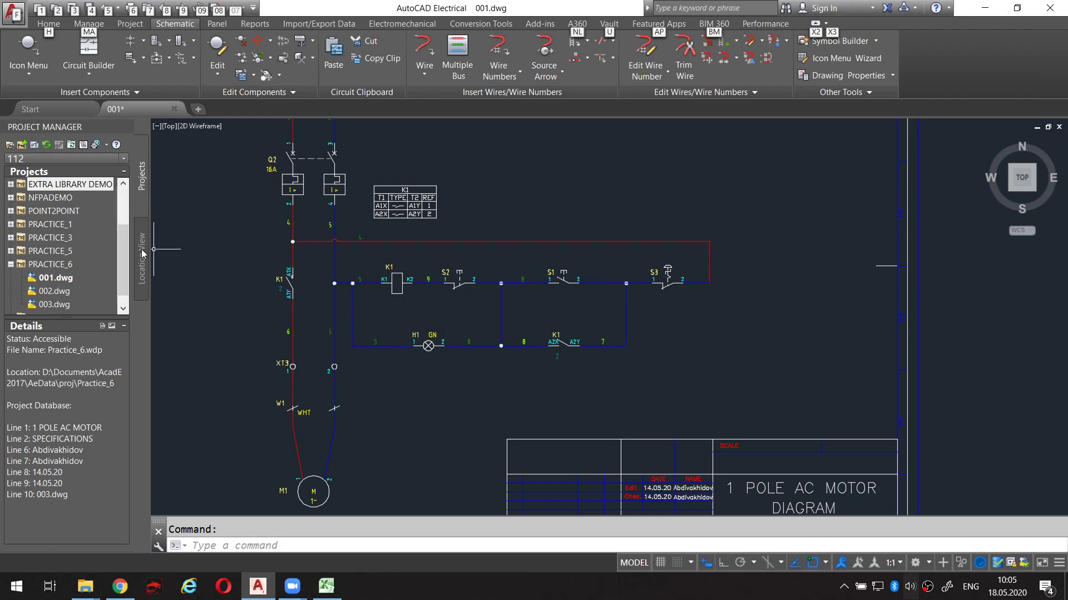
Open the 002.dwg panel layout and zoom in on the GN and RE pilot device footprints.
double_click(61, 291)
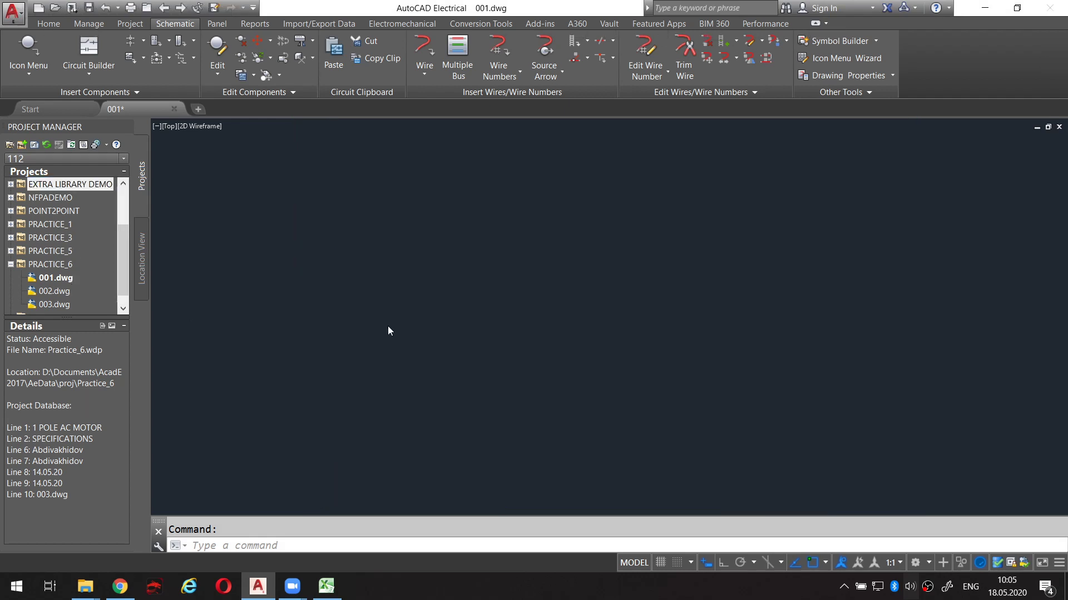
scroll(423, 316, down, 5)
scroll(439, 316, up, 2)
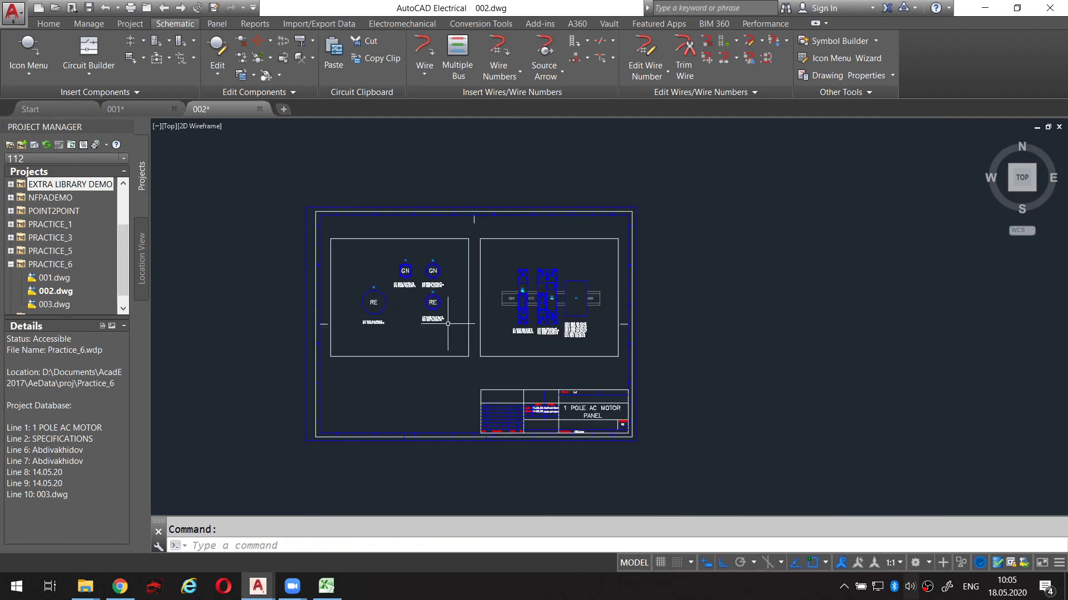
scroll(451, 318, up, 2)
middle_drag(455, 311, 459, 321)
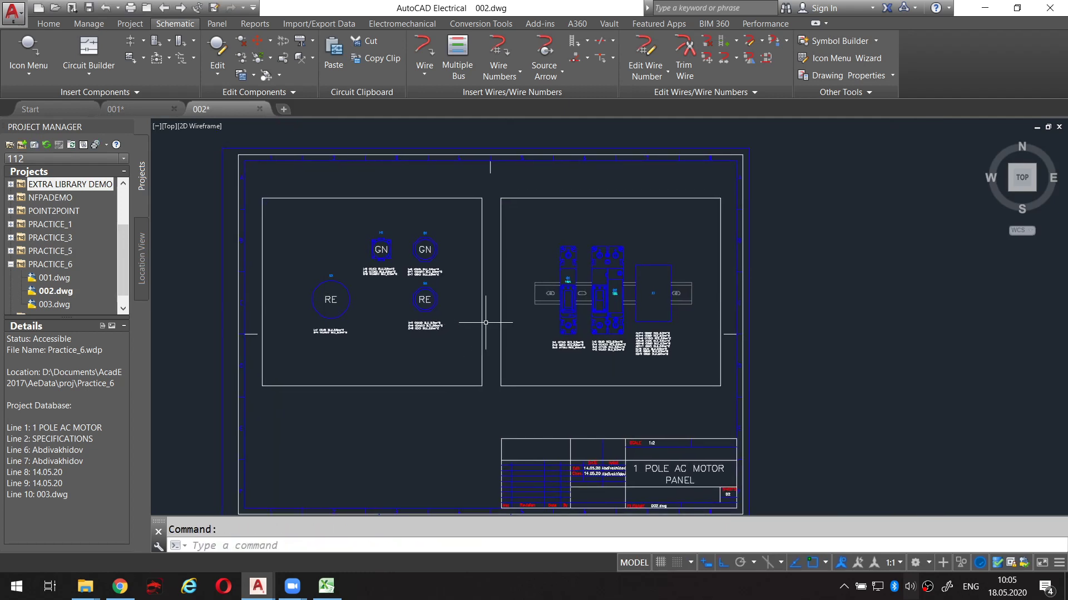
scroll(478, 312, up, 2)
scroll(501, 285, down, 2)
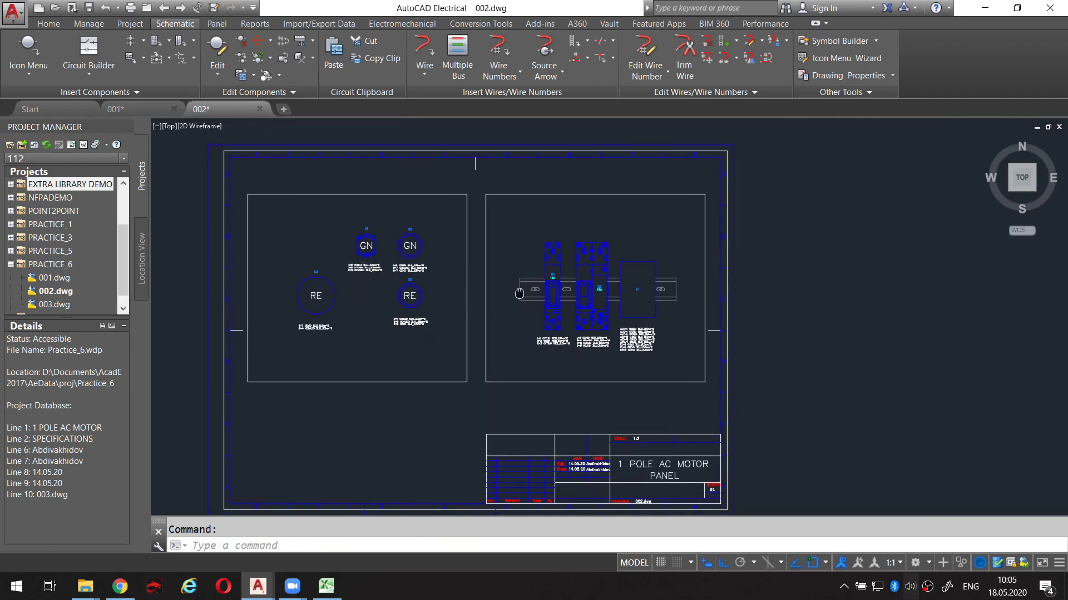
scroll(442, 281, up, 2)
middle_drag(389, 269, 434, 289)
scroll(434, 288, up, 2)
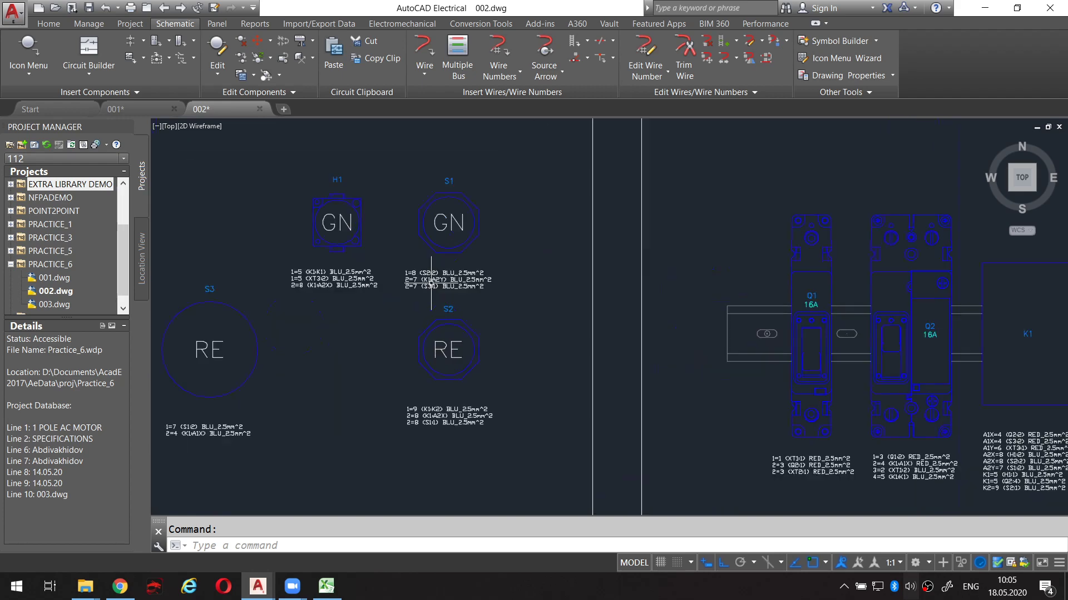
scroll(456, 292, up, 2)
scroll(481, 266, down, 2)
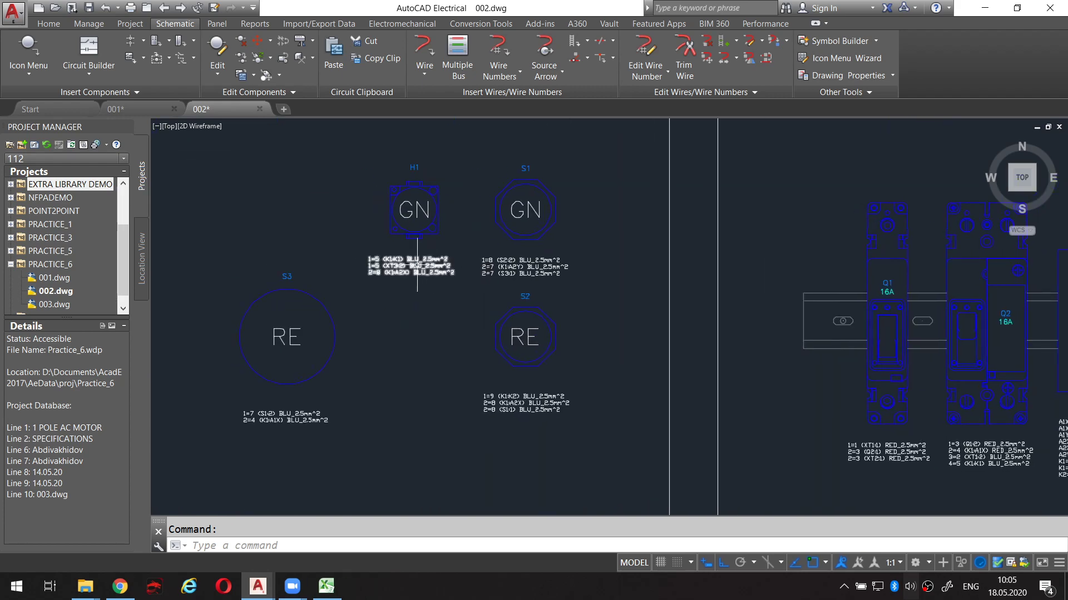
scroll(336, 311, down, 2)
scroll(333, 319, up, 2)
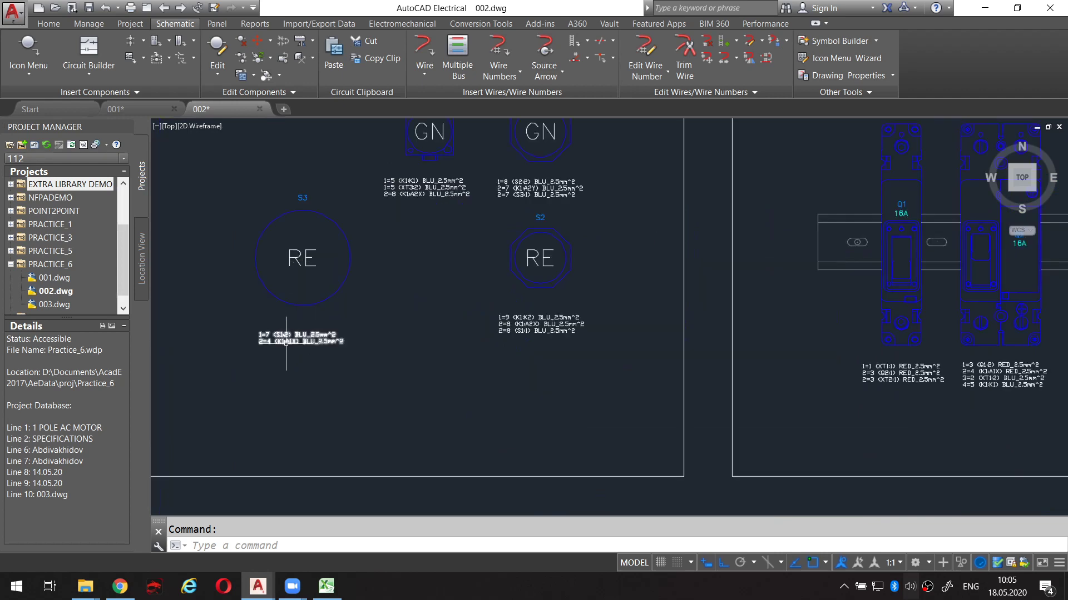
scroll(338, 341, down, 2)
scroll(368, 312, up, 4)
scroll(366, 264, up, 2)
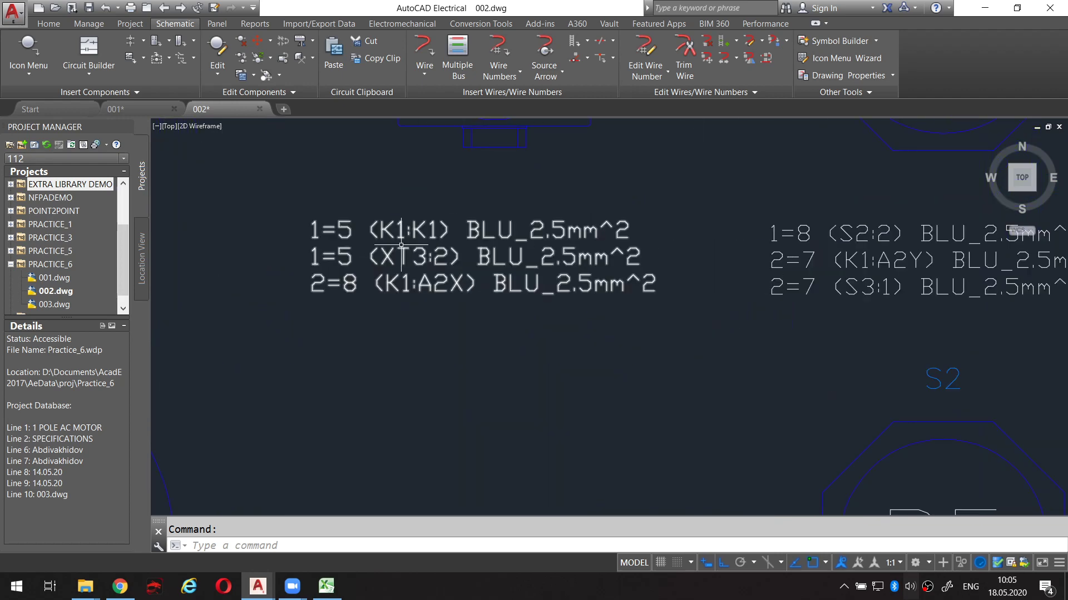
scroll(372, 267, down, 2)
Pan past the H1 and S1 footprints to the DIN-rail breakers Q1, Q2 and K1.
middle_drag(392, 250, 378, 284)
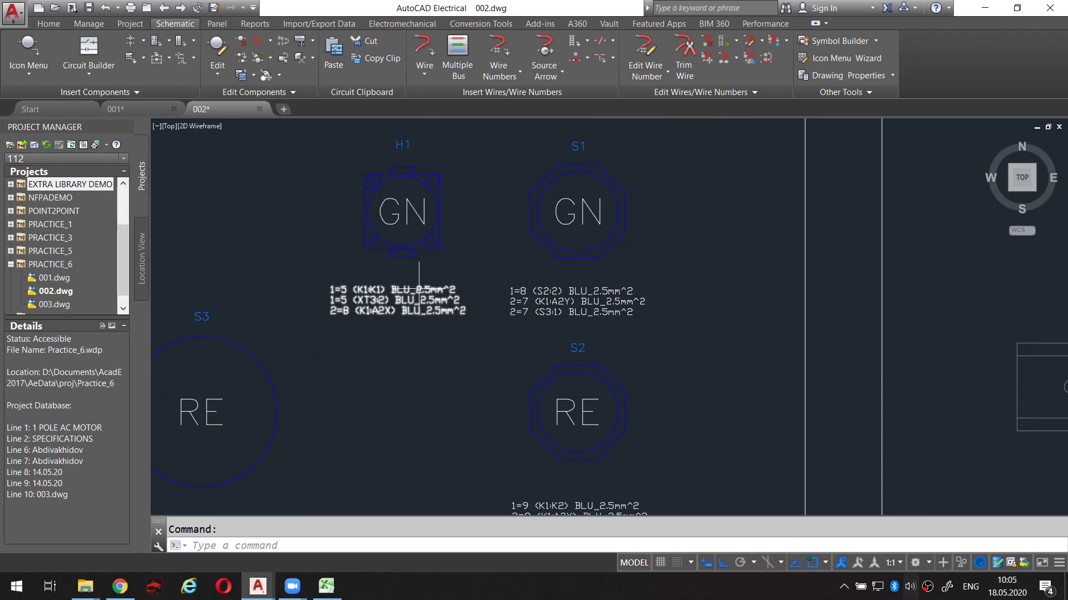
scroll(419, 289, down, 2)
middle_drag(407, 235, 396, 221)
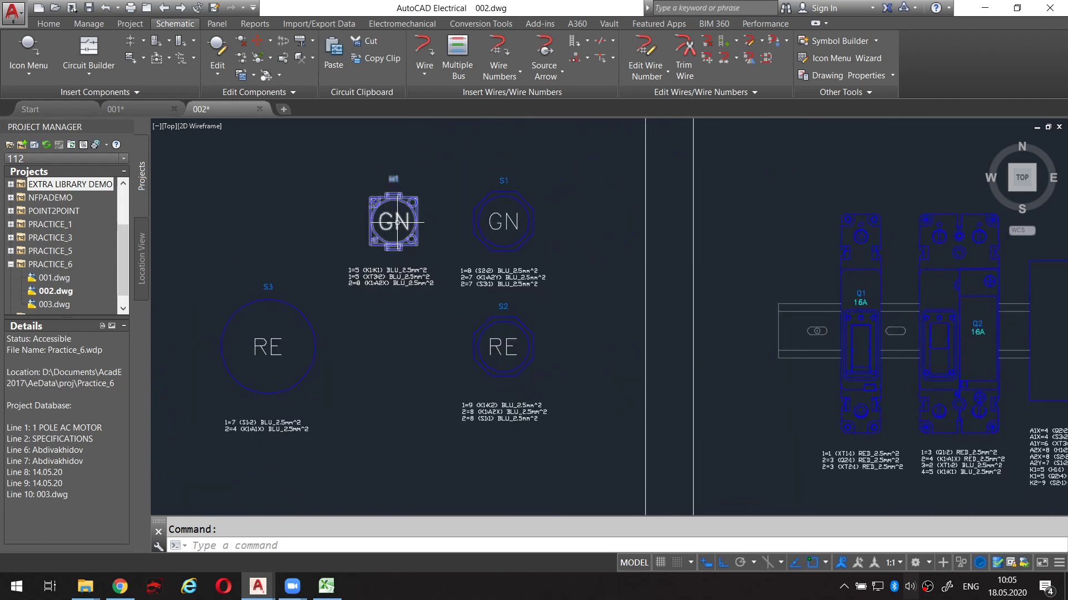
scroll(396, 222, up, 2)
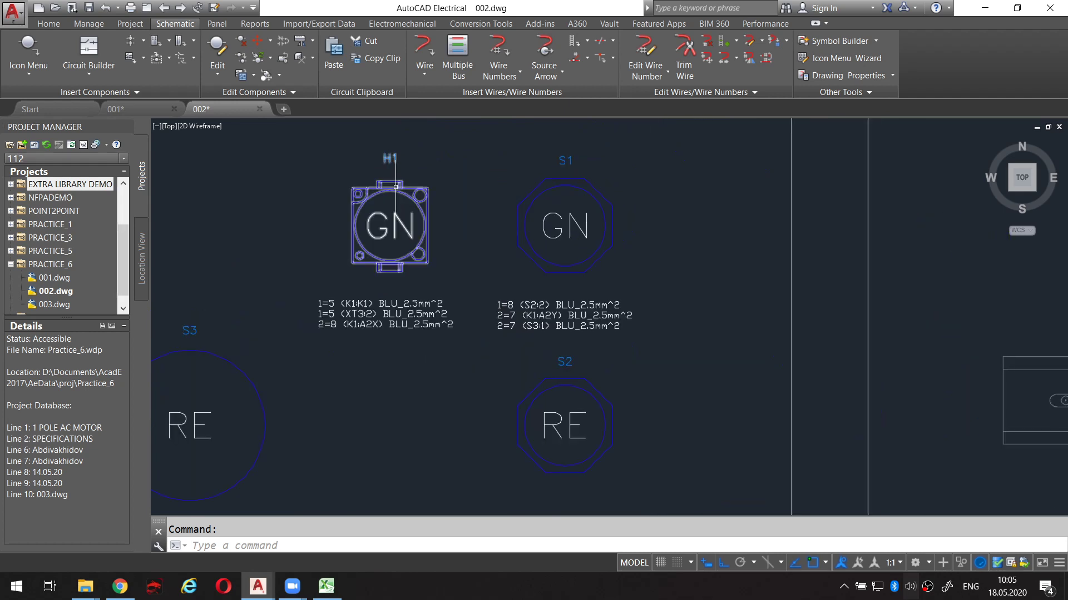
scroll(396, 222, down, 1)
scroll(353, 239, up, 1)
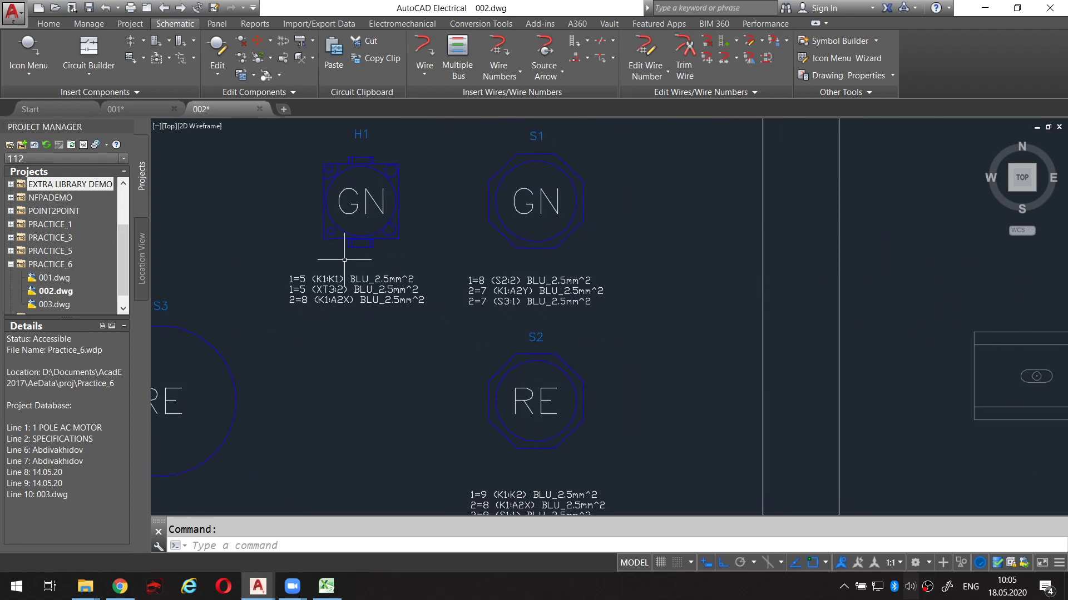
scroll(362, 245, down, 3)
scroll(389, 261, down, 2)
middle_drag(389, 261, 350, 252)
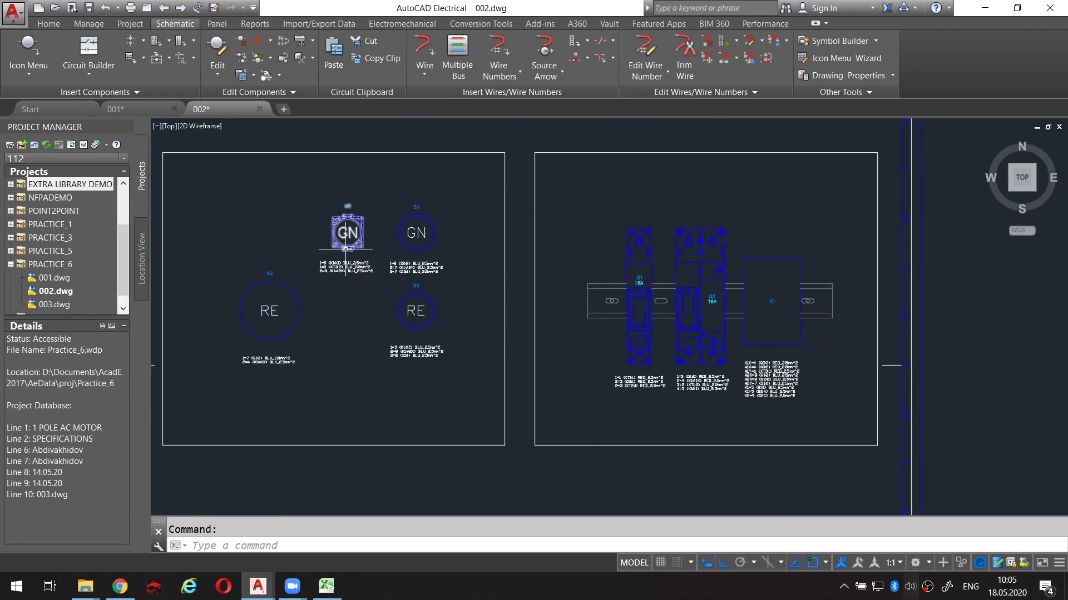
mouse_move(489, 231)
middle_down()
mouse_move(389, 245)
mouse_move(568, 266)
middle_up()
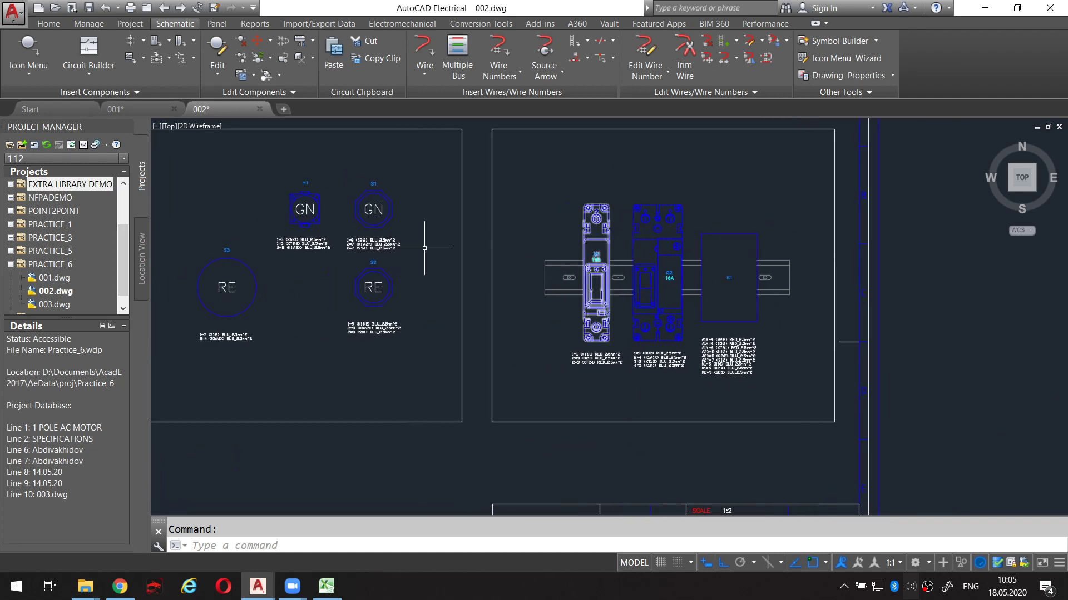
Circle the GN/RE pilot device and DIN-rail breaker footprints in red, then clear the marks.
mouse_move(316, 177)
mouse_down()
mouse_move(551, 291)
mouse_move(502, 188)
mouse_move(317, 179)
mouse_up()
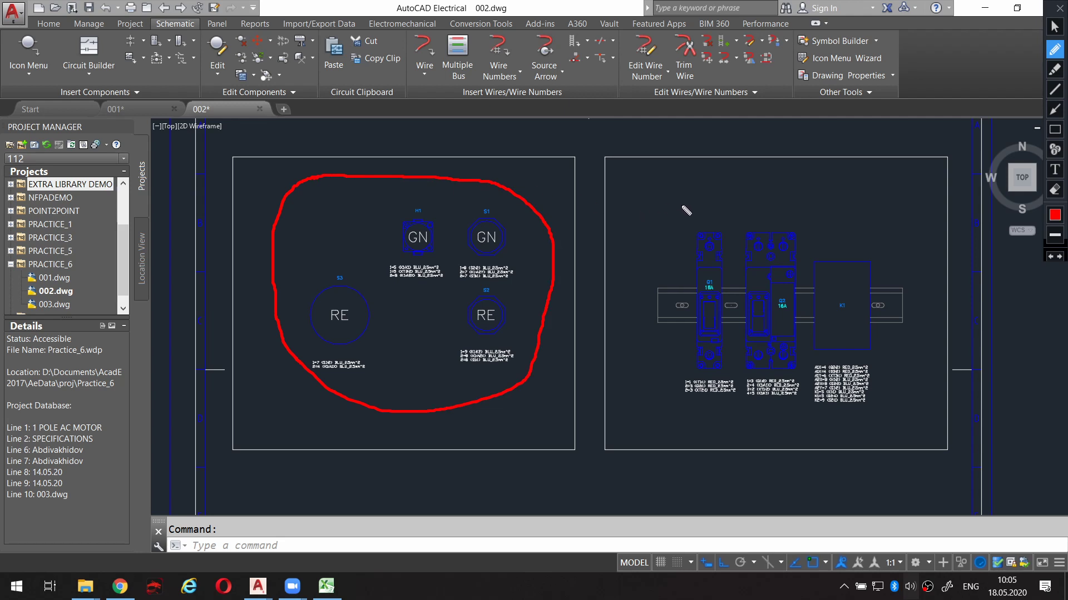
mouse_move(686, 203)
mouse_down()
mouse_move(614, 273)
mouse_move(644, 398)
mouse_move(868, 432)
mouse_move(918, 267)
mouse_move(727, 200)
mouse_move(685, 199)
mouse_up()
key(alt)
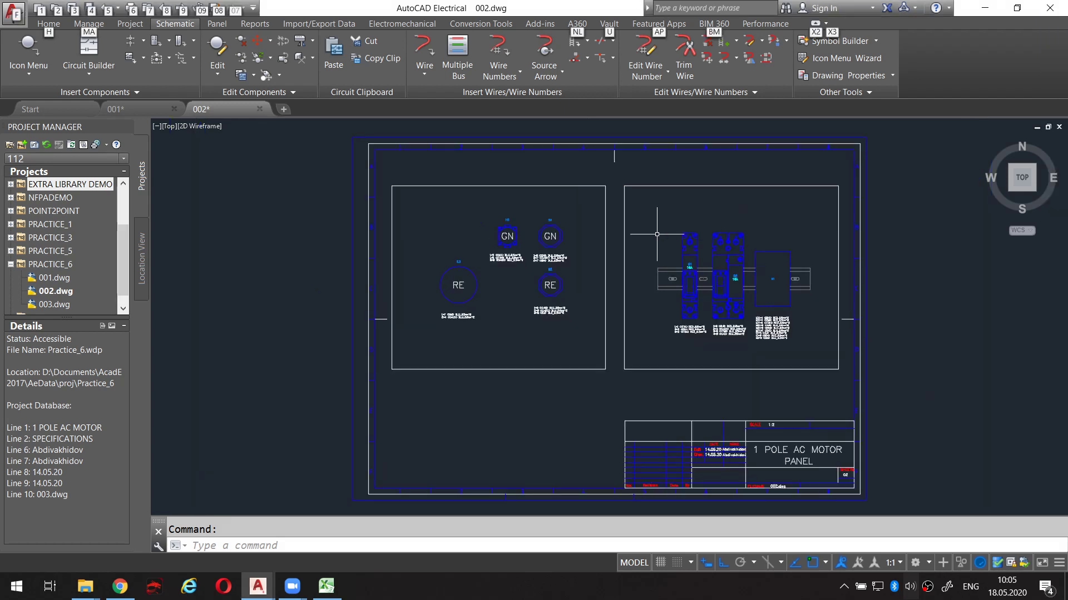
scroll(673, 229, down, 1)
scroll(639, 242, down, 1)
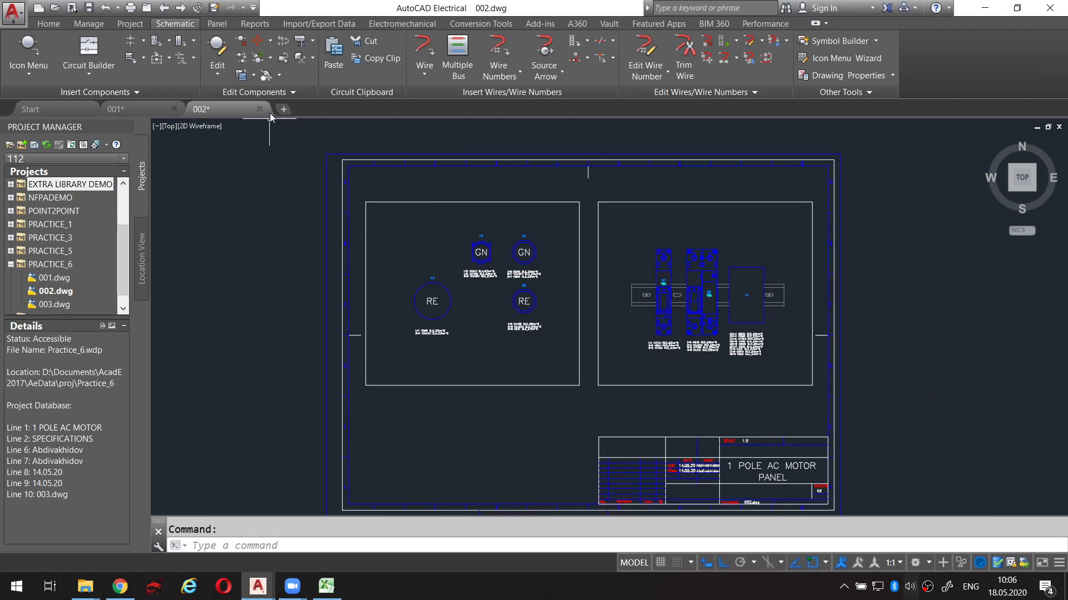
click(120, 109)
scroll(387, 283, up, 2)
scroll(388, 283, up, 2)
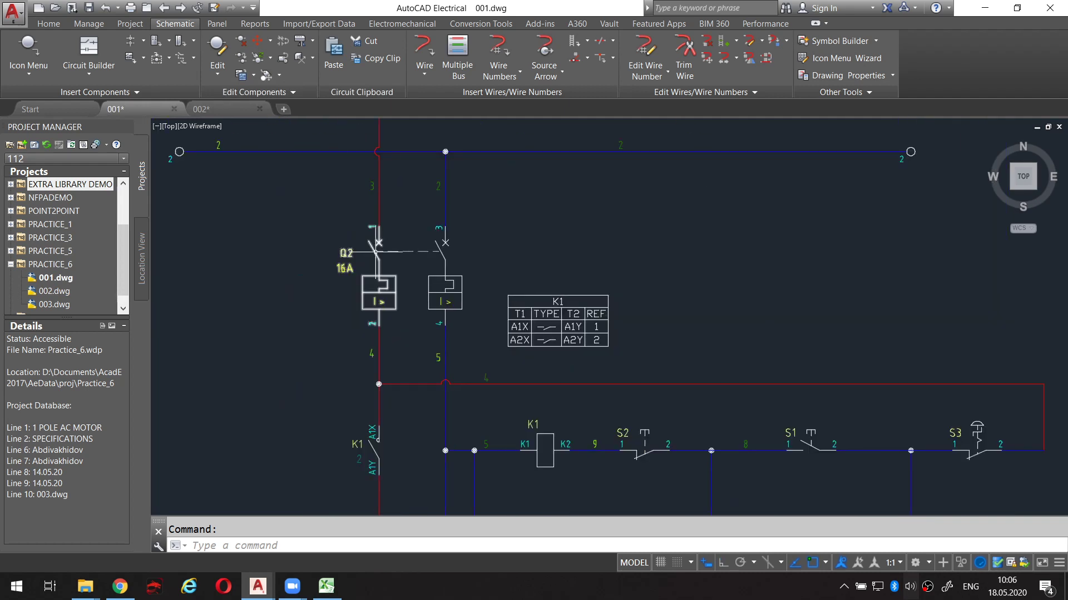
middle_drag(350, 195, 417, 339)
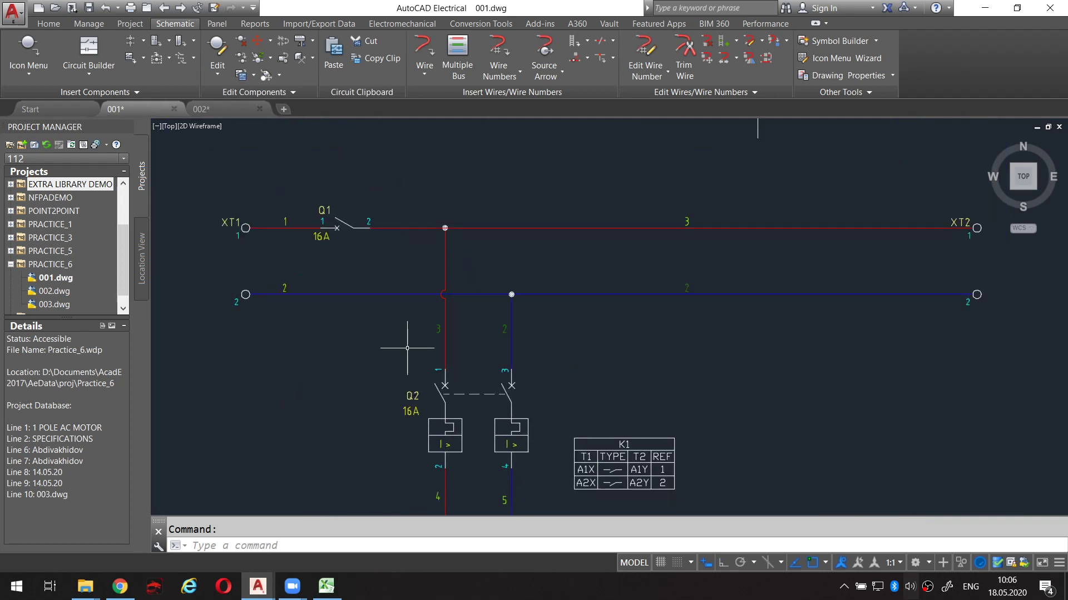
click(359, 228)
right_click(359, 231)
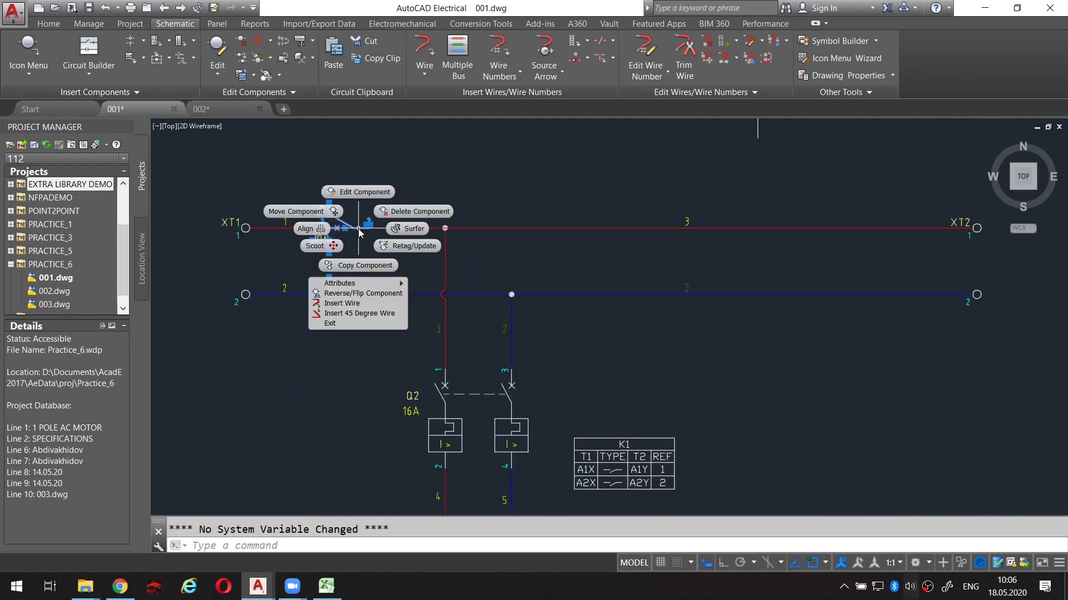
click(359, 191)
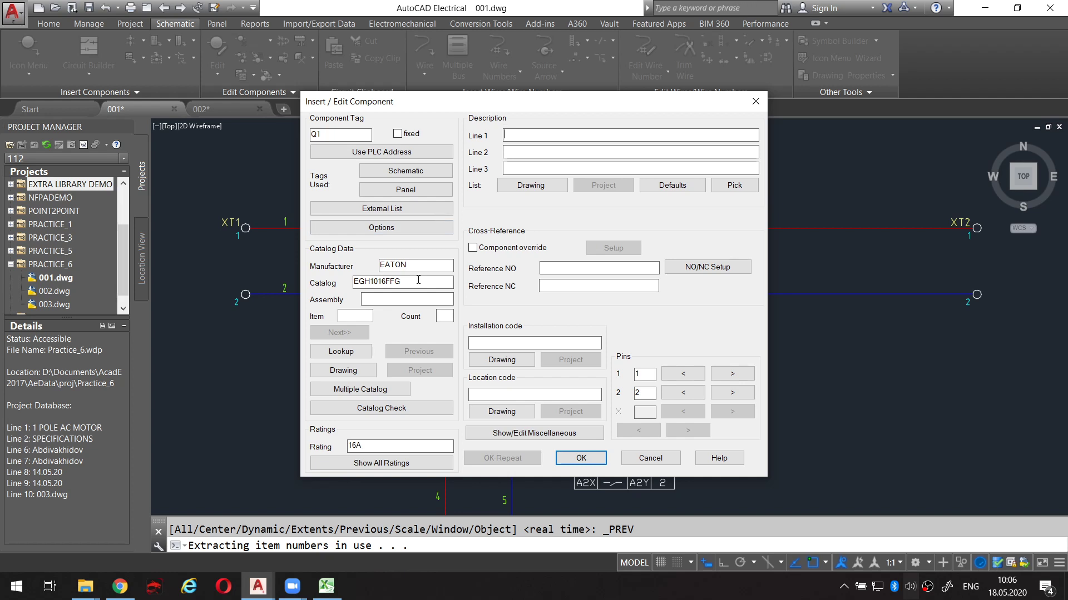
click(650, 457)
Zoom to breaker Q1 and open its Edit Component details from the right-click menu.
scroll(501, 289, down, 2)
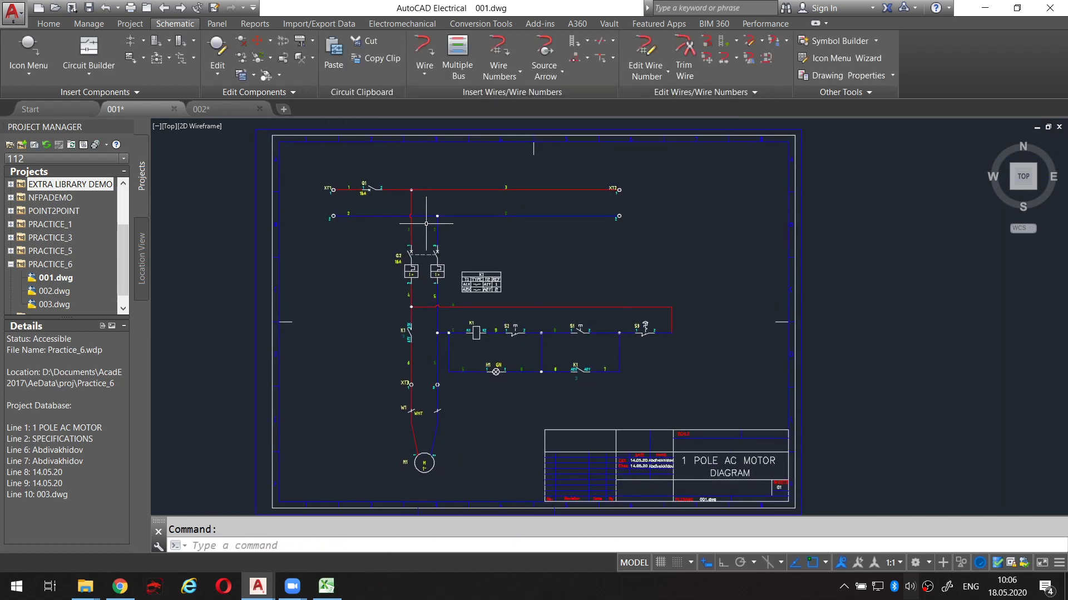
scroll(395, 228, up, 2)
scroll(395, 228, up, 3)
scroll(398, 252, down, 2)
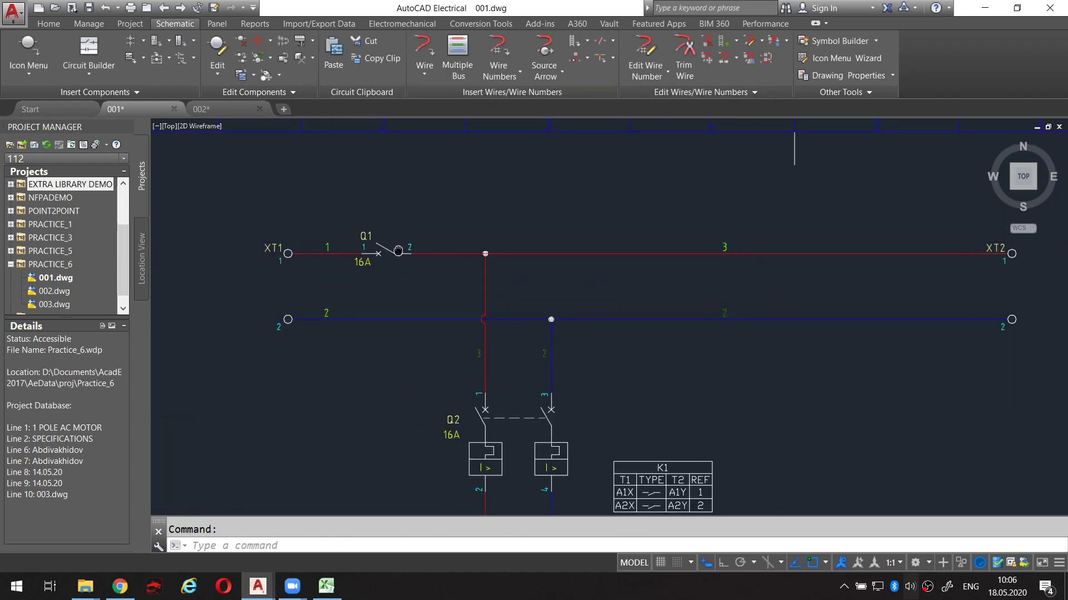
right_click(398, 252)
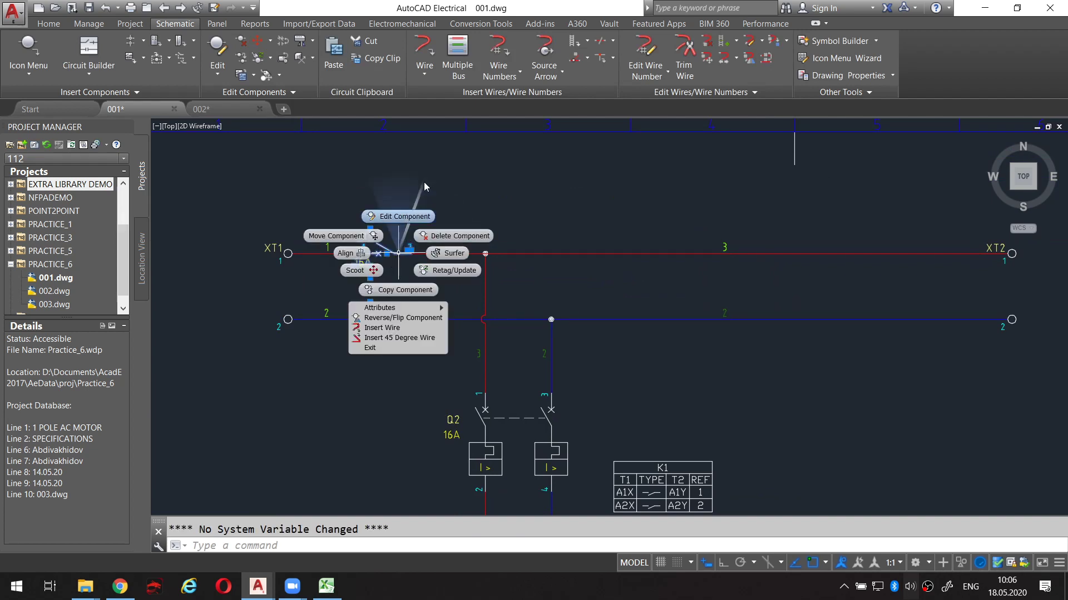
click(399, 221)
key(Escape)
click(389, 246)
right_click(389, 246)
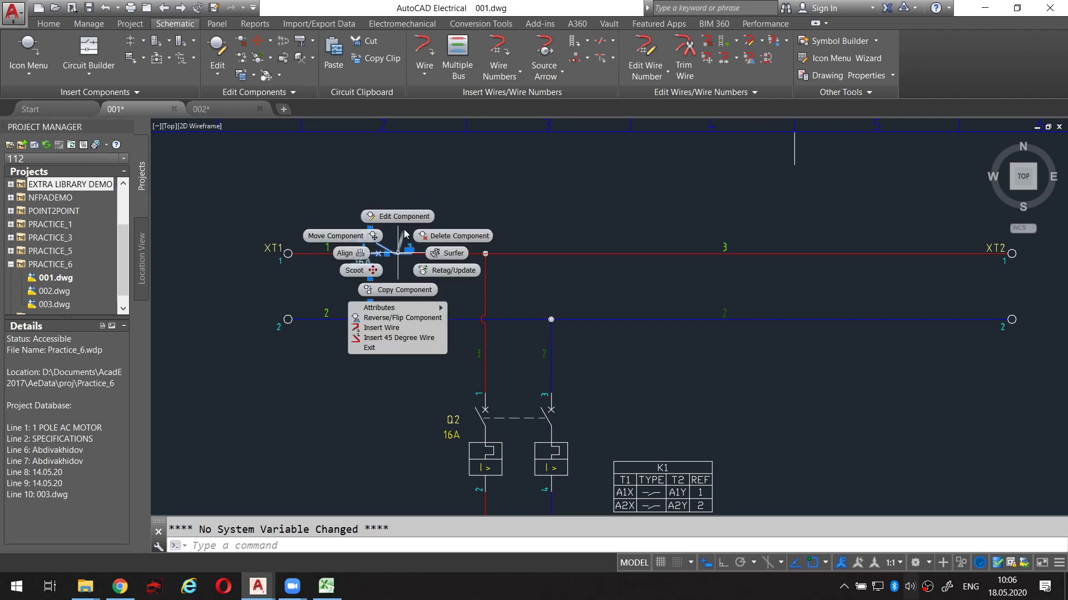
click(407, 218)
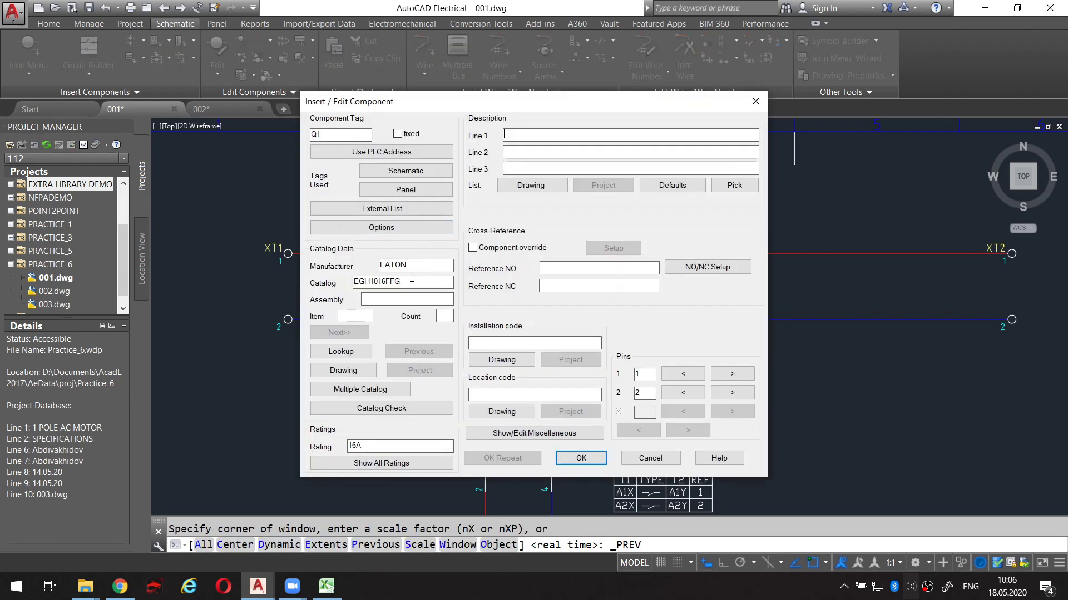
Highlight the EATON and EGH1016FFG fields, then move the dialog aside to reveal Q1.
drag(416, 268, 380, 266)
double_click(413, 278)
click(421, 267)
drag(482, 107, 681, 105)
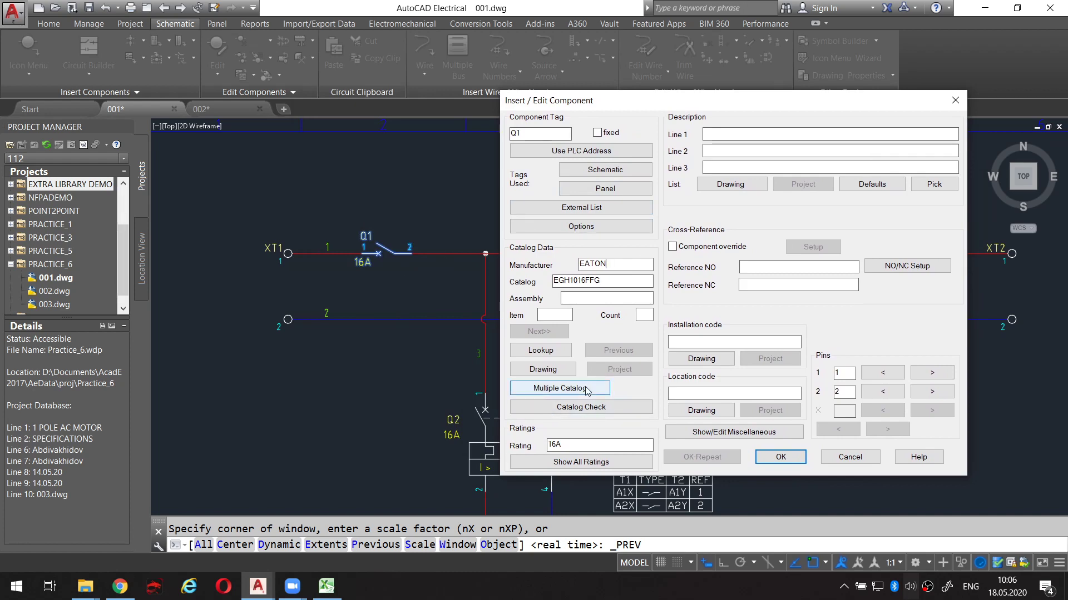
Look up Q1's catalog entries and reposition the Catalog Browser on screen.
click(558, 352)
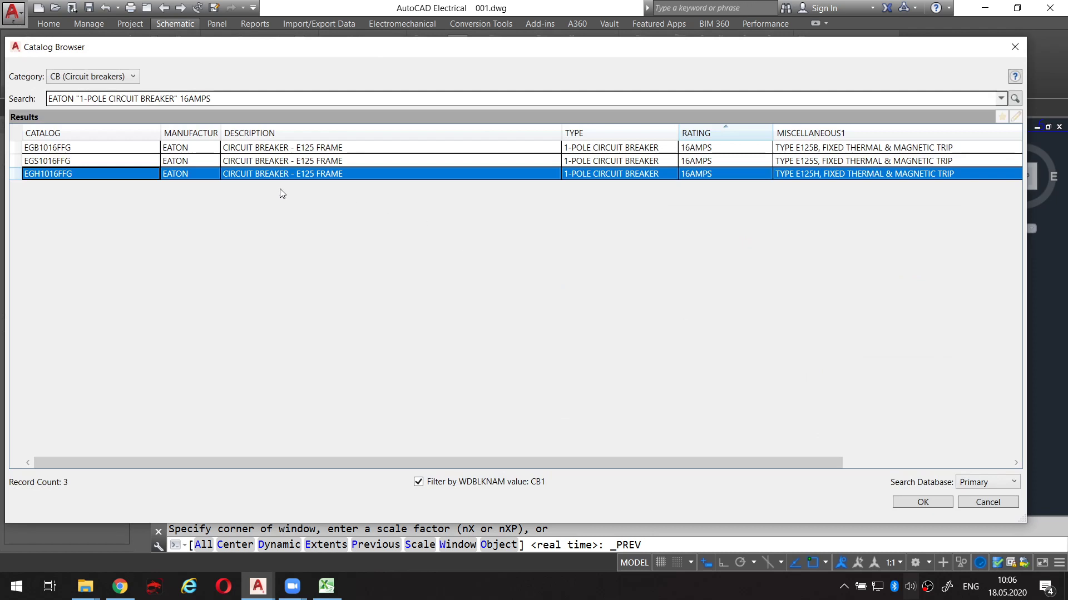
key(ctrl+shift+p)
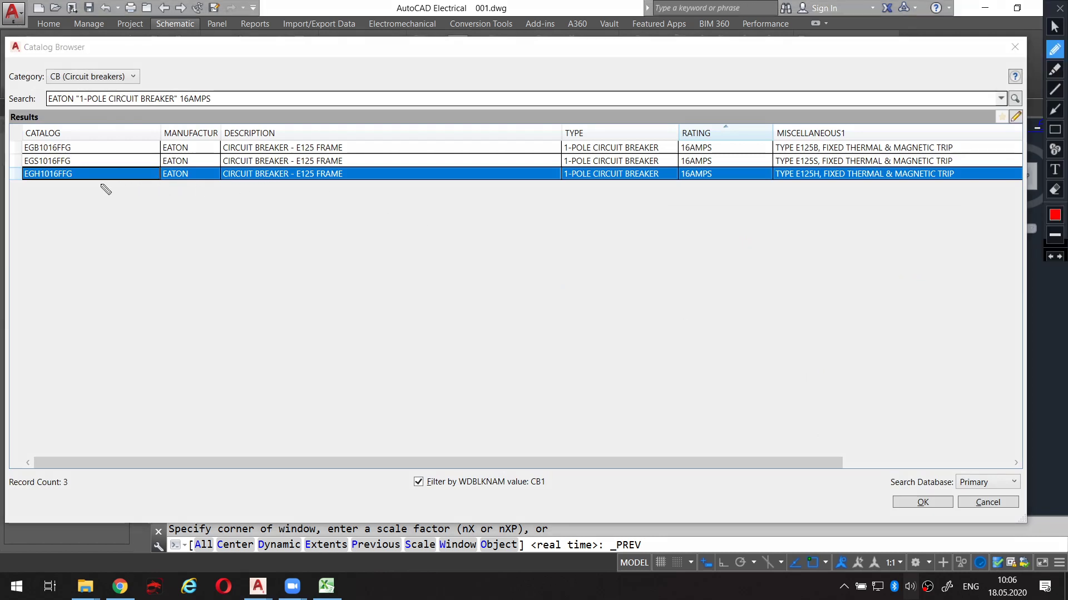
drag(28, 189, 283, 192)
key(ctrl+shift+p)
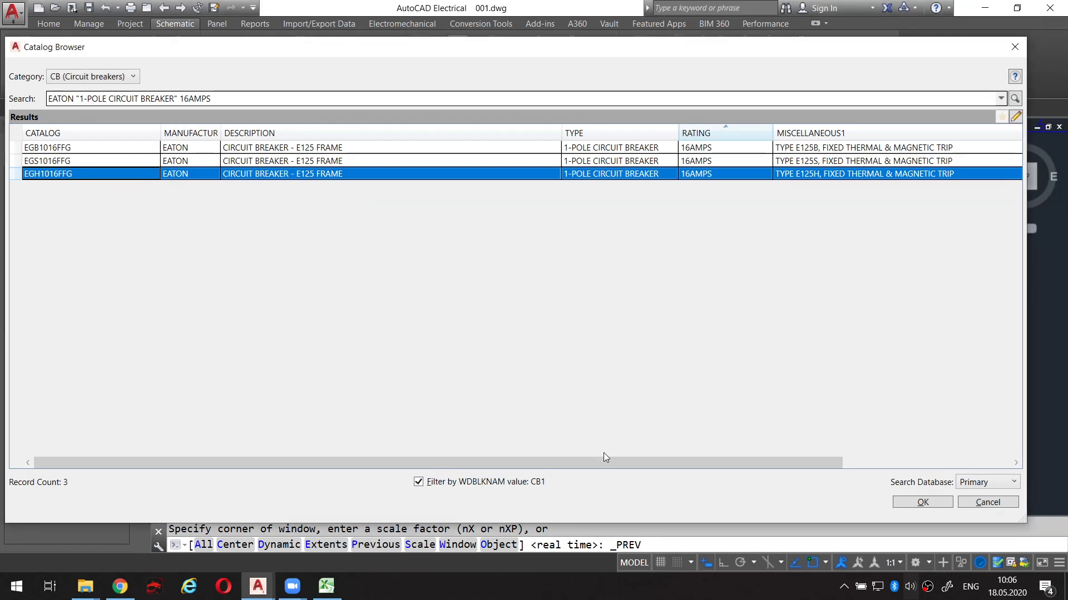
mouse_move(609, 462)
mouse_down()
mouse_move(749, 470)
mouse_move(573, 469)
mouse_up()
drag(431, 53, 480, 57)
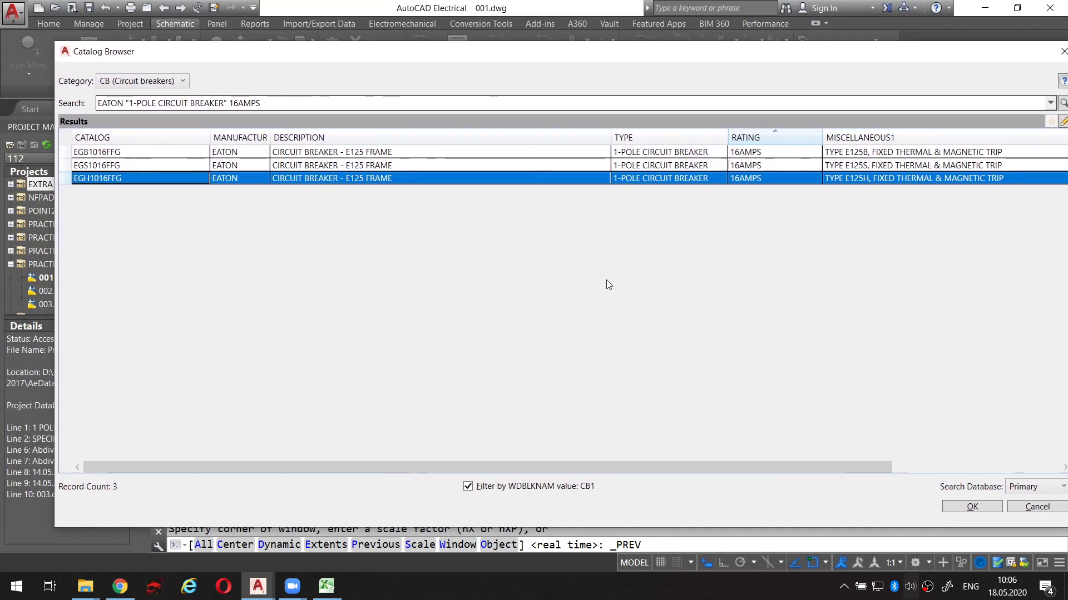
drag(684, 53, 658, 48)
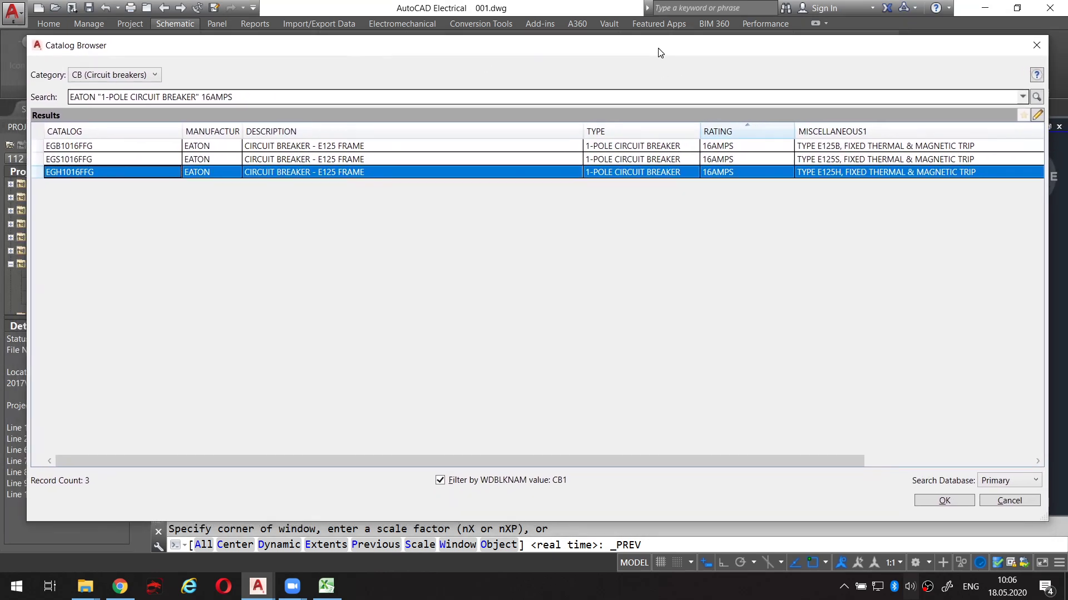
Review the EGH1016FFG 16A catalog row and accept it for breaker Q1.
drag(663, 459, 662, 461)
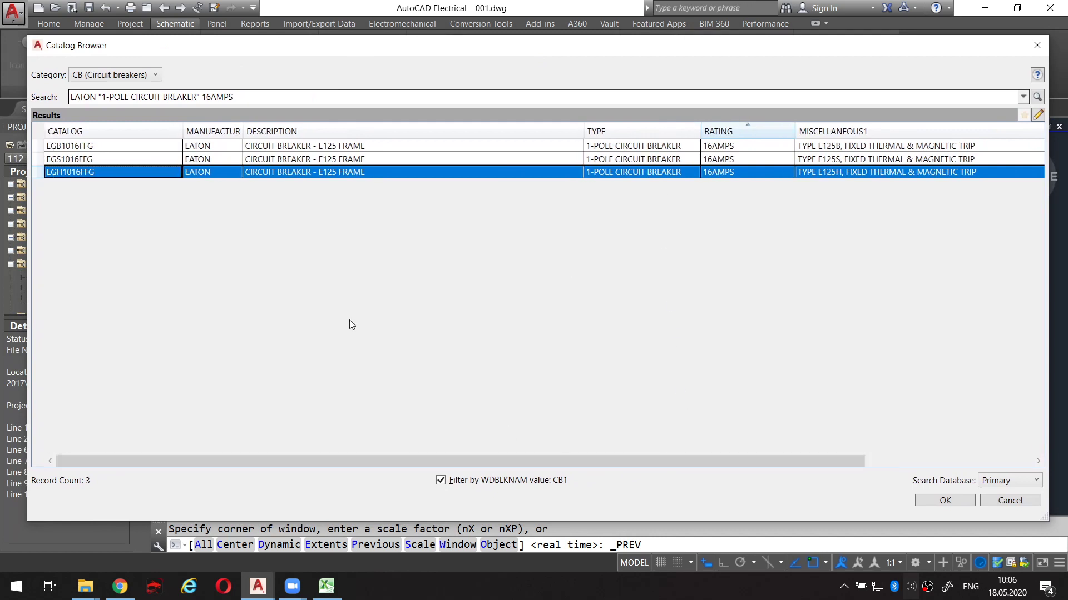
drag(52, 183, 99, 183)
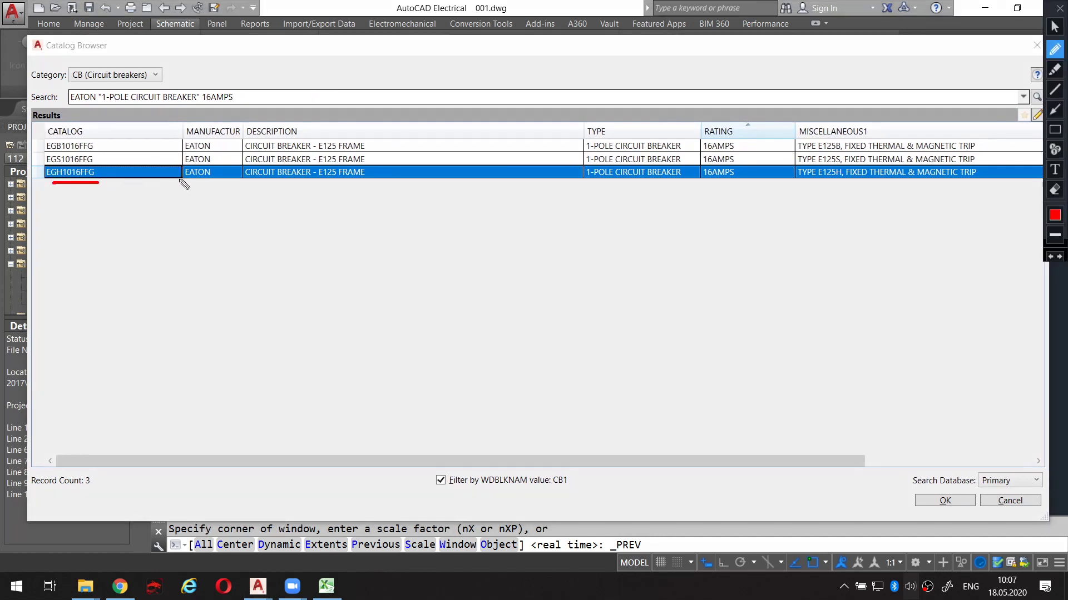
drag(190, 179, 377, 182)
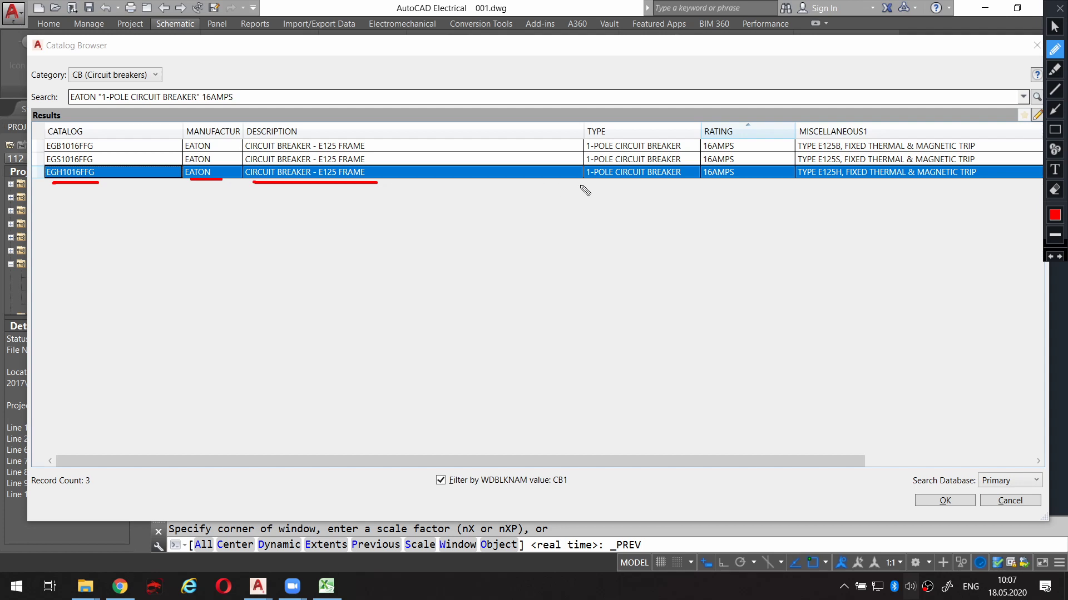
drag(586, 186, 648, 189)
drag(713, 189, 744, 177)
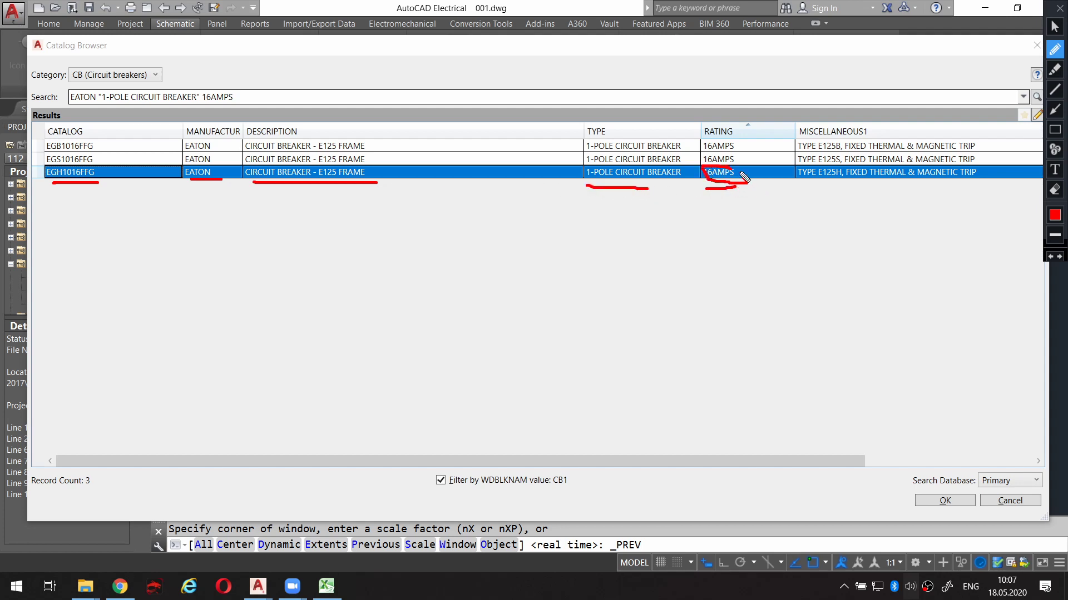
drag(797, 455, 965, 456)
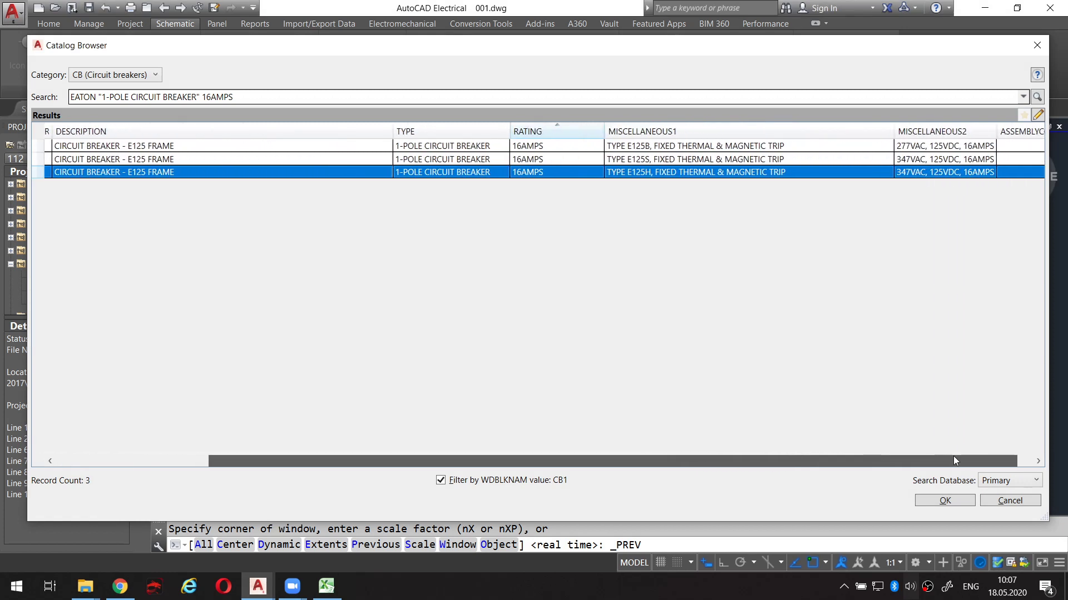
drag(590, 186, 964, 186)
drag(833, 459, 720, 461)
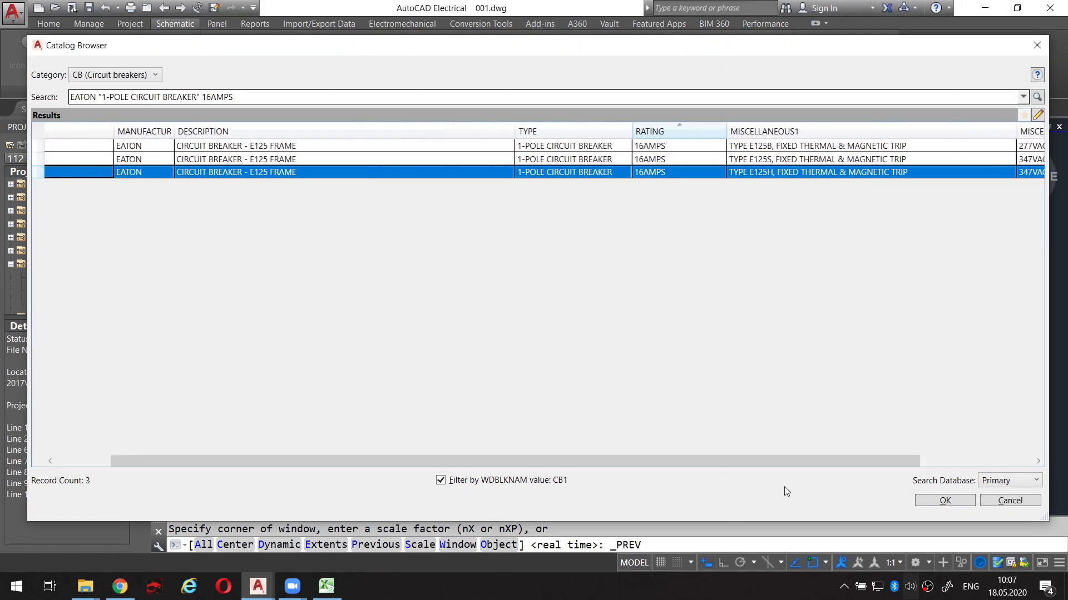
click(1013, 502)
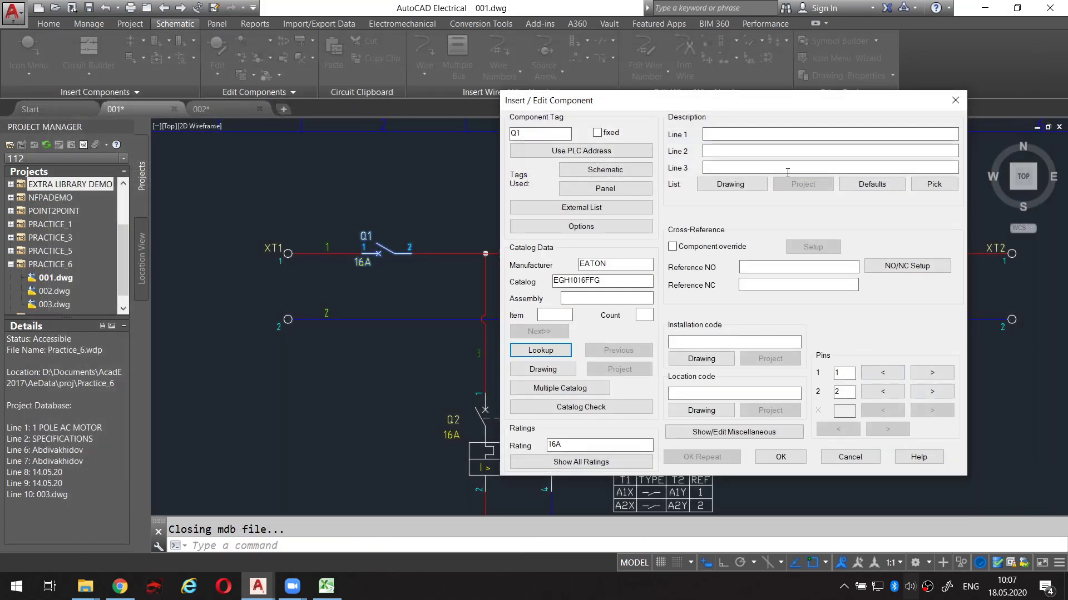
drag(723, 100, 621, 100)
Close Q1's details, switch to 002.dwg and inspect Q1's DIN-rail breaker footprint.
click(853, 100)
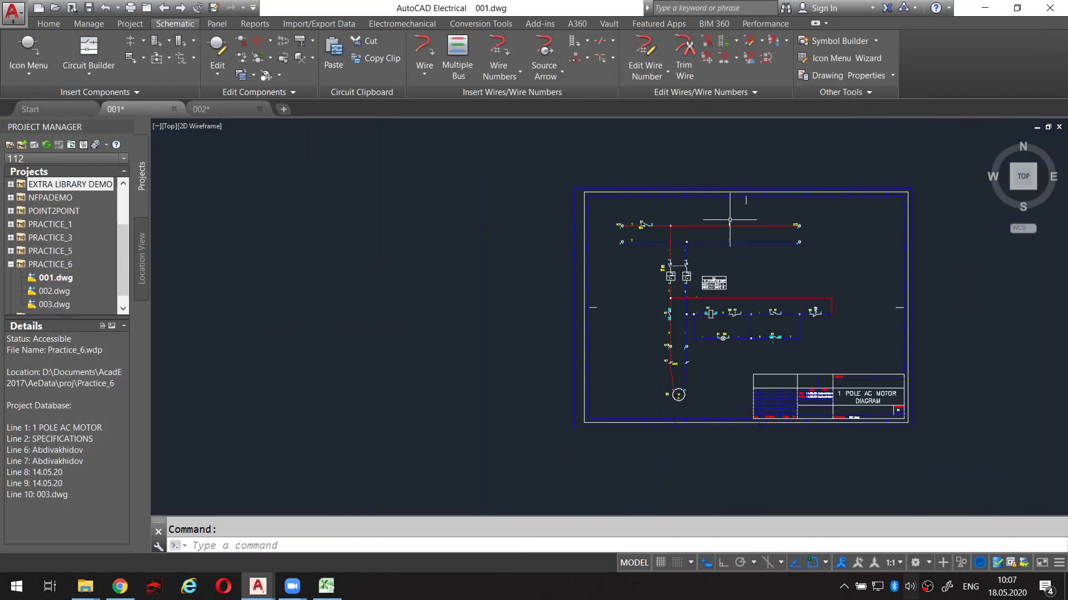
click(233, 108)
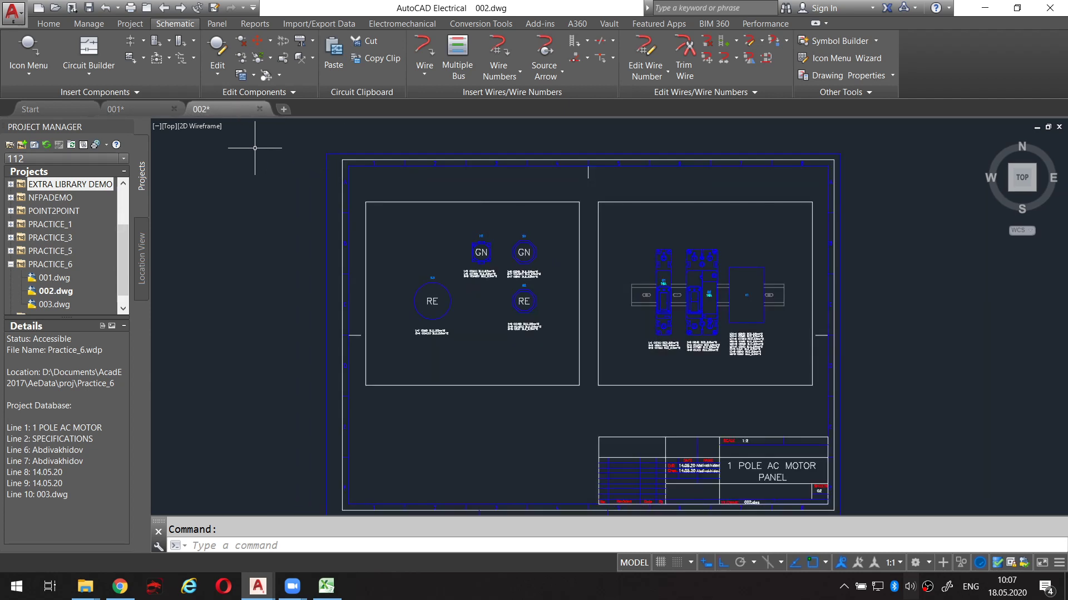
scroll(700, 296, up, 3)
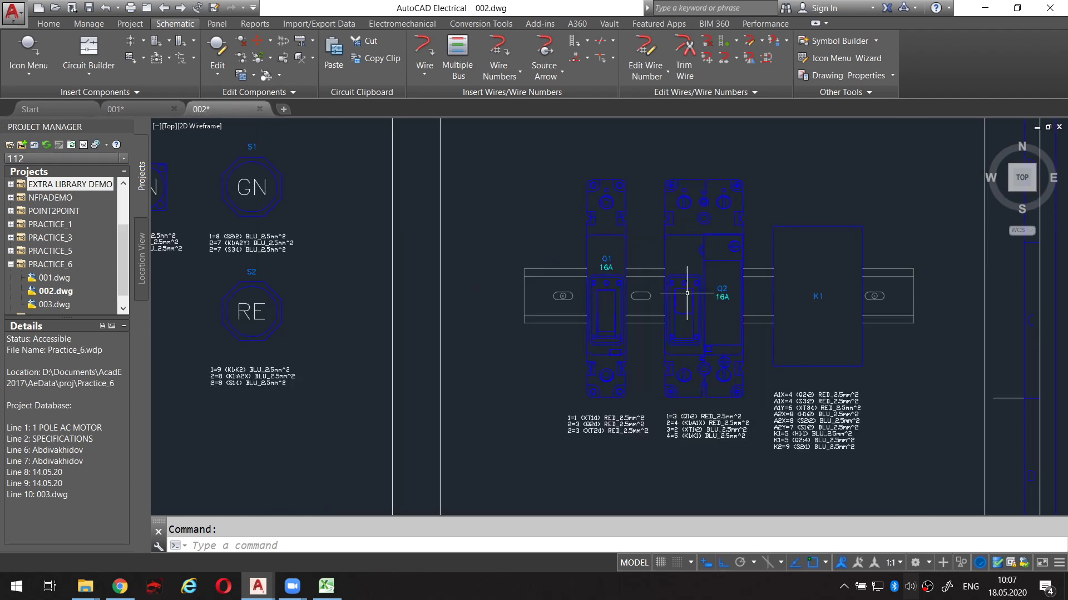
mouse_move(623, 167)
mouse_down()
mouse_move(595, 167)
mouse_move(578, 300)
mouse_move(606, 411)
mouse_move(646, 346)
mouse_move(638, 184)
mouse_move(623, 170)
mouse_up()
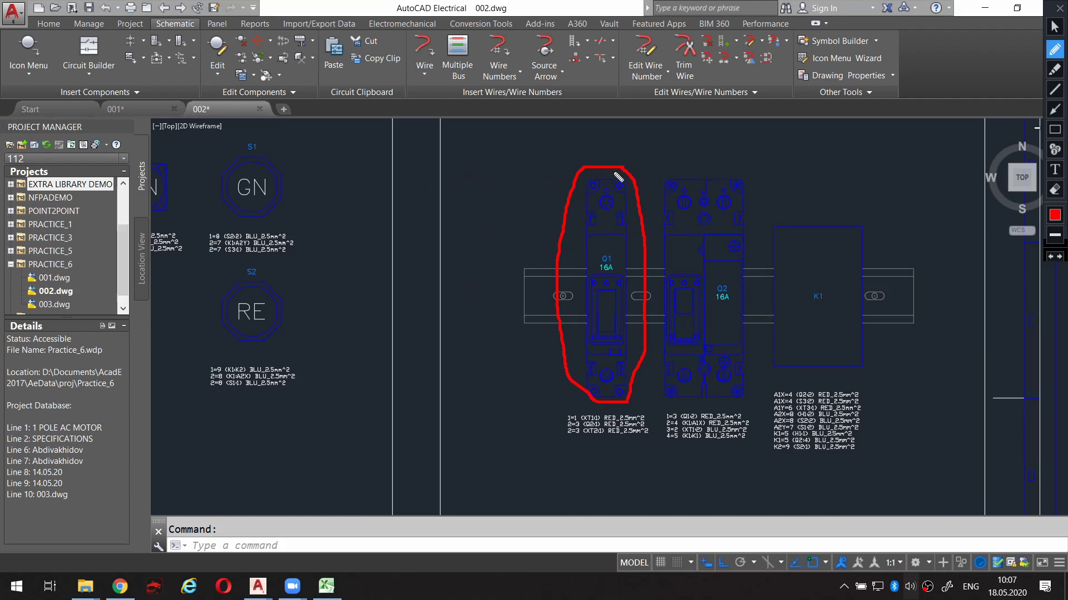
key(Escape)
scroll(516, 281, down, 2)
scroll(516, 282, down, 1)
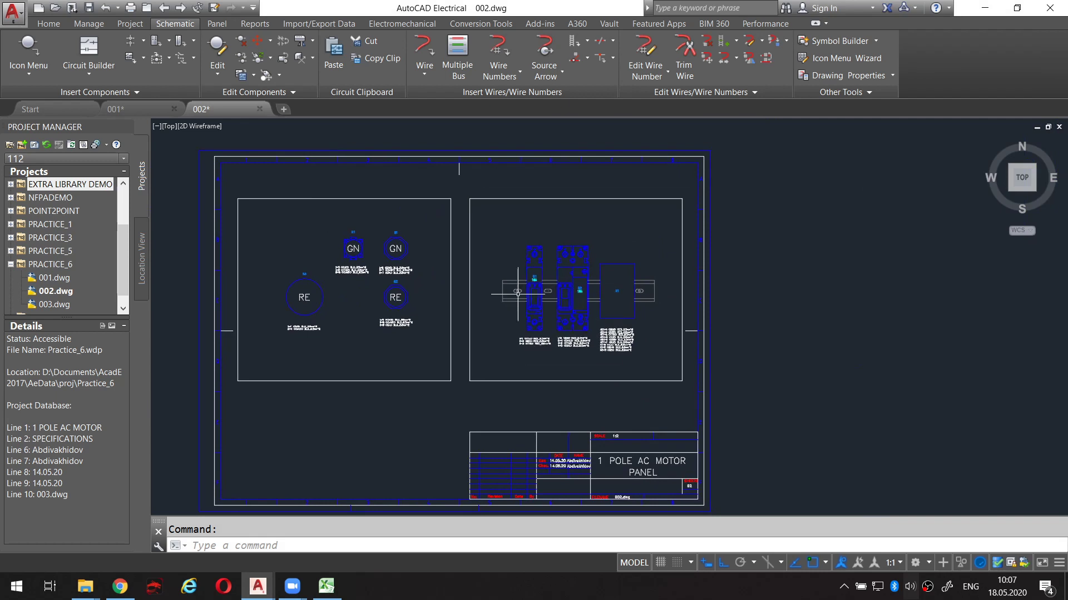
click(532, 295)
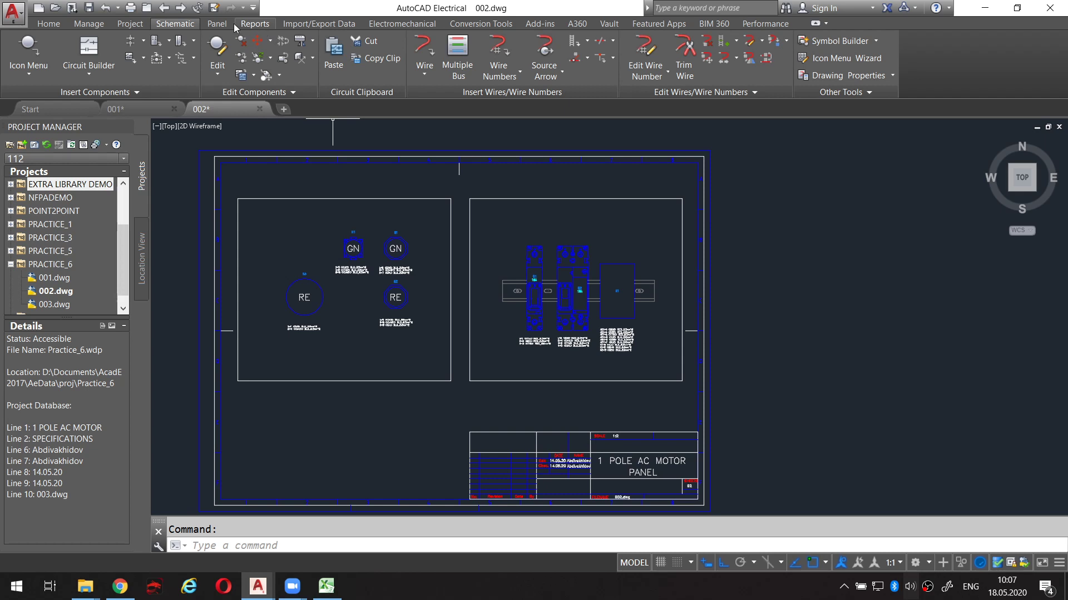
click(217, 24)
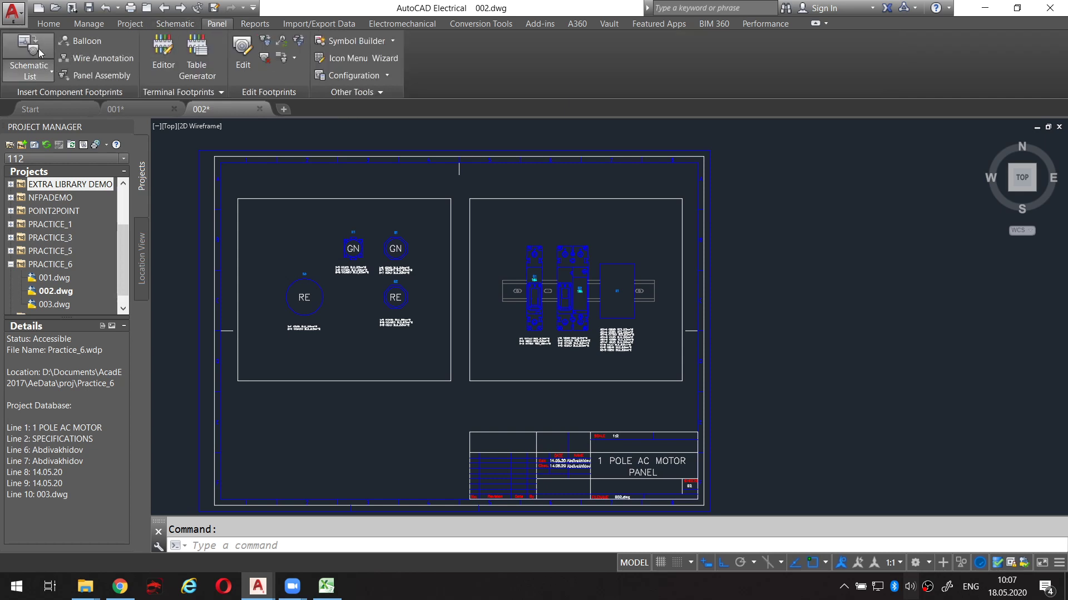
click(41, 80)
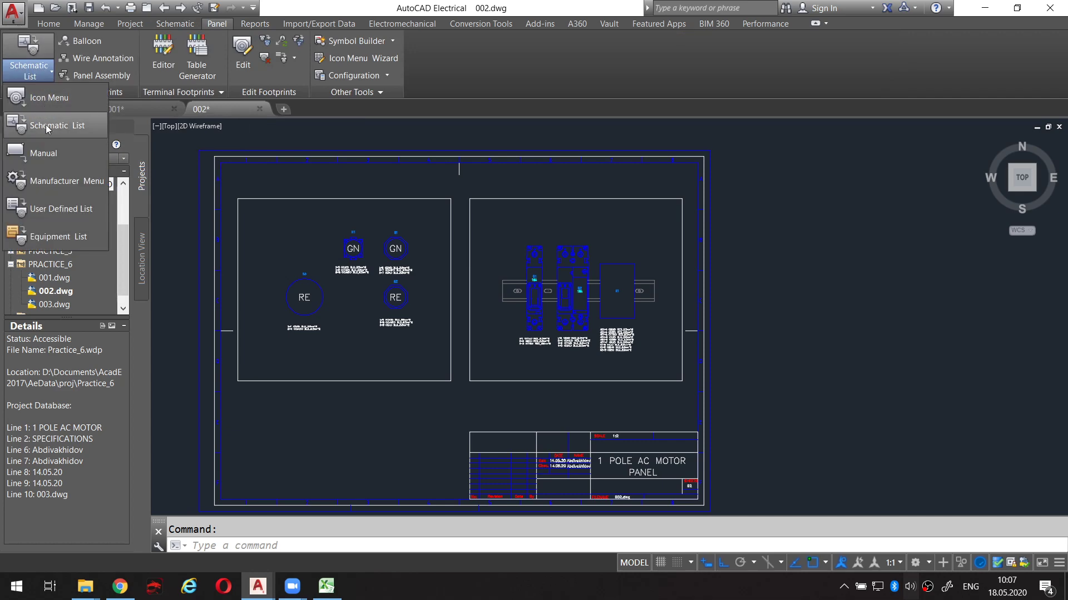
click(46, 124)
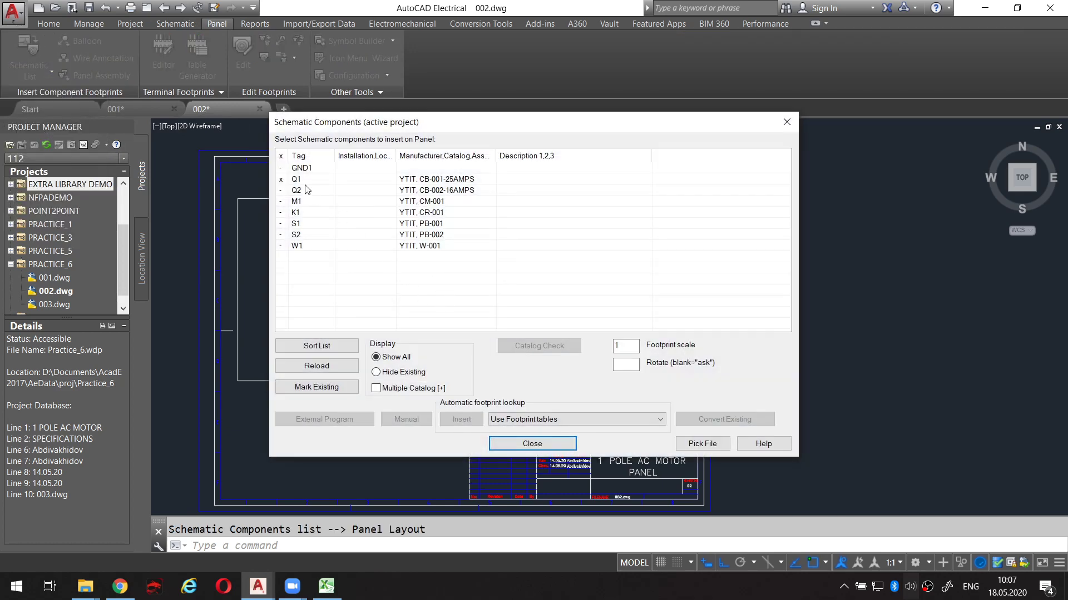
click(297, 183)
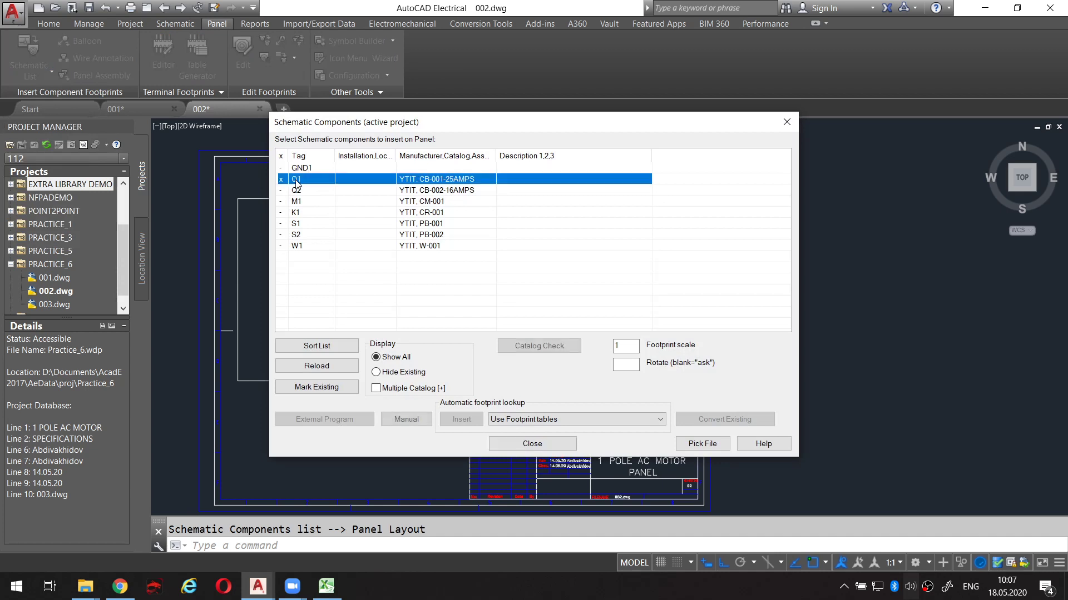
drag(356, 129, 397, 128)
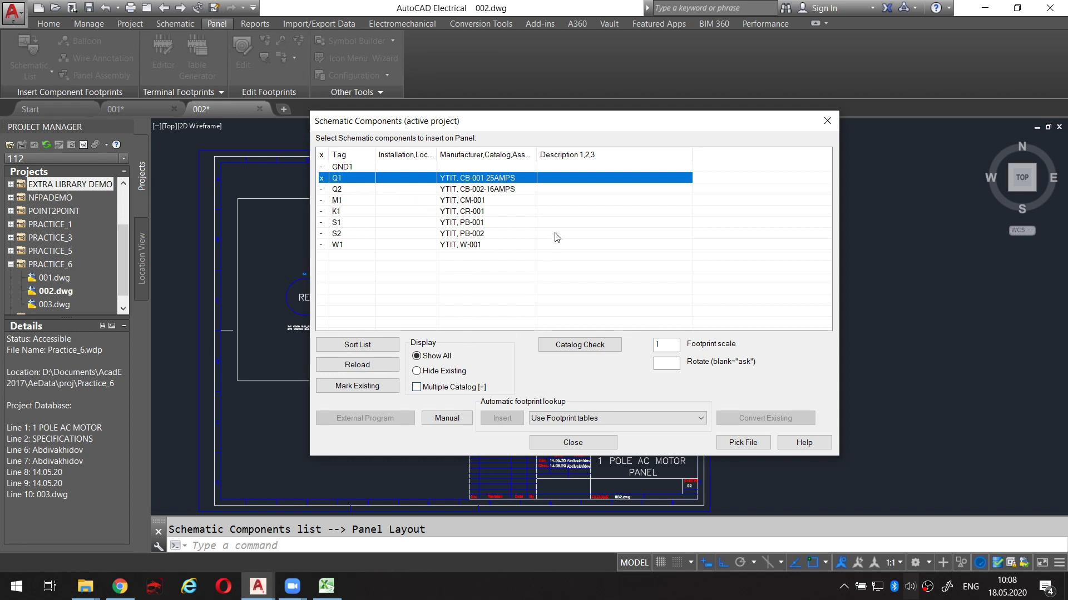
key(Escape)
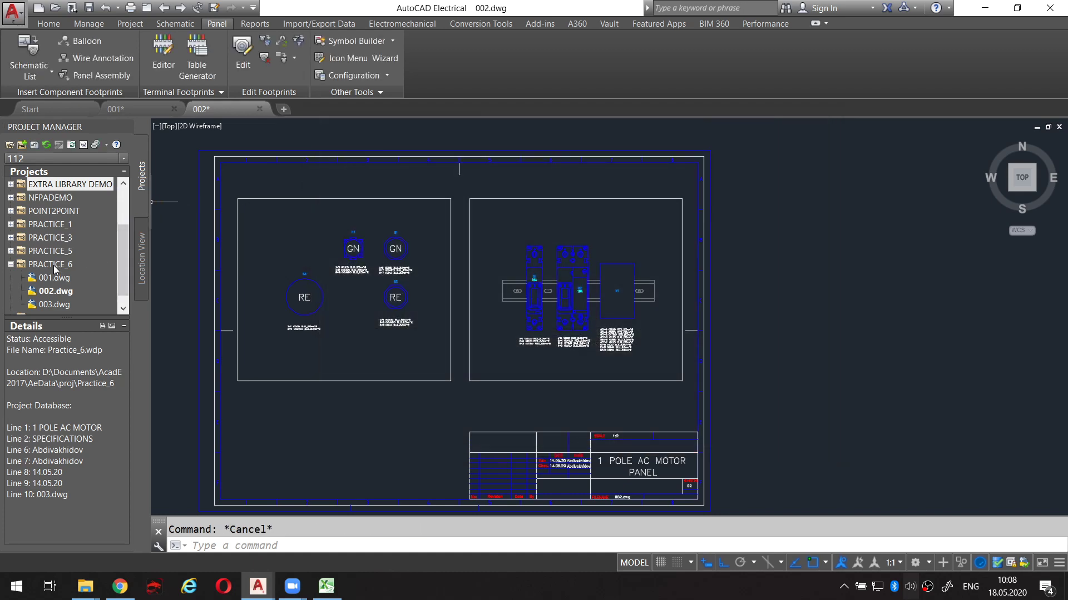
right_click(54, 266)
Activate PRACTICE_6 and extract schematic components from all project drawings into the Schematic List.
click(87, 275)
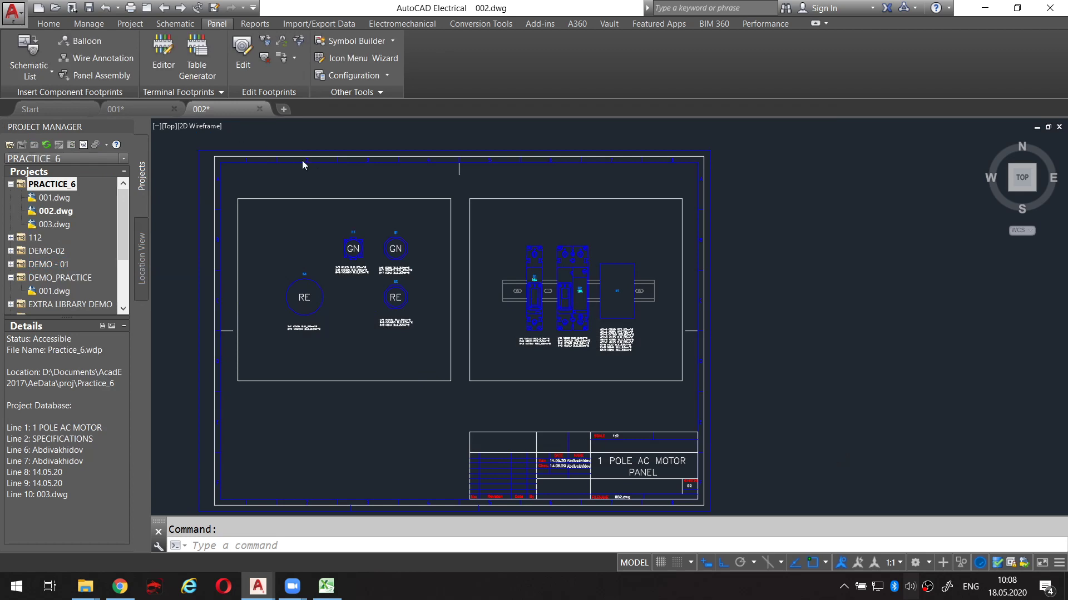
click(29, 56)
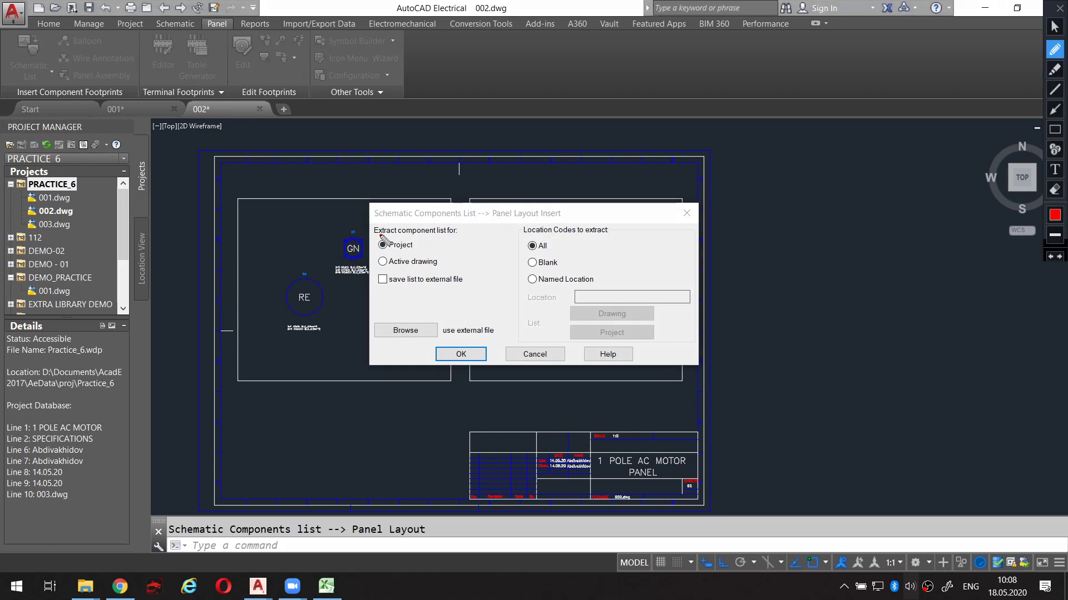
drag(380, 236, 451, 243)
drag(380, 237, 442, 237)
click(472, 354)
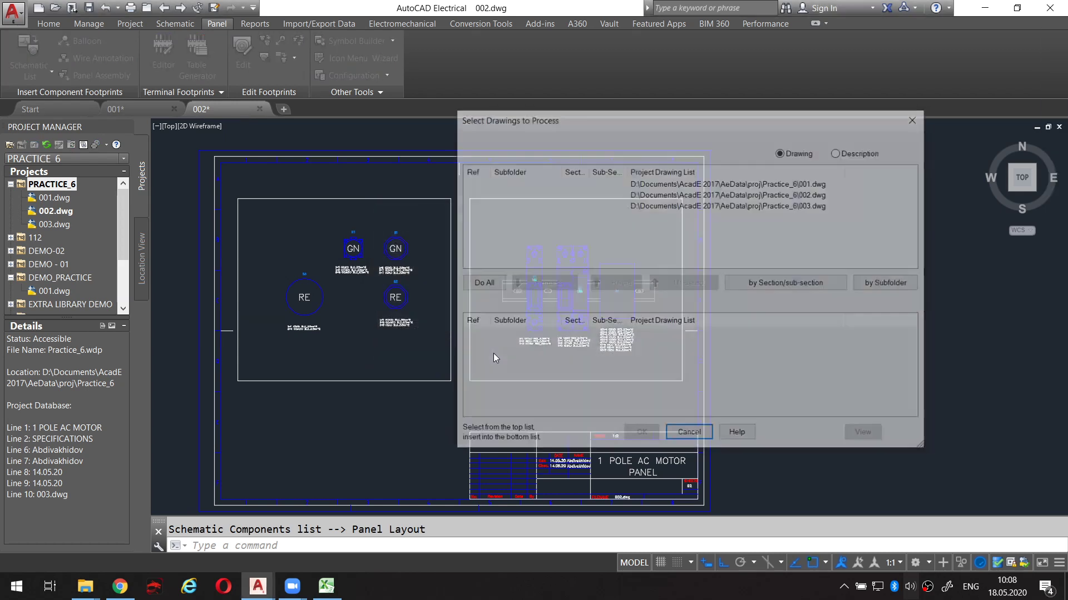
click(480, 283)
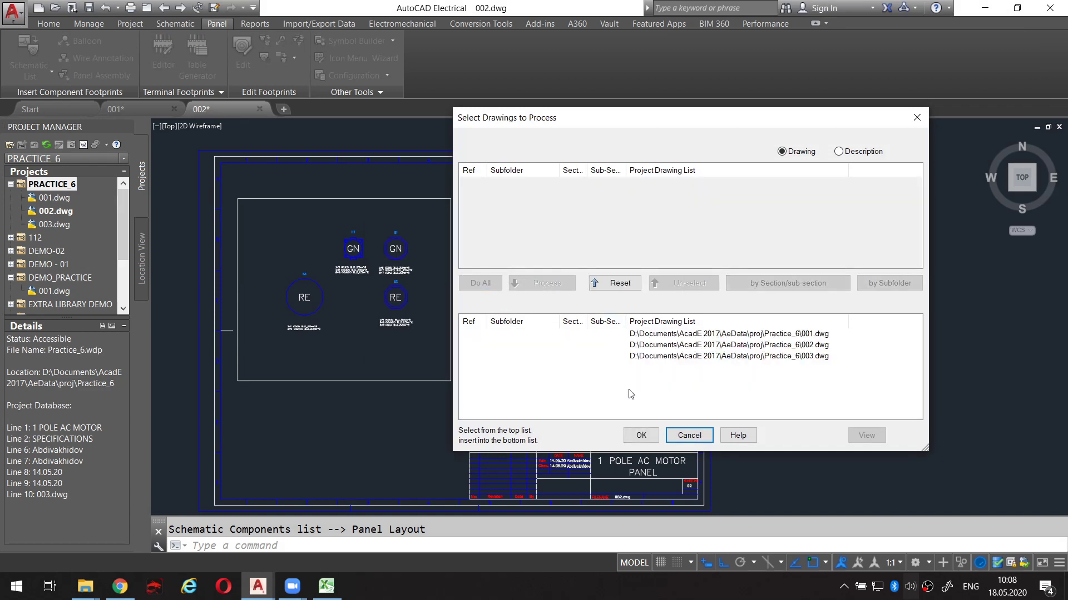
click(639, 436)
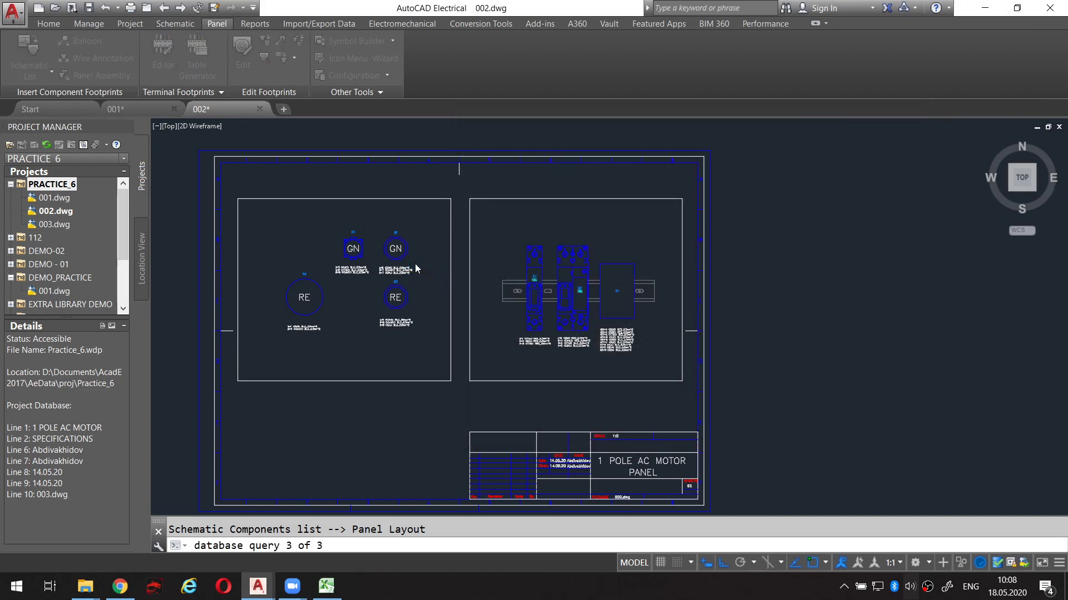
mouse_move(439, 128)
mouse_down()
mouse_move(769, 177)
mouse_move(755, 169)
mouse_up()
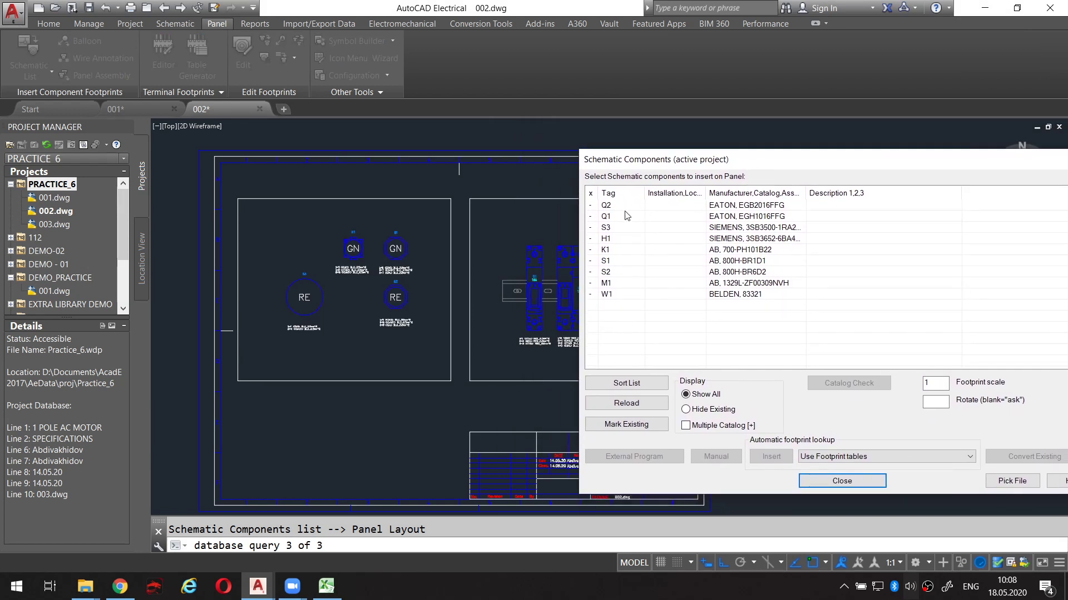
Select Q1 in the component list, start inserting its footprint, then cancel.
click(611, 218)
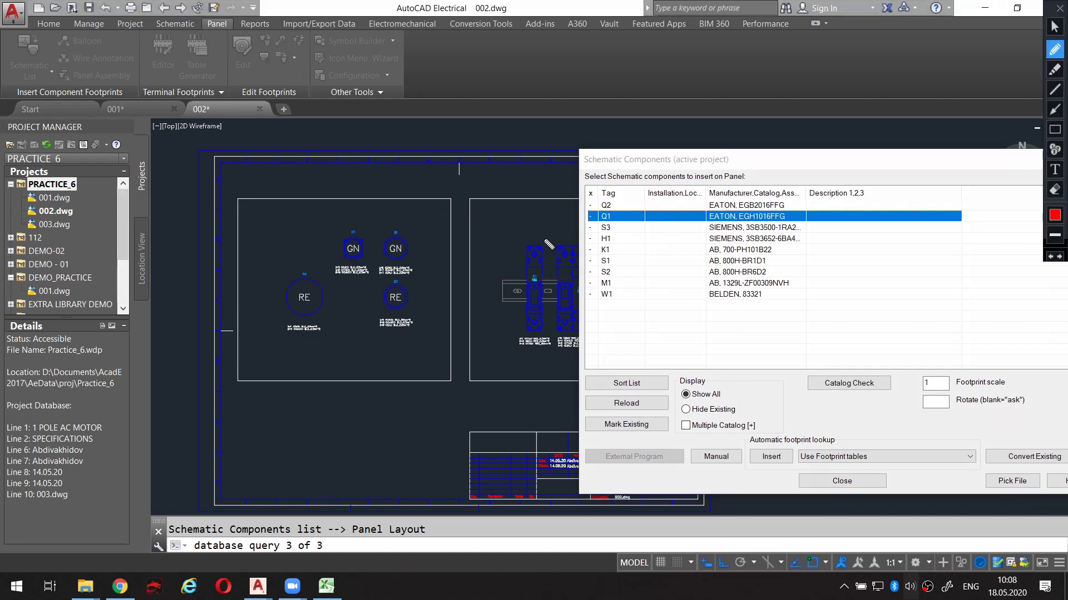
mouse_move(542, 240)
mouse_down()
mouse_move(506, 290)
mouse_move(529, 336)
mouse_move(551, 272)
mouse_up()
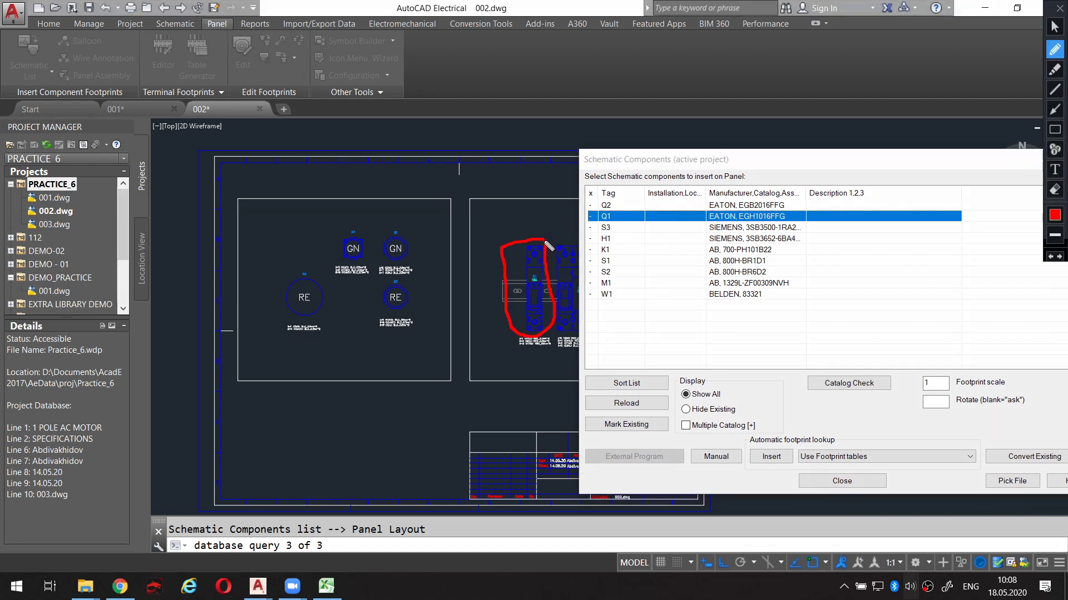
key(Escape)
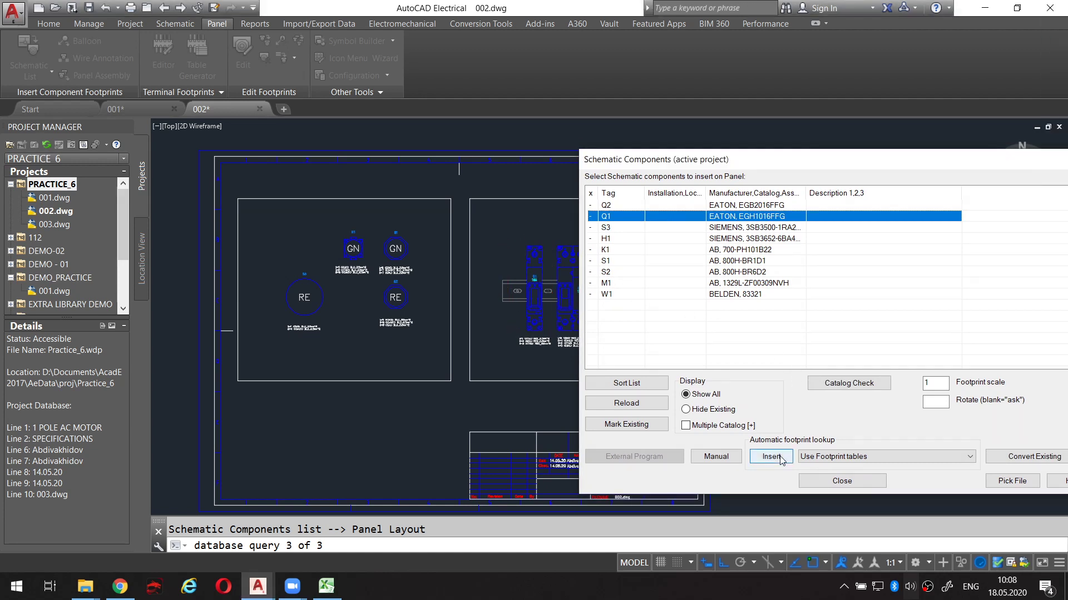
click(781, 457)
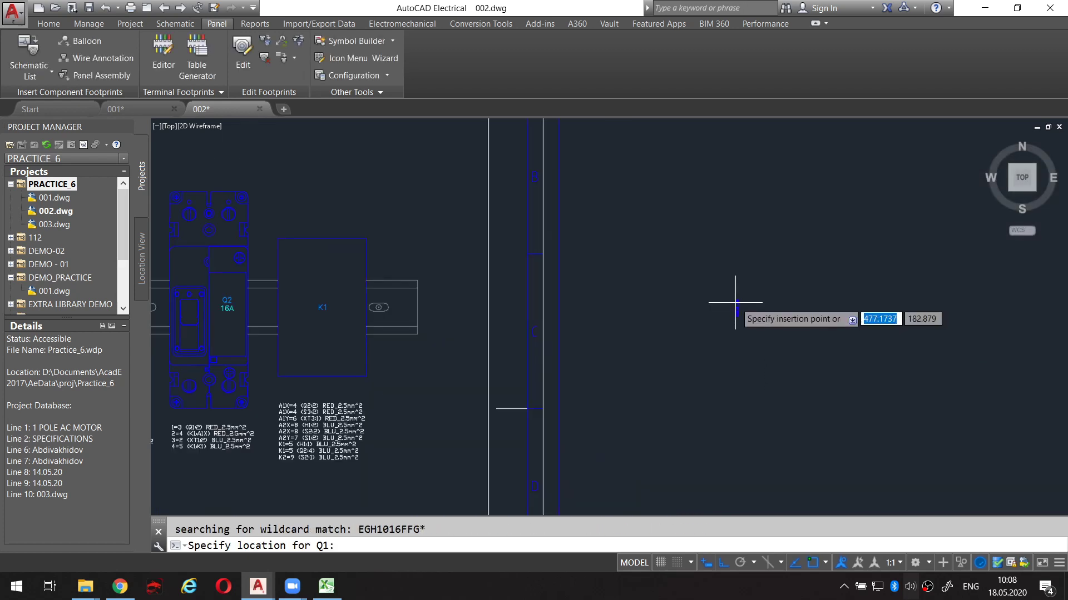
key(Escape)
Retry placing Q1's footprint at footprint scale 25.4, cancel it, and view the full sheet.
click(29, 56)
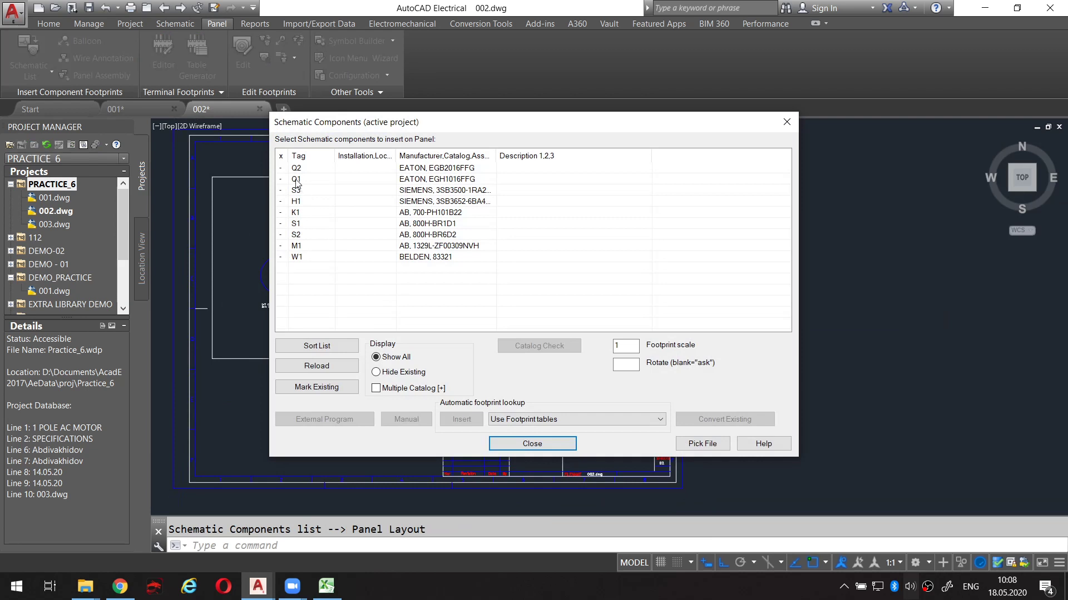
click(296, 181)
double_click(635, 346)
text(25.4)
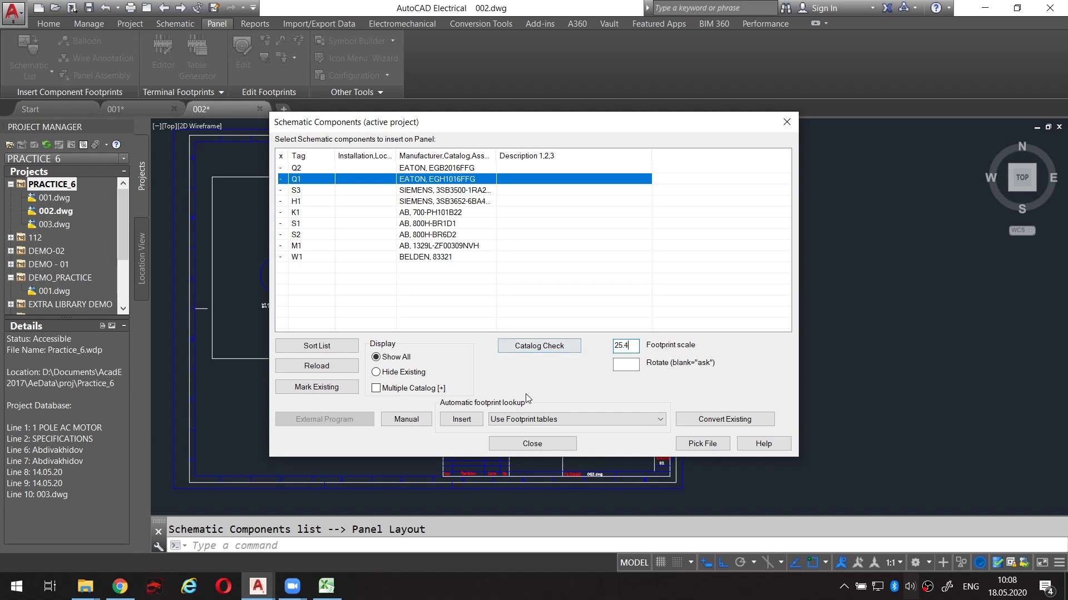
click(465, 421)
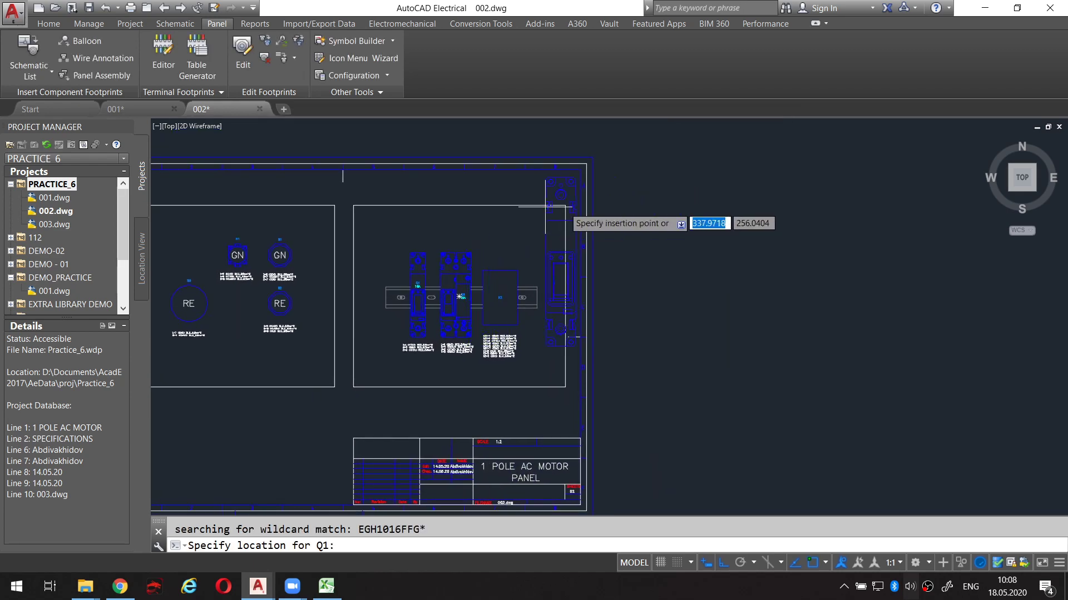
key(Escape)
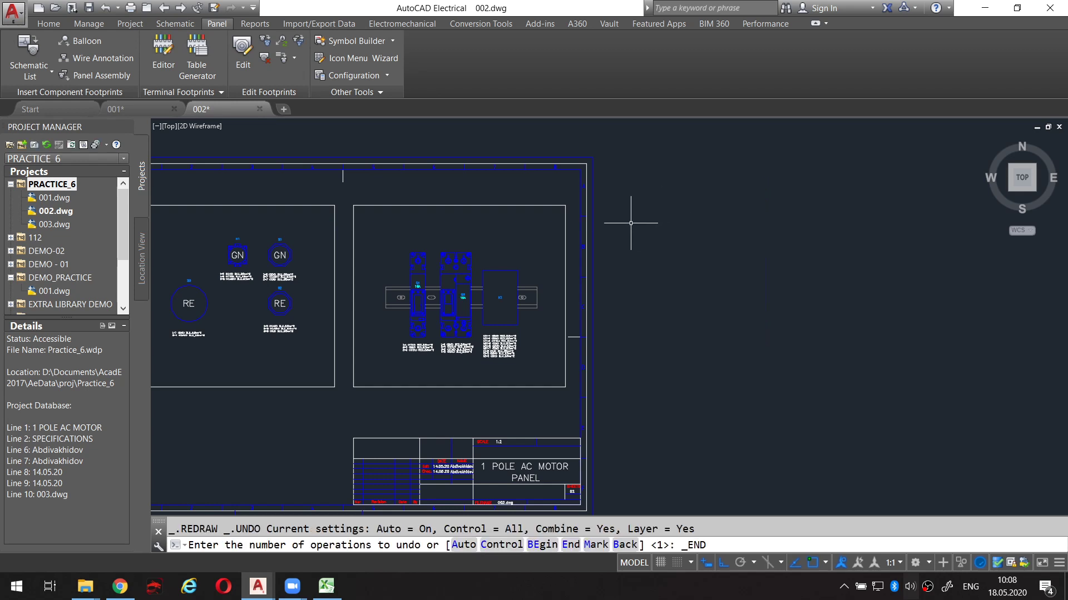
scroll(629, 222, down, 3)
mouse_move(557, 245)
middle_down()
mouse_move(613, 214)
mouse_move(637, 229)
mouse_move(590, 261)
mouse_move(695, 300)
middle_up()
scroll(611, 278, up, 2)
double_click(55, 199)
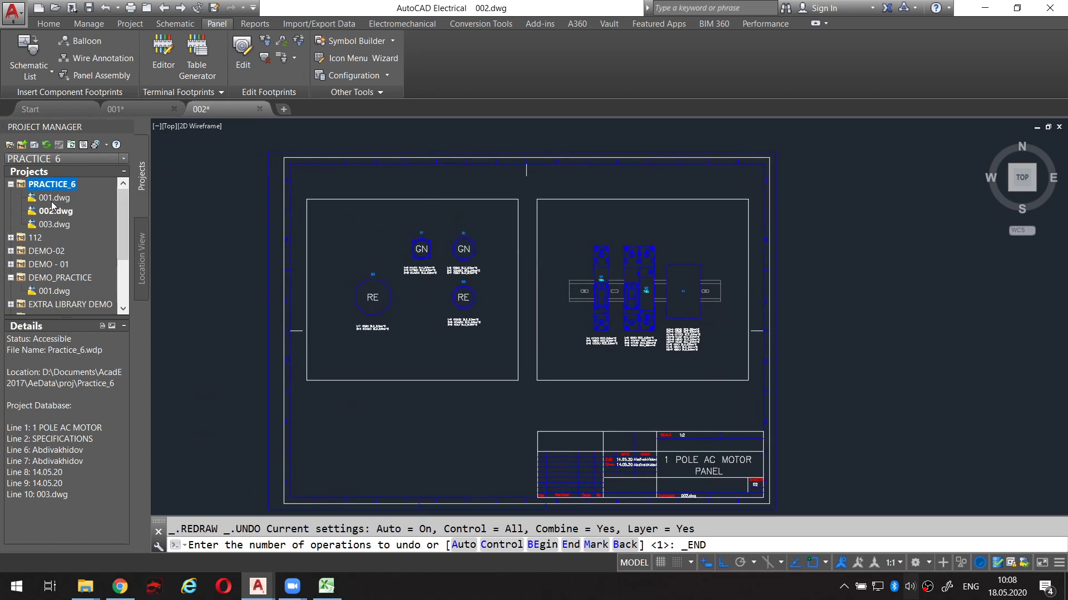
Open Q1's component details and check the EATON manufacturer and EGH1016FFG catalog number.
scroll(469, 185, up, 5)
scroll(469, 186, up, 4)
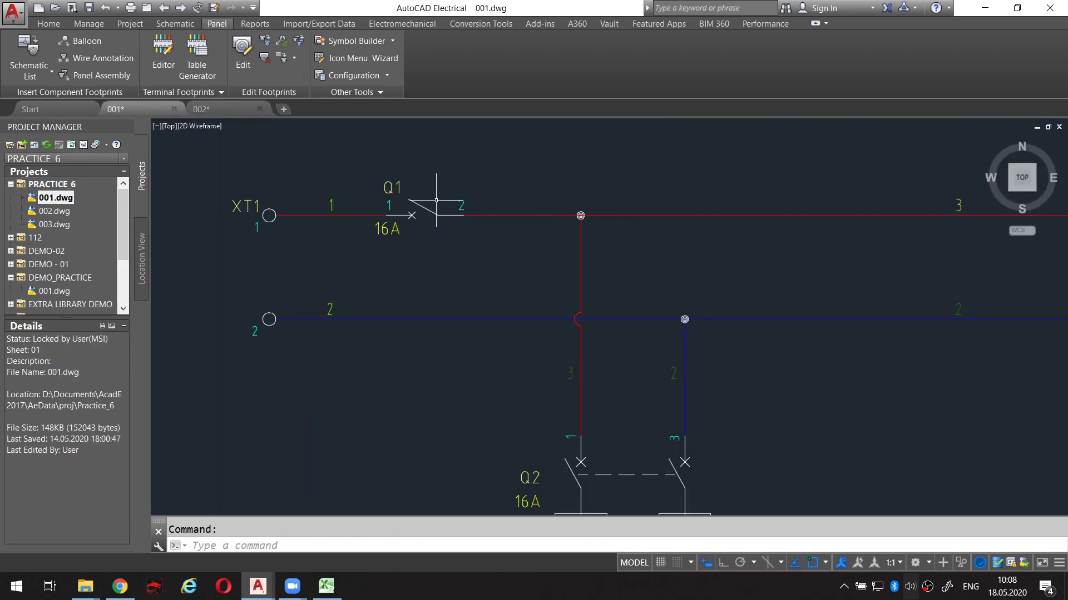
scroll(469, 186, up, 2)
click(429, 220)
right_click(429, 220)
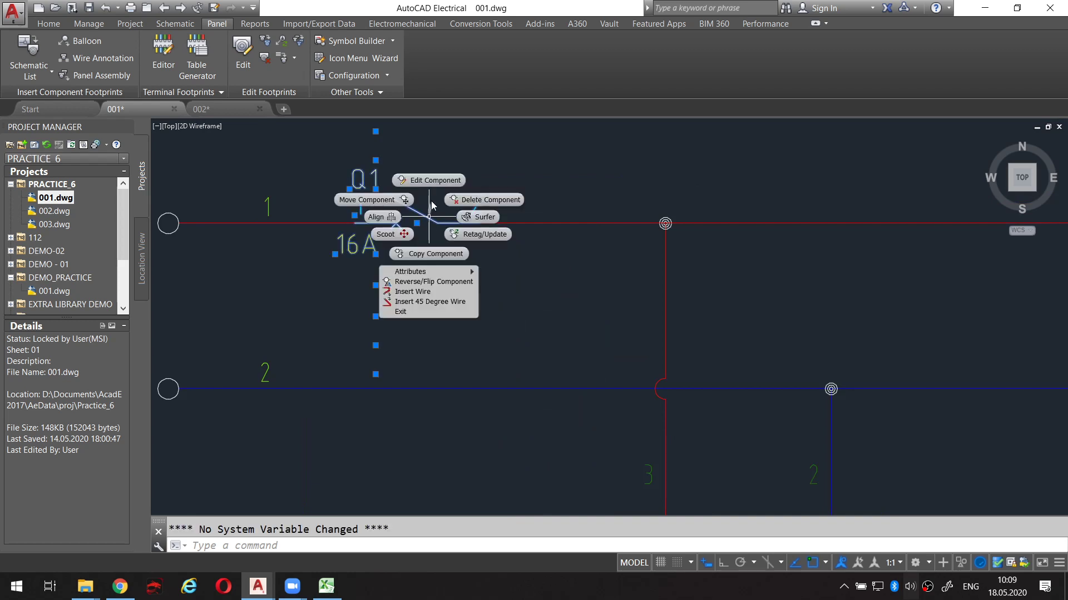
click(432, 179)
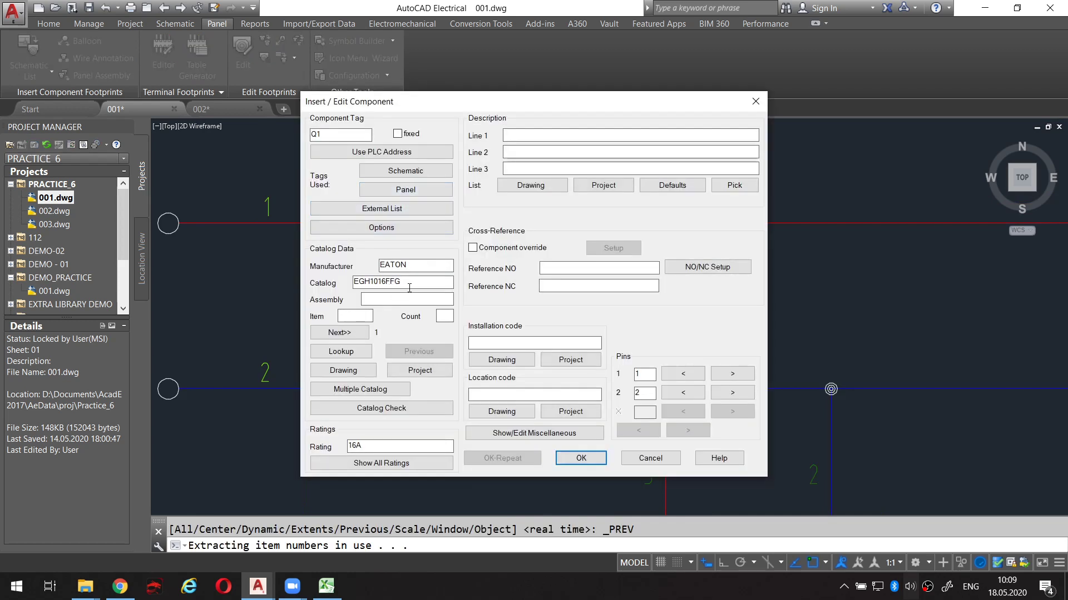
drag(411, 281, 353, 280)
drag(427, 260, 380, 266)
Look up Q1 in the Catalog Browser, confirm the EGH1016FFG row, and close both dialogs.
click(359, 354)
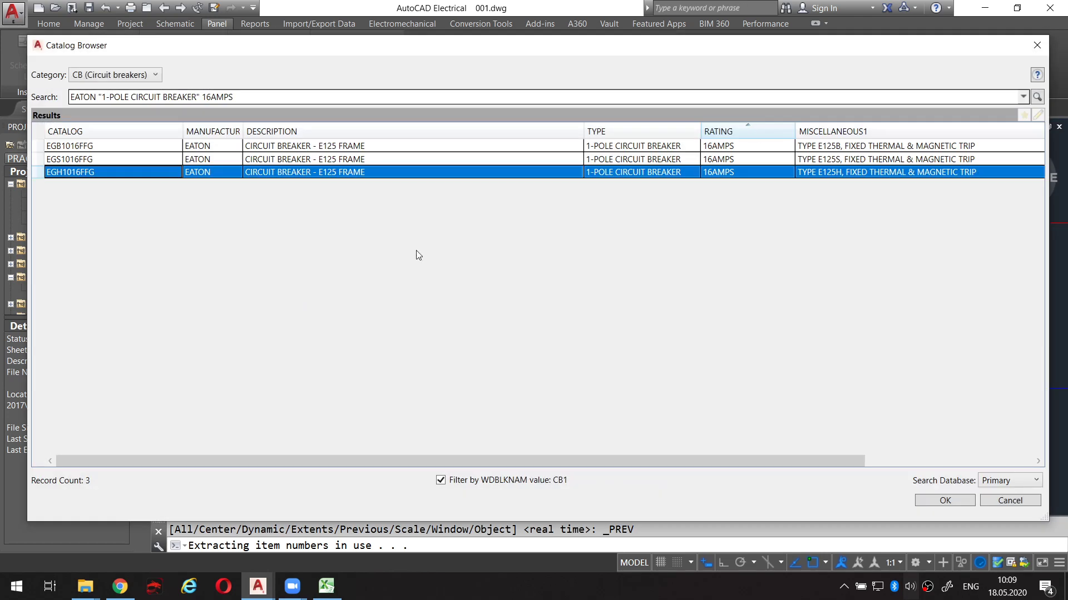
drag(46, 179, 723, 181)
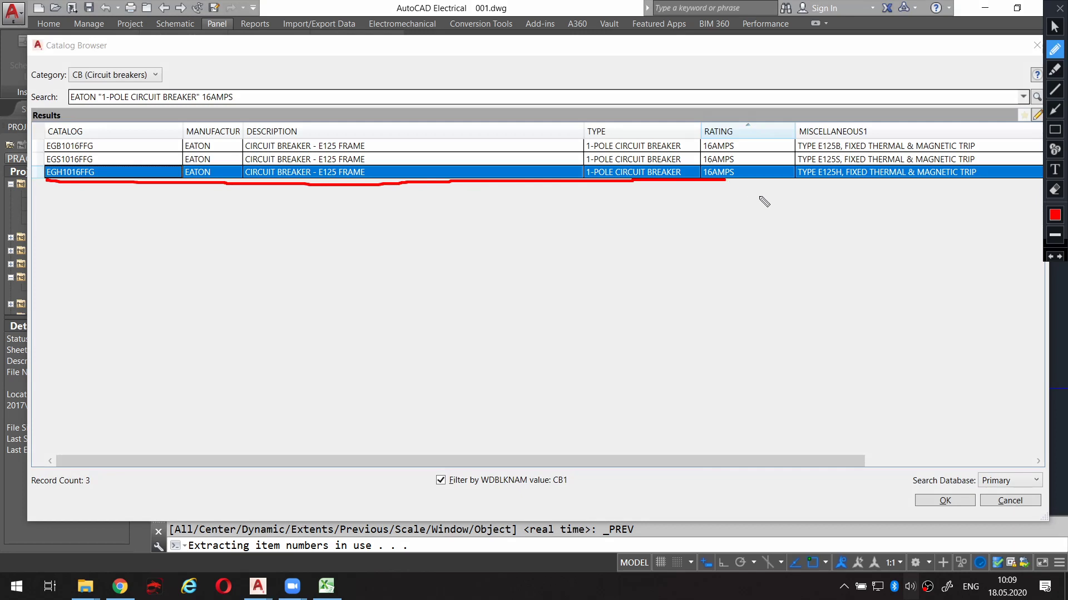
key(Return)
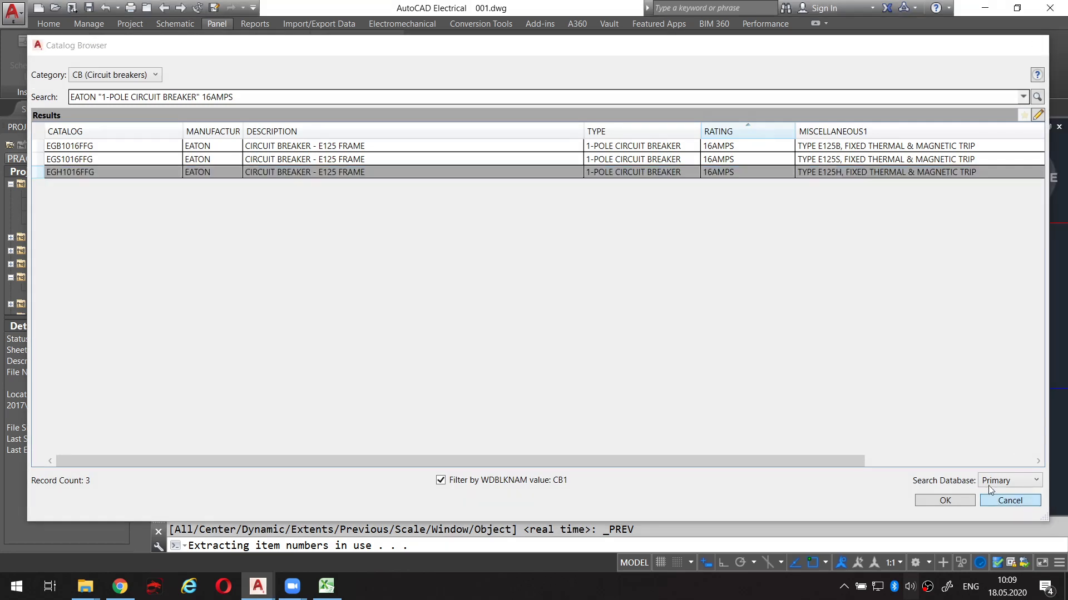
click(645, 457)
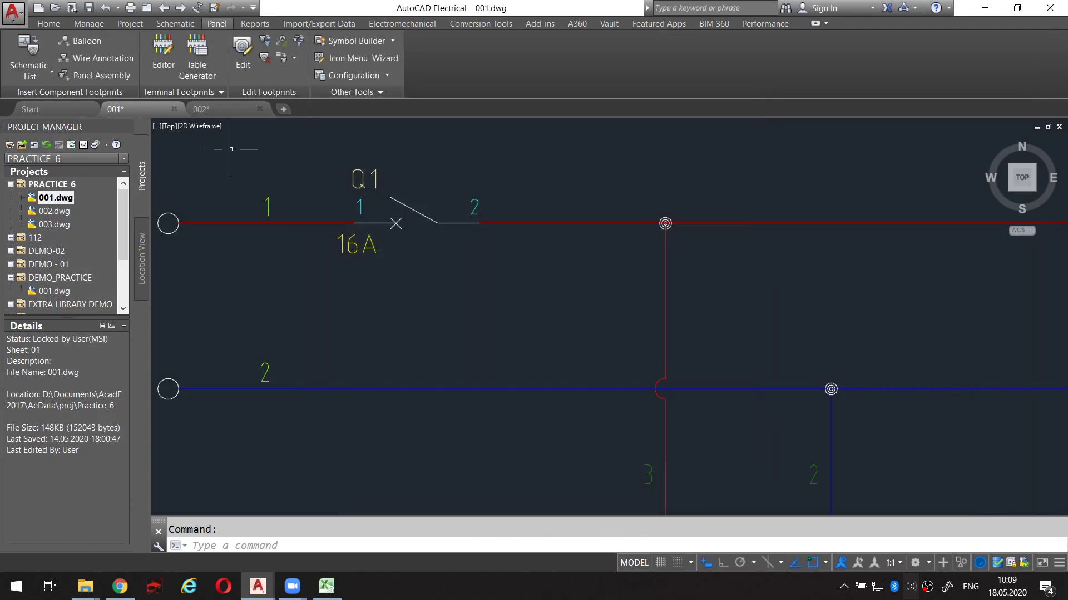
On 002.dwg, start inserting Q1's footprint from the Schematic List, then cancel and zoom out.
click(228, 111)
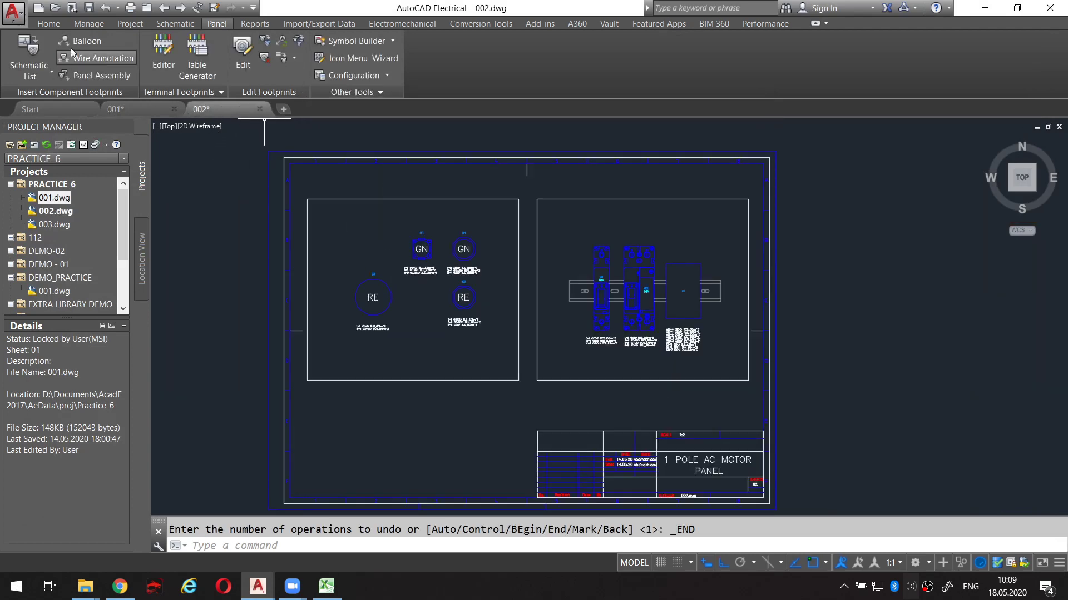
click(27, 48)
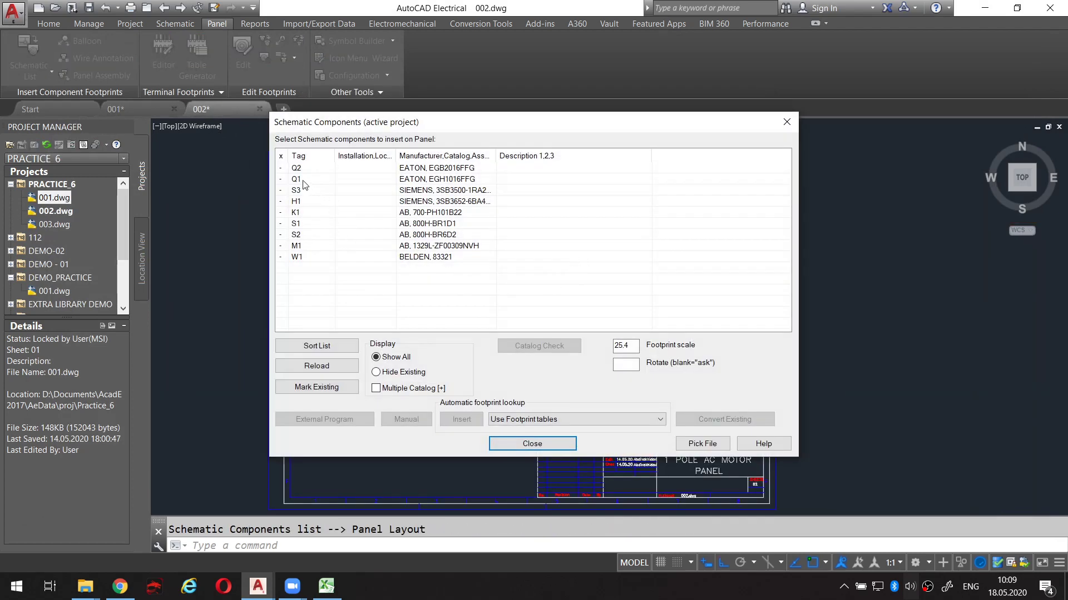
click(304, 183)
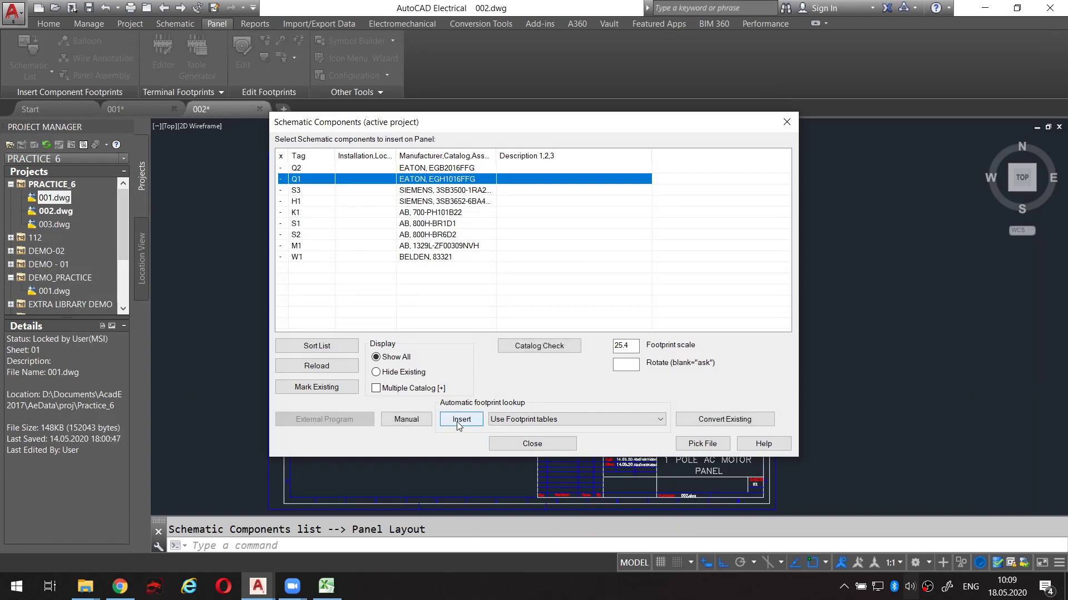
click(459, 426)
click(458, 425)
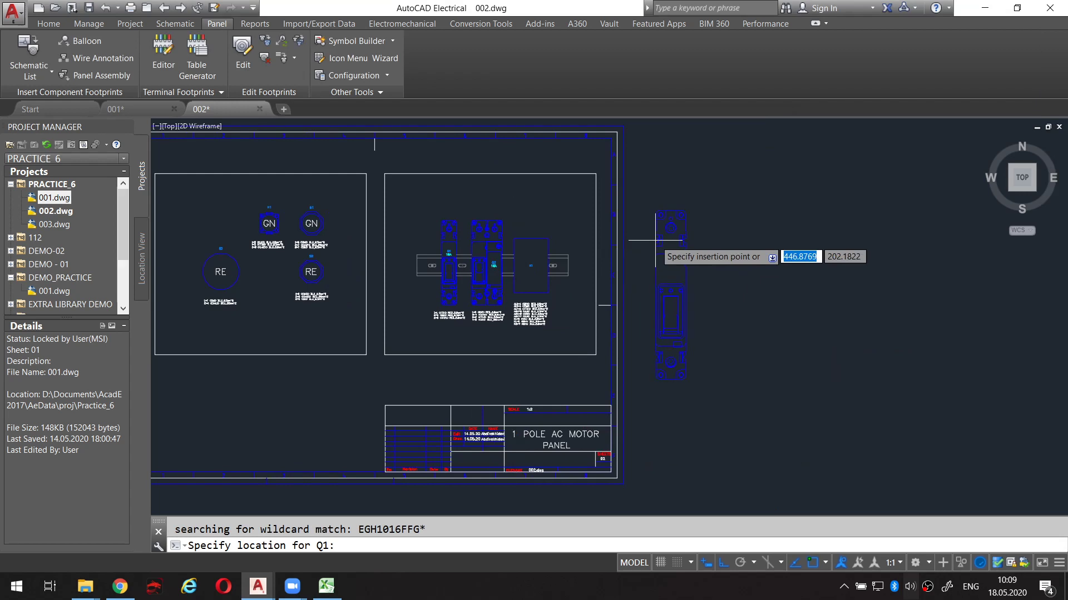
key(Escape)
scroll(705, 231, down, 4)
scroll(690, 256, down, 1)
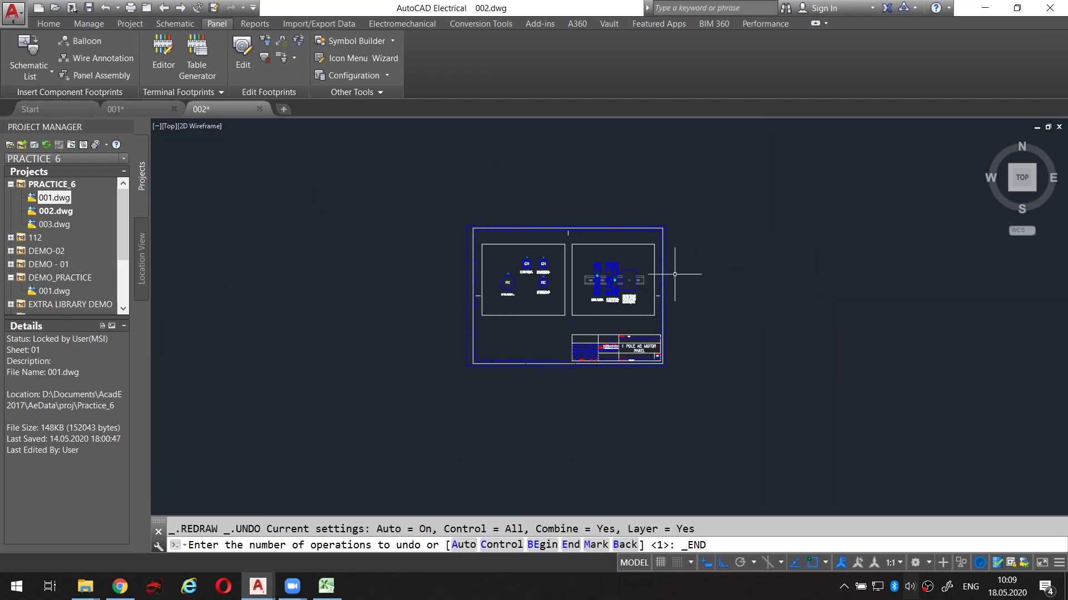
Close drawings 002 and 001 without saving changes.
click(259, 109)
click(533, 322)
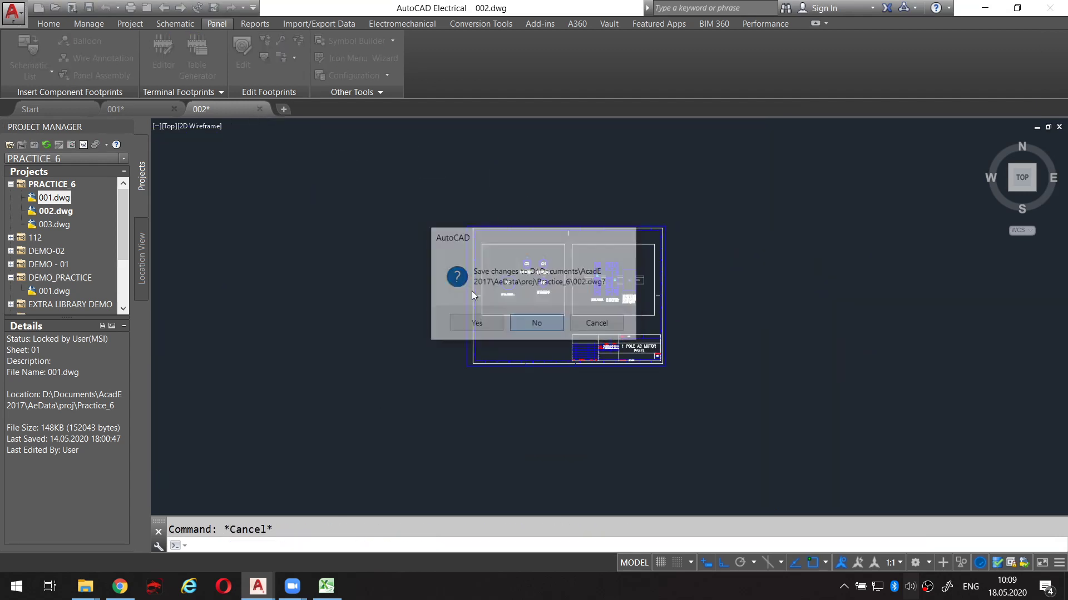
click(175, 110)
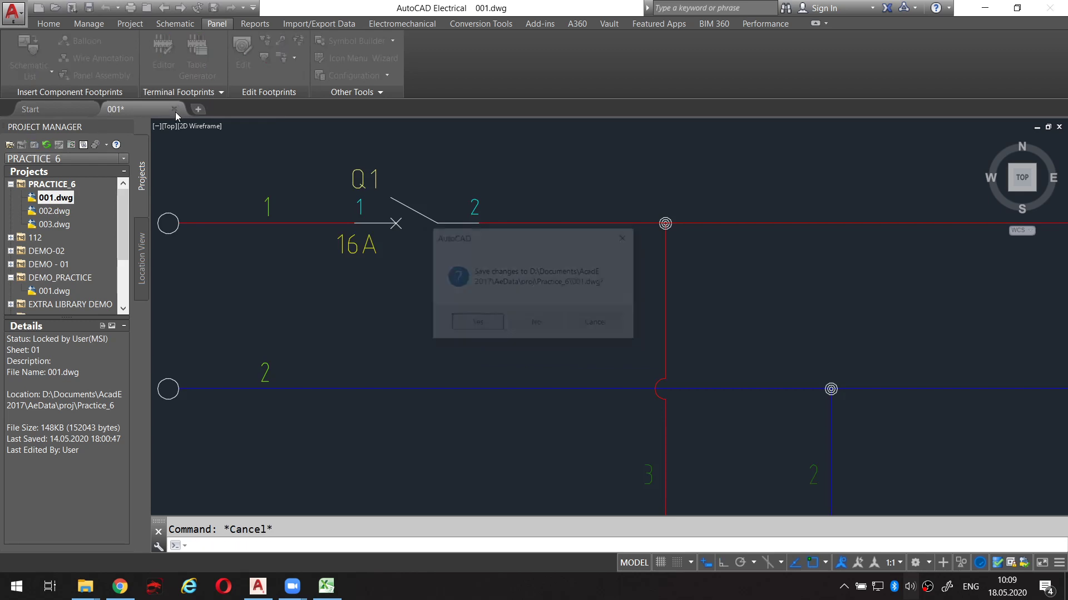
click(536, 322)
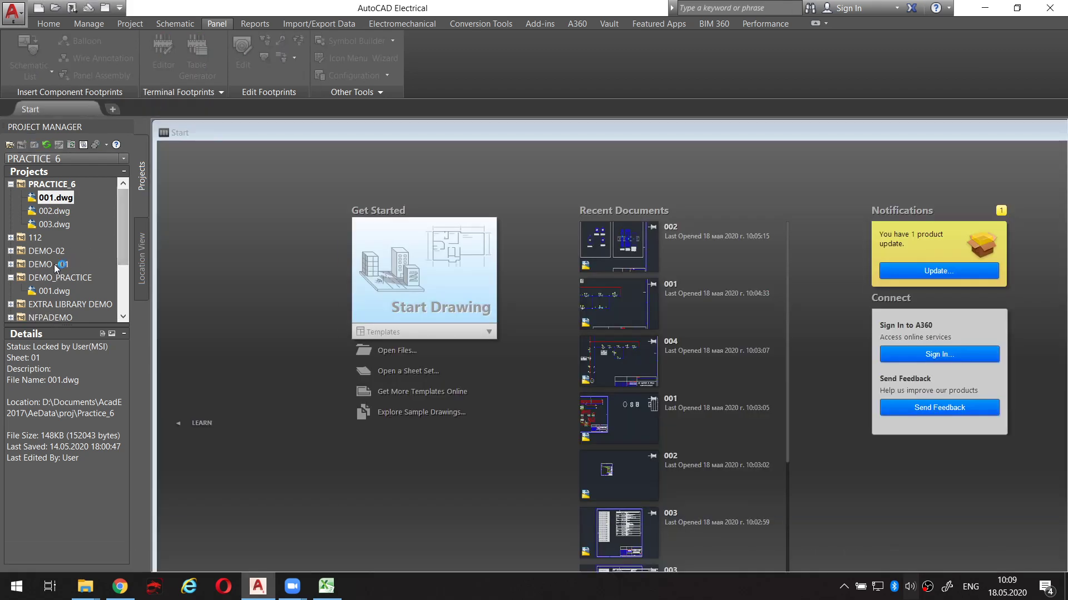
Collapse the other projects, activate project 112 and open its FAN.dwg drawing.
click(10, 278)
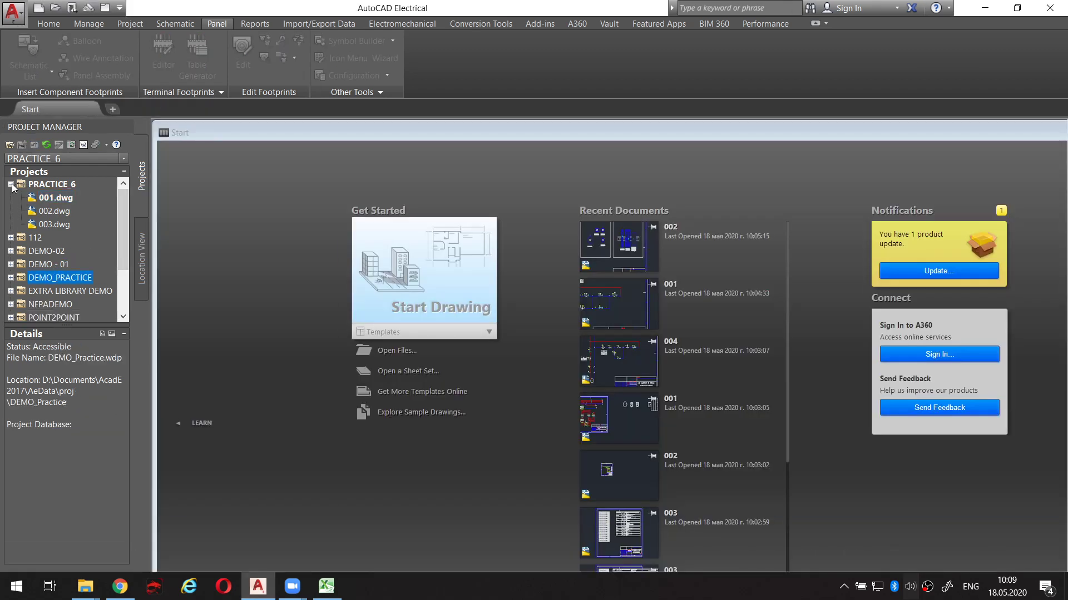
click(11, 185)
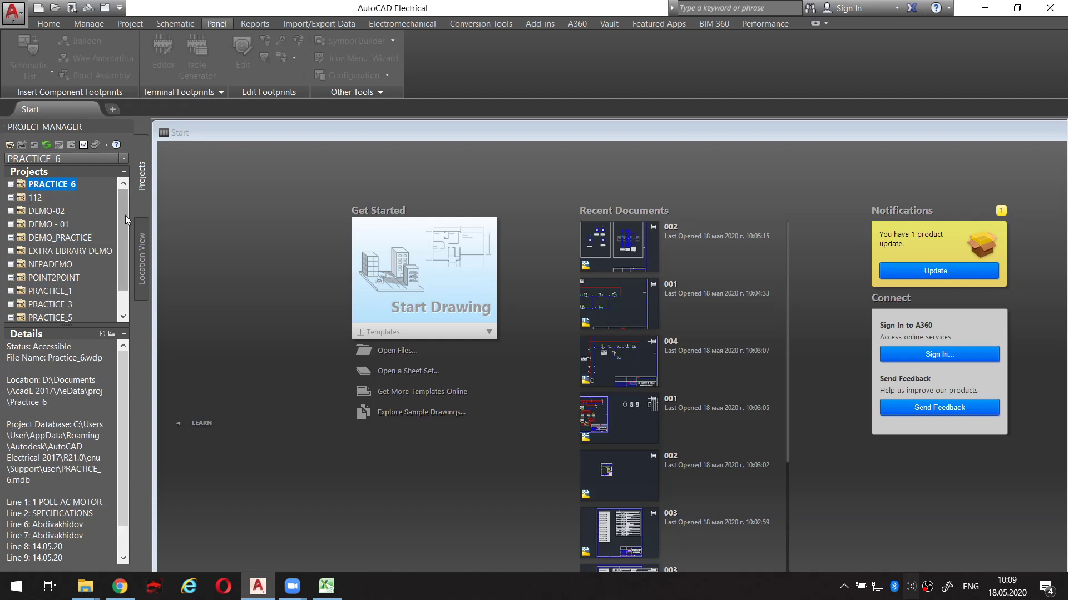
mouse_move(125, 218)
mouse_down()
mouse_move(125, 228)
mouse_move(123, 218)
mouse_up()
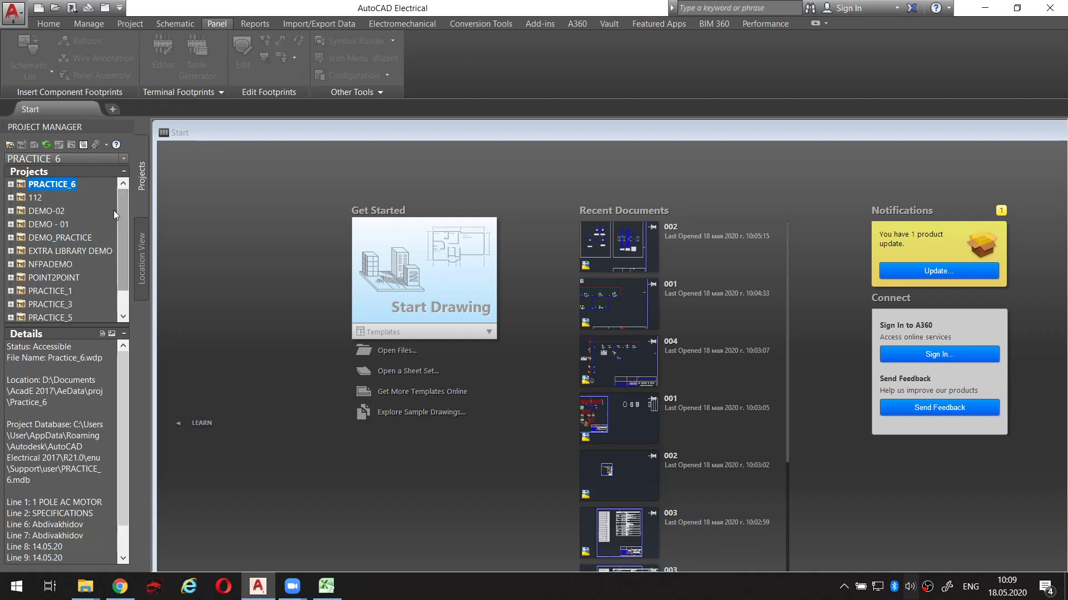
double_click(21, 199)
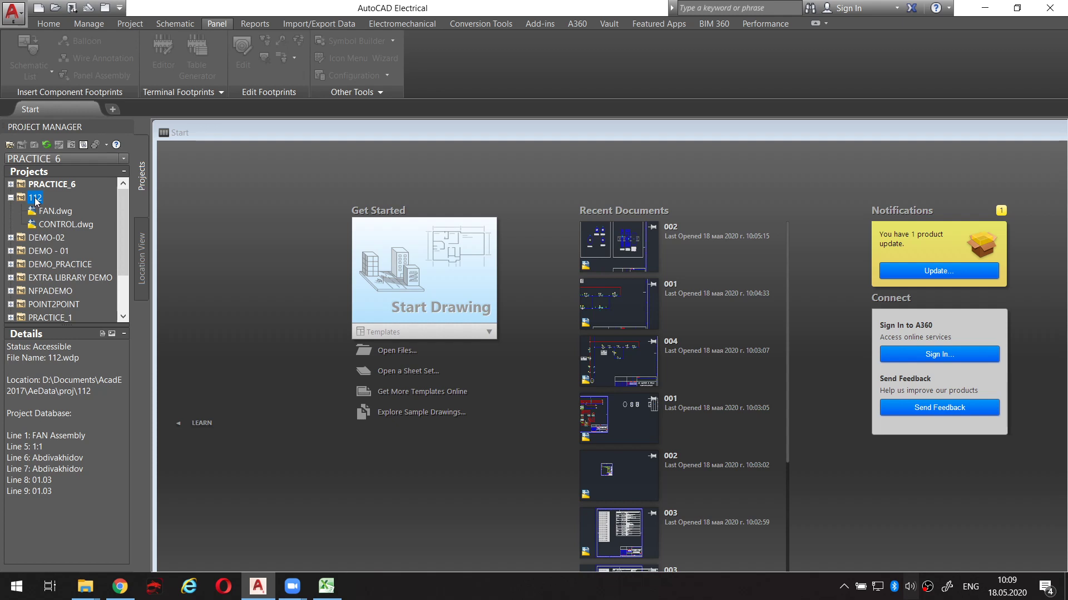
right_click(35, 198)
click(52, 206)
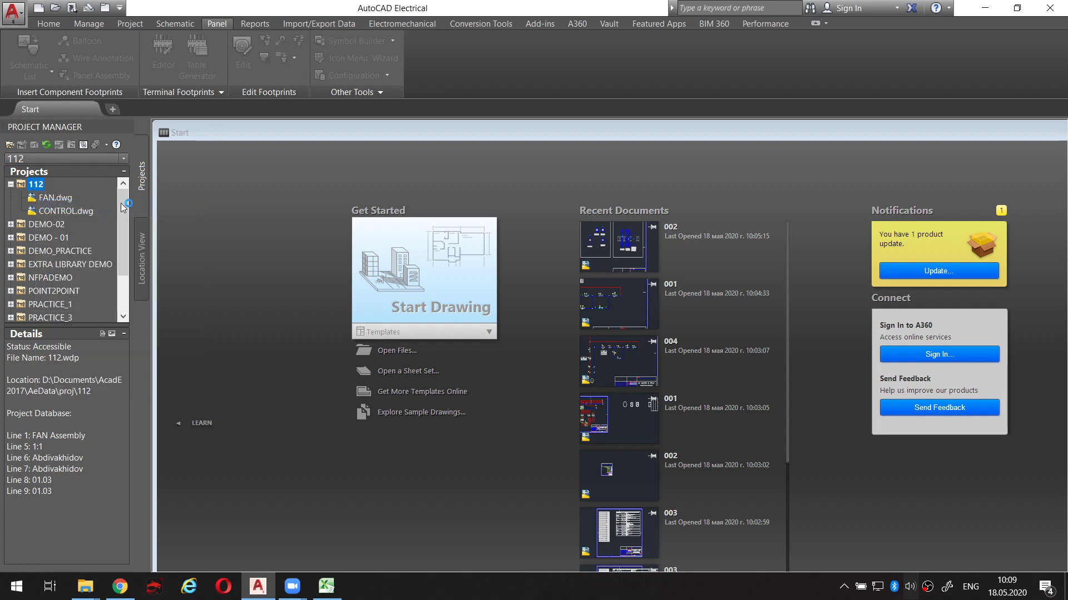
double_click(61, 199)
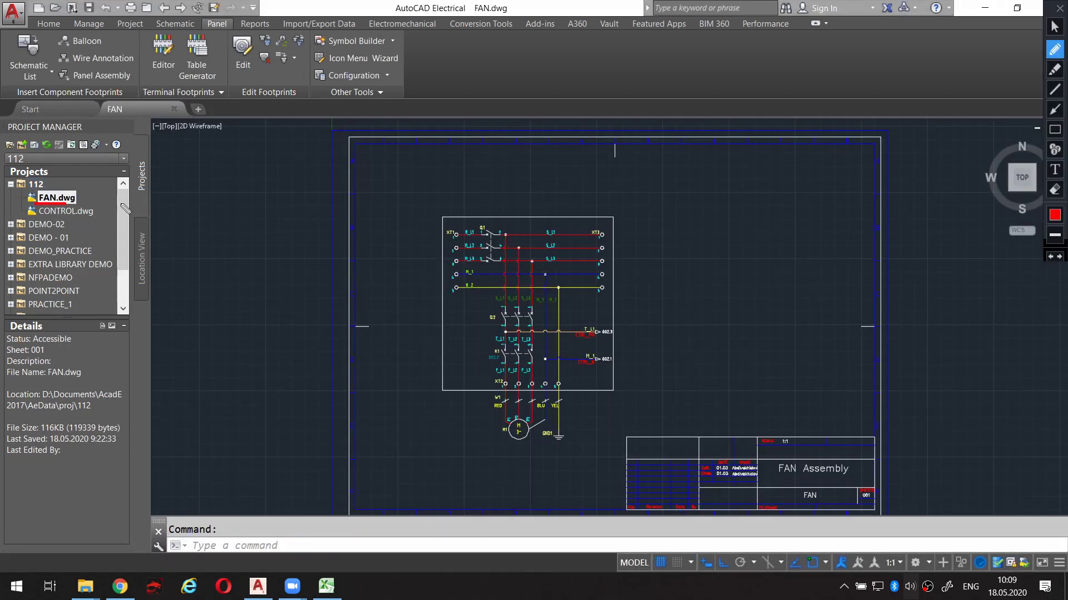
key(alt)
scroll(565, 467, up, 6)
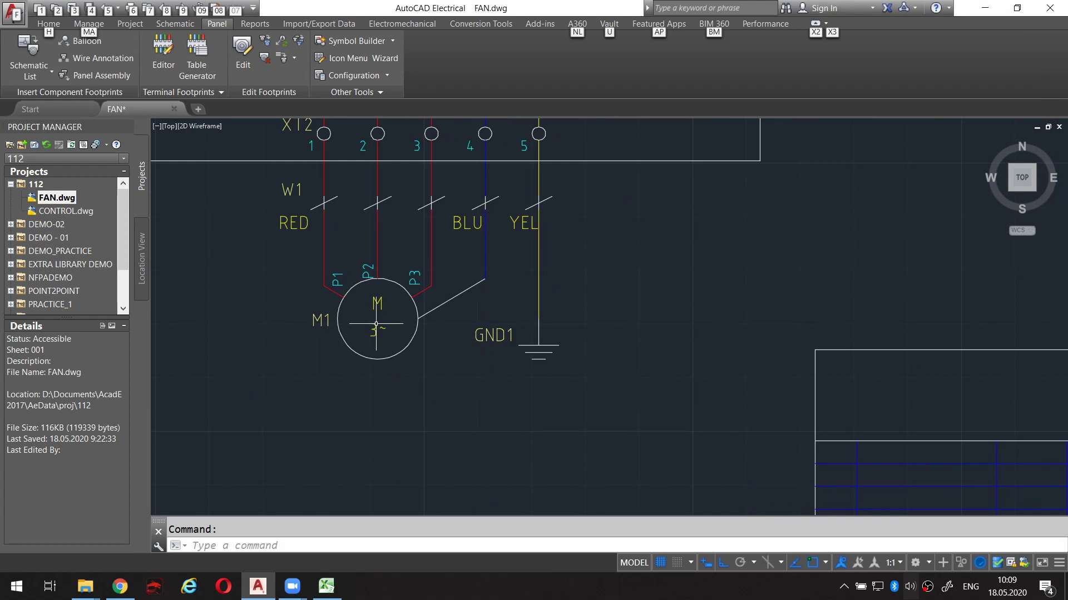
mouse_move(356, 258)
mouse_down()
mouse_move(443, 309)
mouse_move(338, 255)
mouse_up()
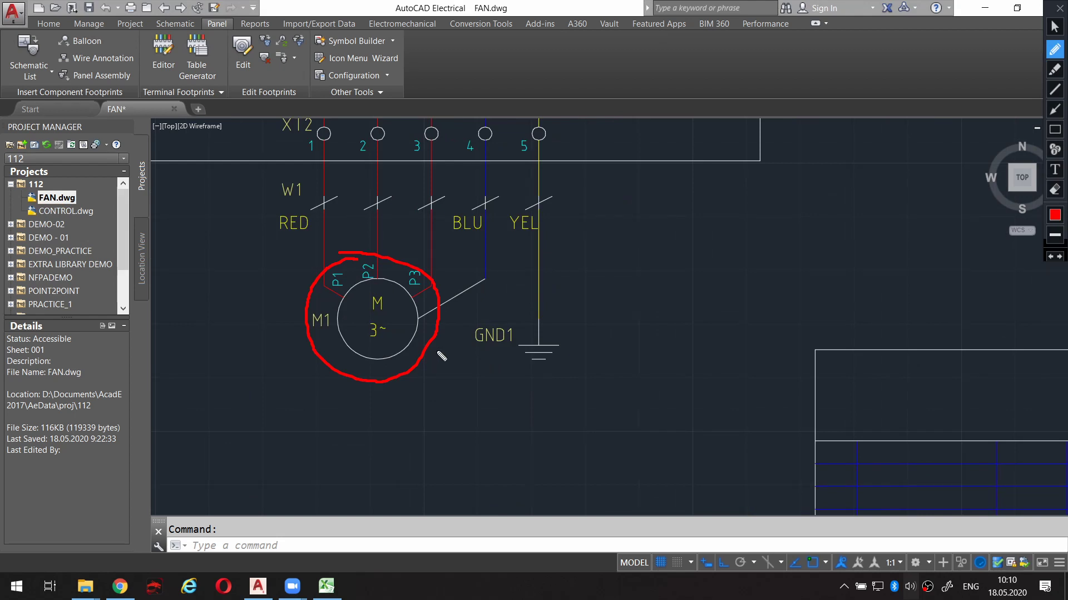
key(Escape)
scroll(447, 352, down, 10)
scroll(425, 394, up, 1)
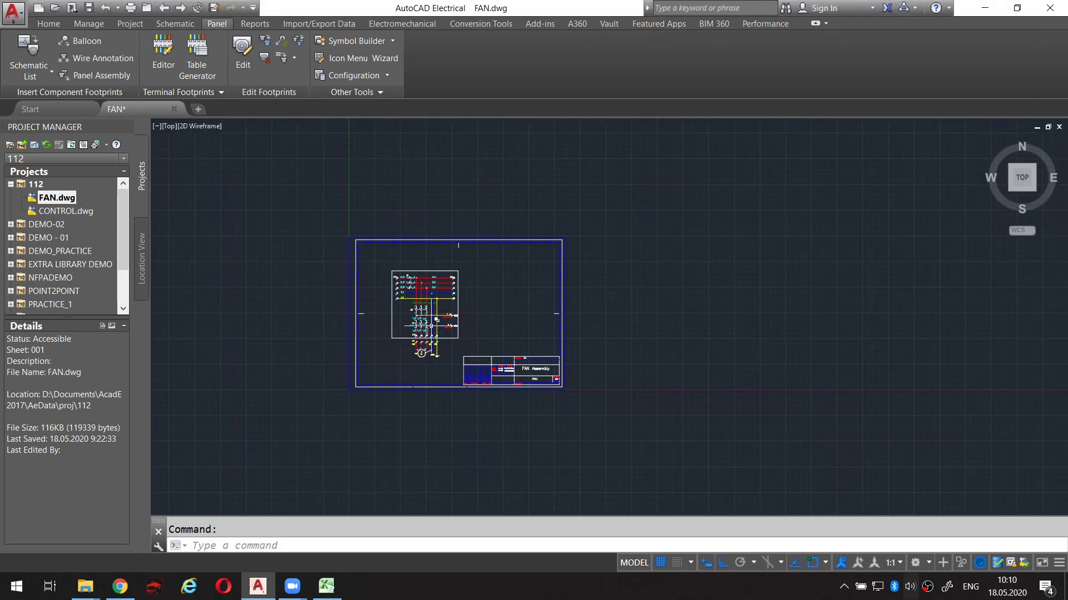
scroll(425, 393, up, 4)
scroll(425, 394, up, 3)
mouse_move(359, 303)
middle_down()
mouse_move(372, 353)
mouse_move(420, 408)
middle_up()
scroll(310, 333, down, 2)
middle_drag(316, 178, 341, 191)
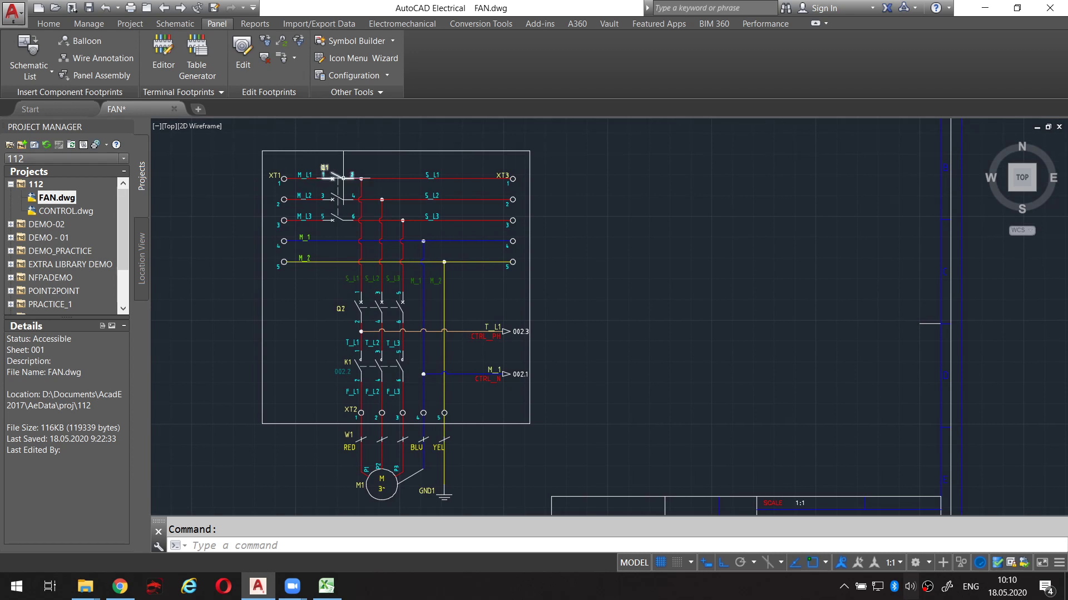
scroll(343, 178, up, 2)
middle_drag(301, 175, 318, 167)
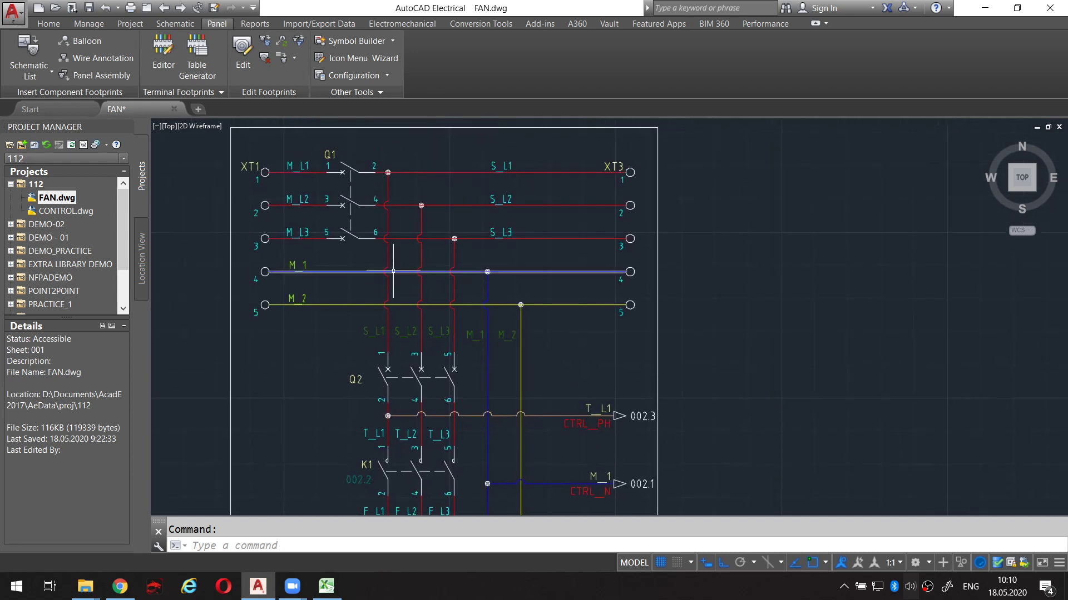
scroll(318, 167, down, 4)
scroll(340, 222, up, 2)
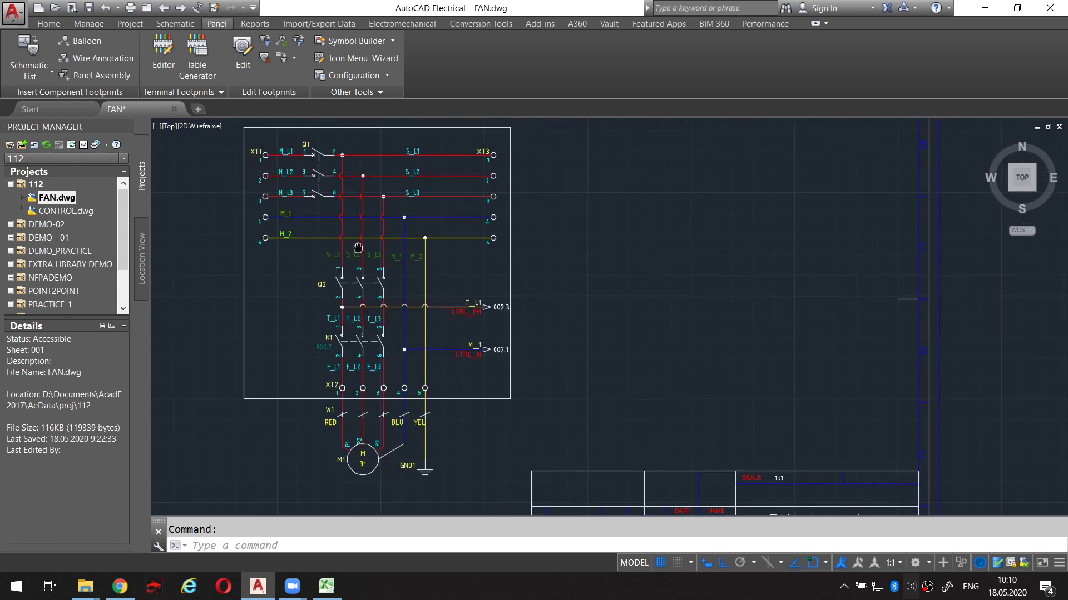
mouse_move(347, 220)
middle_down()
mouse_move(370, 277)
mouse_move(360, 255)
middle_up()
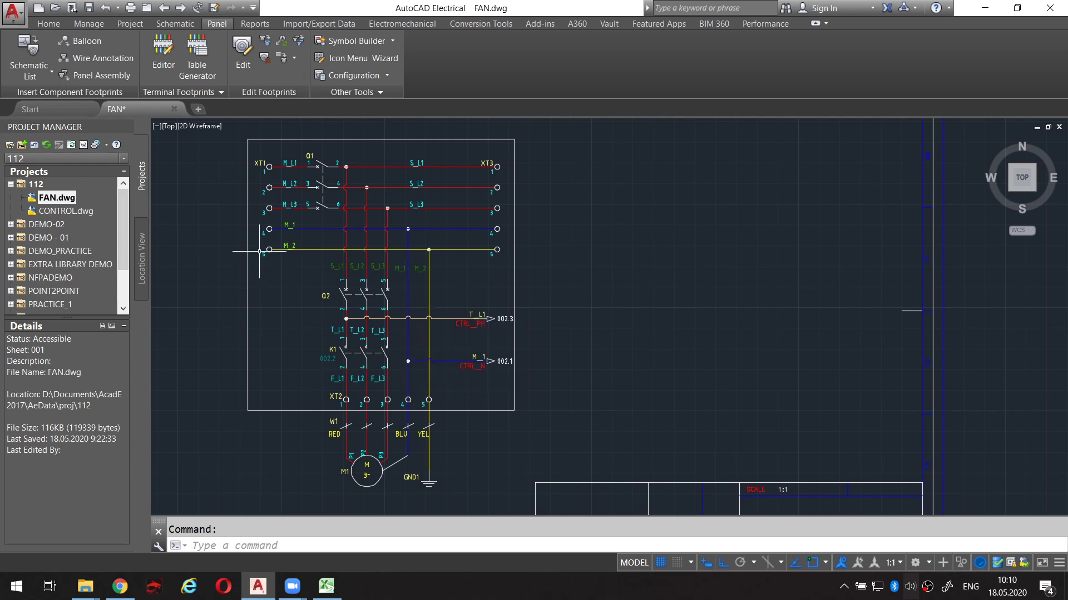
scroll(318, 165, up, 3)
scroll(323, 168, up, 2)
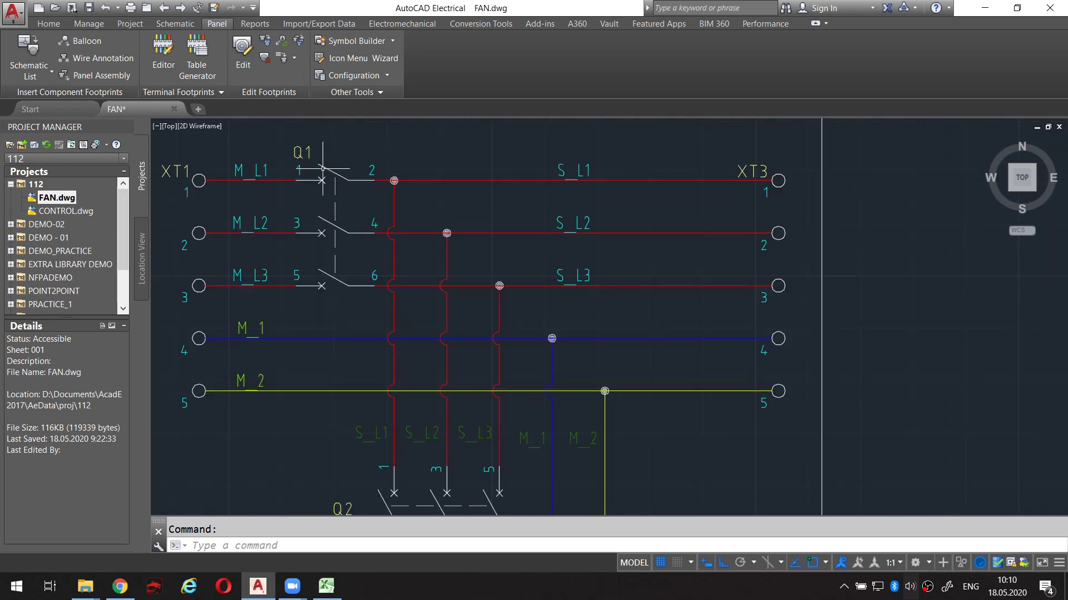
key(ctrl+shift+F2)
mouse_move(303, 135)
mouse_down()
mouse_move(277, 211)
mouse_move(356, 319)
mouse_up()
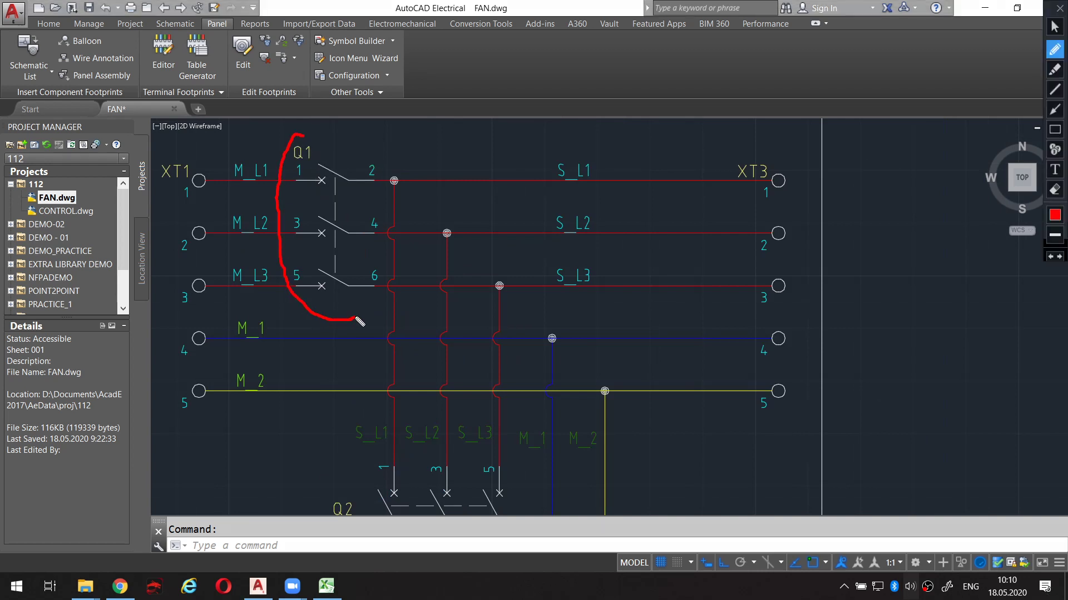
key(ctrl+shift+F2)
key(alt)
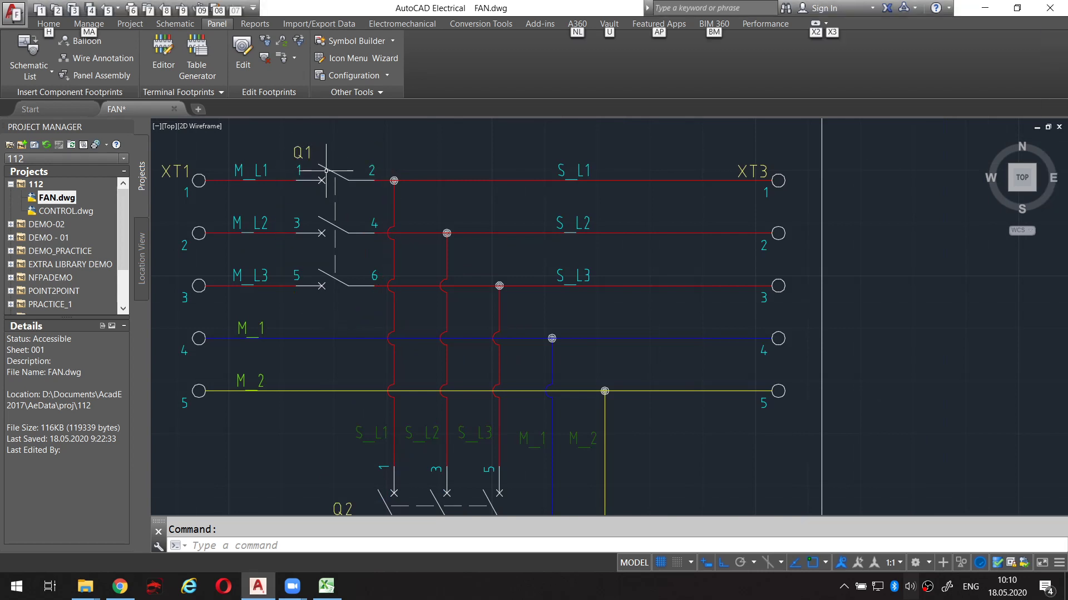
click(326, 170)
right_click(328, 172)
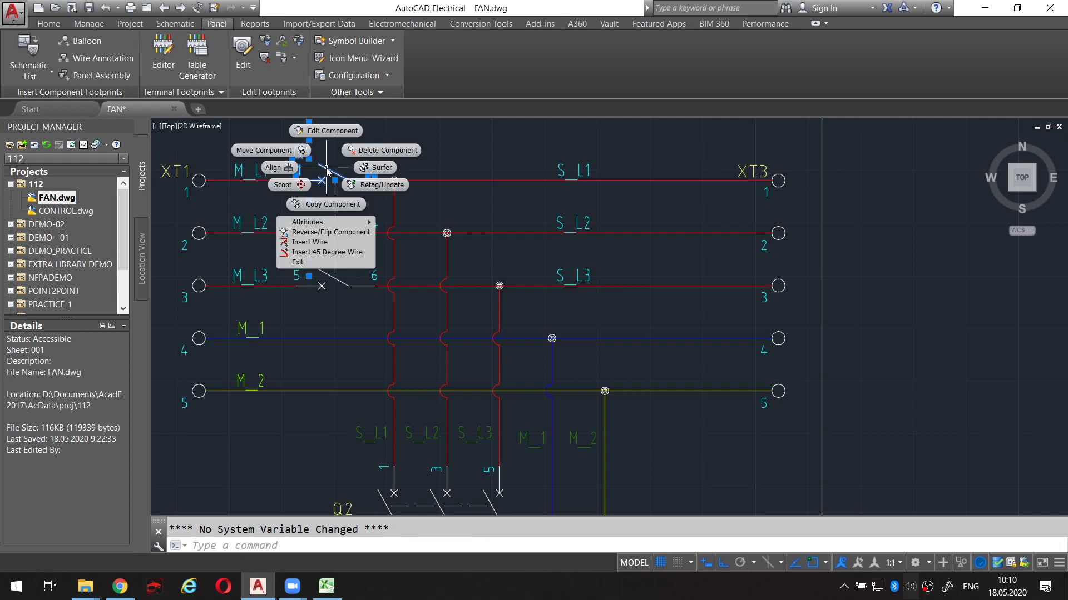
click(335, 131)
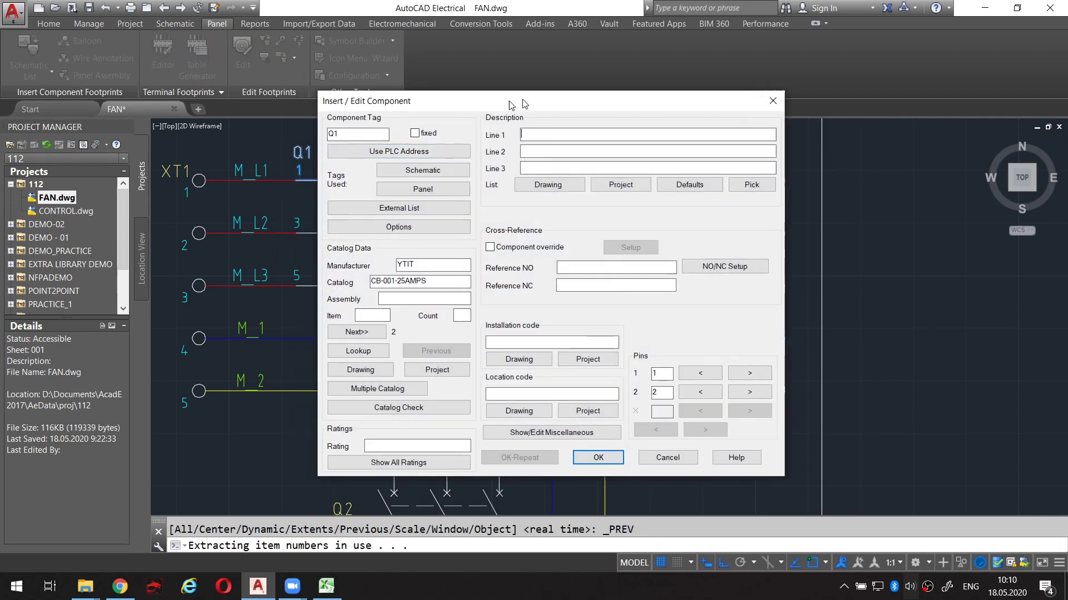
drag(512, 102, 554, 98)
mouse_move(449, 259)
mouse_down()
mouse_move(420, 253)
mouse_move(453, 257)
mouse_move(452, 276)
mouse_up()
key(Escape)
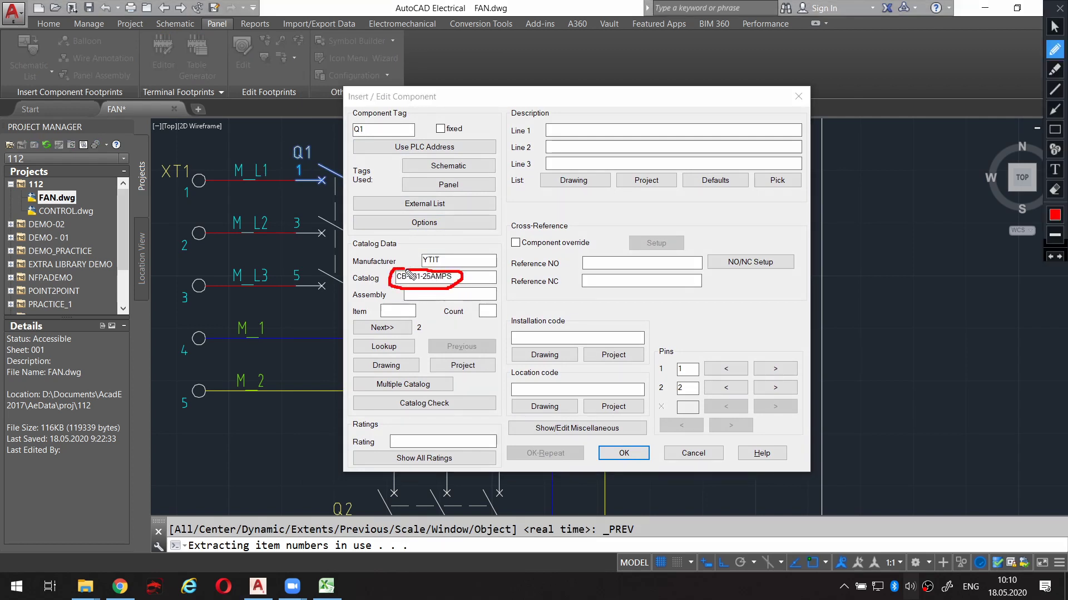
key(Escape)
click(399, 349)
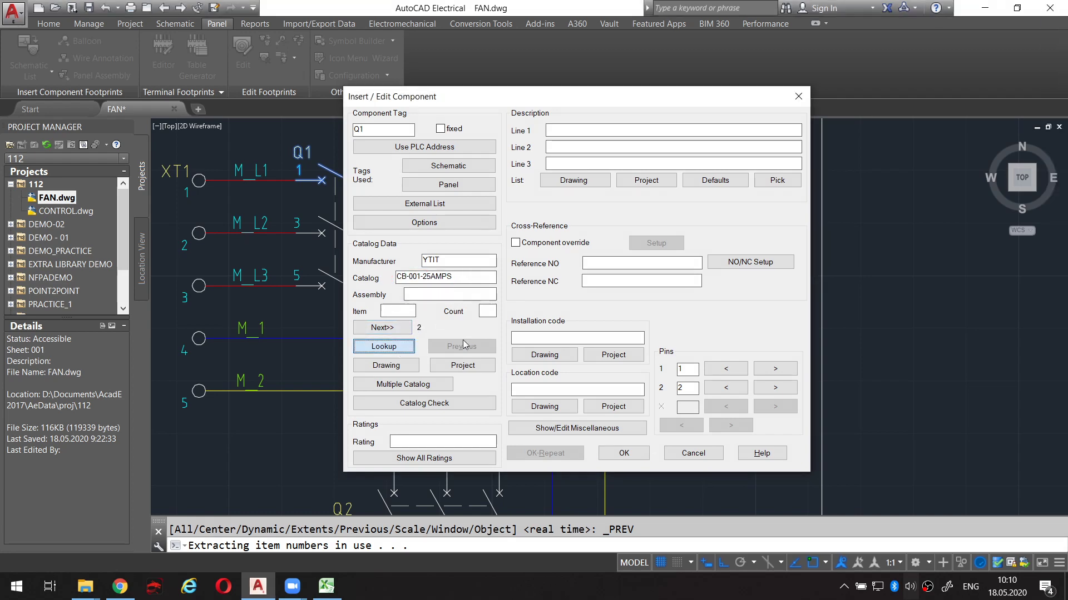
key(ctrl+shift+p)
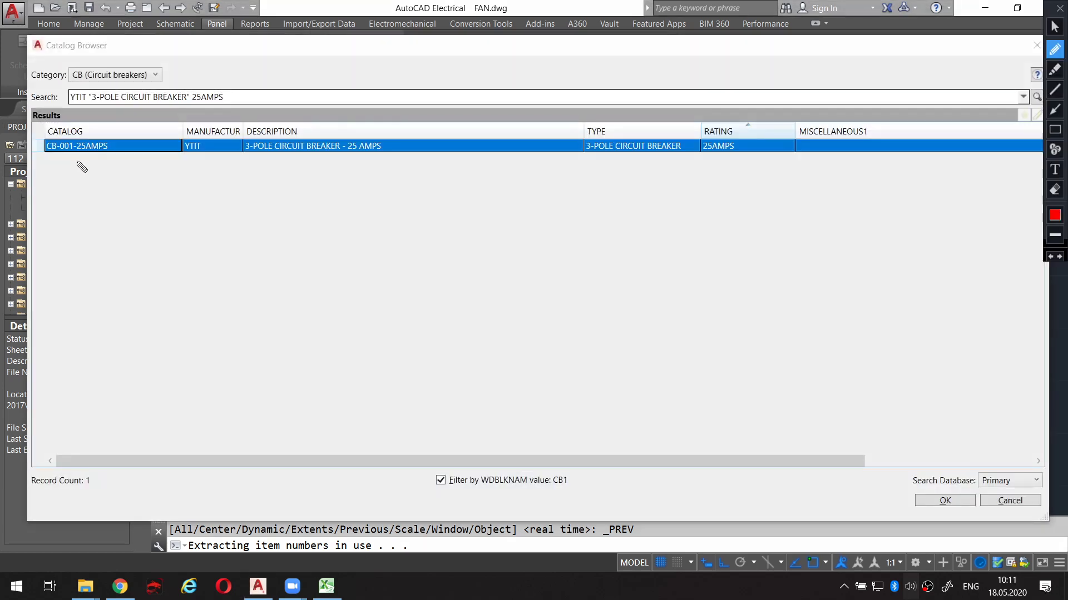
drag(46, 158, 139, 157)
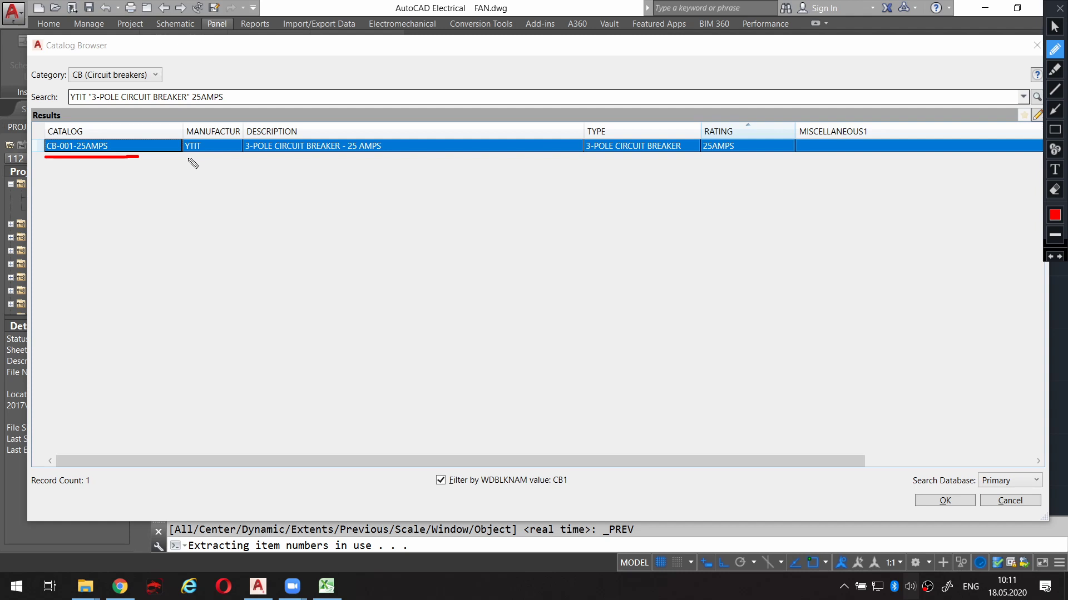
mouse_move(188, 158)
mouse_down()
mouse_move(215, 158)
mouse_move(207, 140)
mouse_up()
drag(247, 156, 388, 158)
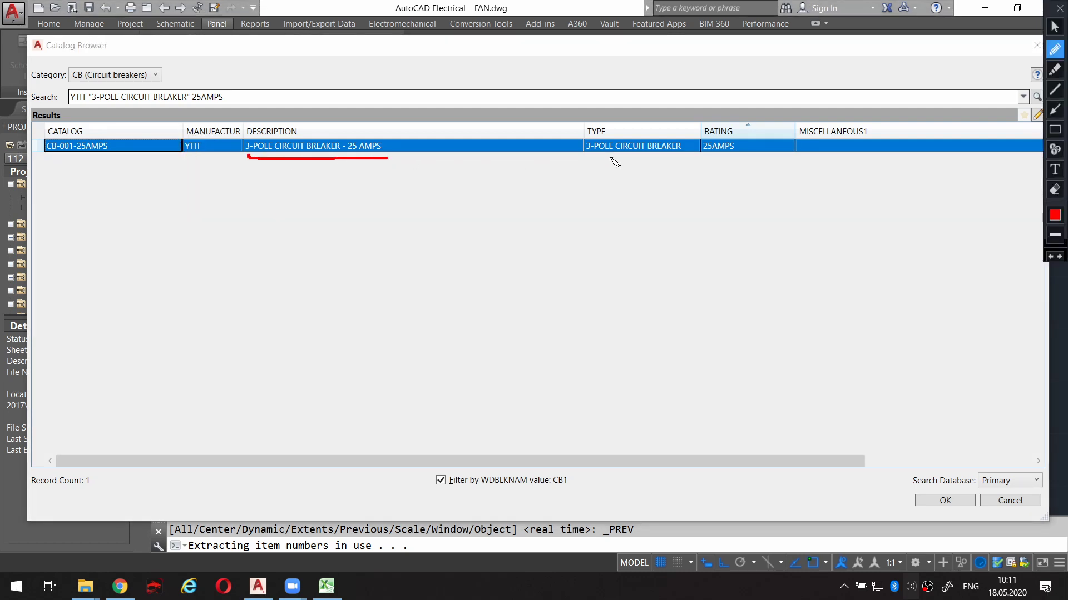
drag(588, 156, 770, 160)
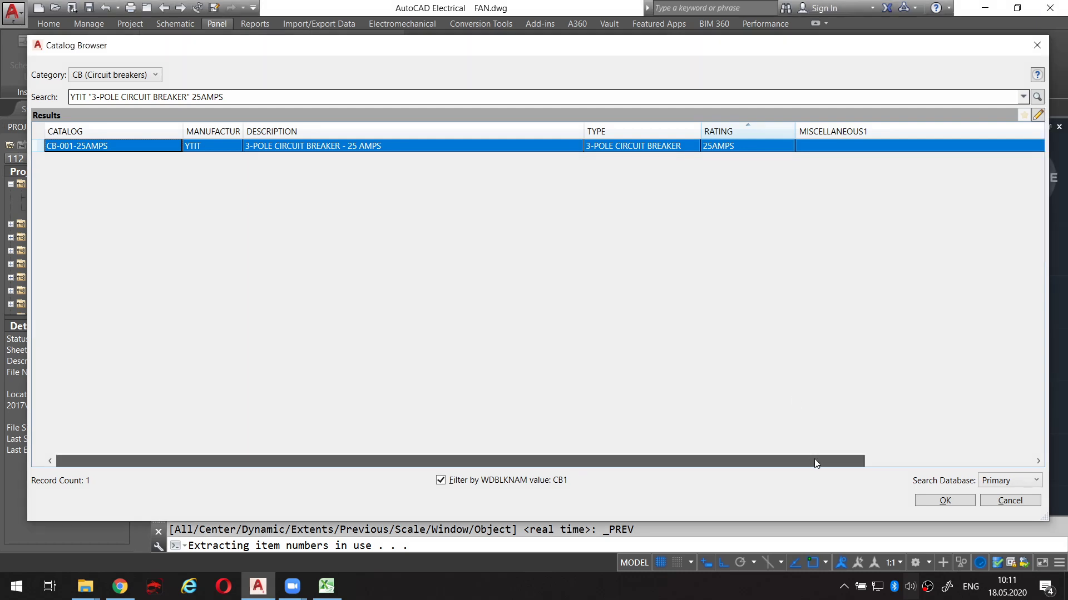
mouse_move(814, 460)
mouse_down()
mouse_move(943, 449)
mouse_move(894, 476)
mouse_up()
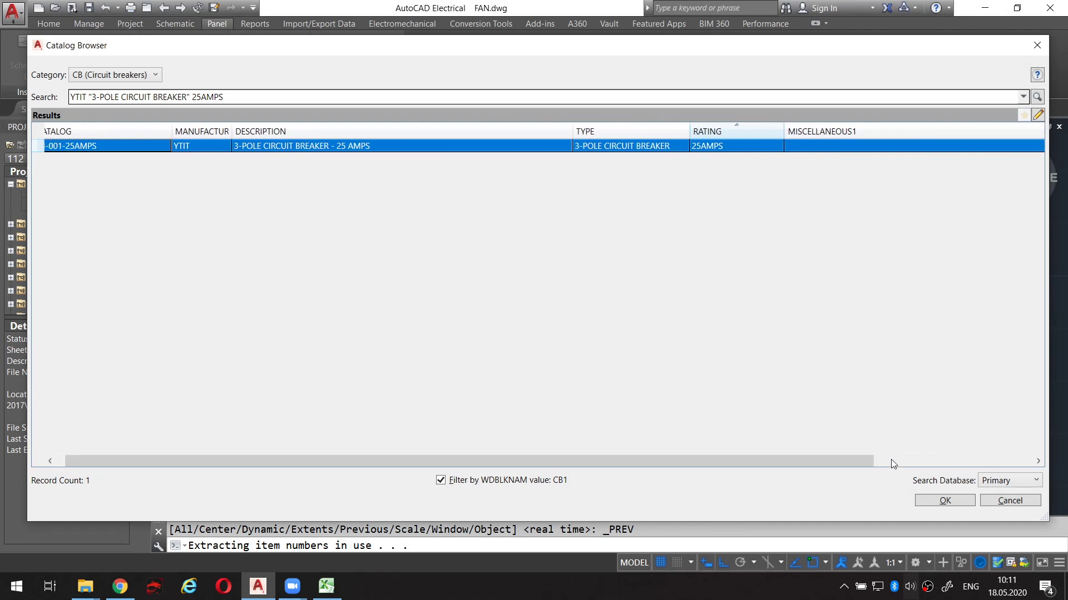
click(1003, 502)
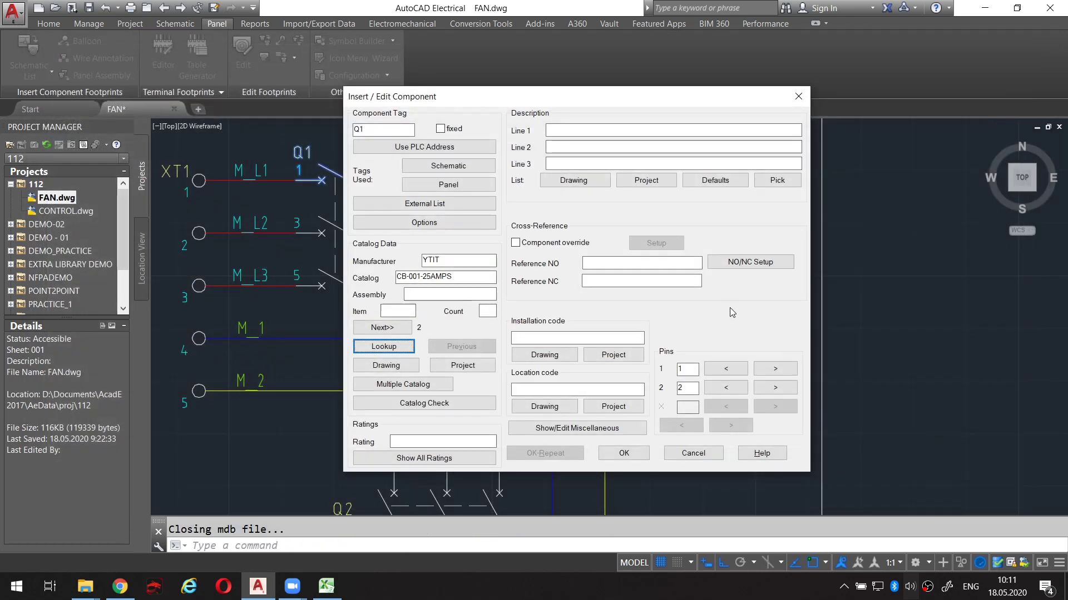
Close Q1's component details and open the component editor for breaker Q2.
click(694, 453)
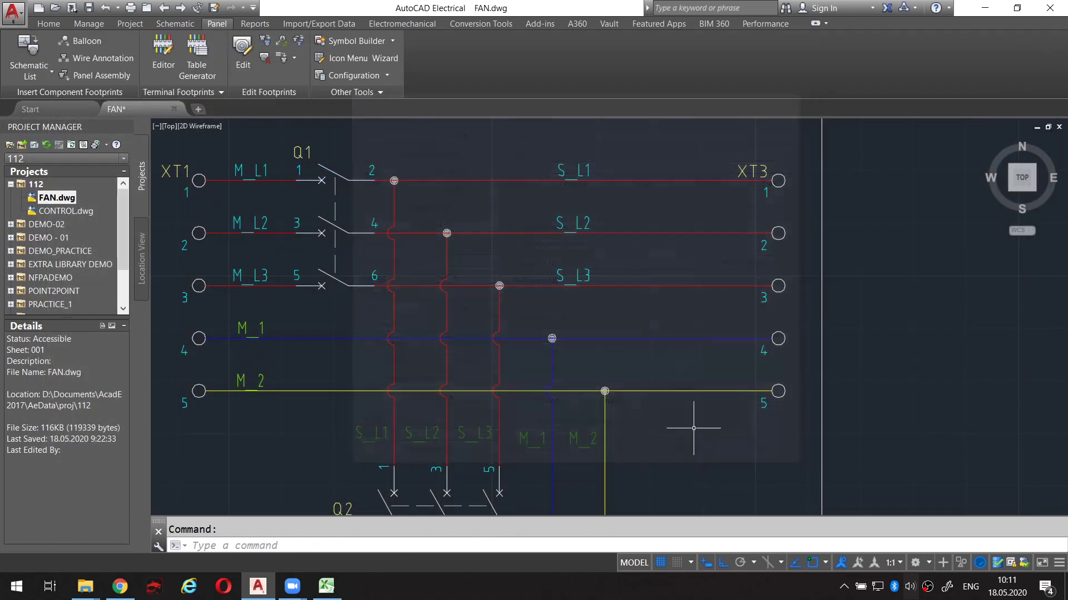
scroll(499, 229, down, 2)
scroll(422, 237, down, 2)
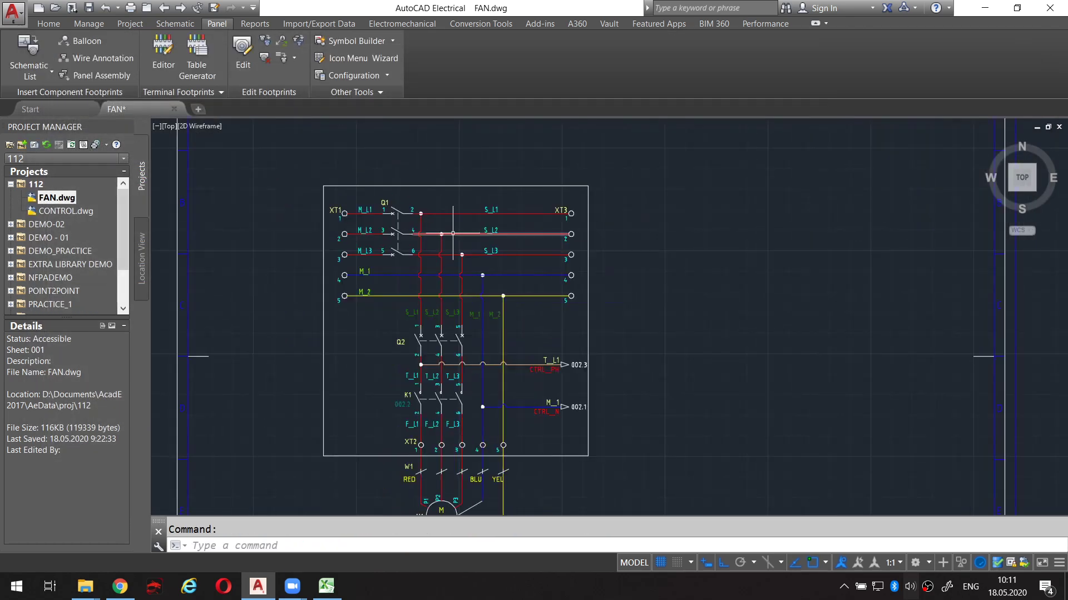
scroll(389, 206, down, 1)
middle_drag(390, 201, 360, 197)
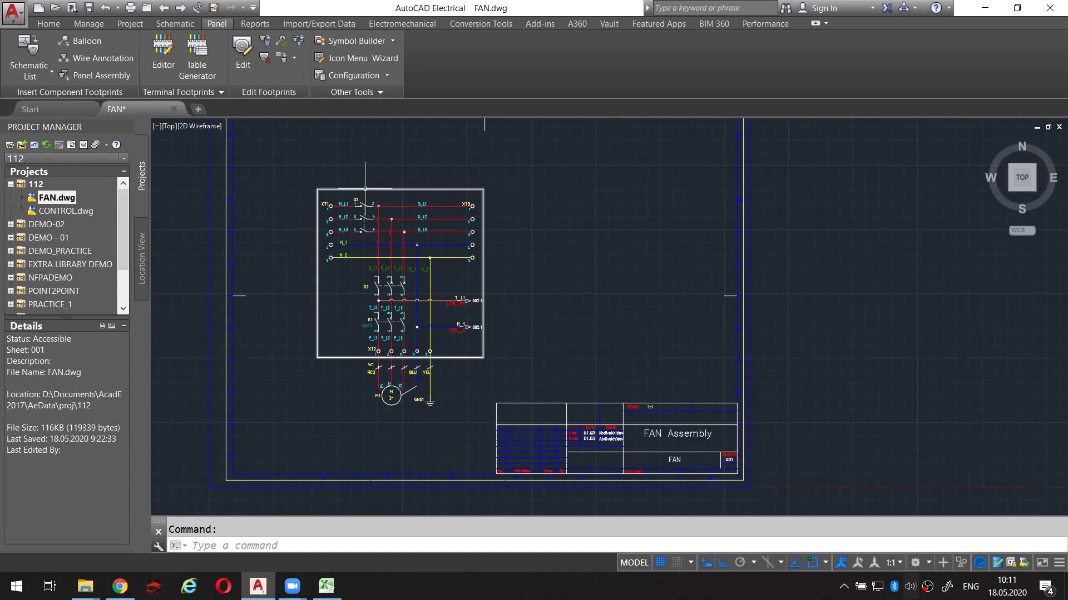
scroll(367, 223, up, 2)
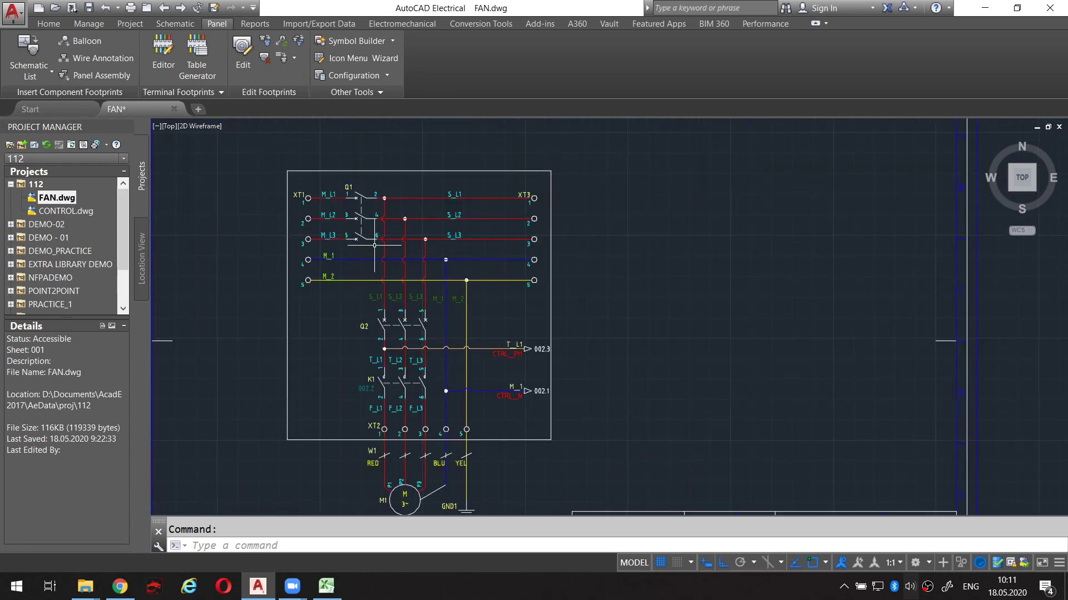
scroll(359, 244, up, 2)
scroll(349, 265, down, 1)
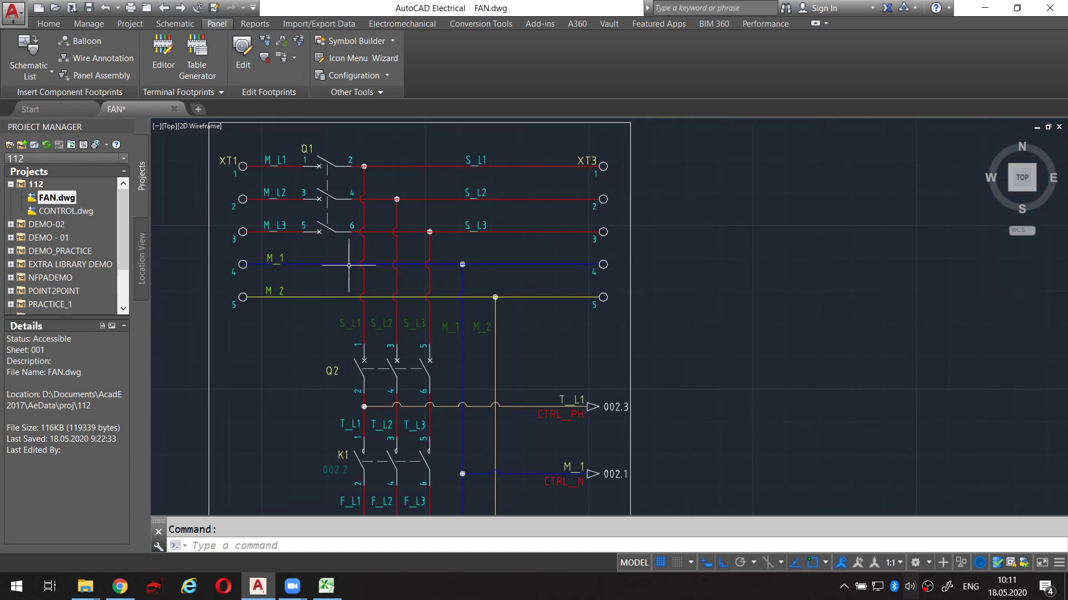
click(365, 380)
right_click(365, 380)
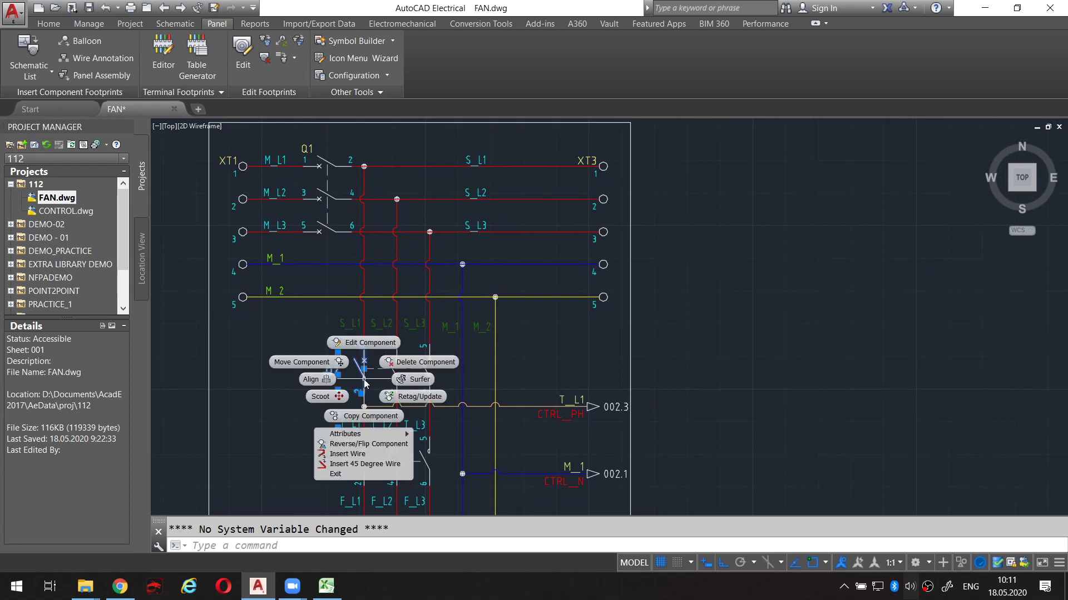
click(370, 343)
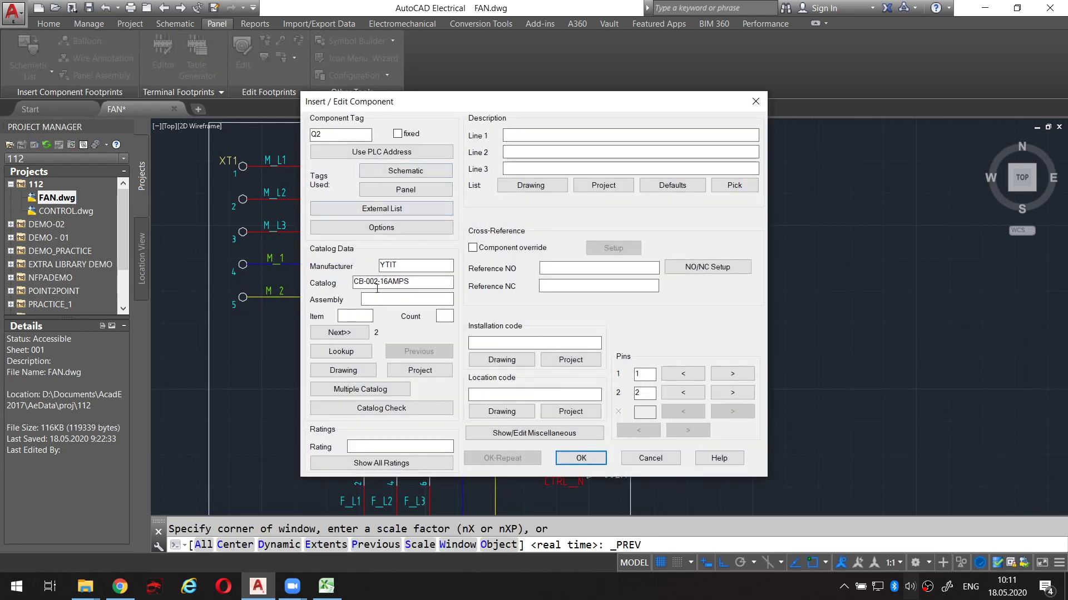
key(ctrl+shift+1)
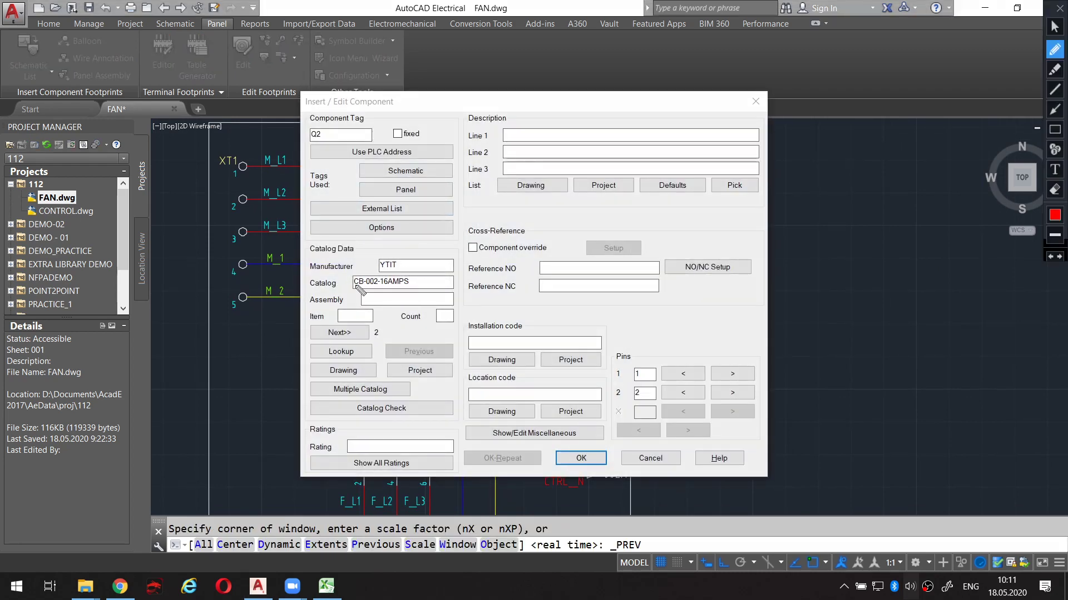
mouse_move(350, 289)
mouse_down()
mouse_move(384, 288)
mouse_move(359, 281)
mouse_up()
key(ctrl+shift+1)
Search the catalog for all YTIT 3-pole circuit breakers by dropping 16AMPS from the search.
click(358, 354)
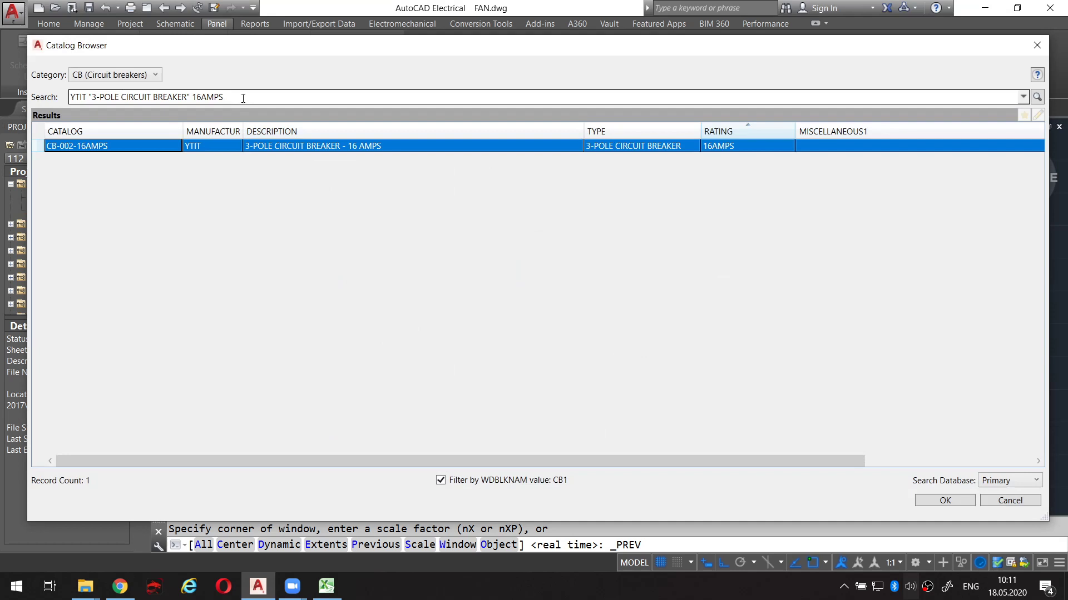
drag(243, 98, 194, 95)
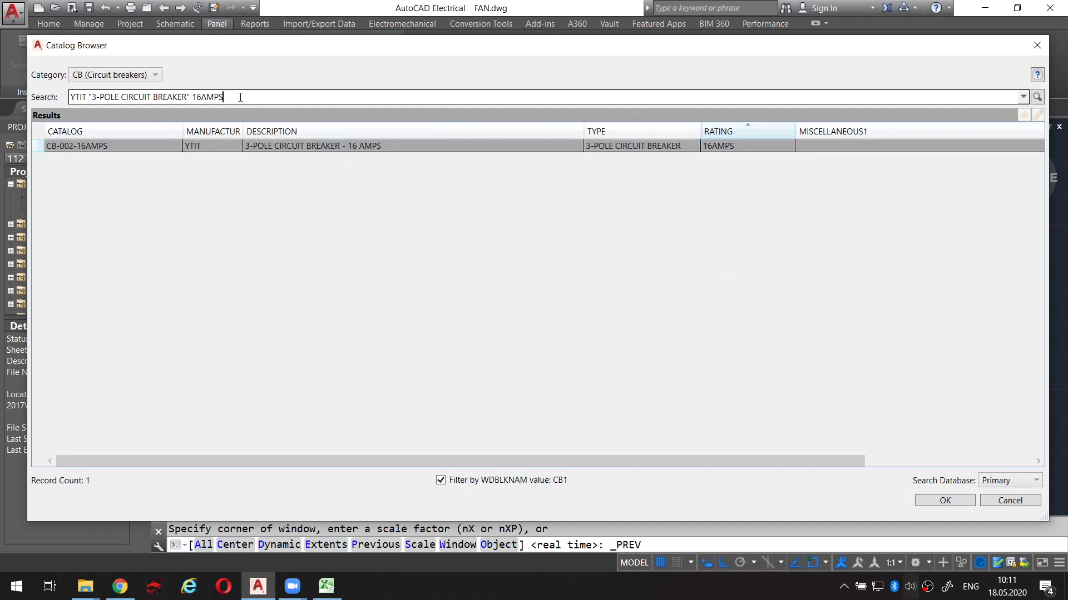
key(BackSpace)
key(Return)
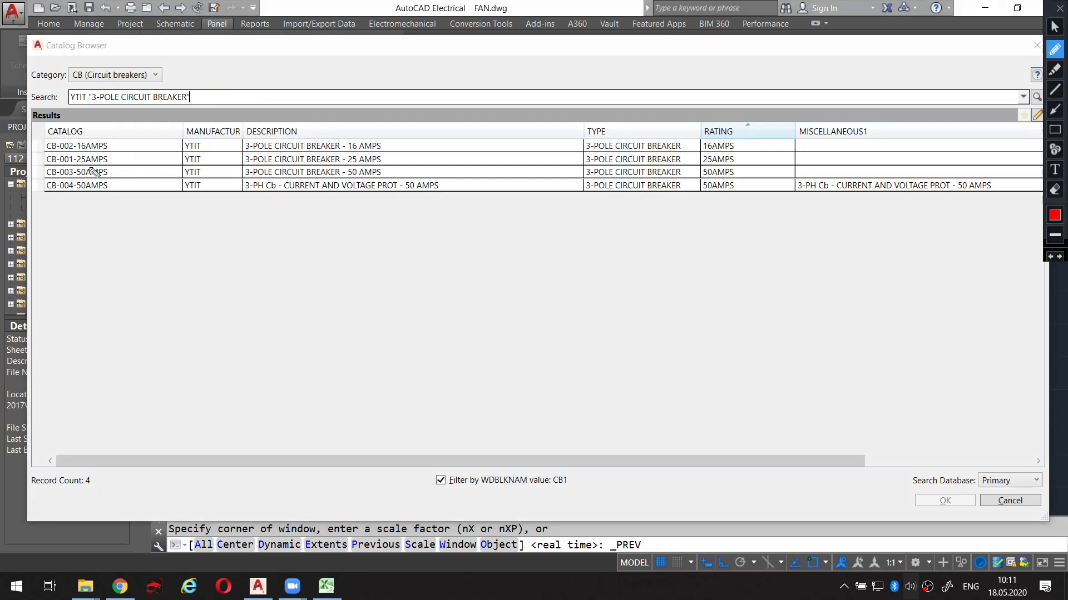
mouse_move(48, 149)
mouse_down()
mouse_move(91, 150)
mouse_move(91, 163)
mouse_up()
mouse_move(49, 176)
mouse_down()
mouse_move(92, 174)
mouse_move(98, 194)
mouse_up()
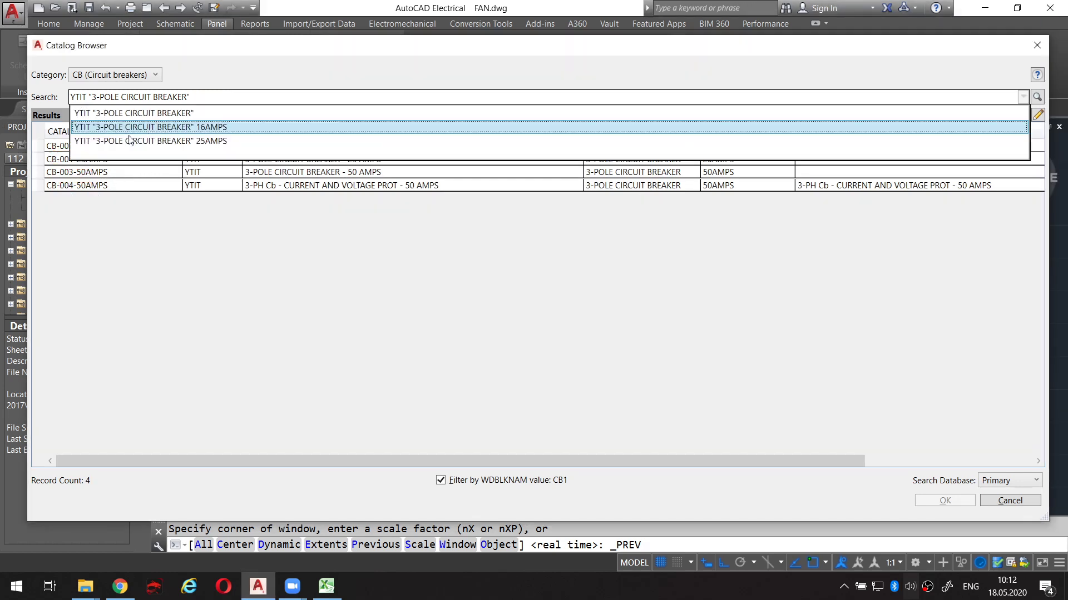
Review the earlier search terms, then close the catalog and Q2's editor with CB-002-16AMPS kept.
click(118, 201)
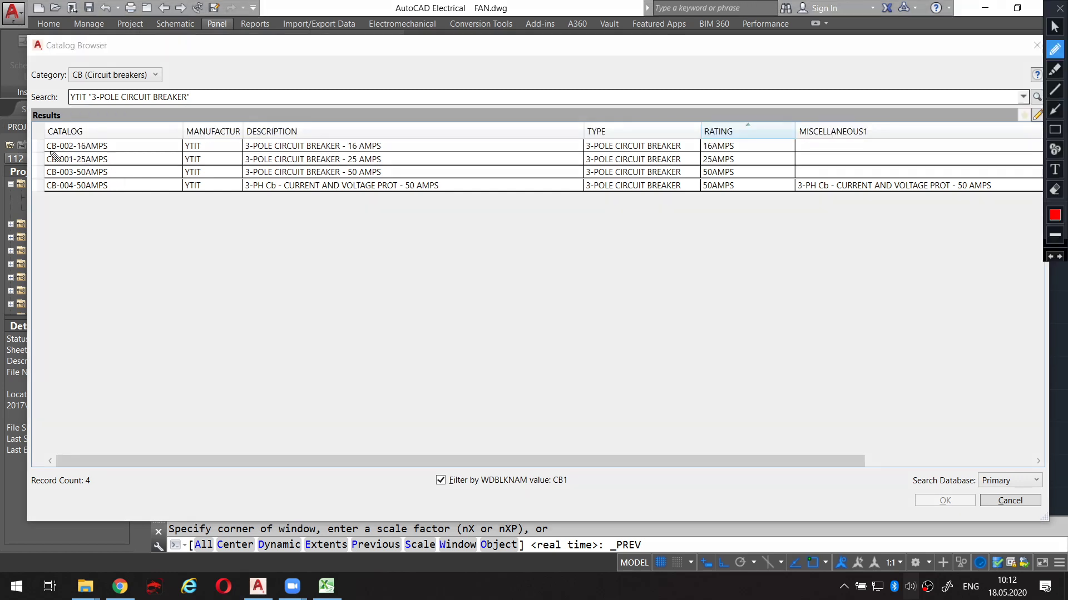
drag(54, 153, 667, 159)
key(Escape)
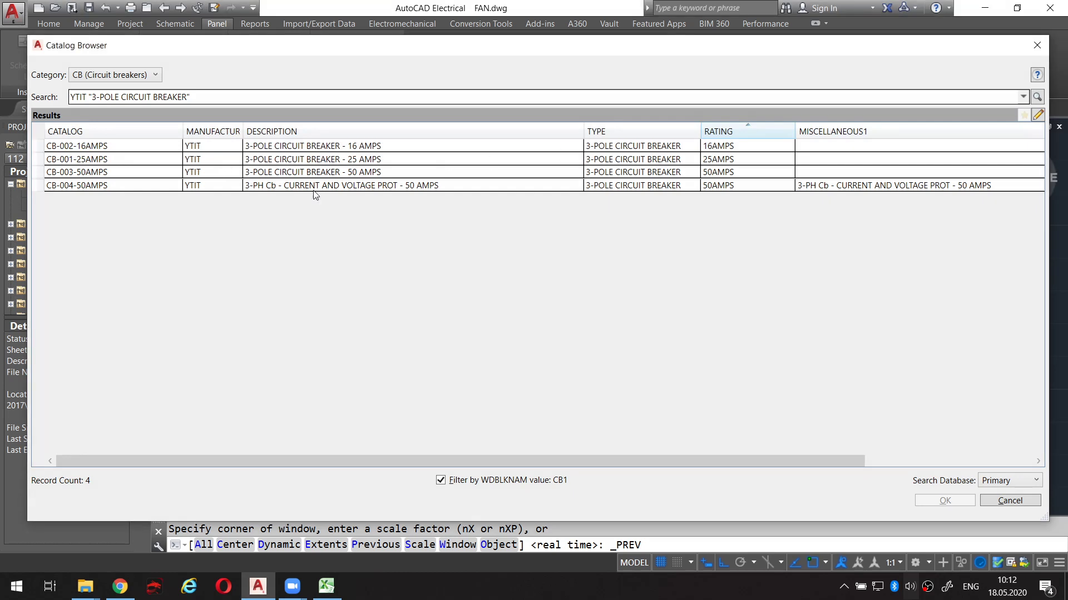
click(997, 501)
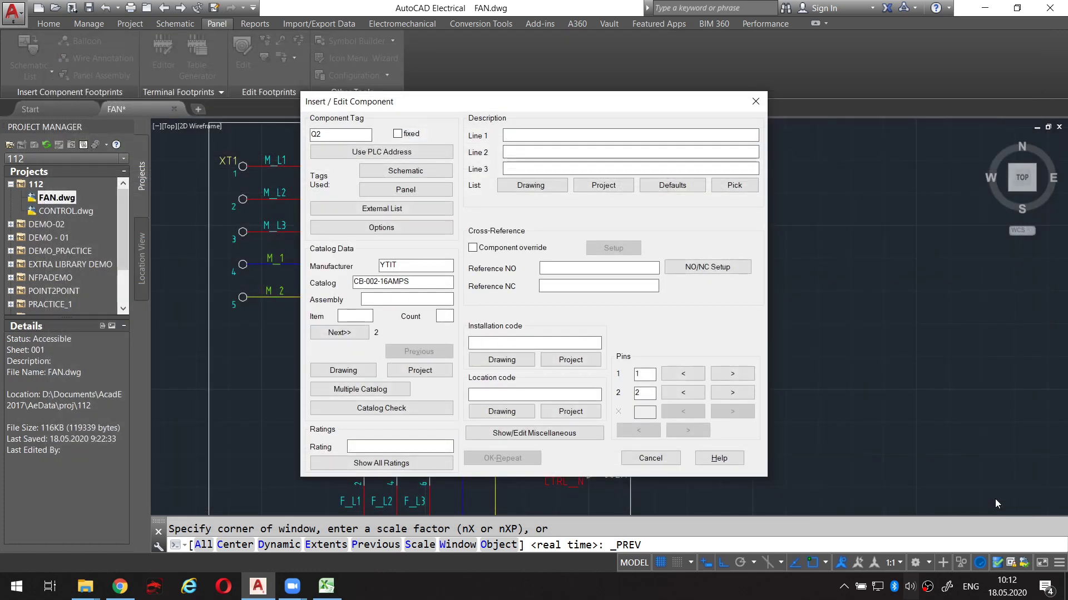
click(649, 458)
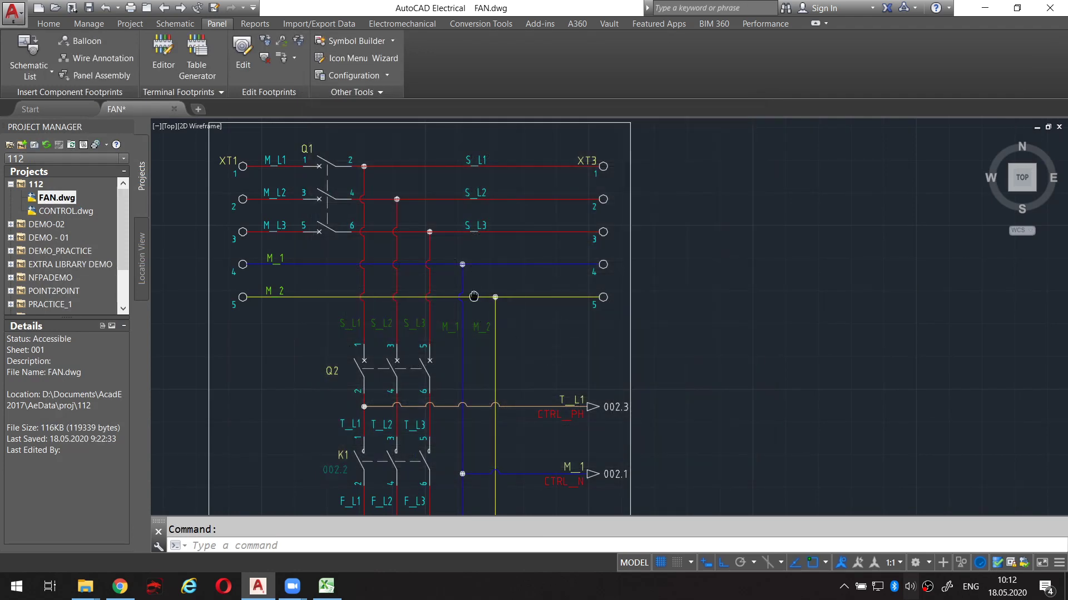
List schematic components from both project drawings and insert Q2's footprint, finding no CB-002-16AMPS match.
middle_drag(495, 270, 495, 242)
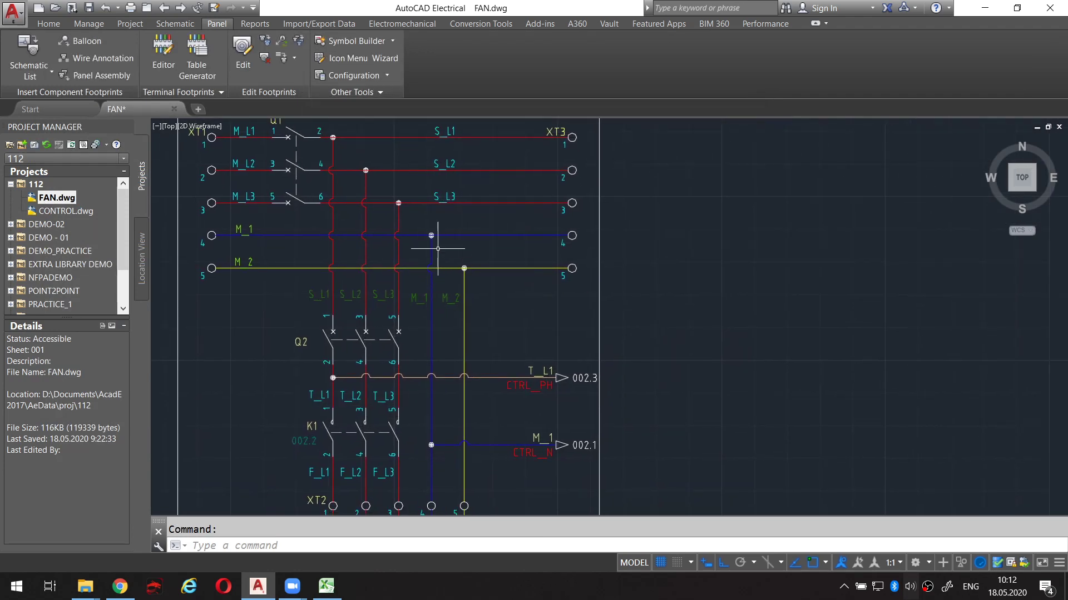
click(37, 53)
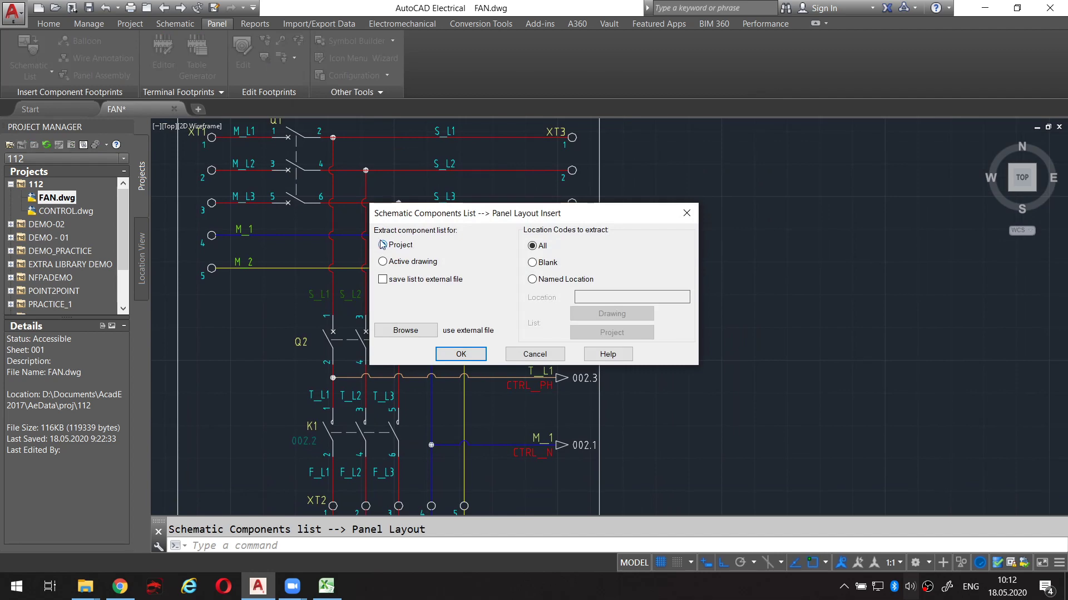
drag(396, 235, 410, 237)
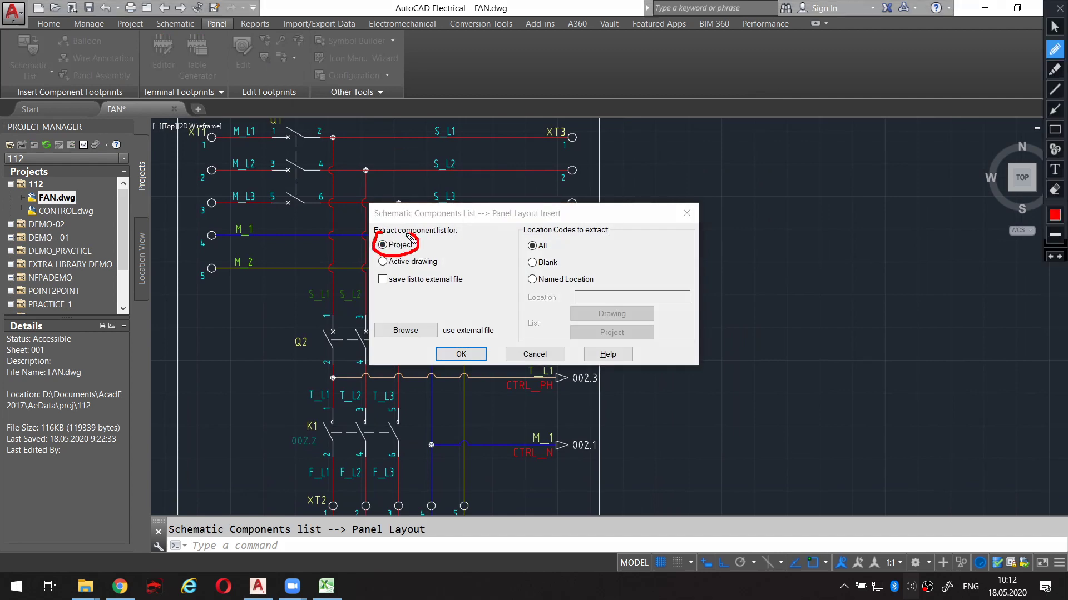
click(459, 354)
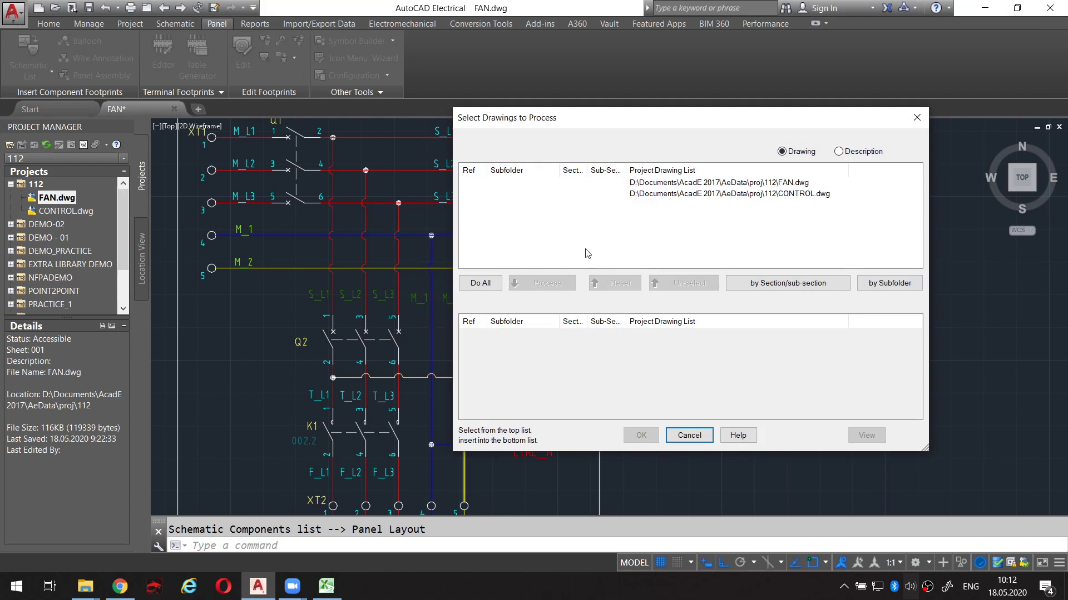
click(480, 283)
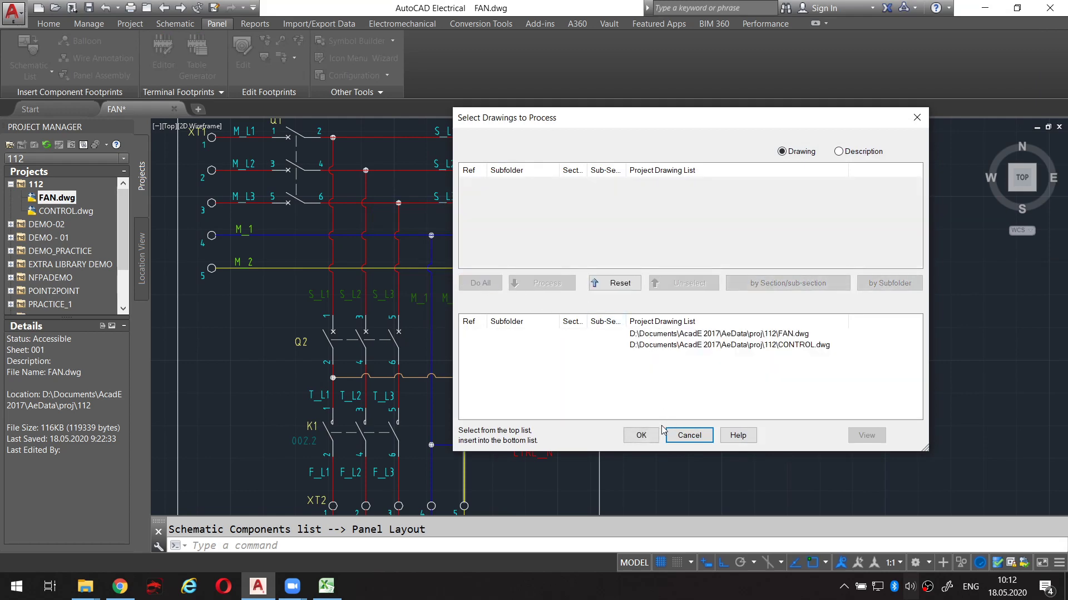
click(641, 435)
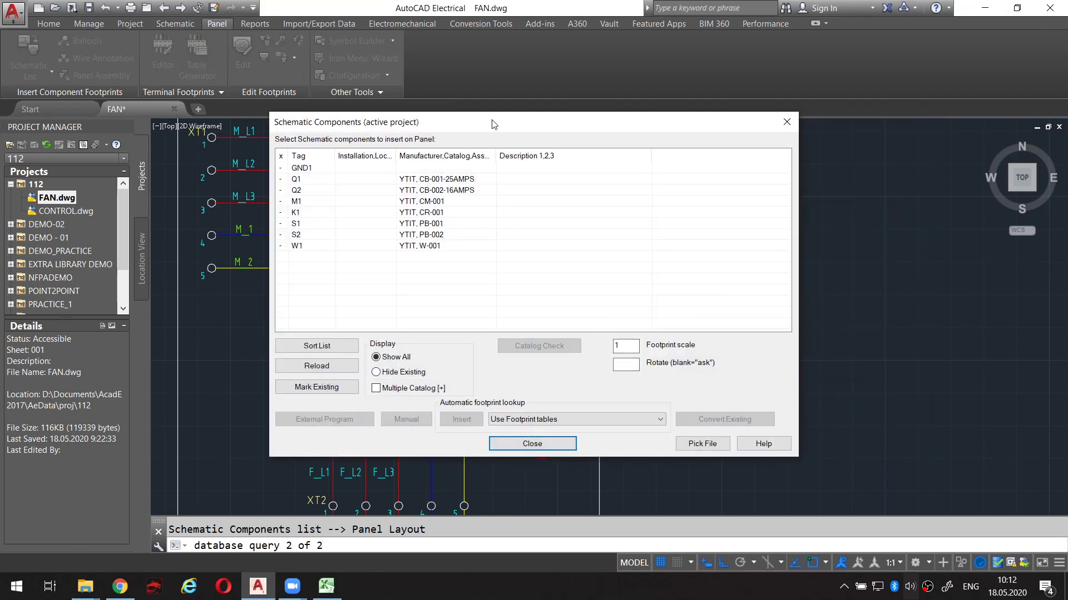
drag(491, 123, 577, 125)
click(389, 192)
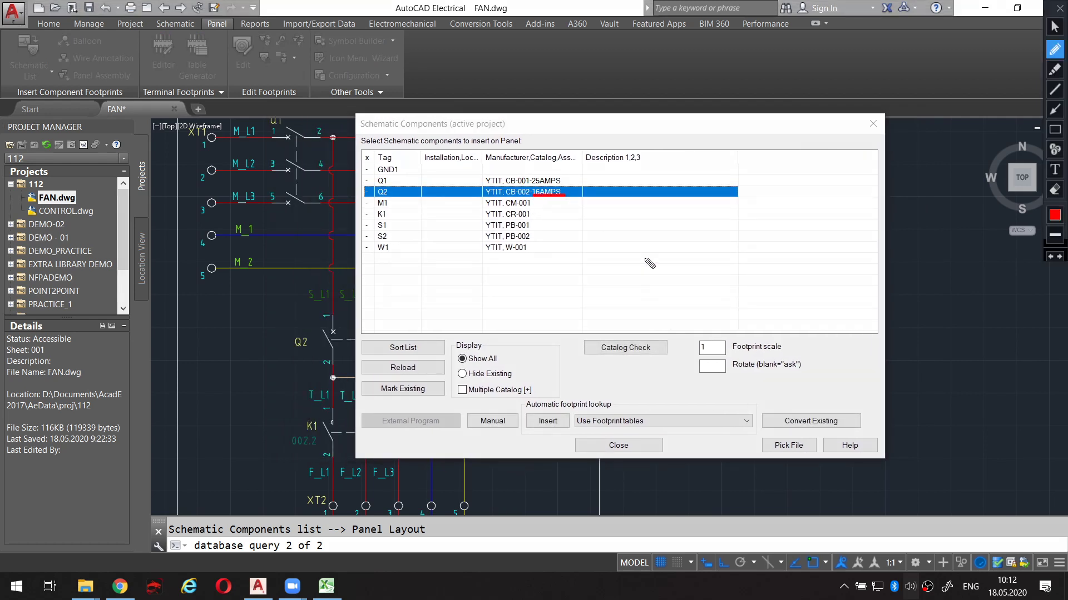
click(553, 425)
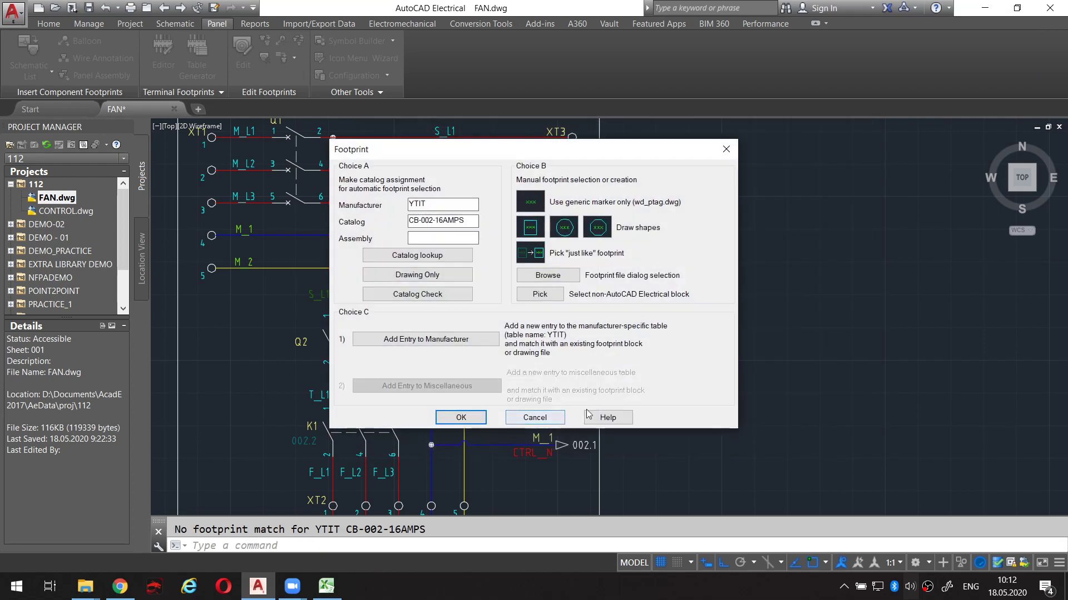
Look over the manual footprint options for Q2, then cancel without placing anything.
drag(576, 157, 673, 166)
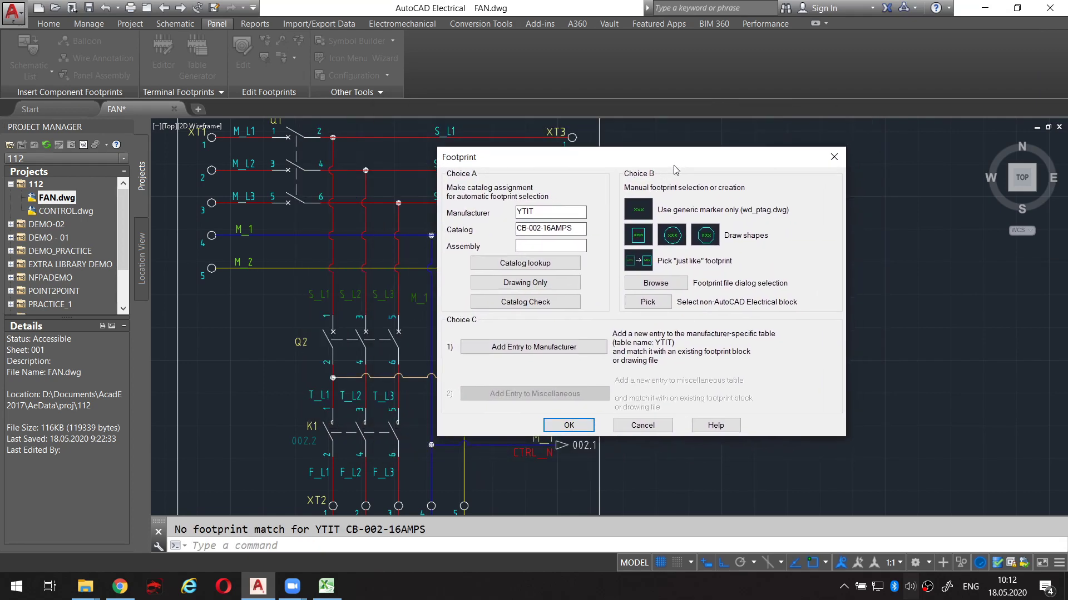
drag(673, 165, 646, 147)
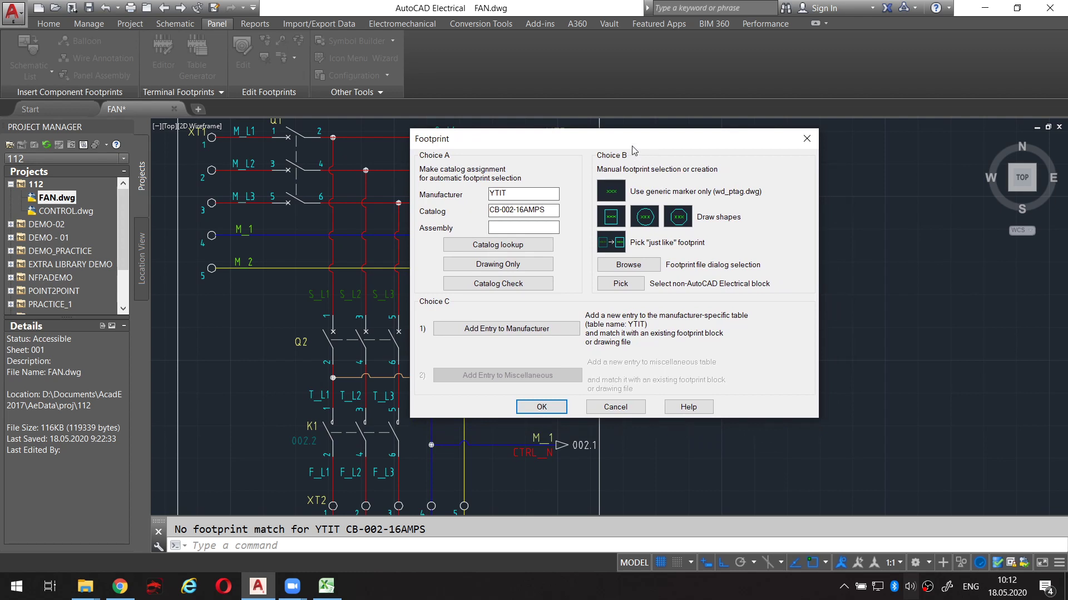
drag(632, 147, 622, 137)
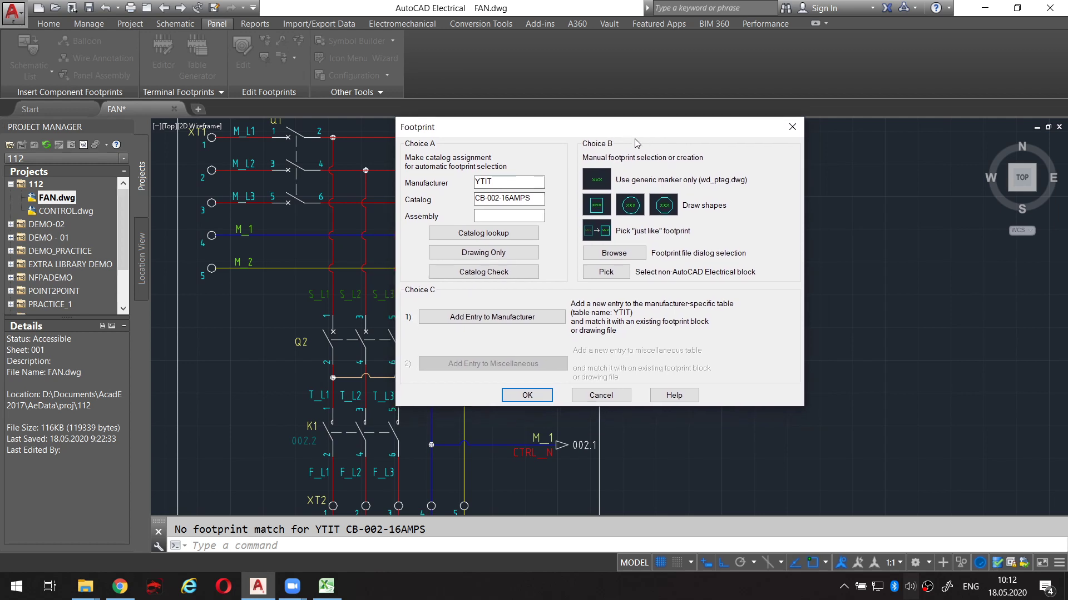
key(ctrl+shift+1)
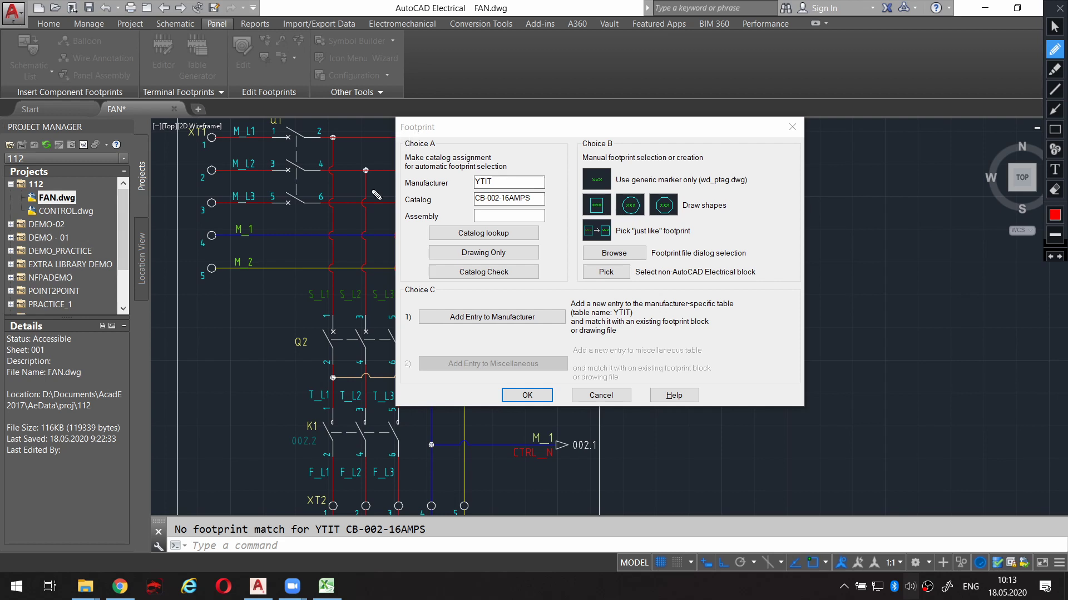
key(ctrl+shift+1)
drag(461, 136, 550, 136)
key(ctrl+shift+1)
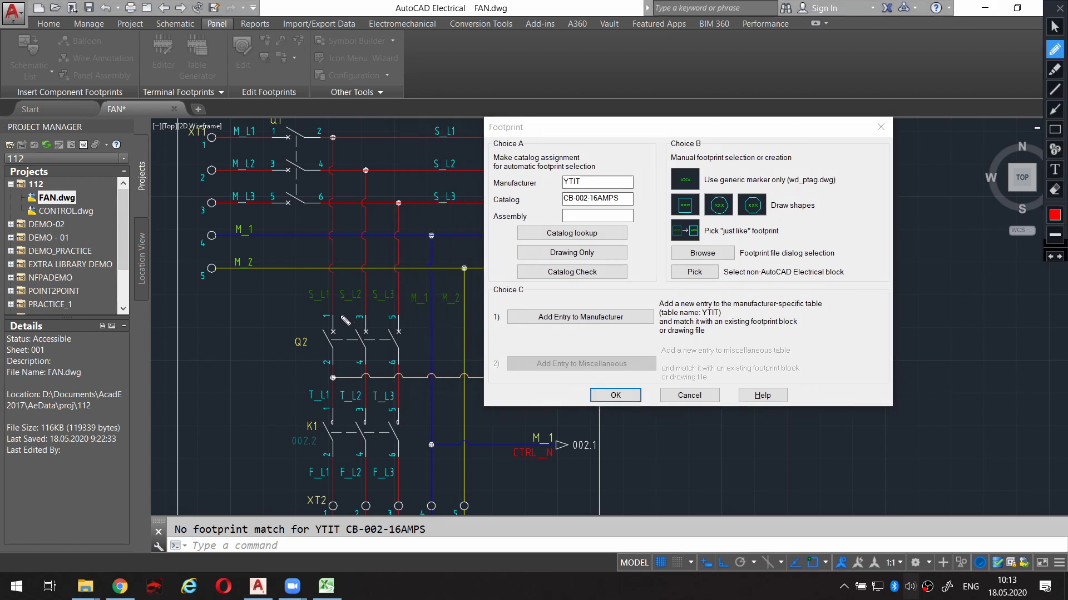
mouse_move(341, 315)
mouse_down()
mouse_move(288, 342)
mouse_move(316, 366)
mouse_up()
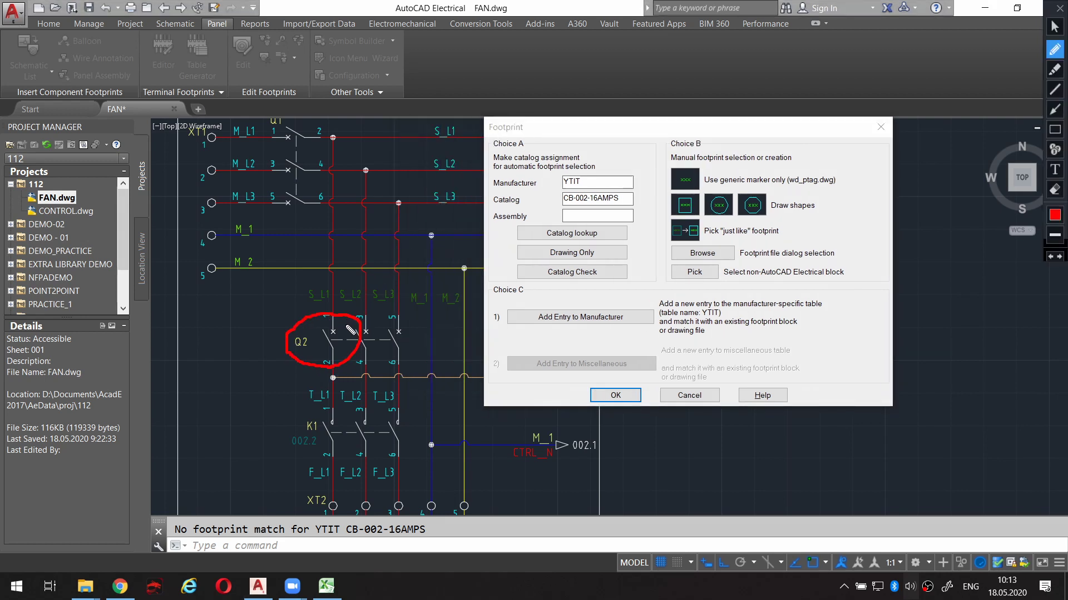
key(ctrl+shift+1)
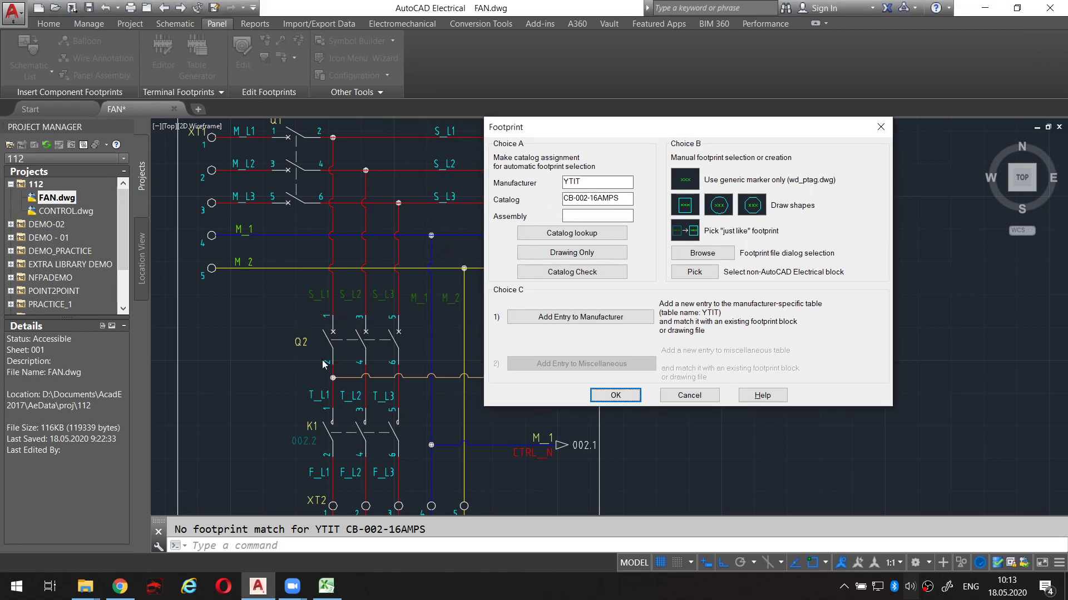
key(ctrl+shift+1)
drag(330, 307, 347, 362)
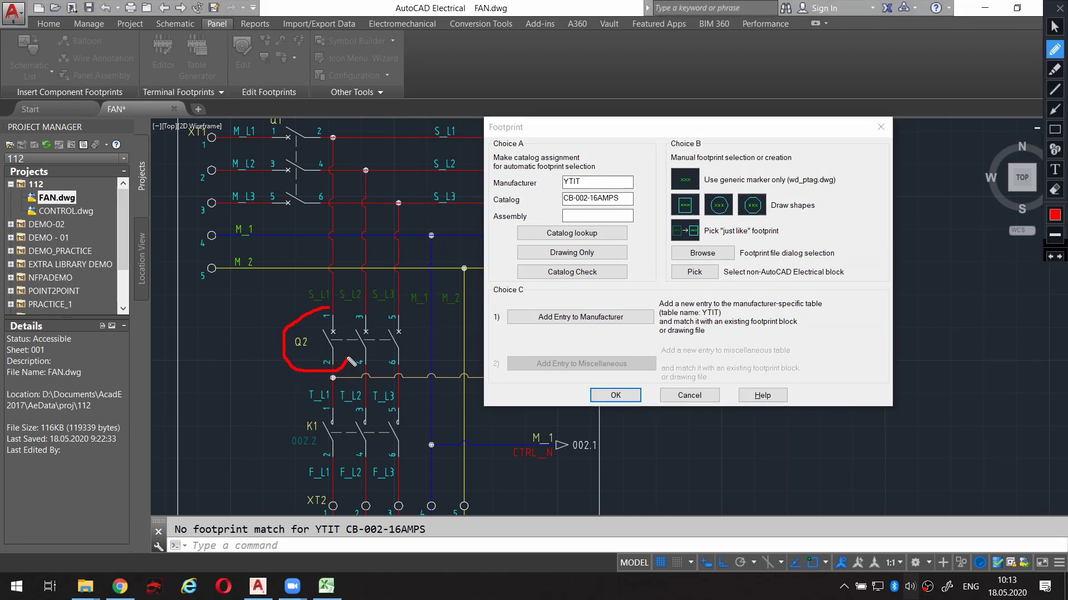
key(ctrl+shift+1)
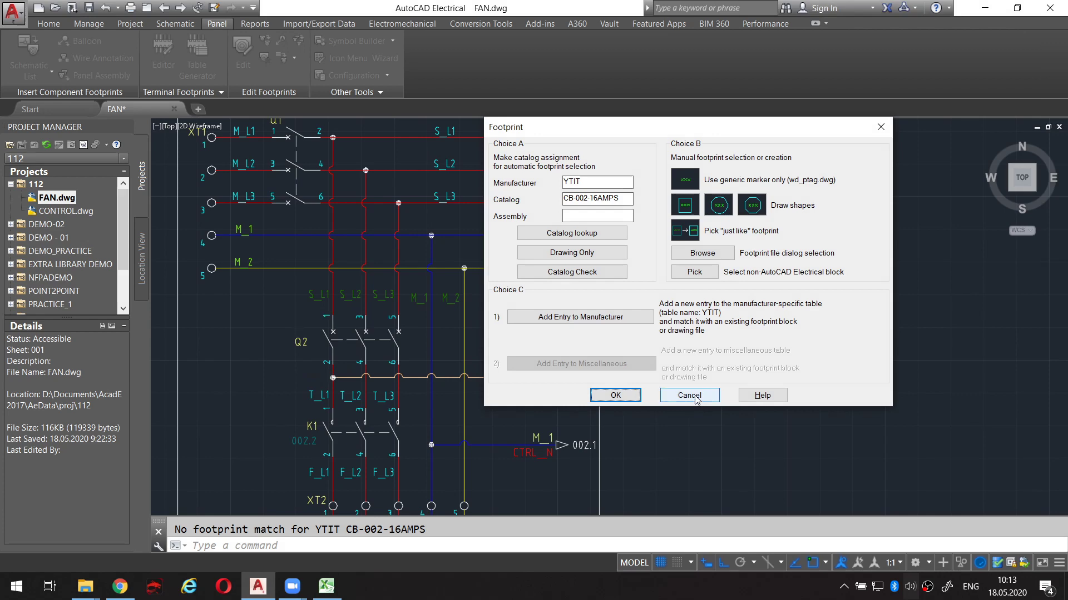
click(689, 395)
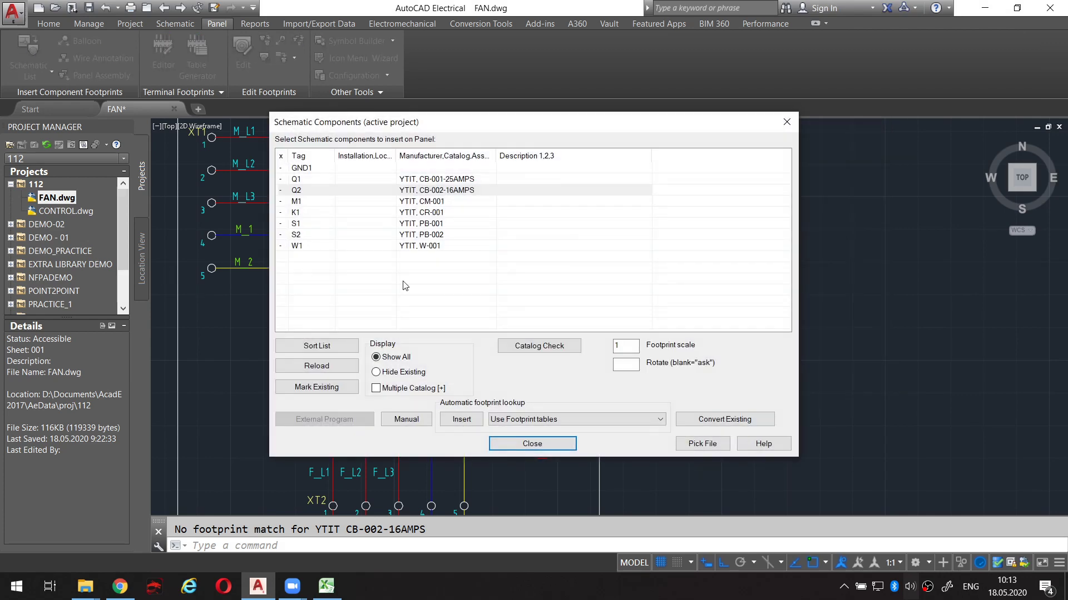
Open PRACTICE_6's 002.dwg and centre its panel layout with pilot lights and DIN-rail Q1, Q2, K1.
key(Escape)
drag(126, 248, 123, 279)
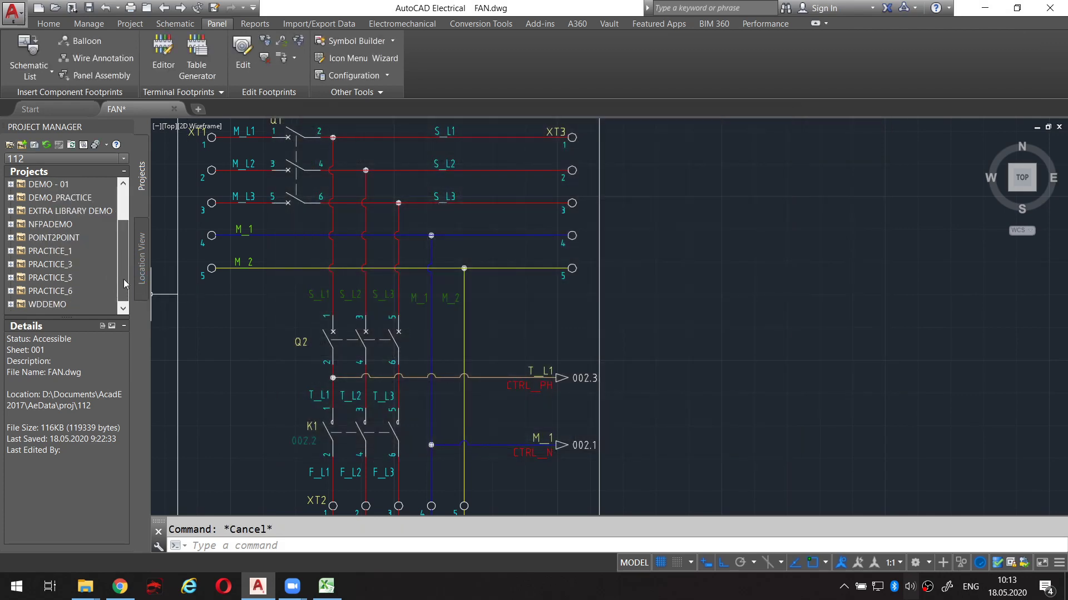
click(10, 292)
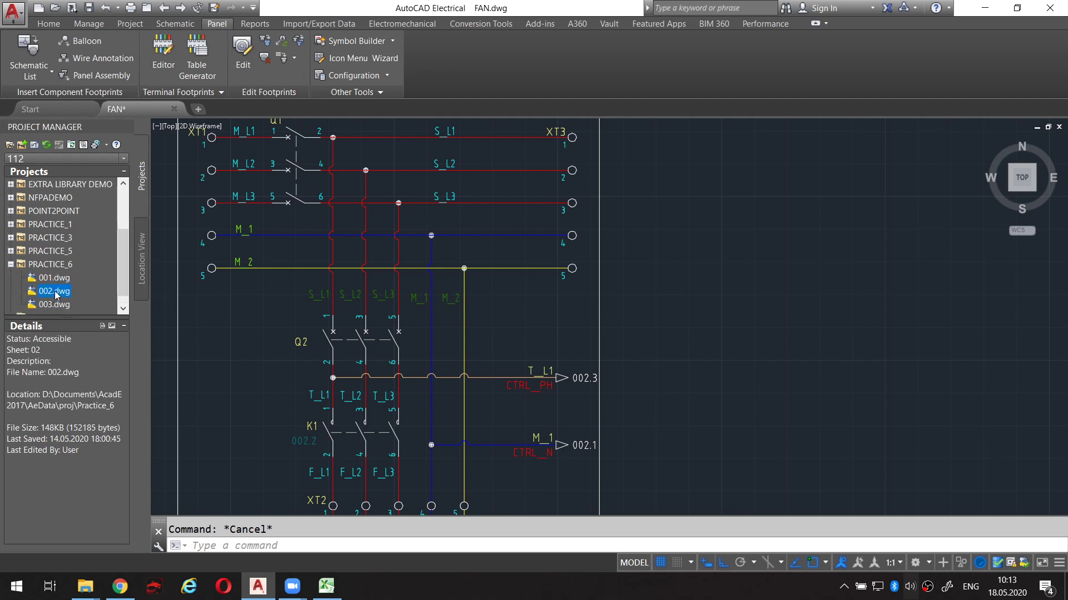
double_click(55, 291)
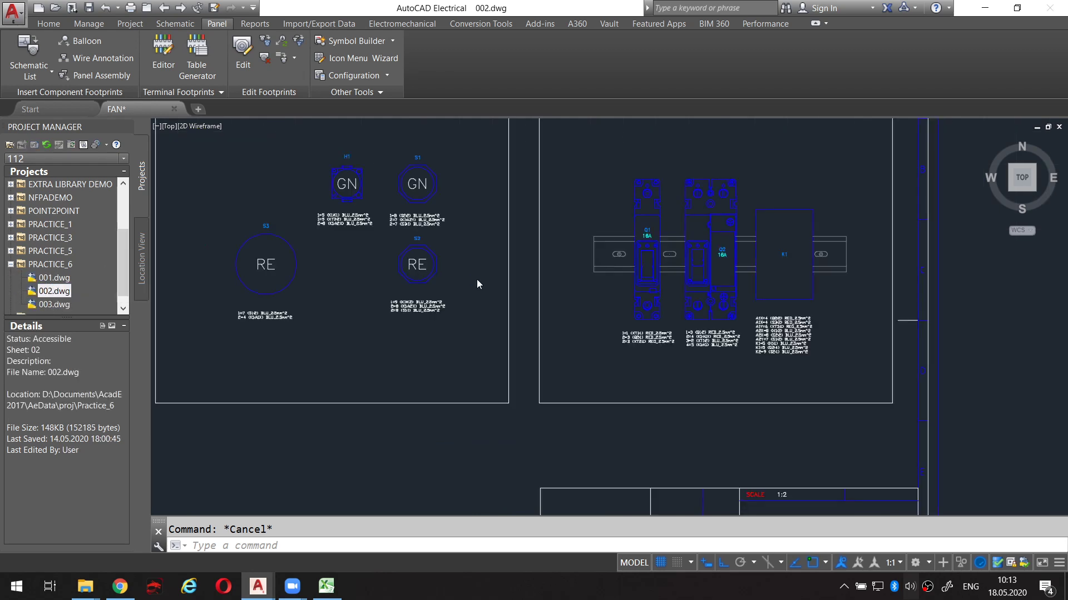
scroll(534, 248, down, 3)
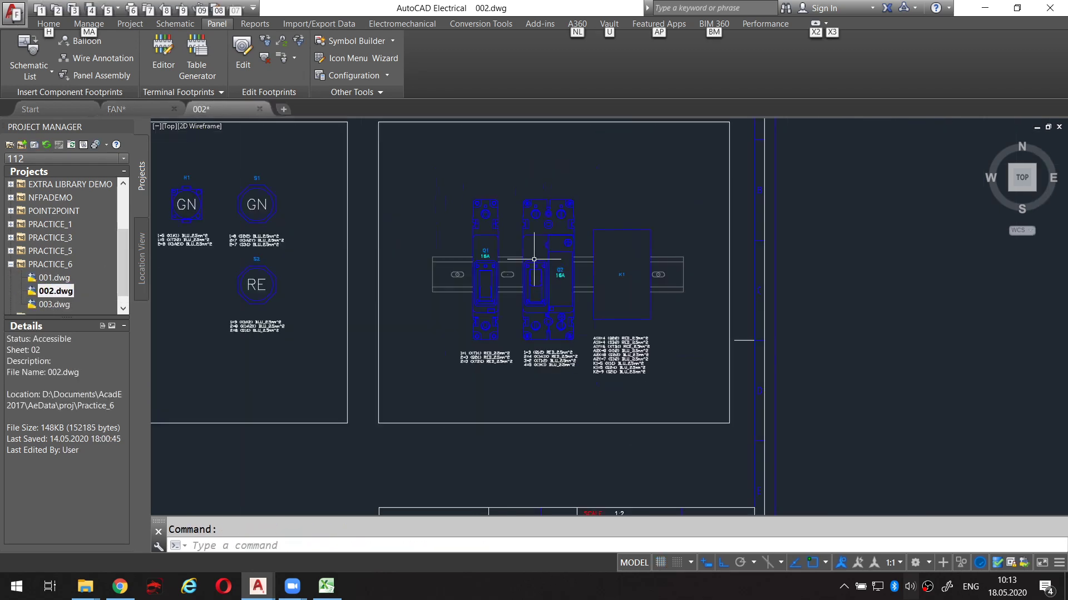
mouse_move(502, 205)
mouse_down()
mouse_move(493, 281)
mouse_move(505, 358)
mouse_move(554, 366)
mouse_move(559, 343)
mouse_up()
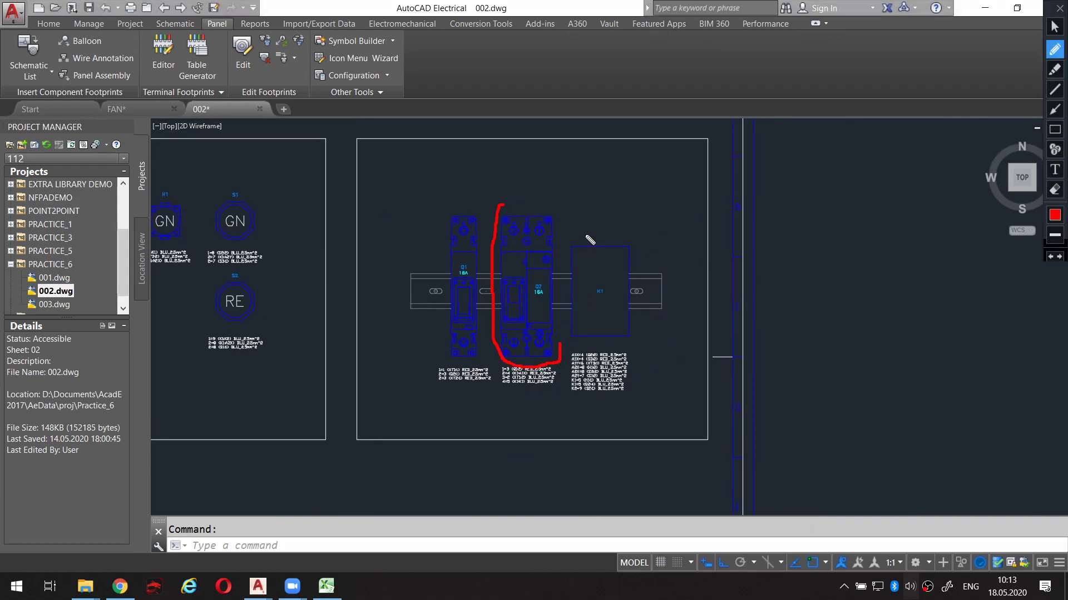
mouse_move(588, 239)
mouse_down()
mouse_move(564, 281)
mouse_move(568, 340)
mouse_move(618, 340)
mouse_move(646, 310)
mouse_move(623, 233)
mouse_move(590, 231)
mouse_up()
key(Escape)
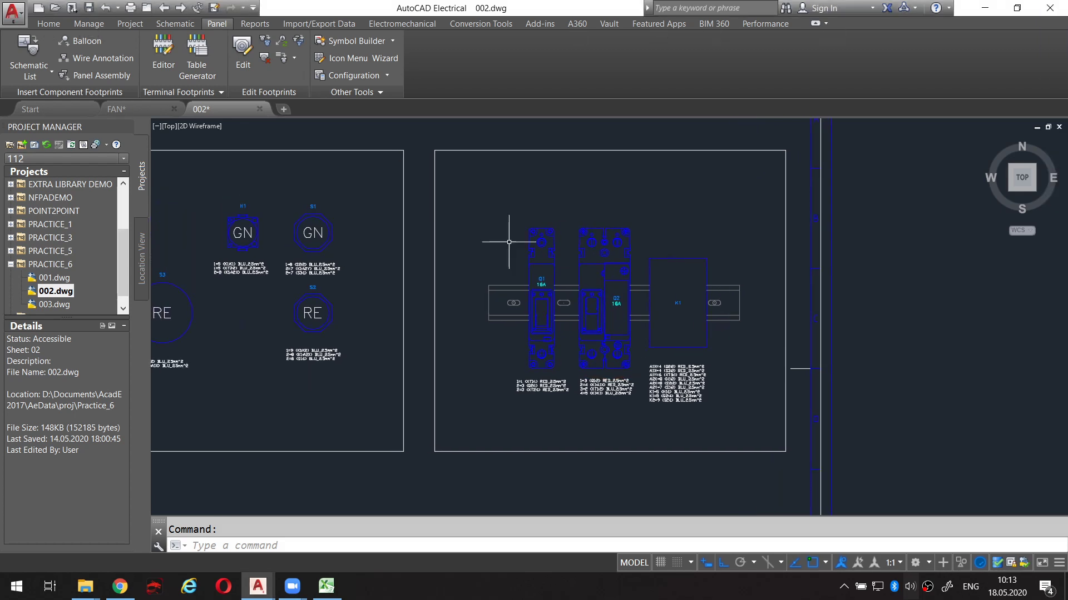
middle_drag(674, 270, 509, 192)
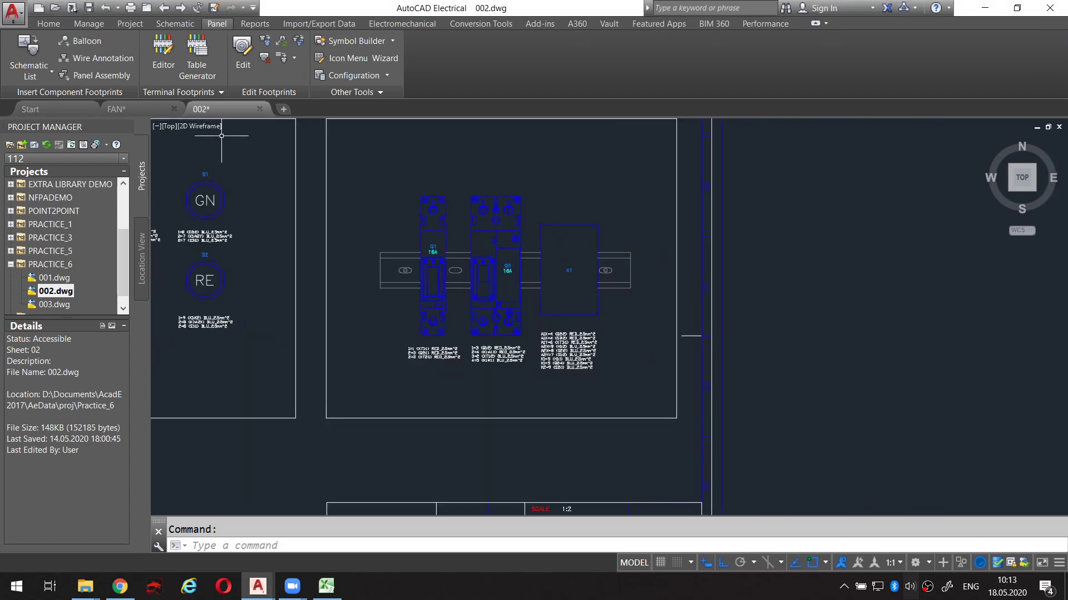
Return to FAN.dwg and open breaker Q1's Insert / Edit Component details showing CB-001-25AMPS.
click(119, 109)
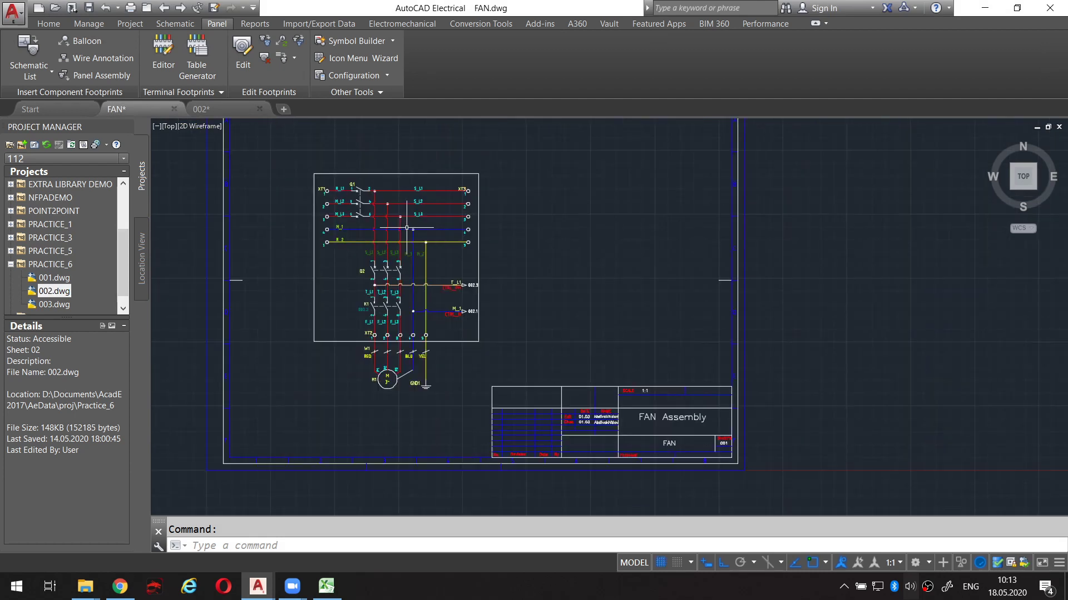
scroll(388, 194, up, 4)
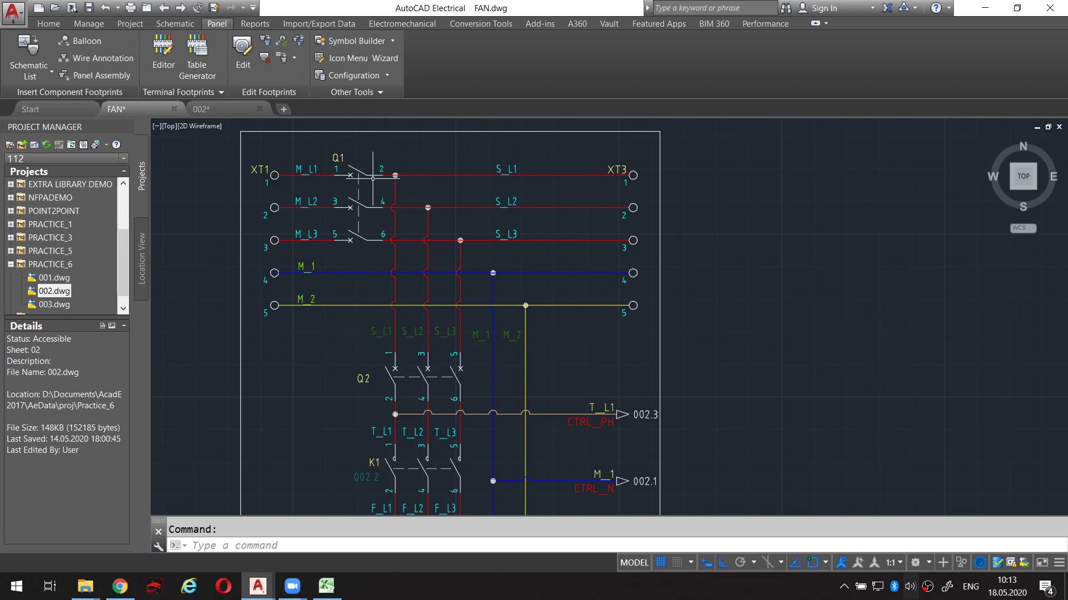
click(372, 175)
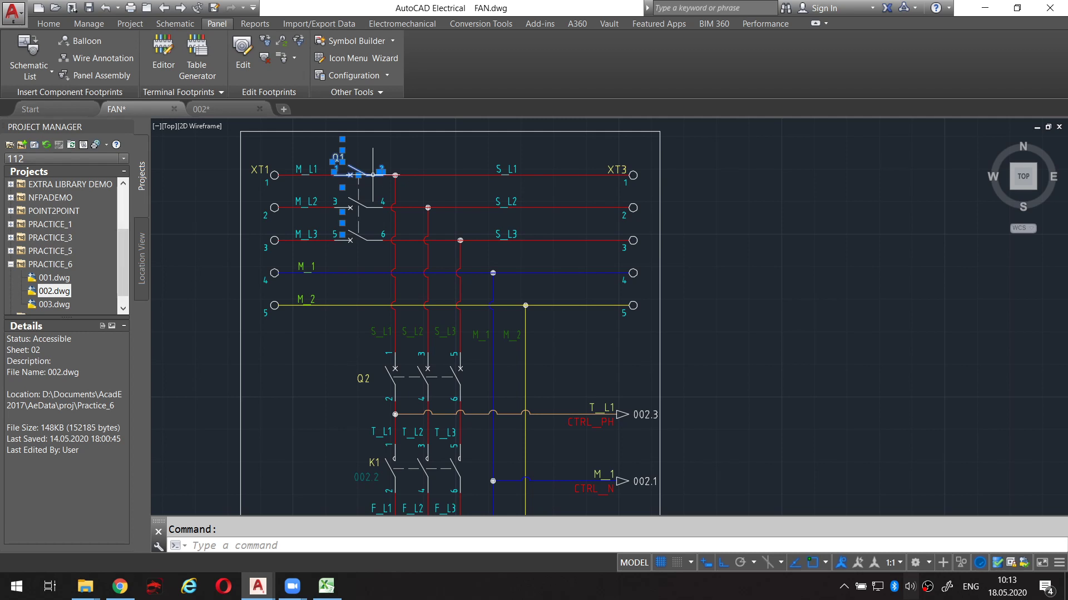
right_click(372, 175)
click(371, 137)
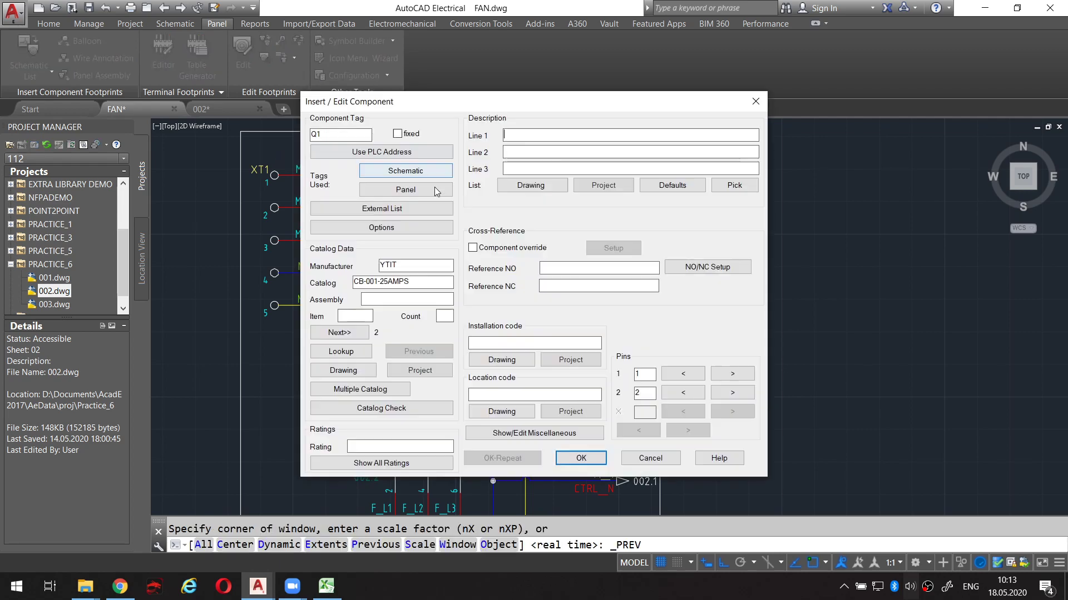
Search Q1's catalog lookup for SIEMENS 25AMPS circuit breakers.
click(341, 351)
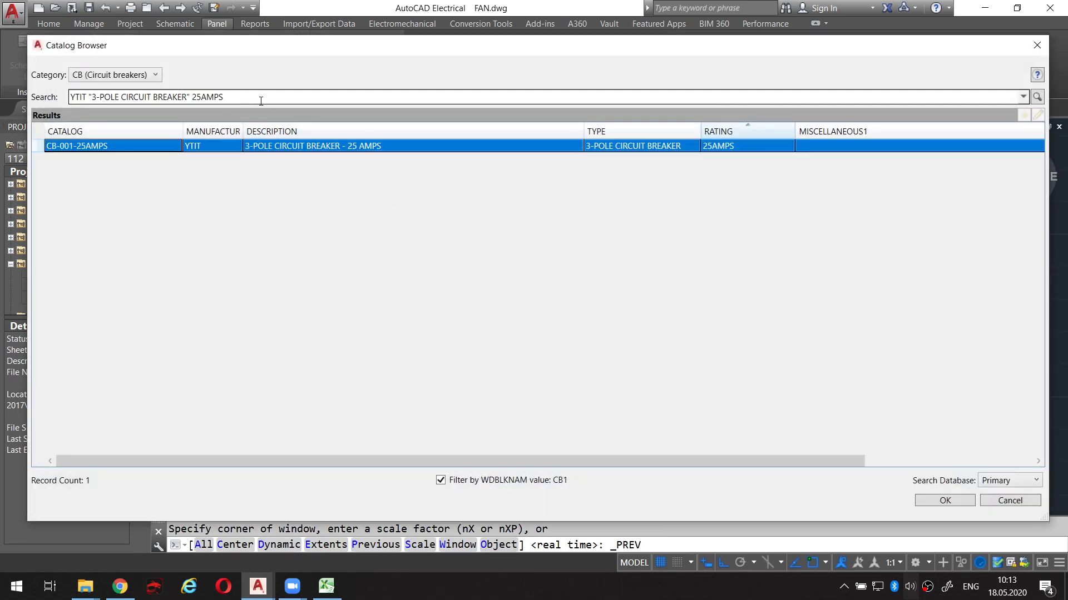
drag(260, 101, 12, 98)
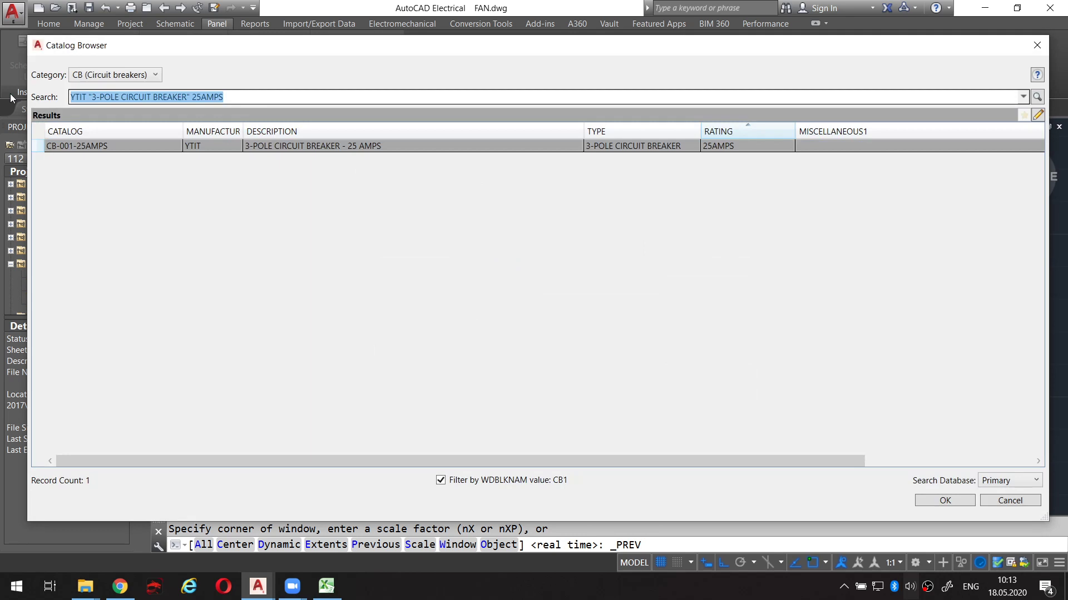
text(SIMENS)
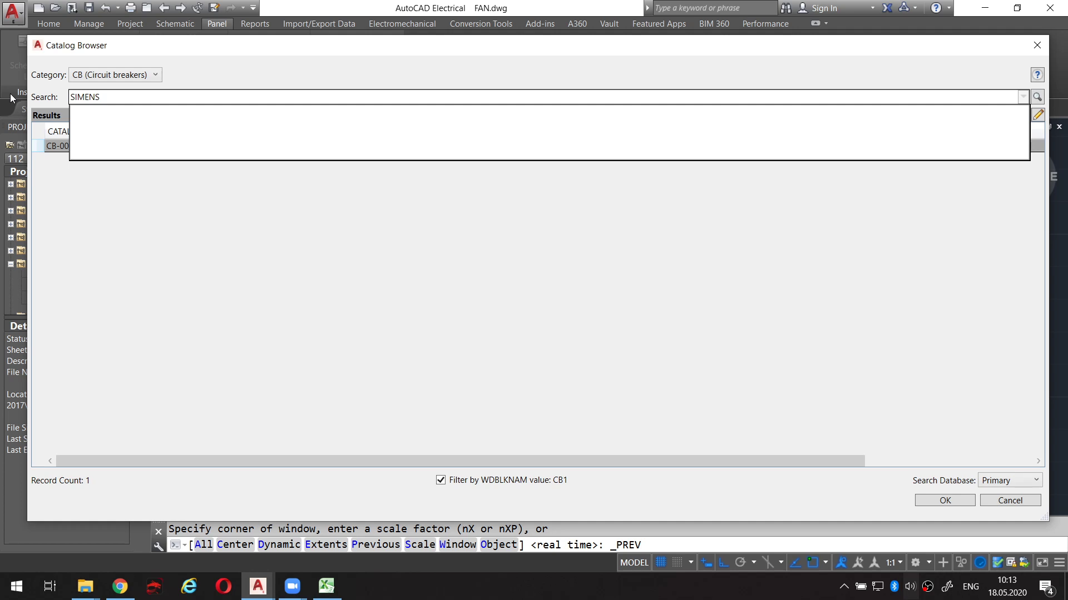
text(E)
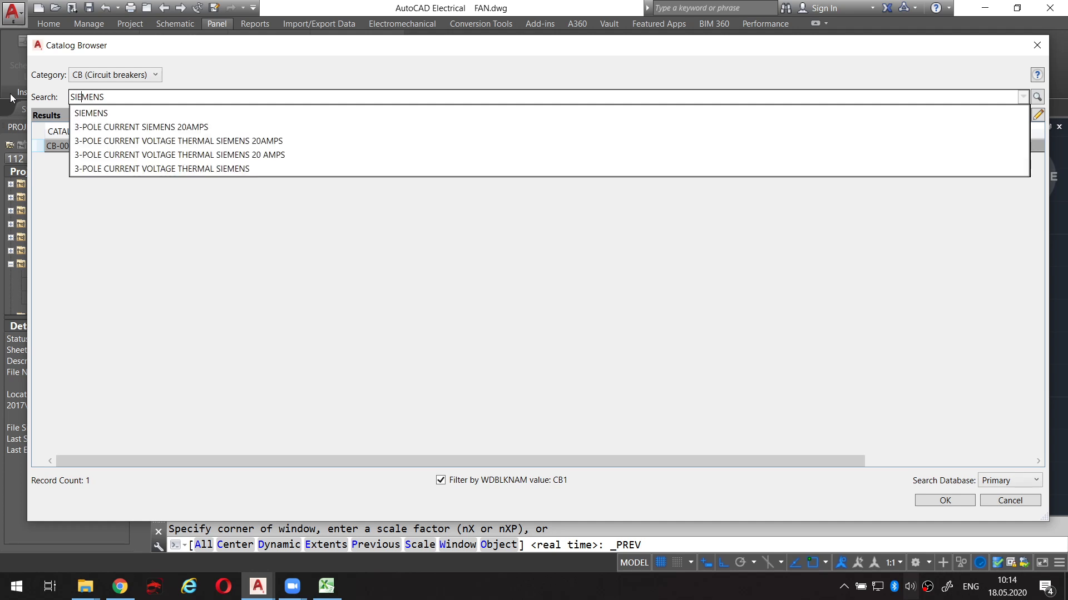
key(Return)
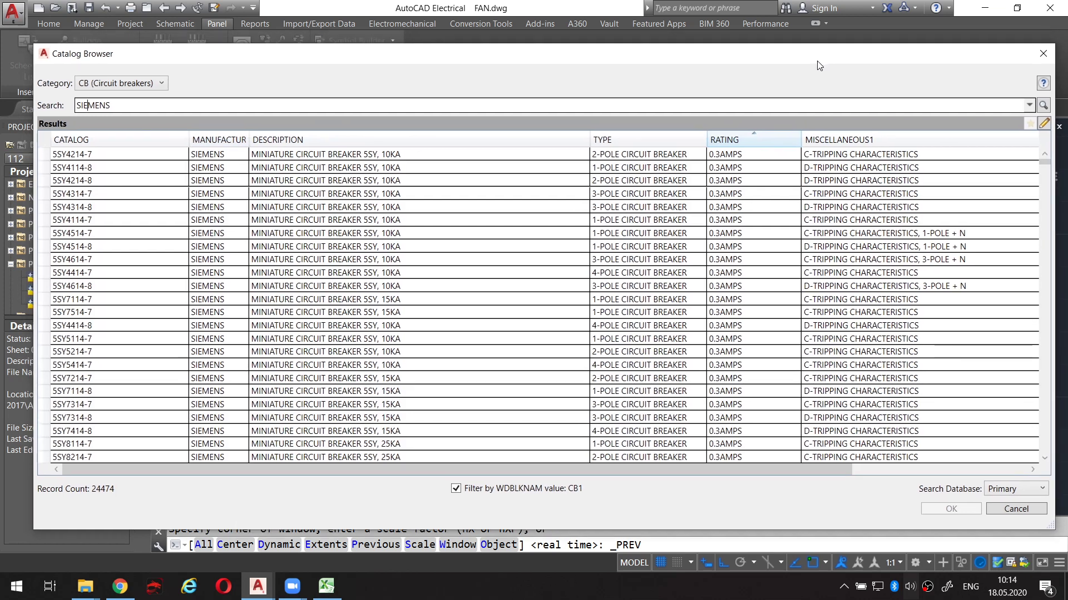
click(248, 111)
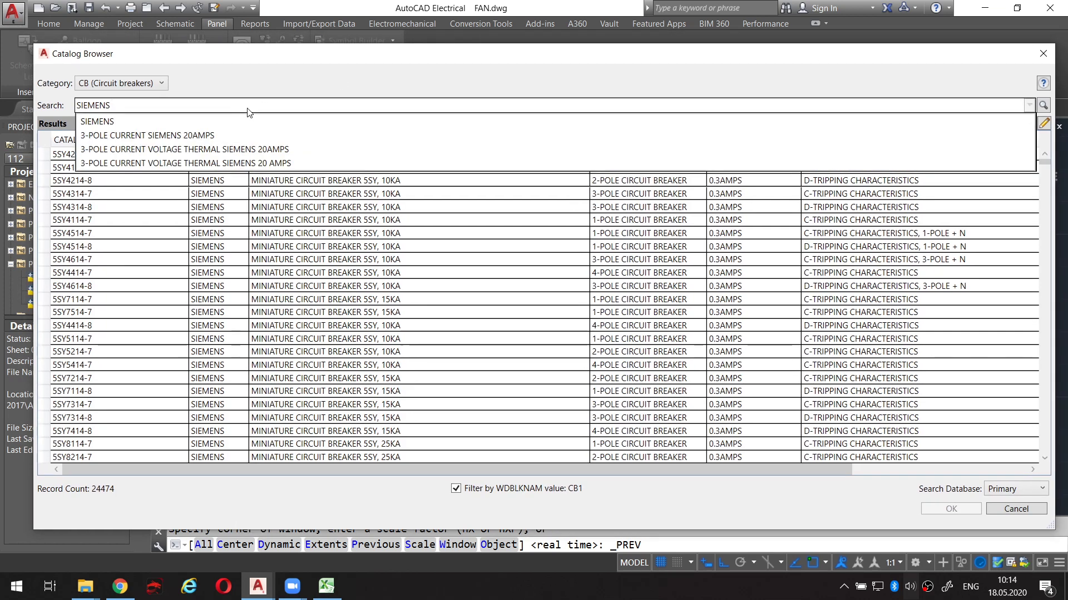
text( 25)
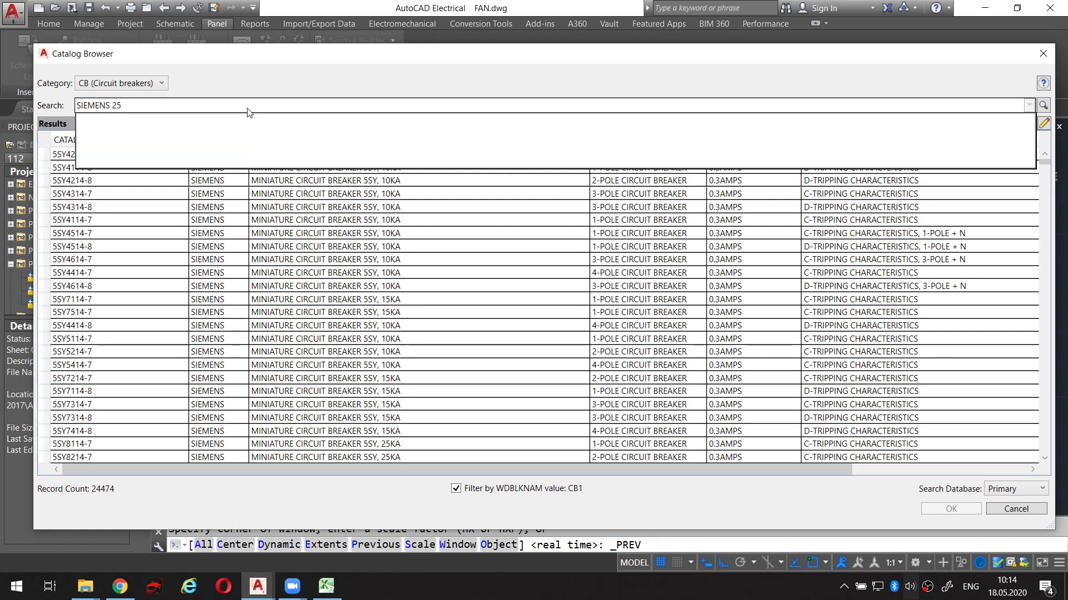
key(BackSpace)
key(Return)
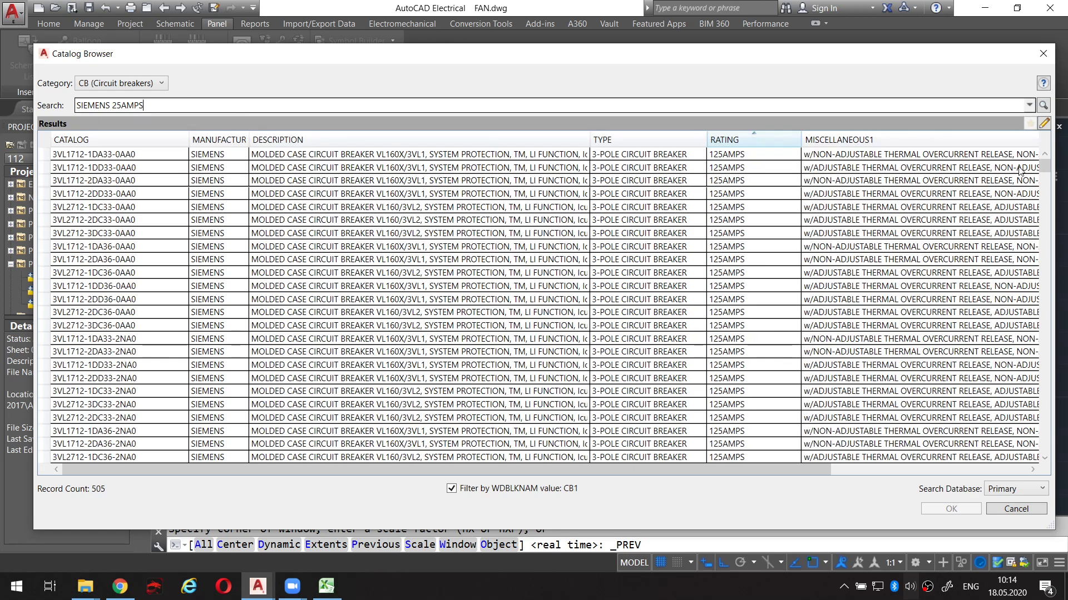
Scroll through the 505 matching results, selecting the 3VL1725-1DA33-0AA0 breaker.
drag(1035, 165, 1061, 350)
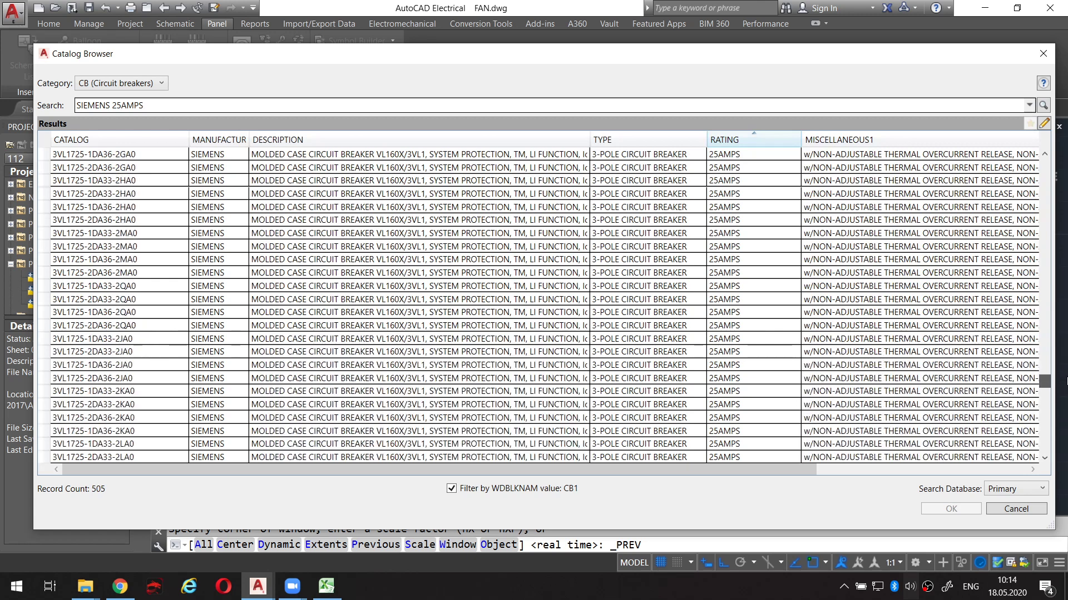
mouse_move(1061, 350)
mouse_down()
mouse_move(1061, 385)
mouse_move(1045, 352)
mouse_up()
scroll(767, 291, down, 1)
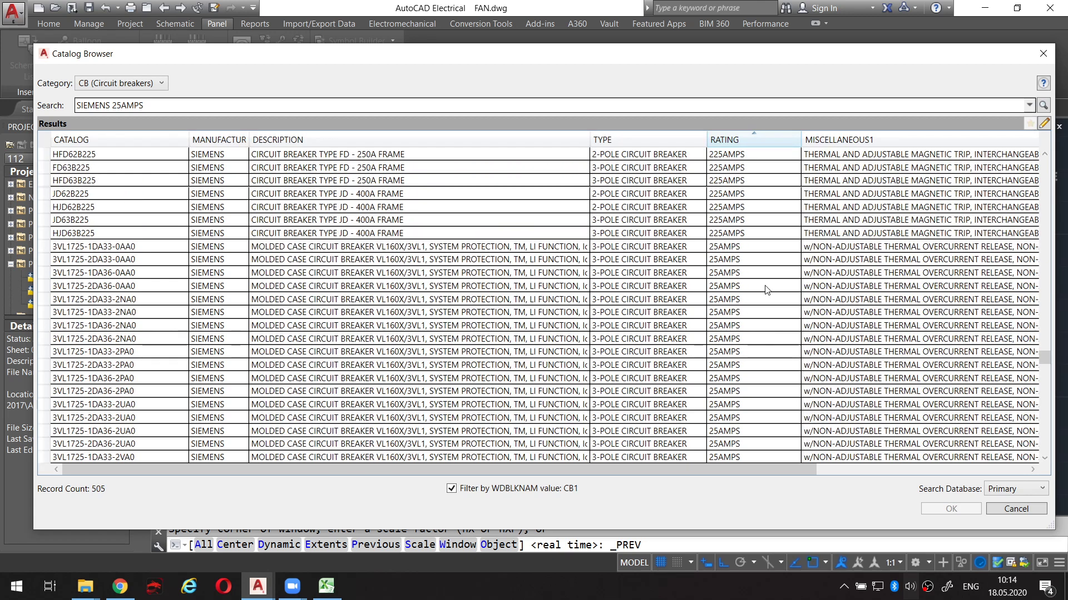
click(625, 250)
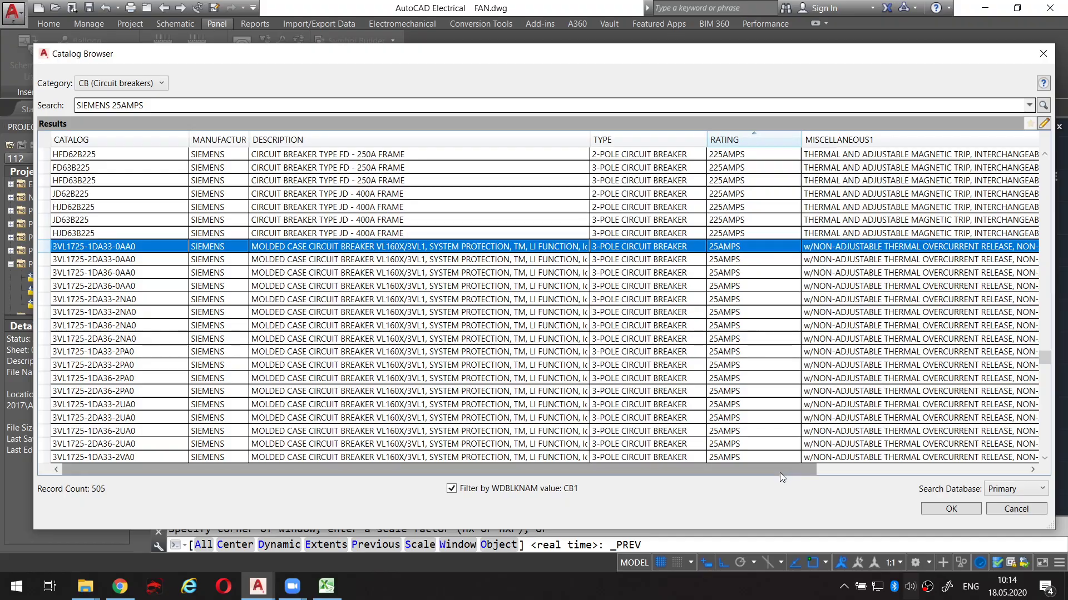
mouse_move(779, 473)
mouse_down()
mouse_move(967, 470)
mouse_move(739, 470)
mouse_up()
drag(1045, 361, 1044, 414)
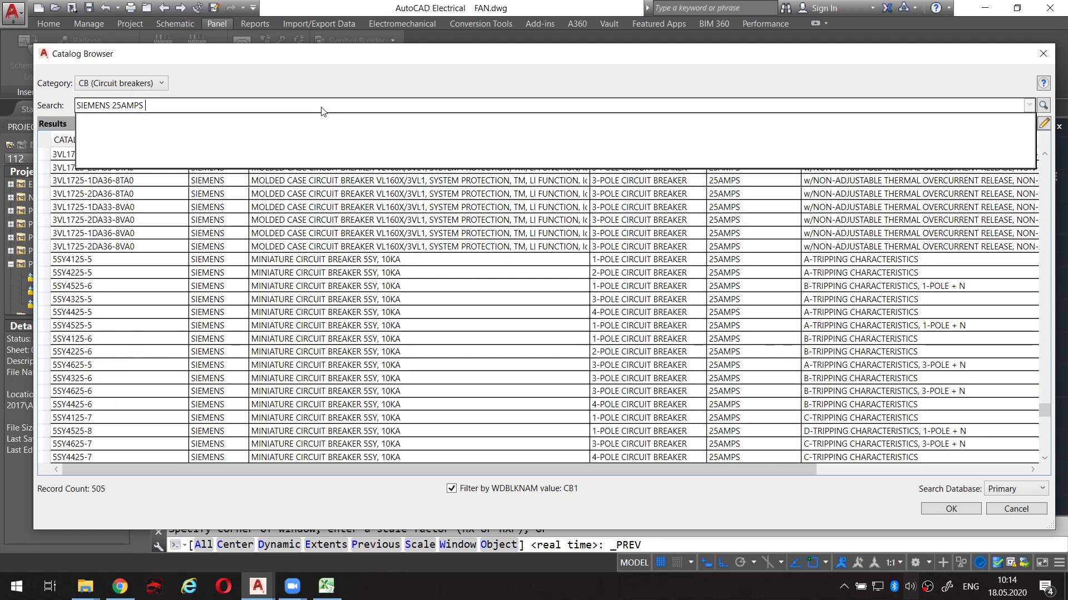
Narrow the breaker search to 3-POLE, then cancel the lookup and leave Q1 unchanged.
text(3 POLE)
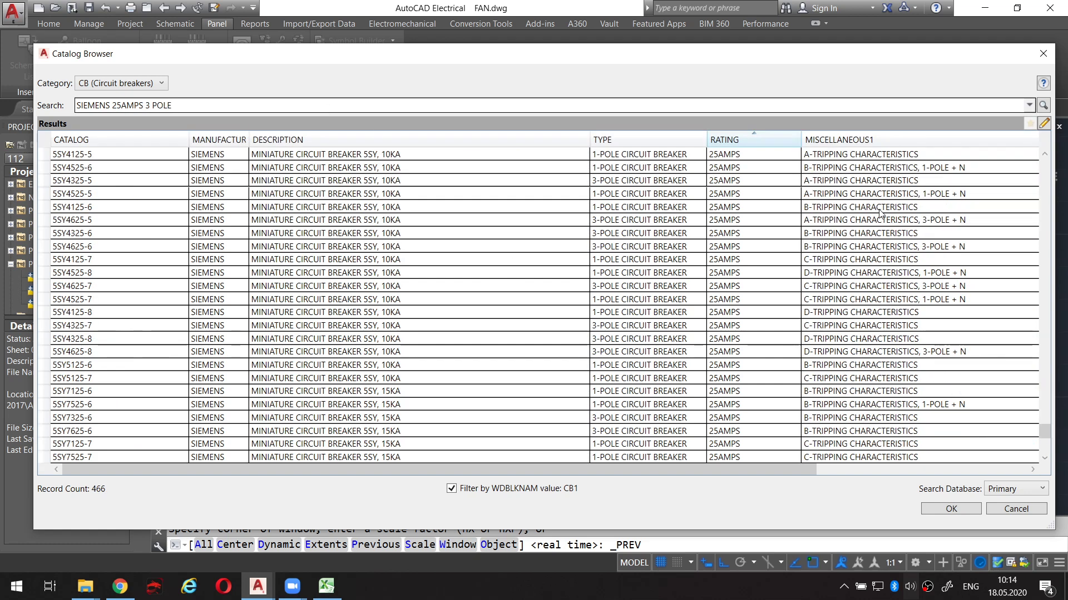
click(153, 105)
key(BackSpace)
text(-)
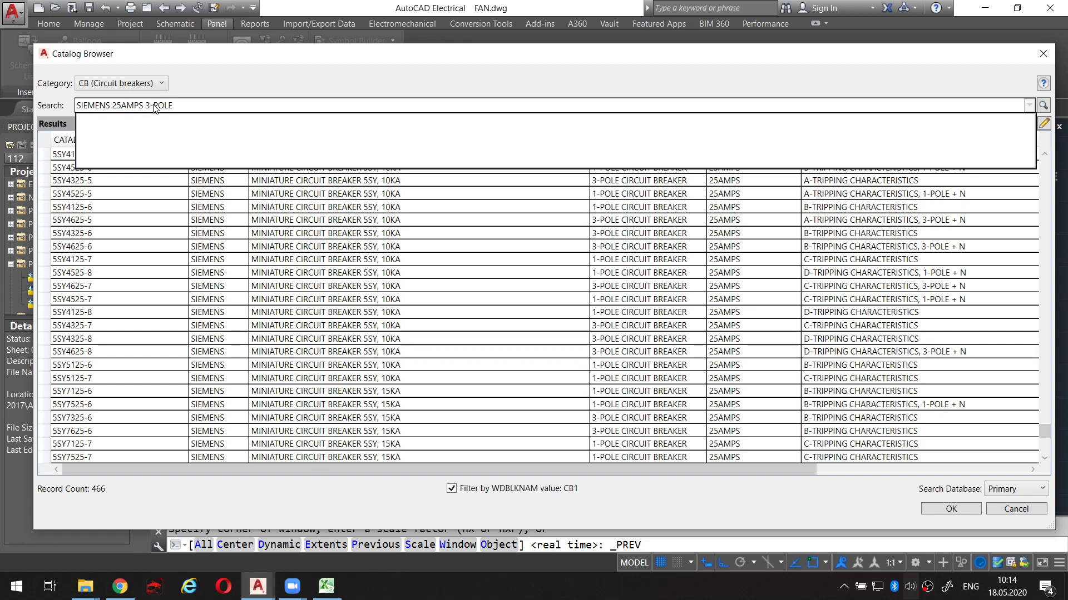
key(Return)
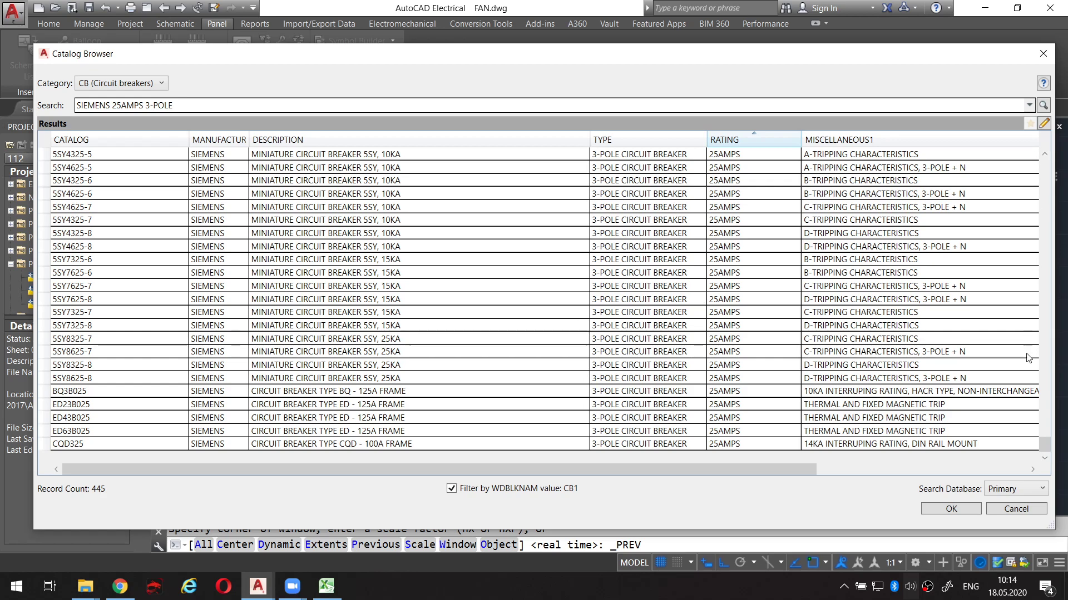
mouse_move(1045, 445)
mouse_down()
mouse_move(1048, 144)
mouse_move(1029, 395)
mouse_up()
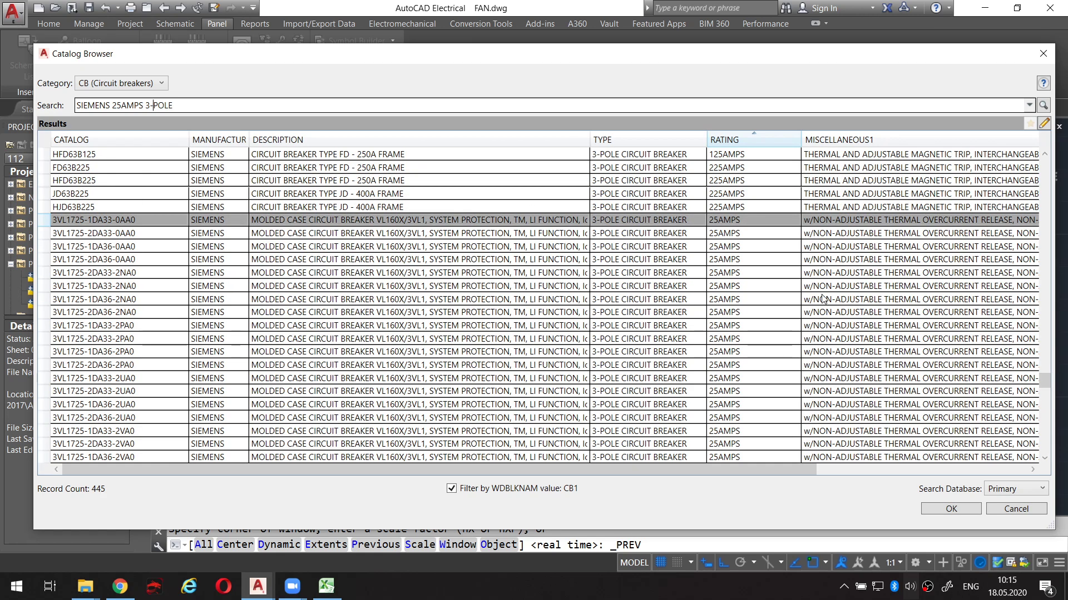
click(1004, 509)
drag(569, 113, 577, 98)
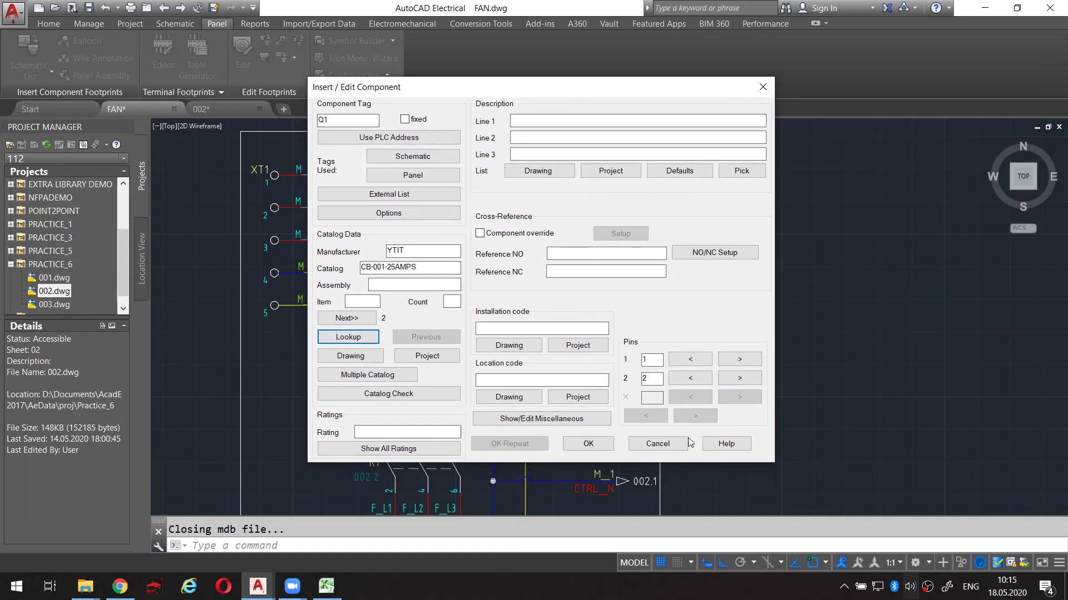
click(667, 445)
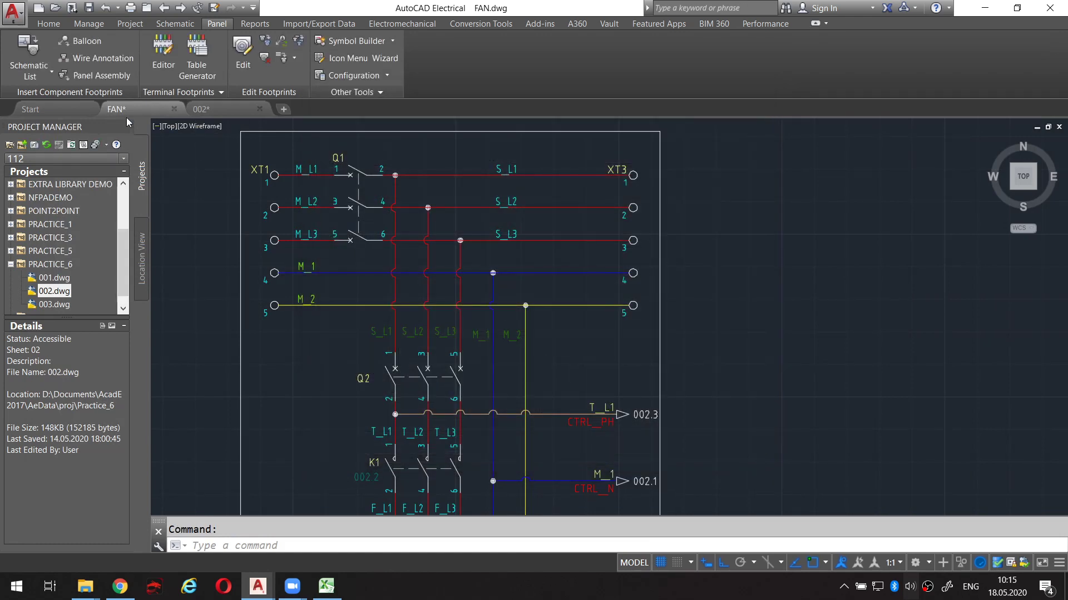
Attempt Q2's footprint from the Schematic List again, dismiss it, and show the whole FAN sheet.
click(29, 53)
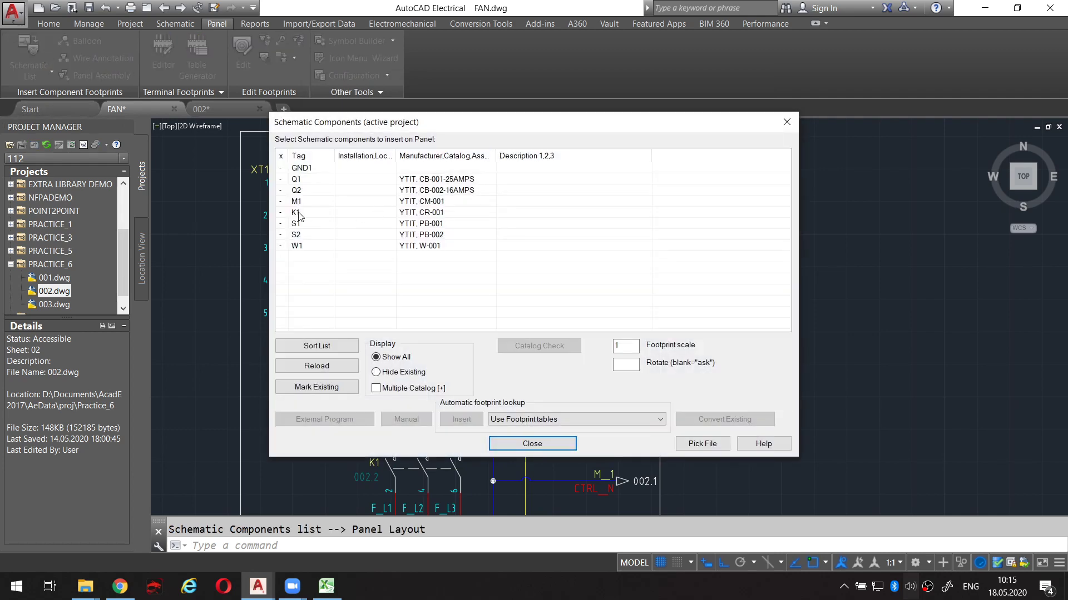
click(296, 190)
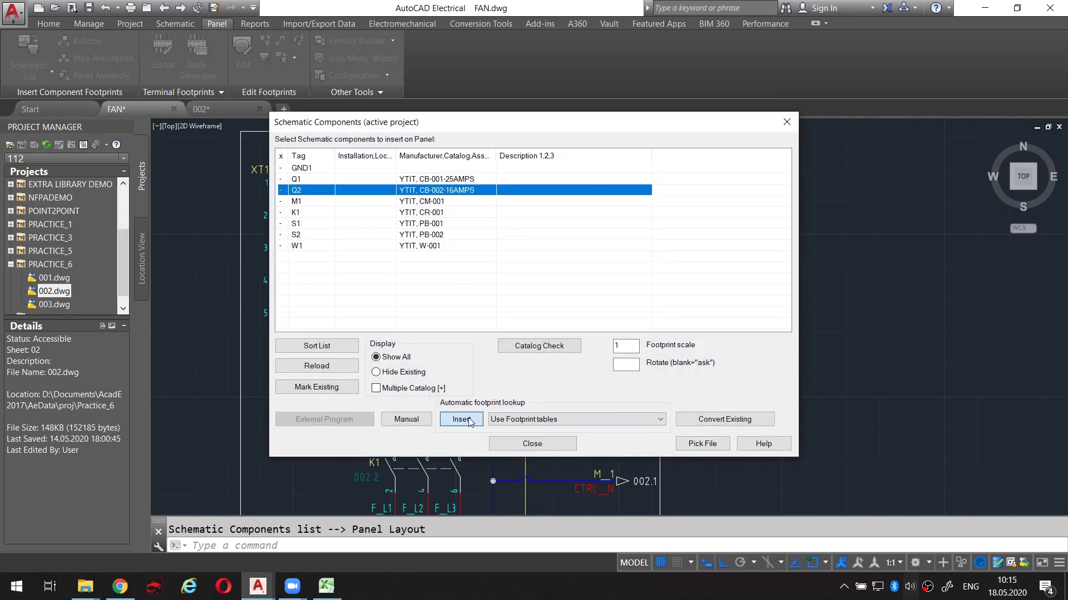
click(469, 420)
key(Escape)
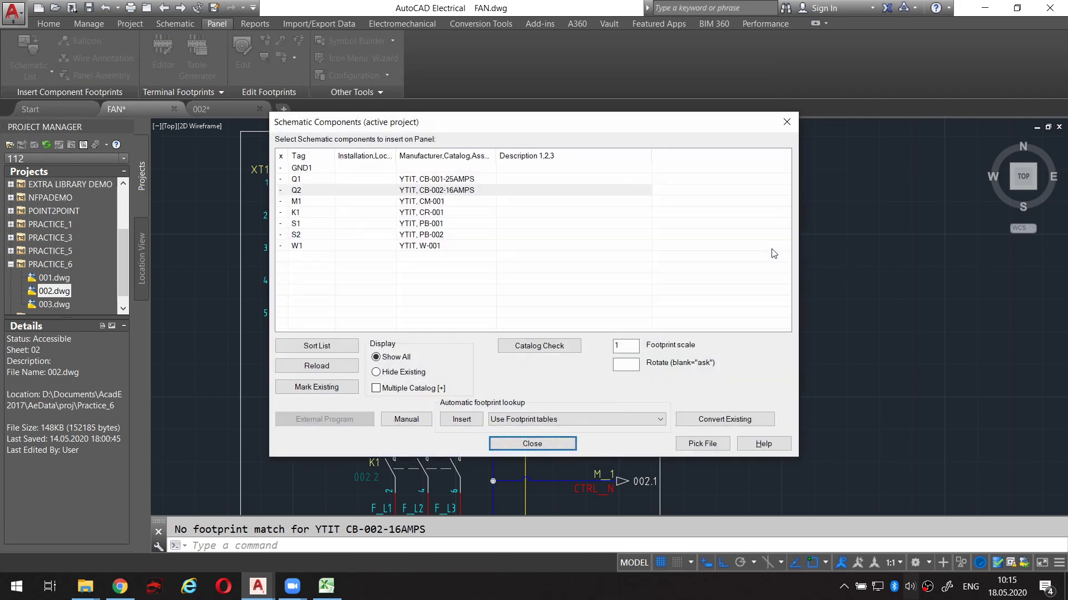
key(Escape)
scroll(722, 306, down, 3)
mouse_move(684, 280)
middle_down()
mouse_move(539, 264)
mouse_move(525, 225)
mouse_move(506, 217)
middle_up()
scroll(524, 222, down, 2)
Inspect breaker Q1 on the FAN schematic, then zoom out to show the motor and title block.
key(ctrl+shift+p)
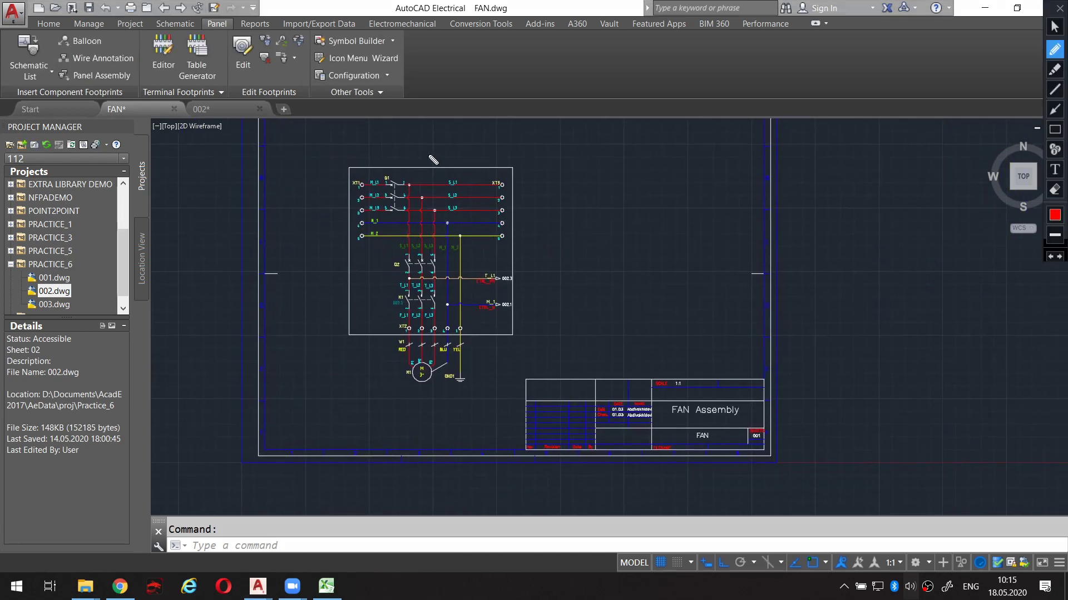
mouse_move(389, 135)
mouse_down()
mouse_move(304, 205)
mouse_move(398, 411)
mouse_move(542, 330)
mouse_move(519, 162)
mouse_move(382, 138)
mouse_up()
key(ctrl+shift+p)
scroll(371, 316, down, 2)
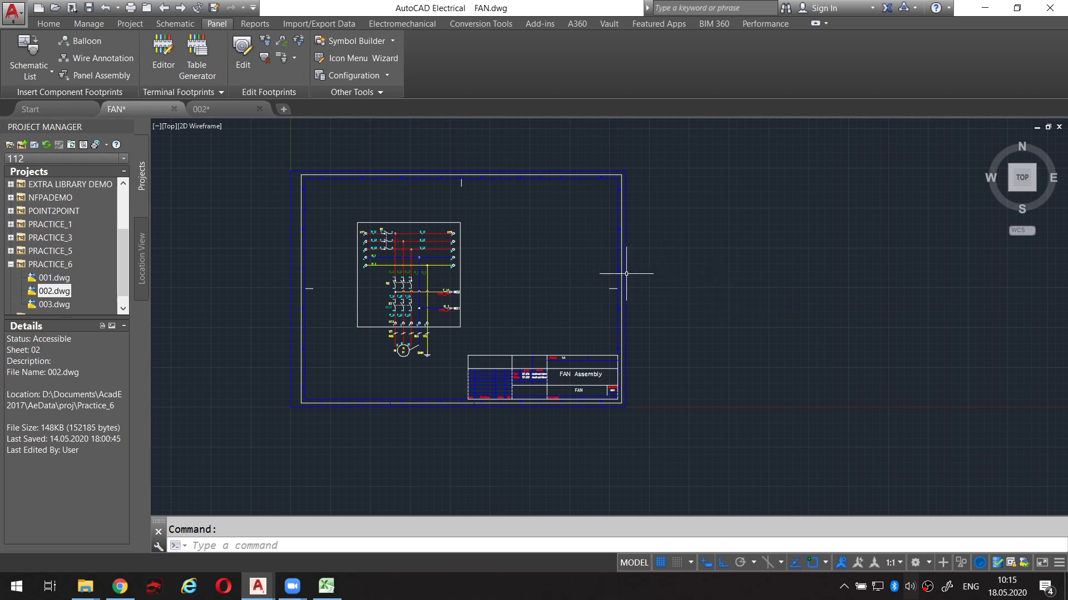
scroll(378, 240, up, 4)
middle_drag(412, 248, 416, 207)
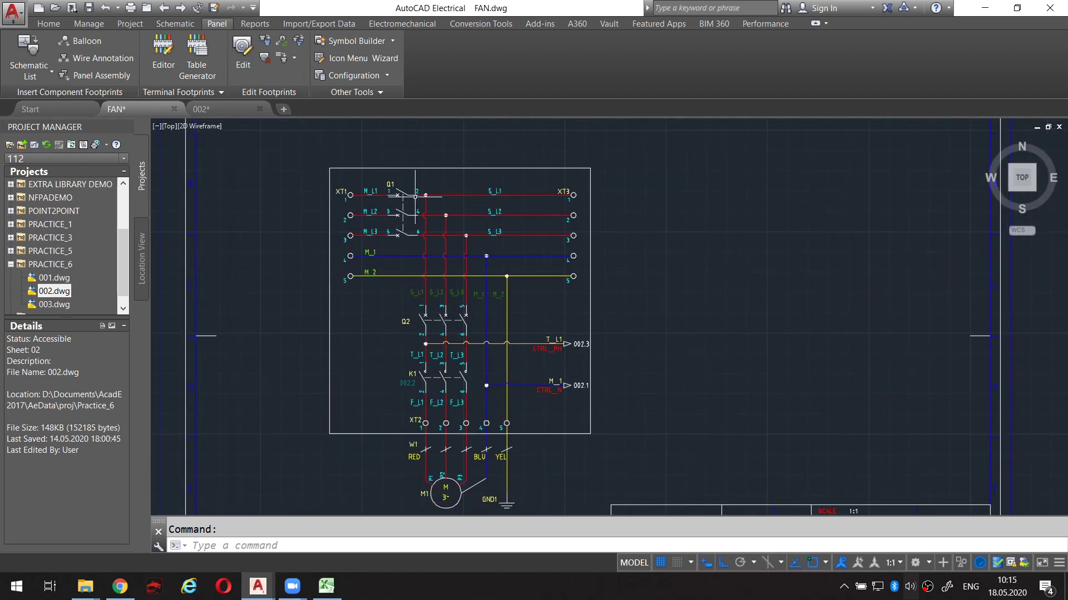
scroll(419, 199, up, 2)
click(391, 190)
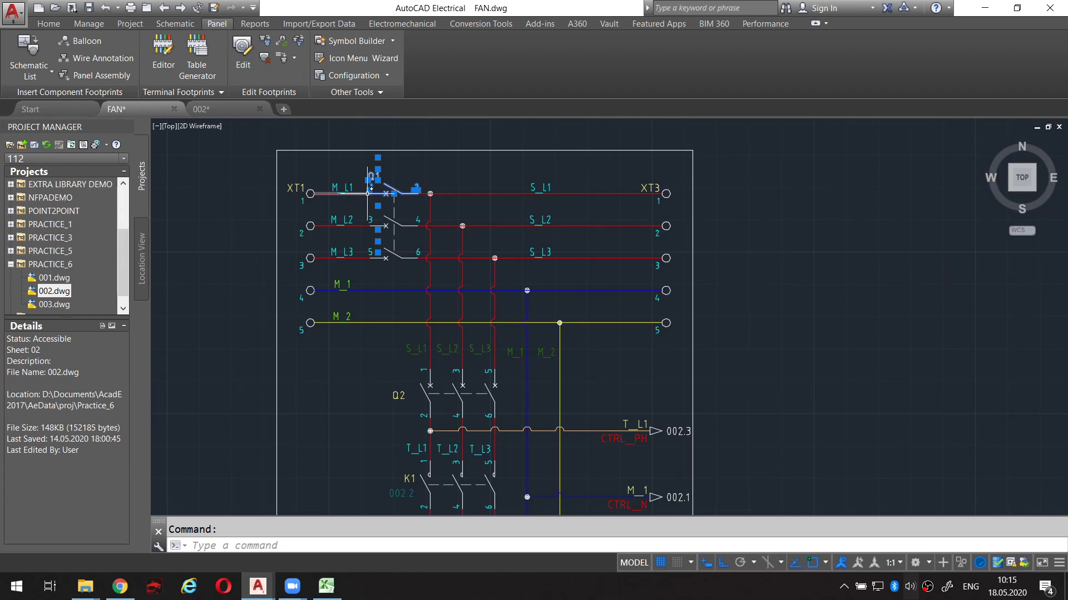
key(Escape)
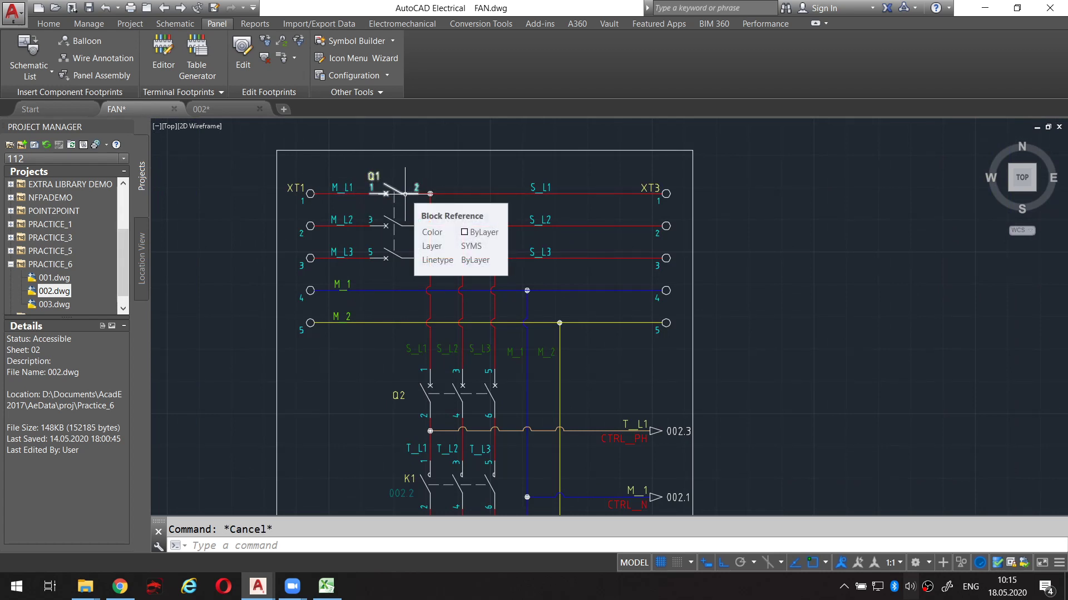
click(405, 194)
right_click(405, 194)
key(Escape)
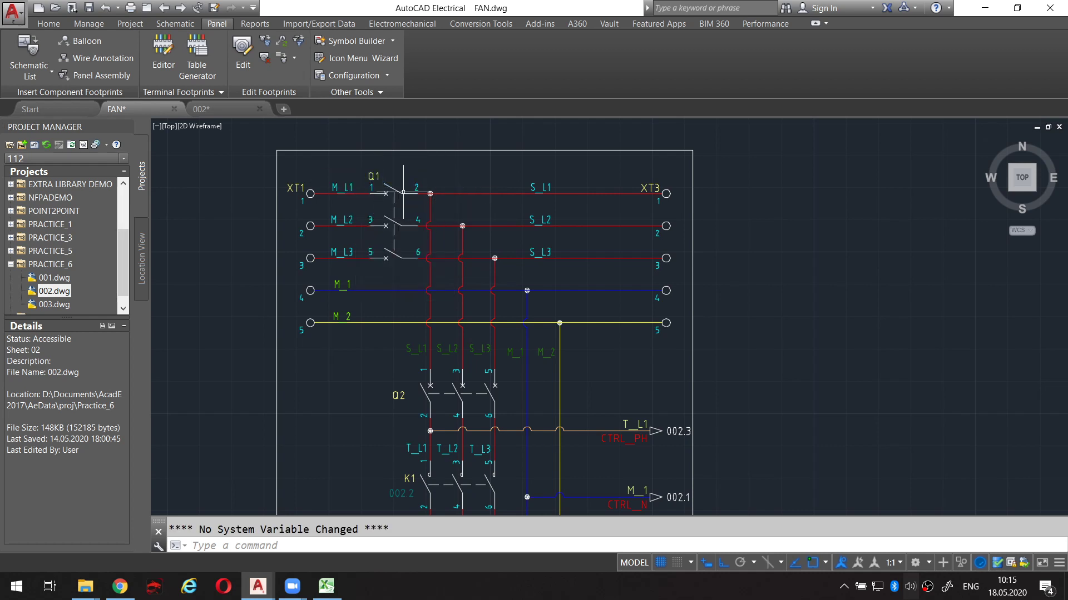
key(Escape)
middle_drag(382, 178, 392, 188)
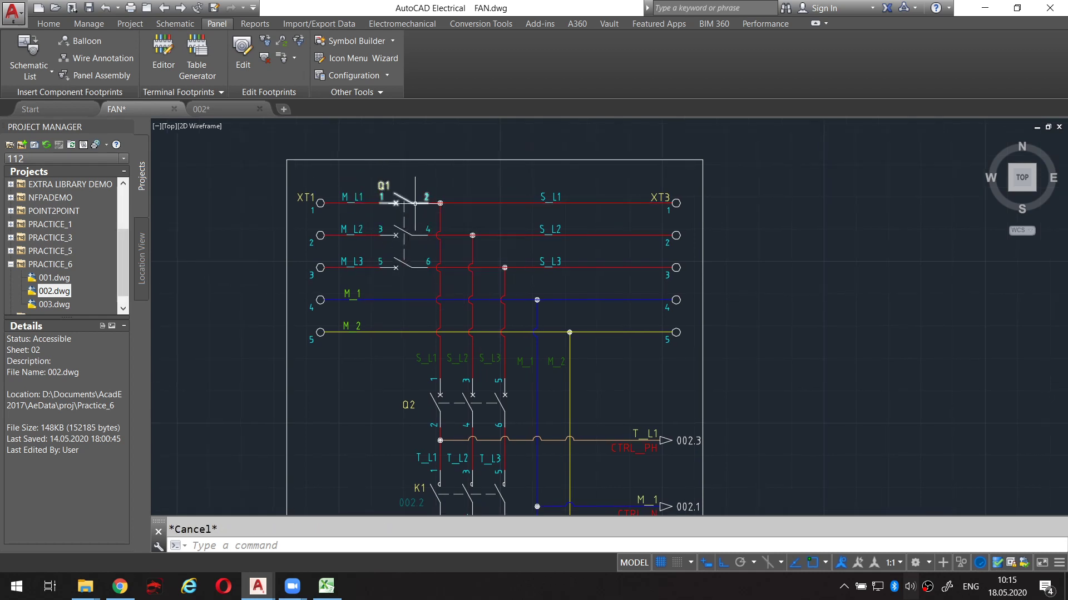
click(415, 203)
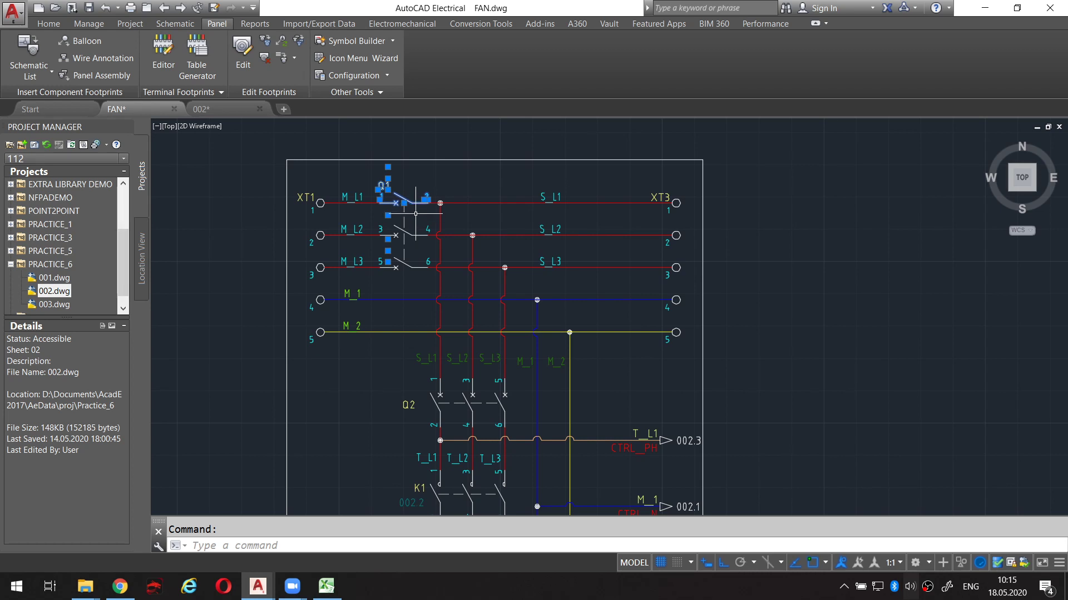
key(Escape)
middle_drag(442, 203, 443, 194)
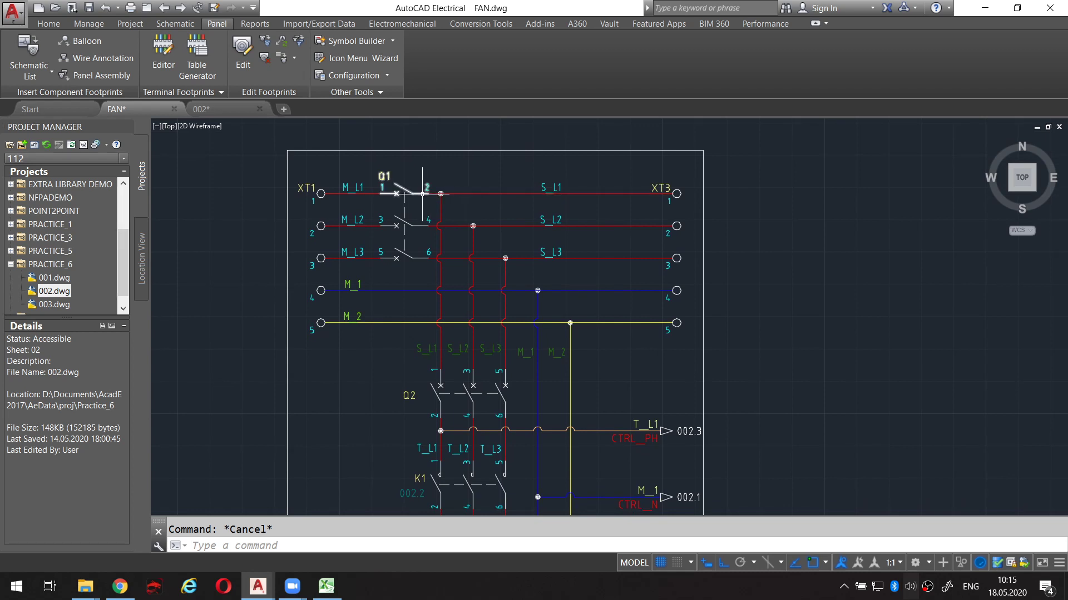
scroll(573, 214, down, 2)
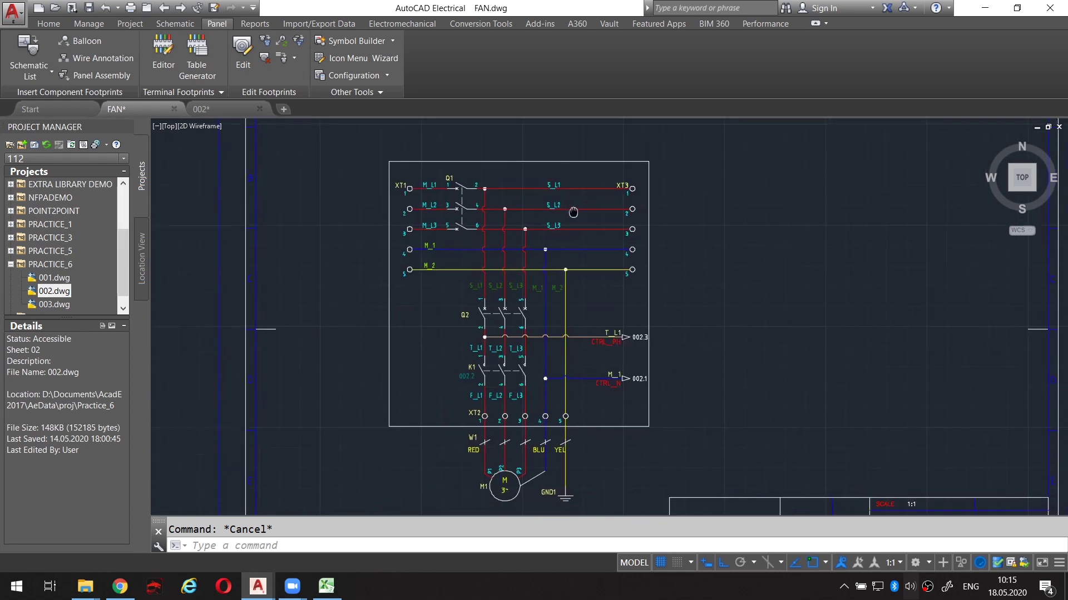
middle_drag(572, 210, 533, 195)
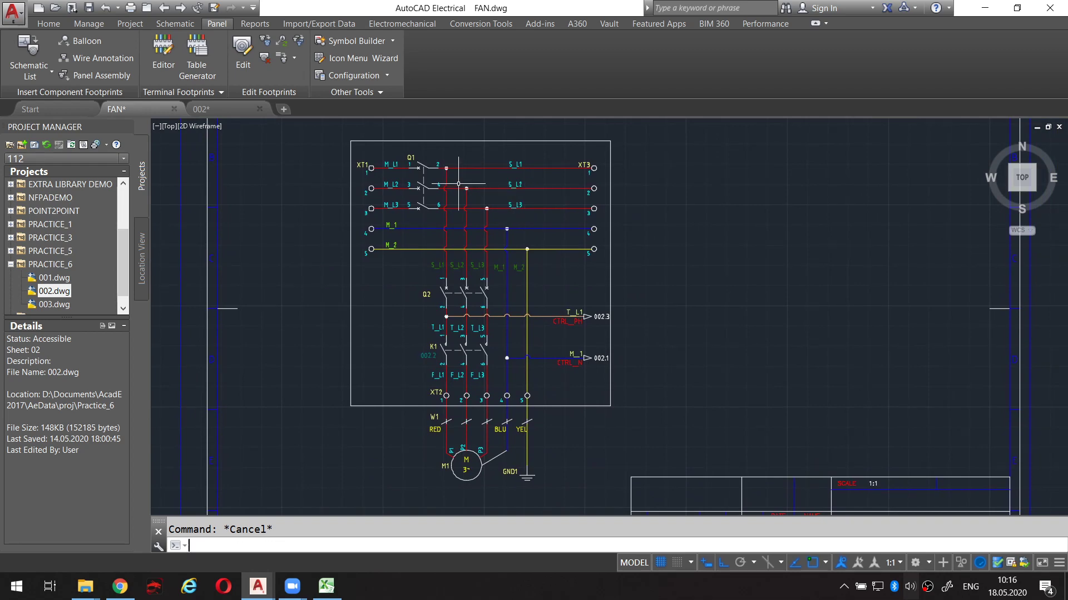
Create a new text document on the desktop with its default name and open it in Notepad.
key(super)
key(super)
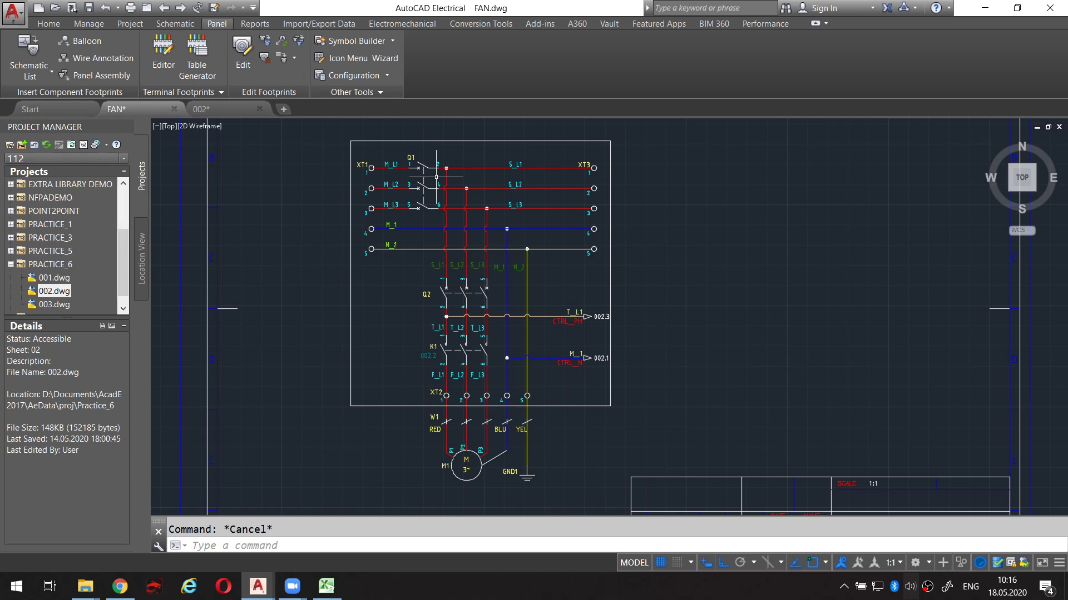
key(super+d)
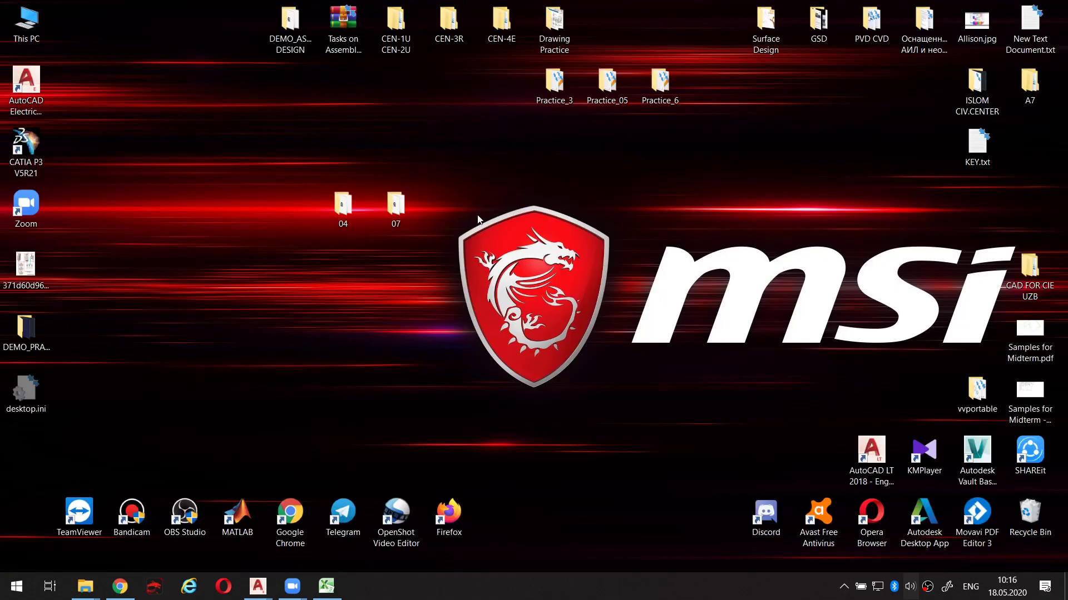
right_click(477, 215)
mouse_move(551, 334)
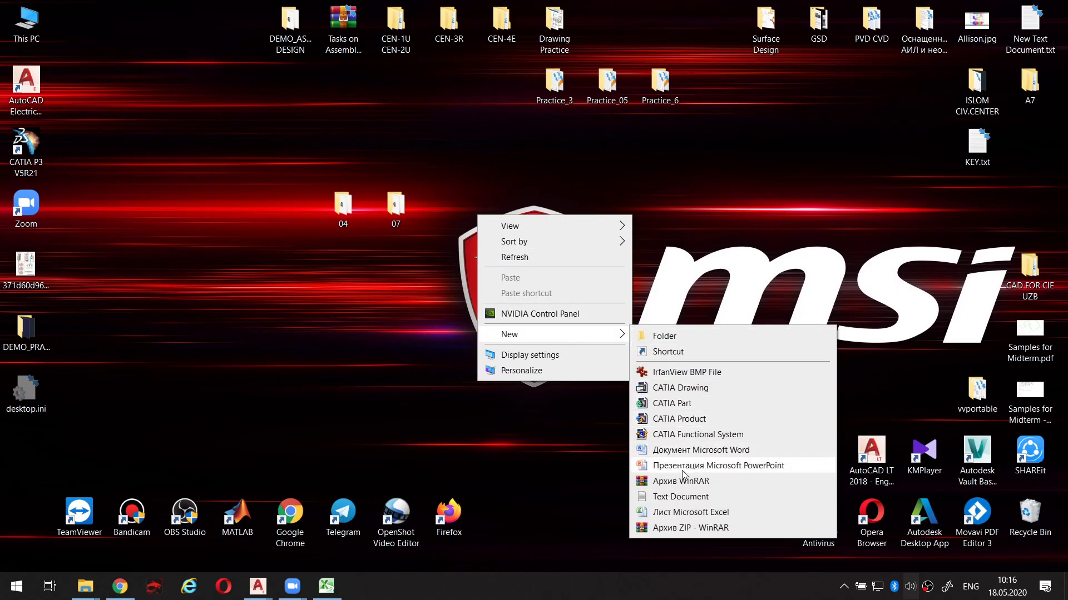
click(687, 501)
key(Return)
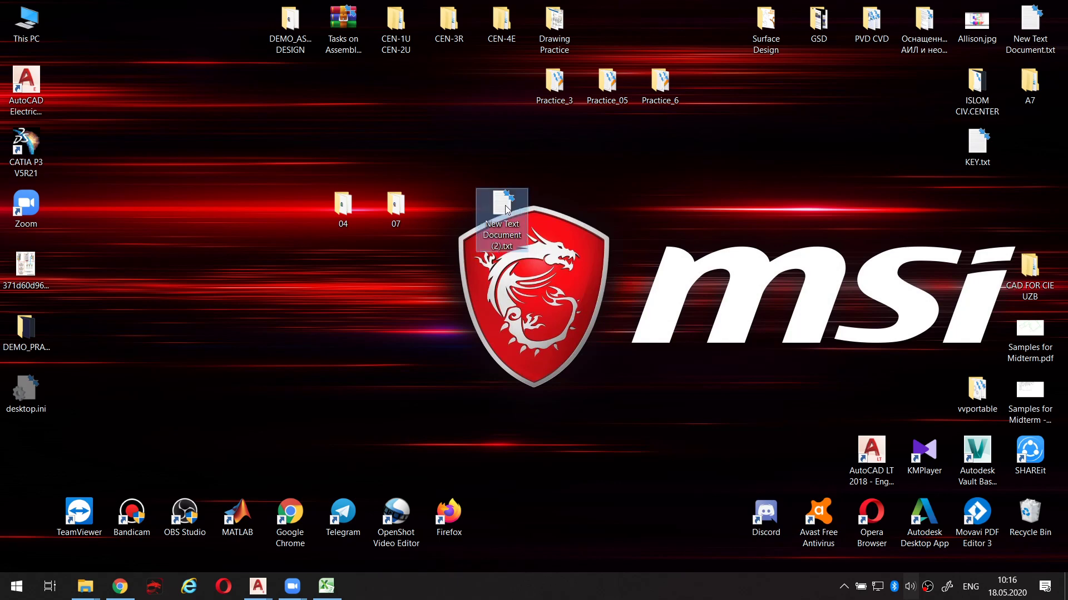
double_click(503, 205)
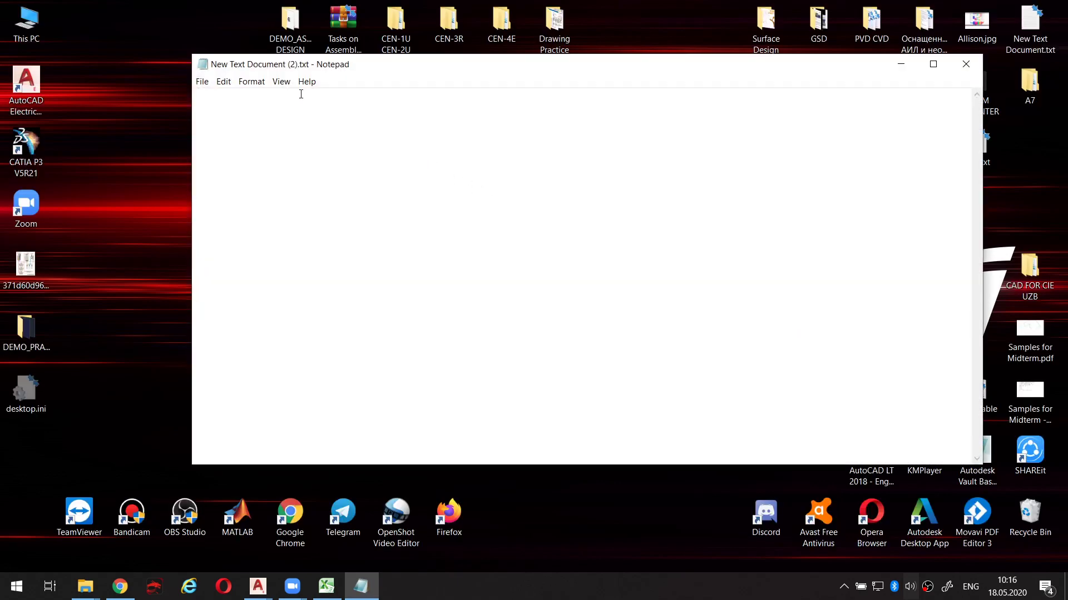
Write the first outline line '1. Подготовка чертежа компонента' in Russian.
text(1/)
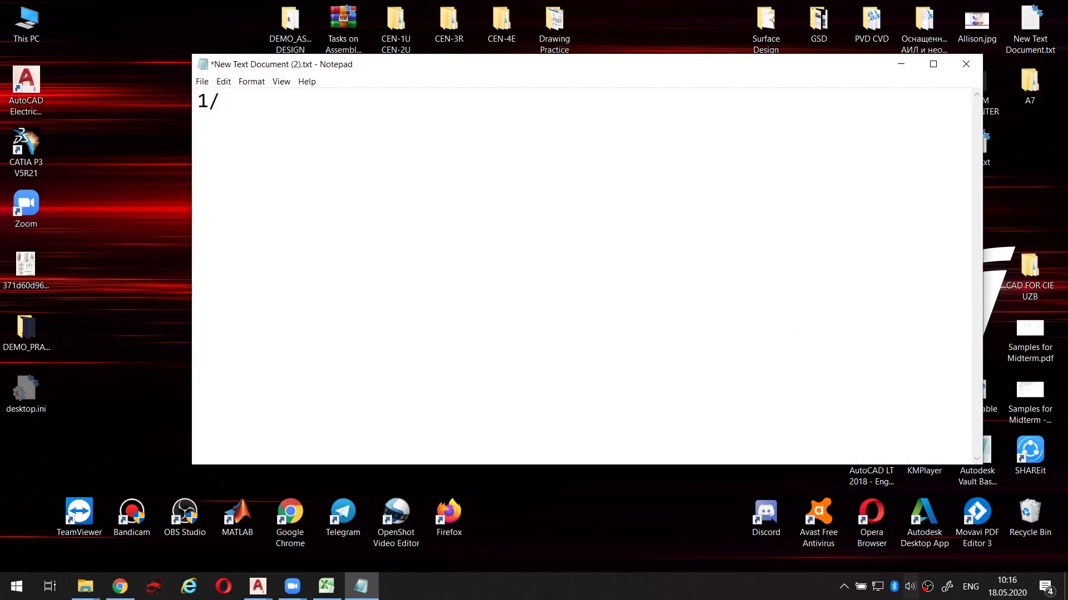
key(BackSpace)
key(BackSpace)
text(.)
text(Xthn)
key(BackSpace)
key(BackSpace)
key(BackSpace)
key(BackSpace)
key(alt+shift)
text(П)
text(одк)
key(BackSpace)
text(го)
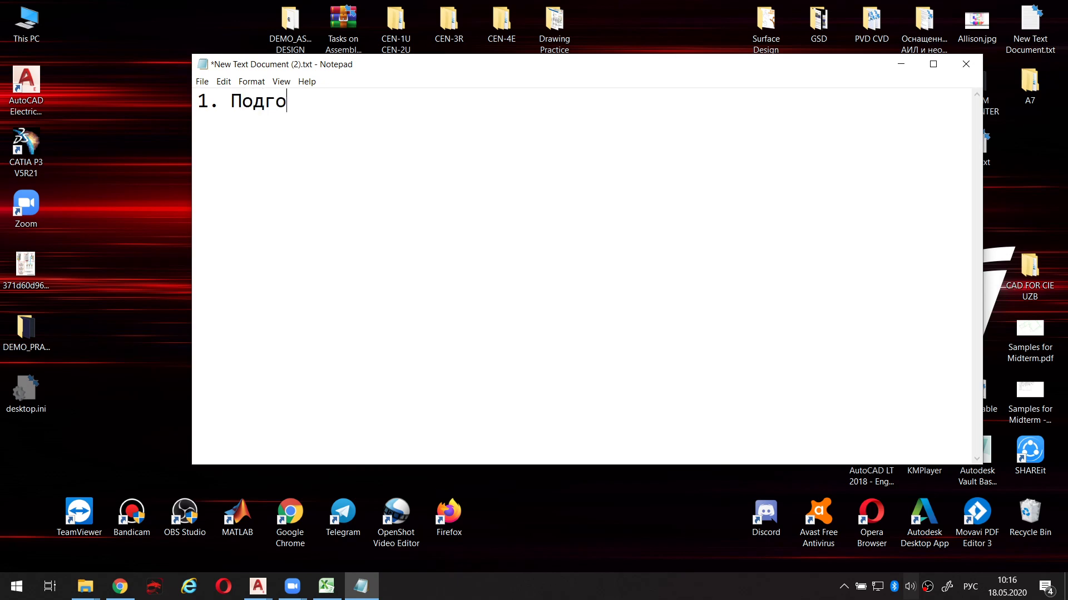
text(товка черте)
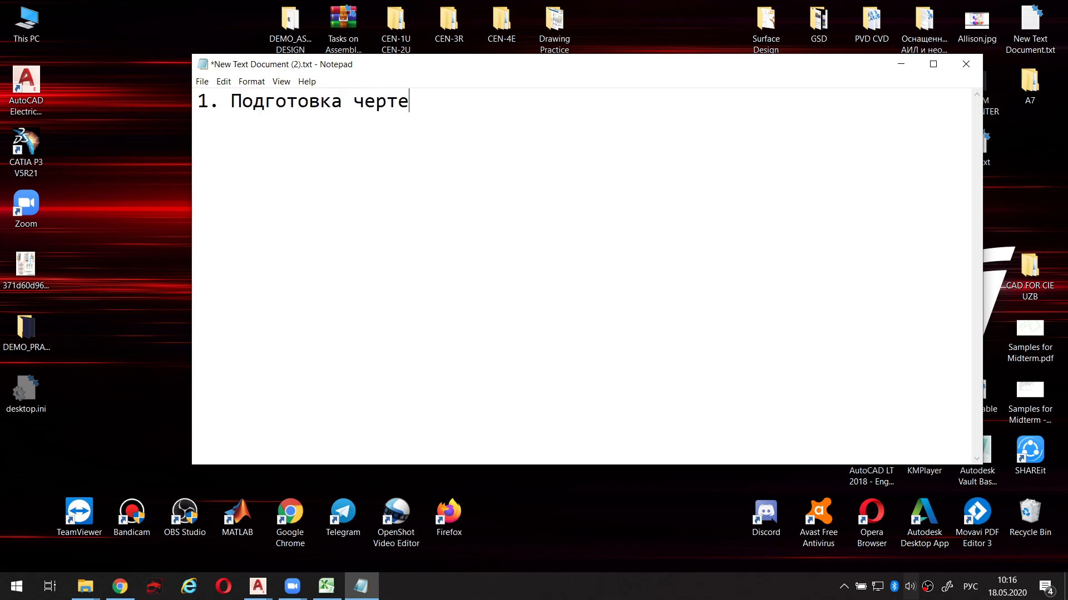
text(жа )
text(или)
key(BackSpace)
key(BackSpace)
key(BackSpace)
key(BackSpace)
text((или)
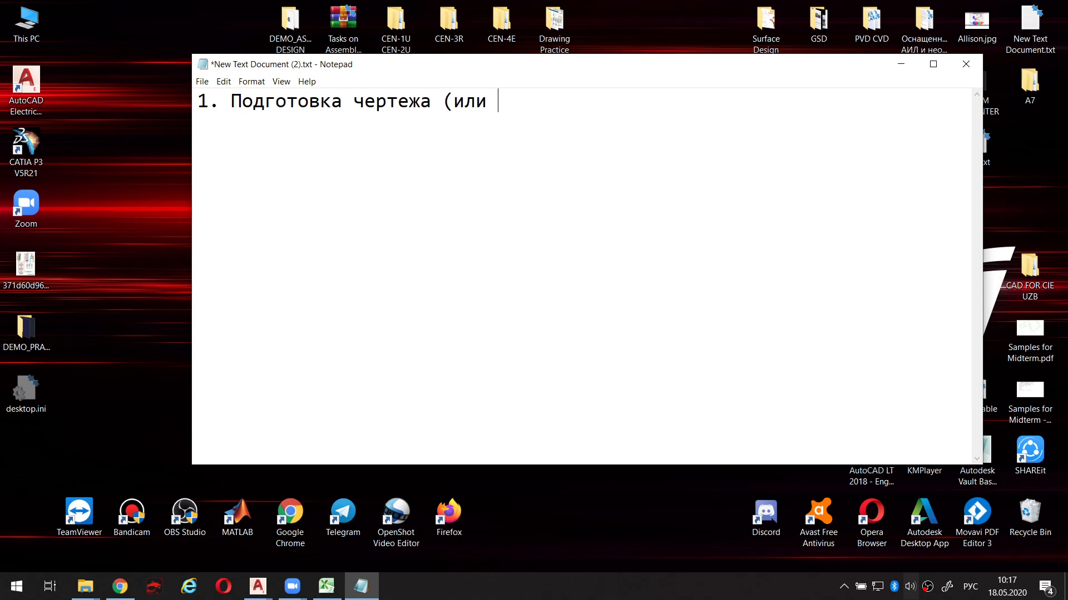
key(BackSpace)
key(BackSpace)
key(BackSpace)
key(BackSpace)
key(BackSpace)
key(BackSpace)
text(компонента)
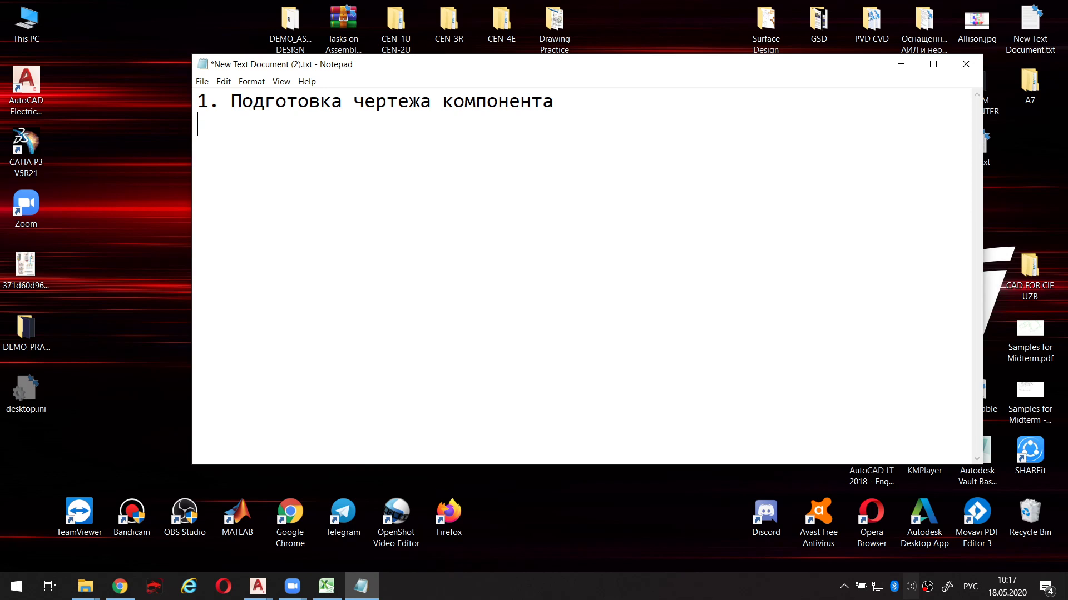
Add the indented sub-line 'С интернета, создание по изображению компонента' under step 1.
key(Tab)
text(С )
text(интернета)
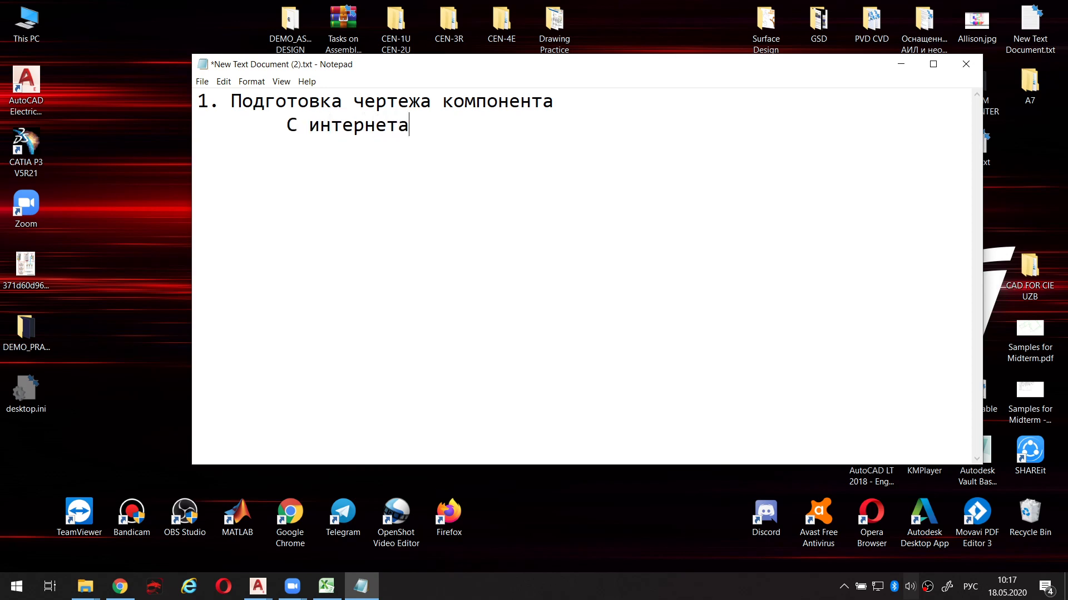
text(,)
text( со)
text(зад)
text(ние из)
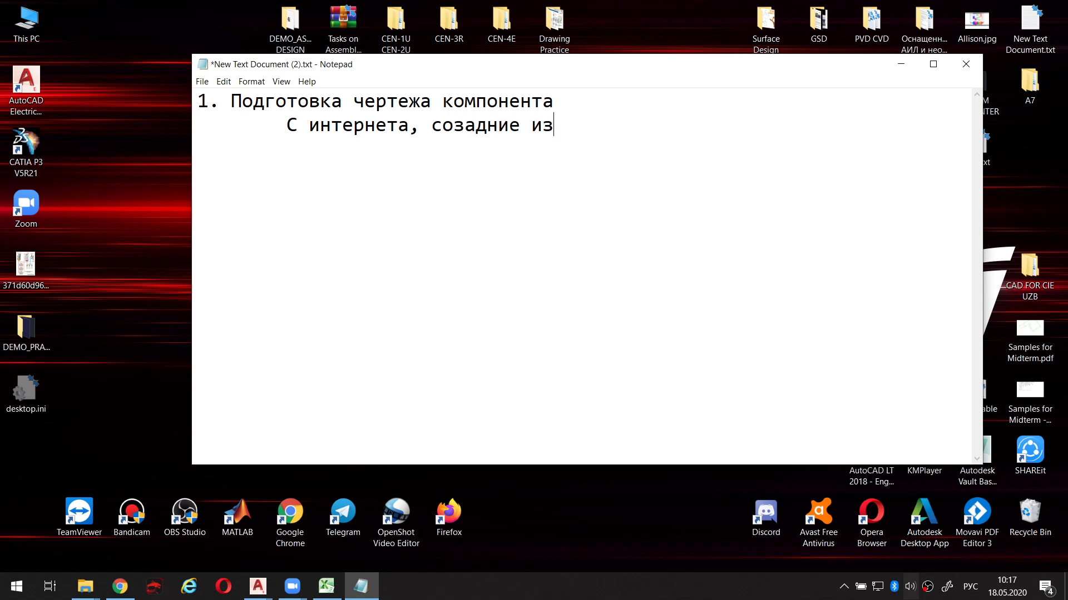
key(BackSpace)
key(BackSpace)
key(BackSpace)
key(BackSpace)
key(BackSpace)
key(BackSpace)
key(BackSpace)
key(BackSpace)
text(д)
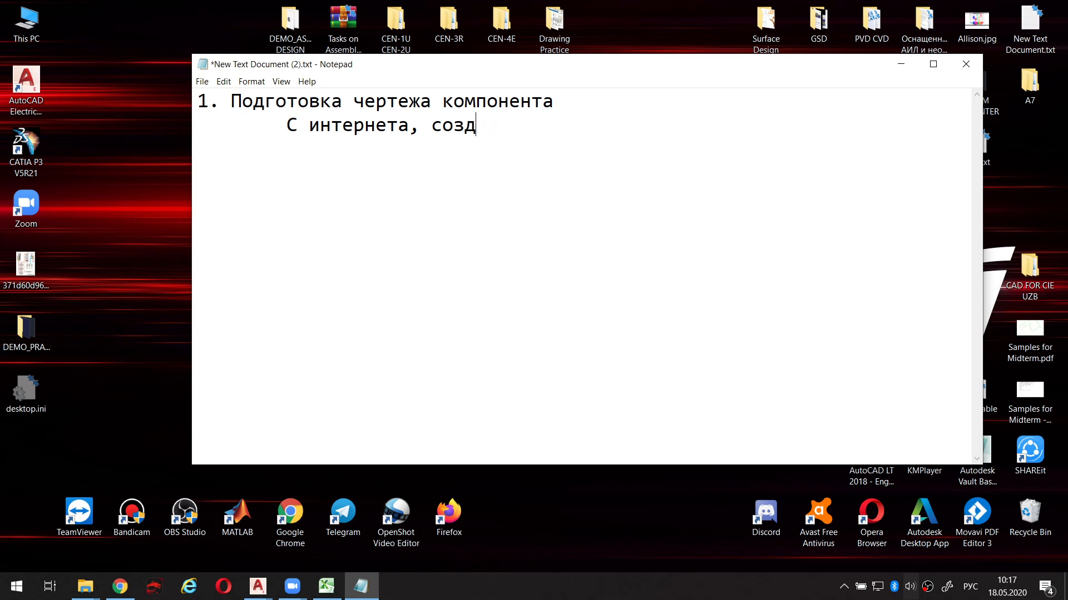
text(ание )
text(по )
text(изображ)
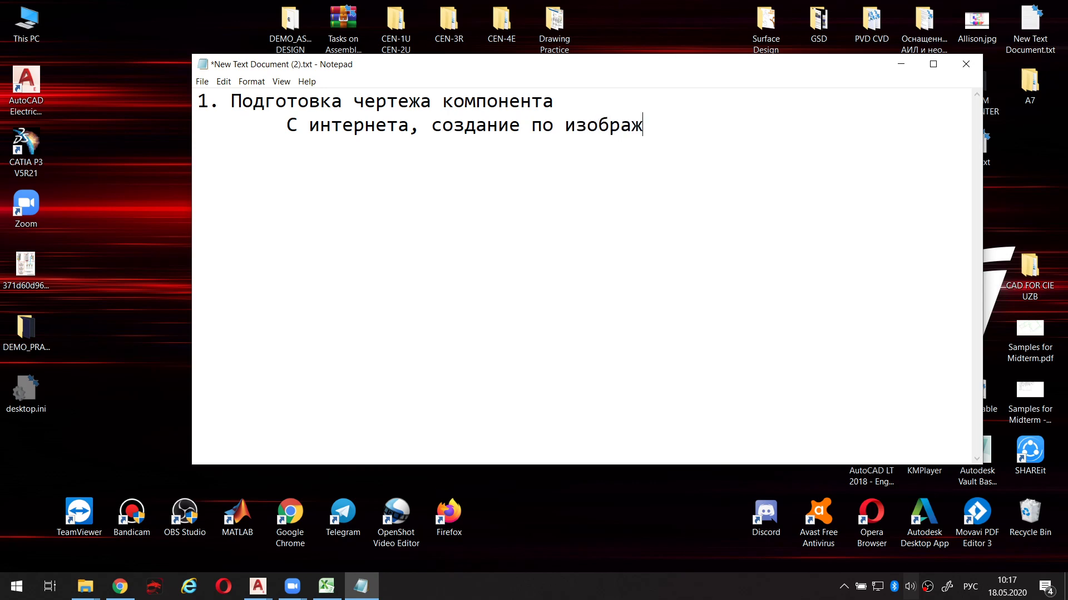
text(ению)
text( компонента)
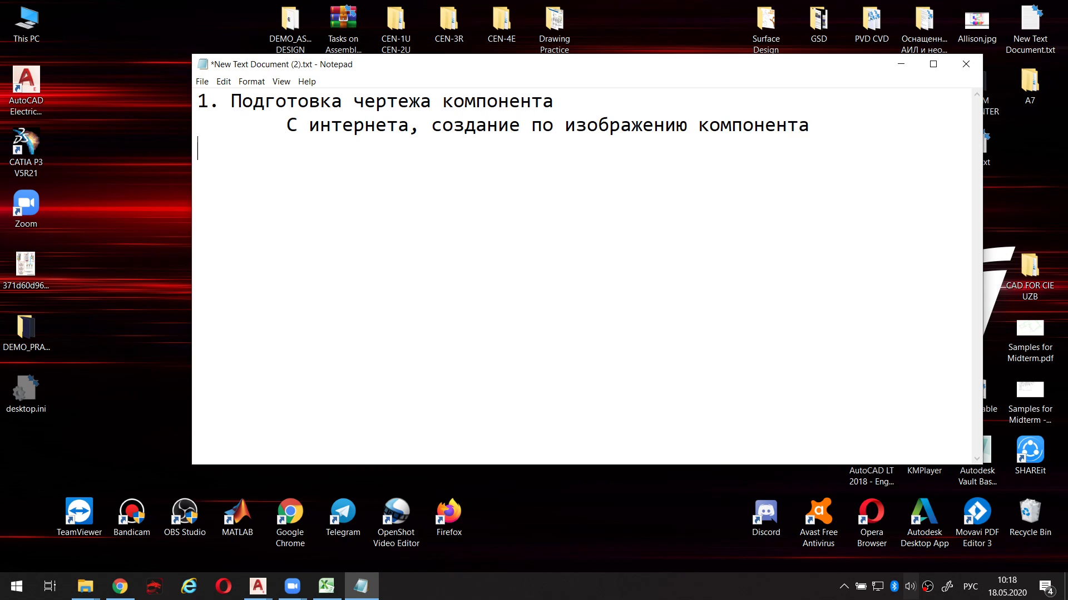
Begin step 2 with '2. Создание блока и сохранение' on a new line.
key(Return)
text(2ю)
key(BackSpace)
key(BackSpace)
text(. )
text(Создание б)
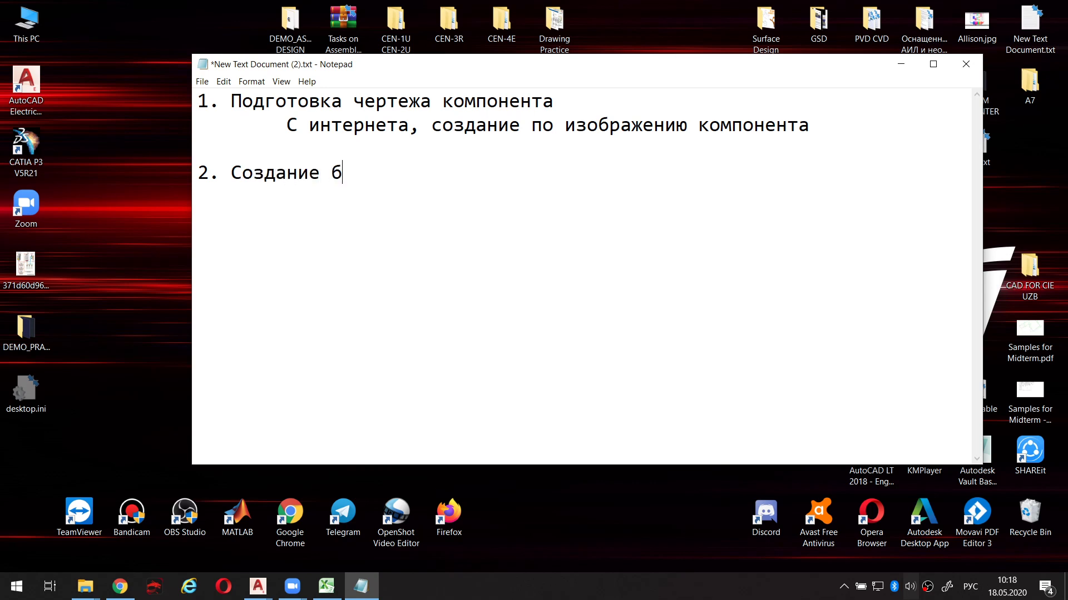
text(лока )
text(и сохранени)
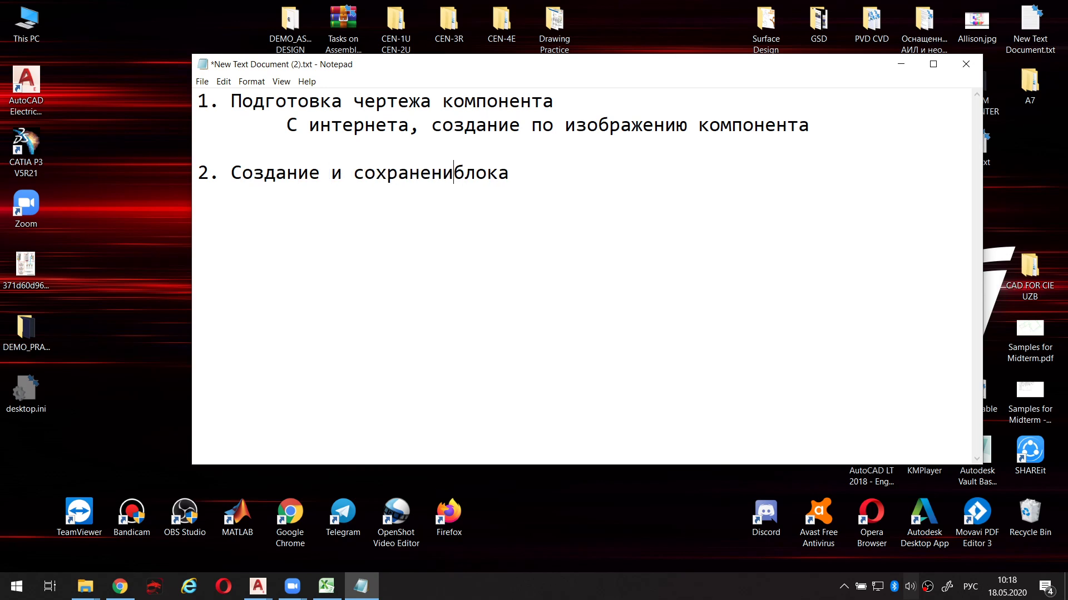
text(е)
End step 2 with 'компонента' and add step 3 'Привязка созданного блока к коталожному компоненту, что мы создали.'.
key(End)
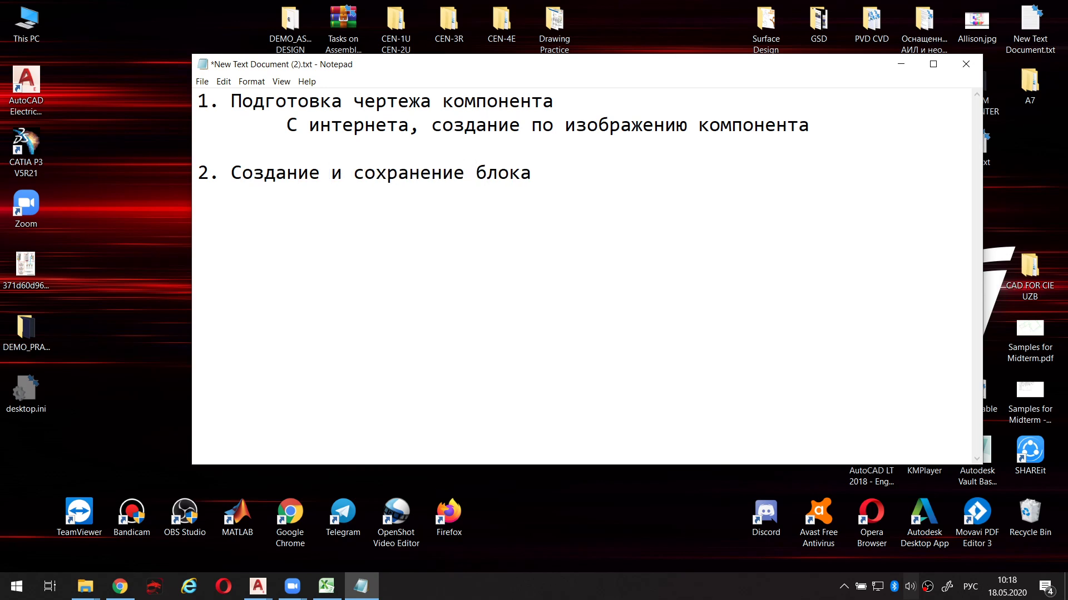
text(компонента )
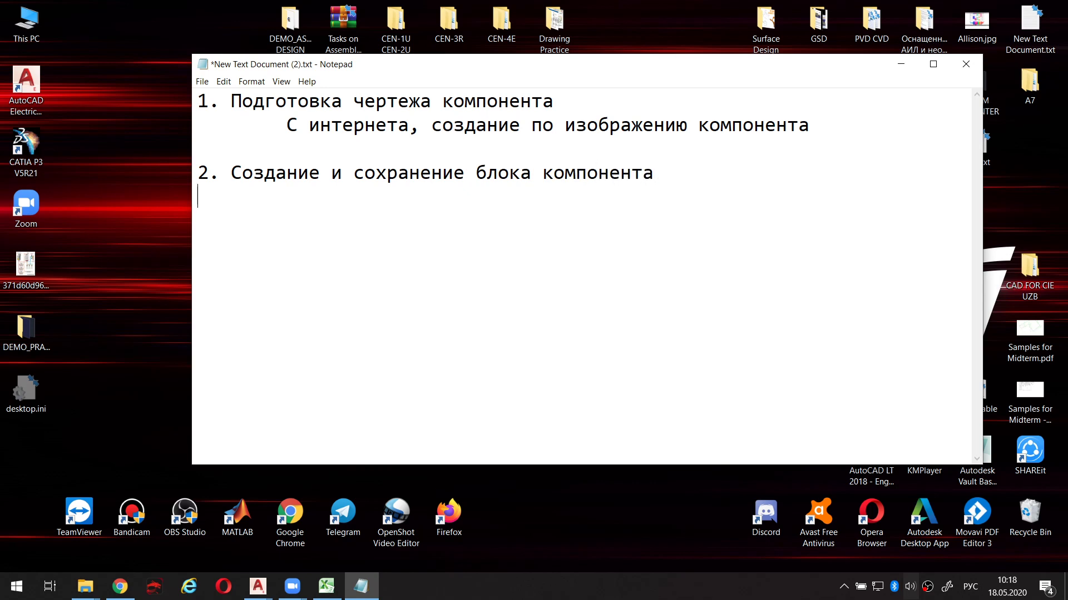
text(3. )
text(Привязка )
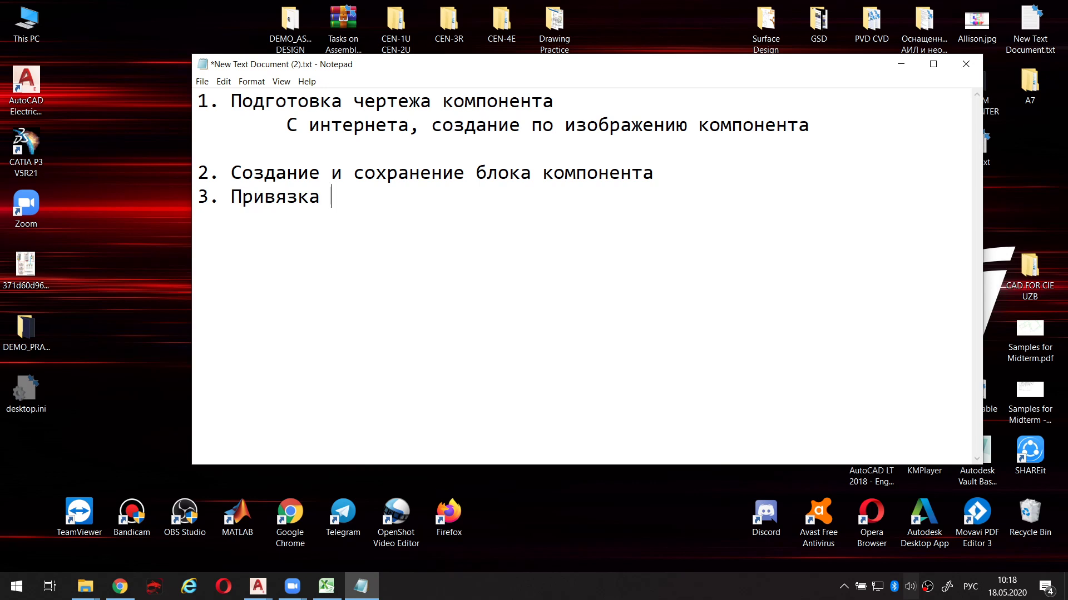
text(созданног)
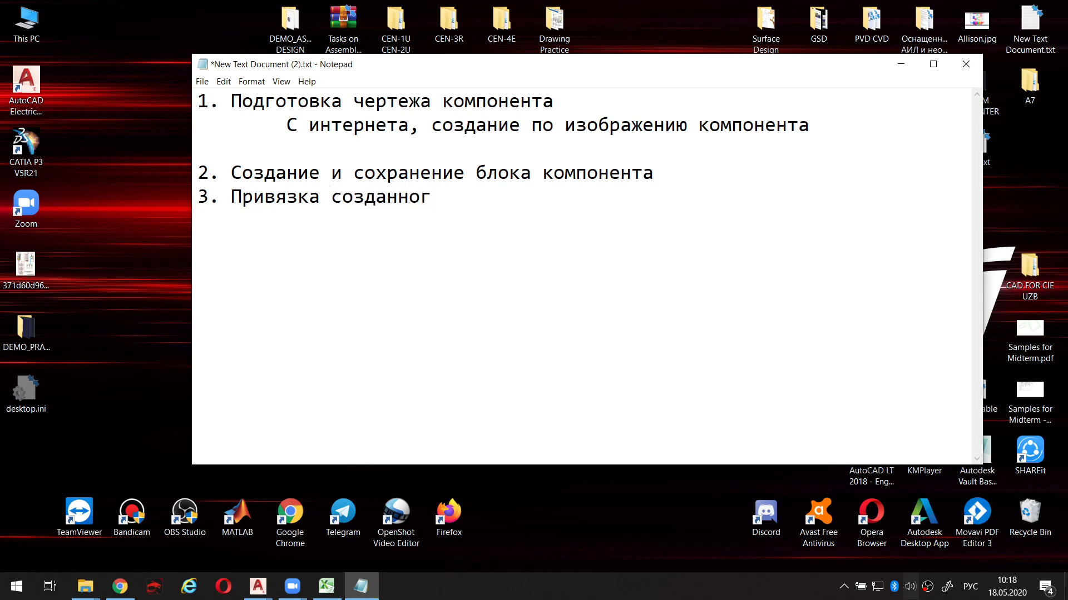
text(о блока к)
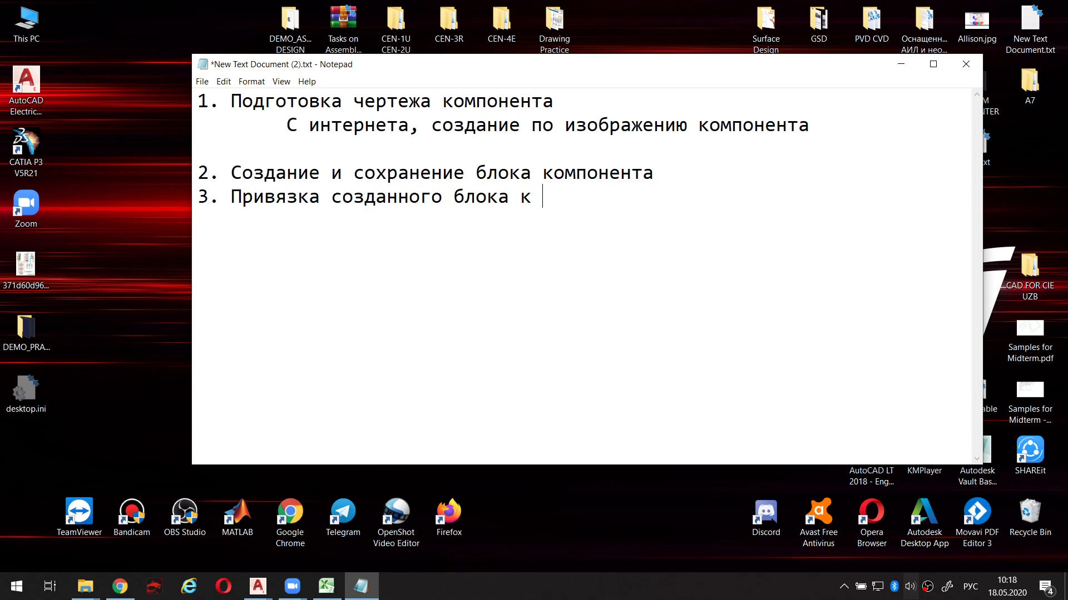
text(кота)
text(ложному ком)
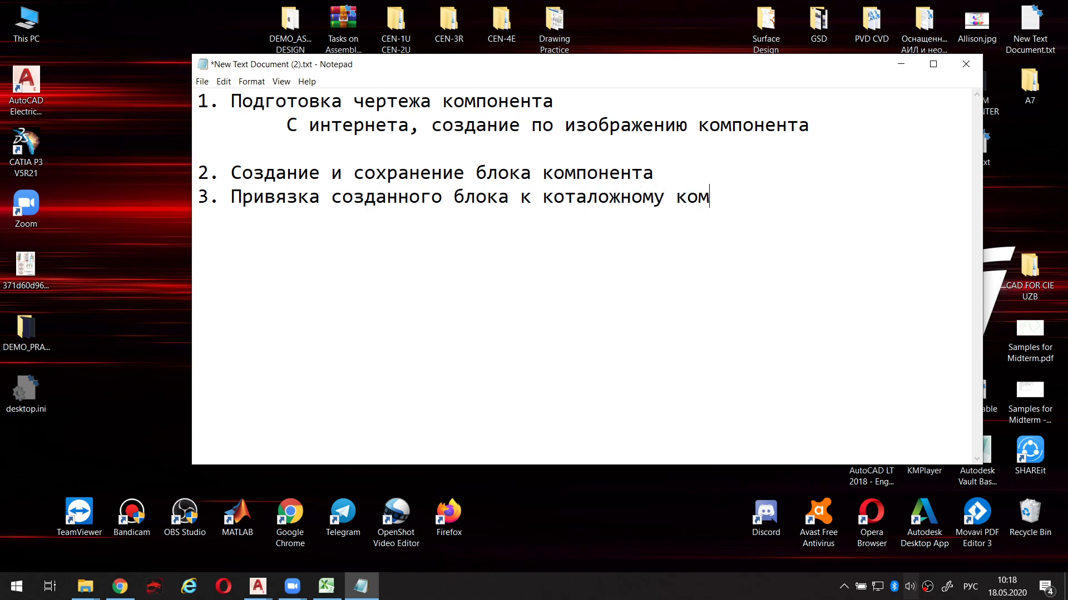
text(поненту)
text(, что мы )
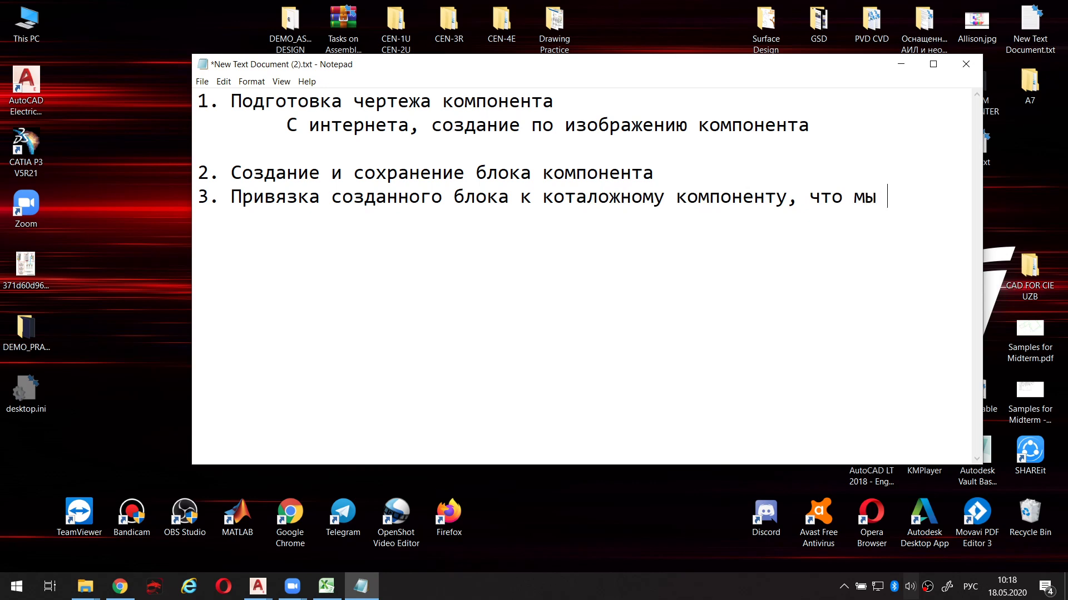
text(создали)
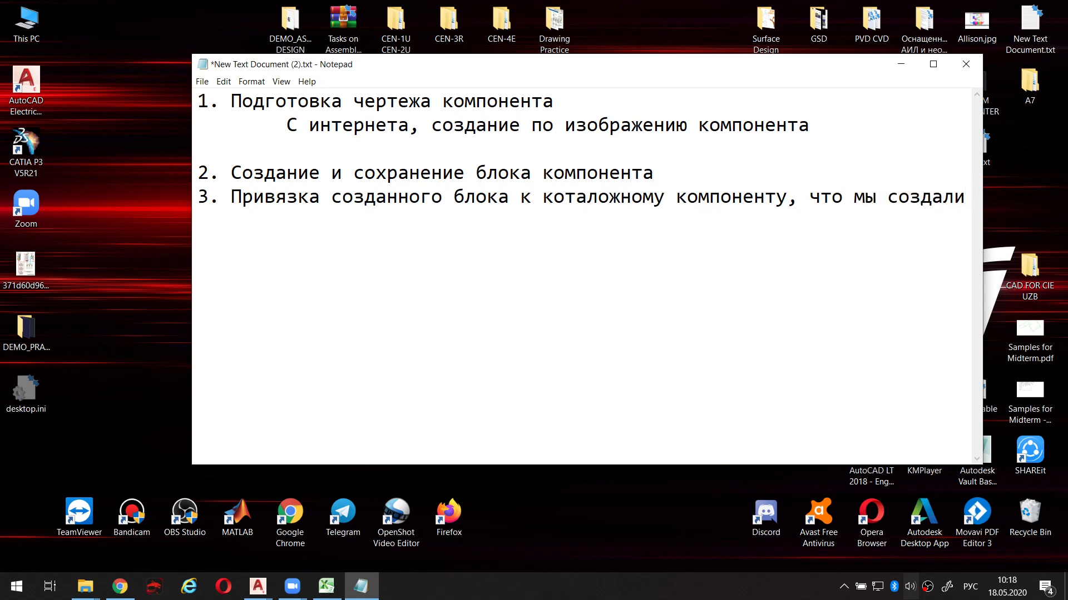
text(.)
key(Return)
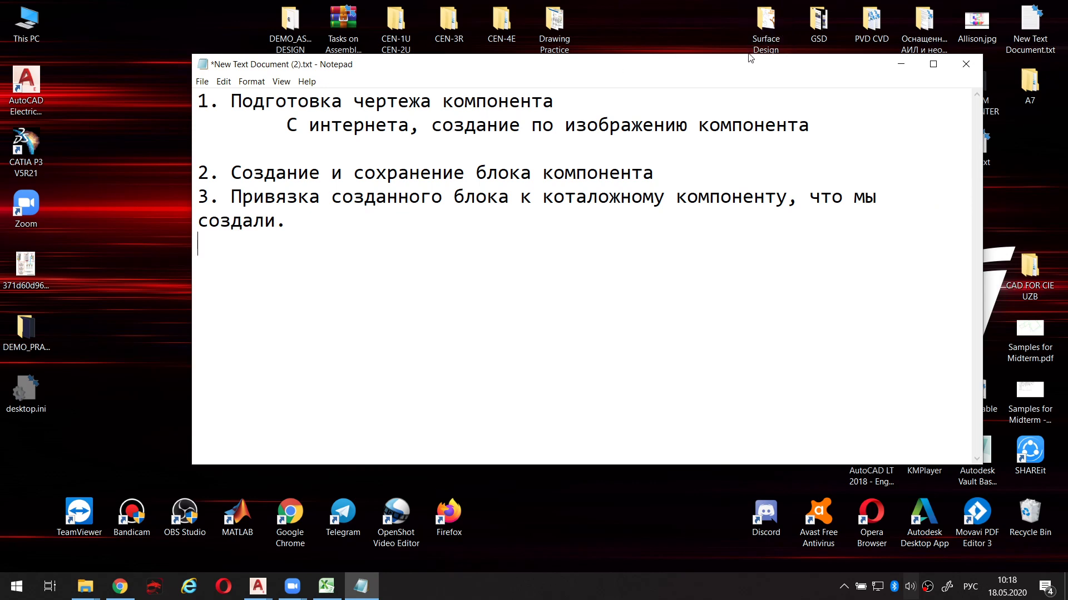
Move step 3's text to an indented sub-point а), lowercased and ending with a semicolon.
key(Up)
key(Right)
key(Right)
key(Right)
key(Return)
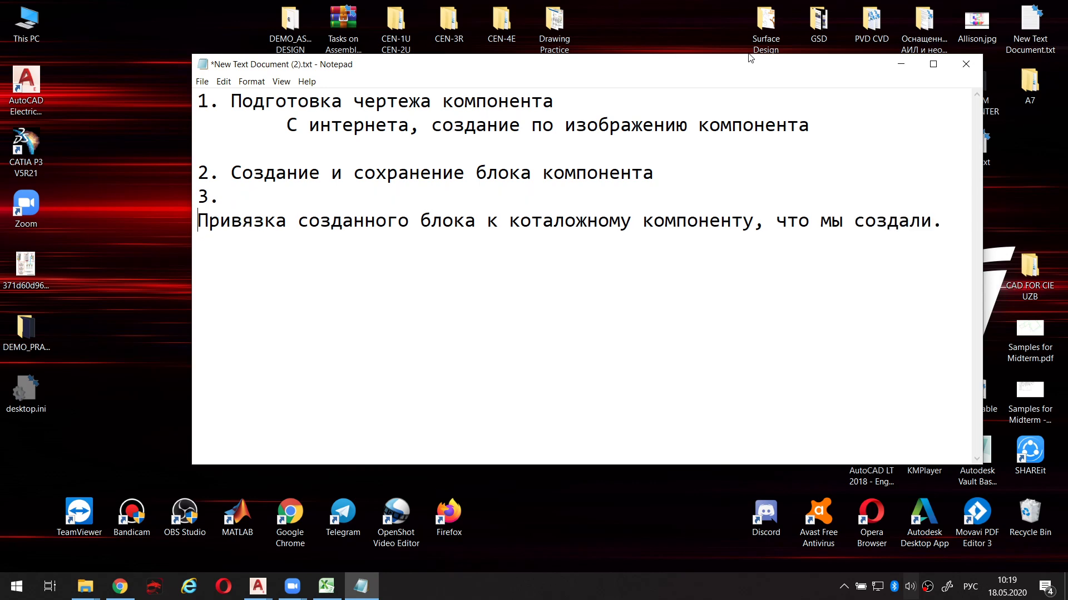
key(Tab)
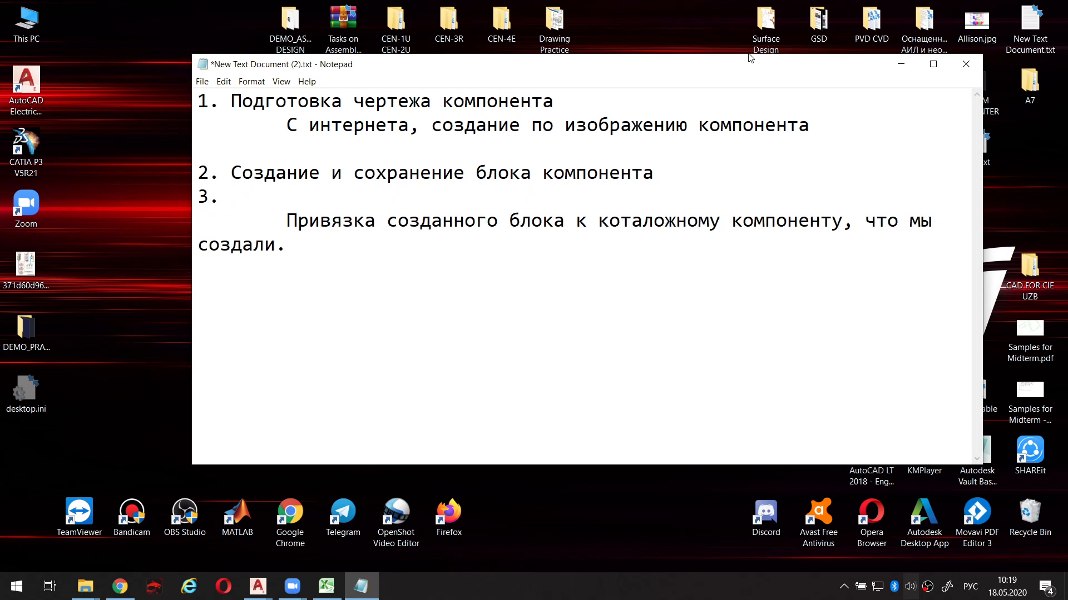
text(а))
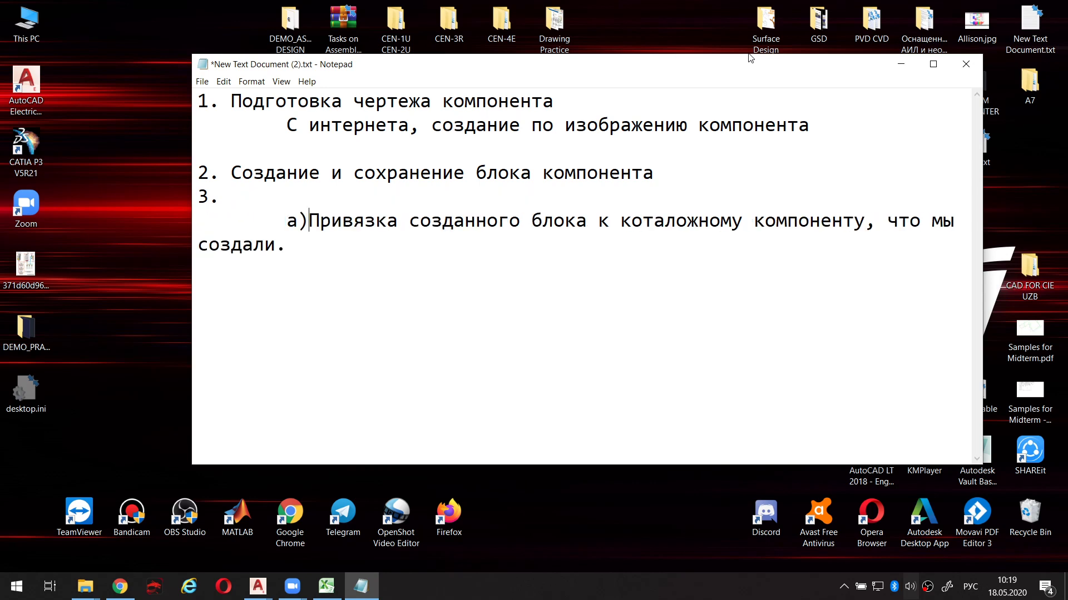
key(Down)
key(Down)
key(Up)
key(Up)
key(Right)
key(Right)
key(Right)
key(shift+Right)
text(п)
key(ctrl+End)
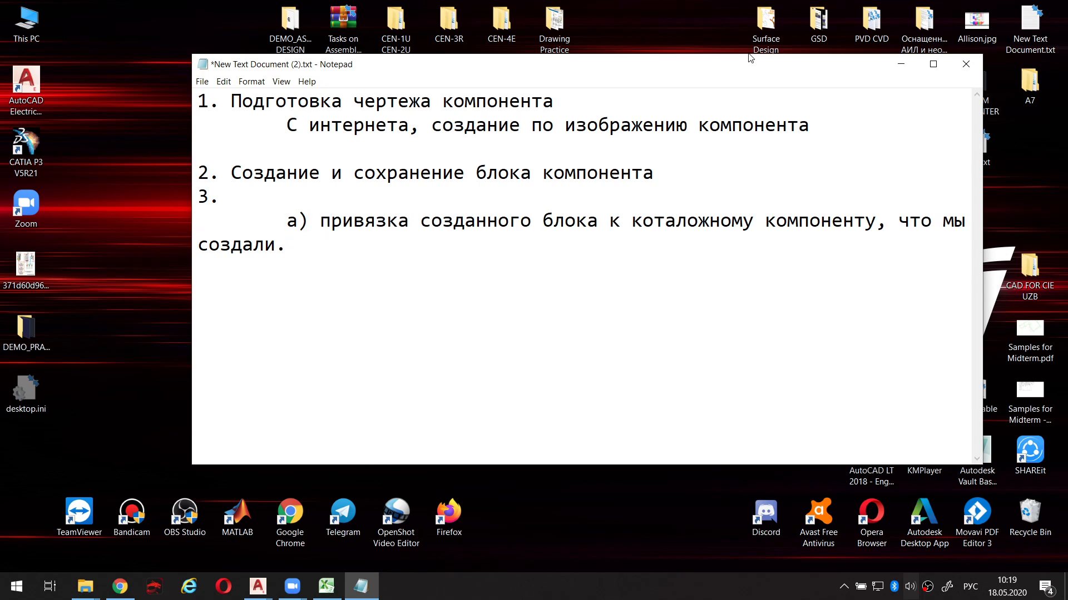
key(BackSpace)
text(;)
Add indented sub-point 'б) установка монтажного вида в ручную.' and save the notes.
key(Return)
key(Tab)
text(ь))
key(BackSpace)
key(BackSpace)
text(б) )
text(установка)
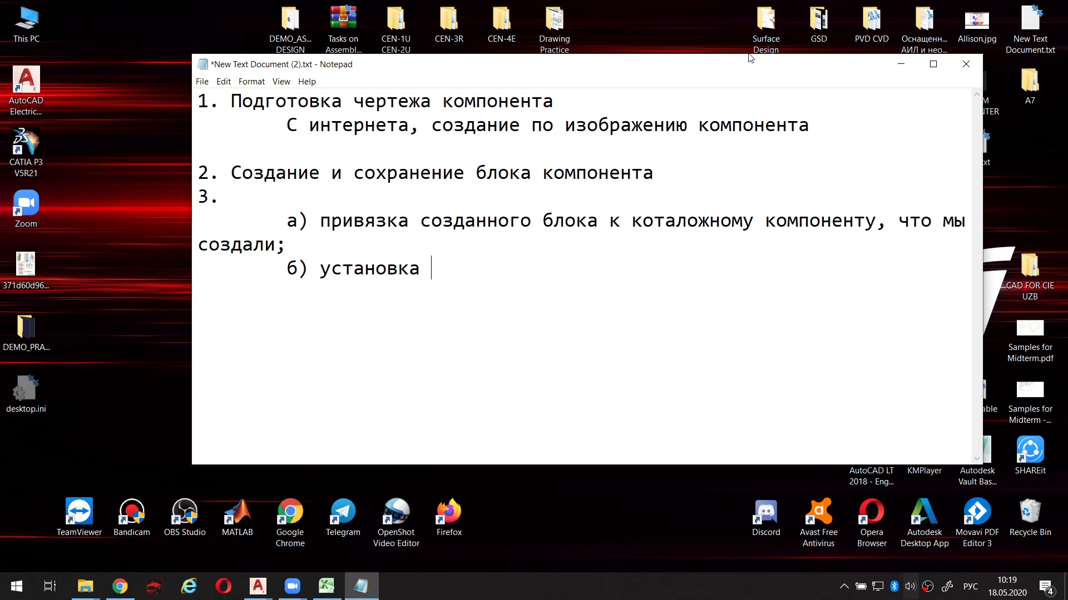
text(монт)
text(ажного ви)
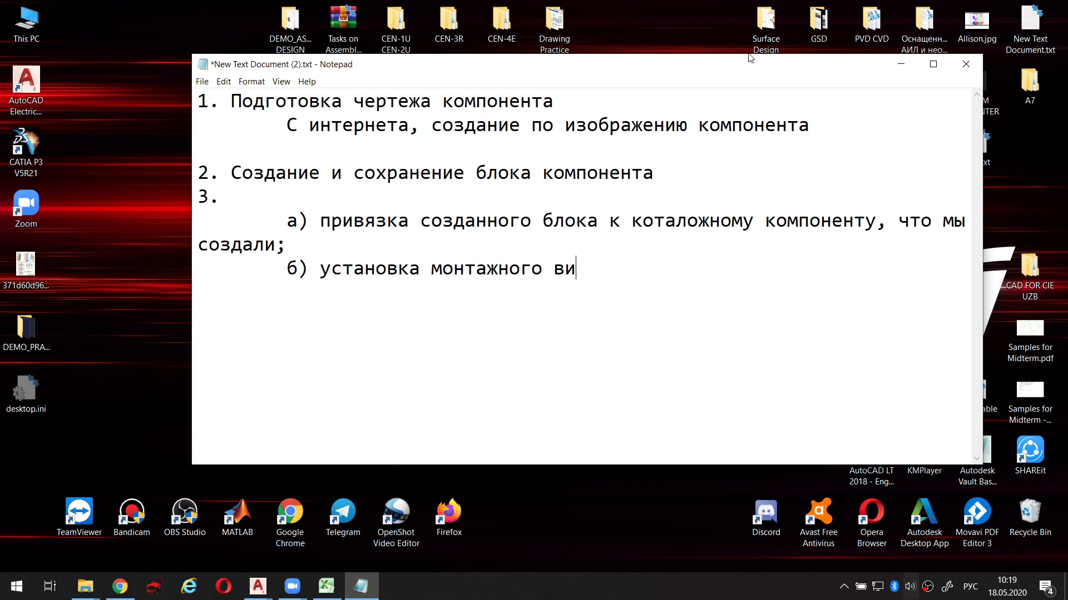
text(да в )
text(ручную)
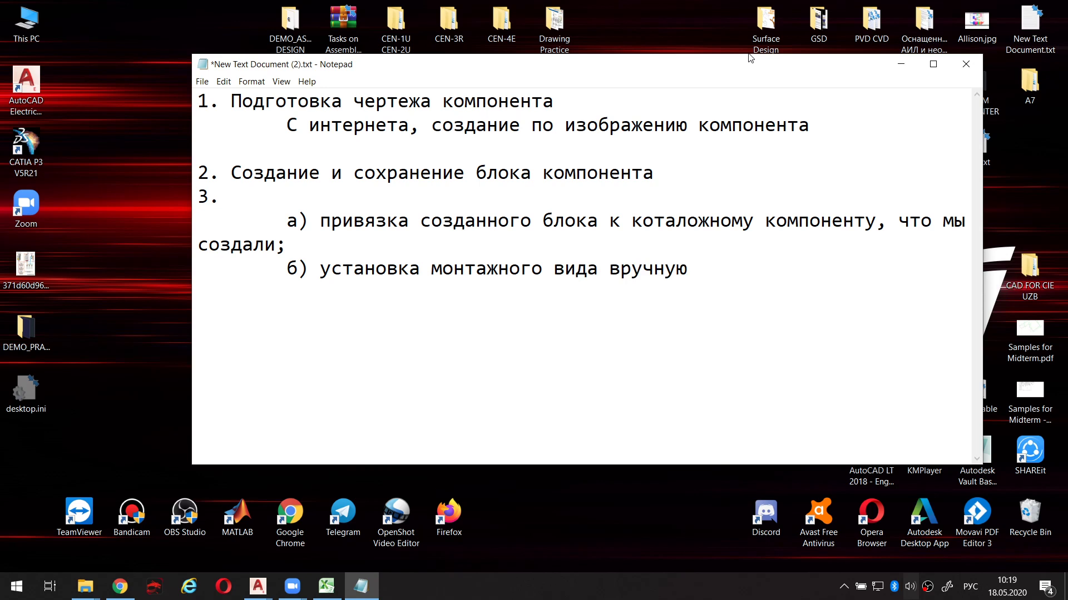
text(.)
key(ctrl+s)
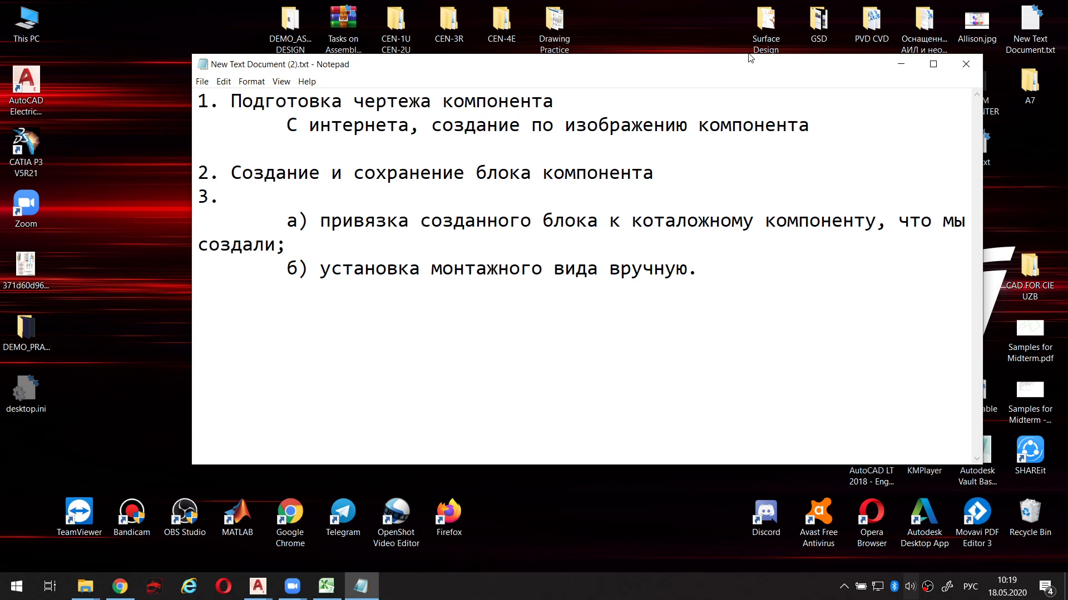
key(ctrl+shift+1)
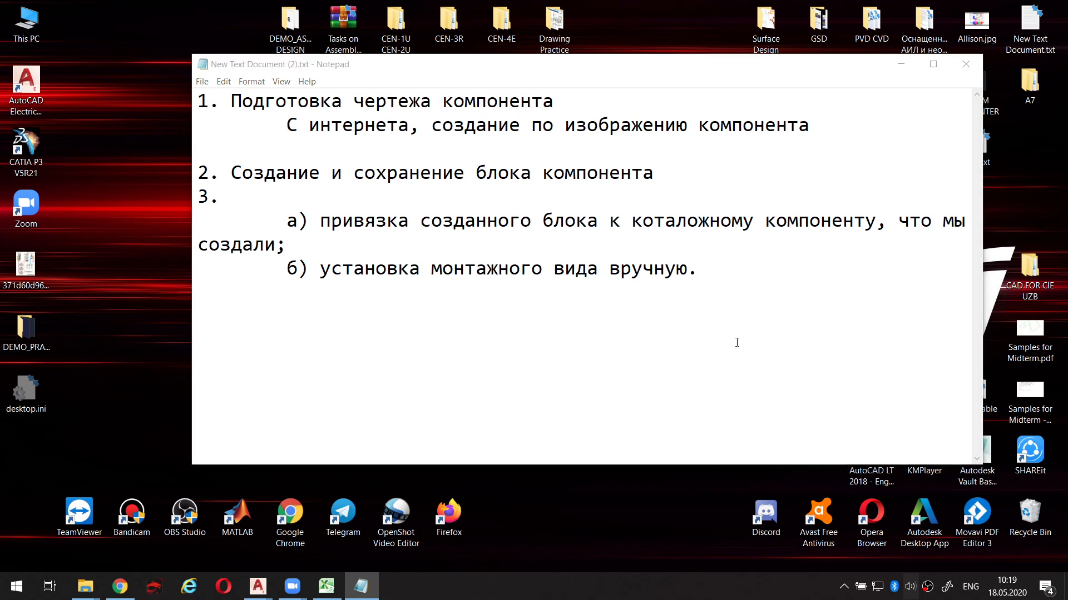
mouse_move(718, 329)
mouse_down()
mouse_move(277, 321)
mouse_move(159, 136)
mouse_move(551, 86)
mouse_move(917, 143)
mouse_move(960, 295)
mouse_move(720, 350)
mouse_move(684, 328)
mouse_up()
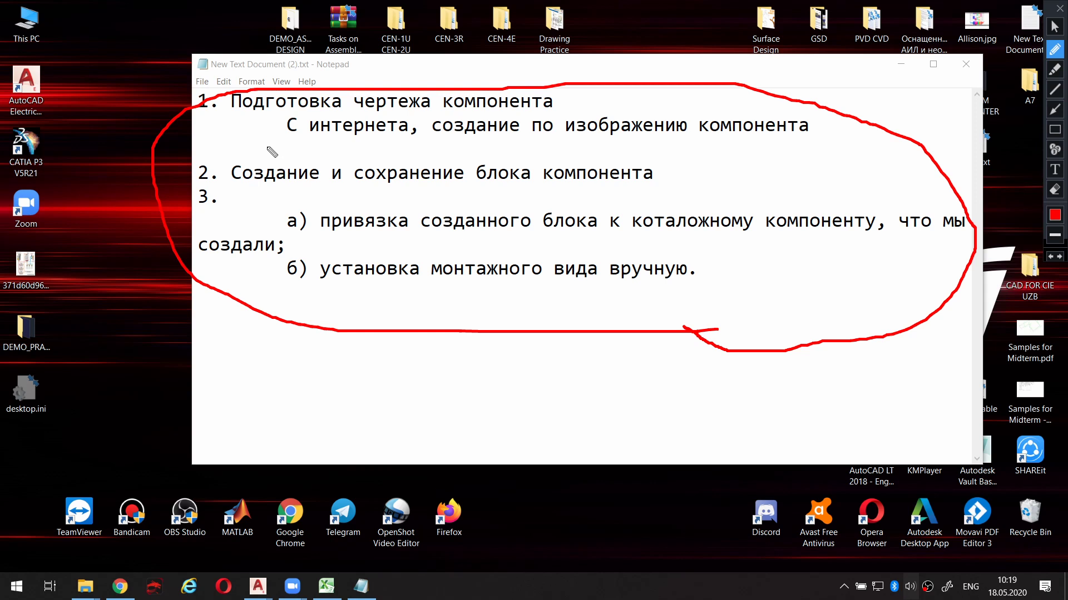
key(ctrl+shift+c)
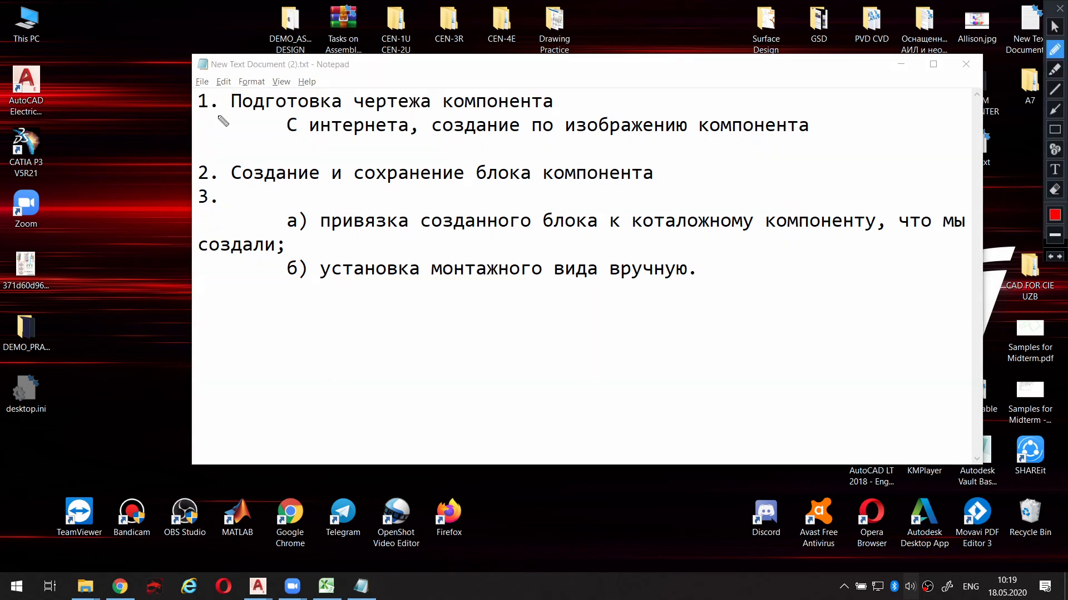
key(Escape)
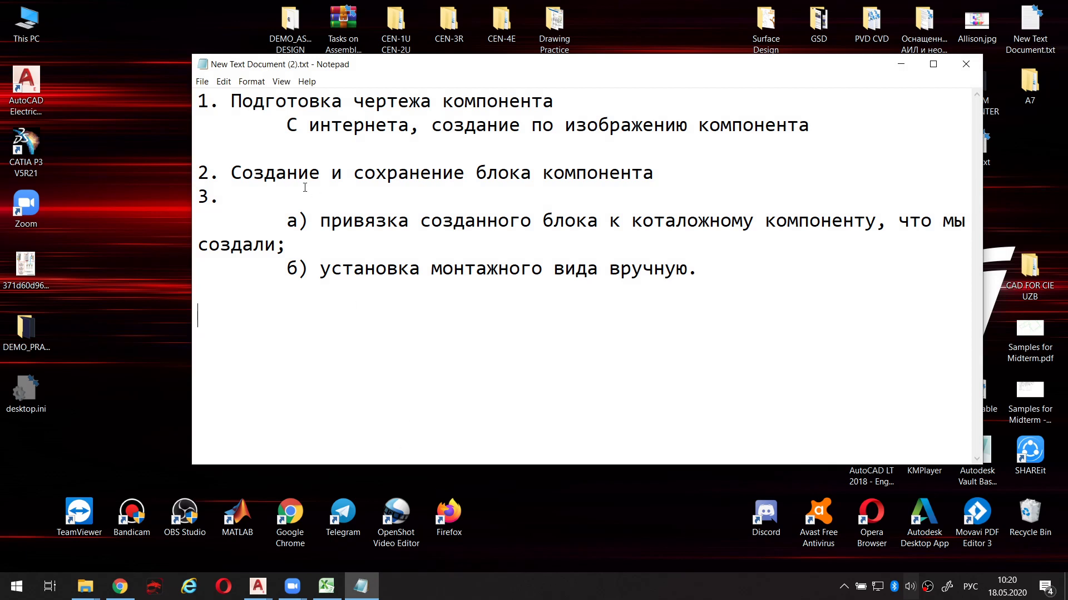
key(ctrl+shift+1)
drag(234, 114, 542, 122)
key(ctrl+shift+1)
key(ctrl+shift+1)
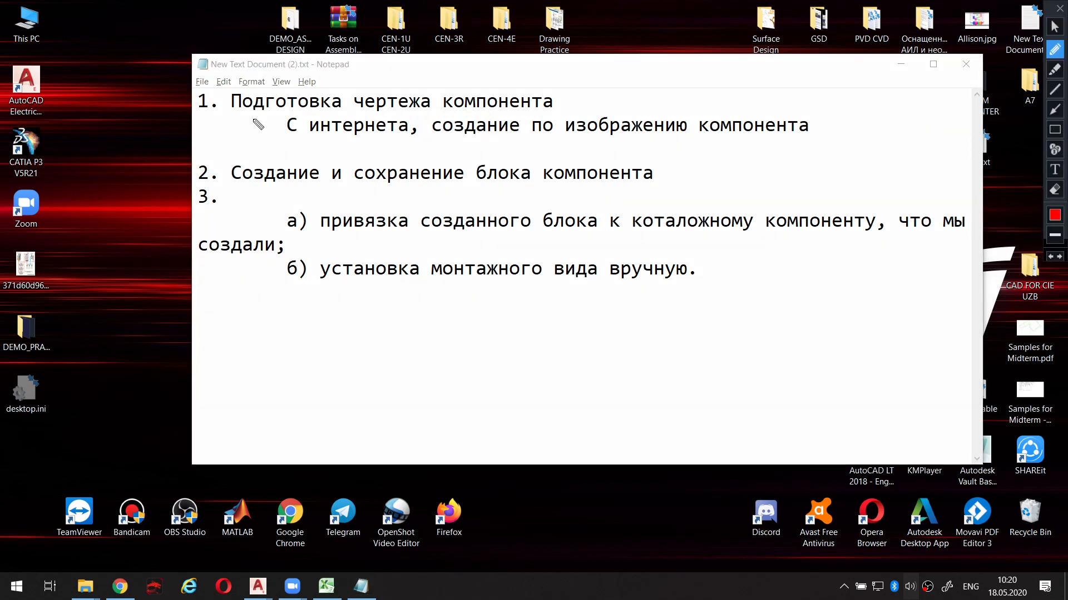
drag(229, 111, 445, 113)
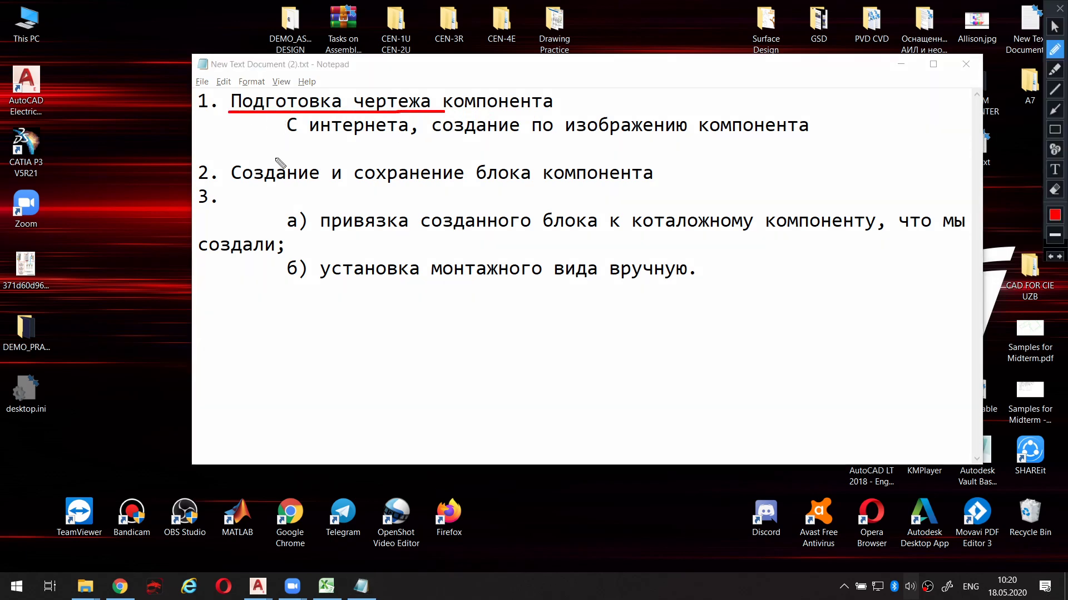
key(ctrl+shift+1)
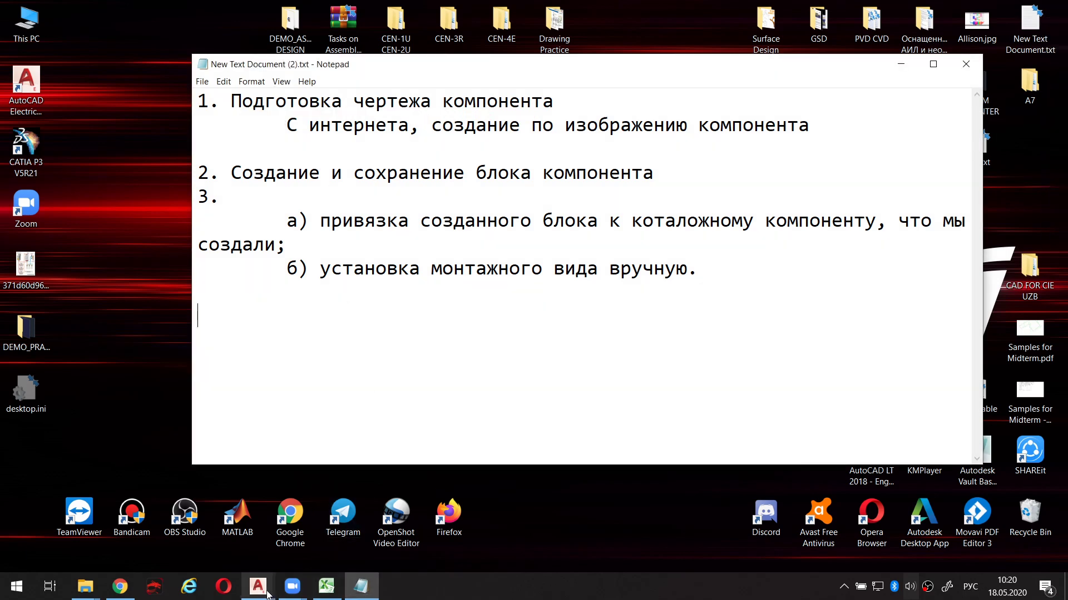
Close the 002 and FAN drawings without saving changes.
click(257, 586)
click(298, 542)
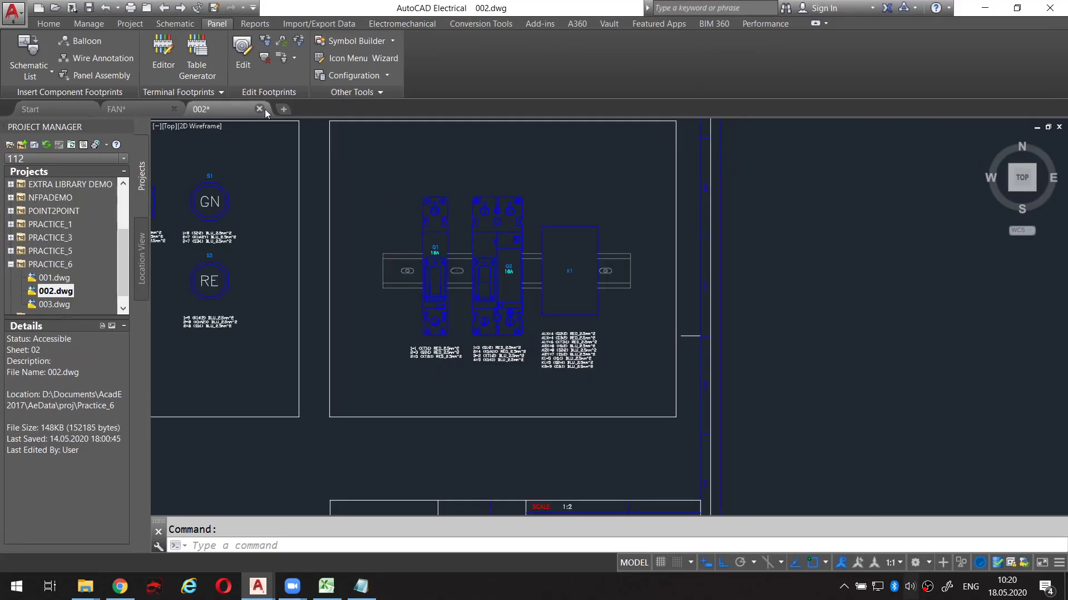
click(264, 109)
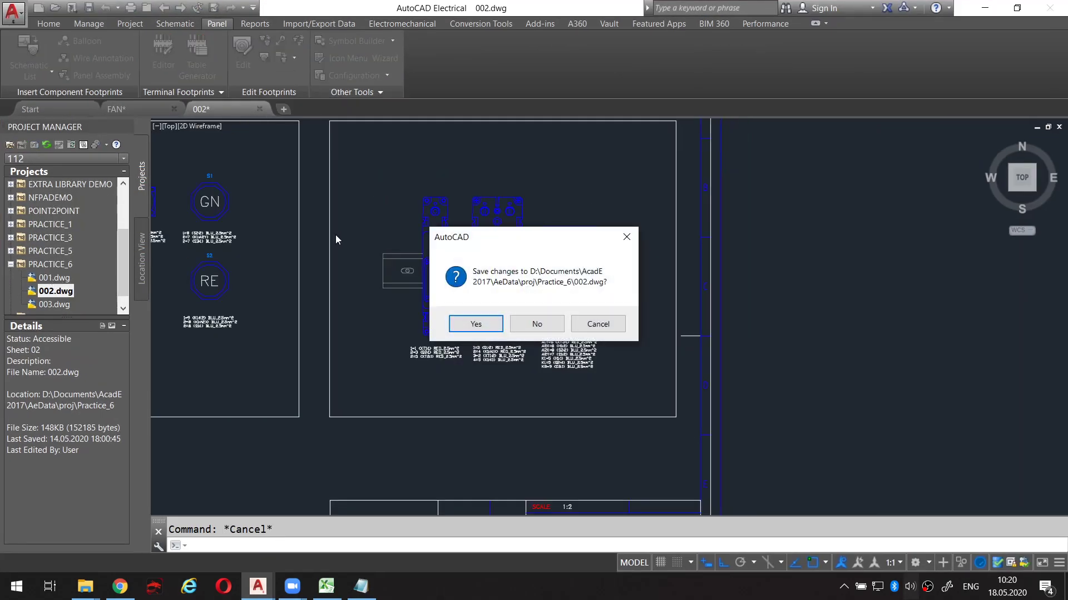
click(521, 324)
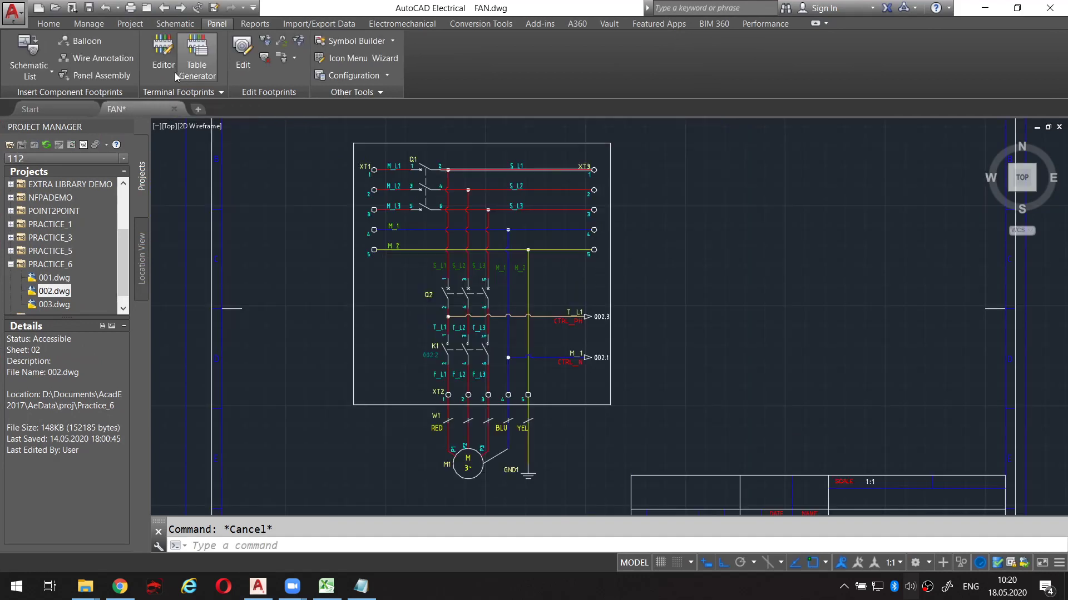
click(174, 110)
click(535, 325)
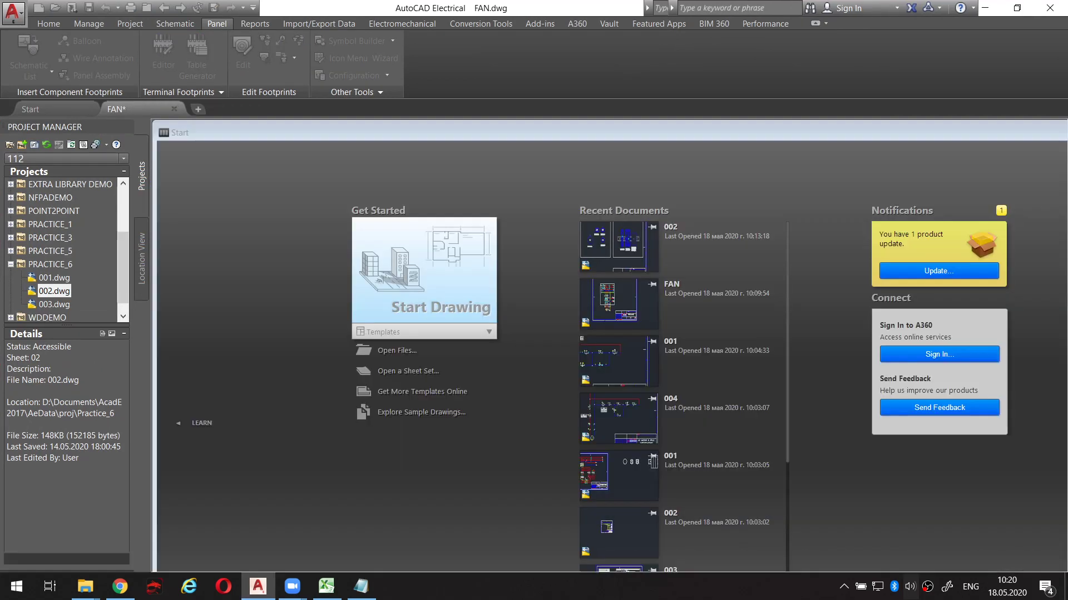
Activate the PRACTICE_6 project and open its 002.dwg drawing.
click(49, 264)
right_click(49, 264)
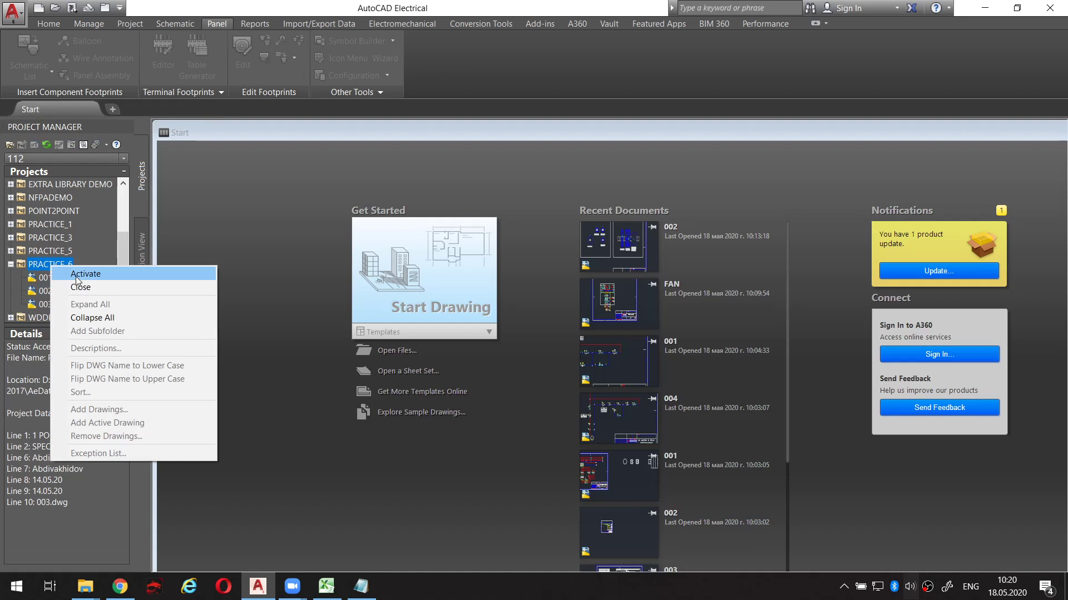
click(78, 272)
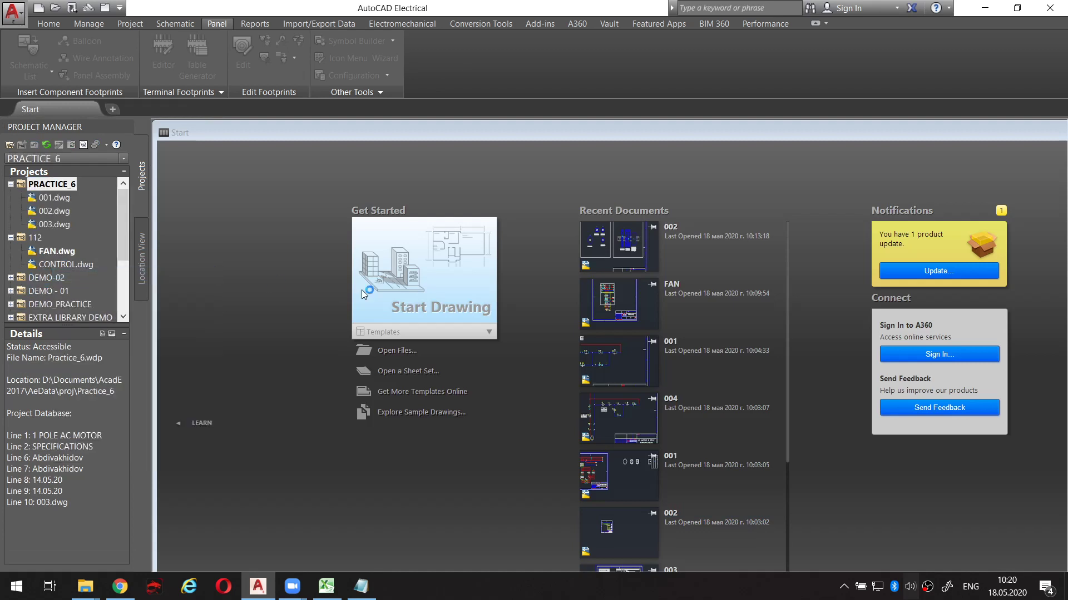
double_click(58, 209)
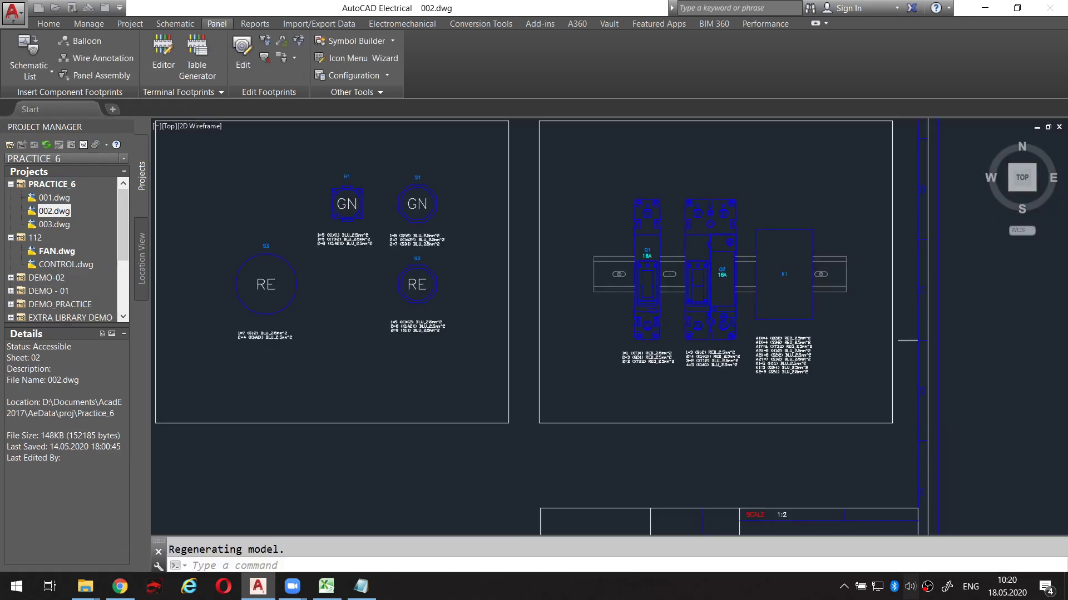
scroll(528, 257, up, 2)
scroll(585, 244, up, 2)
scroll(584, 243, down, 5)
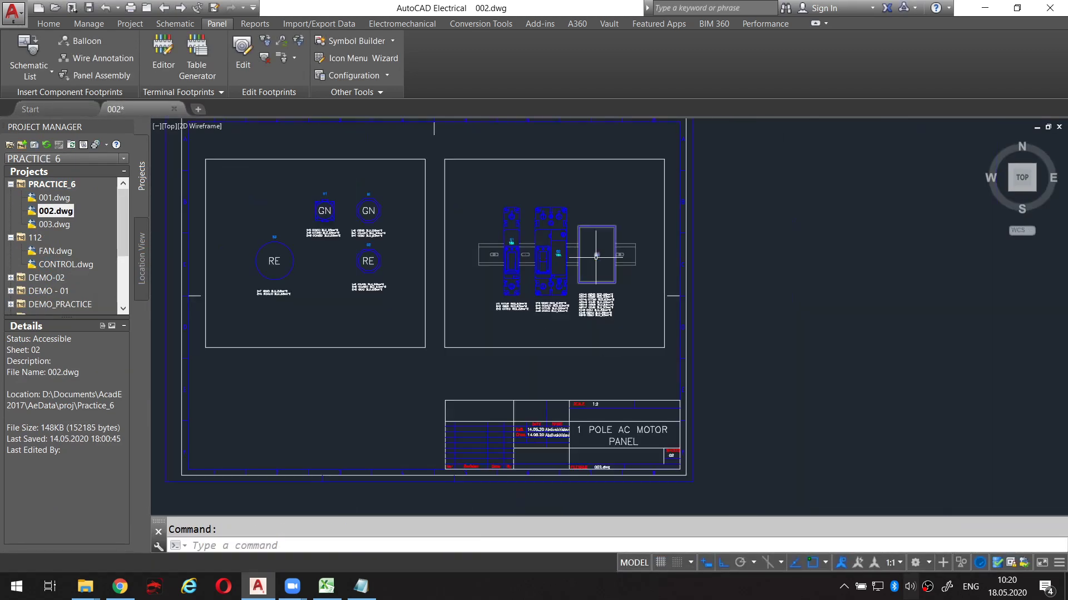
middle_drag(544, 289, 496, 243)
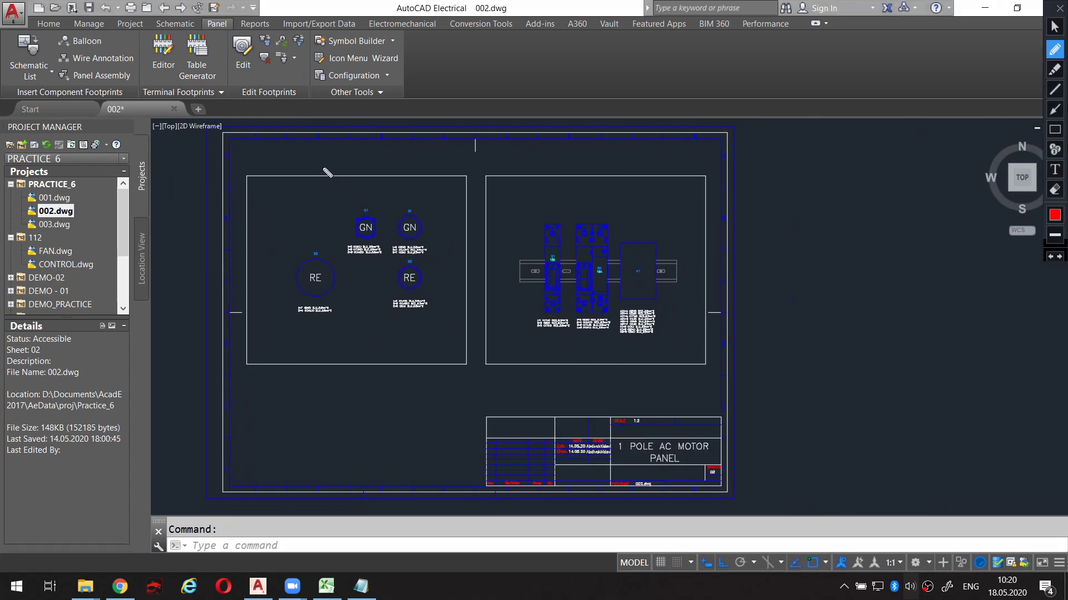
mouse_move(279, 157)
mouse_down()
mouse_move(203, 208)
mouse_move(317, 389)
mouse_move(702, 394)
mouse_move(754, 236)
mouse_move(708, 181)
mouse_move(405, 148)
mouse_move(278, 160)
mouse_up()
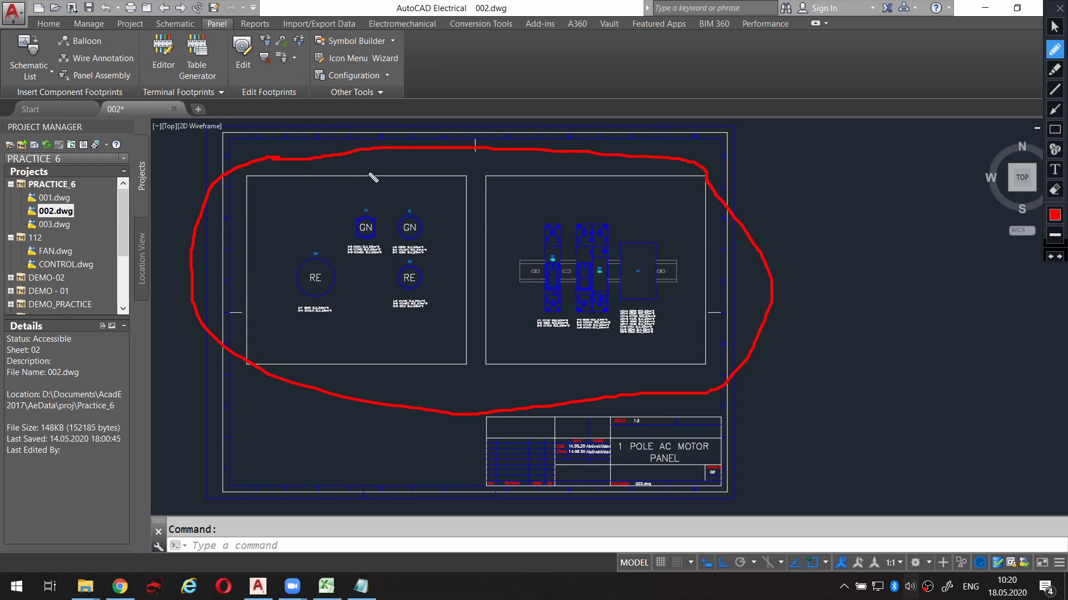
key(Escape)
key(alt)
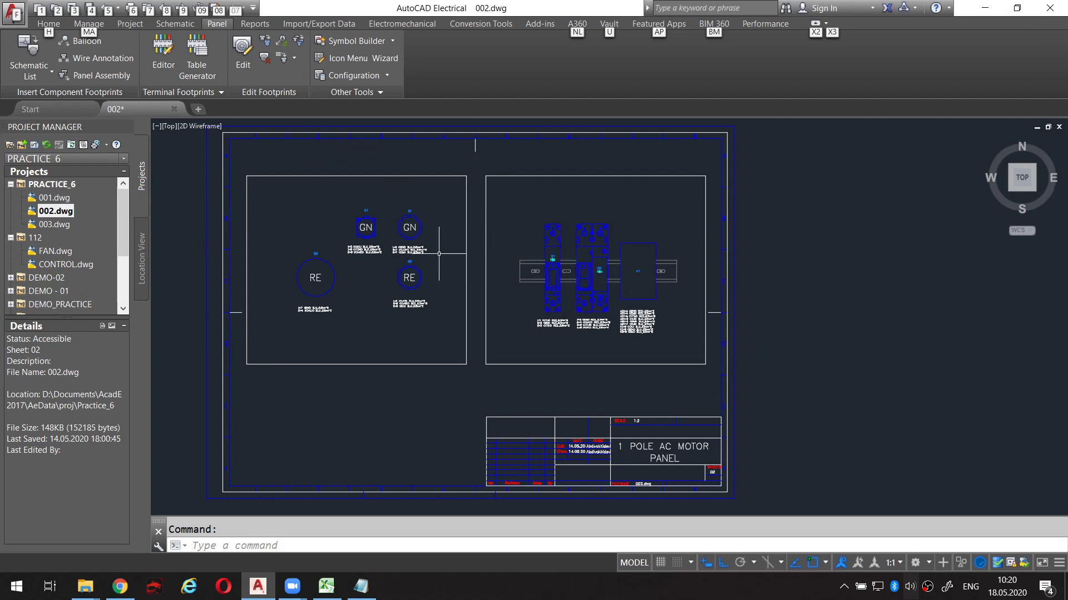
scroll(360, 240, up, 2)
scroll(364, 256, up, 2)
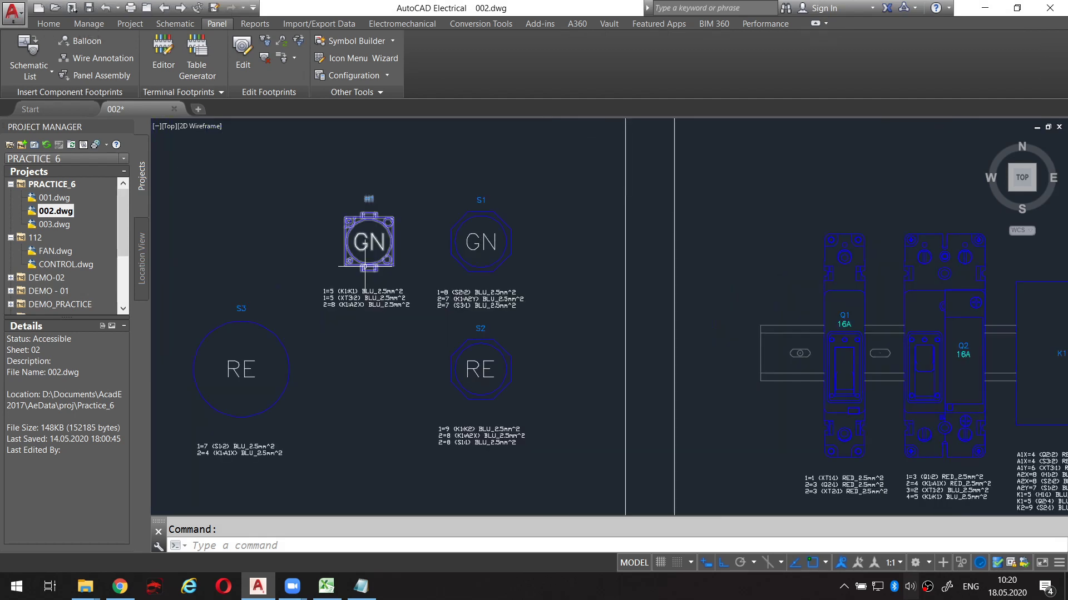
middle_drag(365, 267, 371, 290)
key(ctrl+alt+p)
mouse_move(394, 214)
mouse_down()
mouse_move(334, 236)
mouse_move(401, 219)
mouse_up()
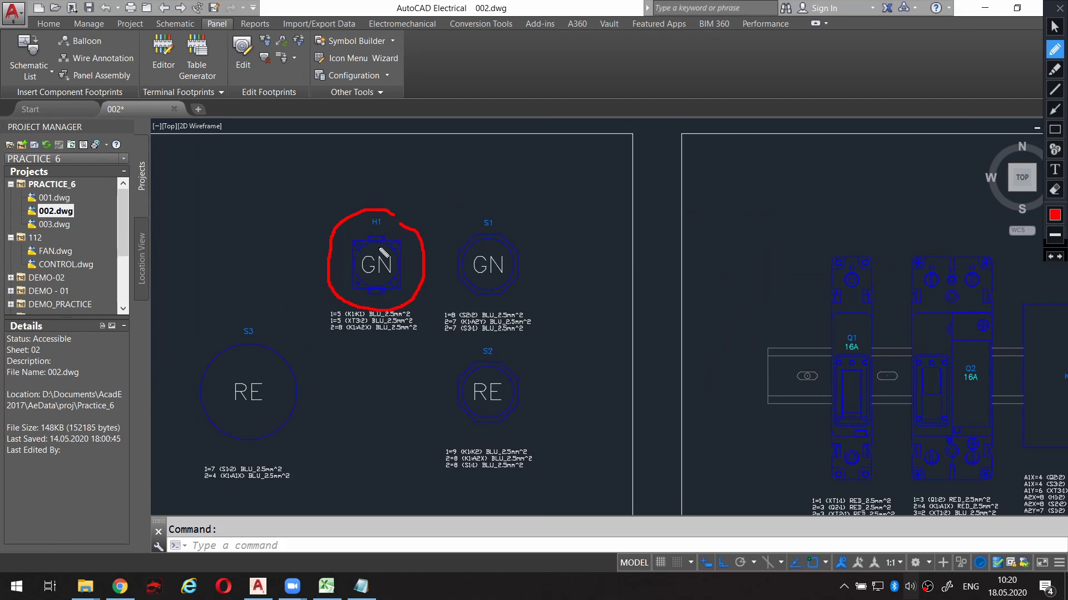
drag(359, 280, 392, 279)
key(ctrl+alt+p)
key(ctrl+alt+p)
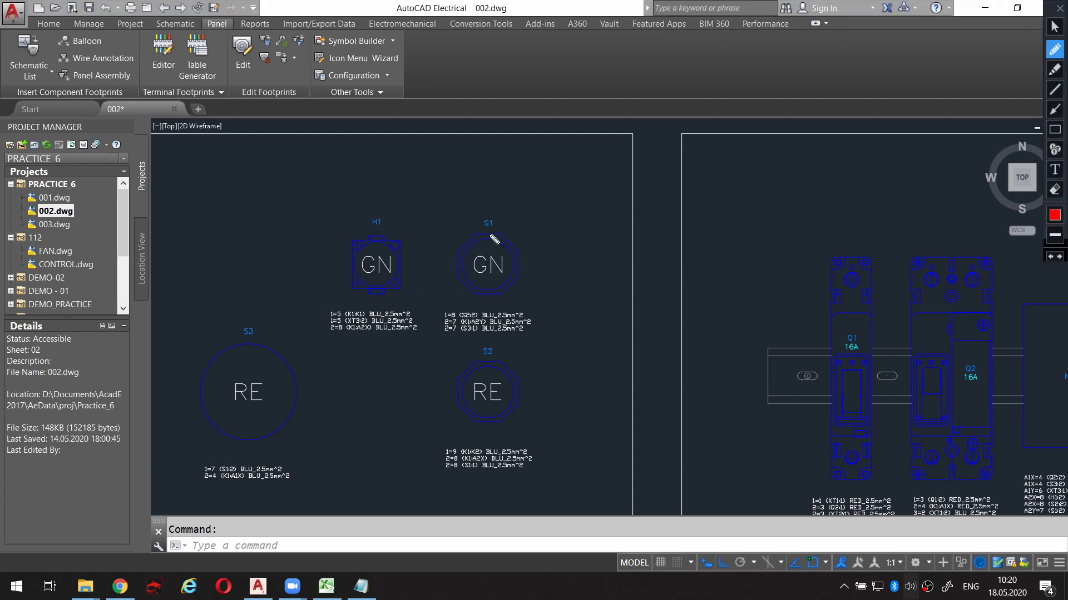
mouse_move(496, 209)
mouse_down()
mouse_move(508, 304)
mouse_move(544, 225)
mouse_up()
key(ctrl+alt+p)
key(ctrl+alt+p)
mouse_move(502, 343)
mouse_down()
mouse_move(459, 345)
mouse_move(502, 344)
mouse_up()
drag(481, 400, 475, 406)
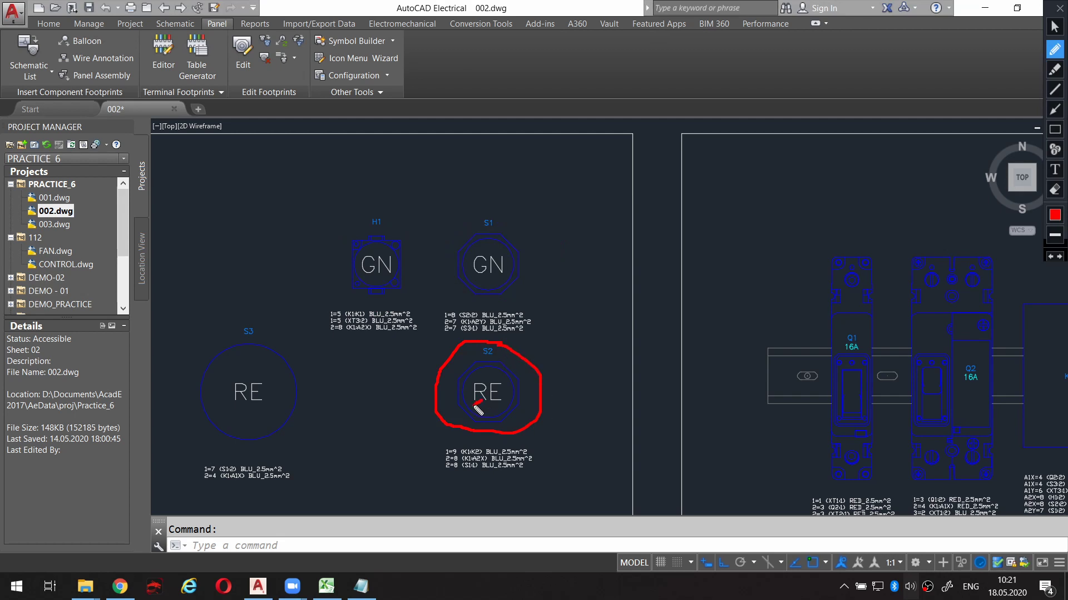
key(ctrl+alt+p)
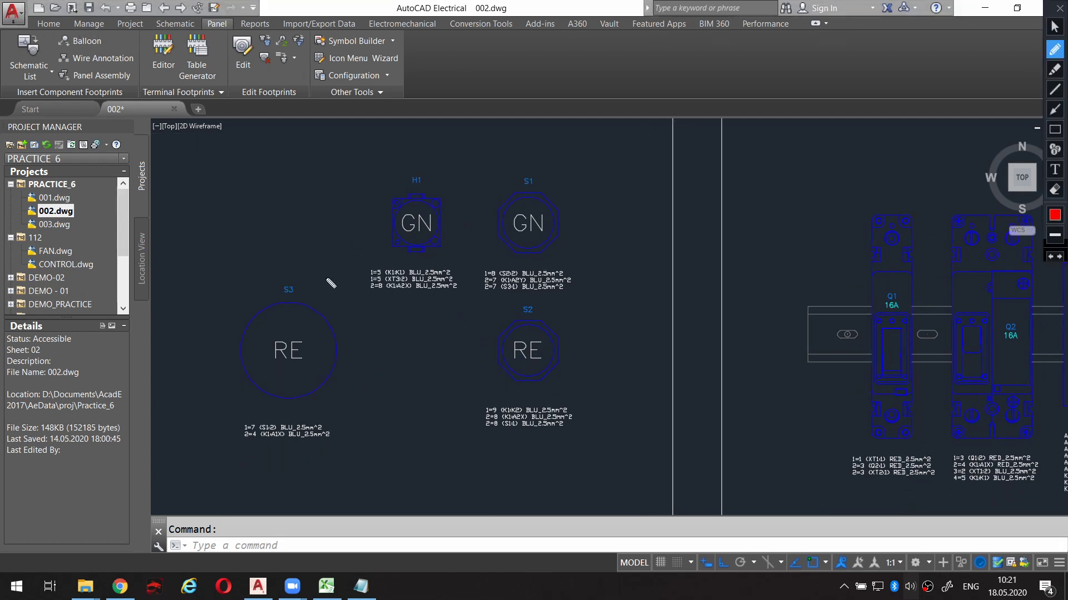
drag(327, 276, 255, 280)
mouse_move(224, 339)
mouse_down()
mouse_move(253, 414)
mouse_move(362, 393)
mouse_move(336, 278)
mouse_up()
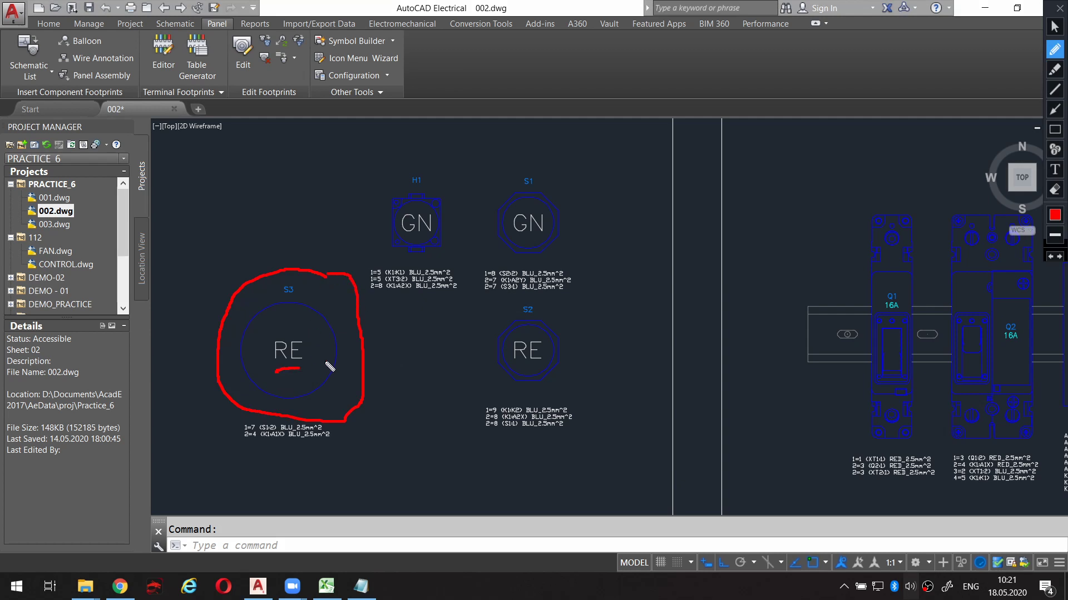
key(ctrl+shift+c)
mouse_move(257, 327)
mouse_down()
mouse_move(281, 406)
mouse_move(336, 334)
mouse_move(284, 306)
mouse_up()
key(ctrl+shift+c)
scroll(357, 348, down, 4)
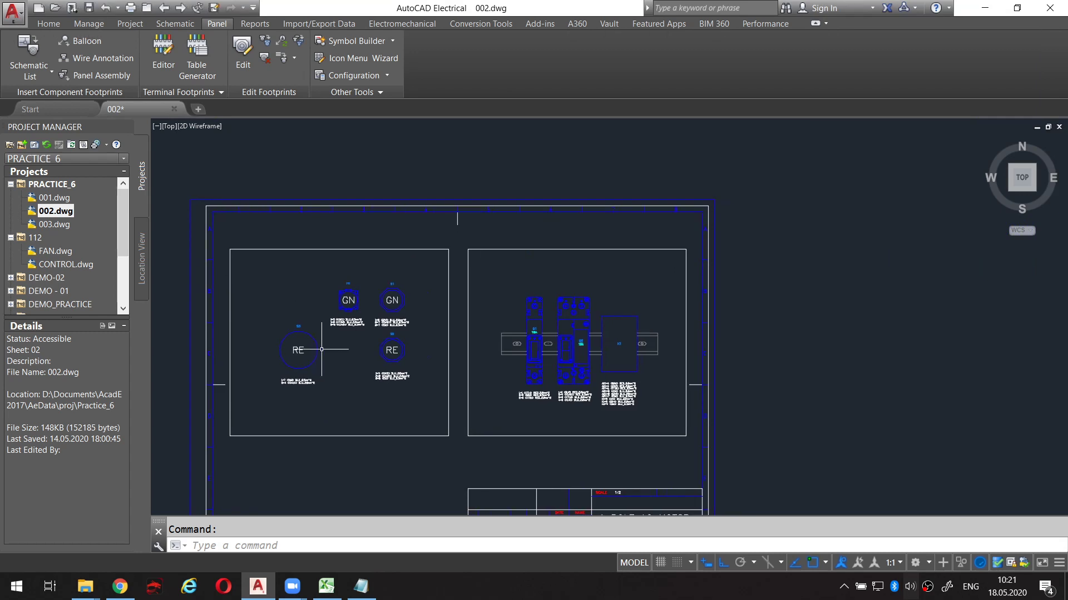
scroll(356, 347, up, 5)
scroll(310, 350, up, 1)
scroll(220, 251, down, 4)
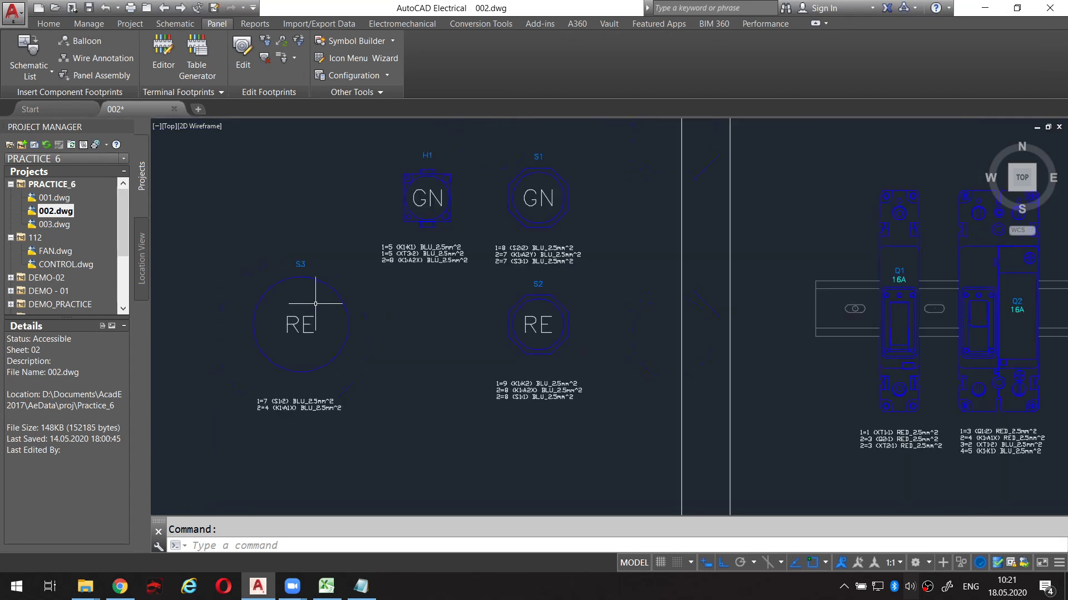
scroll(306, 256, down, 4)
scroll(353, 296, up, 2)
middle_drag(352, 295, 321, 298)
scroll(311, 292, up, 2)
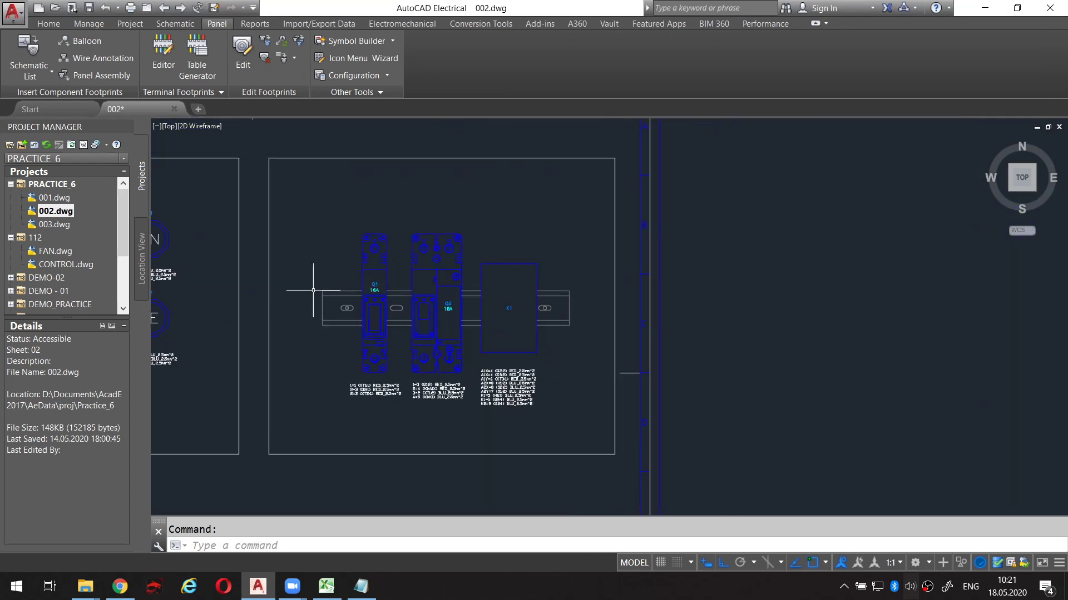
scroll(479, 292, down, 2)
scroll(426, 300, up, 2)
scroll(426, 301, down, 4)
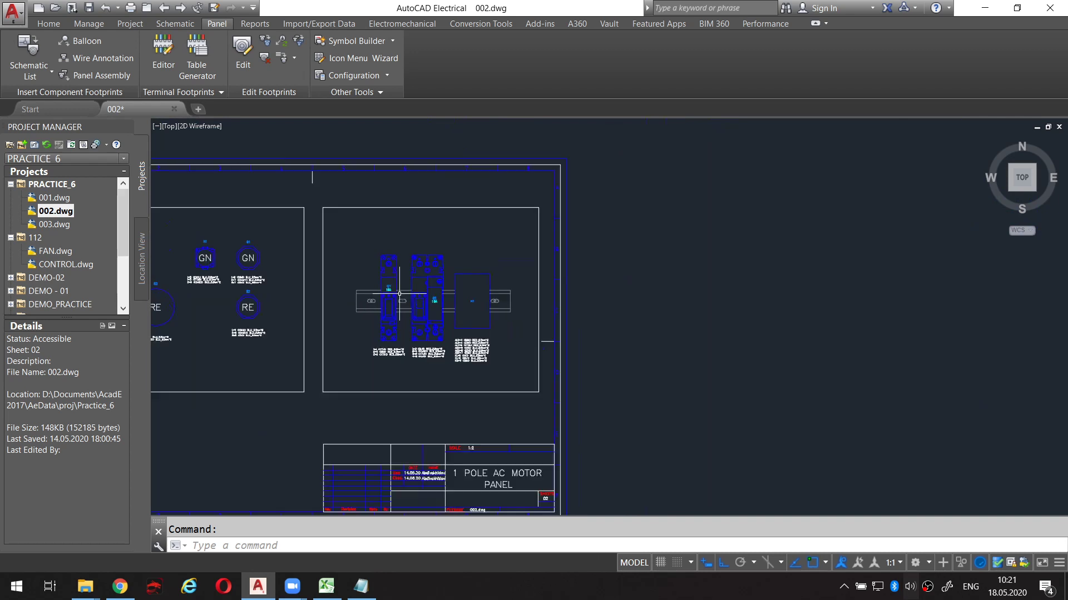
scroll(425, 301, down, 1)
mouse_move(274, 224)
mouse_down()
mouse_move(205, 261)
mouse_move(258, 364)
mouse_move(382, 298)
mouse_move(281, 225)
mouse_up()
key(alt)
scroll(489, 266, up, 2)
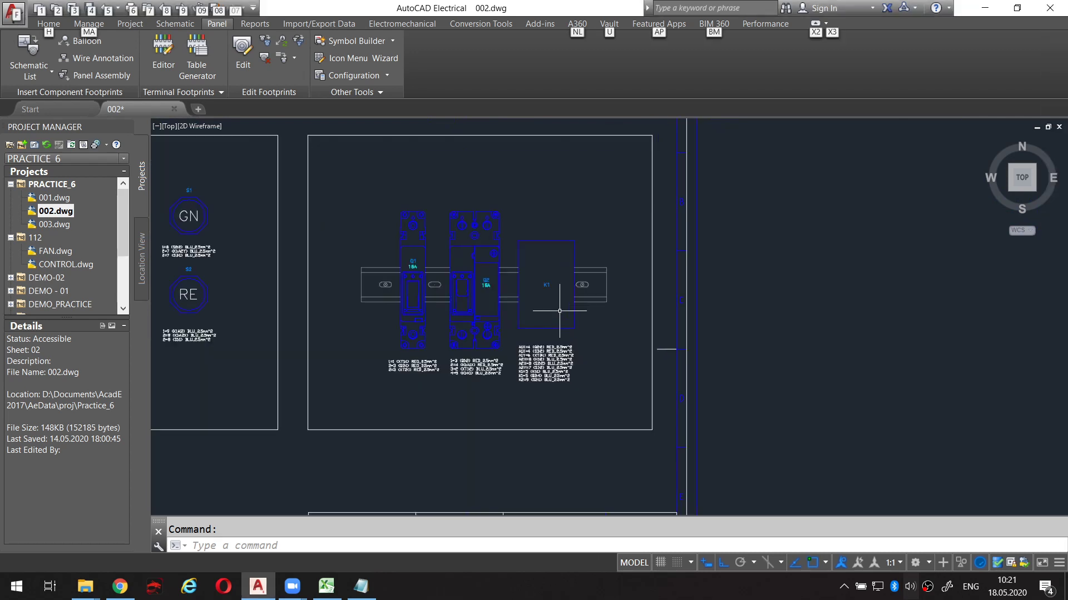
scroll(538, 310, up, 2)
scroll(408, 322, down, 2)
middle_drag(407, 322, 423, 339)
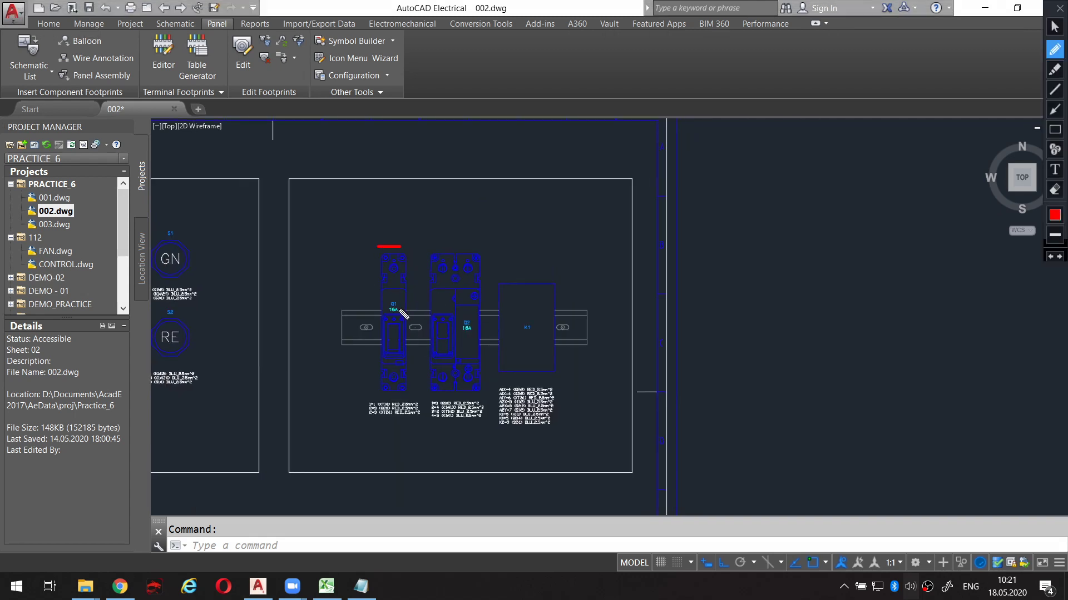
key(Escape)
scroll(398, 300, up, 5)
scroll(378, 292, down, 5)
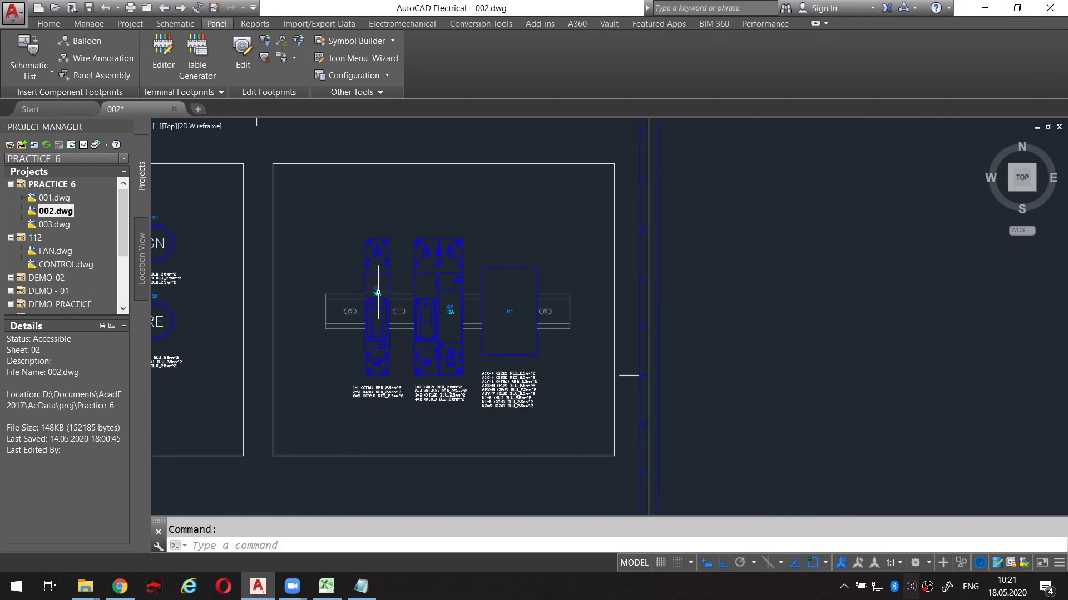
scroll(378, 292, up, 2)
scroll(378, 289, up, 2)
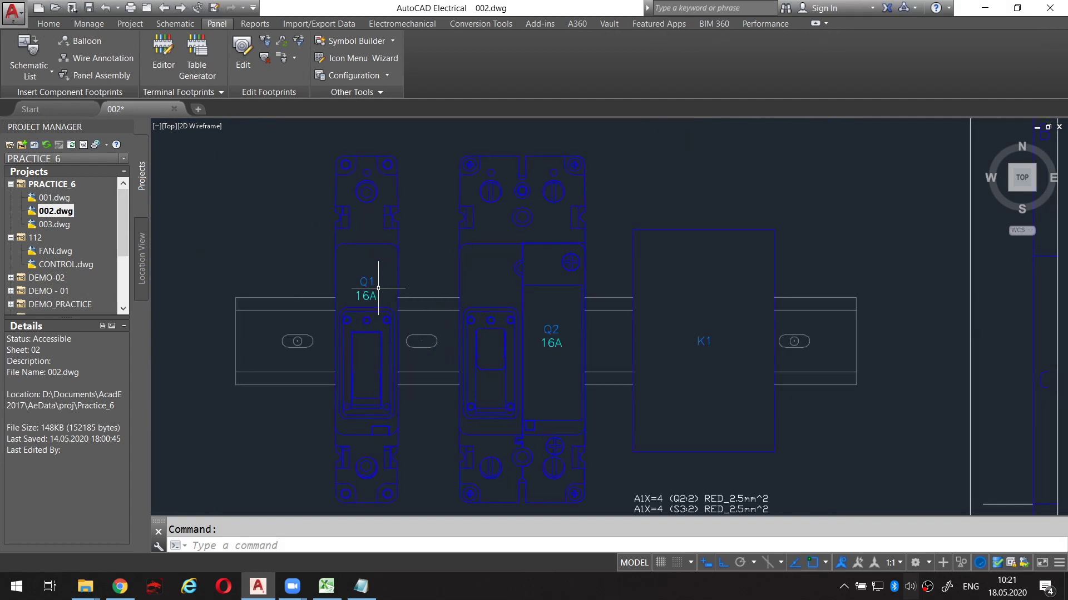
scroll(378, 288, down, 2)
mouse_move(450, 170)
mouse_down()
mouse_move(418, 175)
mouse_move(472, 423)
mouse_move(524, 400)
mouse_move(503, 180)
mouse_up()
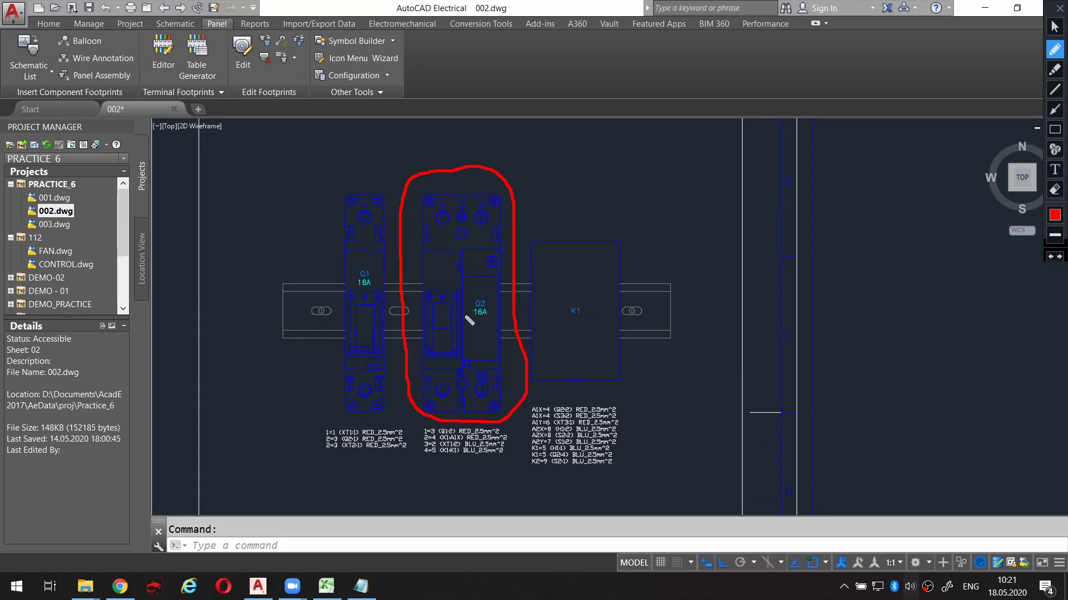
key(Escape)
scroll(467, 318, up, 2)
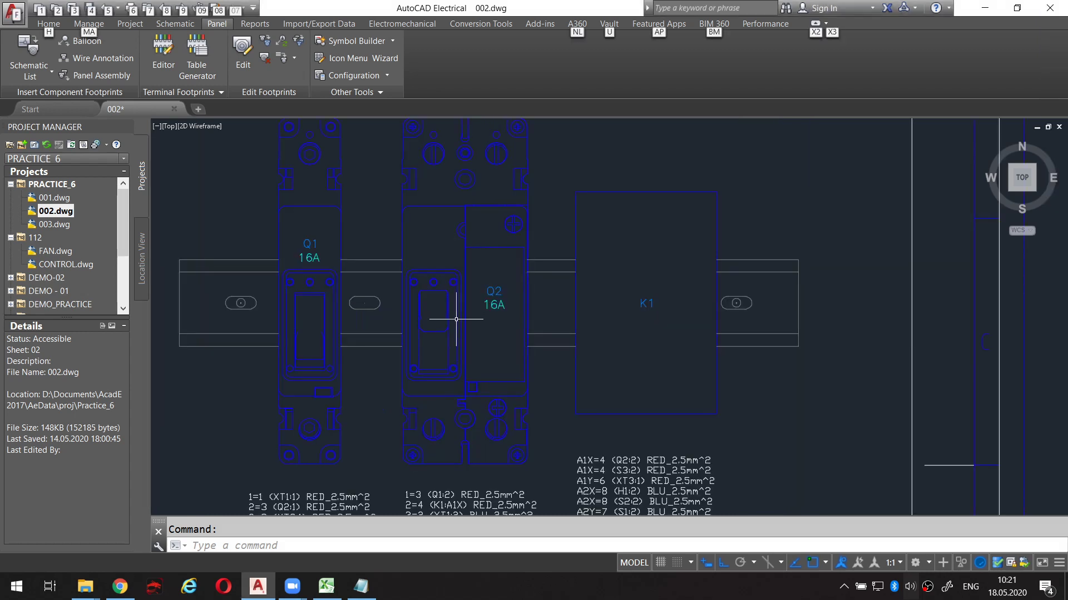
key(ctrl+shift+p)
drag(476, 318, 503, 319)
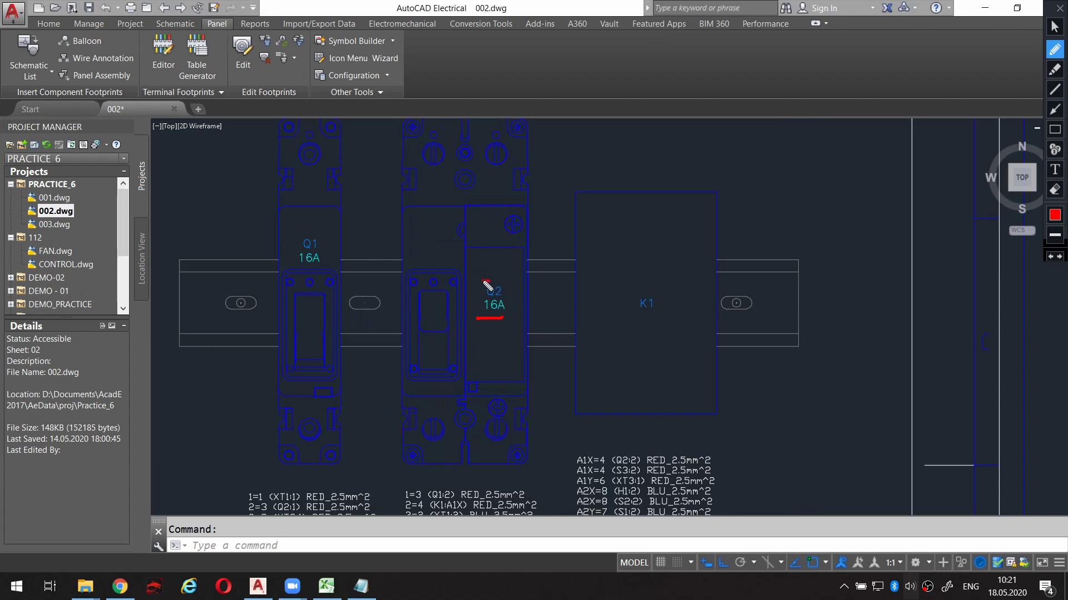
key(Escape)
scroll(511, 311, down, 3)
scroll(519, 317, down, 1)
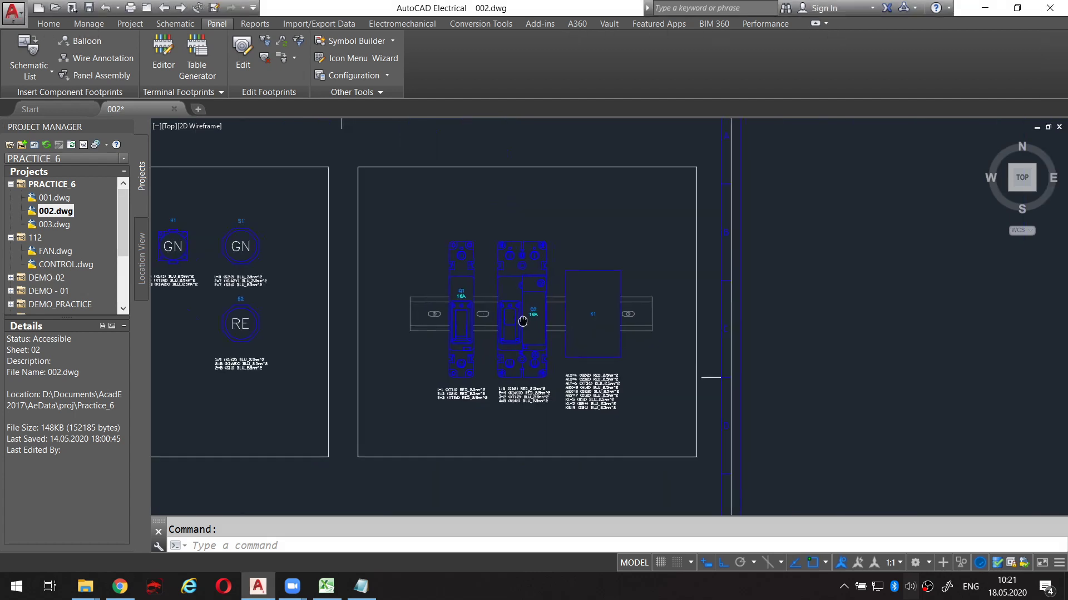
scroll(523, 322, up, 1)
scroll(524, 326, up, 1)
click(502, 238)
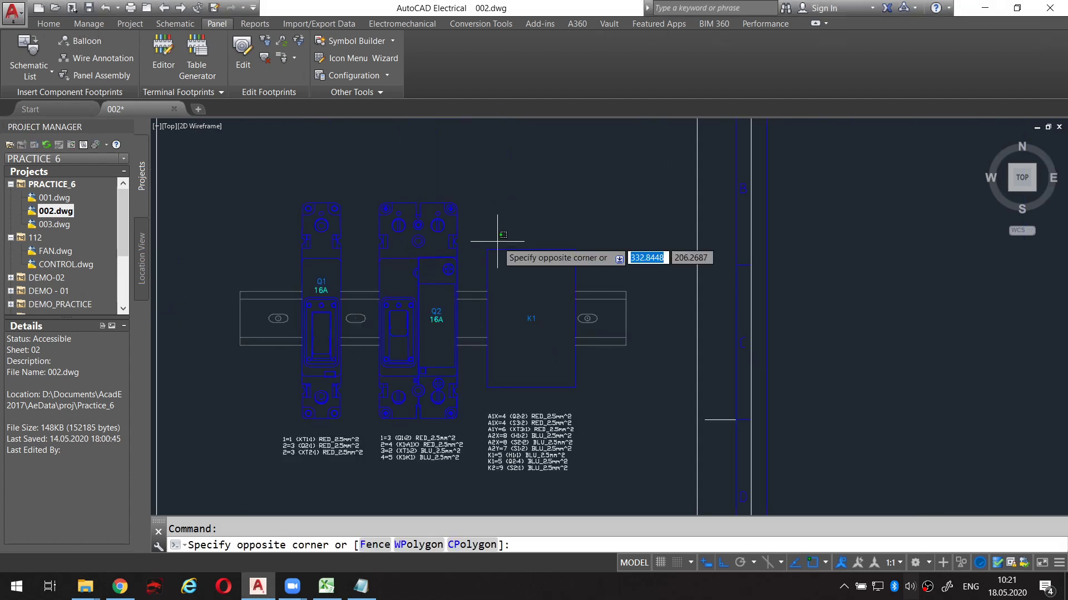
key(ctrl+shift+p)
mouse_move(504, 238)
mouse_down()
mouse_move(471, 311)
mouse_move(497, 410)
mouse_move(589, 373)
mouse_move(584, 262)
mouse_move(537, 238)
mouse_up()
key(Escape)
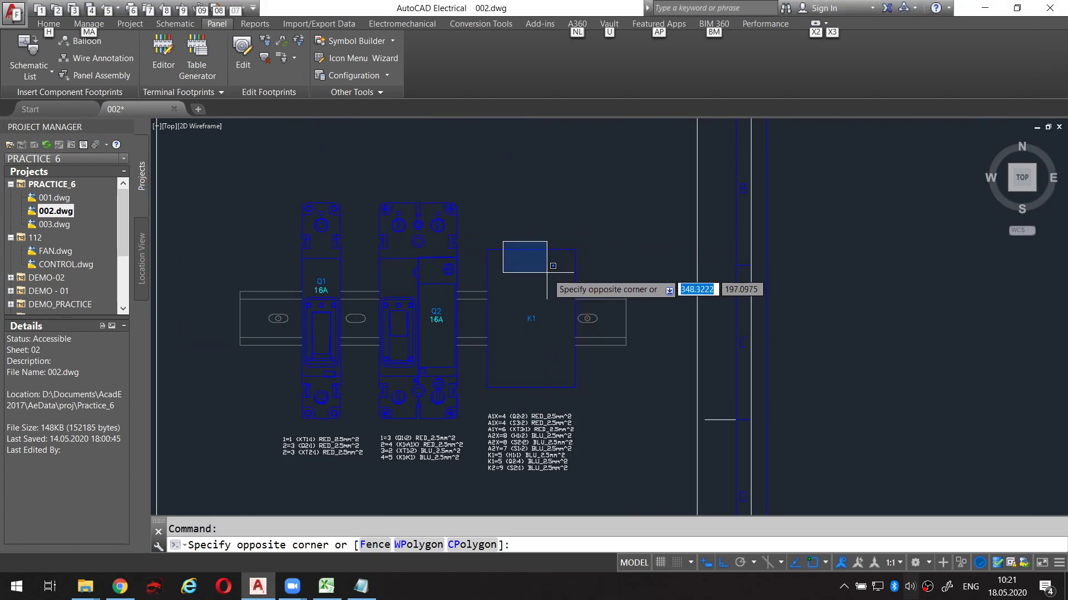
key(Escape)
scroll(571, 243, down, 2)
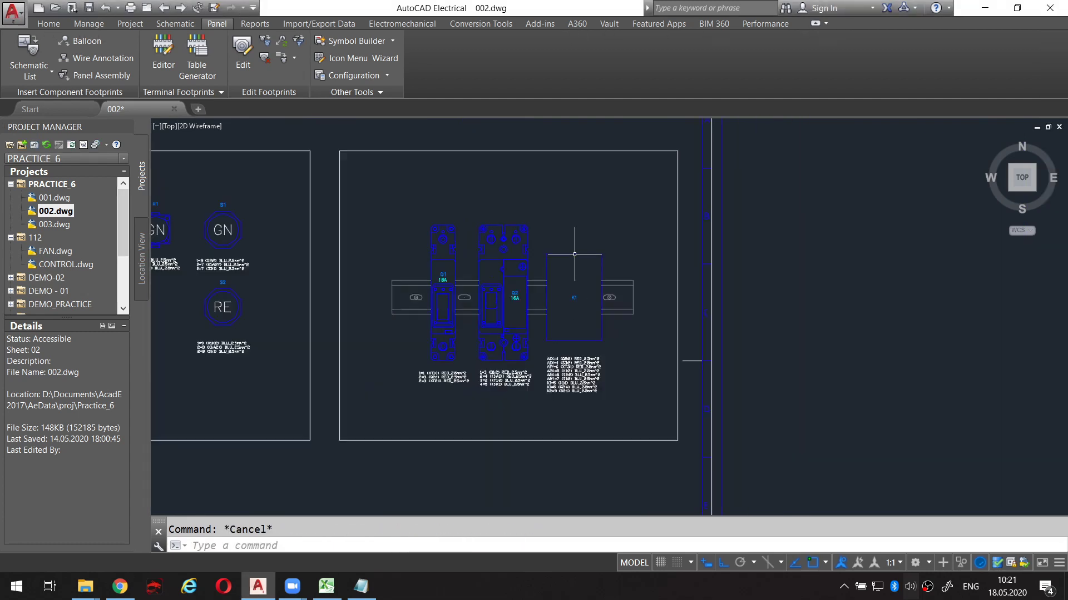
scroll(572, 239, down, 1)
middle_drag(551, 228, 577, 236)
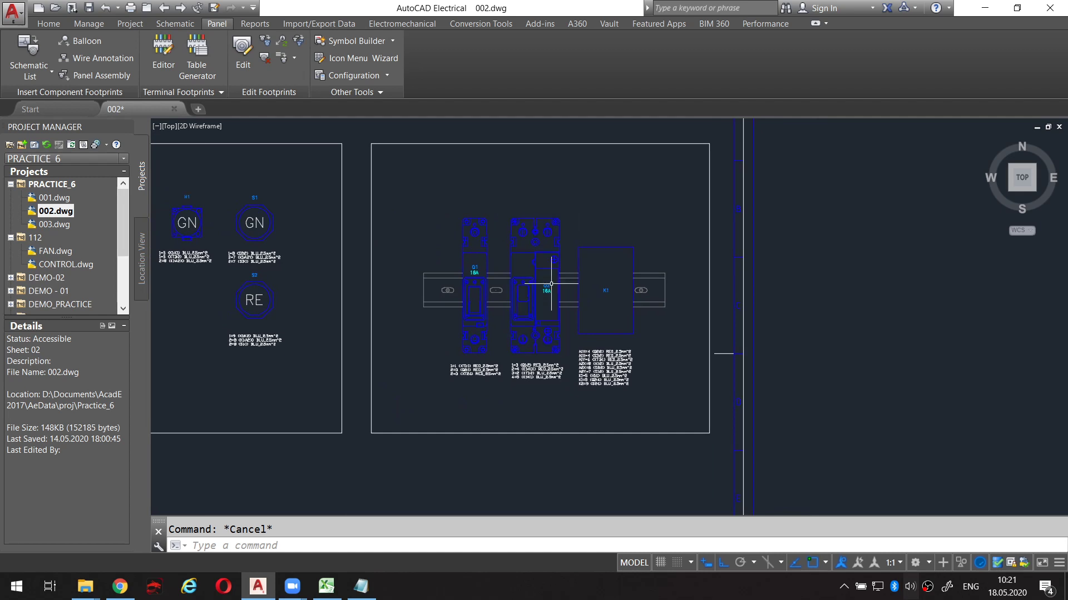
scroll(578, 236, up, 2)
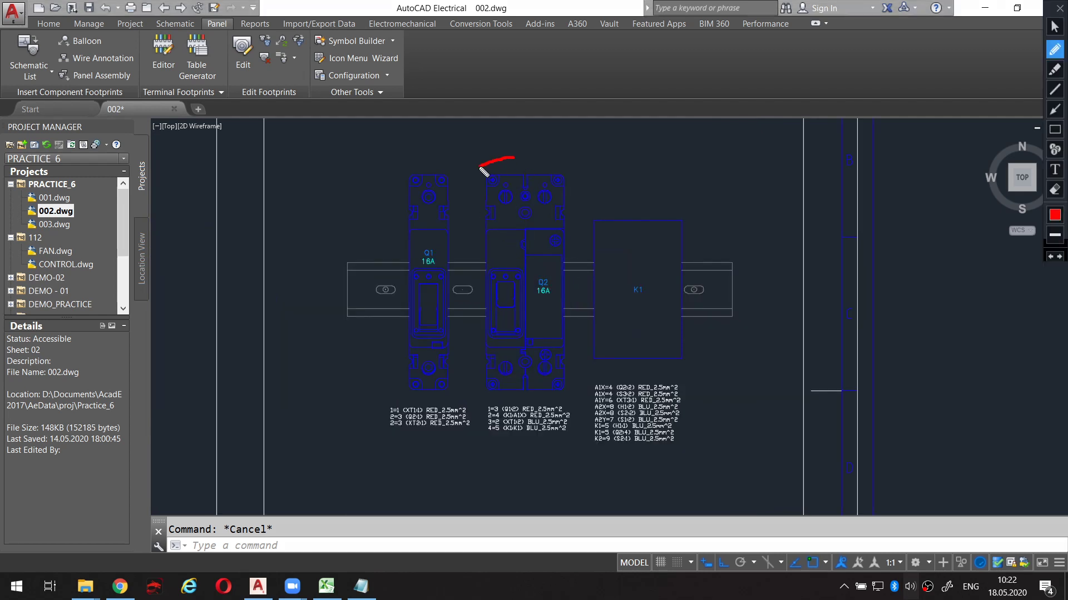
mouse_move(482, 169)
mouse_down()
mouse_move(462, 248)
mouse_move(468, 354)
mouse_up()
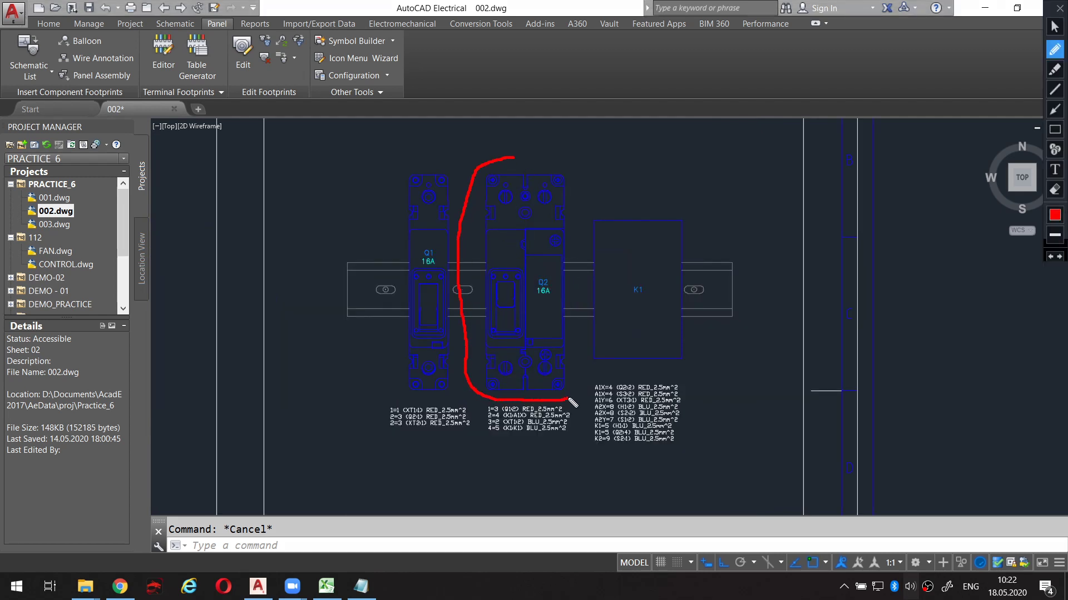
mouse_move(570, 400)
mouse_down()
mouse_move(589, 250)
mouse_move(576, 171)
mouse_up()
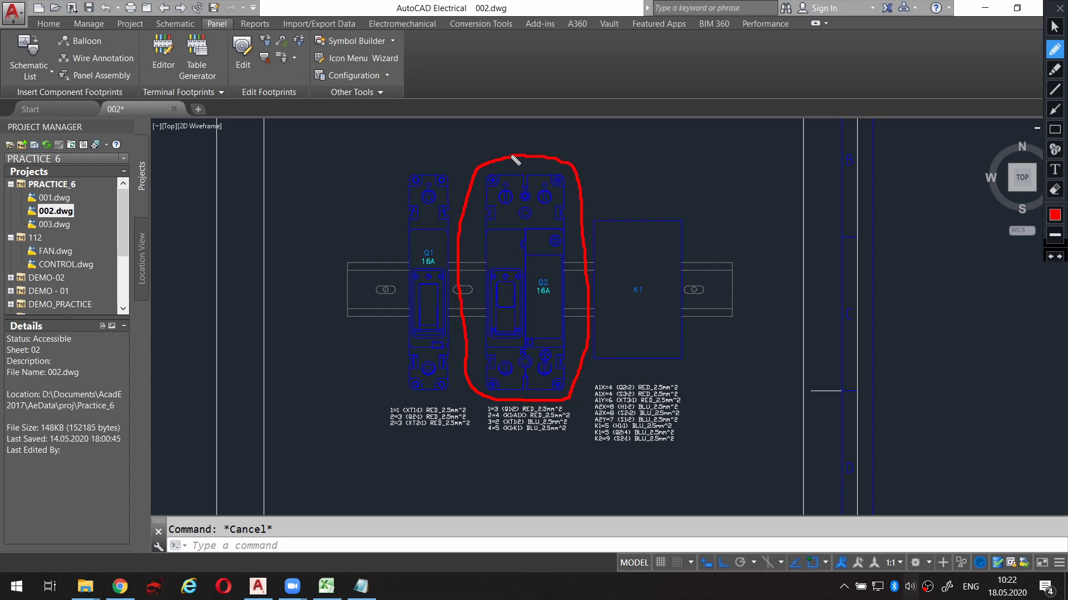
key(Escape)
middle_drag(586, 200, 544, 205)
click(558, 222)
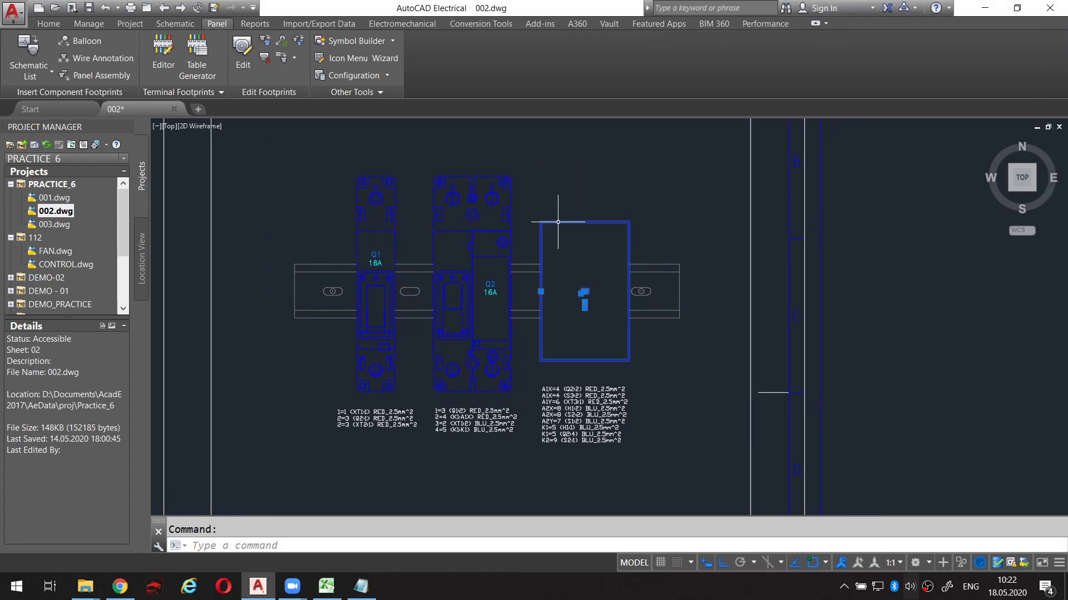
key(Escape)
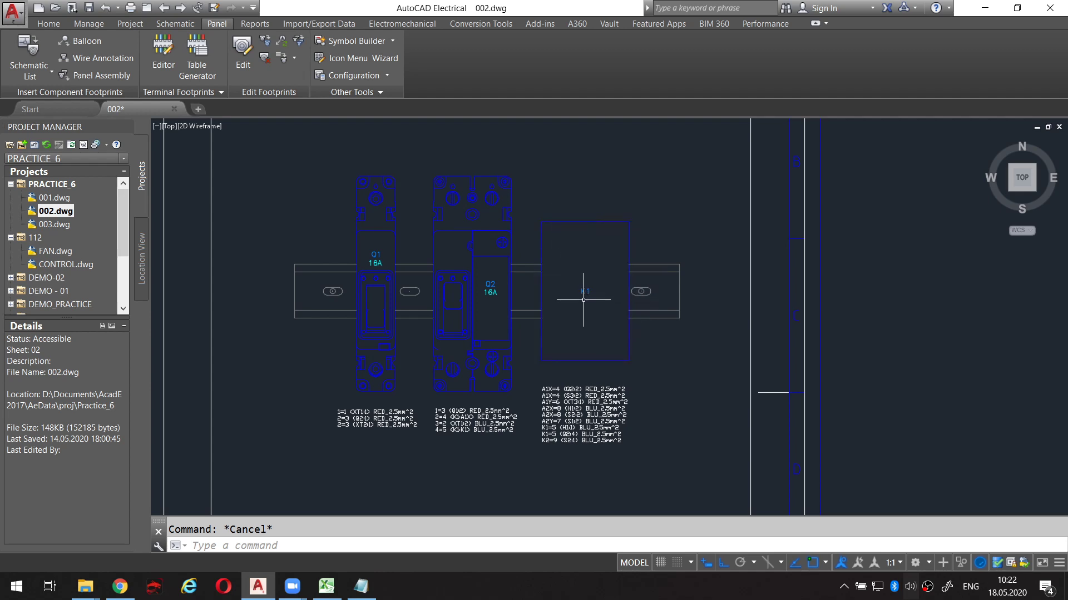
scroll(583, 300, up, 2)
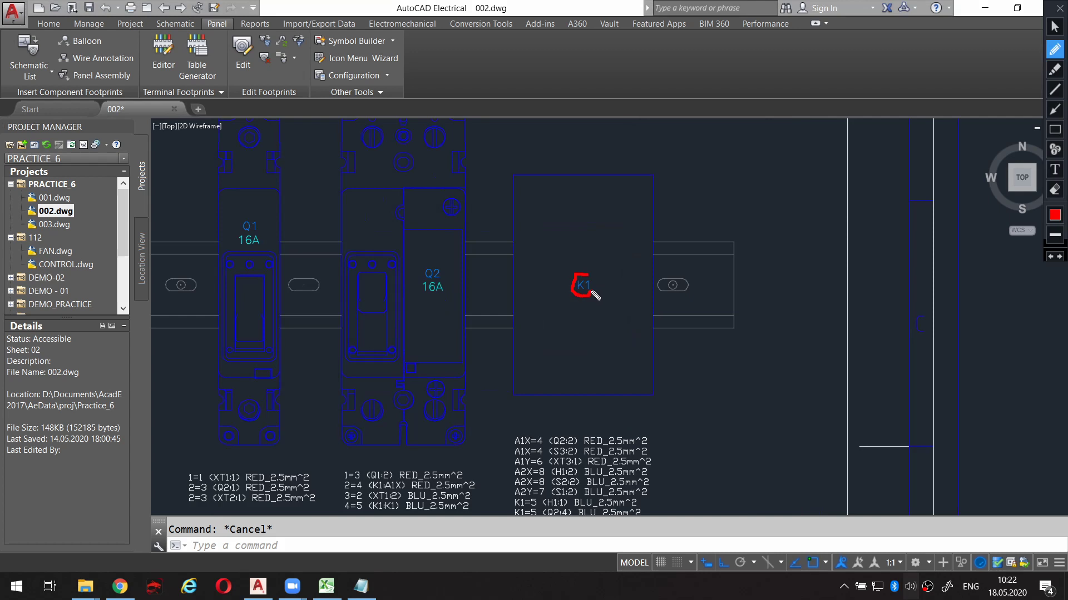
key(Escape)
scroll(590, 290, down, 2)
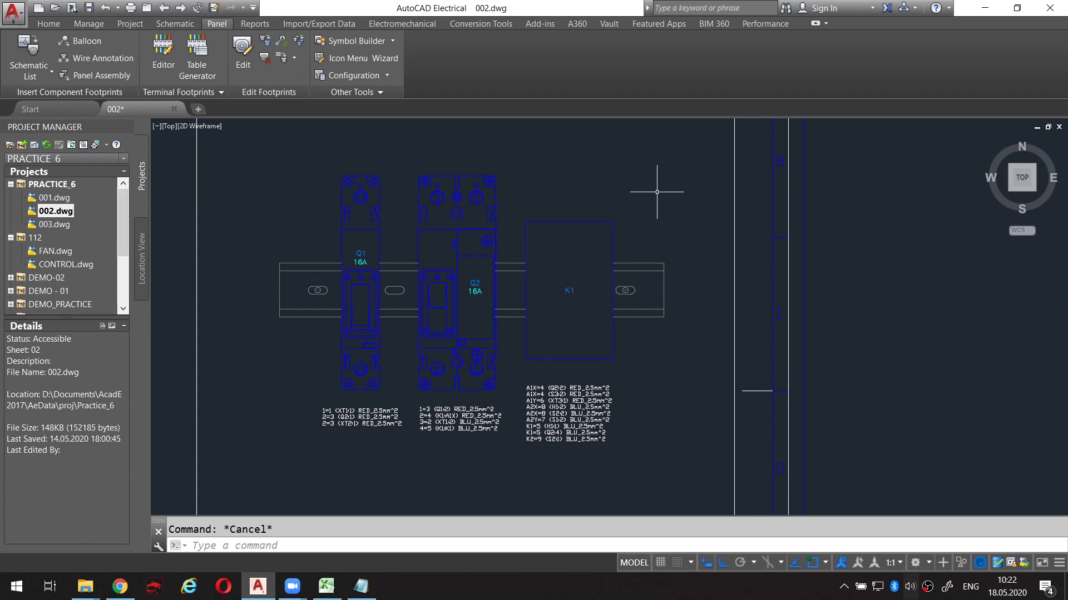
key(ctrl+F1)
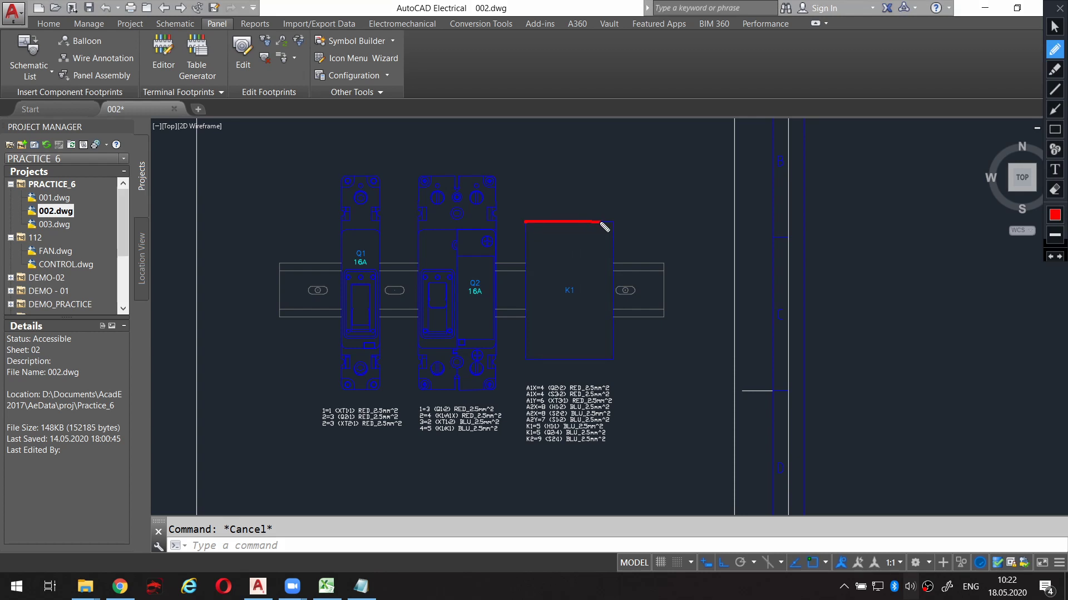
drag(610, 247, 613, 322)
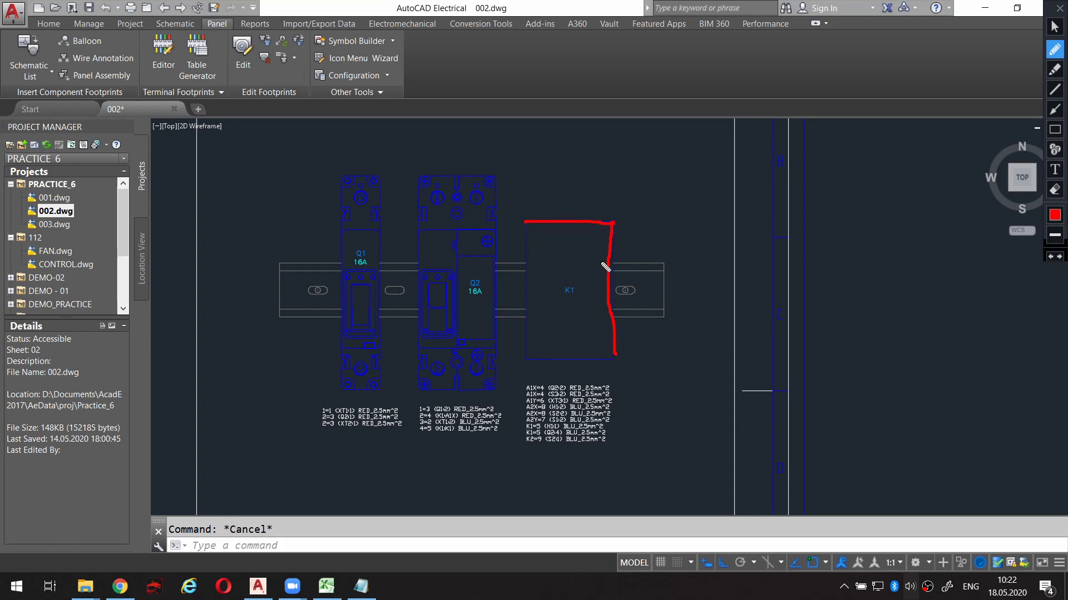
mouse_move(576, 243)
mouse_down()
mouse_move(534, 298)
mouse_move(604, 274)
mouse_up()
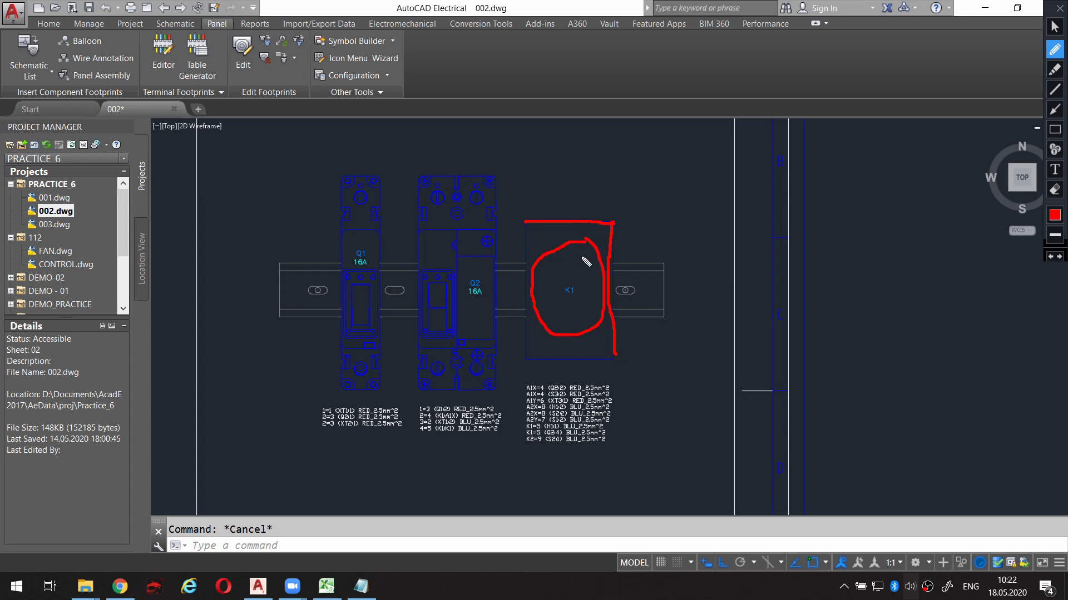
key(ctrl+F1)
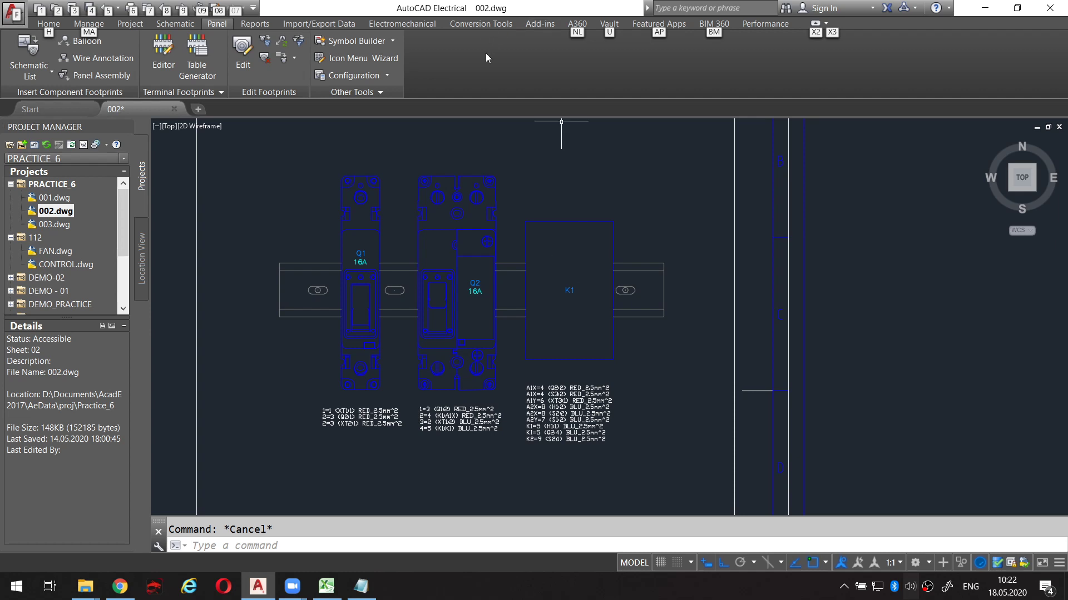
scroll(584, 253, down, 2)
scroll(599, 241, up, 1)
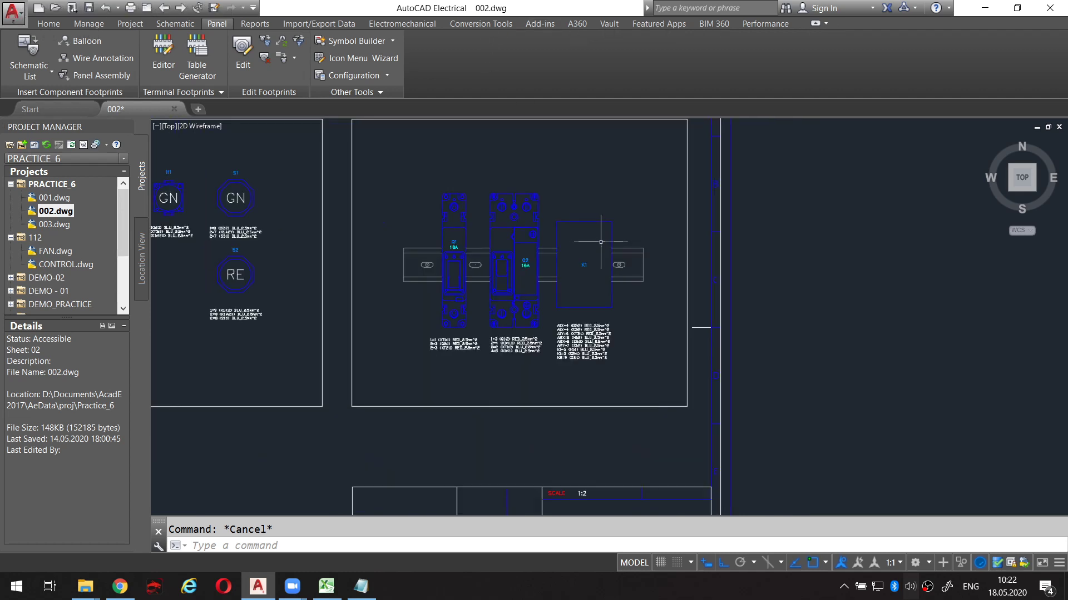
scroll(598, 242, up, 1)
scroll(595, 236, up, 1)
click(590, 218)
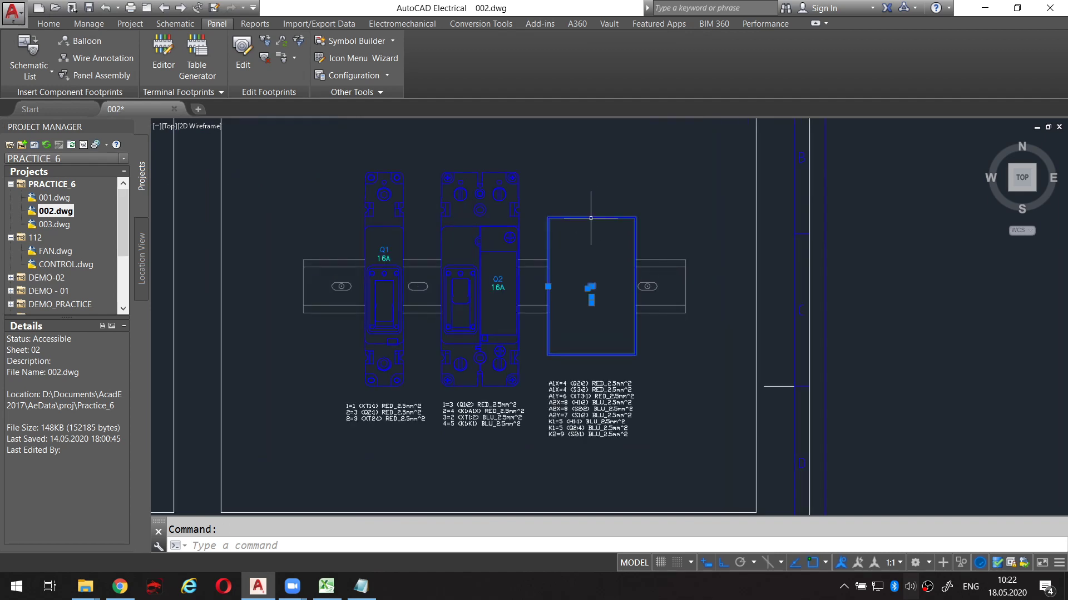
key(Escape)
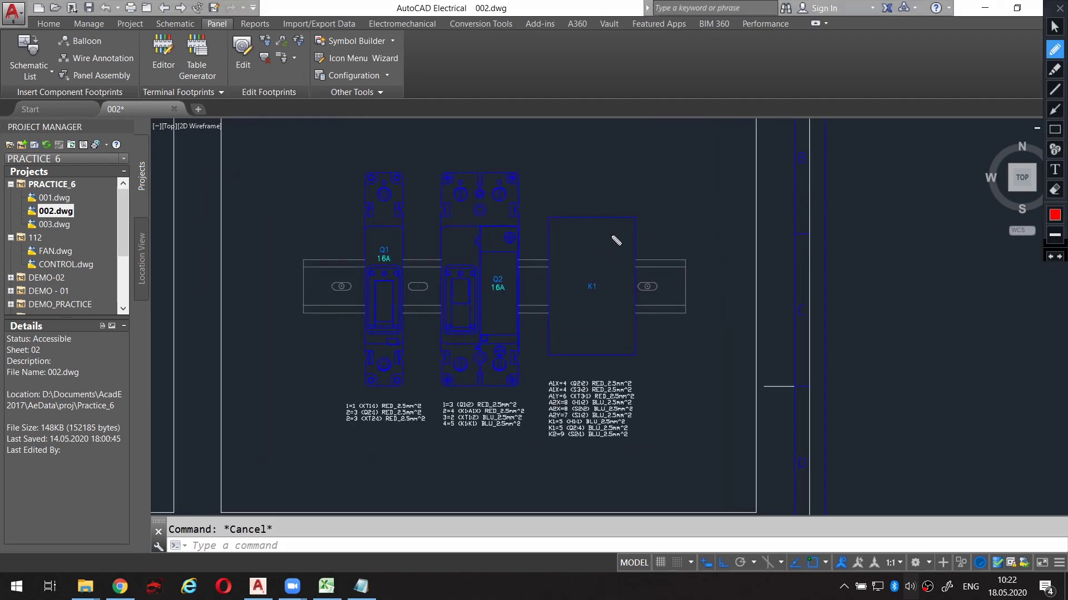
drag(566, 196, 648, 305)
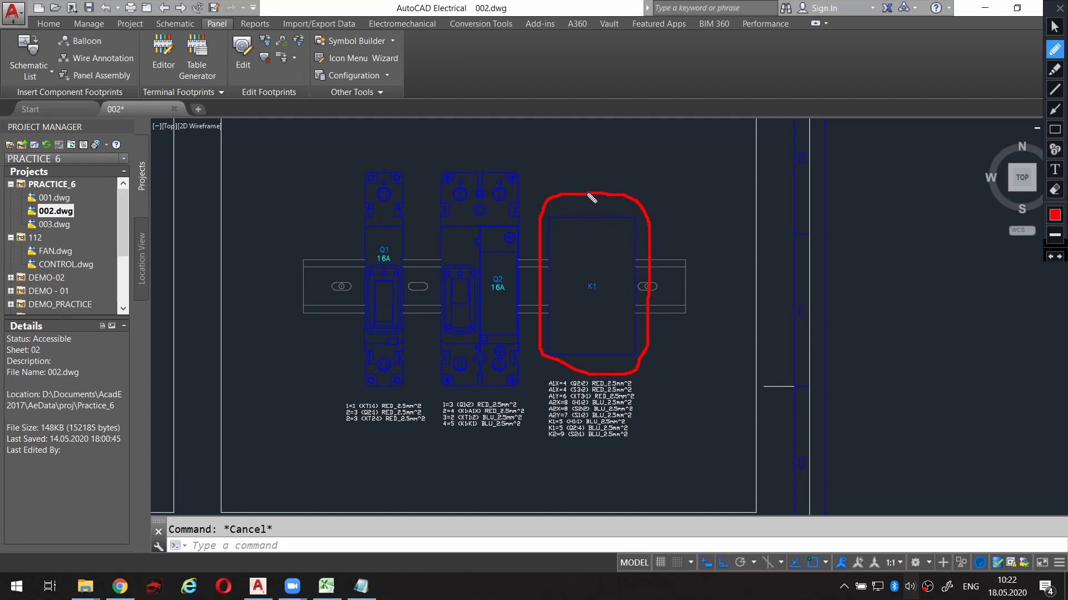
key(Escape)
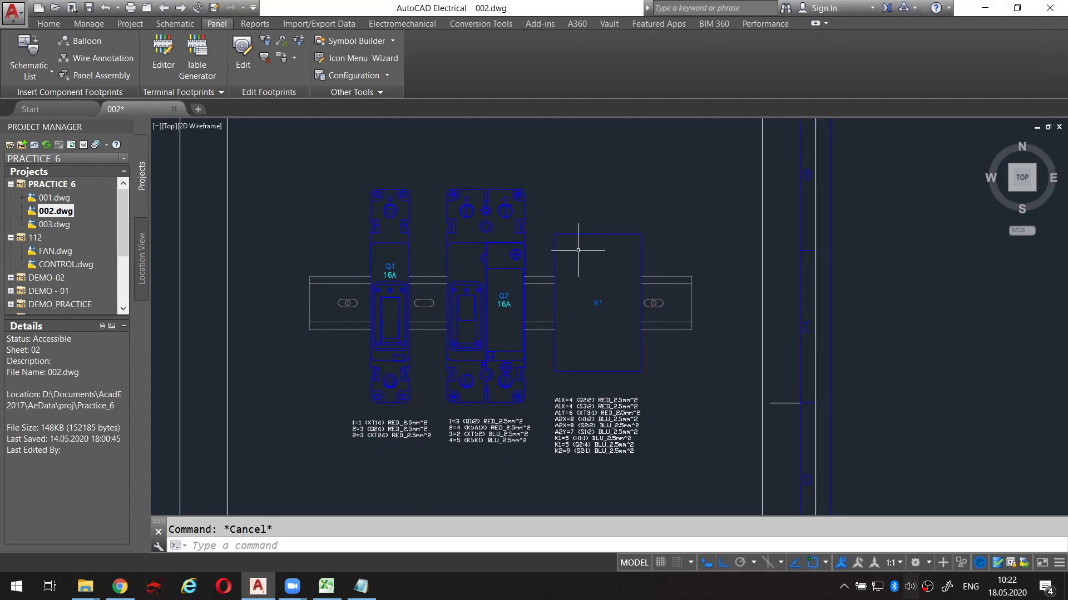
key(ctrl+shift+p)
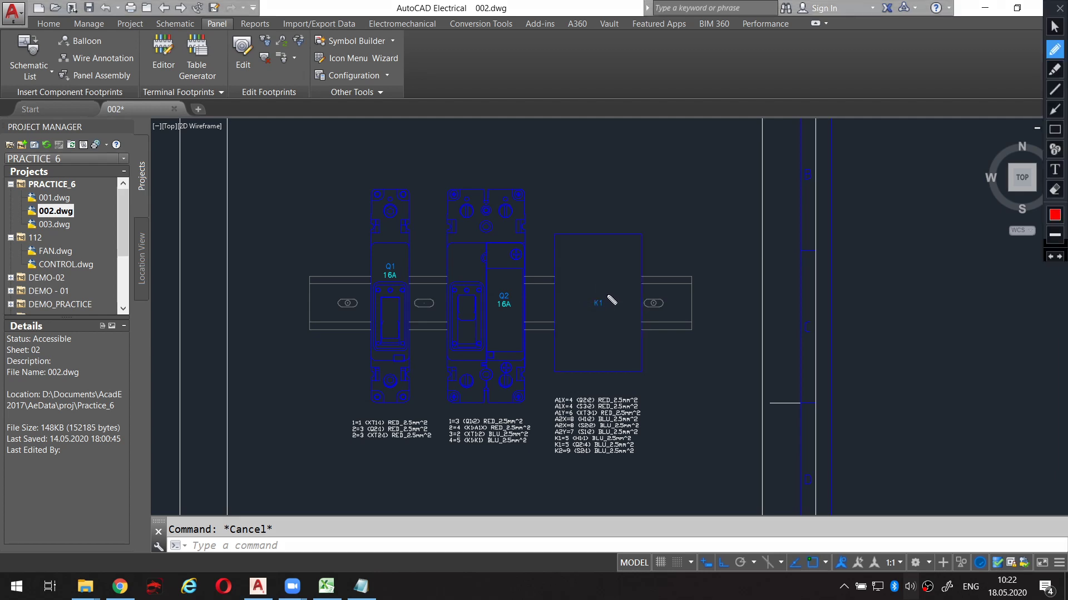
key(Escape)
key(alt)
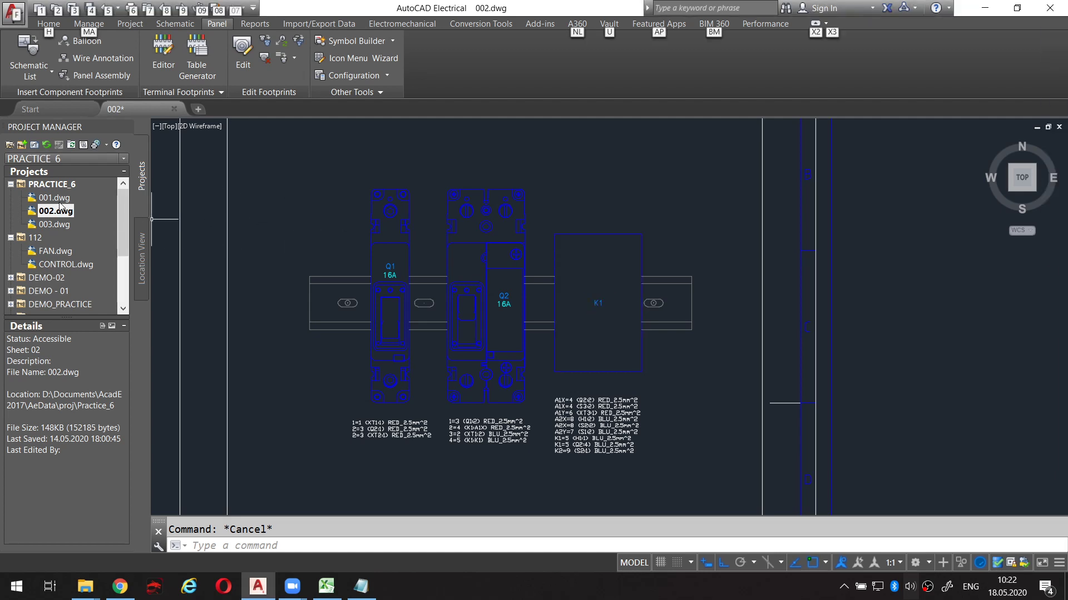
Open schematic 001 and pan to relay K1 and its contacts.
double_click(58, 199)
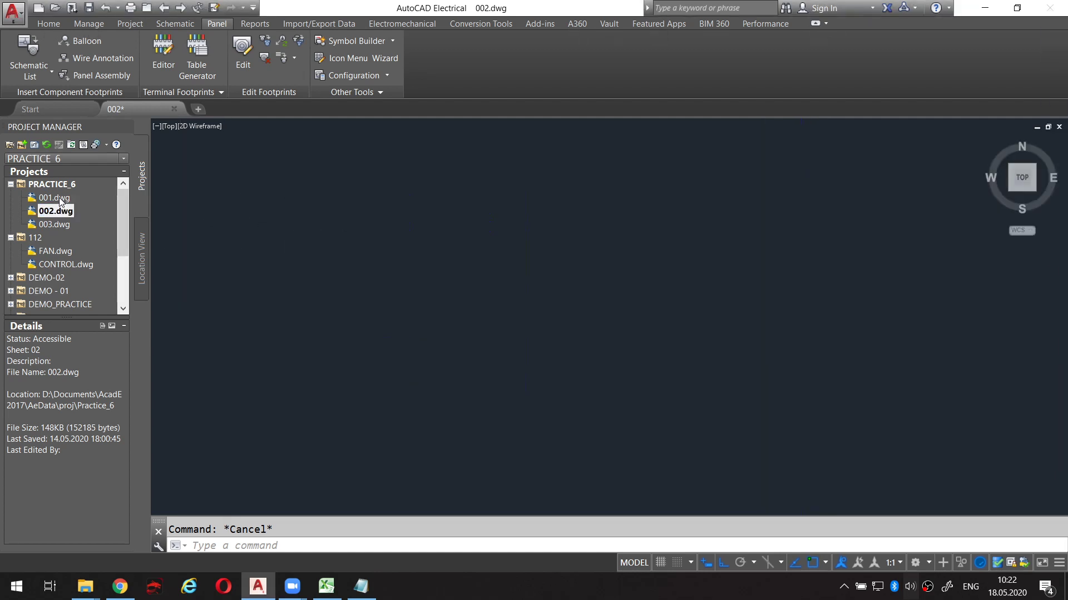
middle_drag(161, 265, 507, 316)
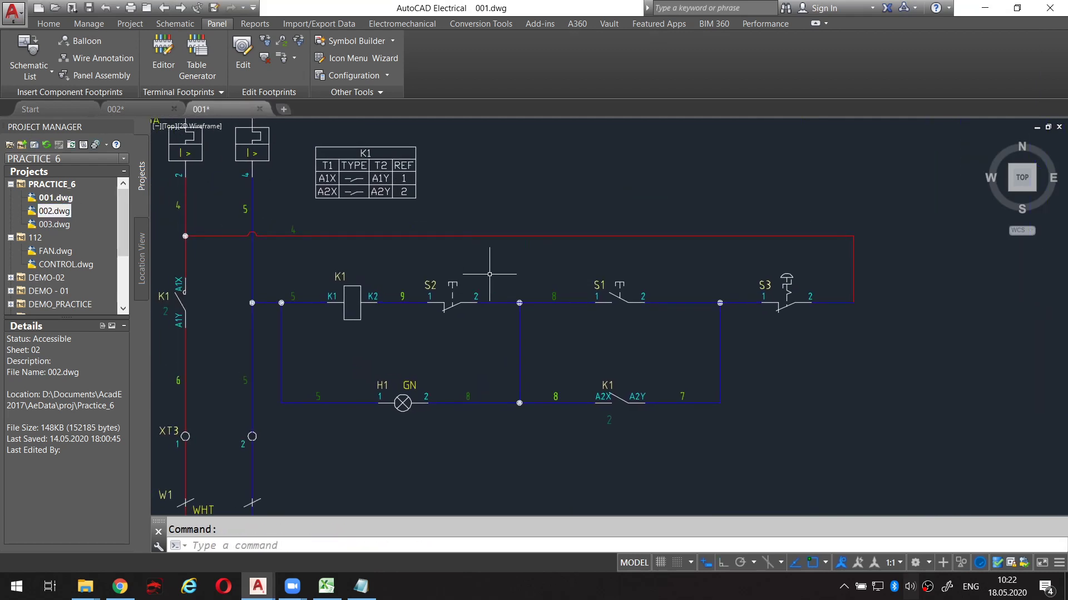
key(ctrl+F1)
mouse_move(495, 262)
mouse_down()
mouse_move(462, 294)
mouse_move(500, 344)
mouse_move(513, 260)
mouse_up()
key(ctrl+F1)
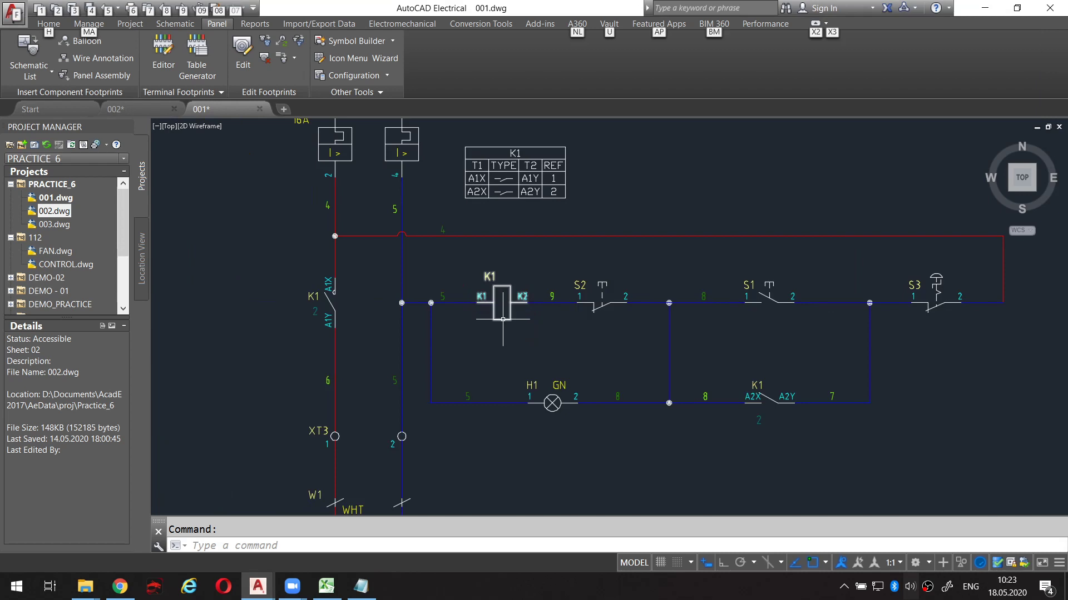
View the K1 coil's component details, then close them without changes.
click(502, 321)
right_click(504, 325)
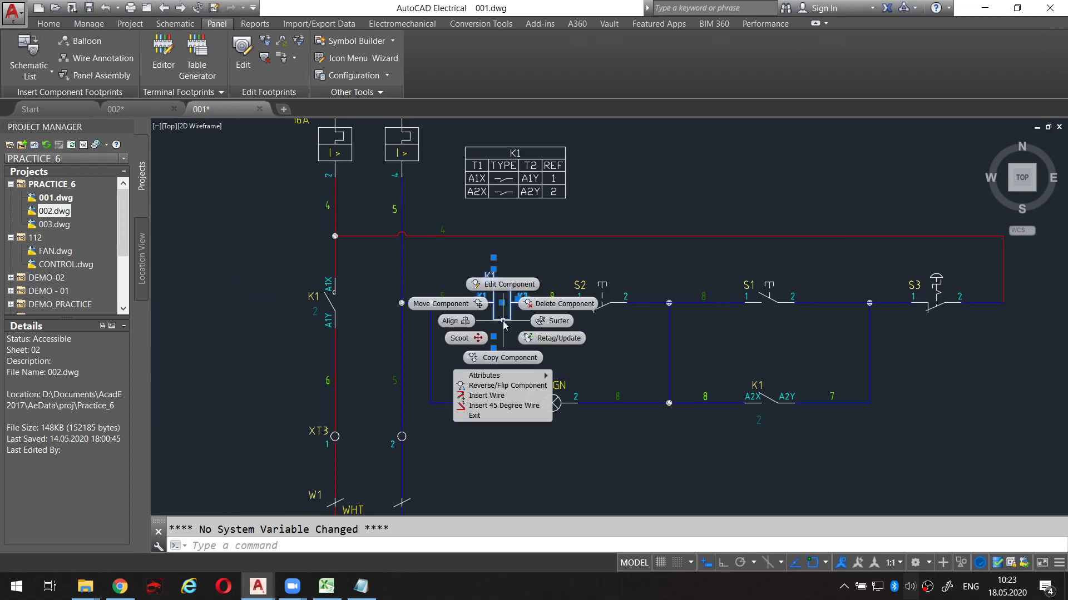
click(512, 286)
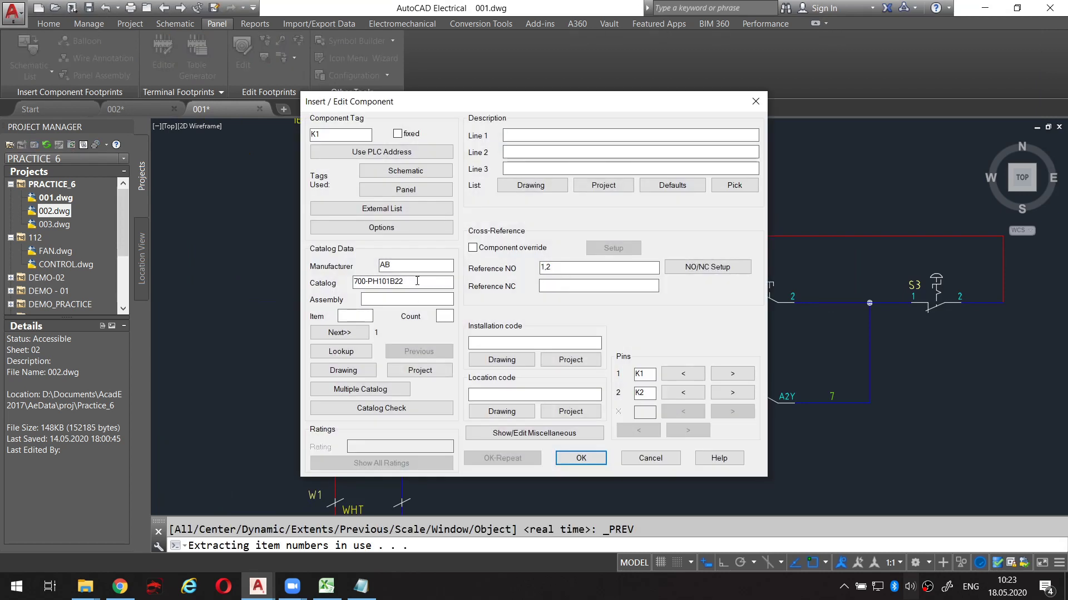
key(ctrl+F1)
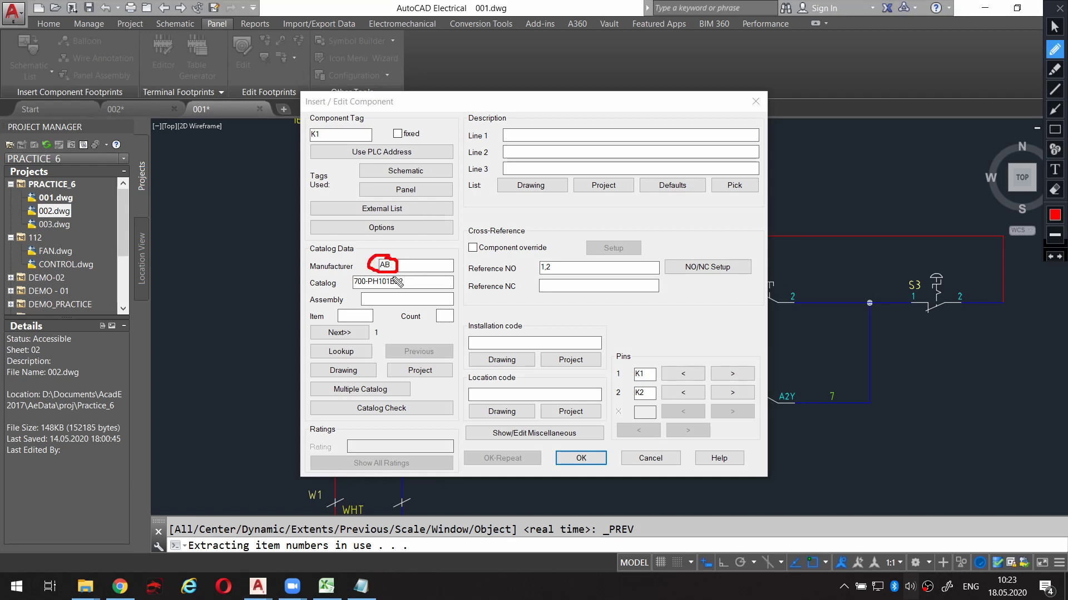
key(ctrl+F1)
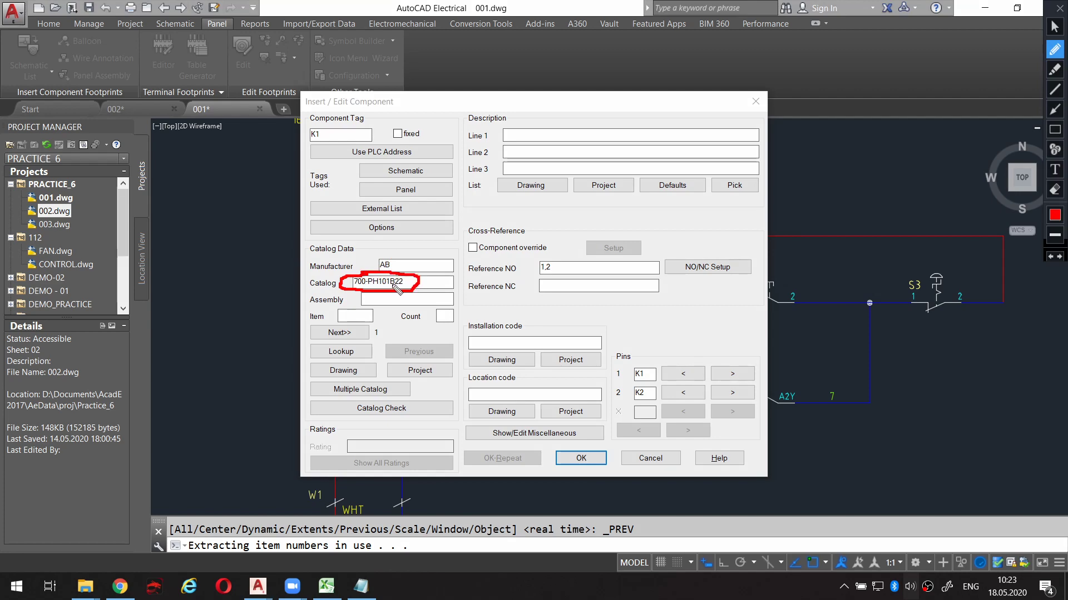
key(Escape)
click(472, 271)
key(Escape)
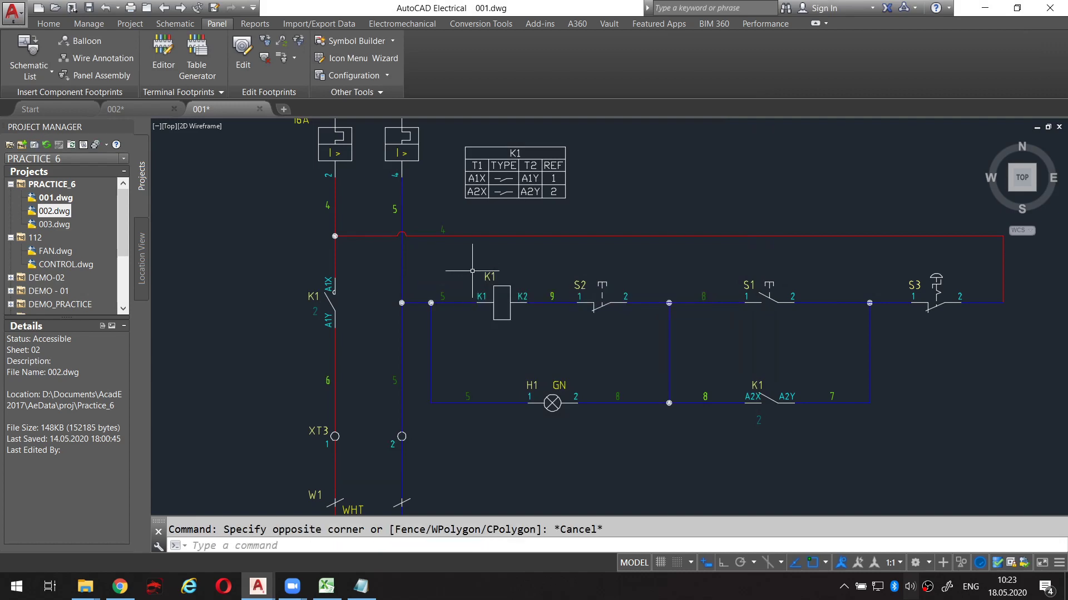
Reopen K1's component details and select catalog number 700-PH101B22.
right_click(505, 287)
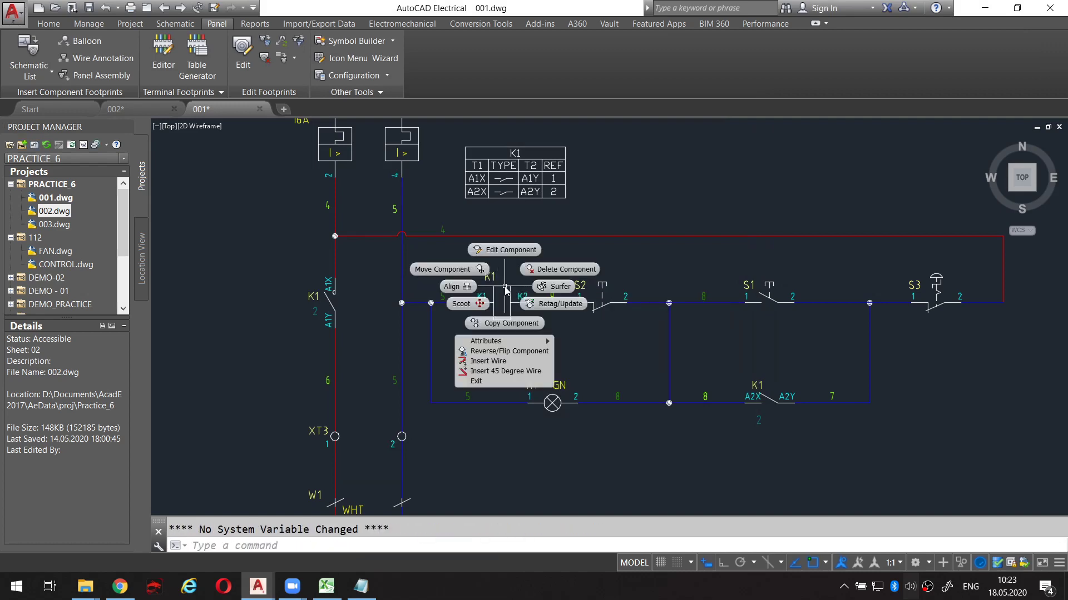
click(508, 249)
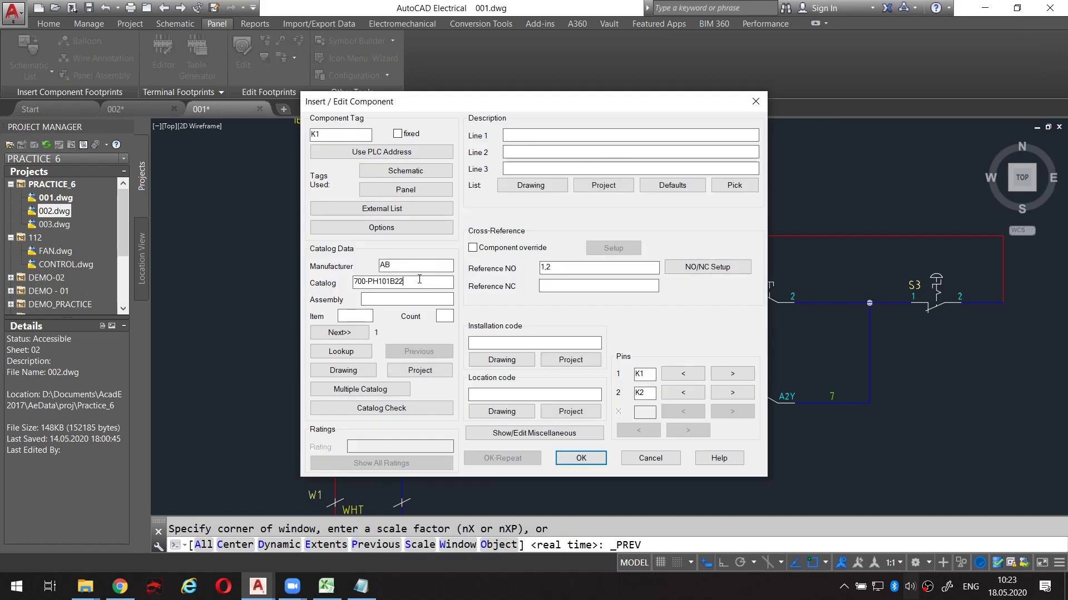
double_click(419, 280)
key(ctrl+c)
click(122, 587)
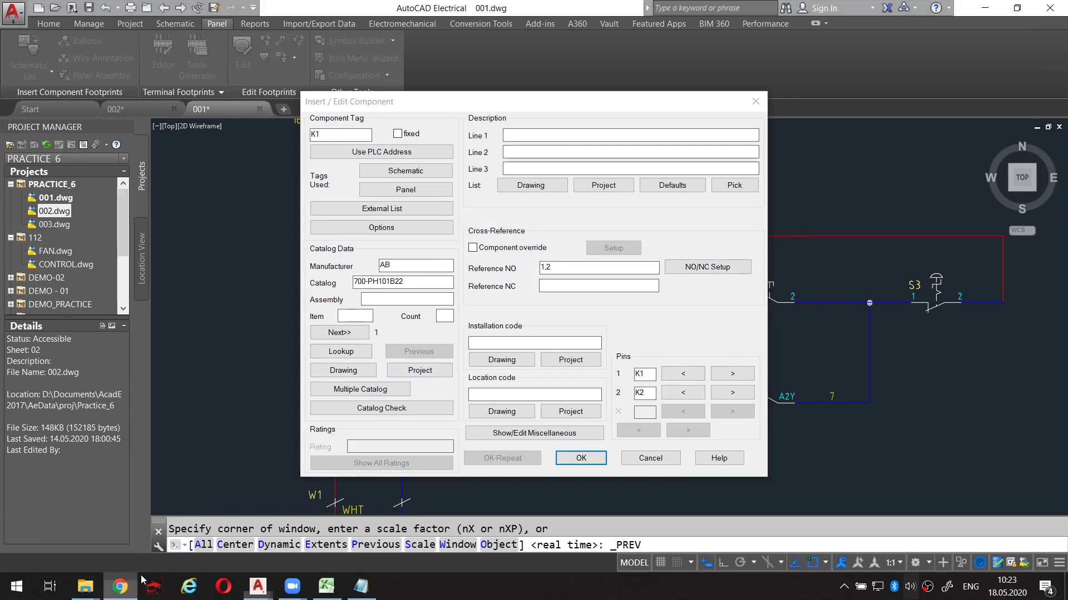
Search the web for the relay catalog number, narrowing it to 'ab 700-PH'.
key(ctrl+v)
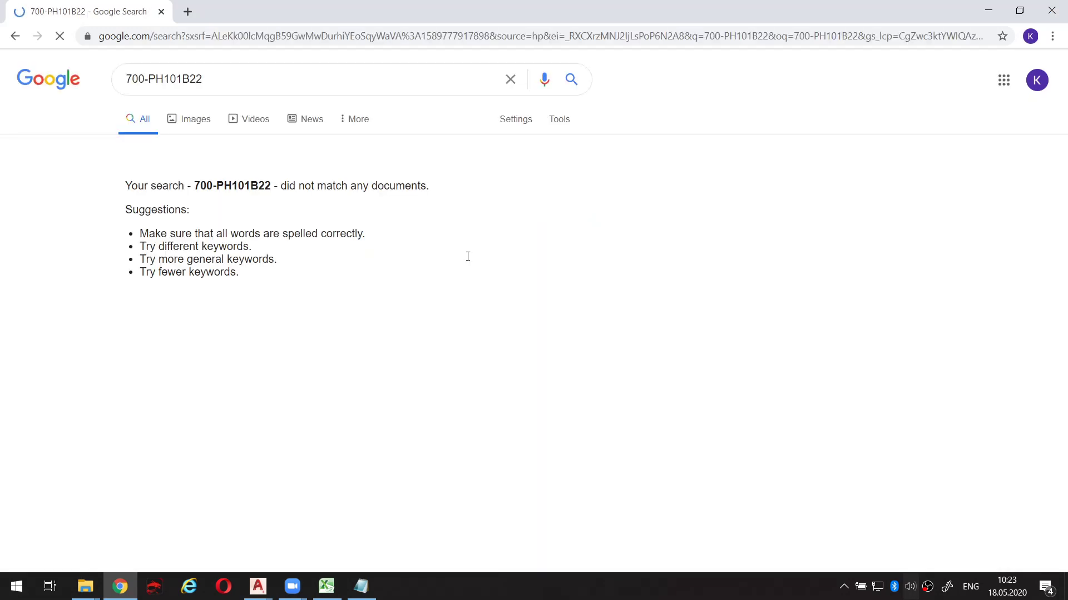
click(248, 73)
key(BackSpace)
key(BackSpace)
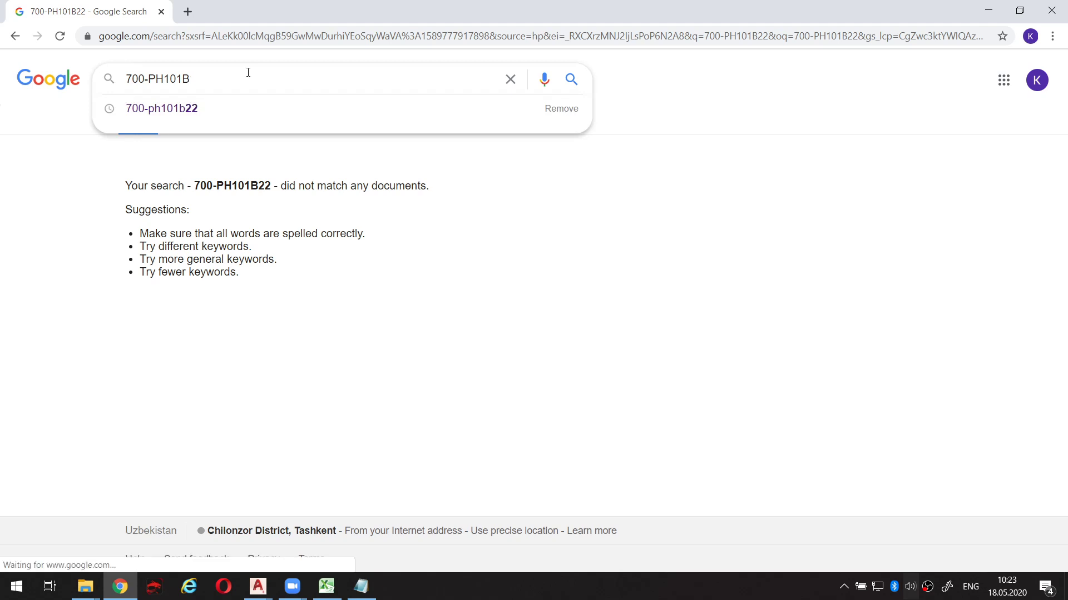
key(BackSpace)
key(Return)
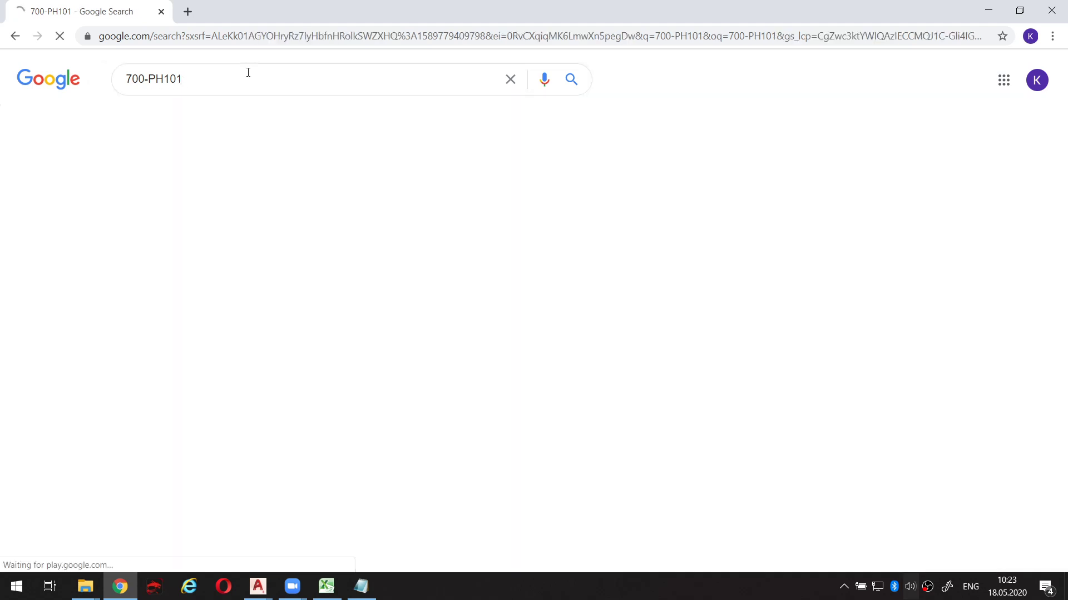
click(248, 72)
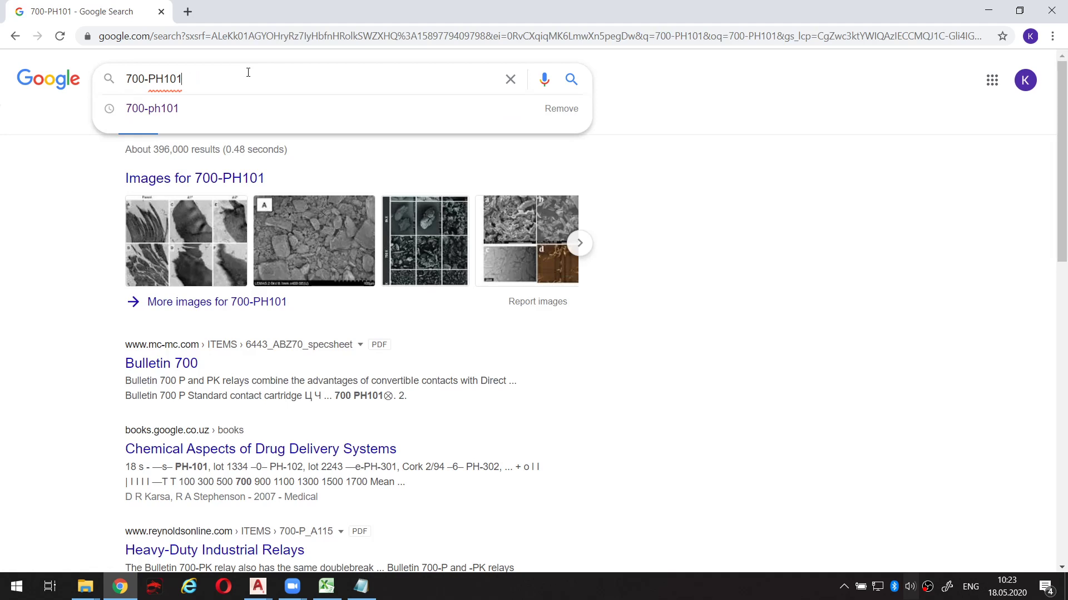
text(ab)
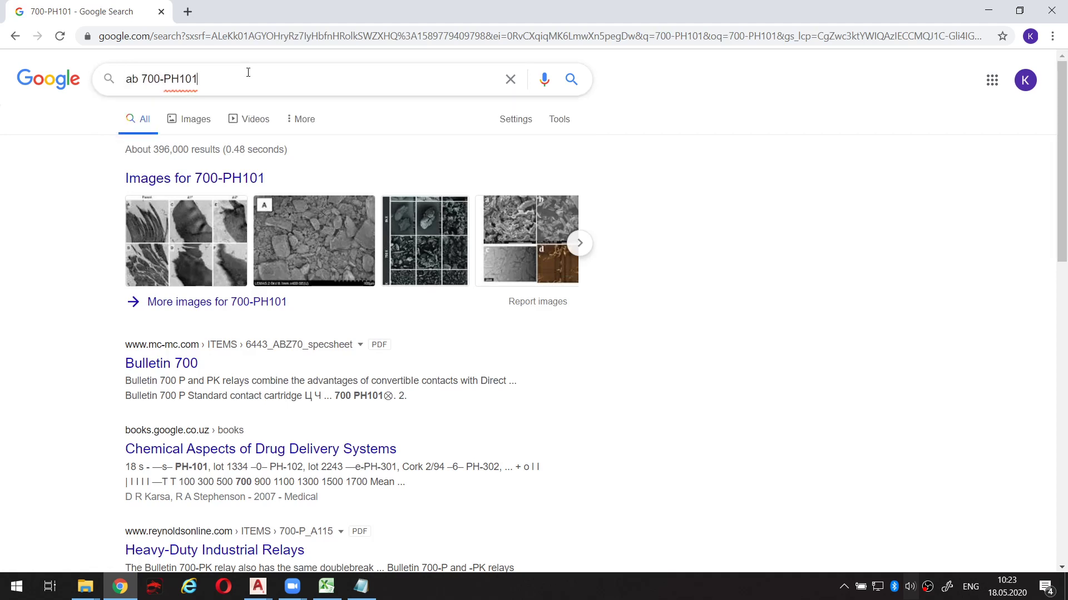
key(BackSpace)
key(BackSpace)
key(Return)
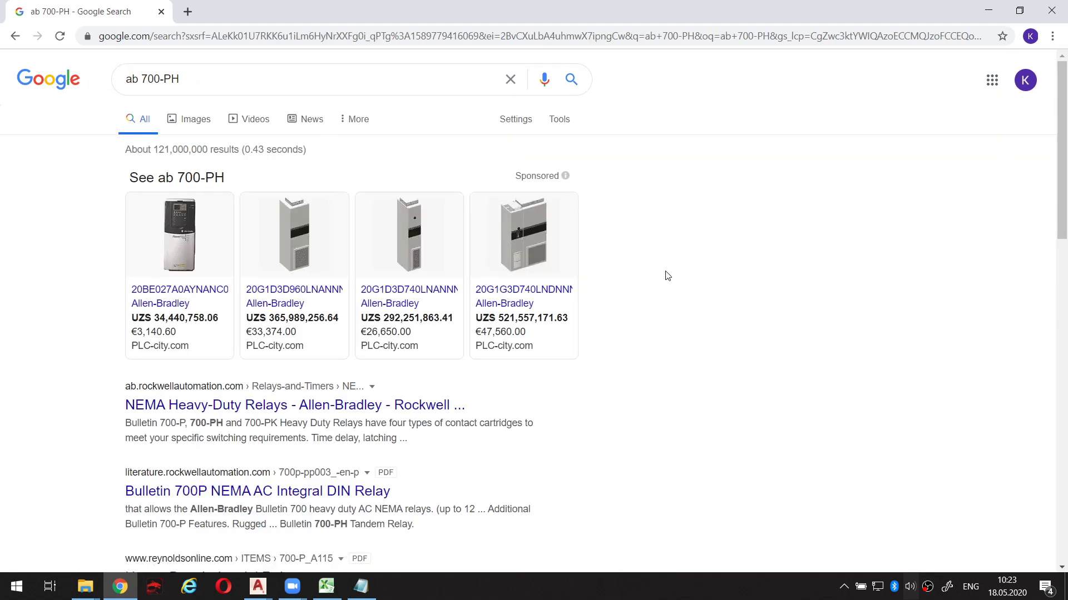
Open the Rockwell NEMA Heavy-Duty Relays result in a new tab.
scroll(651, 292, down, 1)
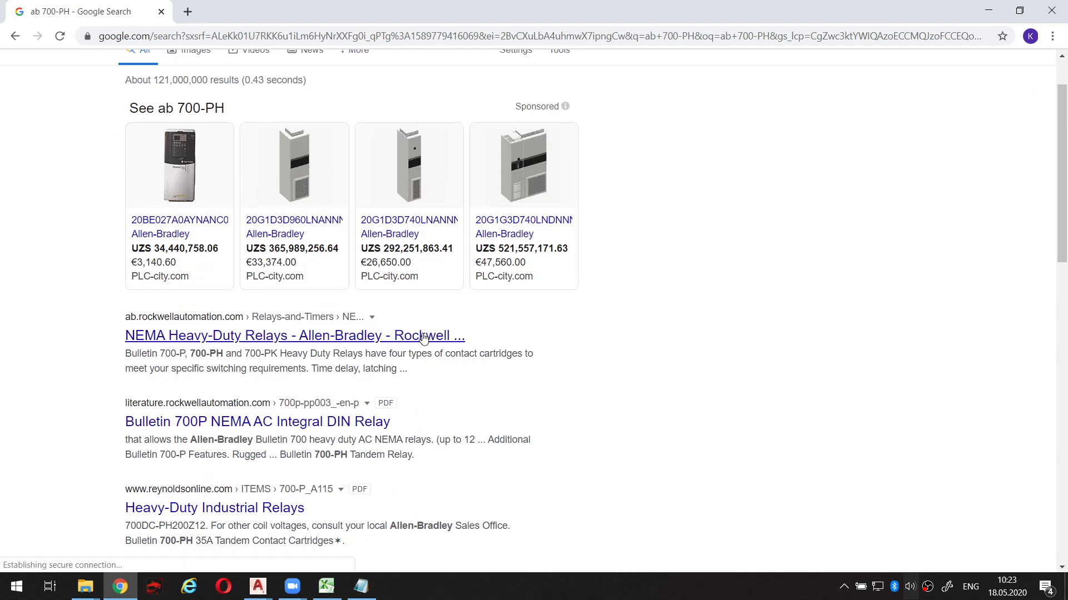
middle_click(357, 409)
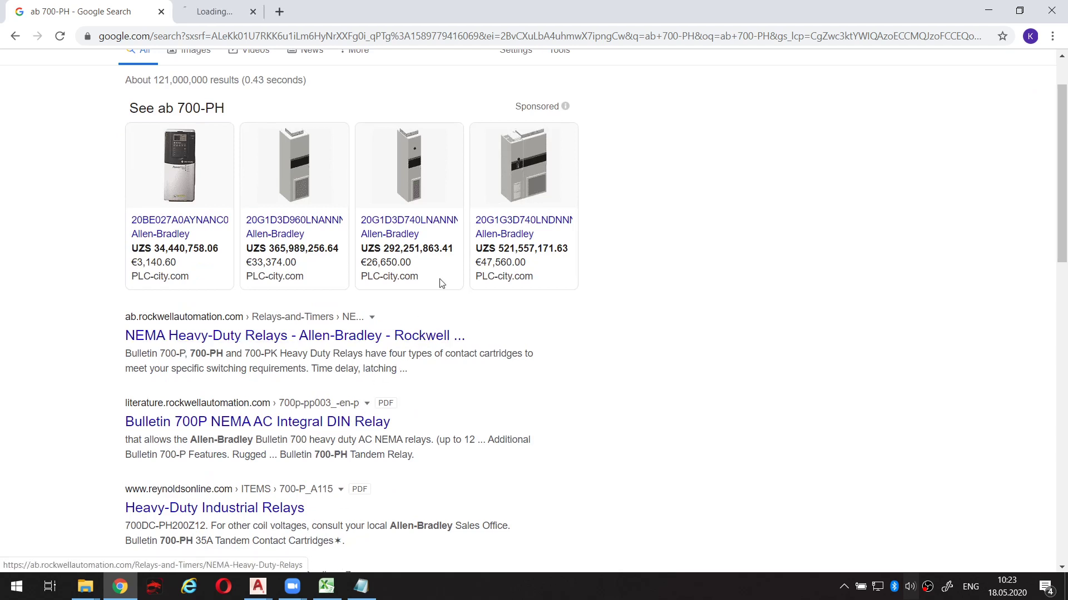
click(270, 18)
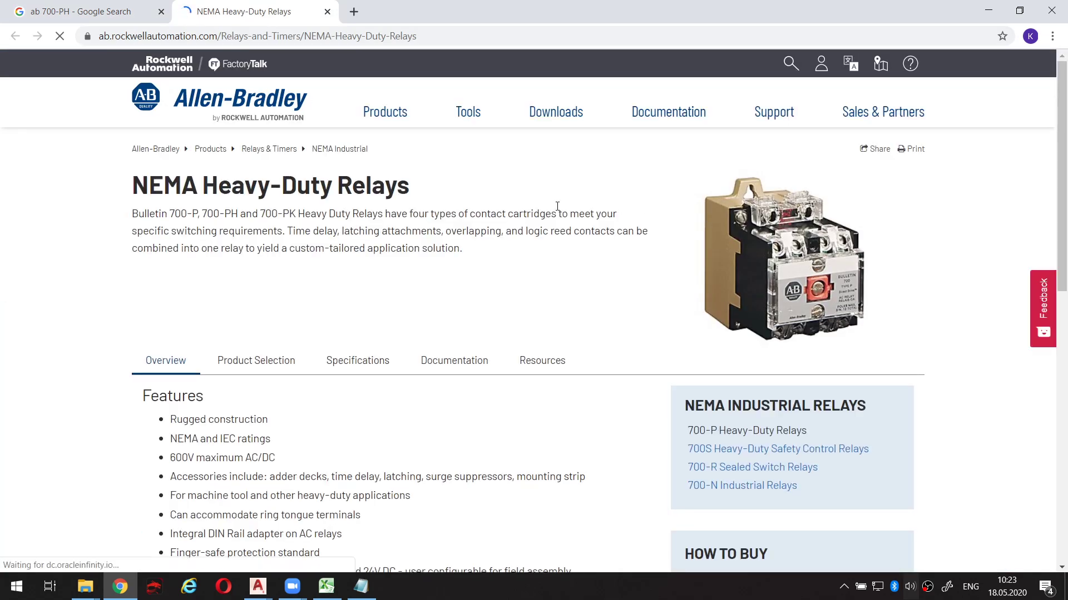
key(ctrl+shift+1)
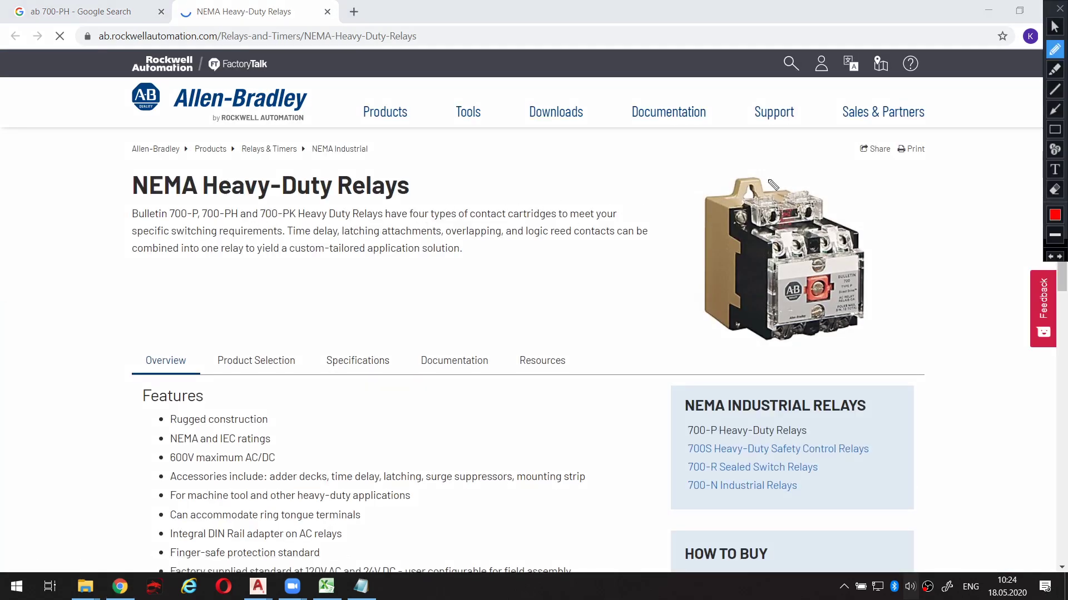
mouse_move(769, 174)
mouse_down()
mouse_move(691, 193)
mouse_move(781, 178)
mouse_up()
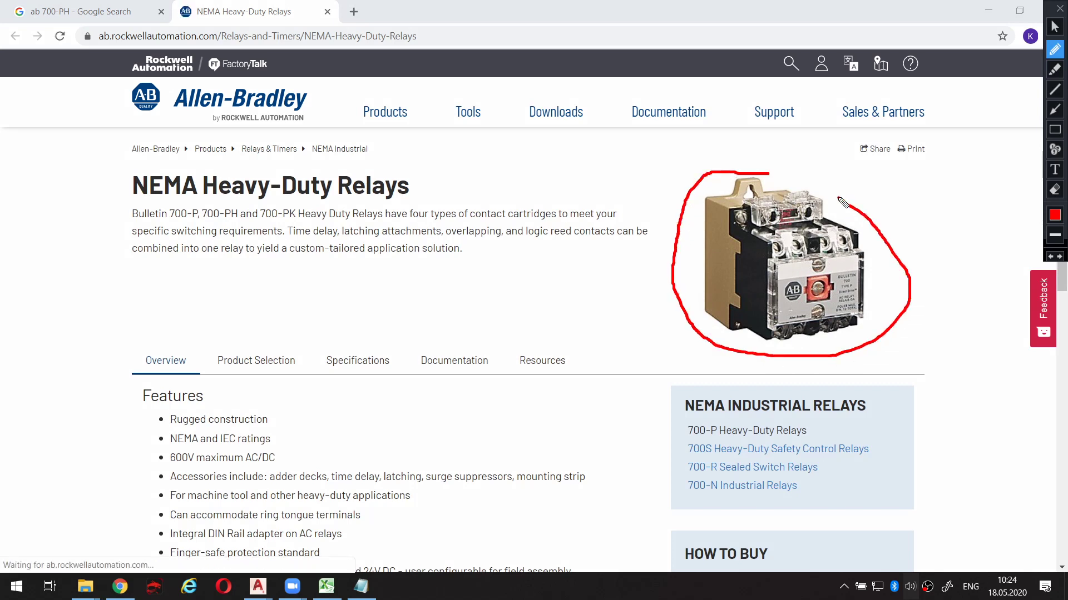
drag(167, 214, 407, 215)
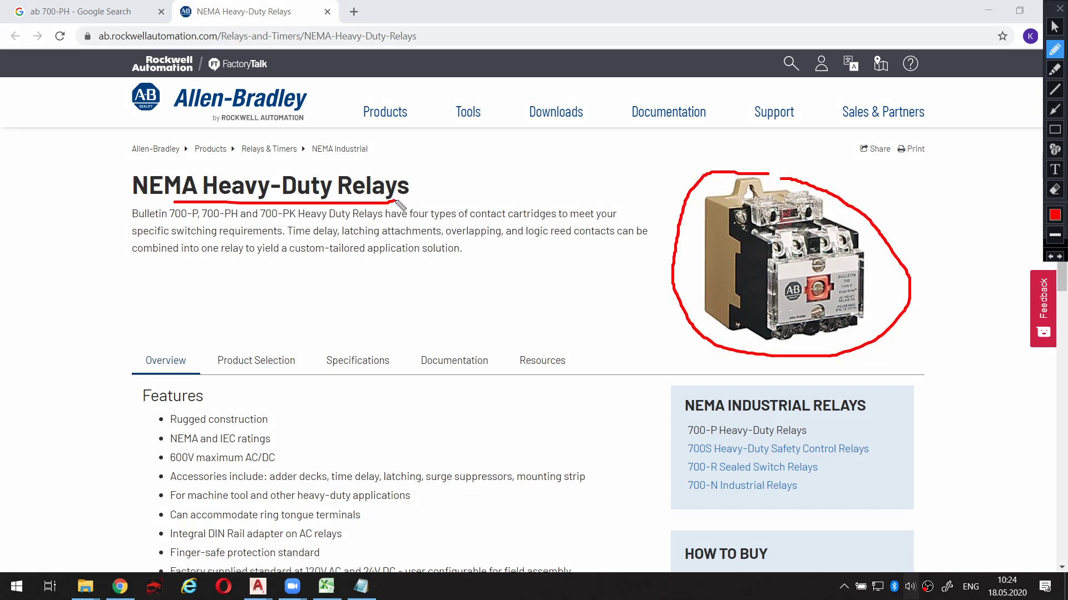
key(ctrl+shift+1)
key(ctrl+shift+1)
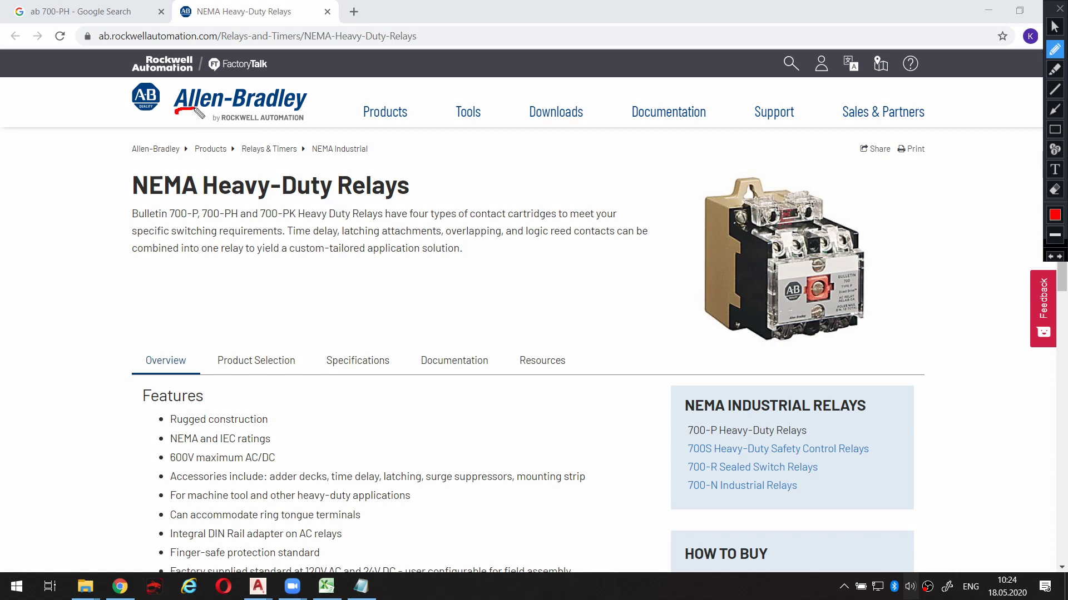
key(ctrl+shift+1)
key(ctrl+shift+1)
key(ctrl+shift+1)
Scroll the 700-P/PH/PK relay page and circle the relay photo in red.
scroll(423, 172, down, 1)
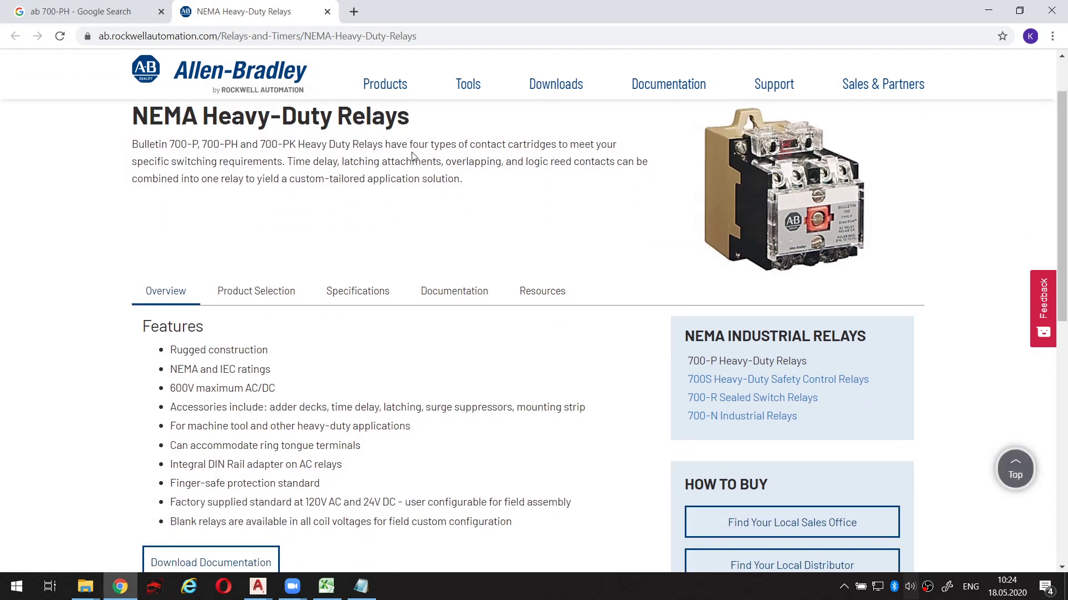
scroll(436, 172, down, 2)
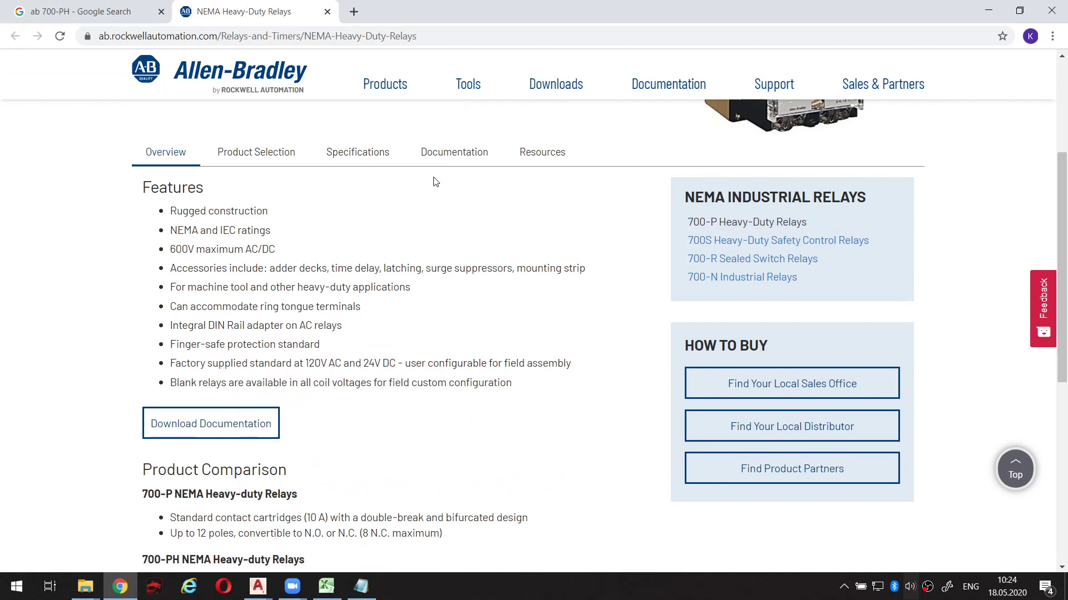
scroll(611, 208, up, 3)
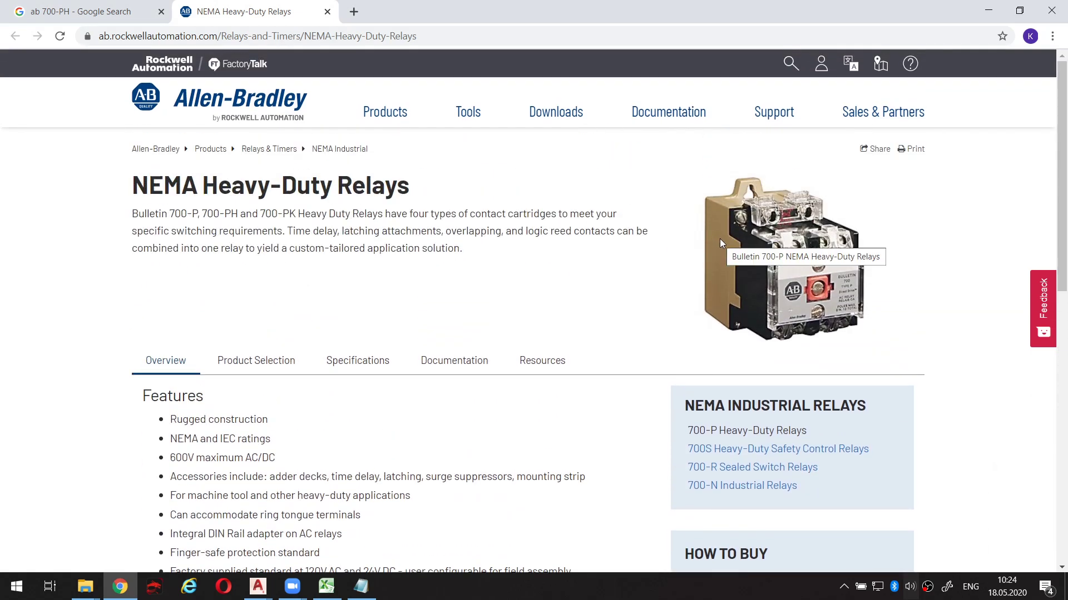
scroll(720, 239, down, 2)
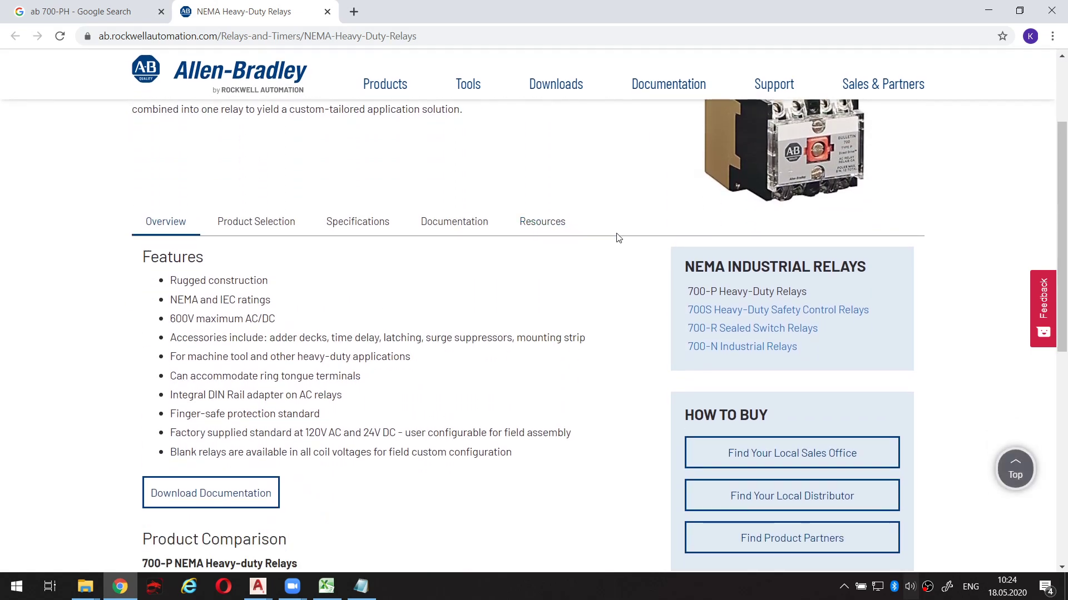
scroll(701, 241, up, 2)
key(ctrl+shift+1)
mouse_move(749, 168)
mouse_down()
mouse_move(734, 172)
mouse_move(689, 303)
mouse_move(834, 355)
mouse_move(816, 188)
mouse_up()
key(ctrl+shift+1)
click(388, 359)
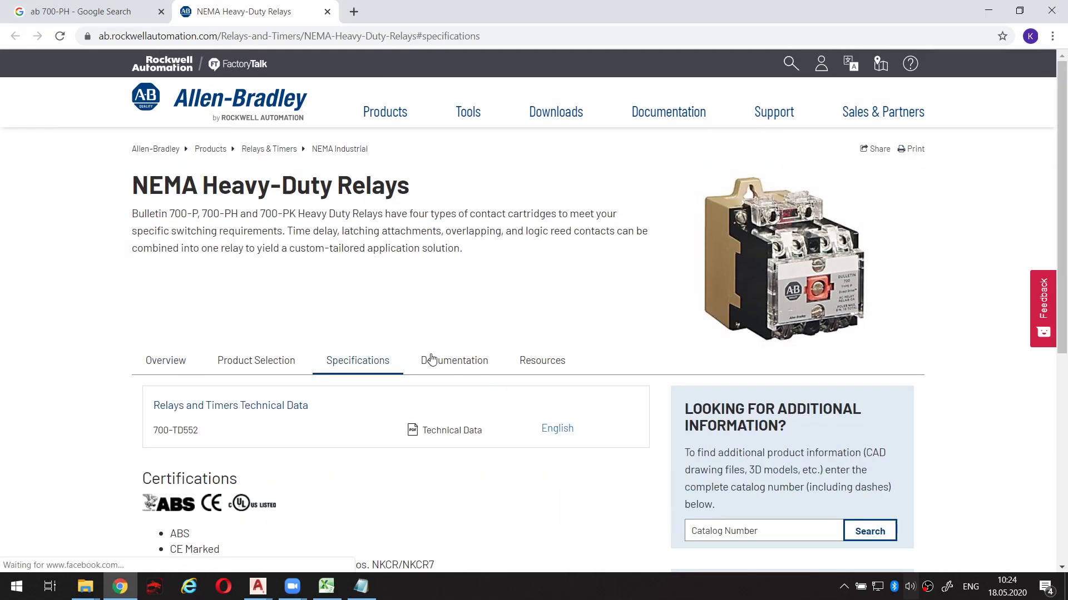
scroll(497, 335, down, 5)
scroll(469, 315, up, 2)
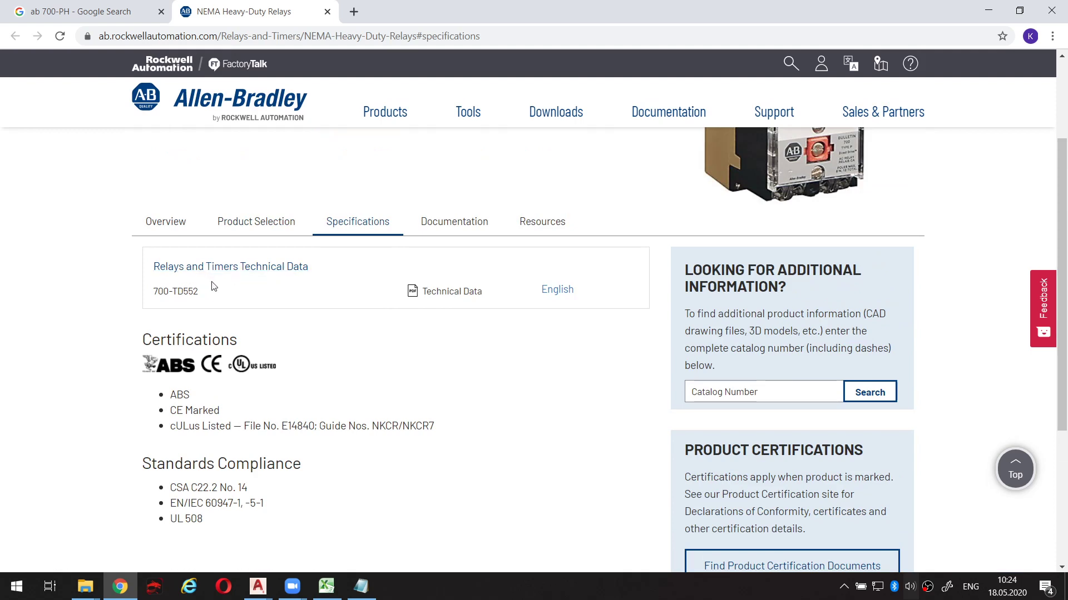
scroll(218, 303, up, 1)
mouse_move(169, 350)
mouse_down()
mouse_move(140, 369)
mouse_move(186, 384)
mouse_move(215, 368)
mouse_move(167, 352)
mouse_up()
key(Escape)
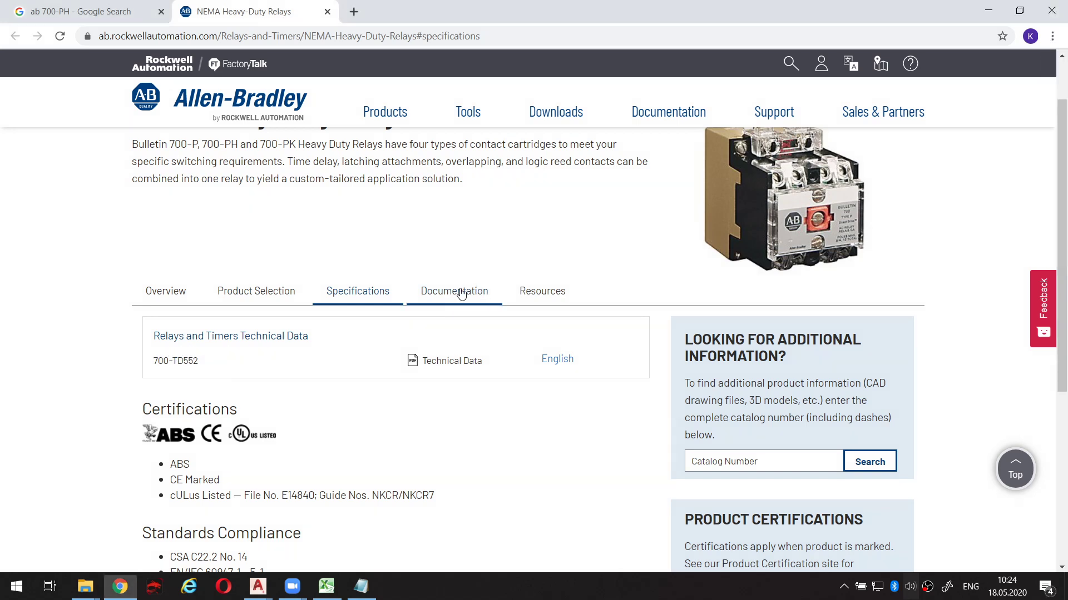
scroll(440, 290, up, 1)
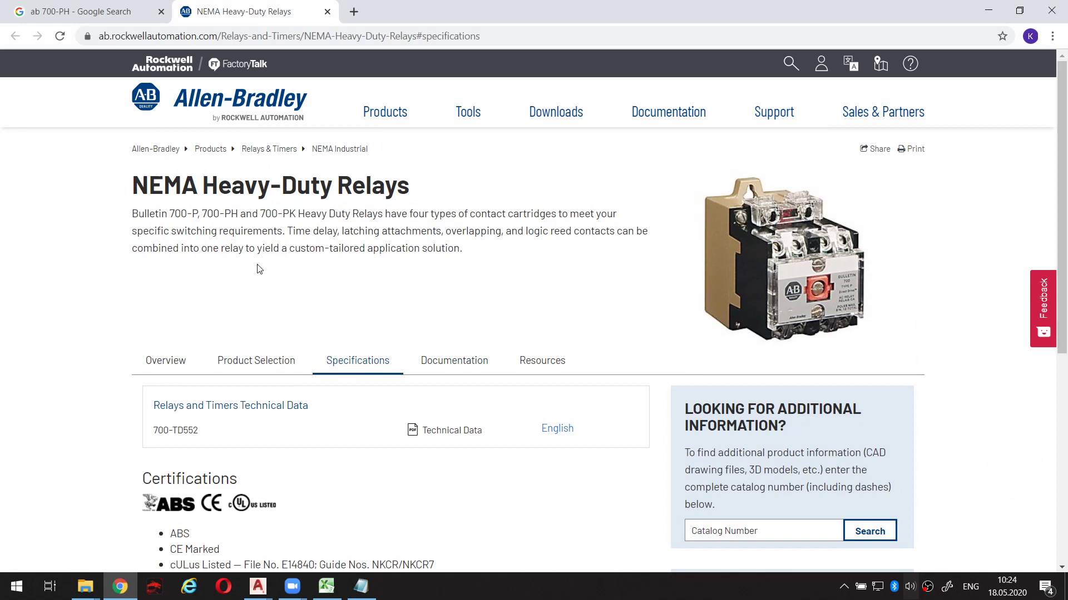
key(ctrl+shift+2)
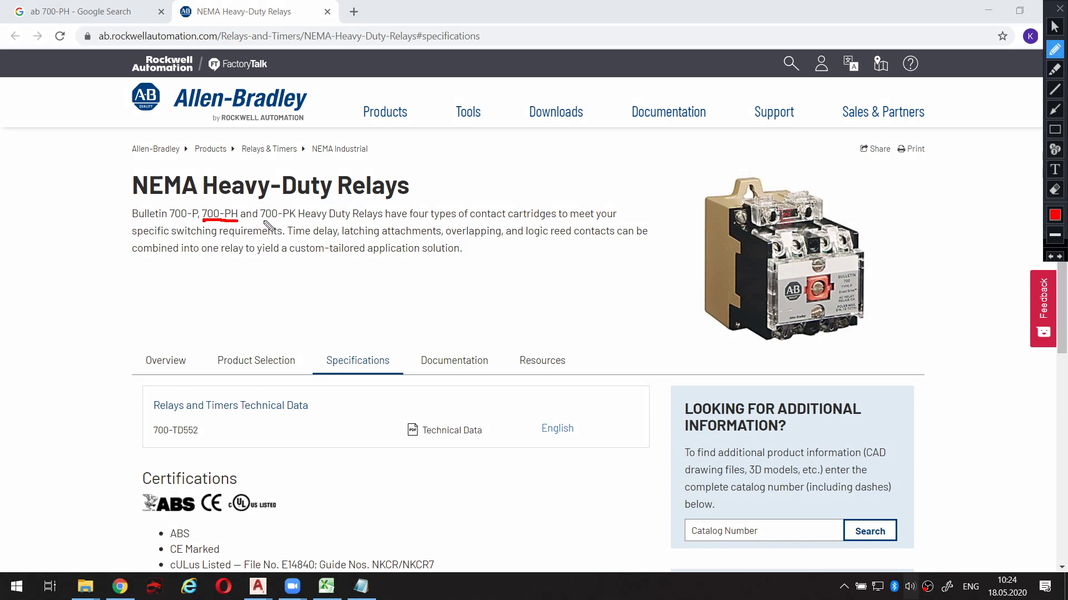
drag(259, 221, 299, 223)
key(ctrl+shift+2)
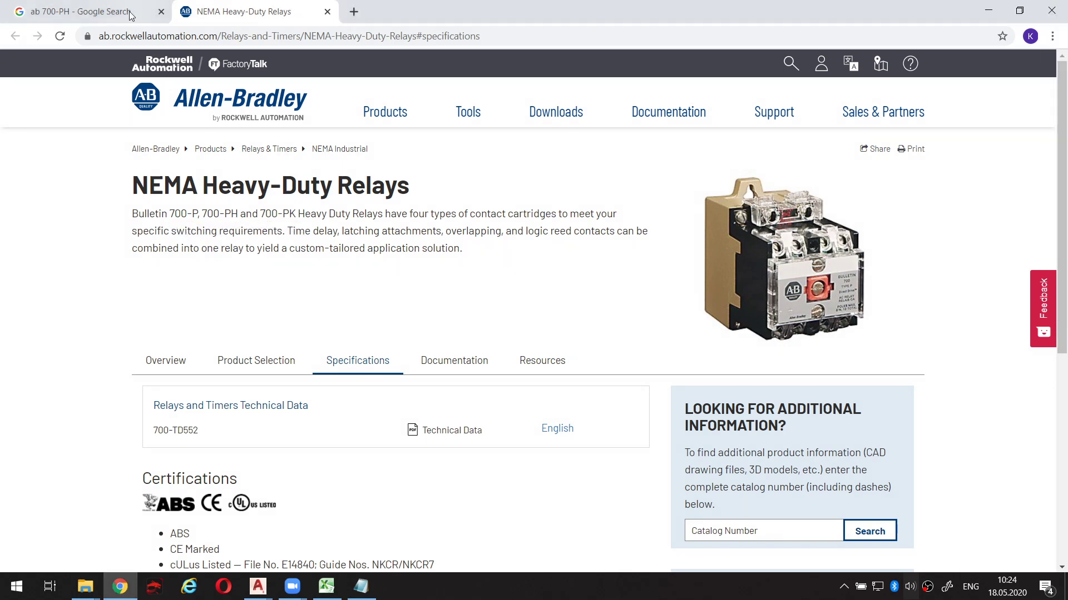
click(130, 15)
drag(245, 81, 45, 72)
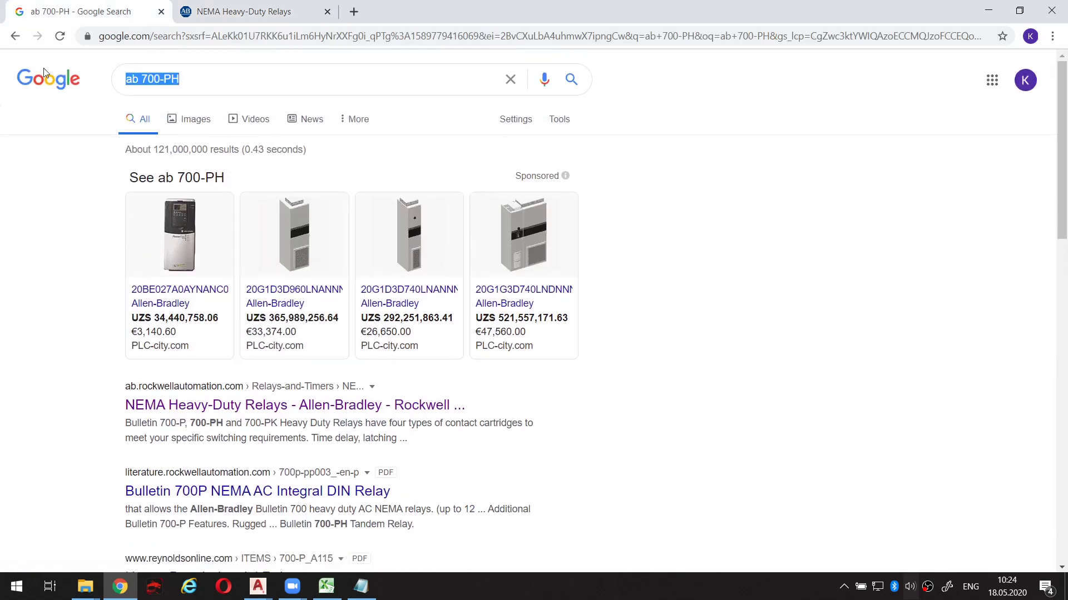
text(700-PH101B22)
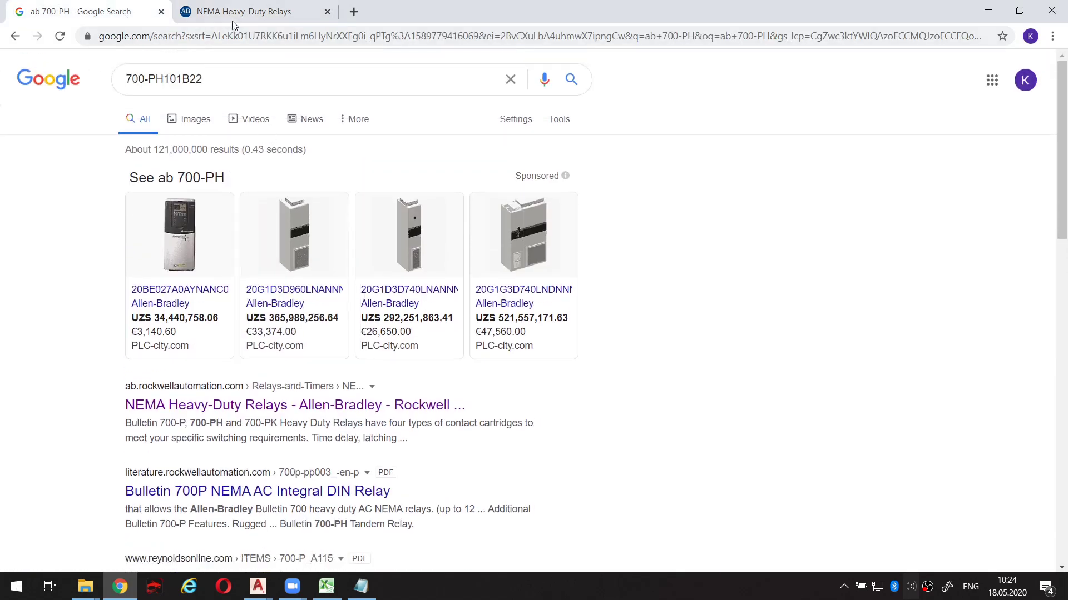
click(236, 14)
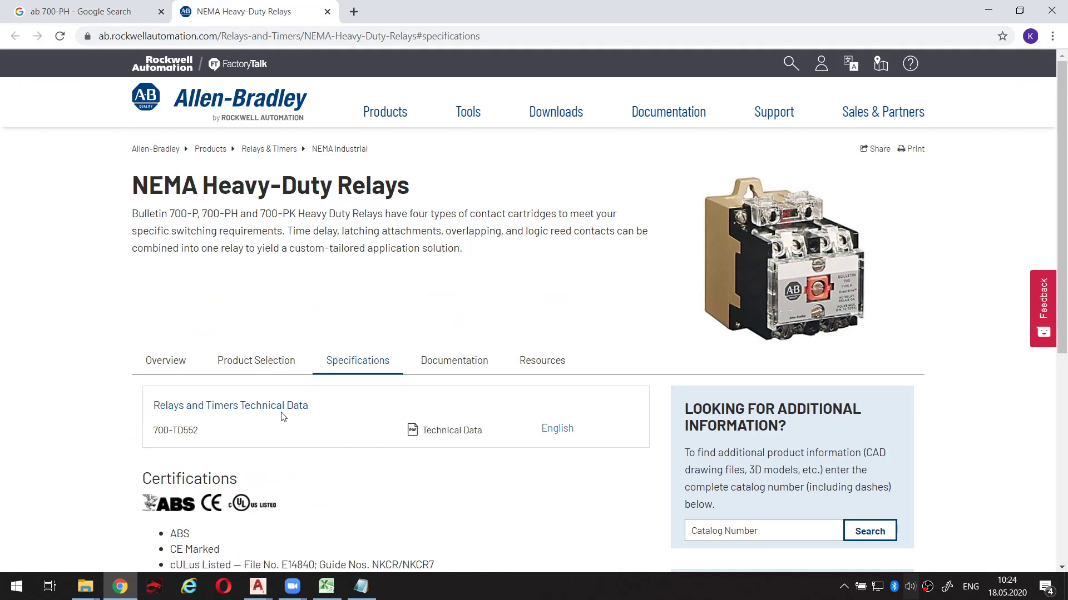
drag(157, 415, 291, 413)
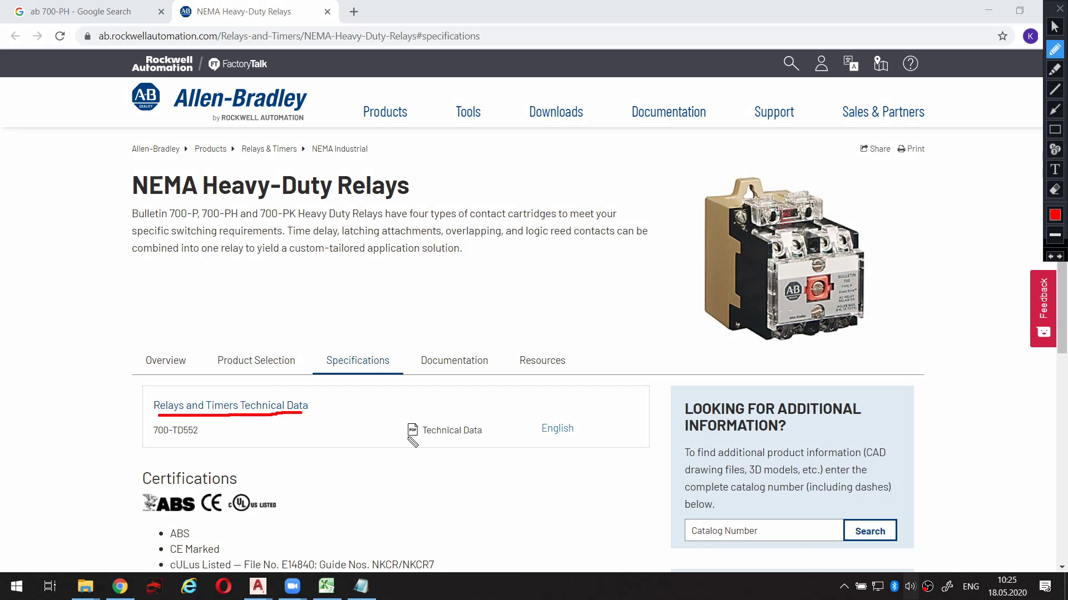
drag(412, 442, 403, 423)
key(Escape)
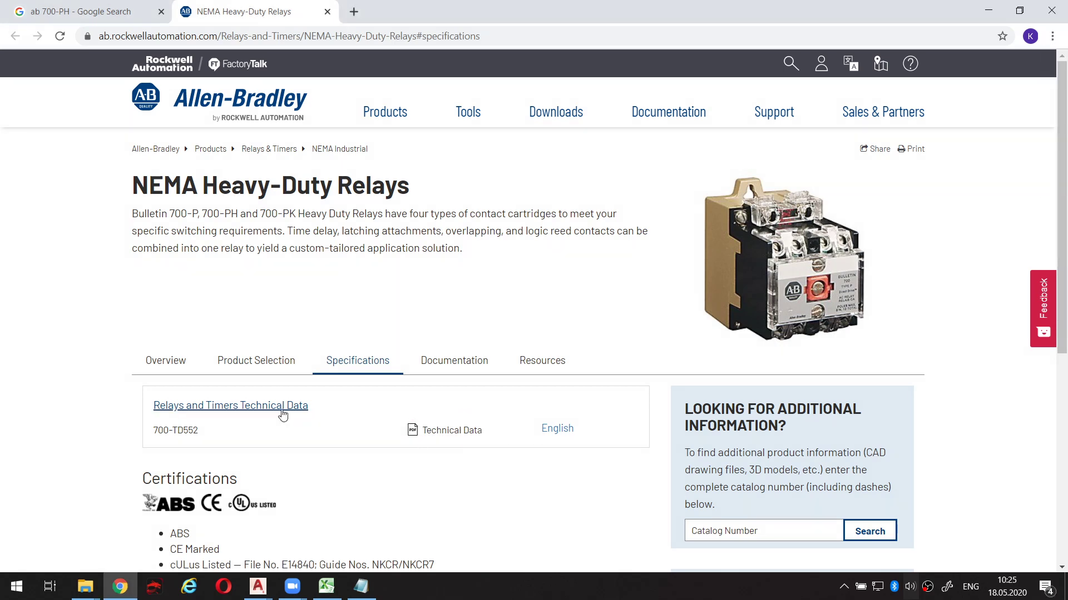
Open the Relays and Timers technical data PDF (700-TD552) and scroll through it.
click(282, 412)
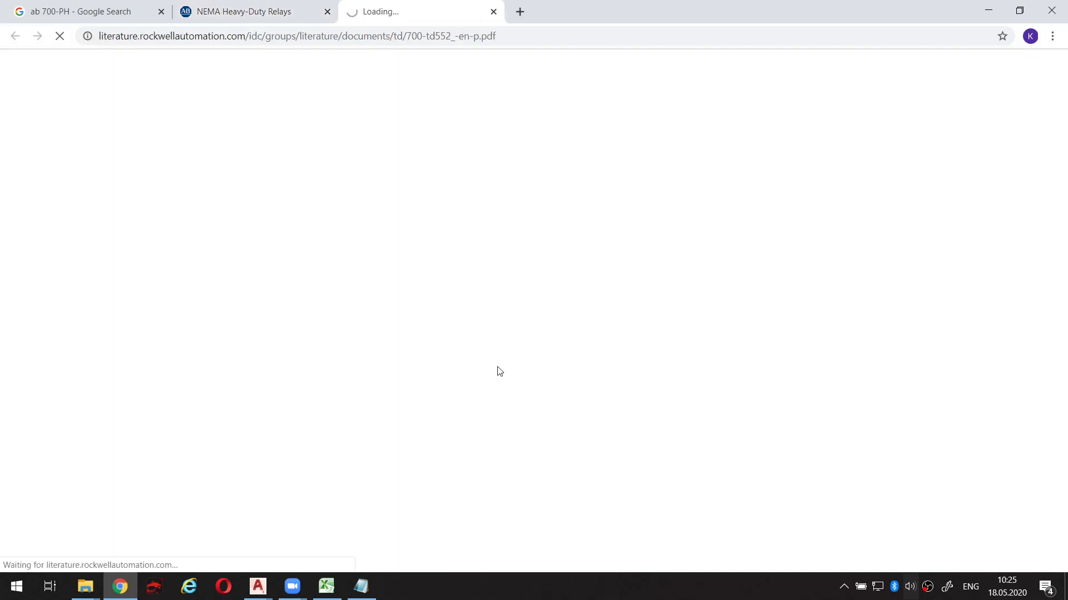
scroll(604, 324, down, 10)
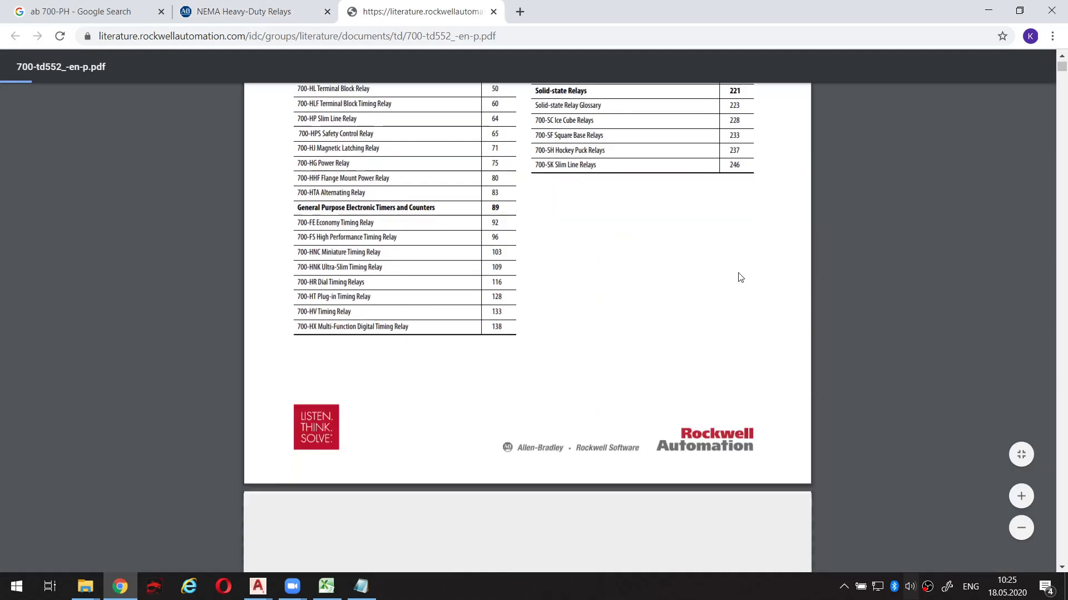
drag(1060, 69, 1061, 87)
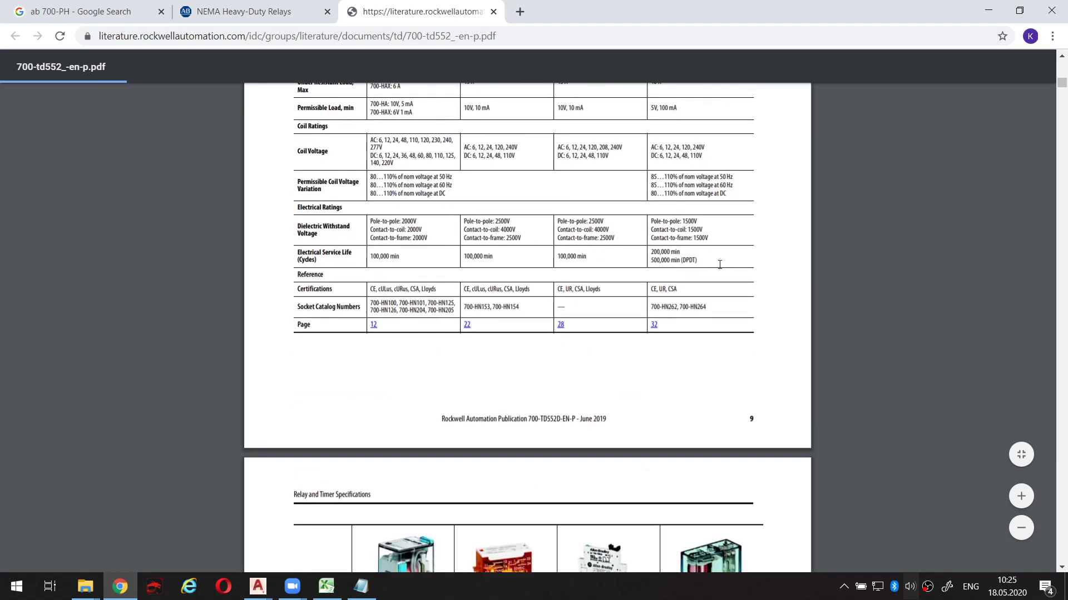
scroll(722, 267, down, 4)
scroll(722, 271, down, 2)
scroll(722, 271, up, 5)
scroll(721, 273, up, 13)
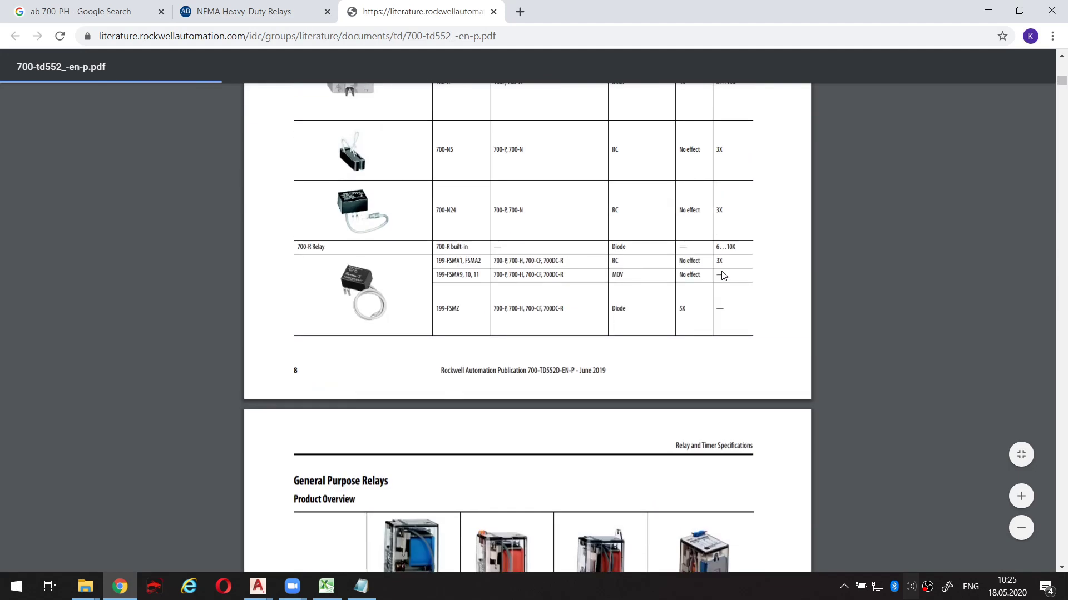
scroll(722, 274, up, 7)
scroll(722, 275, up, 4)
scroll(721, 275, down, 15)
scroll(722, 276, down, 20)
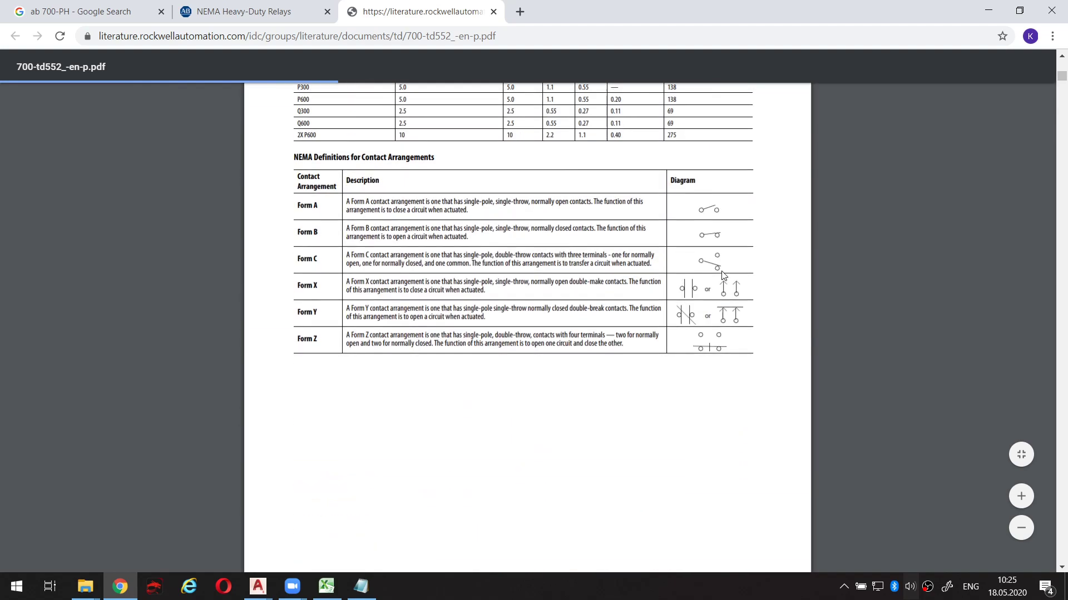
scroll(722, 275, up, 5)
scroll(721, 276, up, 7)
scroll(723, 276, up, 10)
scroll(723, 277, up, 8)
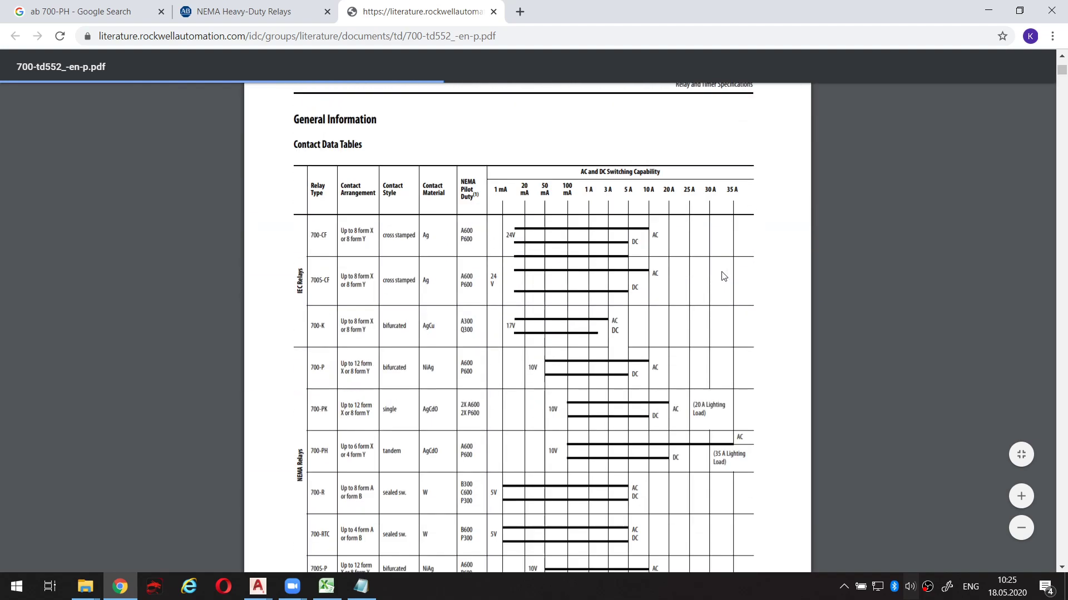
scroll(723, 276, up, 10)
scroll(740, 280, up, 5)
scroll(754, 288, up, 8)
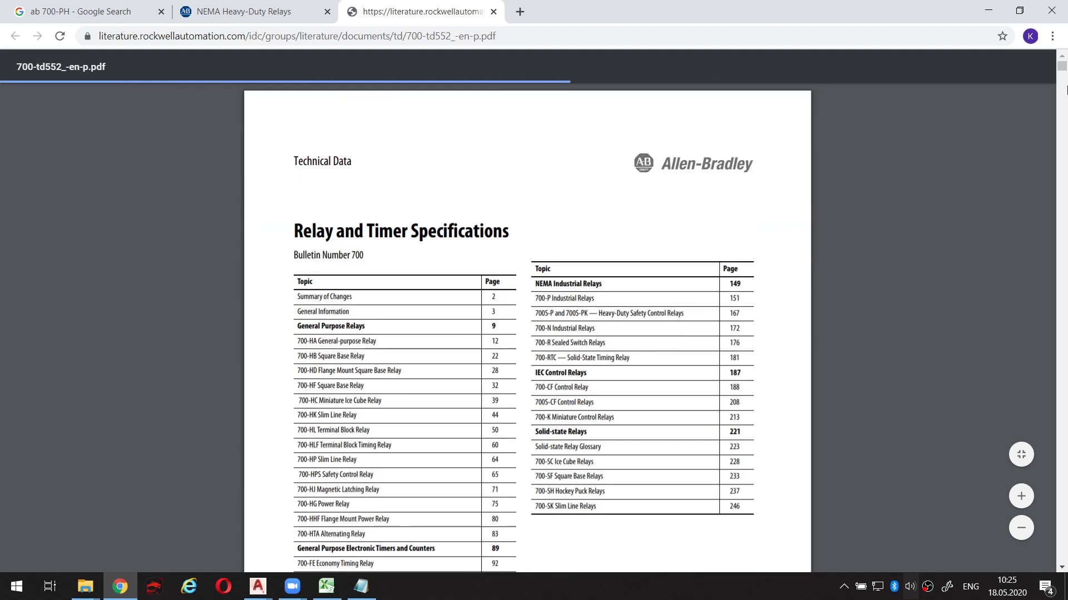
Return to the top of the 251-page PDF to show its contents table.
drag(1061, 67, 1058, 207)
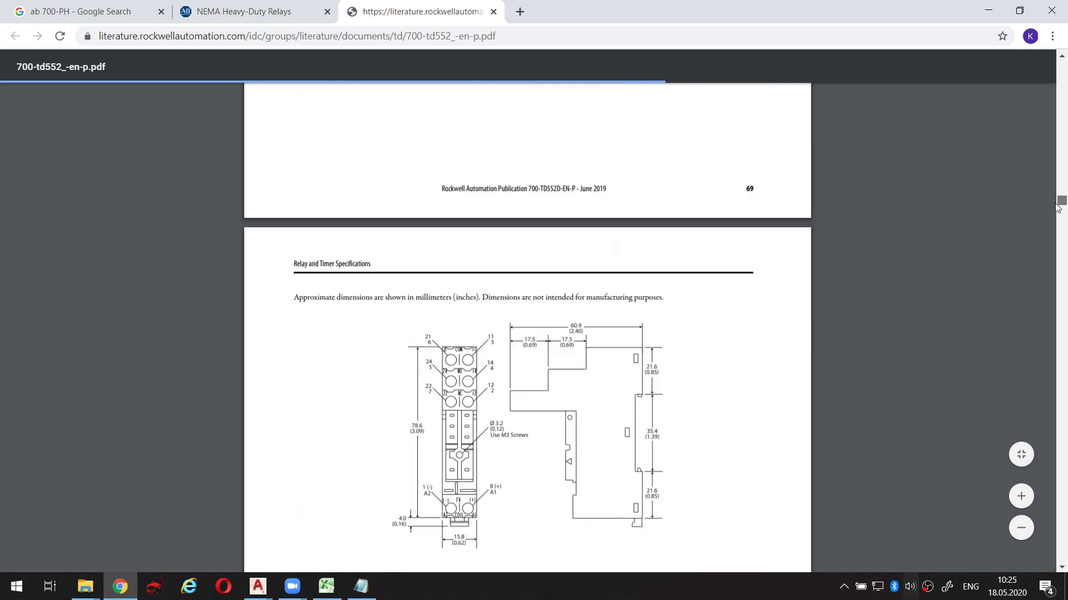
scroll(767, 284, up, 6)
scroll(766, 286, up, 2)
scroll(578, 292, up, 3)
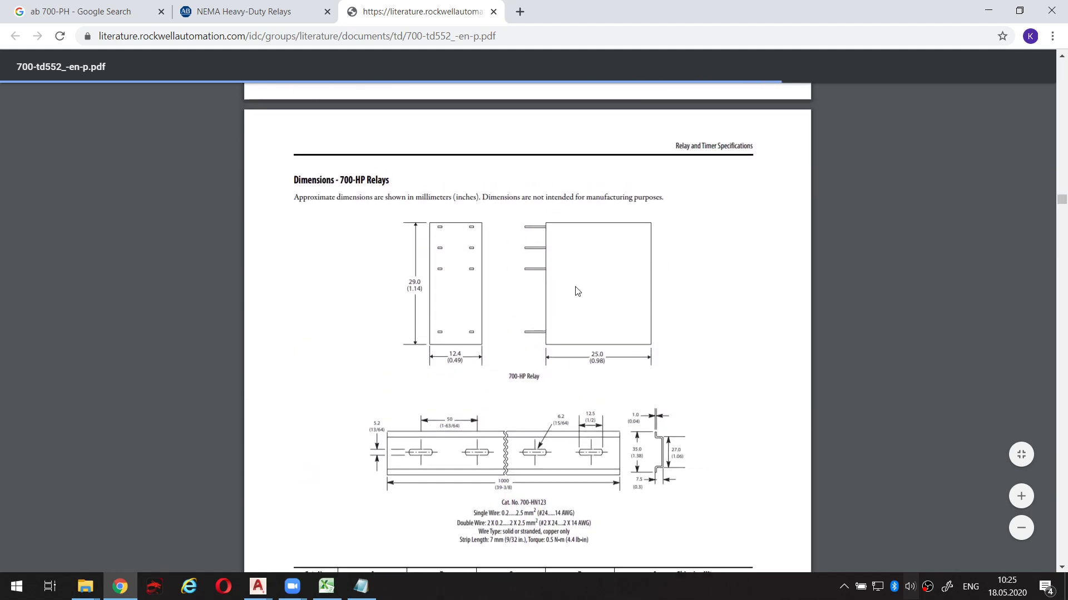
scroll(577, 292, up, 3)
scroll(577, 292, up, 4)
scroll(573, 293, up, 4)
scroll(568, 296, up, 7)
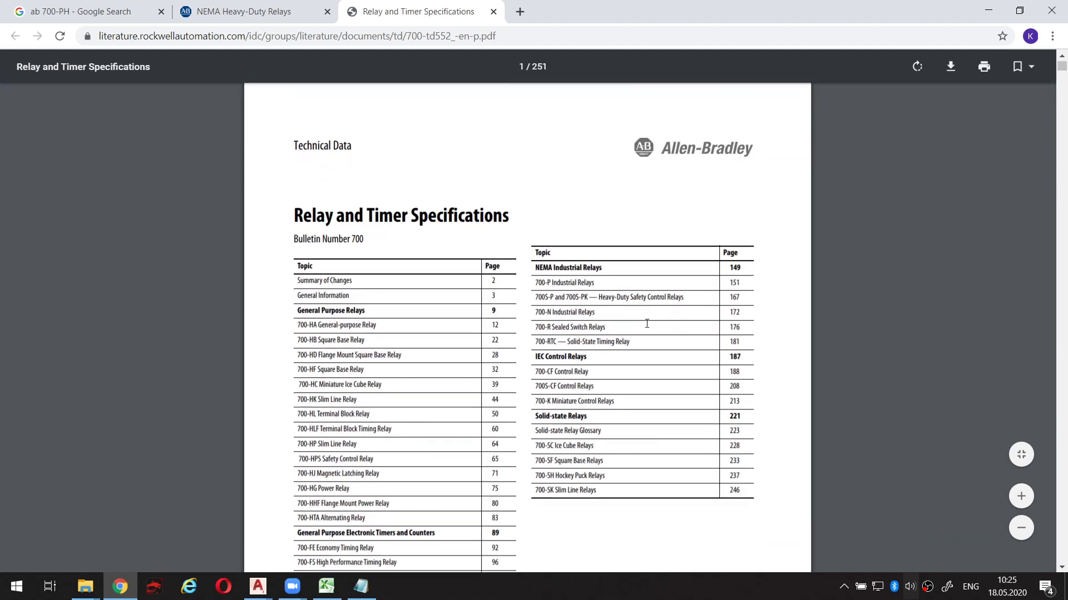
scroll(647, 323, down, 5)
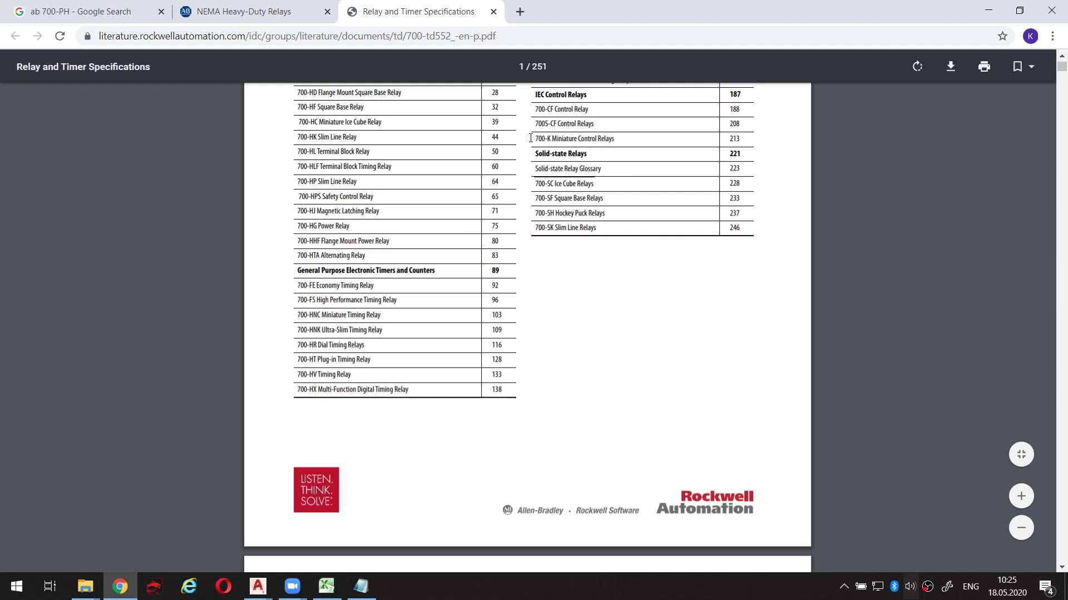
Search the PDF for 700-PH, trimmed from the pasted catalog number.
key(ctrl+f)
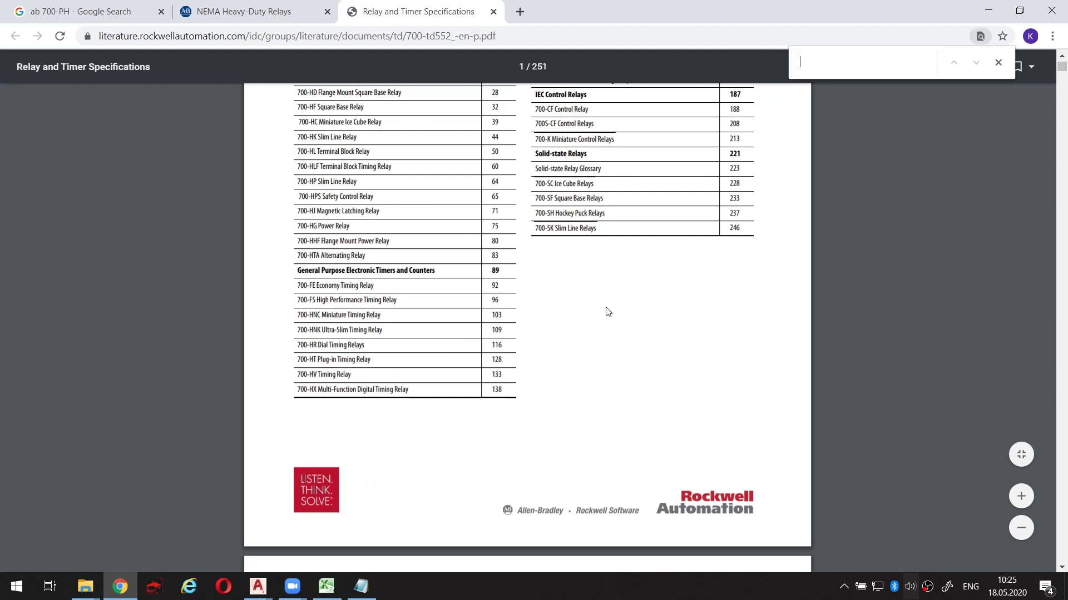
text(700-PH101B22)
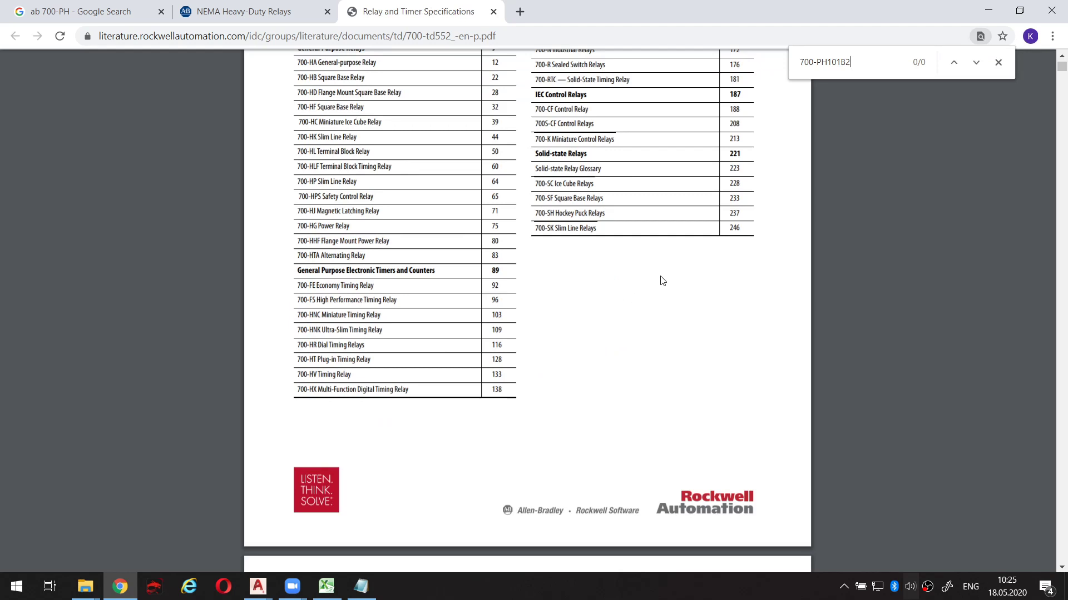
key(BackSpace)
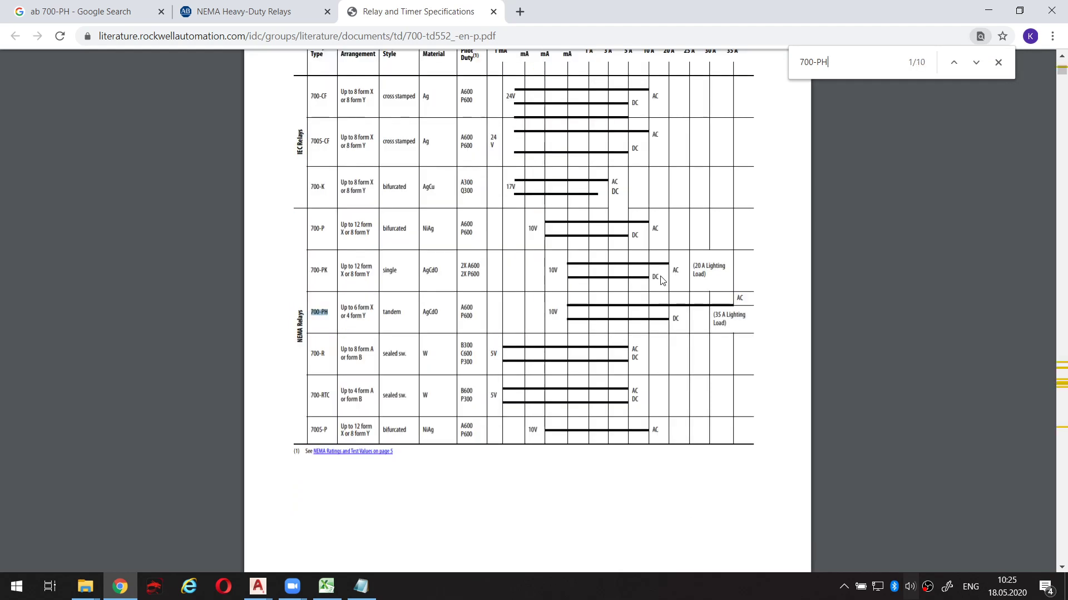
key(Return)
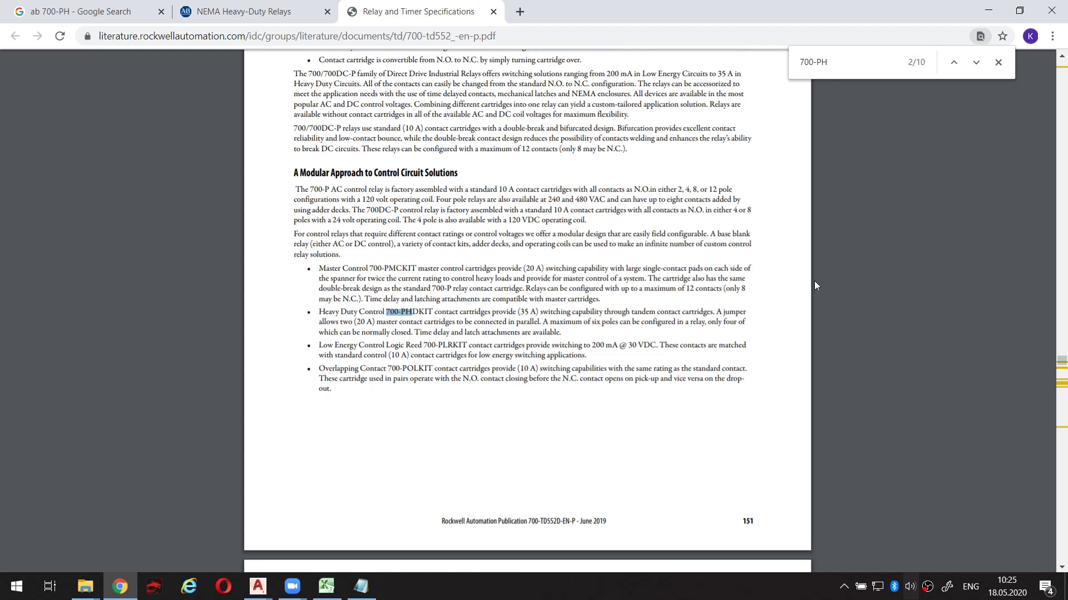
Step through the 700-PH matches to 700-PHDKIT and the last one, then close the PDF.
click(976, 63)
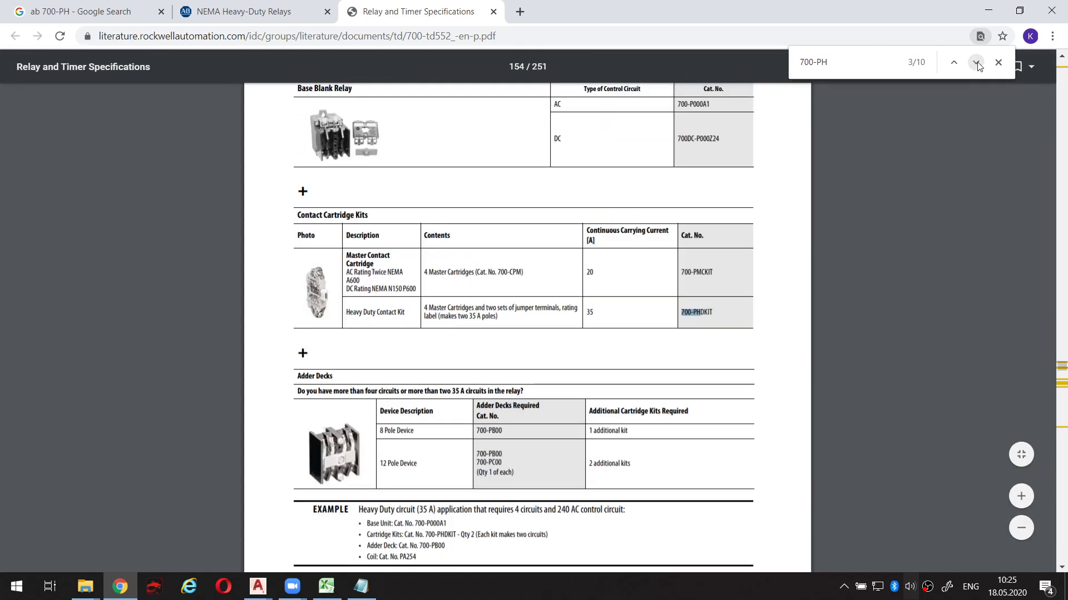
click(977, 63)
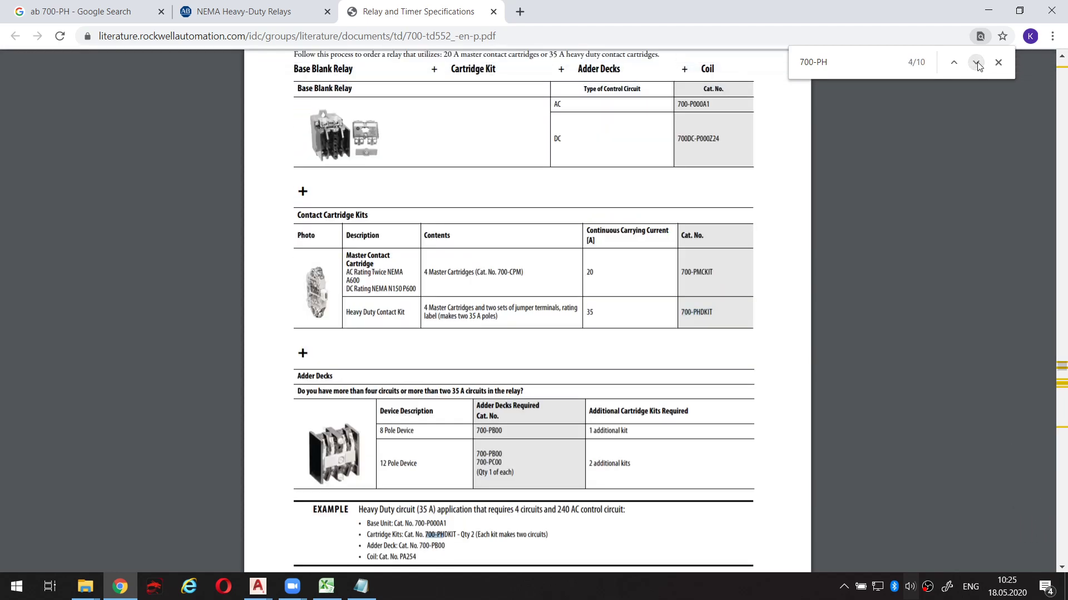
click(977, 64)
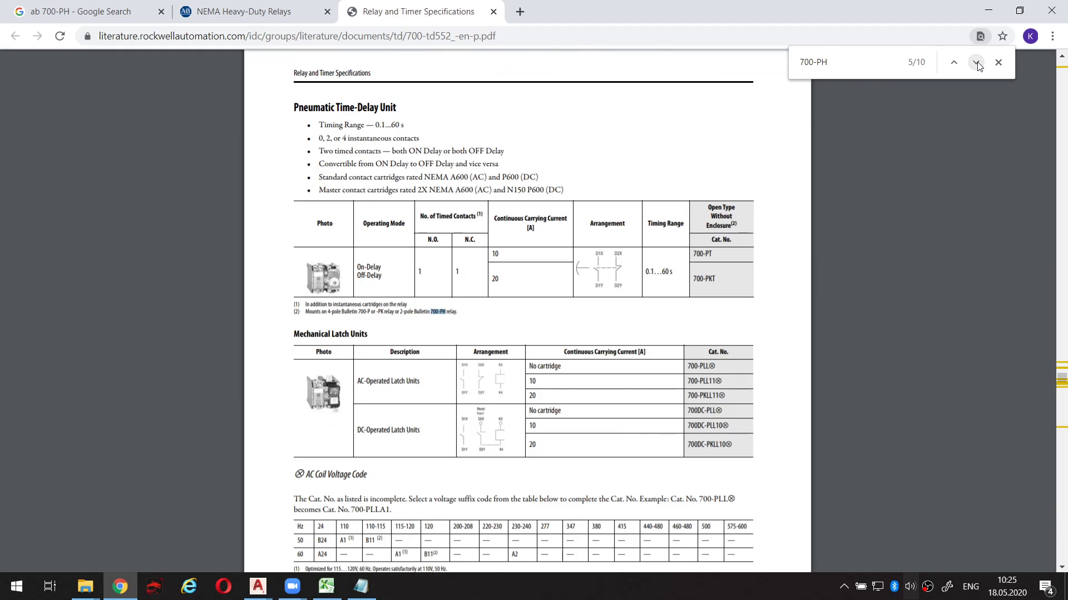
click(977, 63)
click(977, 63)
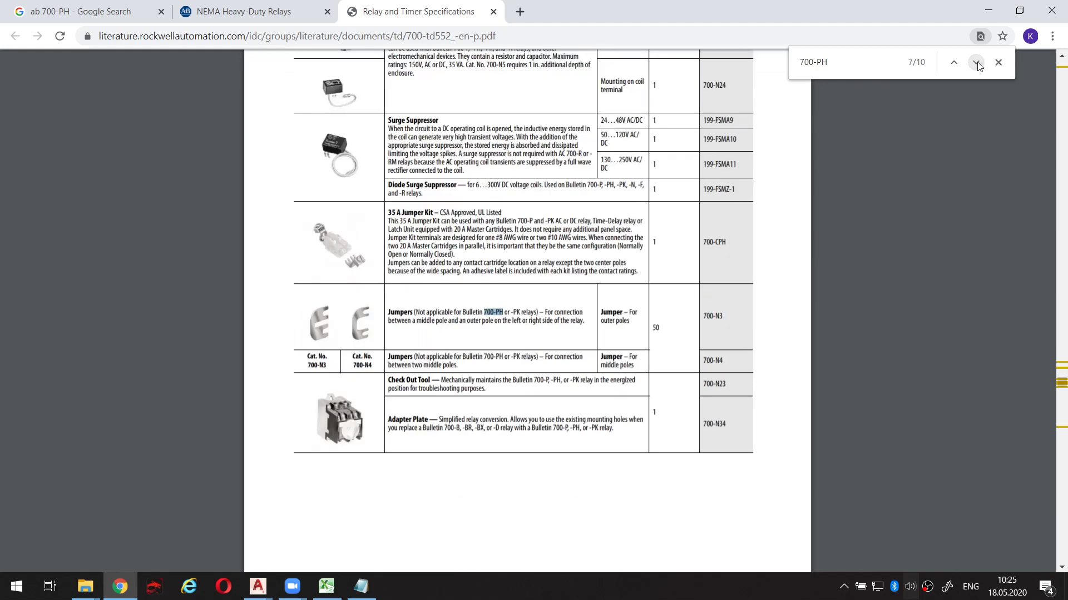
click(977, 64)
click(976, 63)
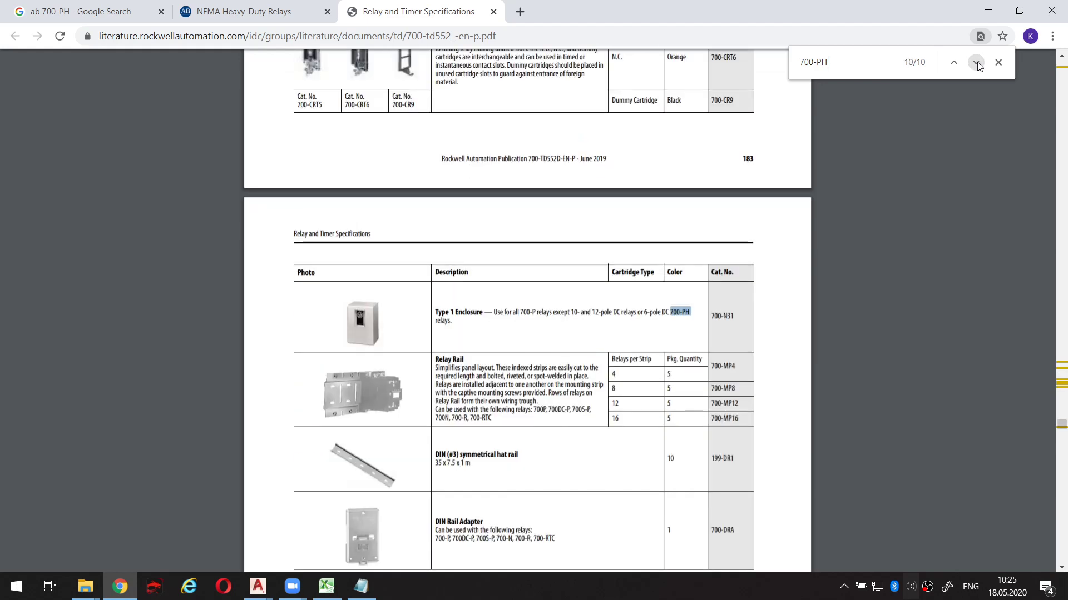
click(977, 64)
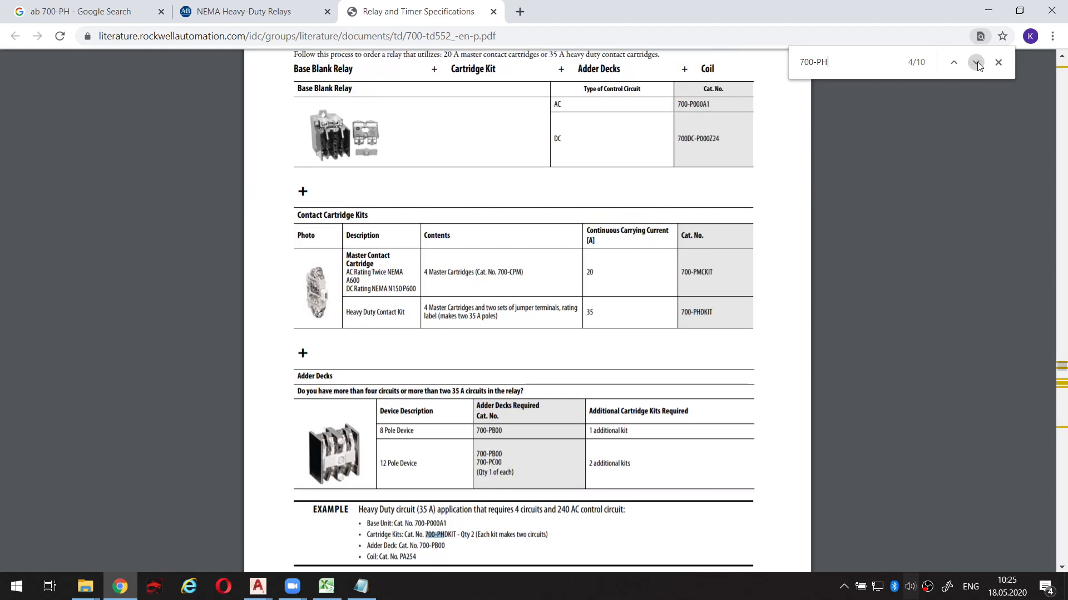
click(977, 63)
click(953, 62)
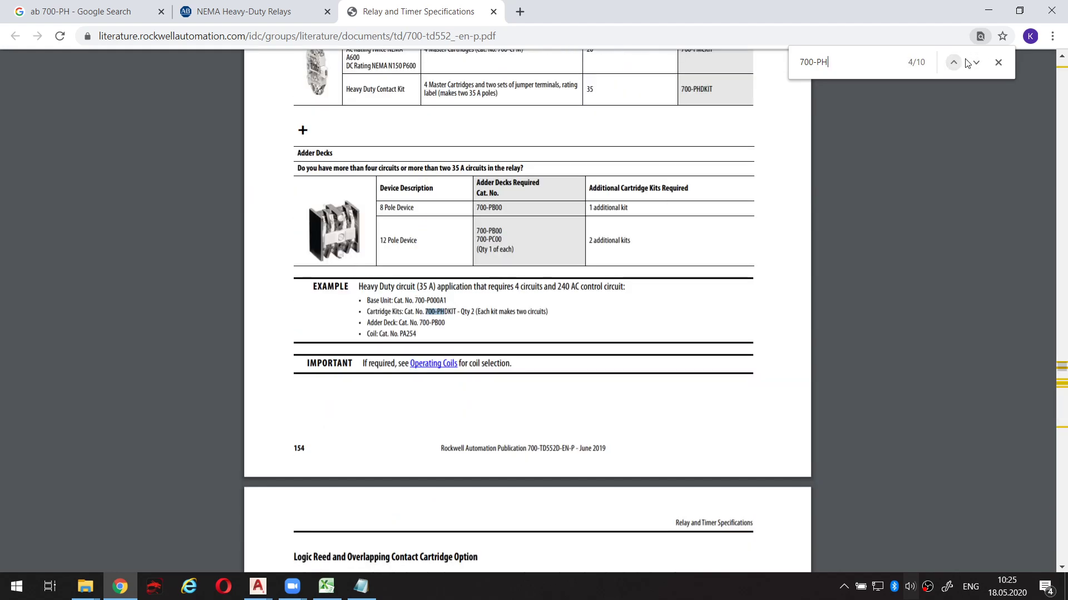
click(976, 63)
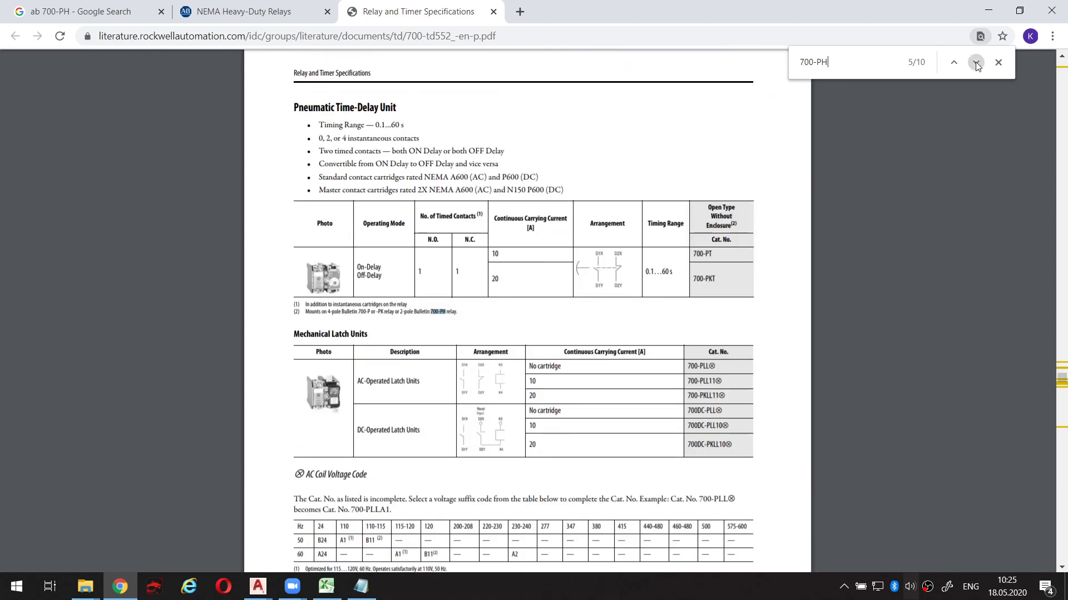
click(977, 64)
click(977, 63)
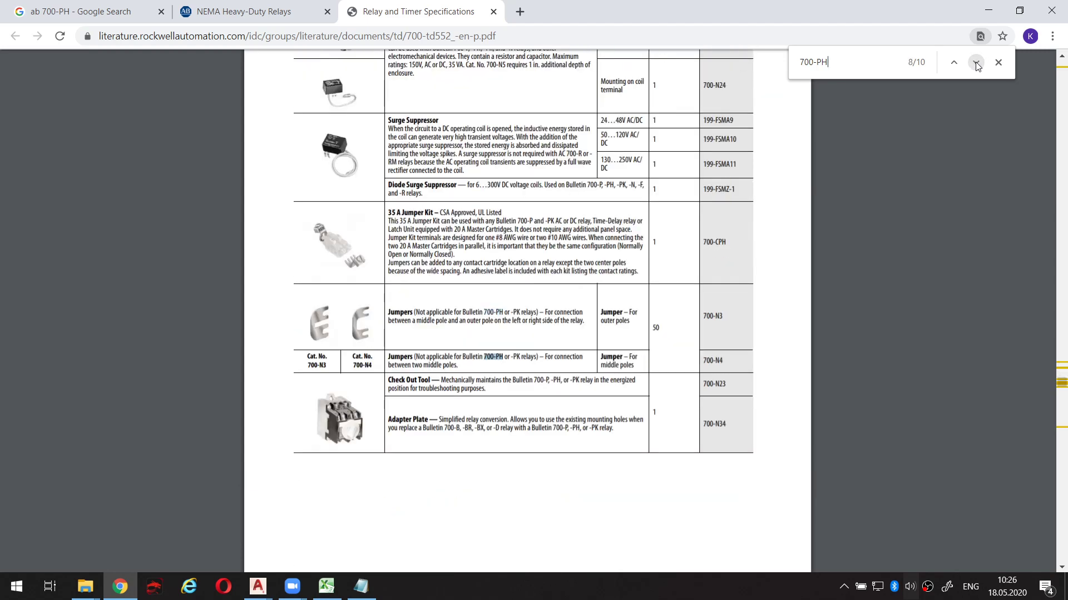
click(977, 64)
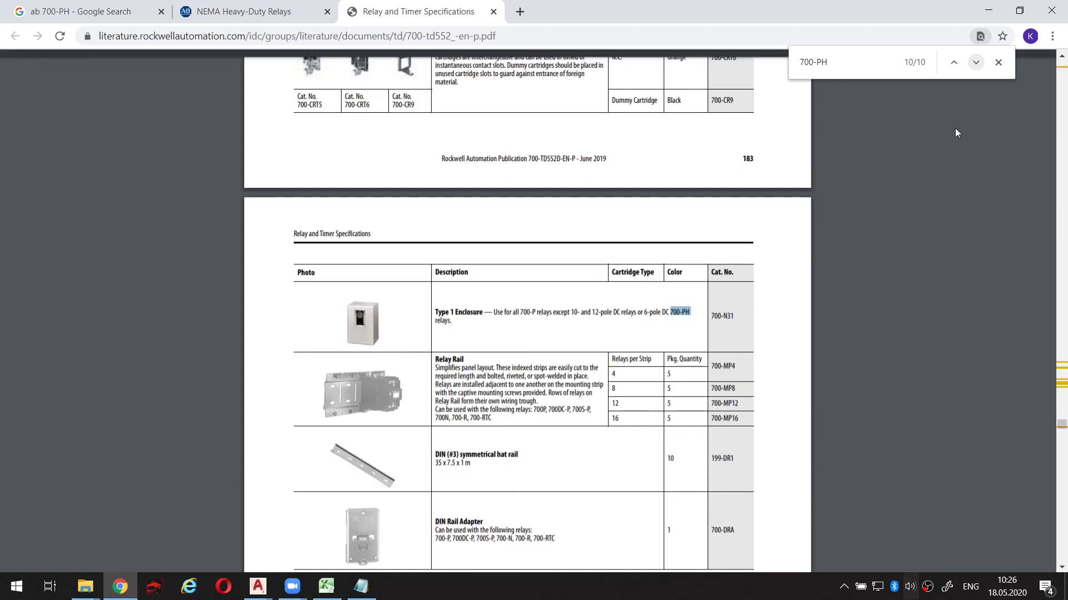
click(492, 11)
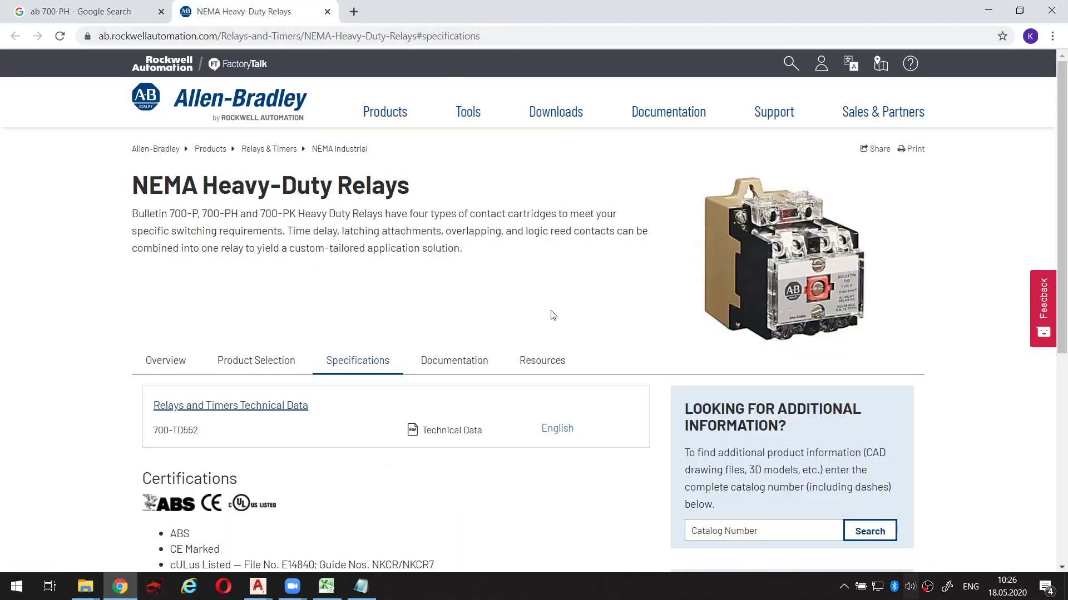
scroll(542, 289, down, 4)
Open the 700-PP032 NEMA Industrial Relays brochure from Documentation and circle the middle relay.
click(474, 159)
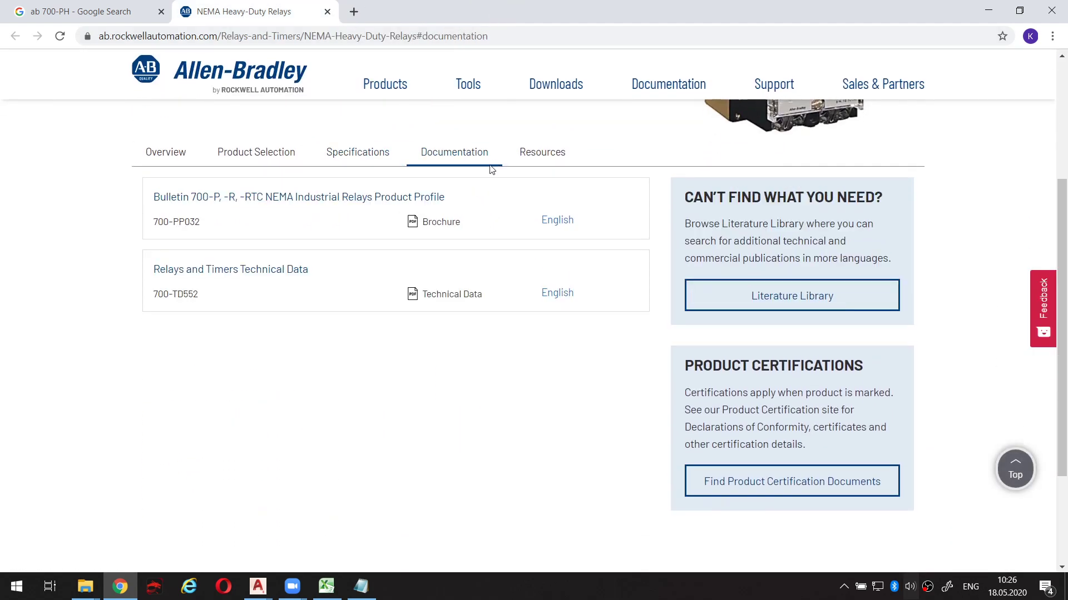
click(377, 203)
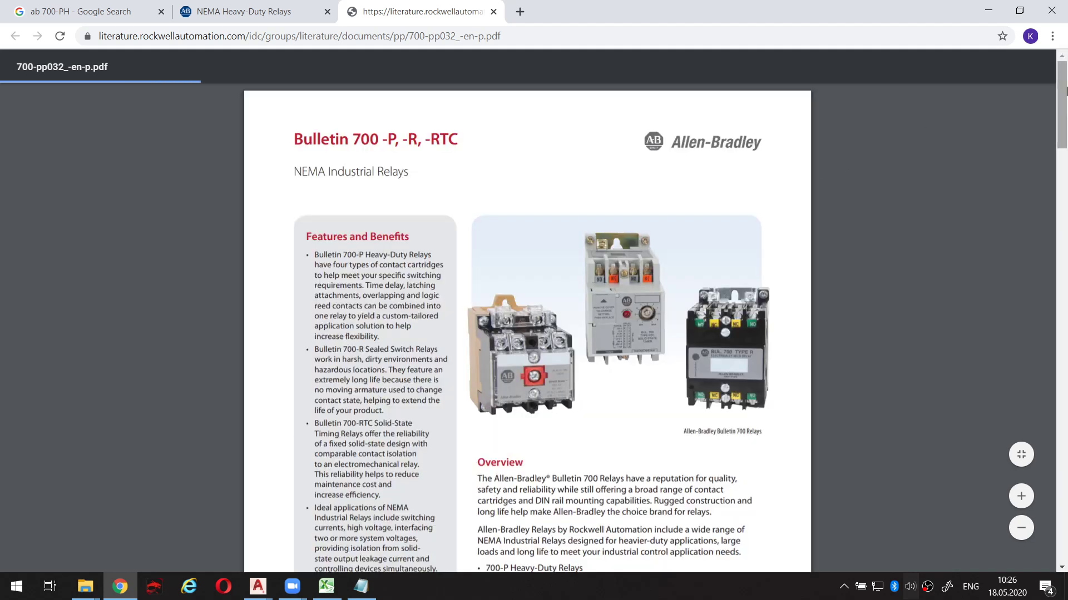
drag(1064, 90, 1064, 204)
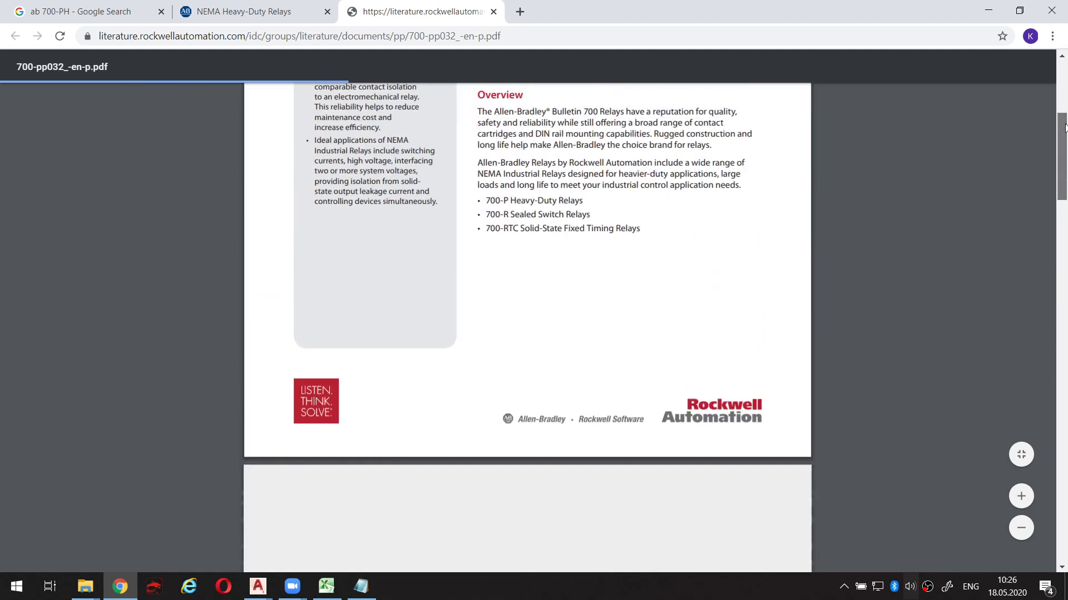
drag(1064, 204, 1063, 88)
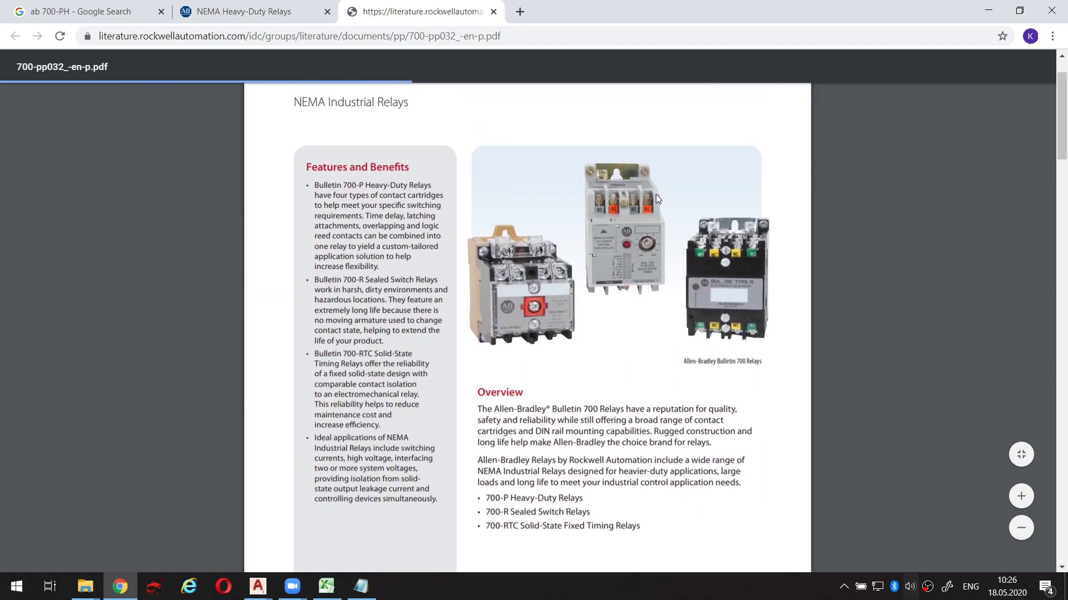
mouse_move(637, 145)
mouse_down()
mouse_move(655, 307)
mouse_move(631, 147)
mouse_up()
key(Escape)
Scroll to the Bulletin 700-R Sealed Switch Relays section and circle the 700-R relay image.
drag(1063, 115, 1063, 412)
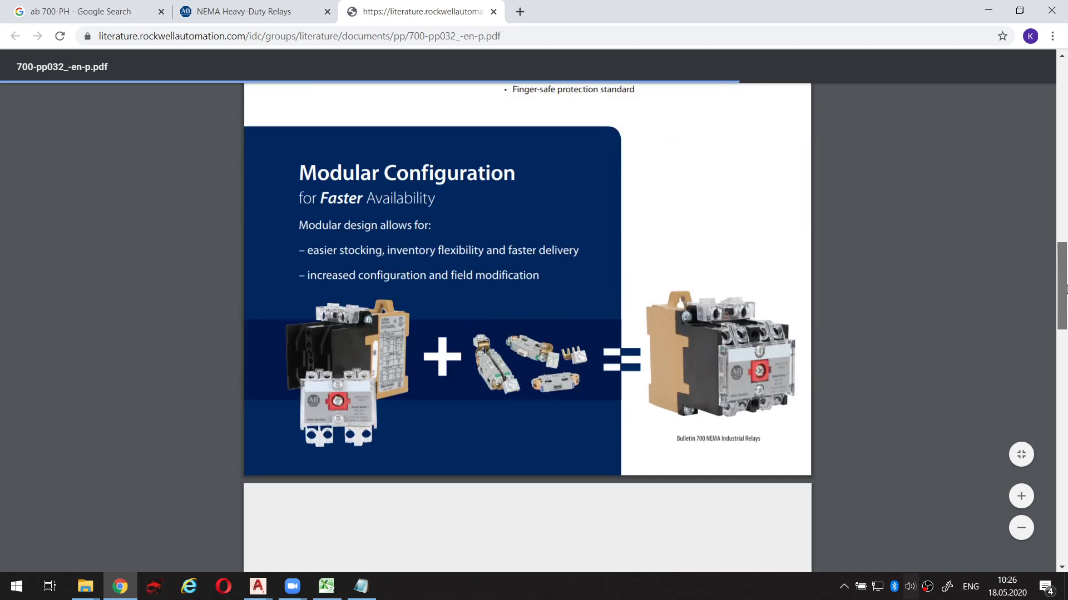
mouse_move(1064, 412)
mouse_down()
mouse_move(1065, 192)
mouse_move(1049, 350)
mouse_move(1066, 288)
mouse_move(1065, 522)
mouse_move(1064, 373)
mouse_up()
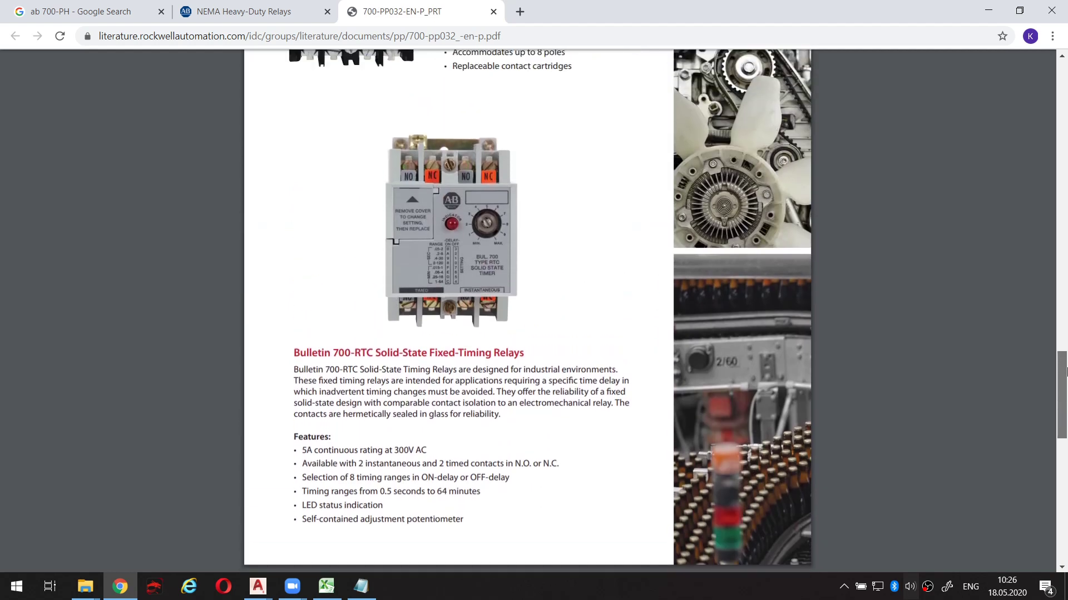
drag(1065, 370, 1065, 365)
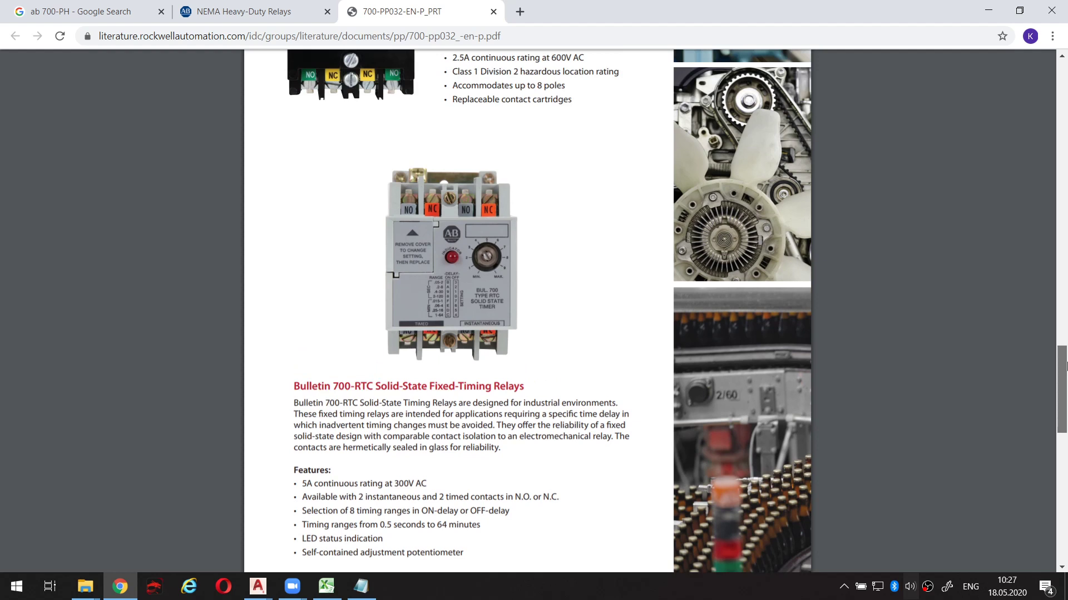
drag(1066, 365, 1065, 300)
scroll(620, 377, down, 1)
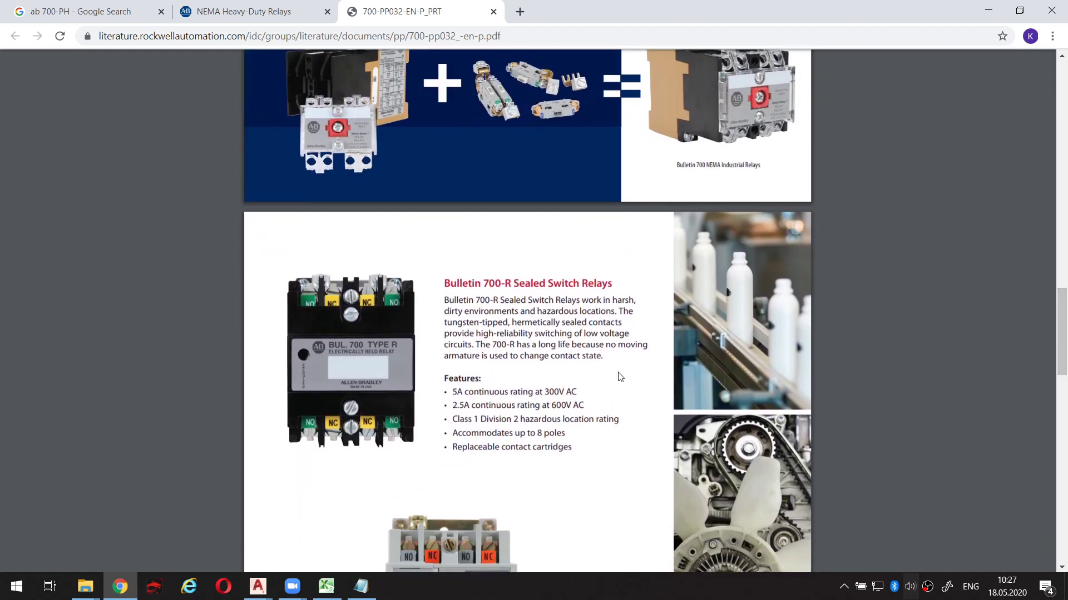
key(ctrl+shift+p)
mouse_move(329, 256)
mouse_down()
mouse_move(267, 358)
mouse_move(310, 452)
mouse_move(435, 371)
mouse_move(385, 261)
mouse_move(325, 257)
mouse_up()
key(ctrl+shift+p)
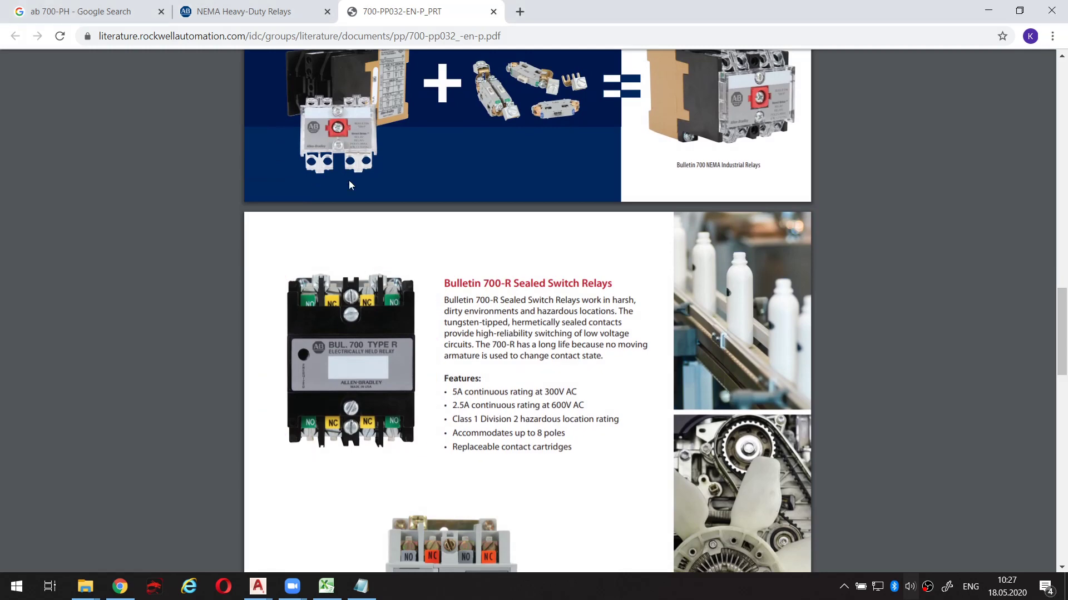
Skim the Relays and Timers Technical Data PDF from the NEMA Heavy-Duty Relays page, then close it.
click(268, 11)
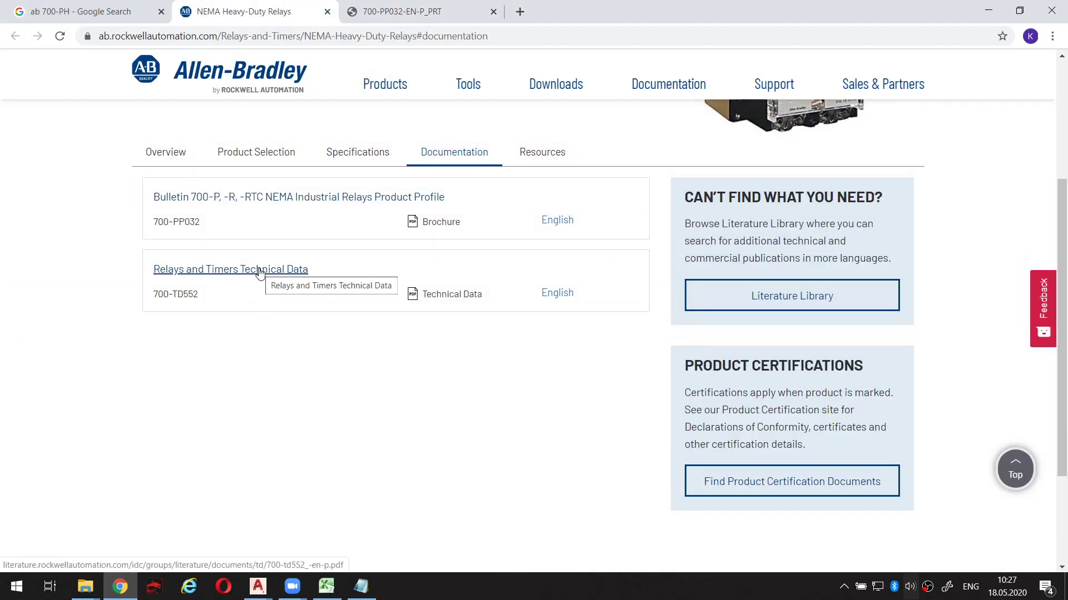
click(260, 271)
scroll(762, 317, down, 3)
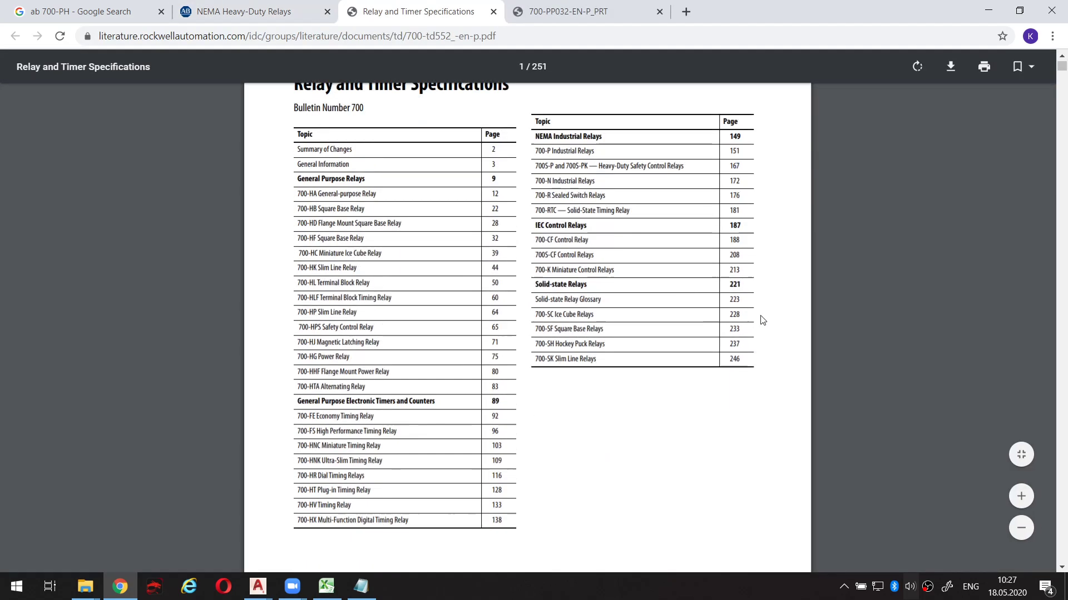
scroll(763, 305, down, 3)
scroll(762, 298, up, 5)
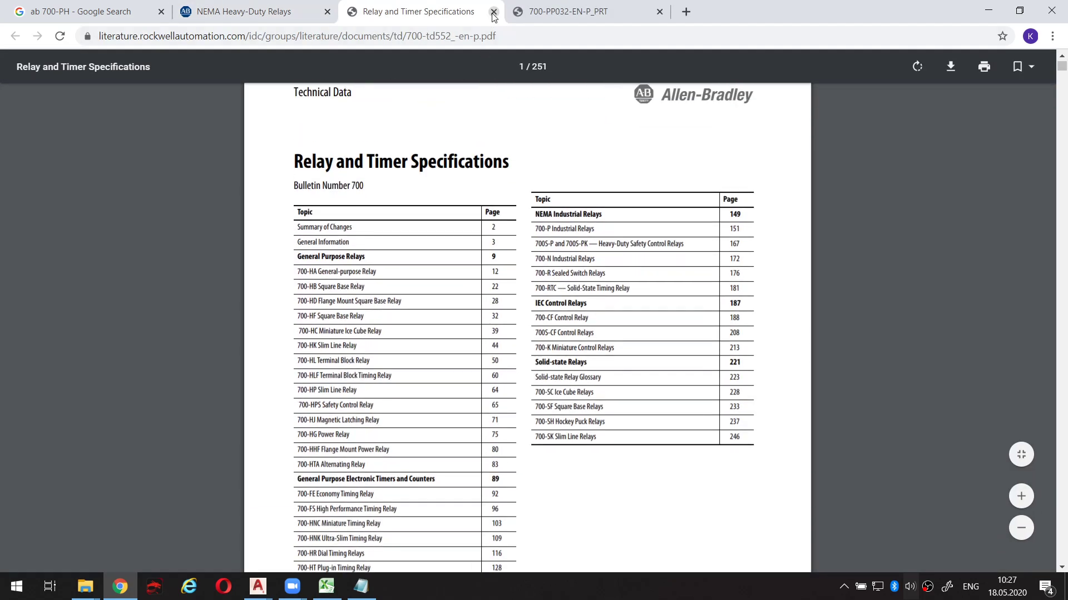
click(493, 11)
Review the relay's Resources and Overview sections, then go back to the Google results tab.
click(531, 156)
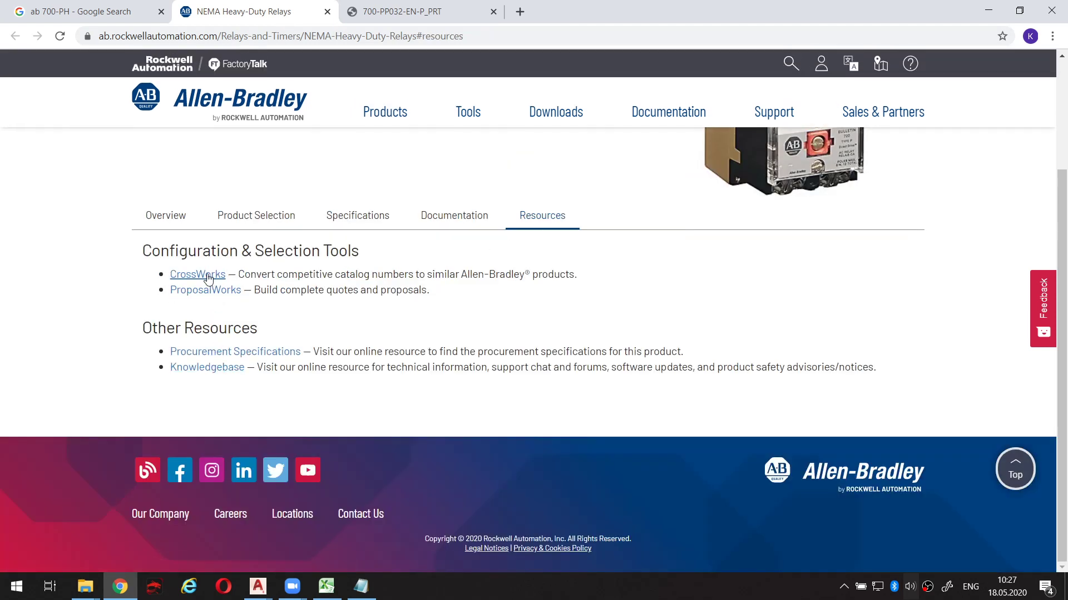
click(176, 216)
scroll(337, 264, down, 3)
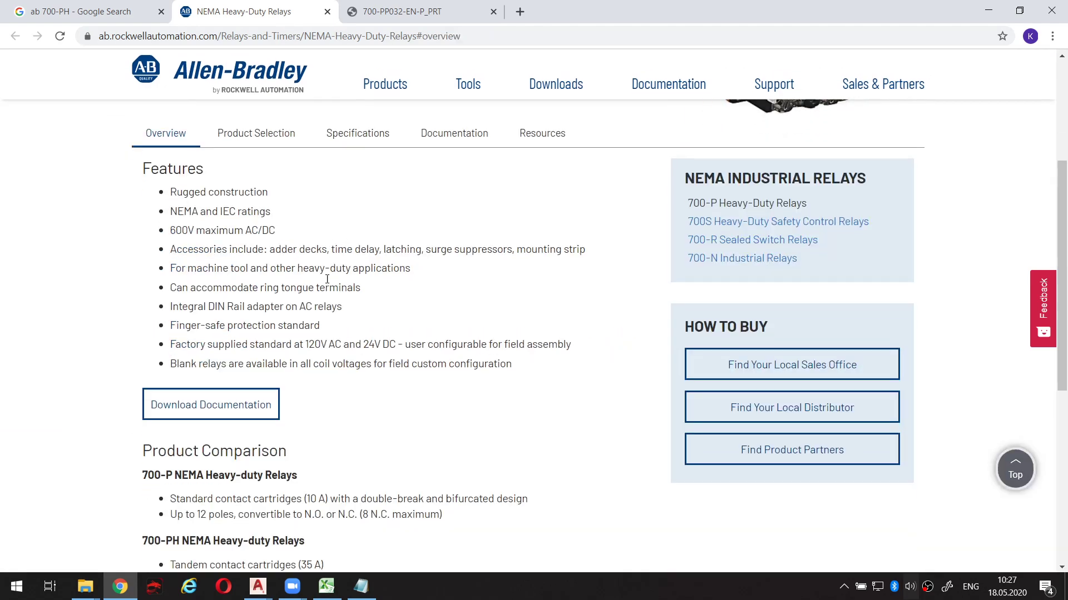
scroll(344, 278, down, 2)
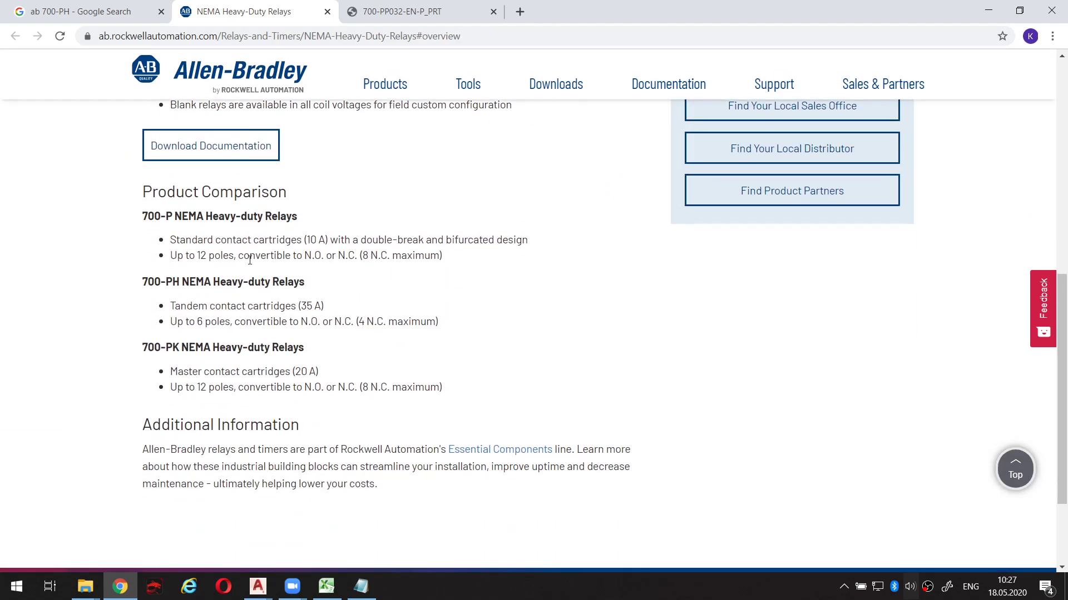
scroll(328, 284, down, 3)
scroll(501, 334, up, 6)
scroll(555, 361, up, 2)
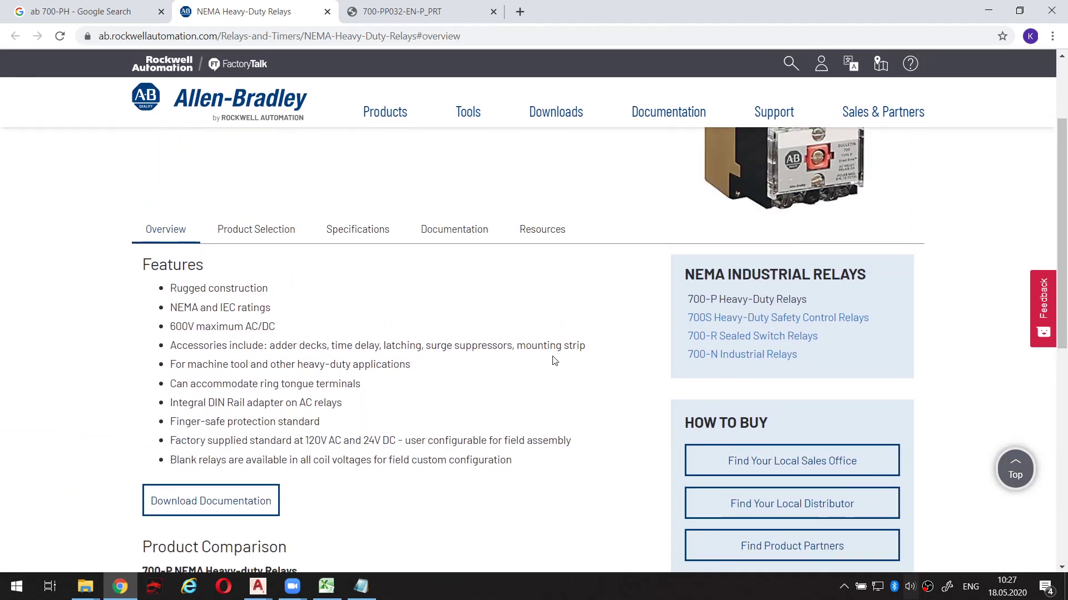
scroll(555, 361, up, 2)
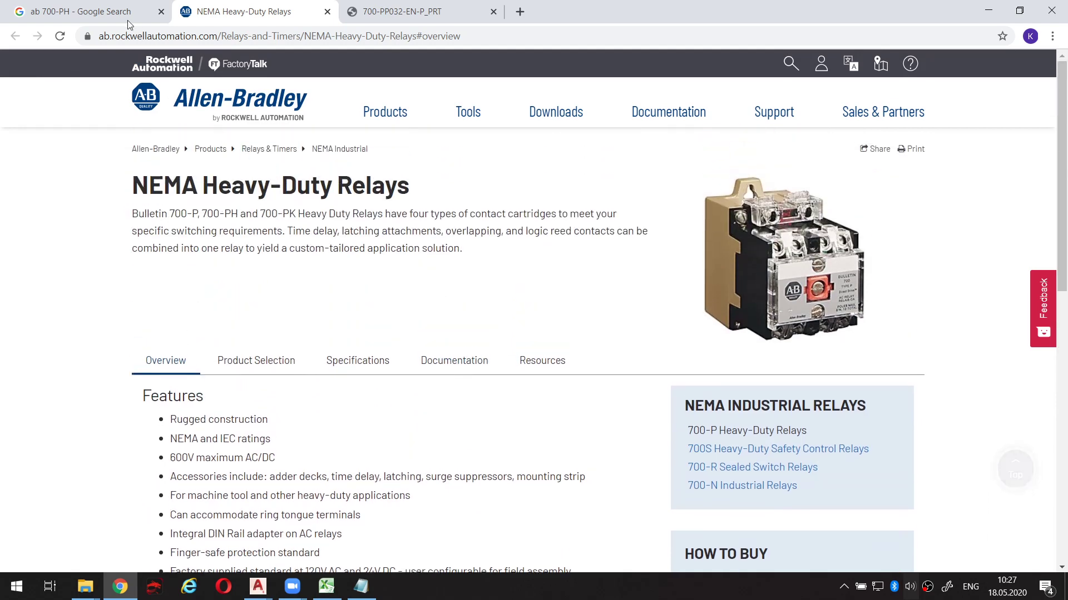
click(126, 18)
Replace the Google query with 'ab 700-ph dwg' and run the search.
click(210, 78)
key(shift+Left)
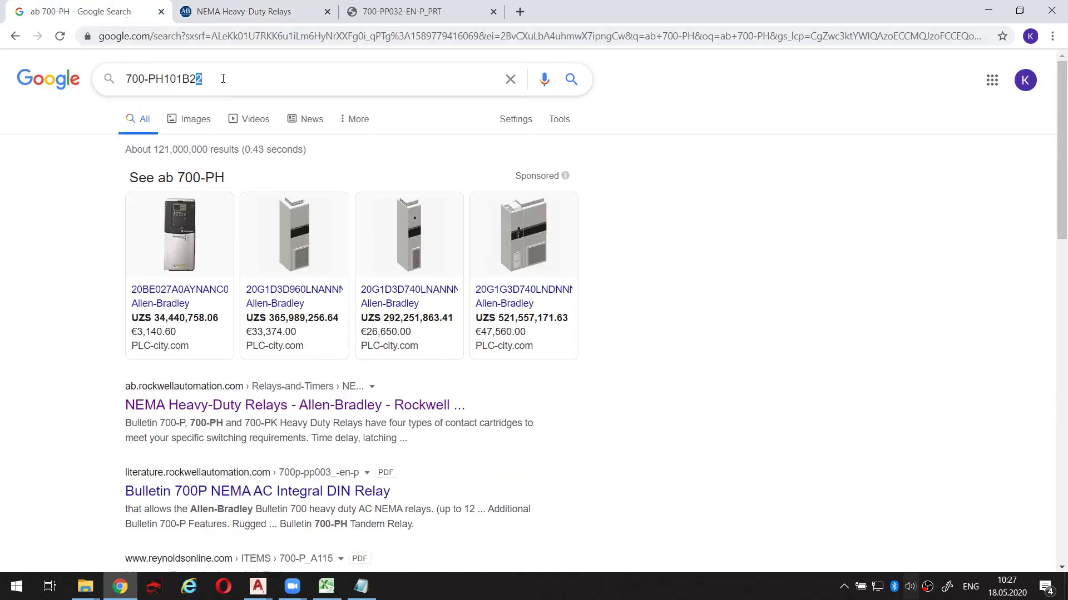
key(ctrl+a)
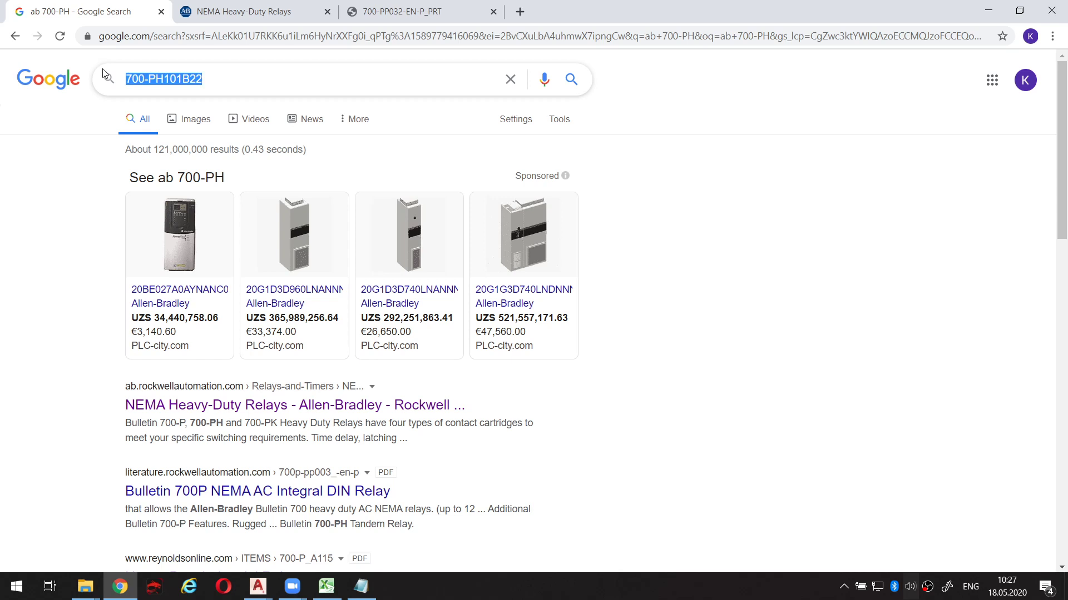
text(ab )
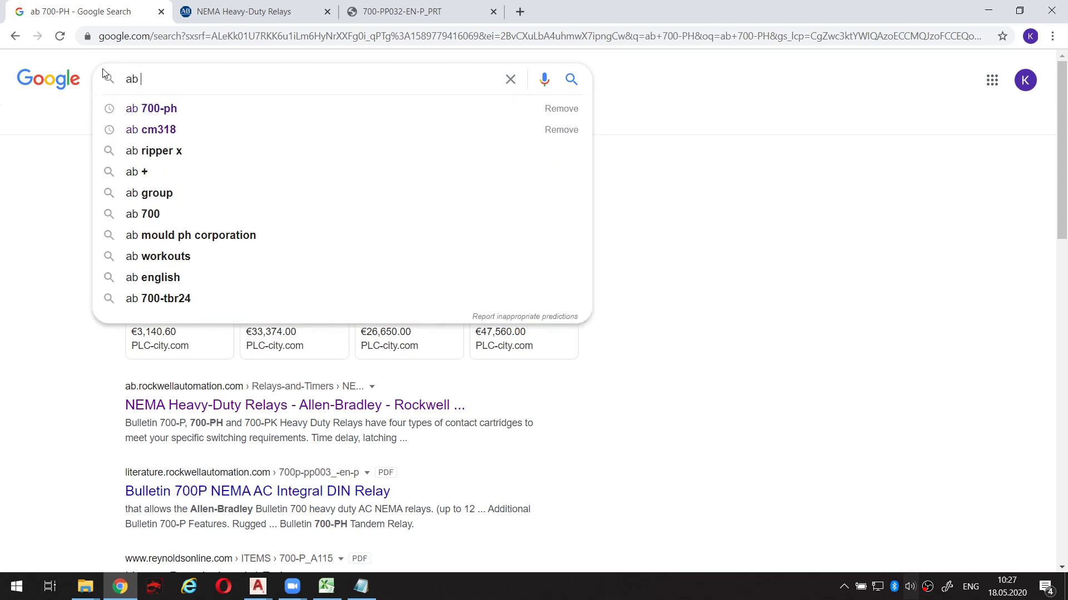
text(700-ph )
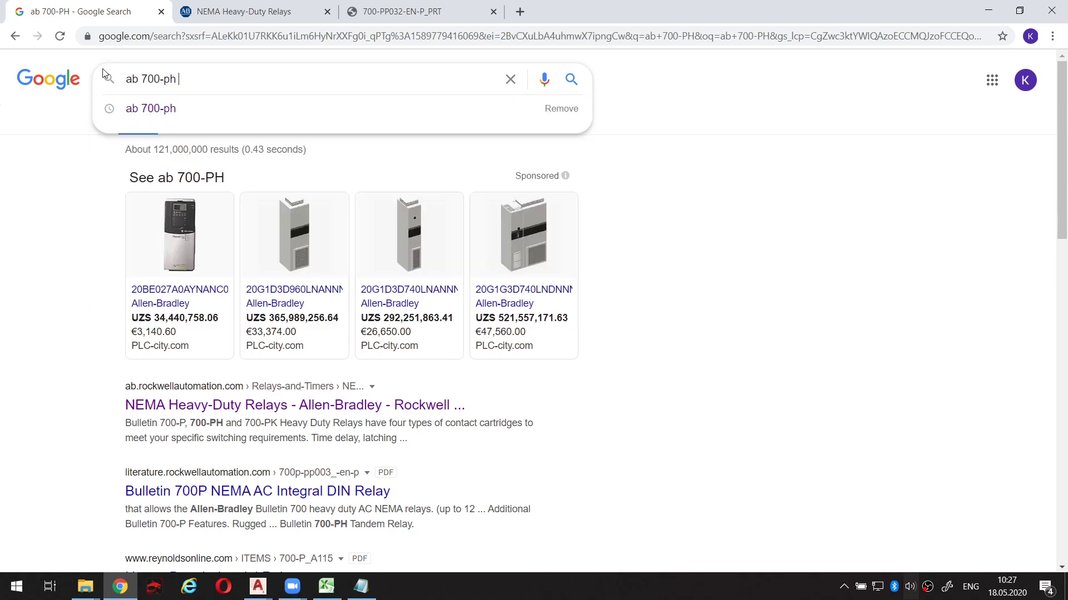
text(dwg)
key(Return)
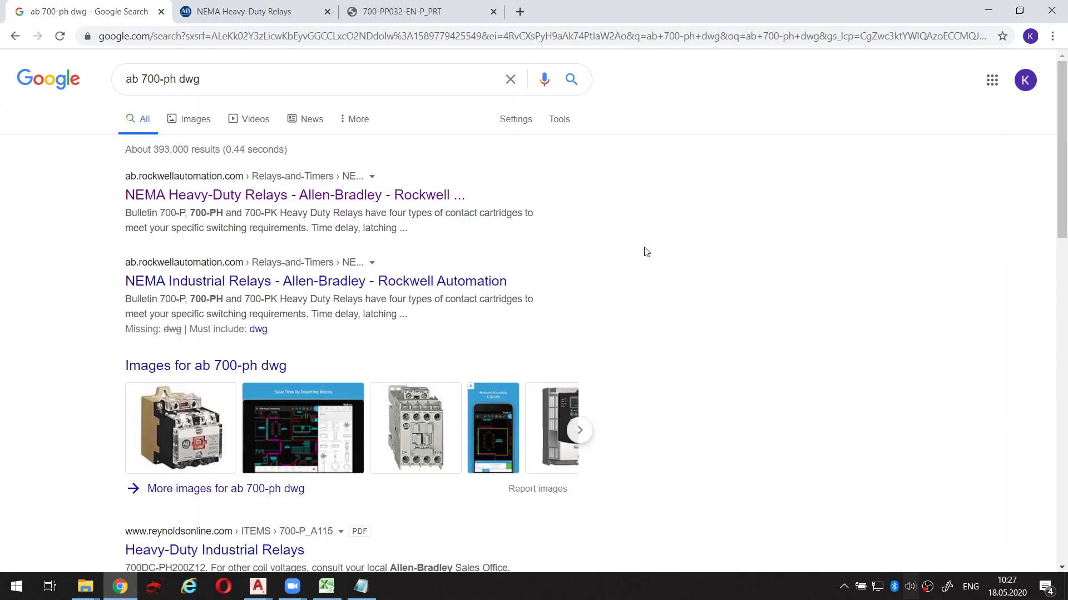
Browse the image results for 'ab 700-ph dwg'.
click(201, 125)
scroll(724, 275, down, 2)
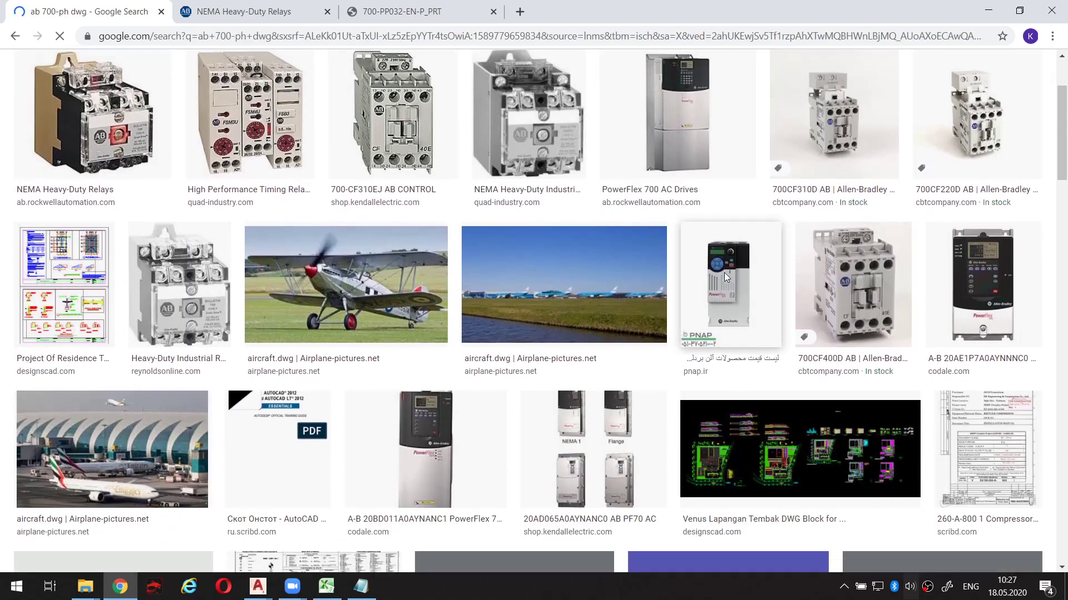
scroll(724, 273, down, 2)
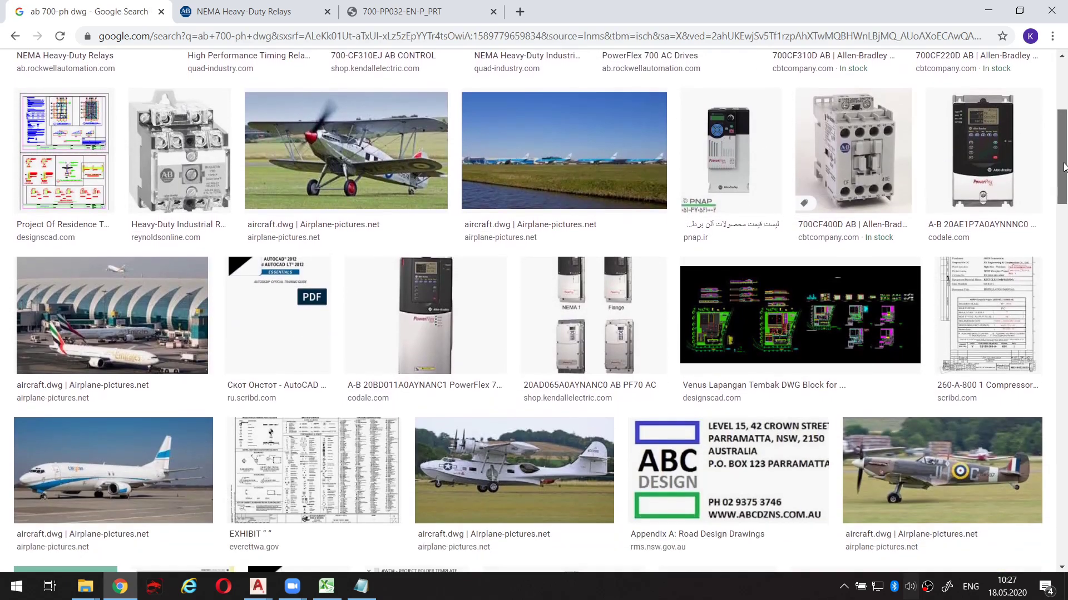
drag(1063, 167, 1065, 443)
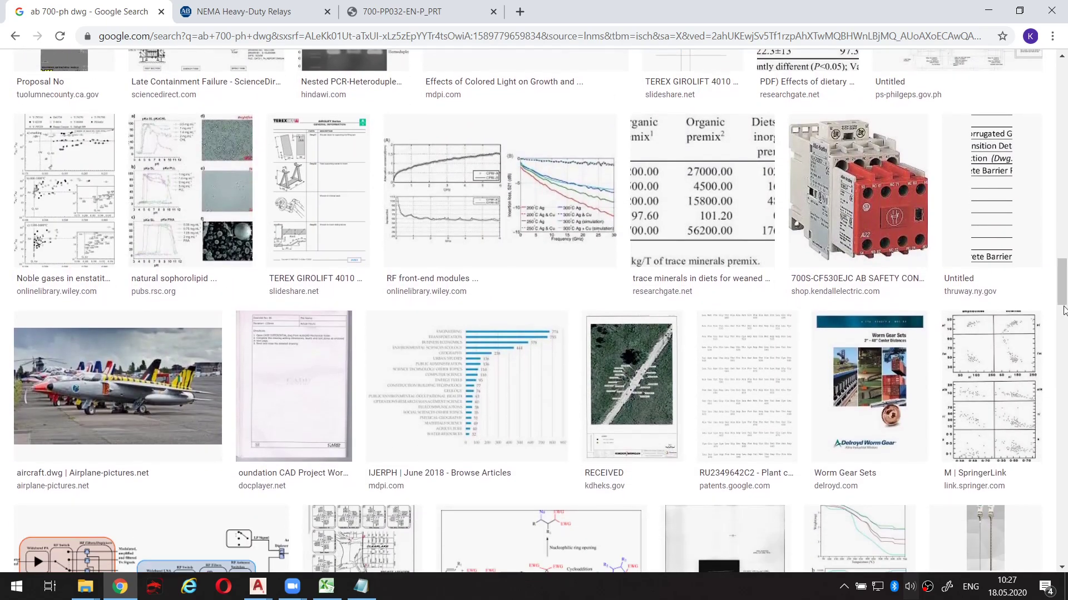
scroll(888, 278, down, 5)
scroll(887, 278, down, 2)
scroll(887, 278, down, 3)
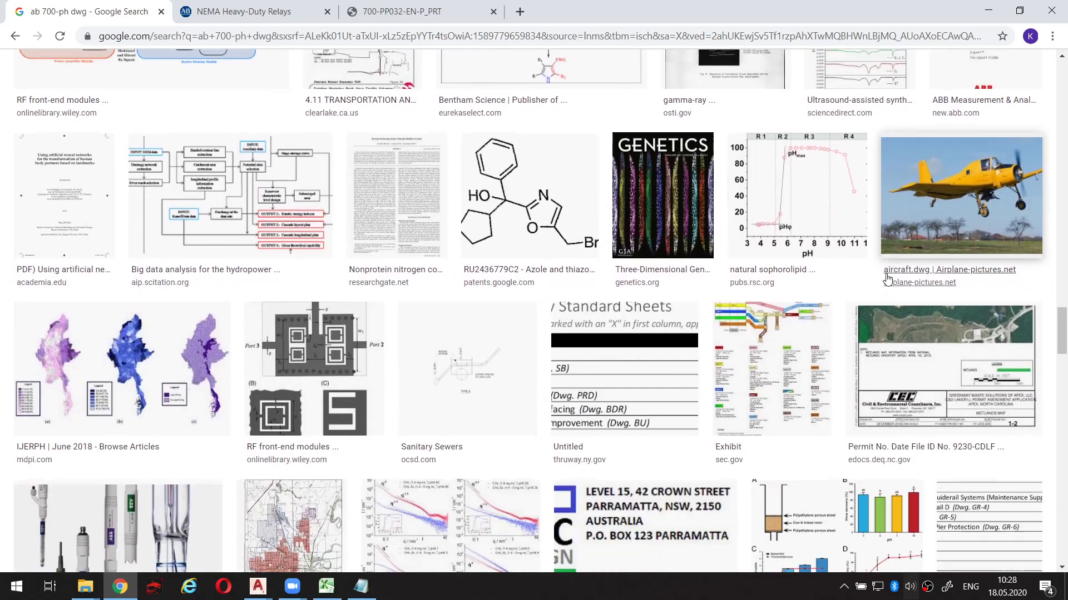
scroll(888, 278, down, 5)
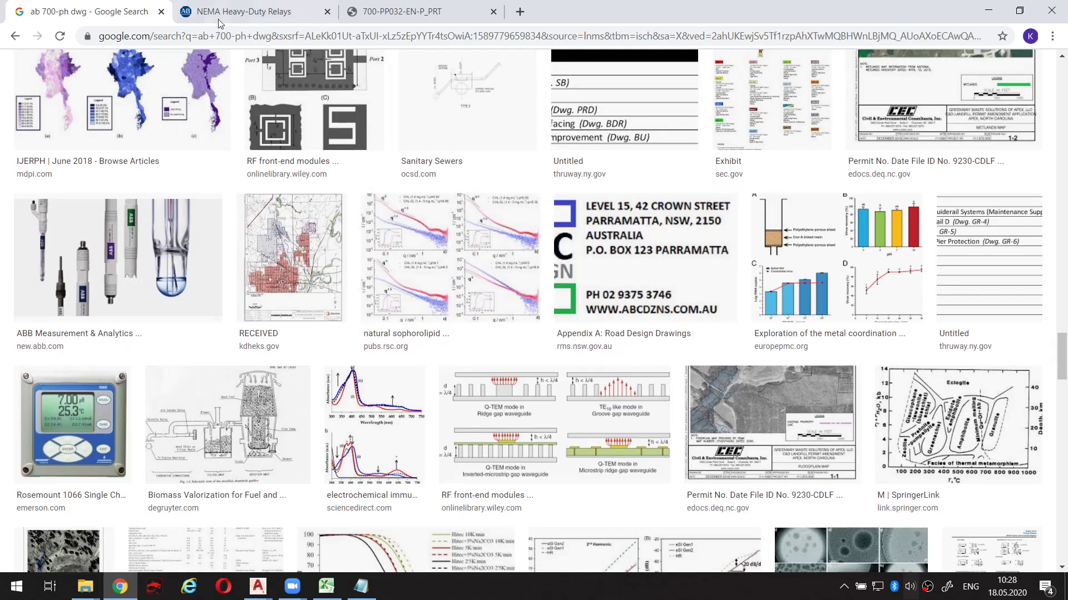
Go back to the All results for 'ab 700-ph dwg' and scroll through them.
click(15, 35)
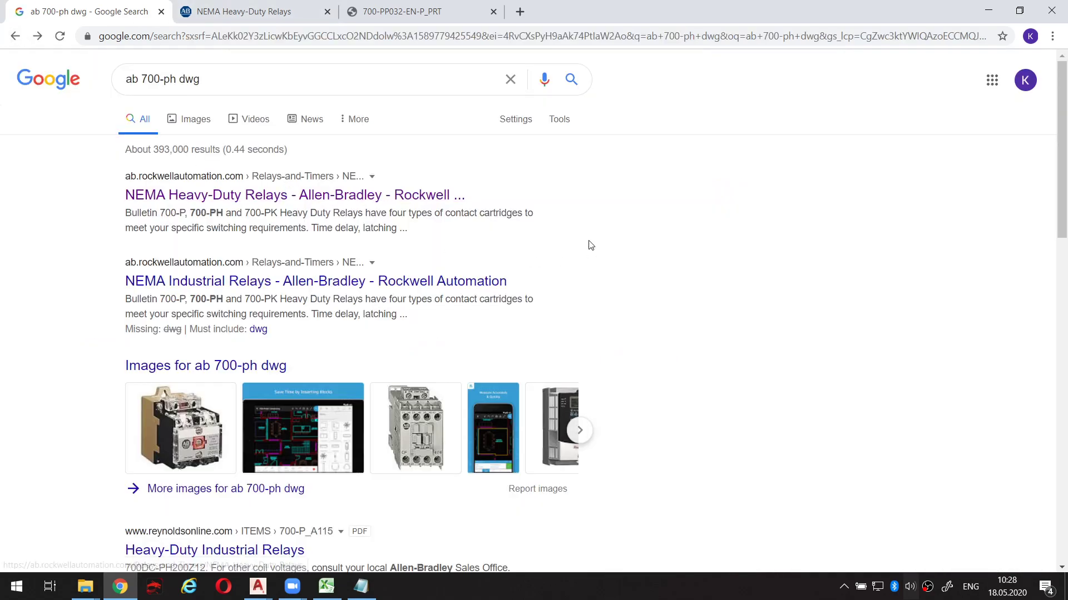
scroll(634, 258, down, 4)
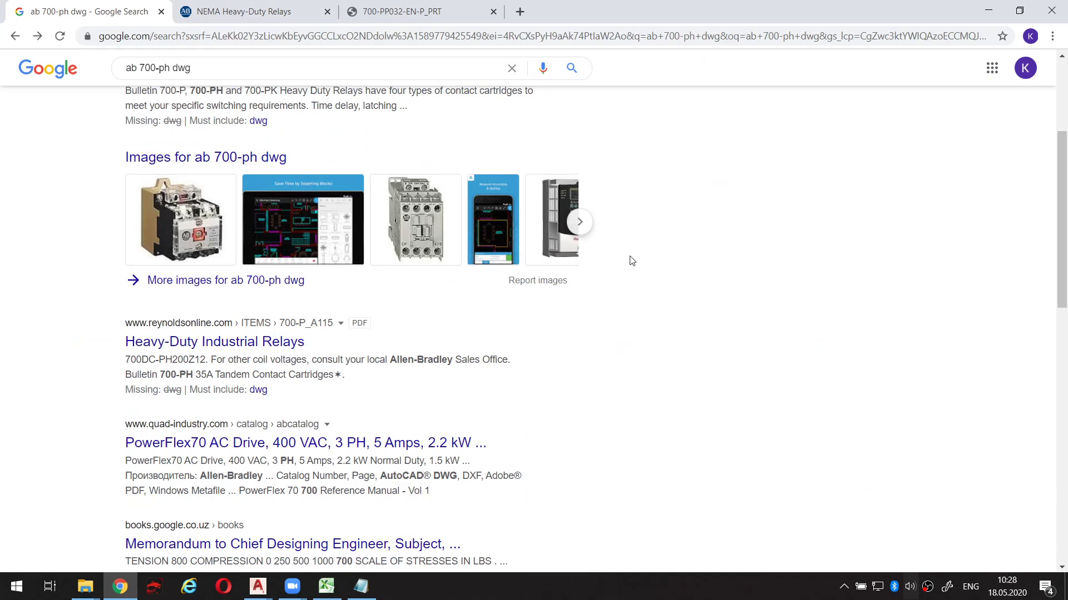
scroll(651, 255, up, 4)
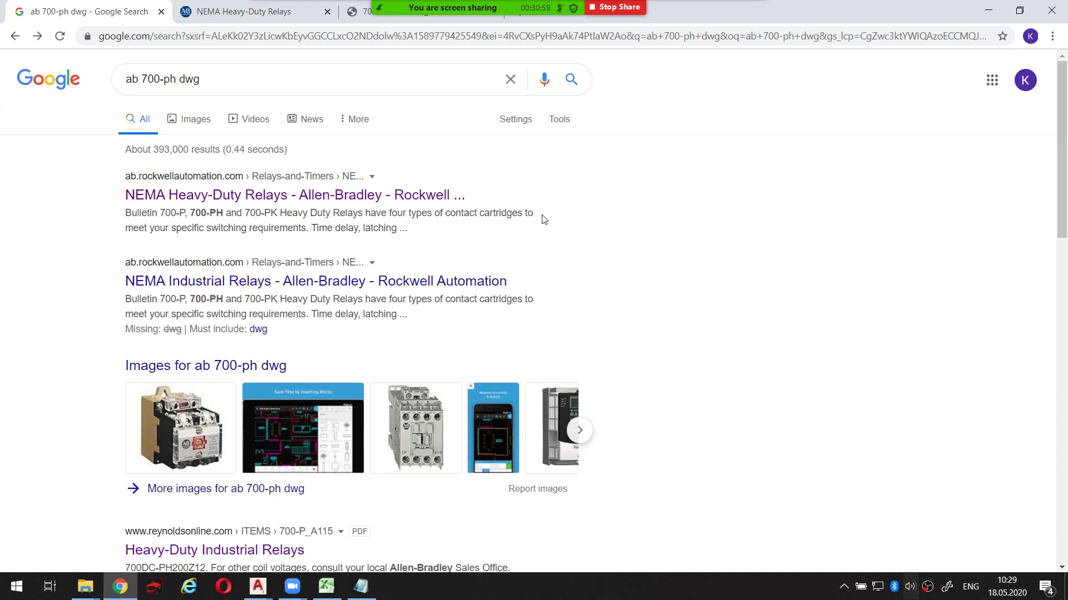
Minimize Chrome and search K1's catalog lookup for Siemens relays ('SIMEEN').
click(988, 10)
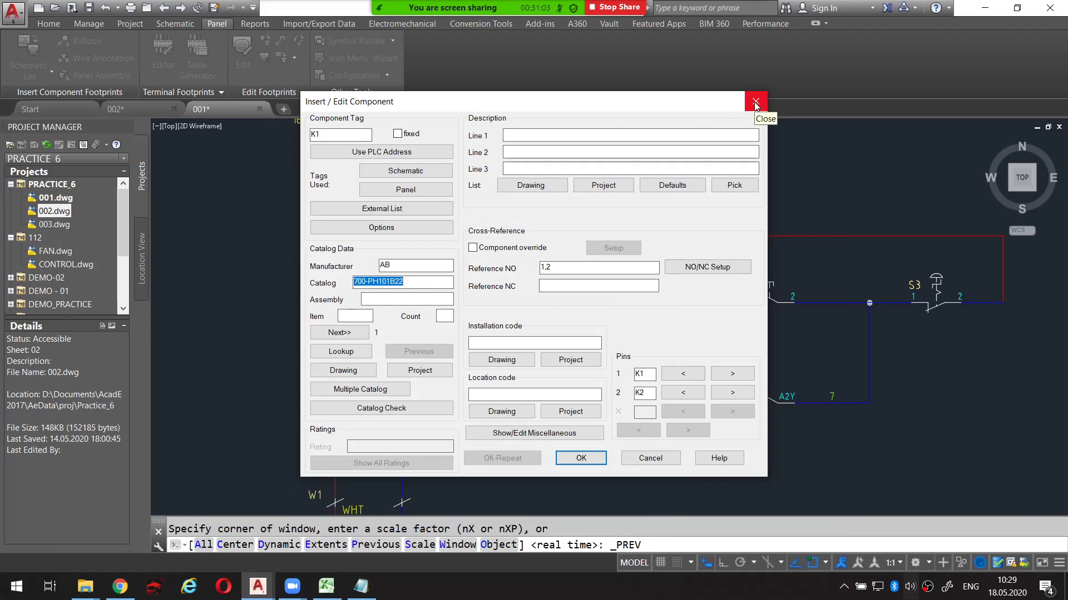
click(349, 354)
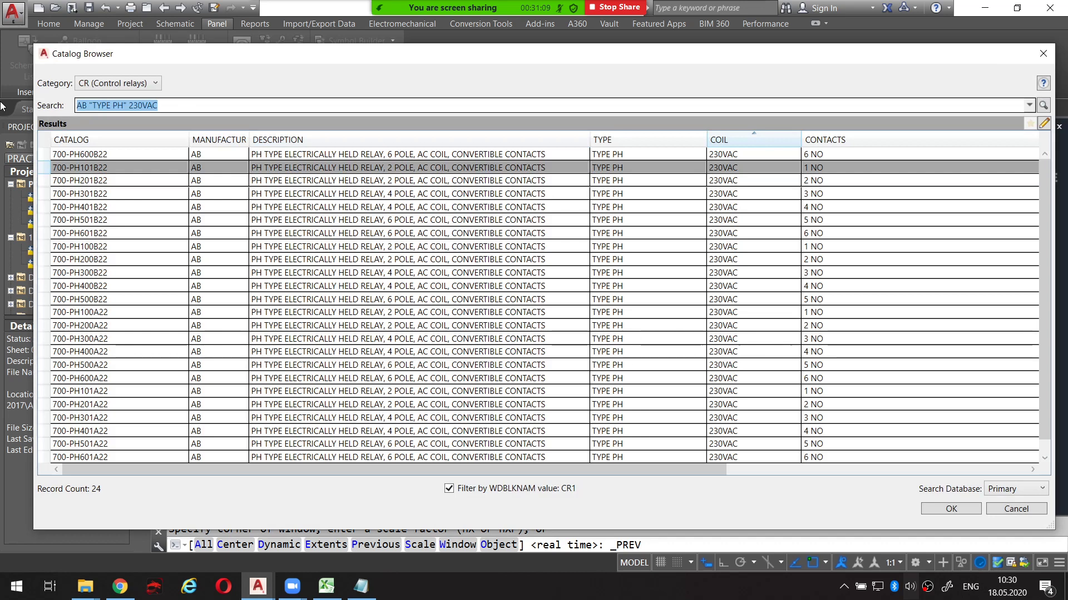
text(SI)
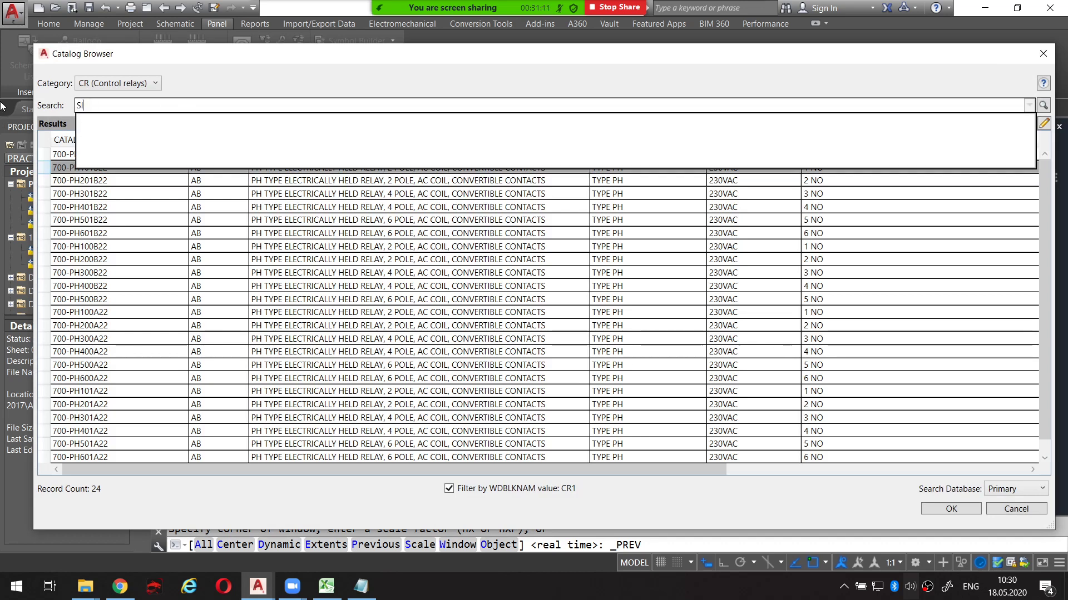
text(MEENS)
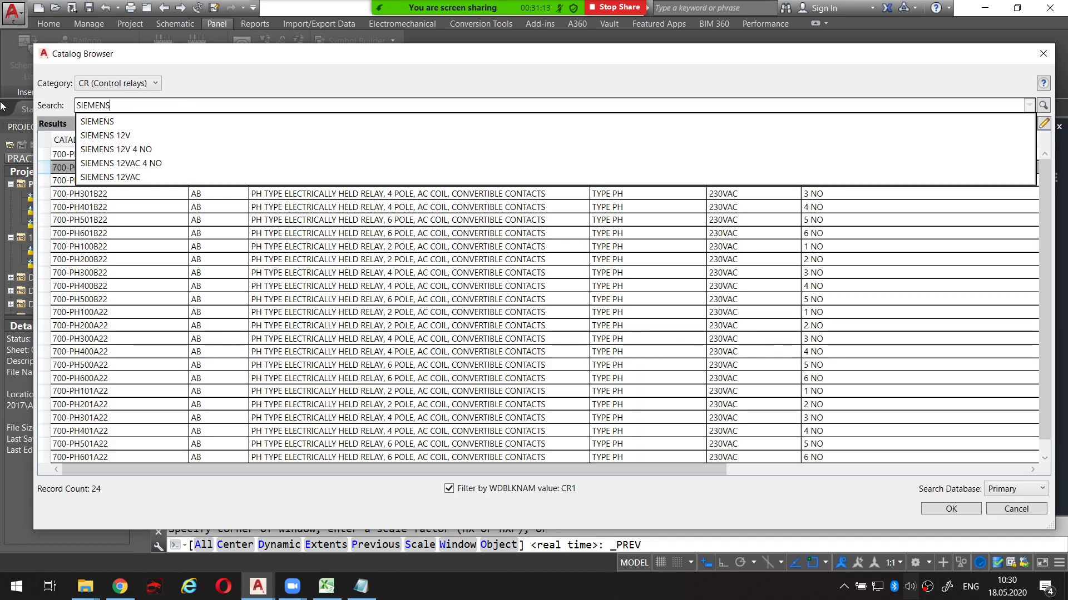
key(Return)
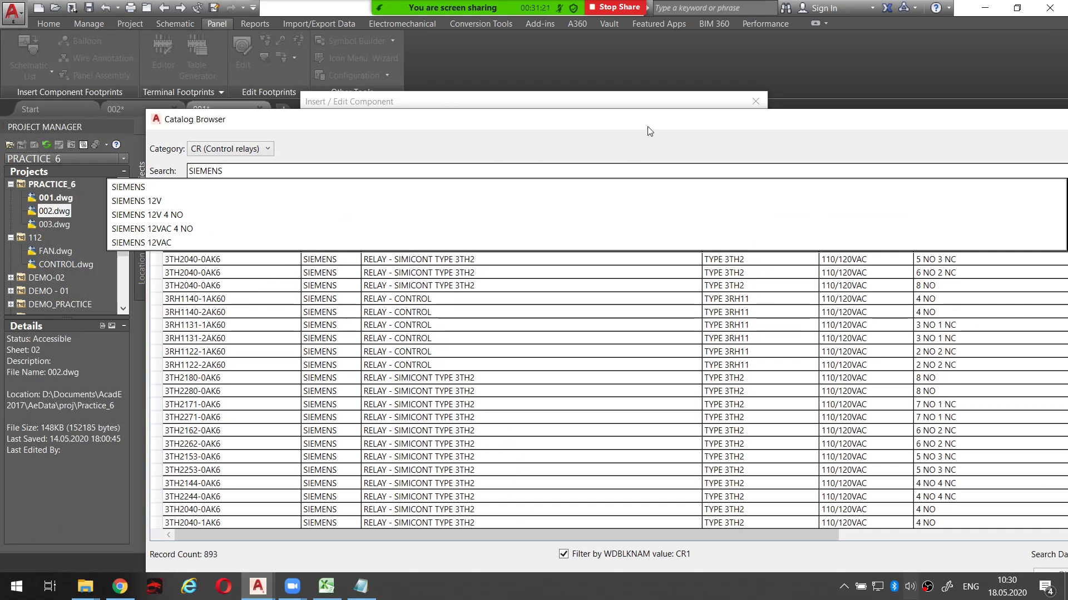
Inspect the Siemens 3RH1140-1AK60 control relay entry, then cancel without applying it.
drag(610, 120, 554, 120)
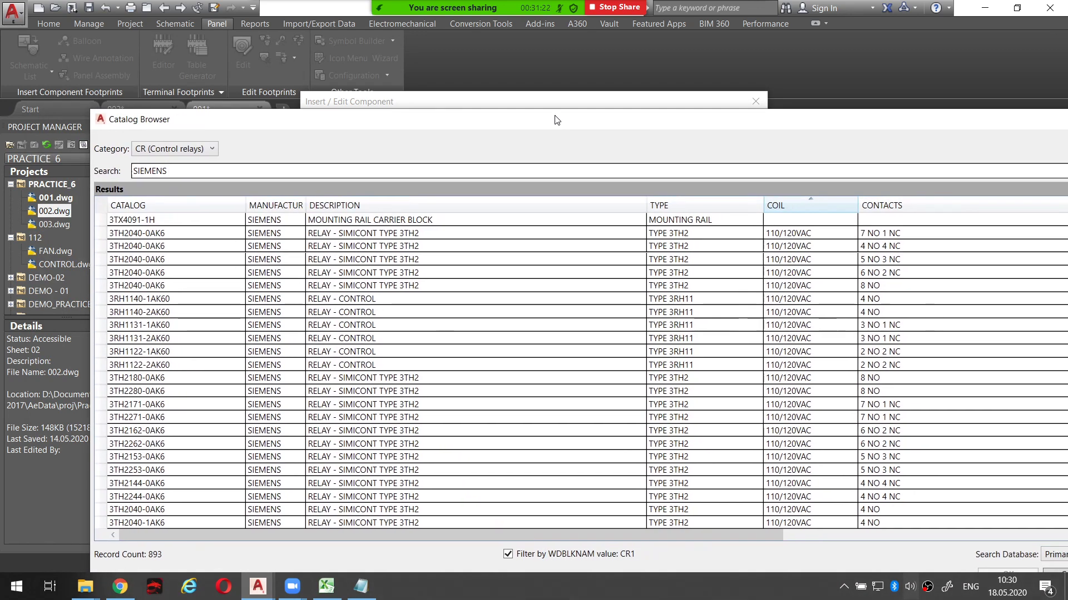
click(880, 300)
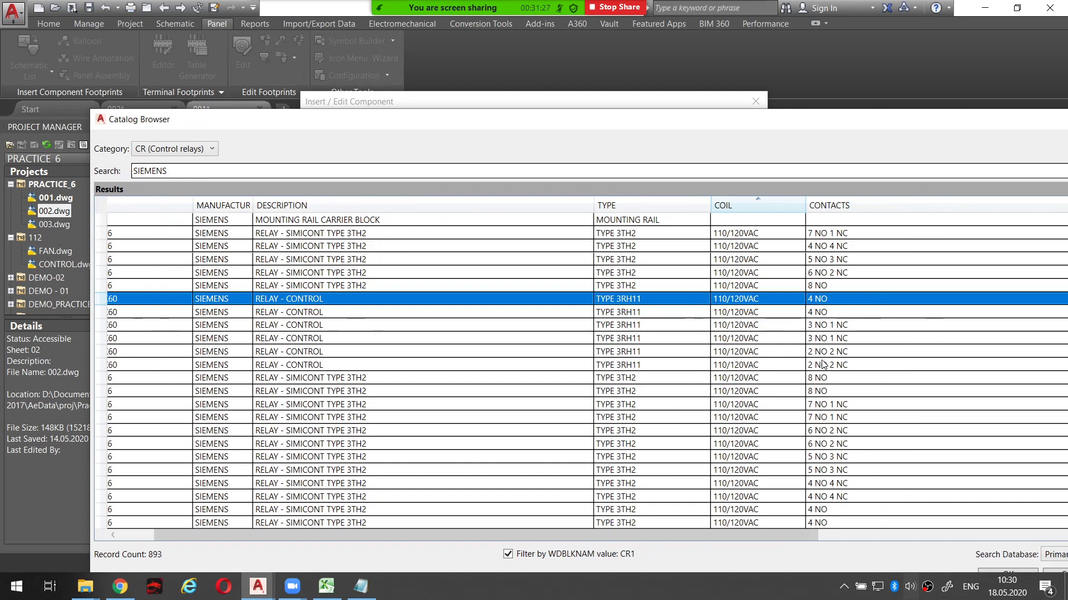
drag(743, 539, 601, 535)
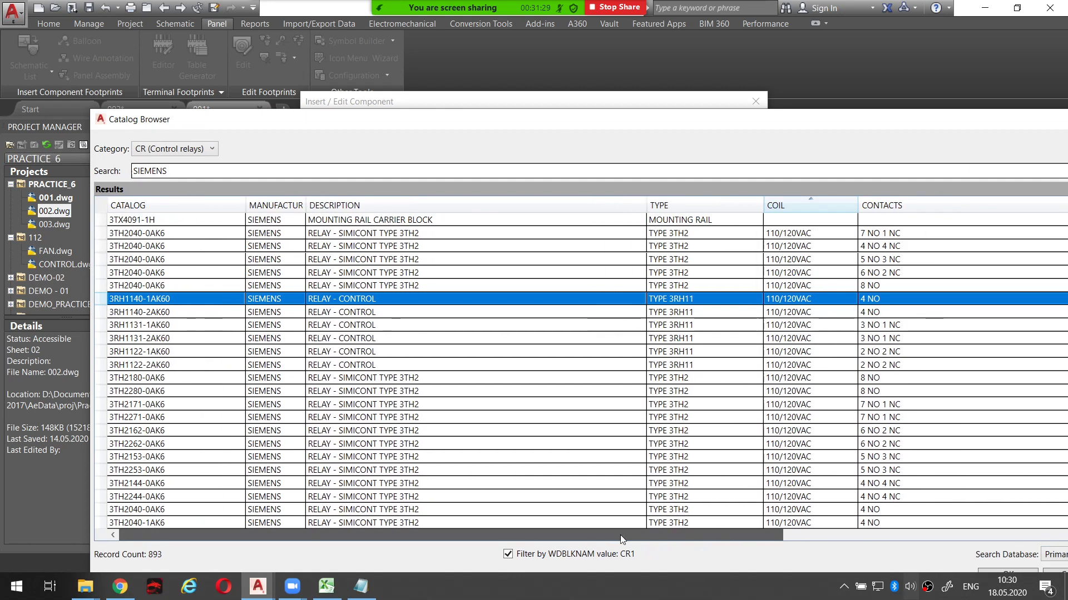
drag(720, 539, 663, 539)
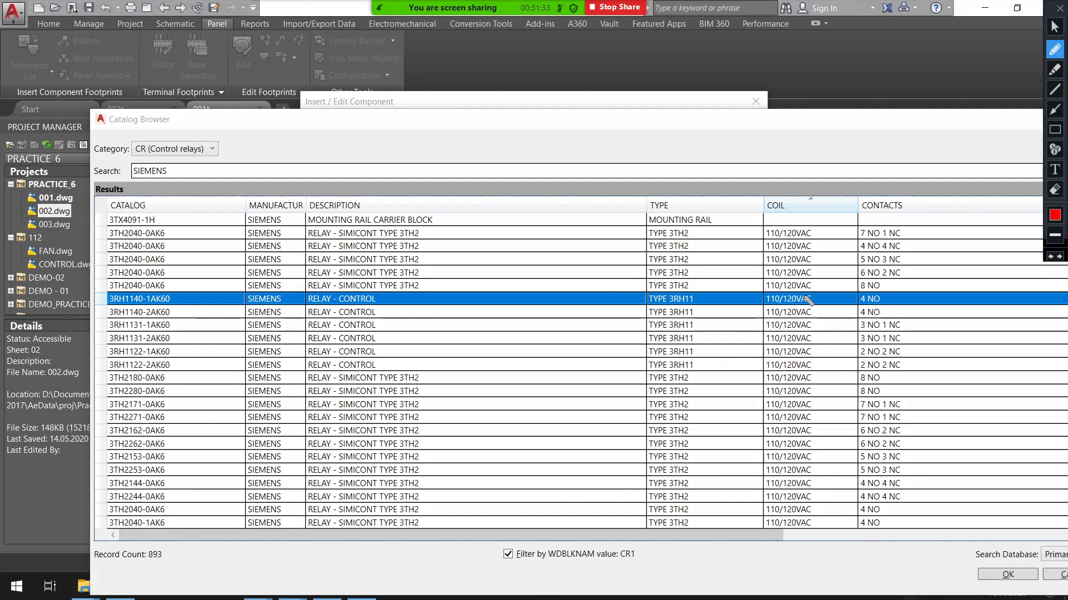
mouse_move(802, 291)
mouse_down()
mouse_move(780, 293)
mouse_move(806, 303)
mouse_up()
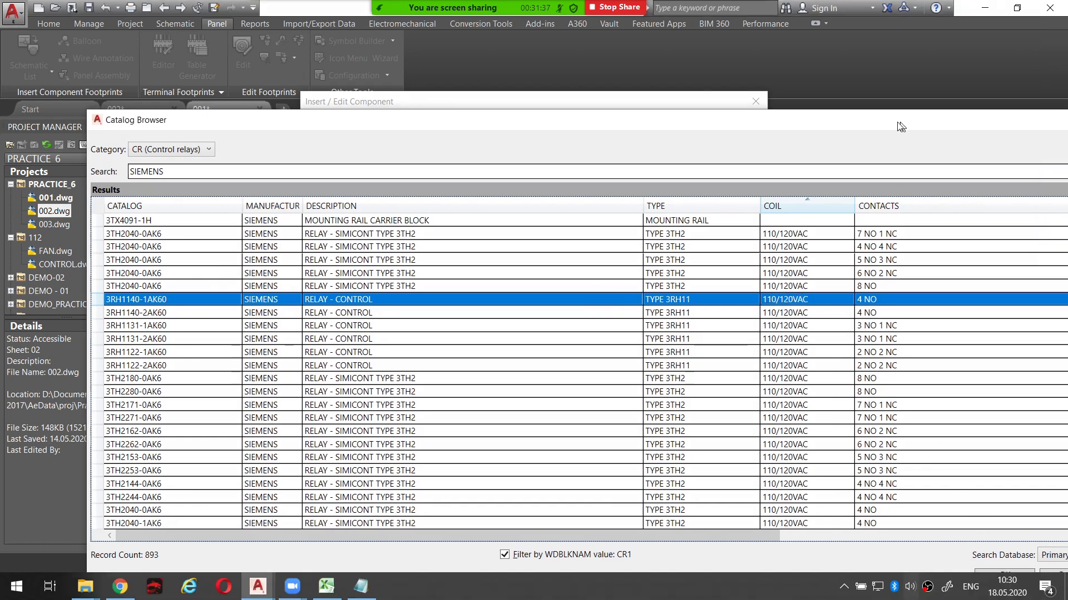
key(Escape)
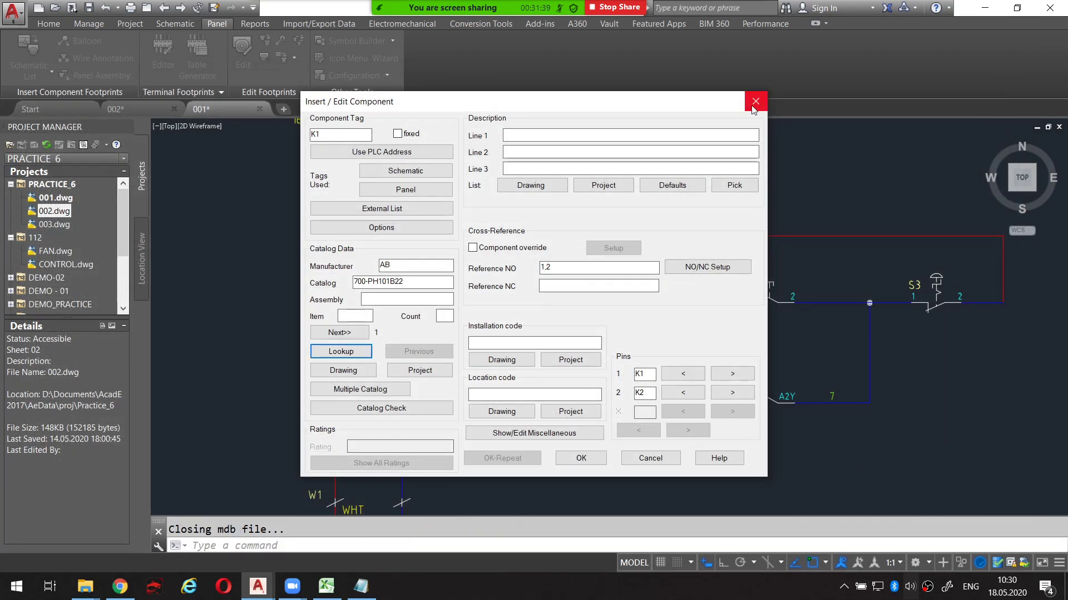
Close the current dialog and reopen the Edit Component dialog for relay K1.
click(755, 101)
middle_drag(502, 238, 536, 258)
scroll(536, 257, down, 3)
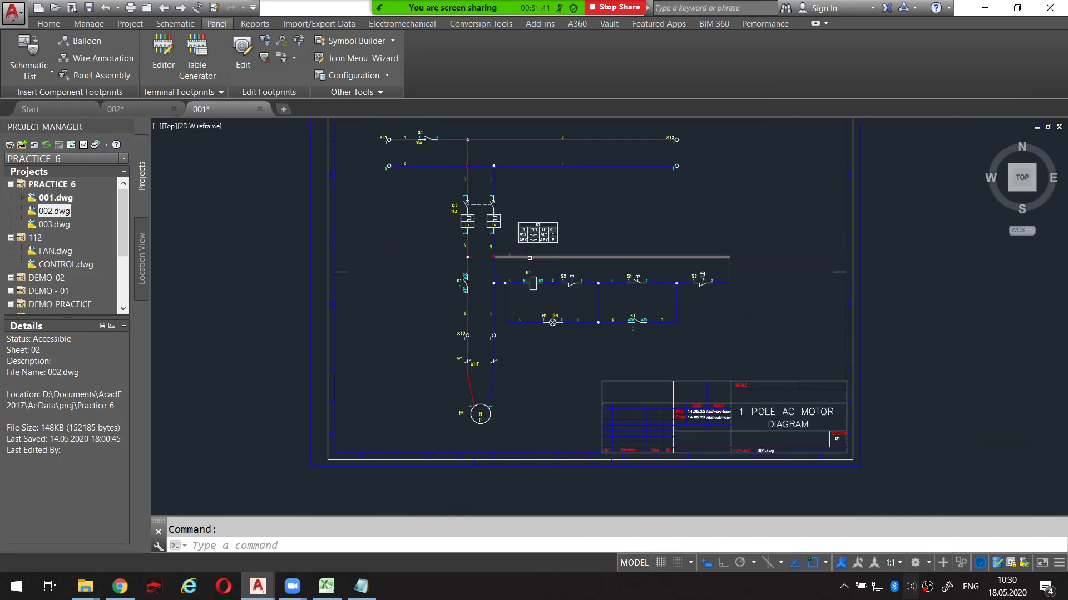
scroll(532, 292, up, 3)
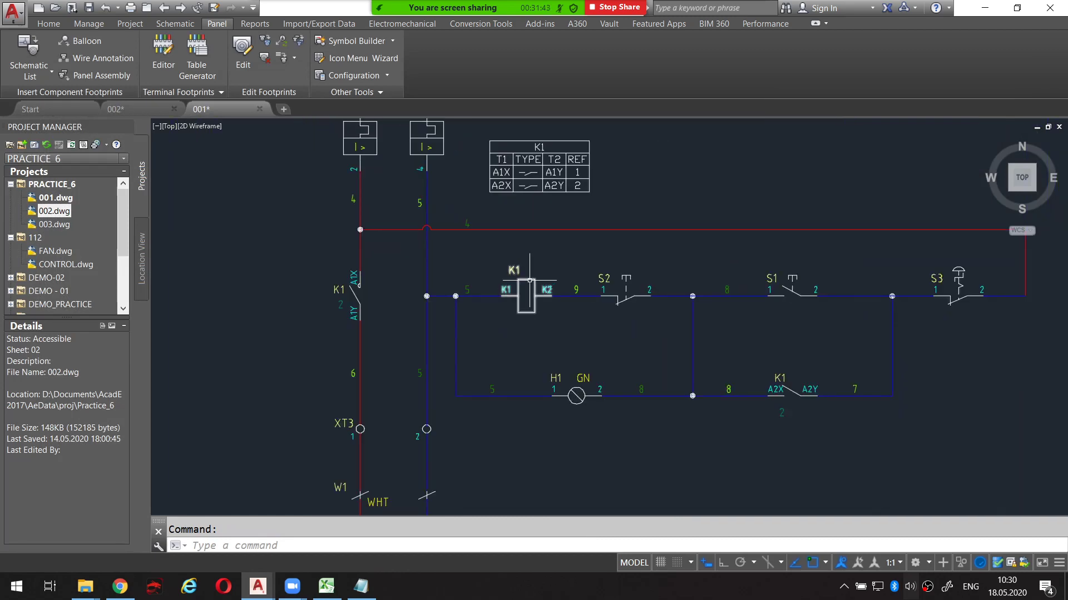
click(533, 292)
right_click(533, 292)
click(536, 244)
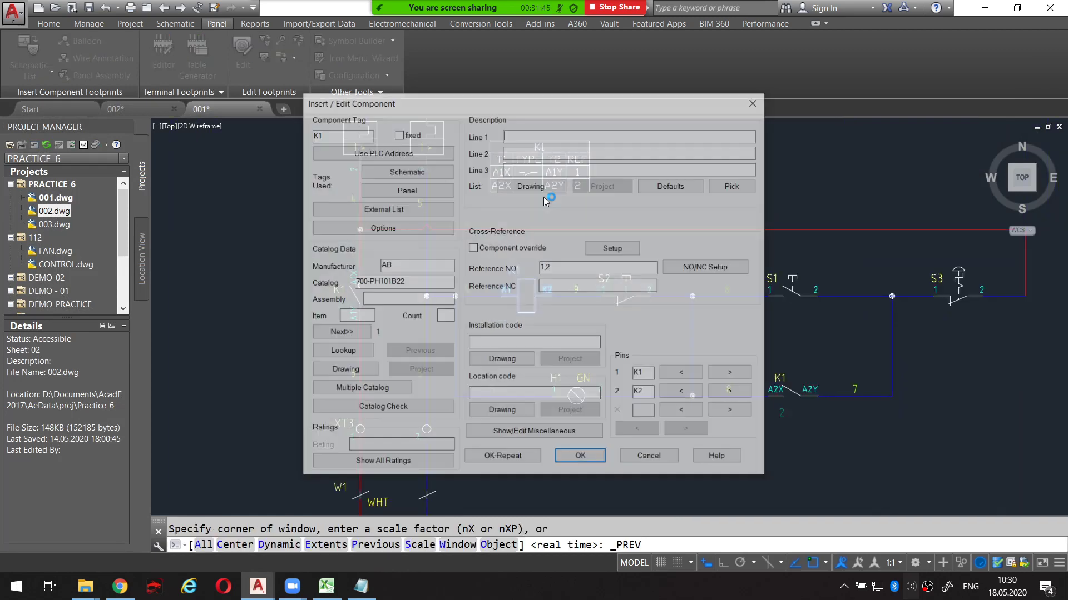
Look up 'SIEMENS 230V 4 NO' in the catalog and assign 3RH1140-1BP40 to K1.
click(356, 352)
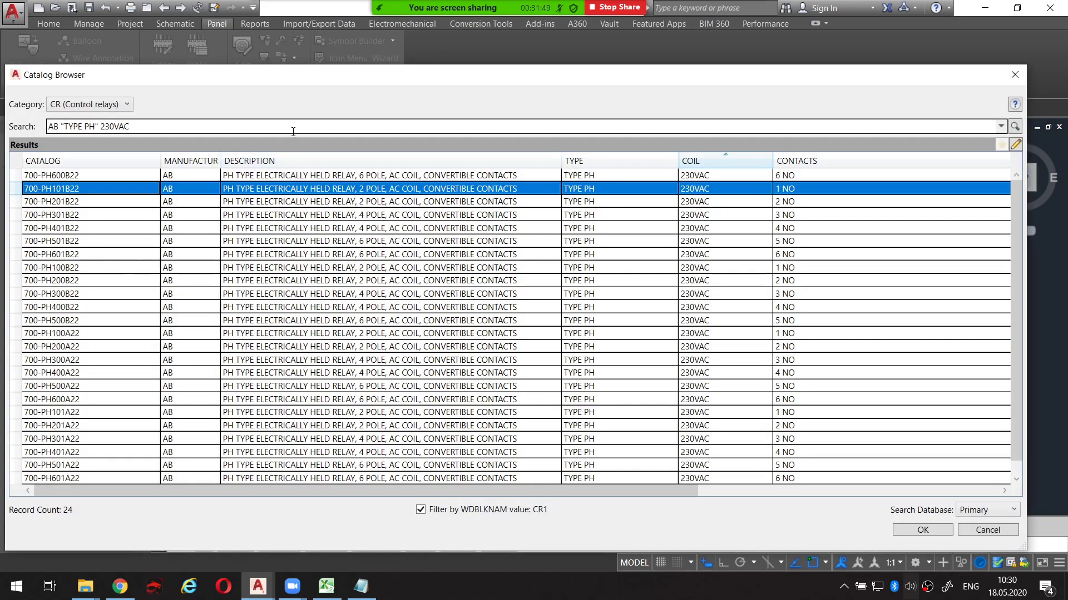
triple_click(216, 127)
text(S)
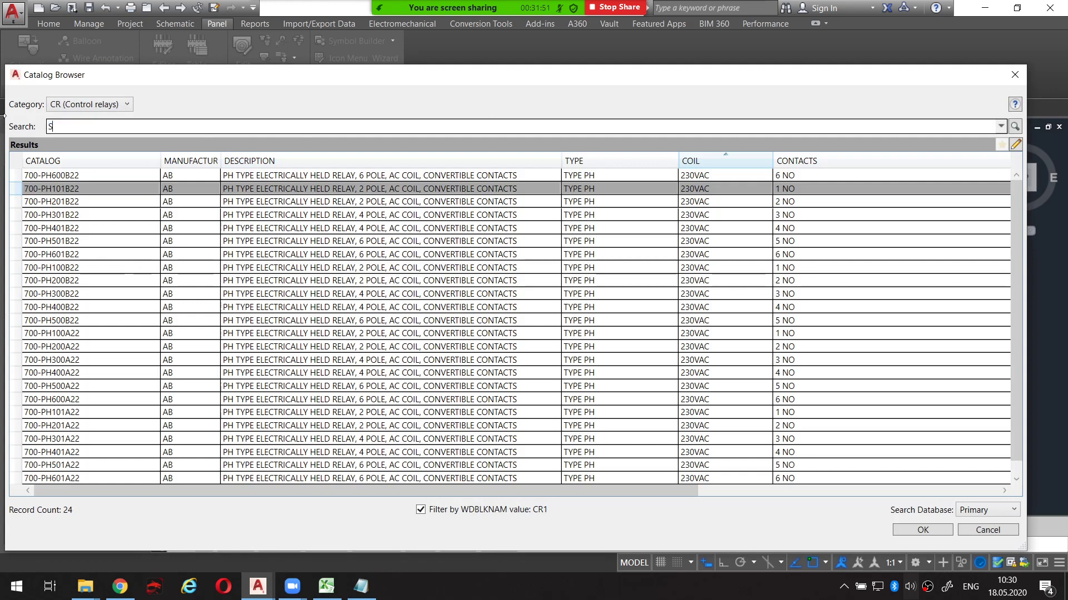
text(IEMENS )
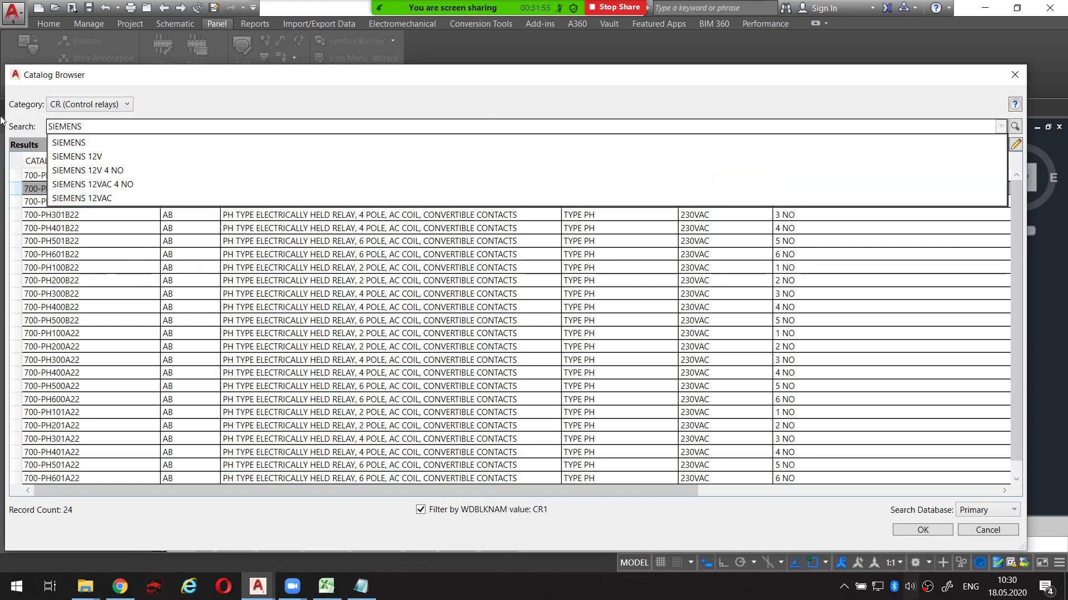
text(230V 4 NO)
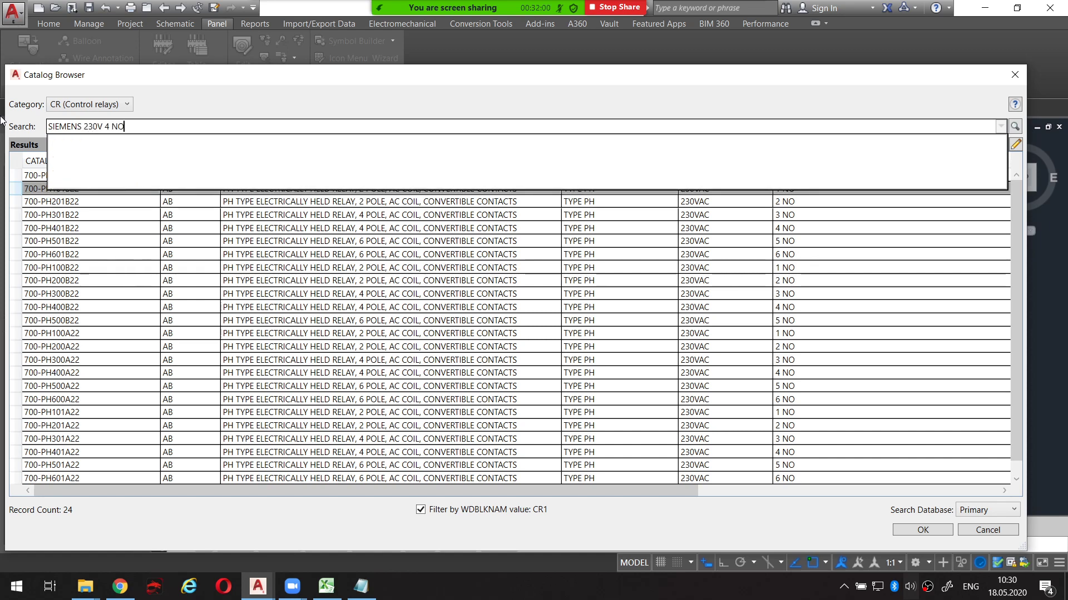
key(Return)
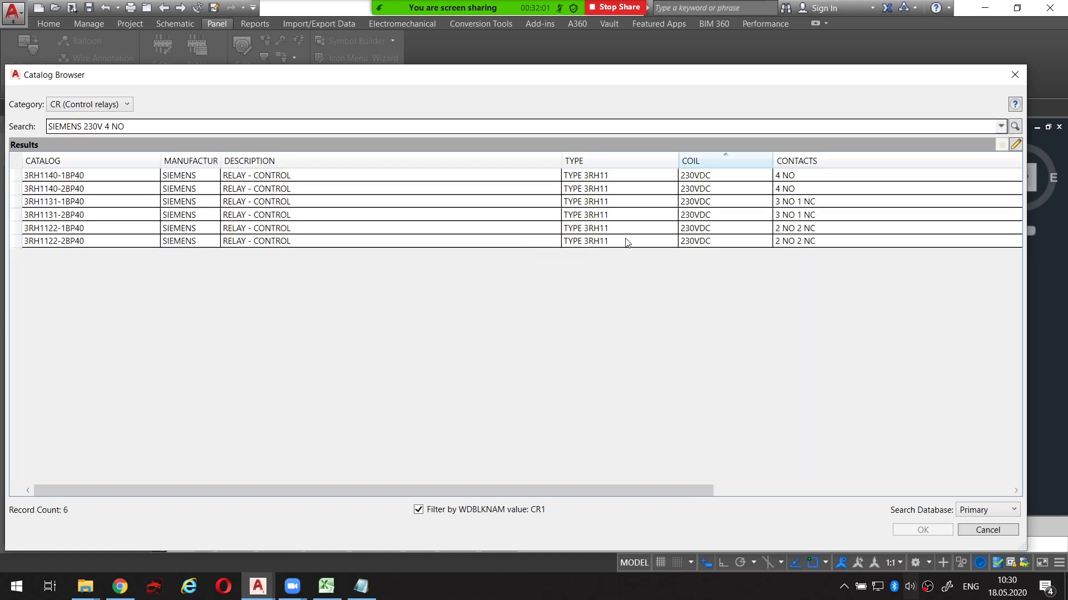
click(326, 178)
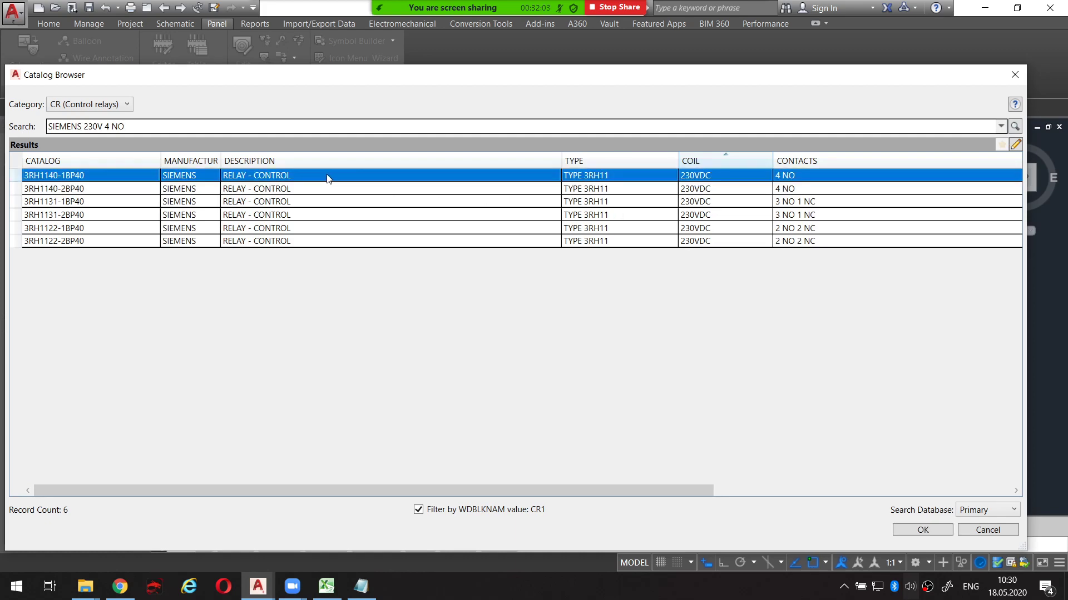
click(920, 529)
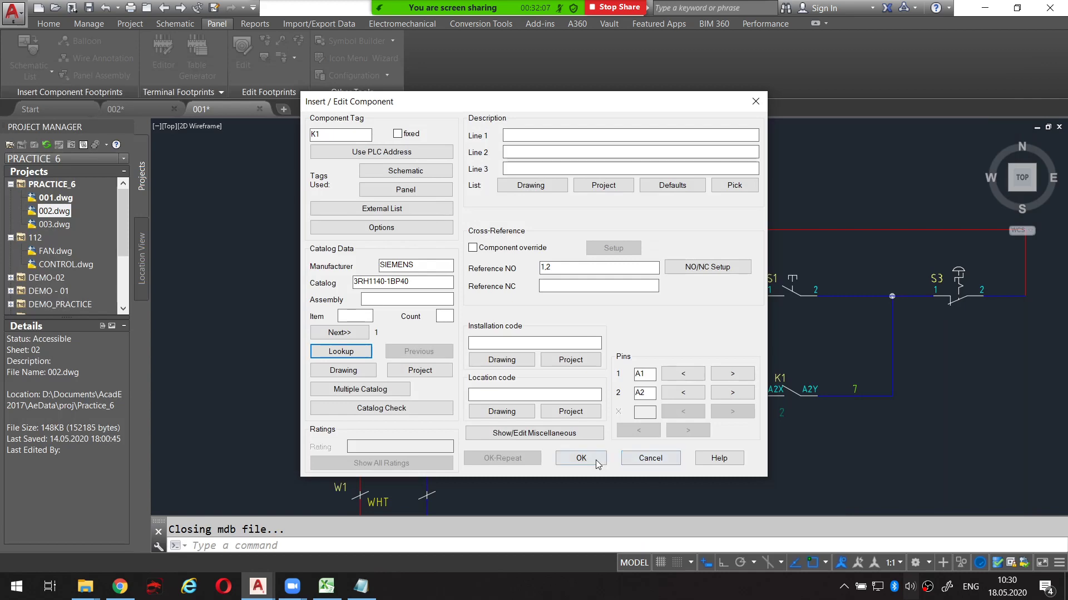
click(581, 458)
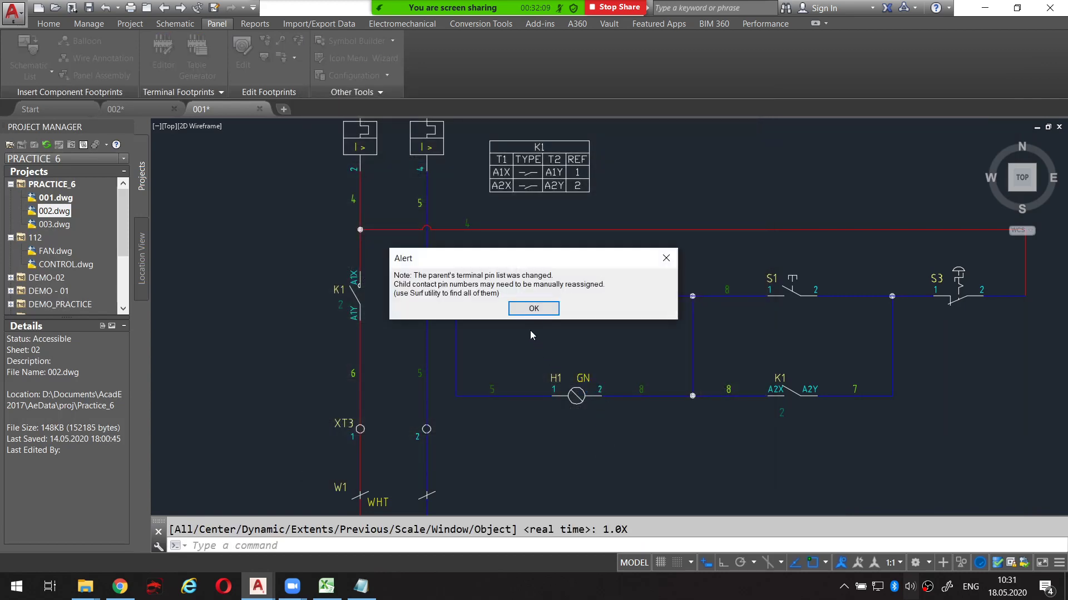
click(534, 311)
click(530, 341)
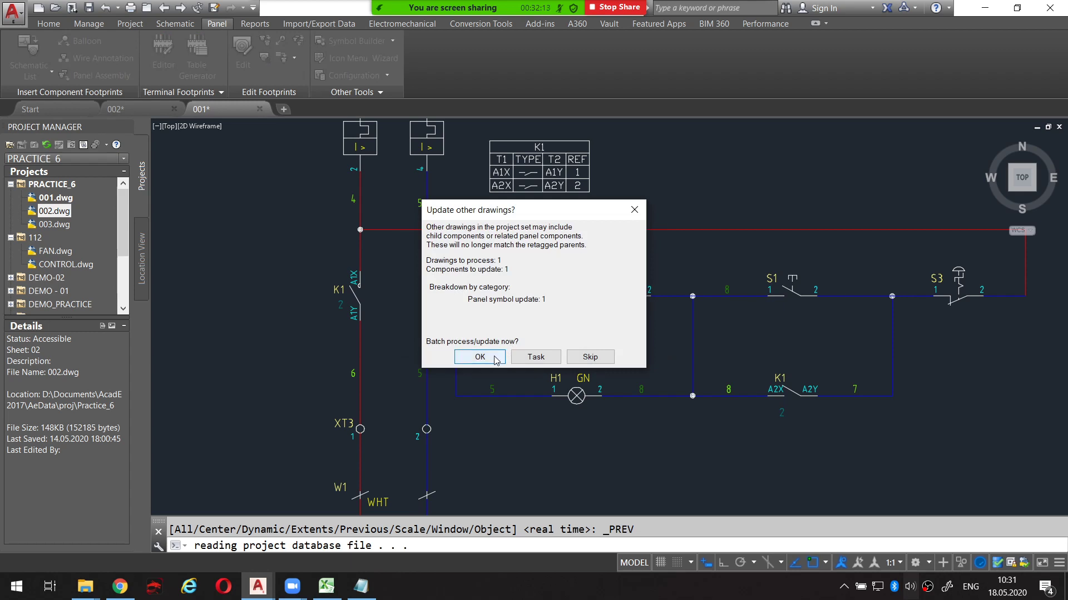
click(496, 359)
click(636, 303)
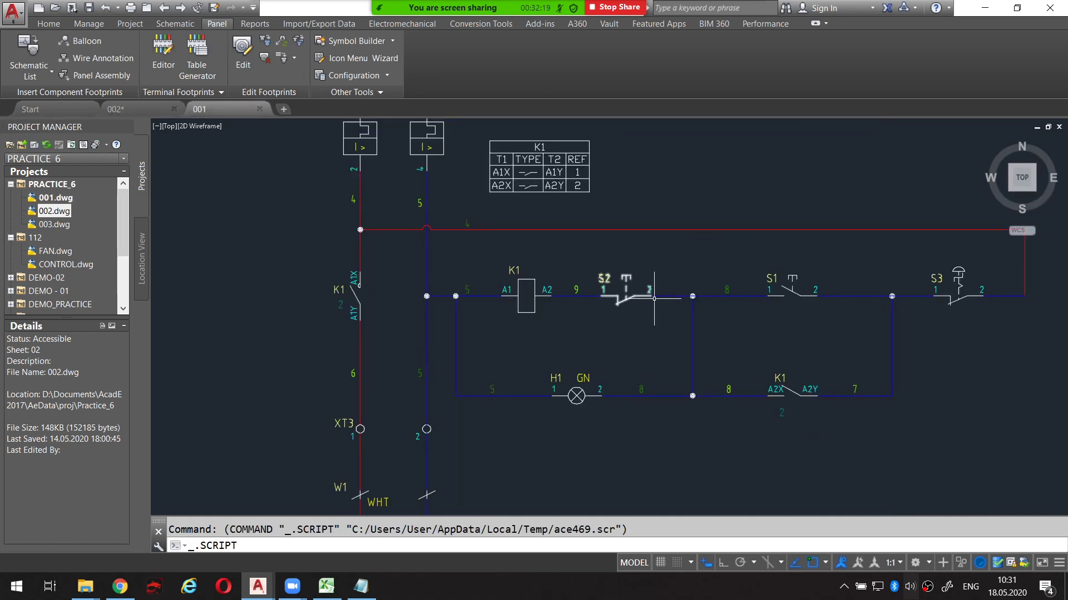
double_click(60, 212)
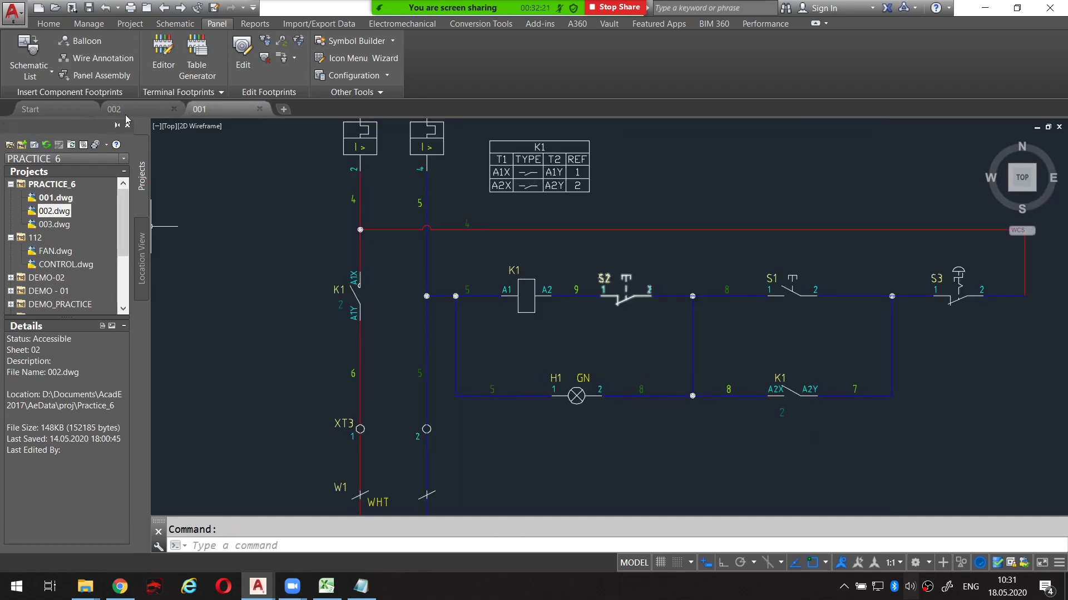
scroll(614, 274, up, 4)
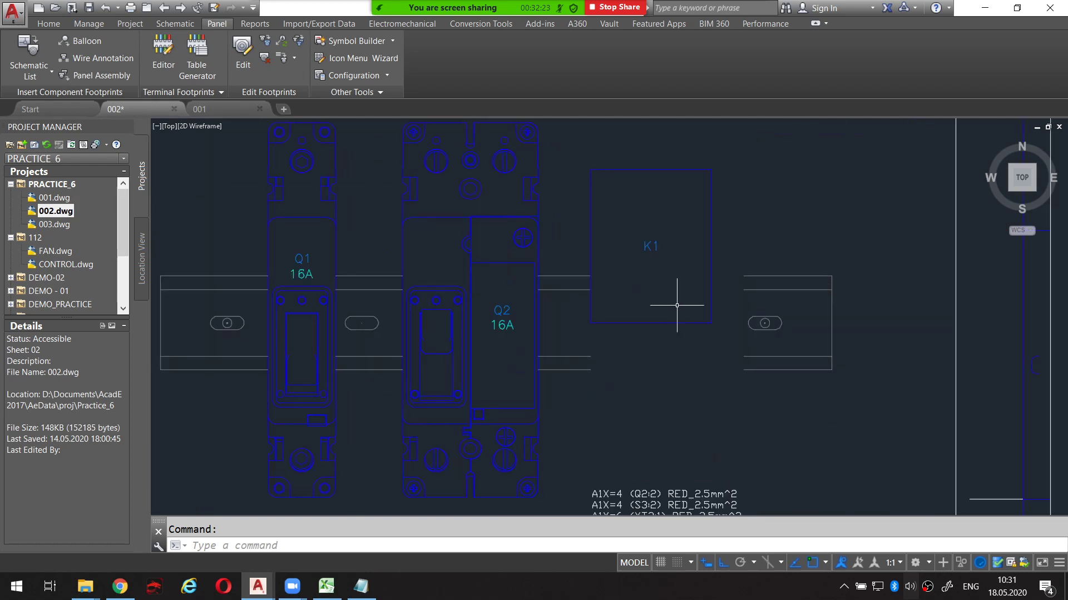
click(667, 293)
scroll(672, 289, down, 1)
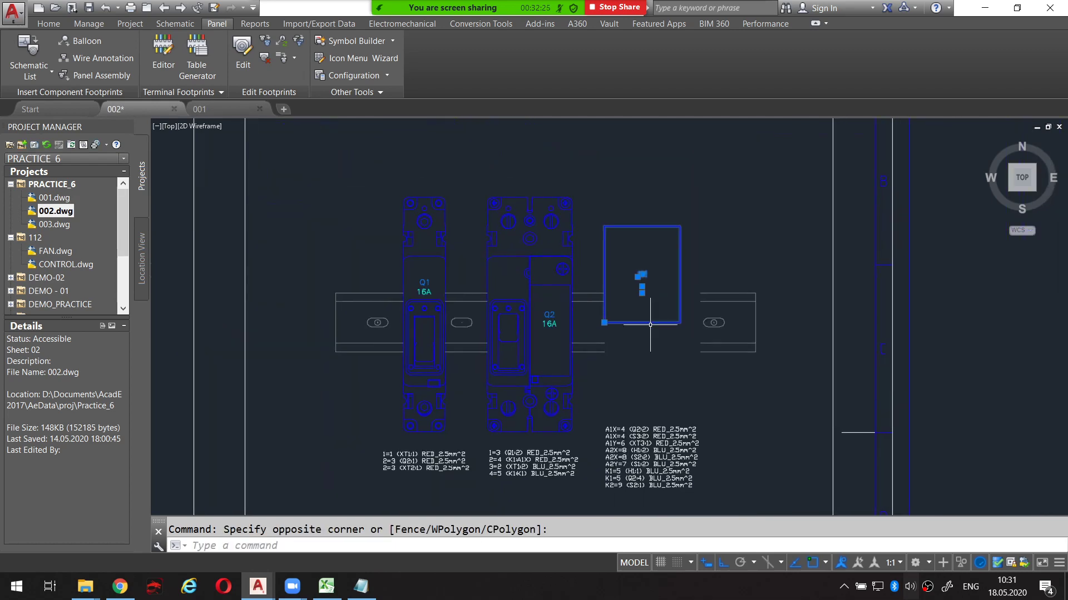
scroll(673, 255, up, 2)
key(Escape)
click(649, 314)
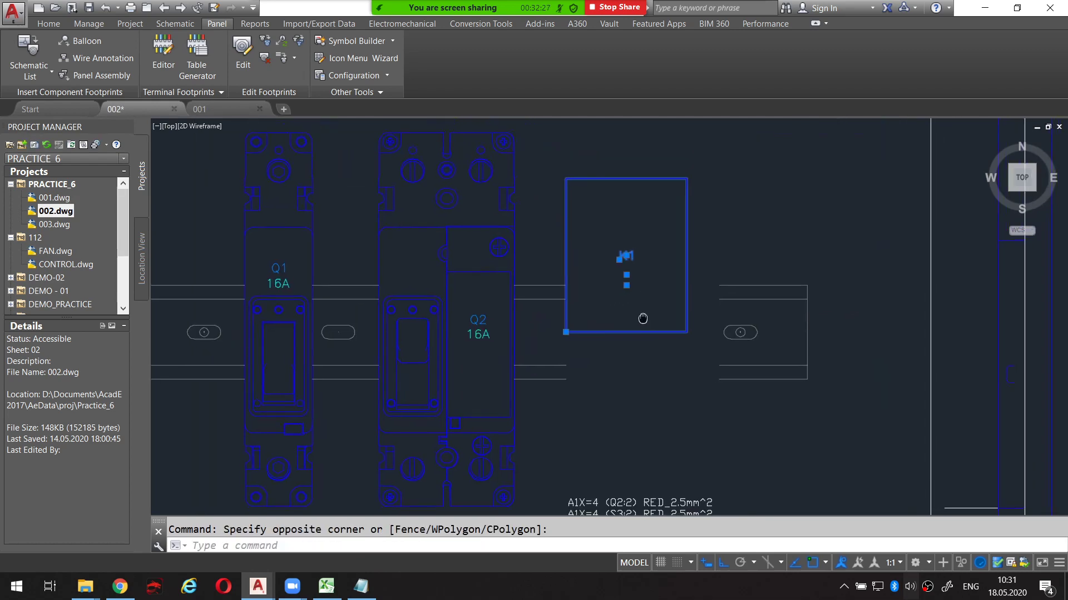
key(Escape)
mouse_move(660, 317)
middle_down()
mouse_move(671, 279)
mouse_move(645, 250)
middle_up()
click(671, 279)
text(m)
key(Return)
click(783, 206)
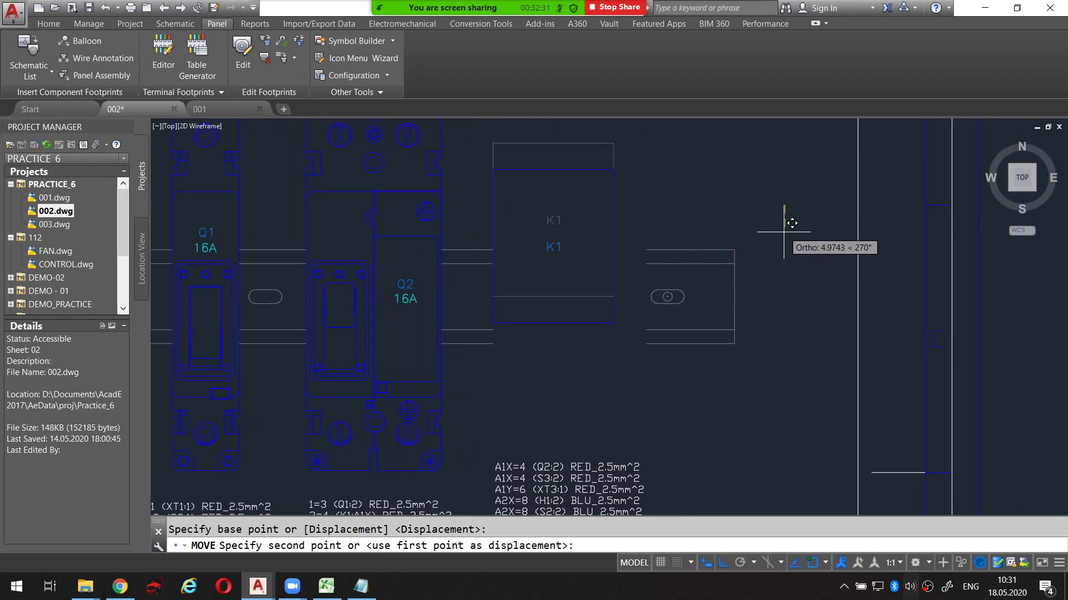
key(Escape)
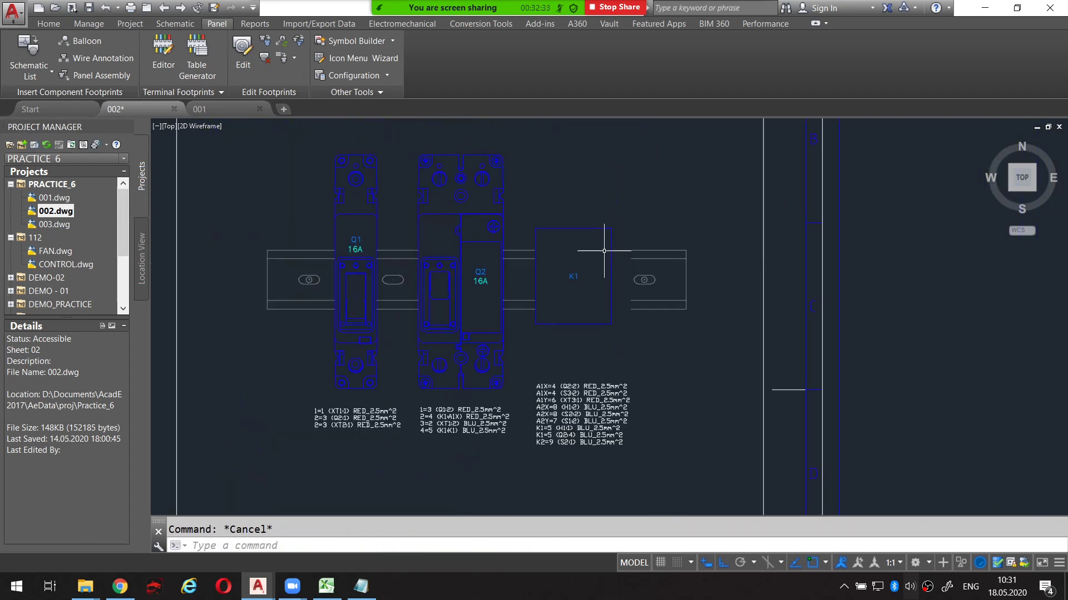
scroll(639, 248, down, 4)
click(206, 111)
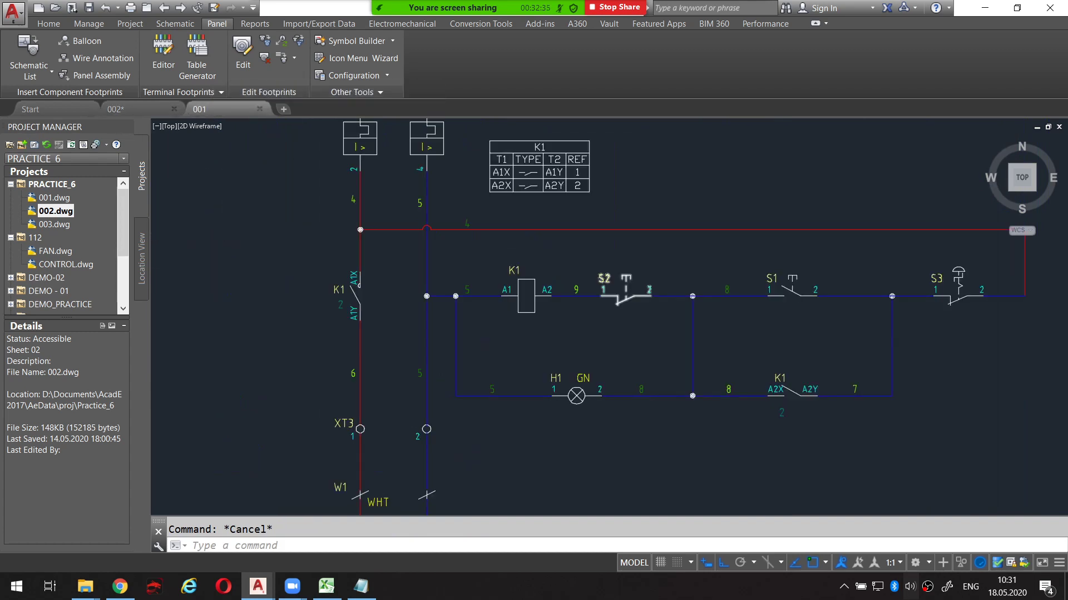
middle_drag(417, 134, 395, 198)
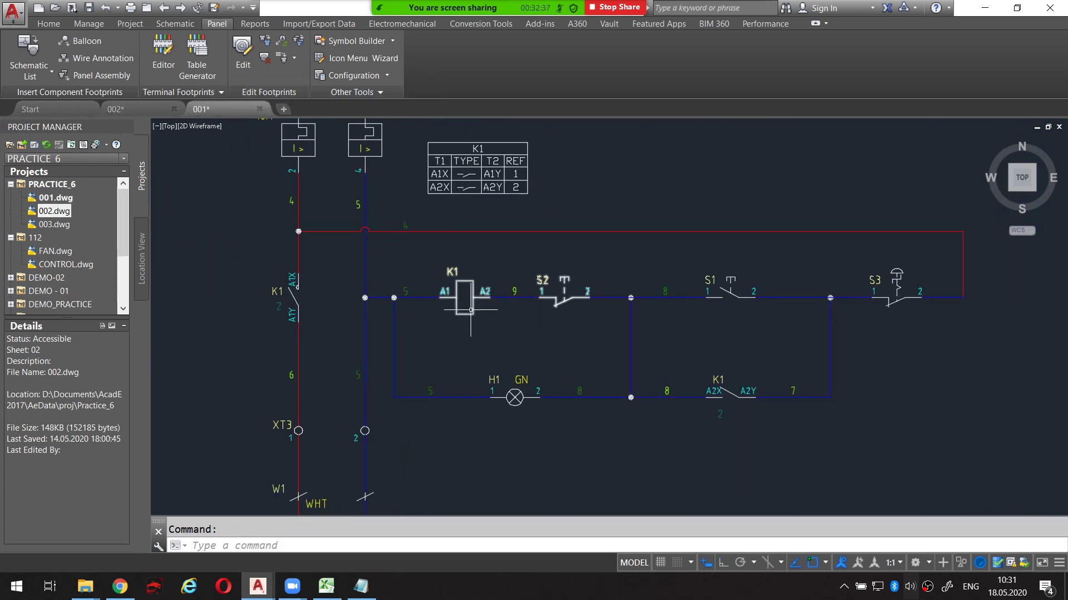
Copy K1's catalog number 3RH1140-1BP40 from its component editor.
click(471, 313)
right_click(471, 313)
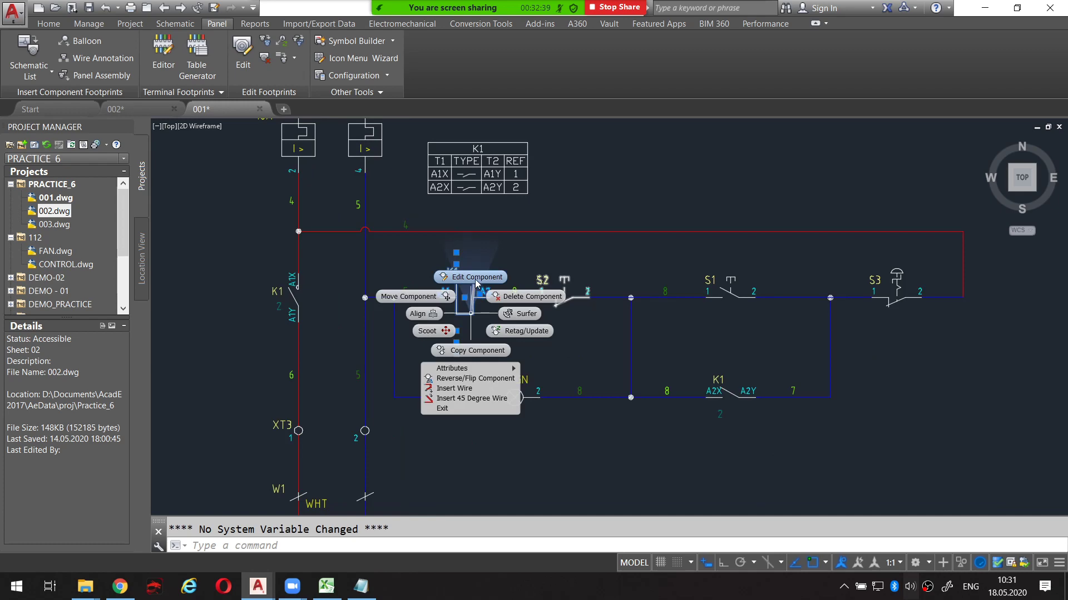
click(476, 277)
drag(421, 284, 350, 285)
key(ctrl+c)
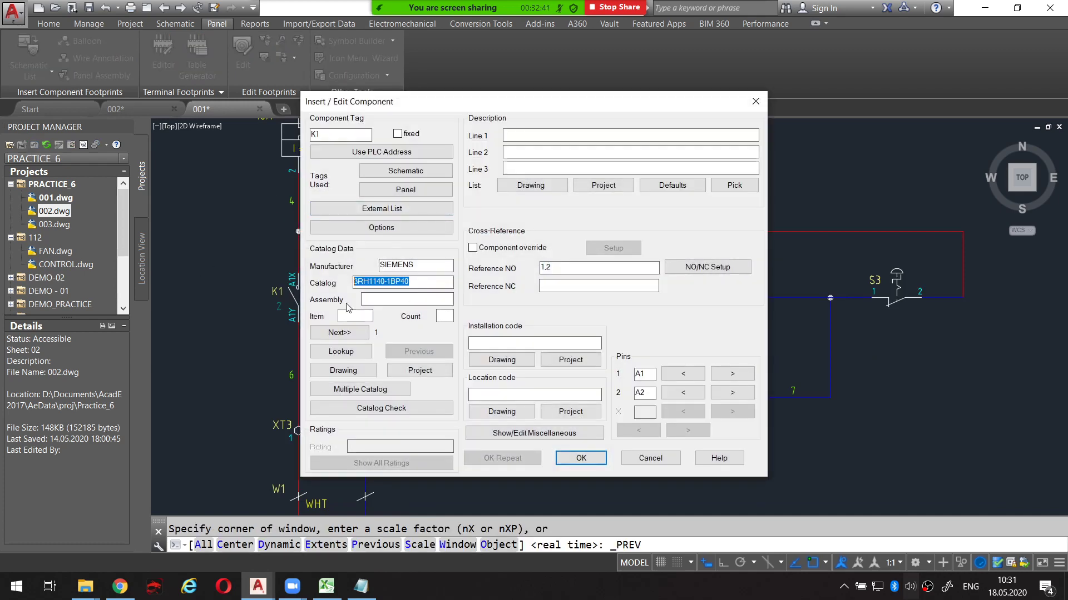
Search Google for the pasted catalog number 3RH1140-1BP40.
click(120, 586)
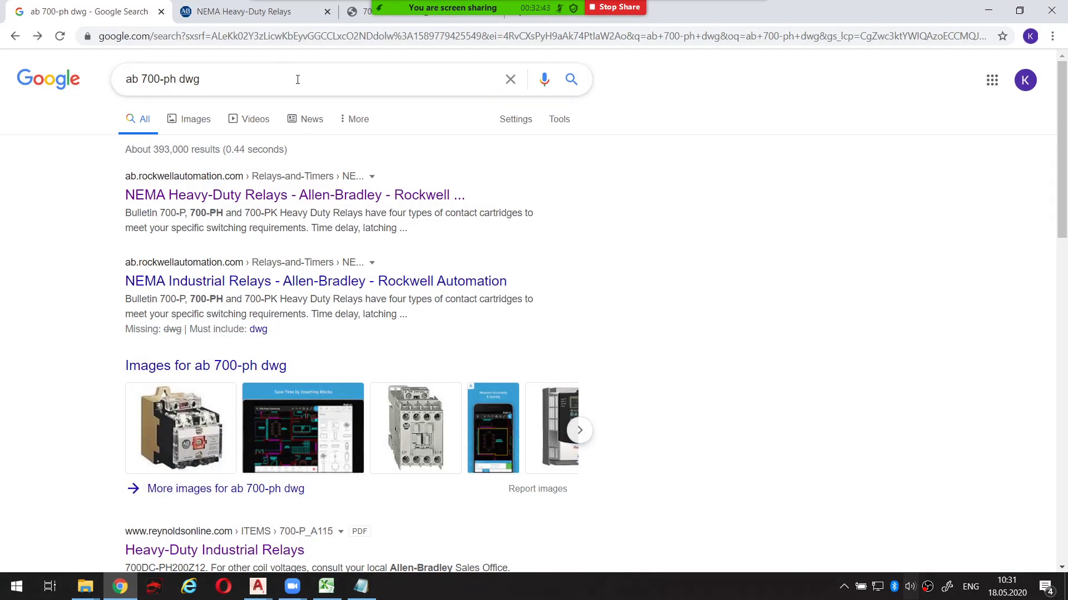
triple_click(253, 69)
key(ctrl+v)
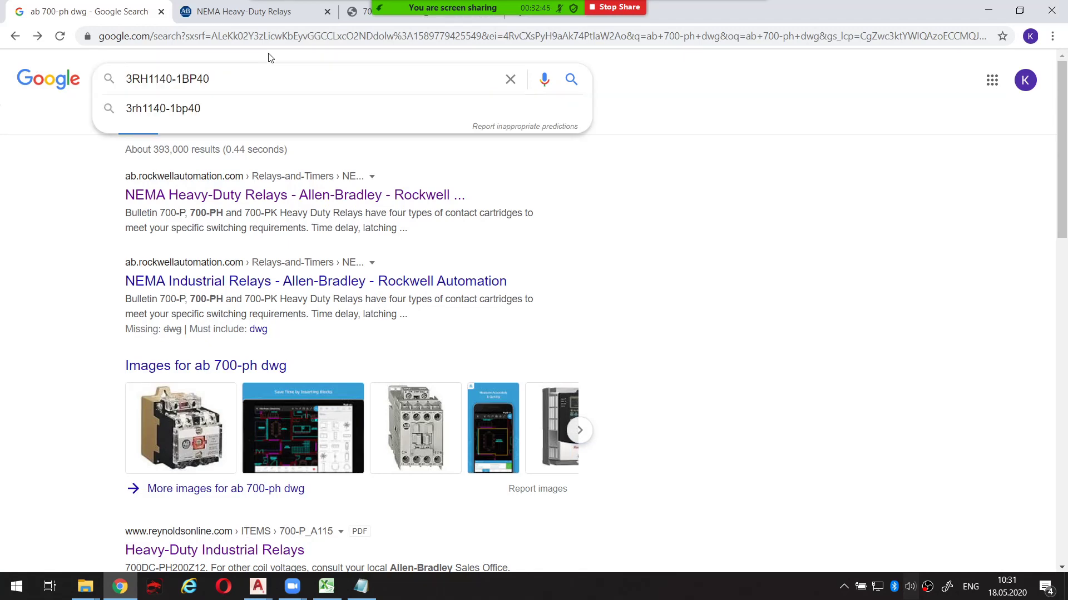
key(Return)
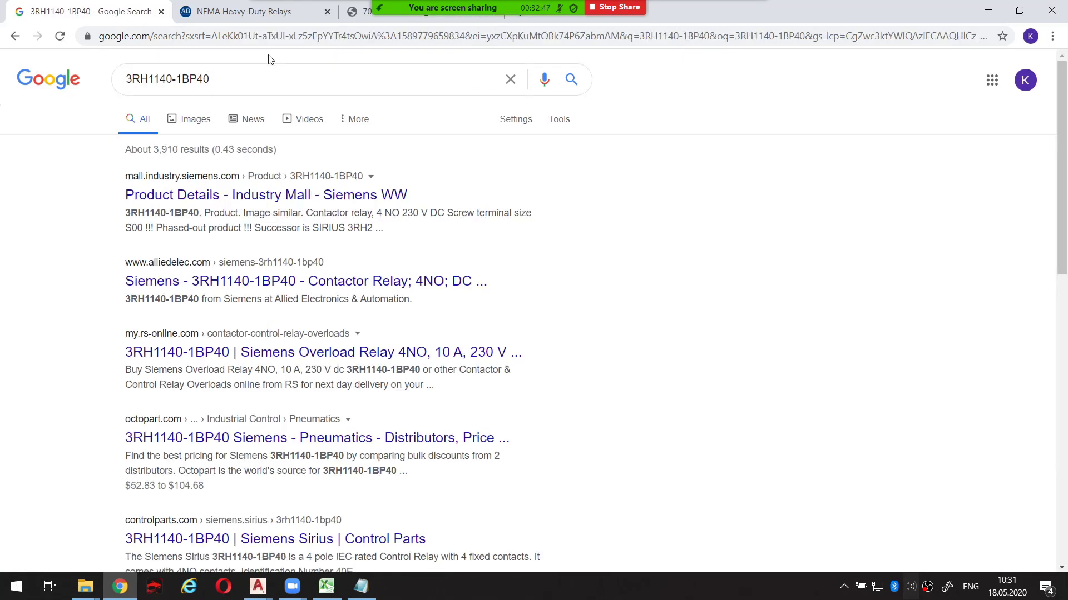
Open the Industry Mall 3RH1140-1BP40 result, note successor 3RH2140-1BP40, and show the M-CAD/E-CAD gallery.
click(355, 196)
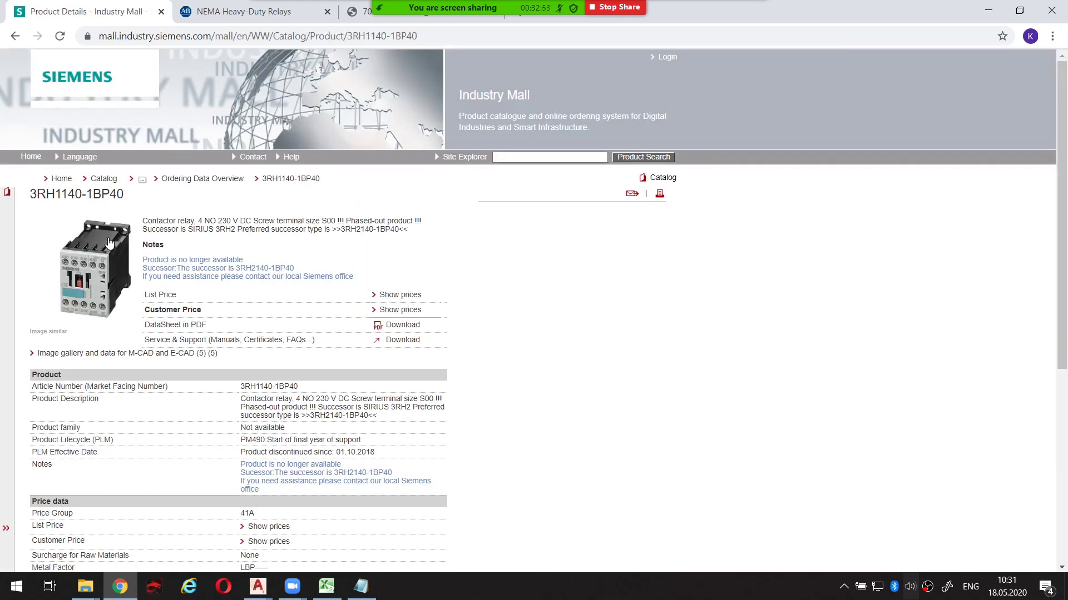
scroll(95, 264, down, 1)
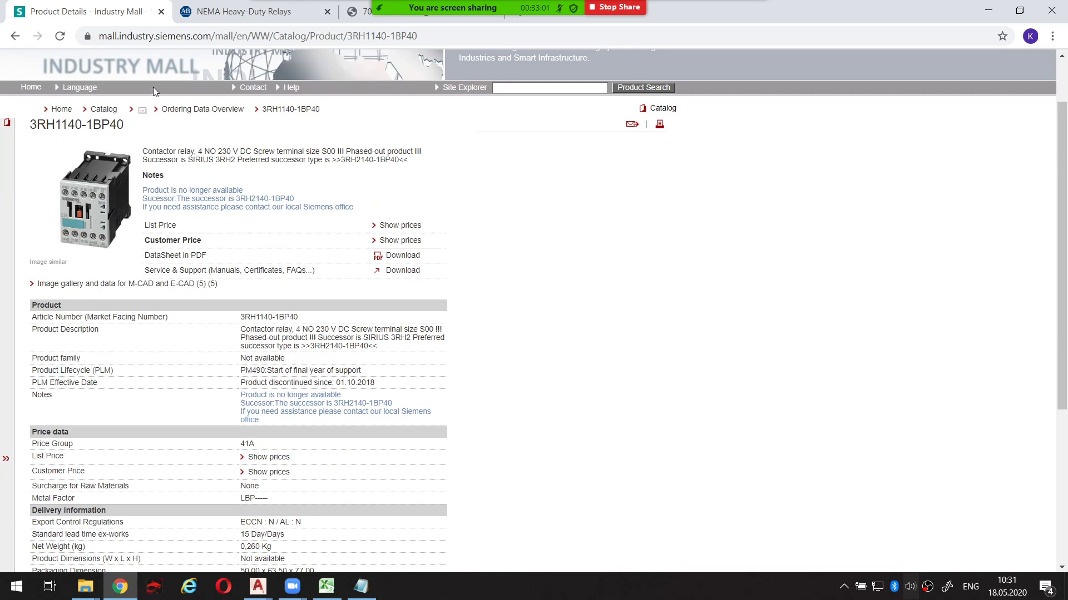
key(ctrl+shift+1)
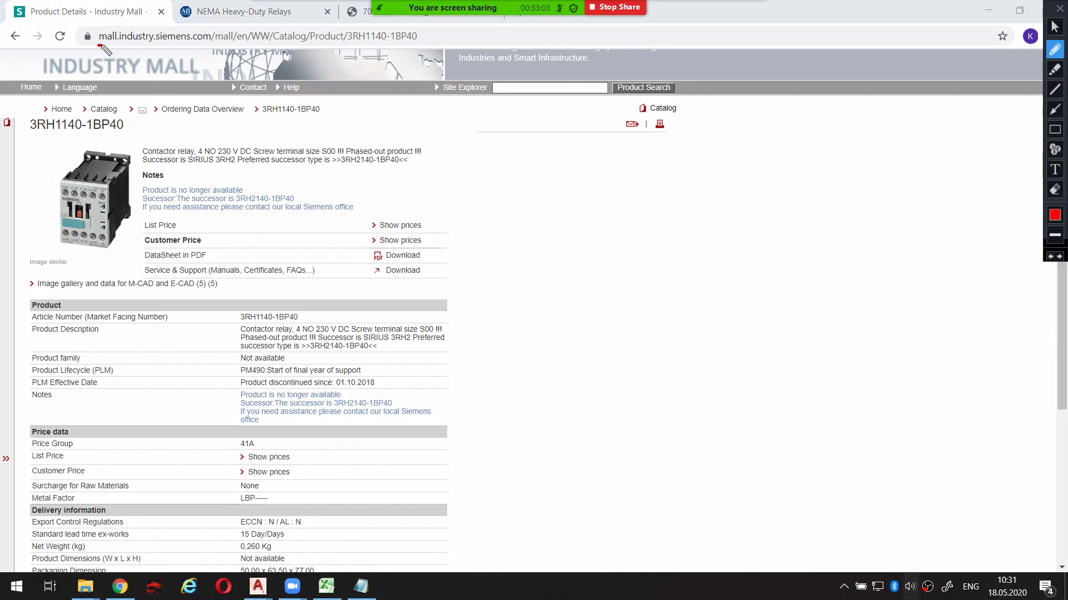
drag(101, 45, 203, 44)
key(Escape)
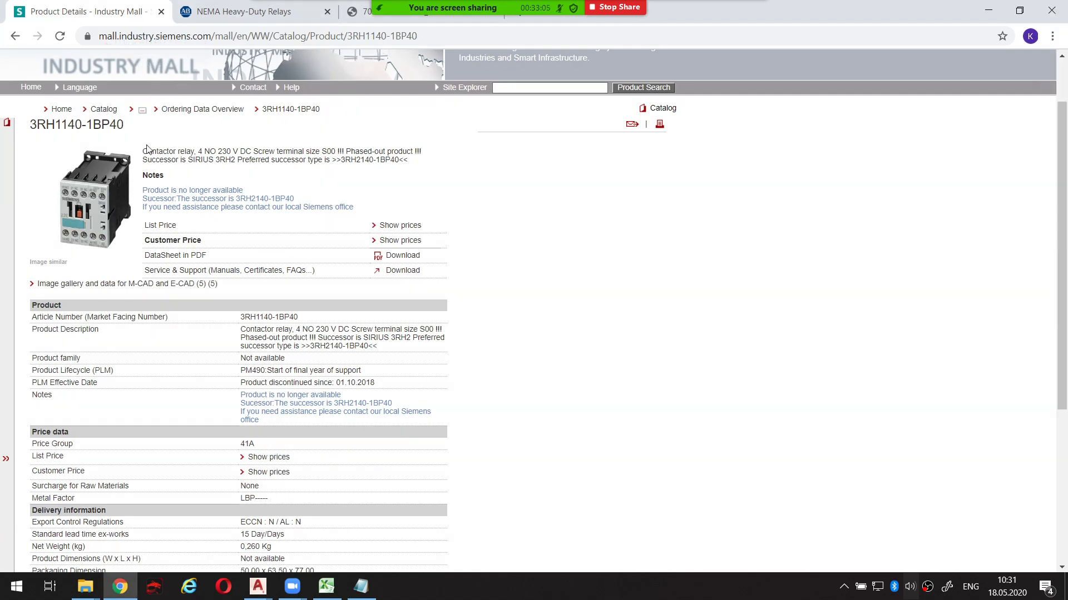
key(ctrl+shift+1)
drag(31, 137, 114, 139)
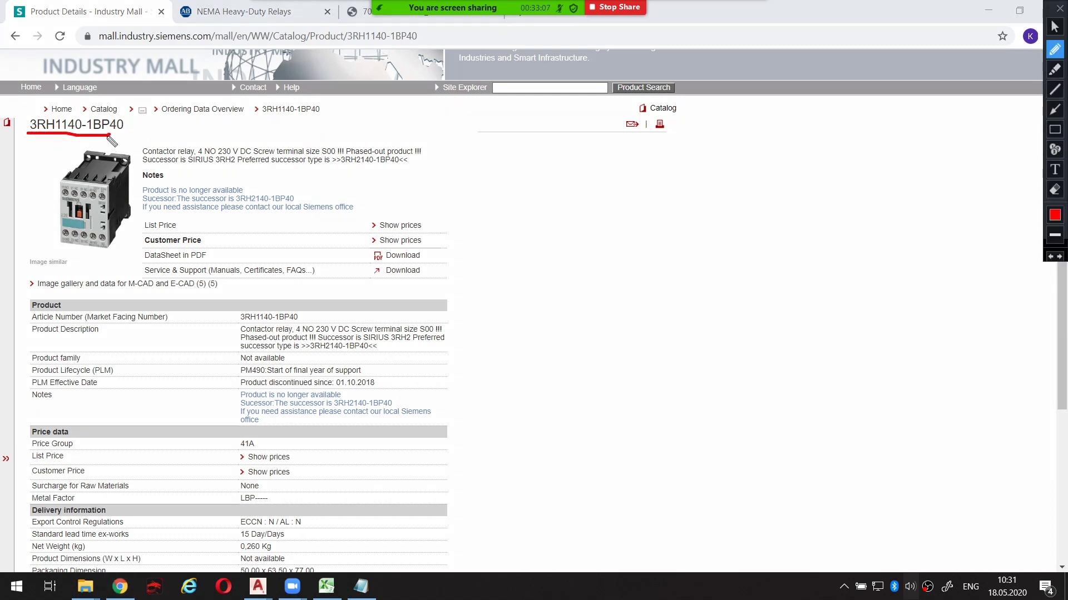
key(Escape)
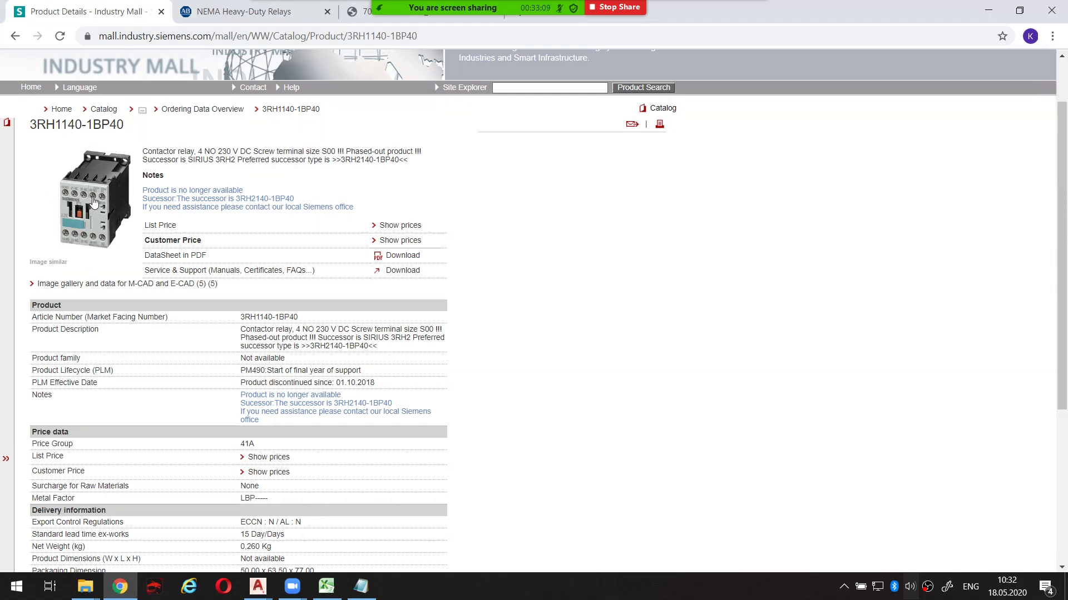
click(94, 203)
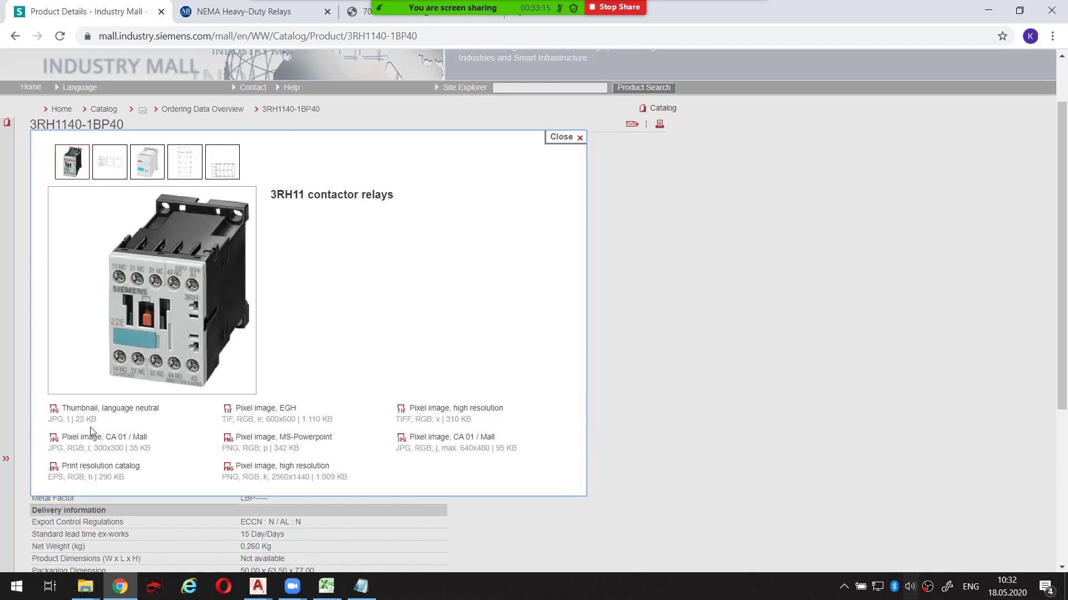
Show the Contactor 3-pole S00 dimension drawing in the gallery.
key(ctrl+alt+g)
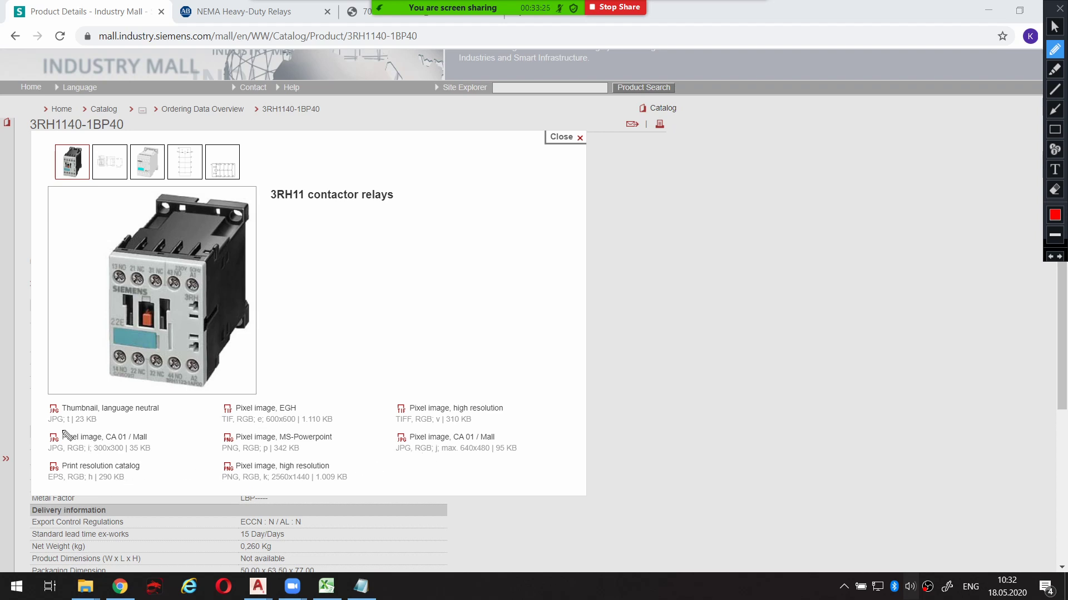
drag(49, 427, 100, 426)
drag(53, 455, 118, 457)
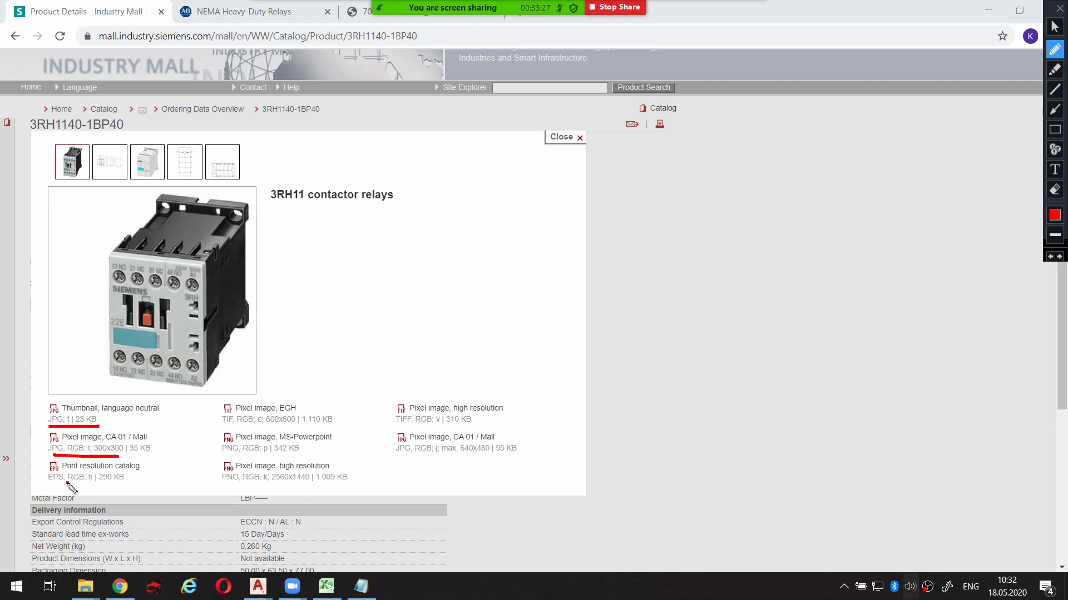
drag(67, 483, 135, 483)
click(109, 167)
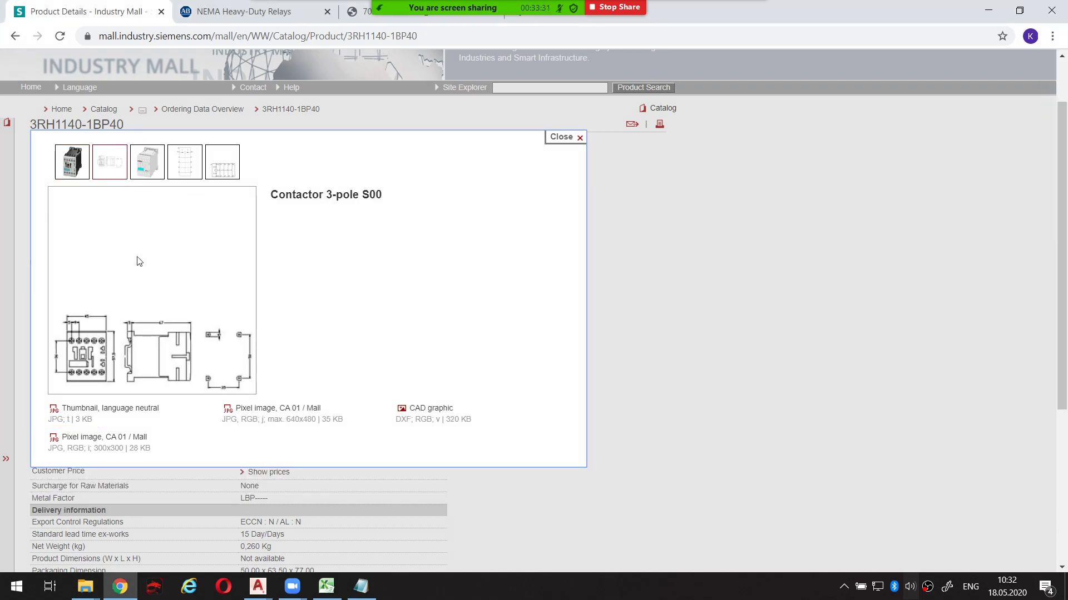
Download the drawing's 320 KB DXF CAD graphic.
drag(92, 305, 83, 302)
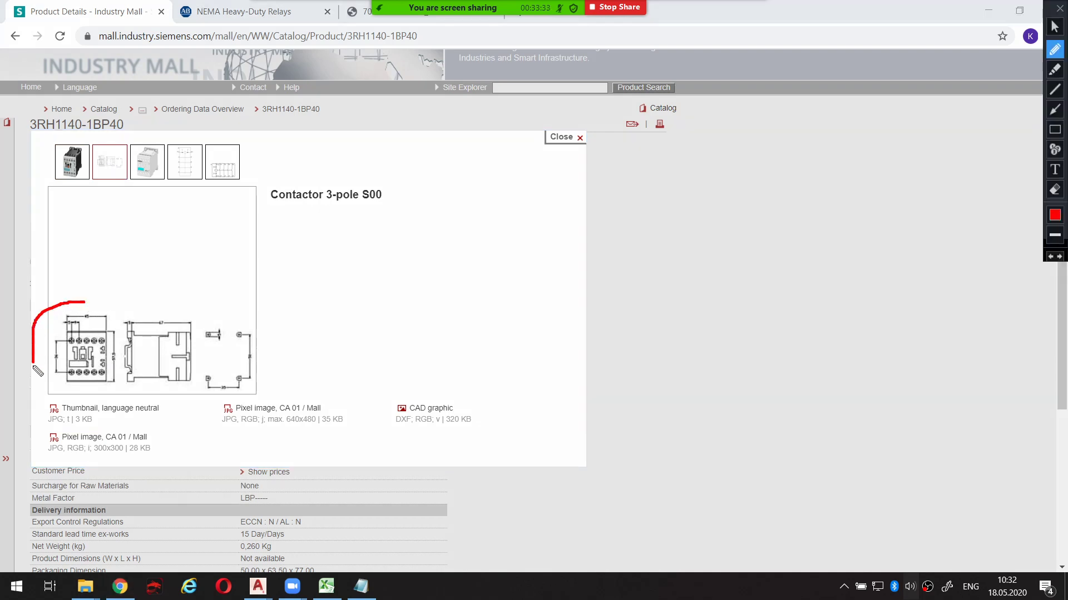
key(Escape)
mouse_move(395, 396)
mouse_down()
mouse_move(389, 432)
mouse_move(392, 397)
mouse_up()
key(Escape)
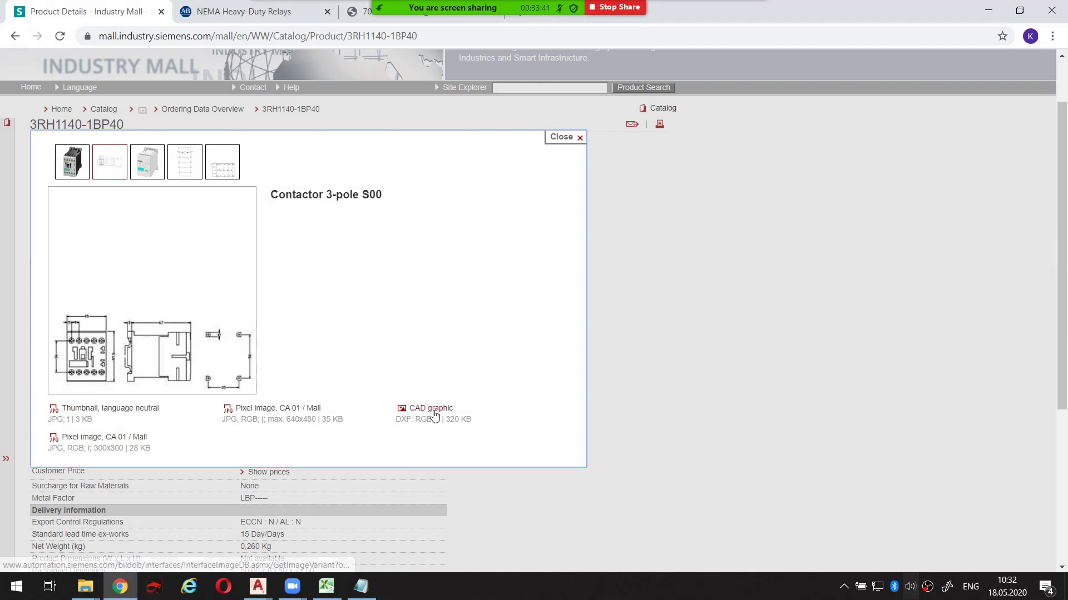
click(434, 411)
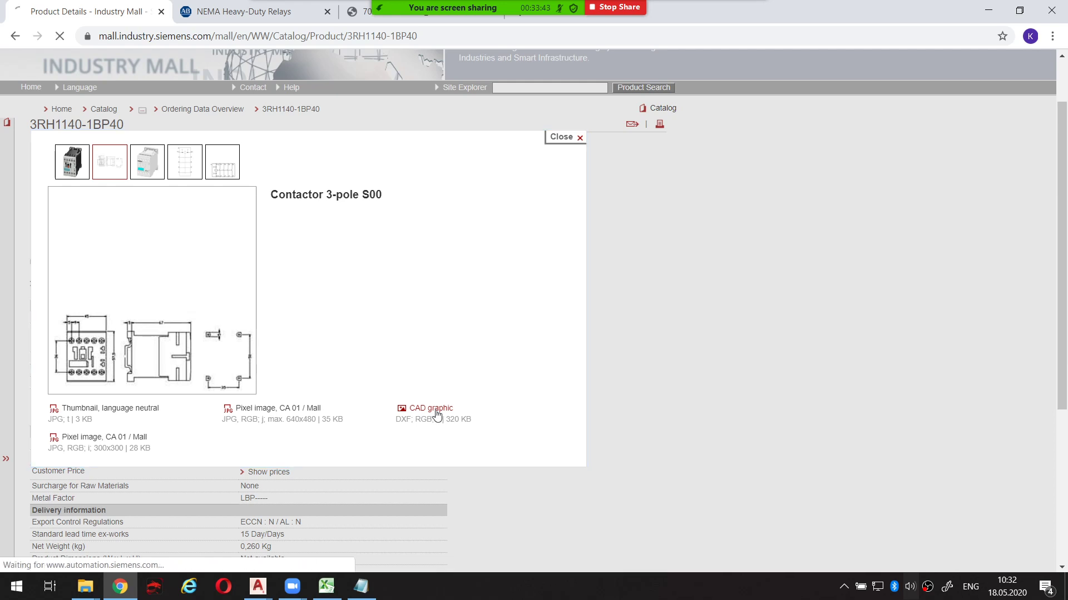
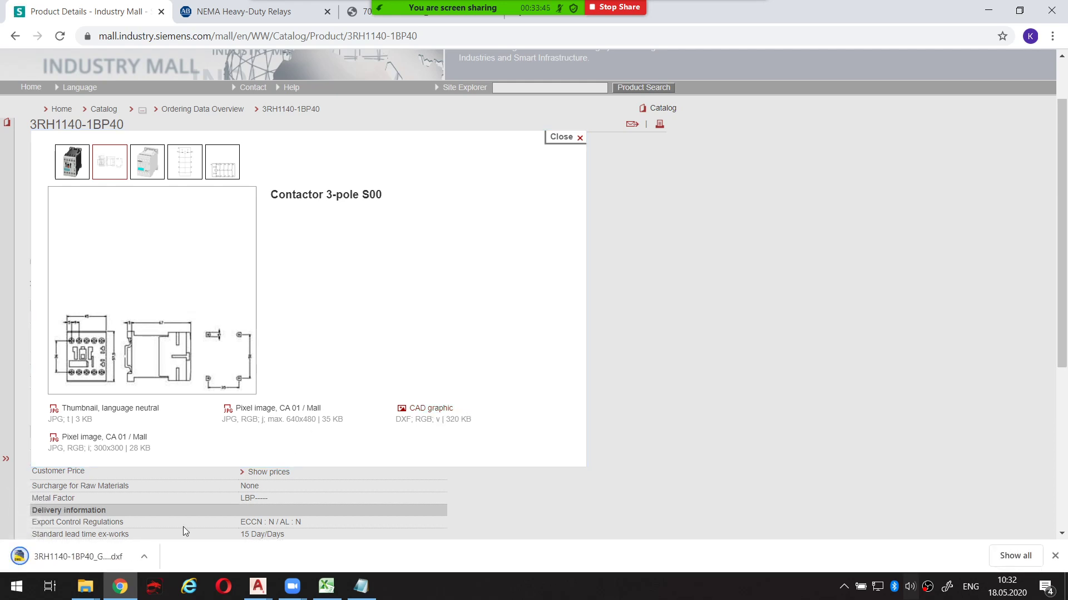
Open the downloaded 3RH1140-1BP40 DXF file with the AutoCAD application.
click(96, 557)
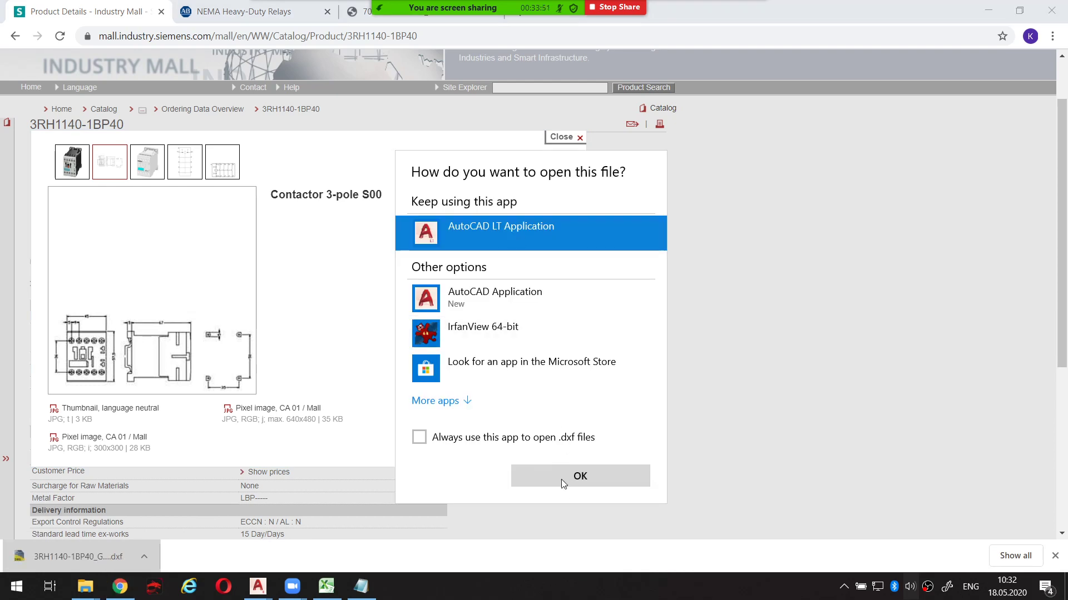
click(510, 305)
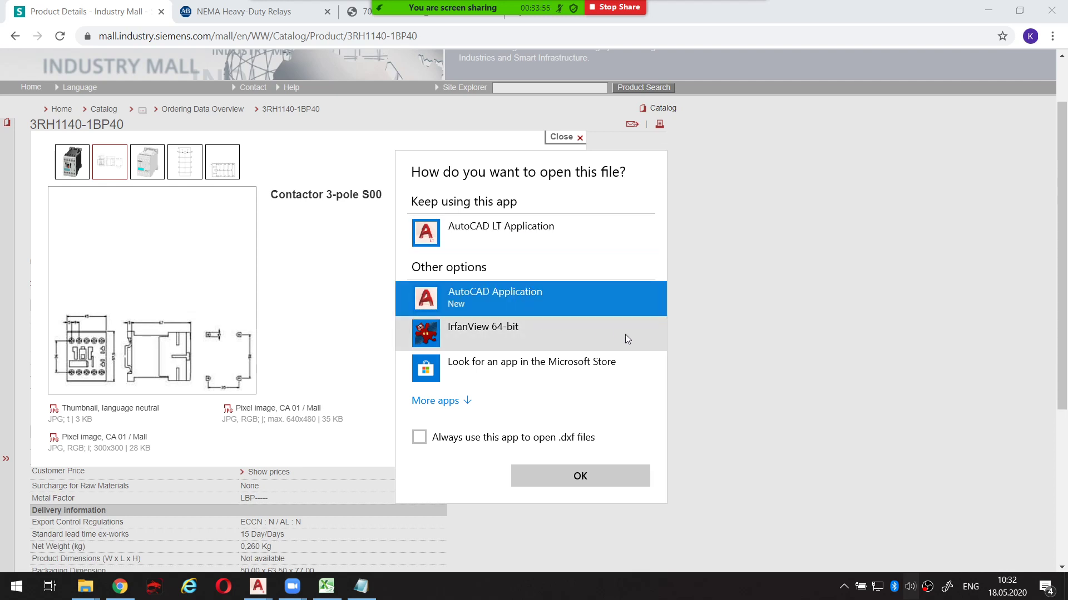
click(748, 342)
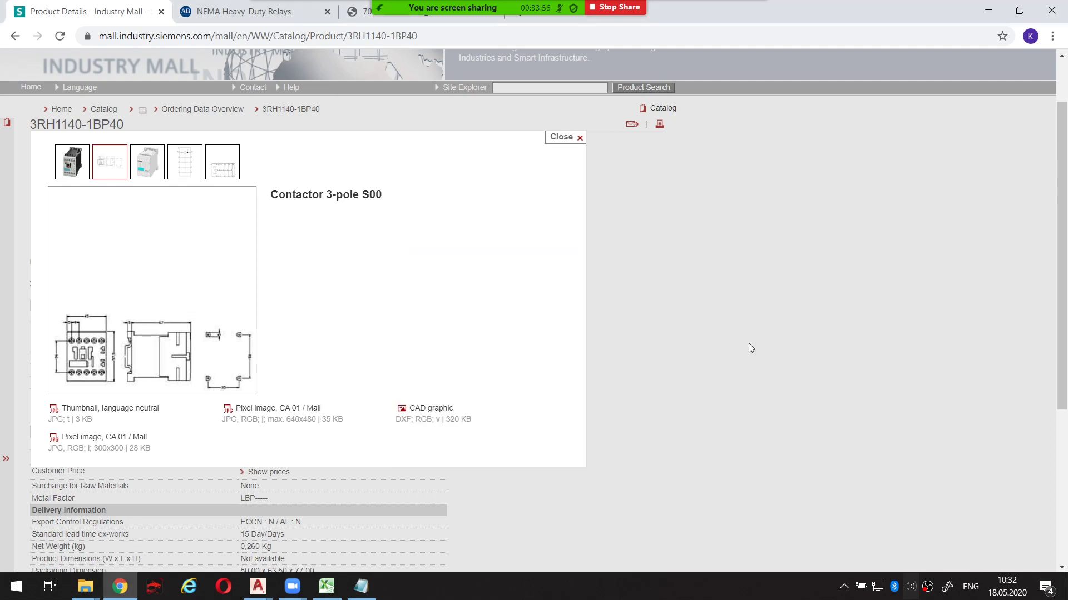
Dismiss AutoCAD's insertion dialog and bring back the Industry Mall product page.
click(985, 10)
click(749, 99)
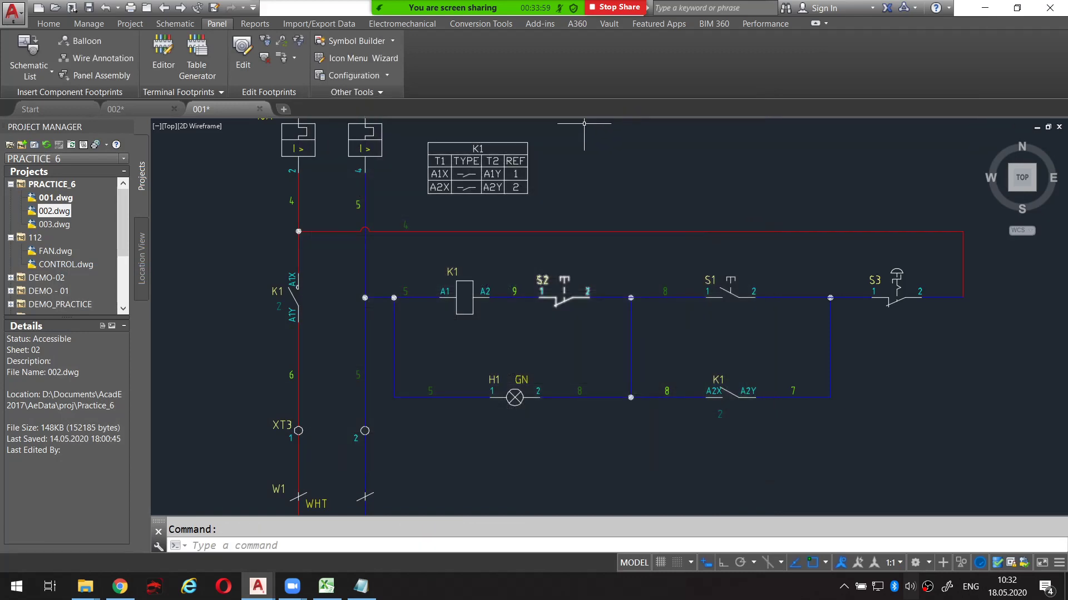
key(super+d)
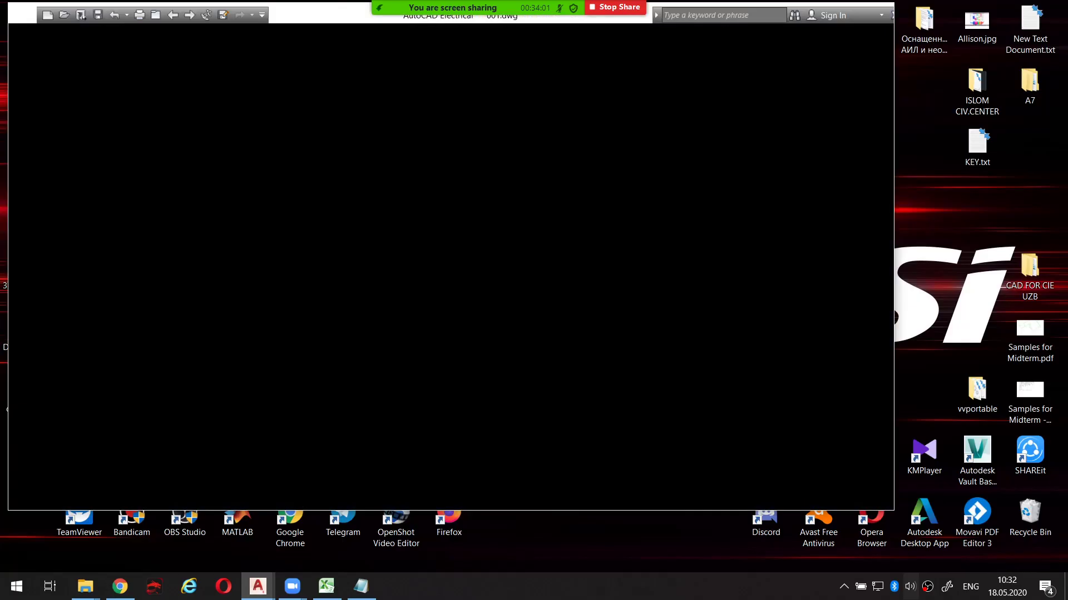
click(122, 589)
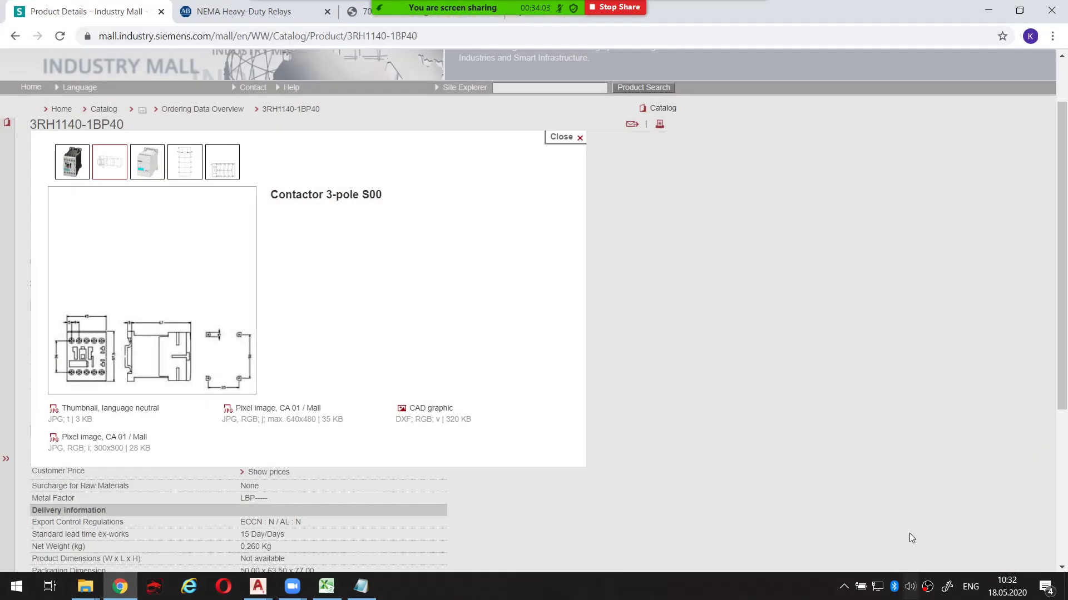
Reveal the downloaded 3RH1140-1BP40 DXF in its Downloads folder.
click(1052, 37)
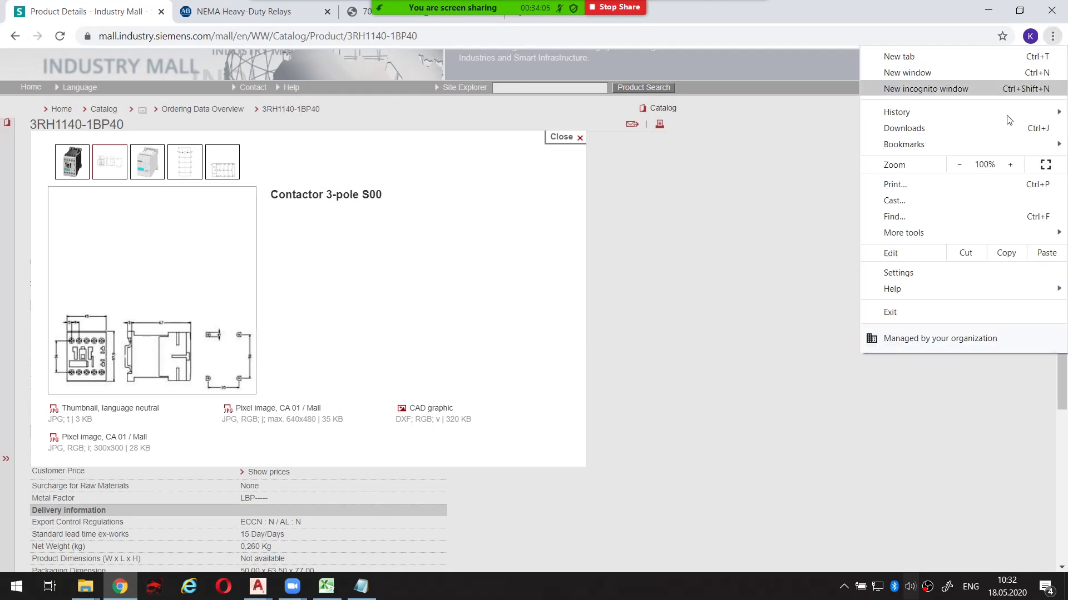
click(972, 128)
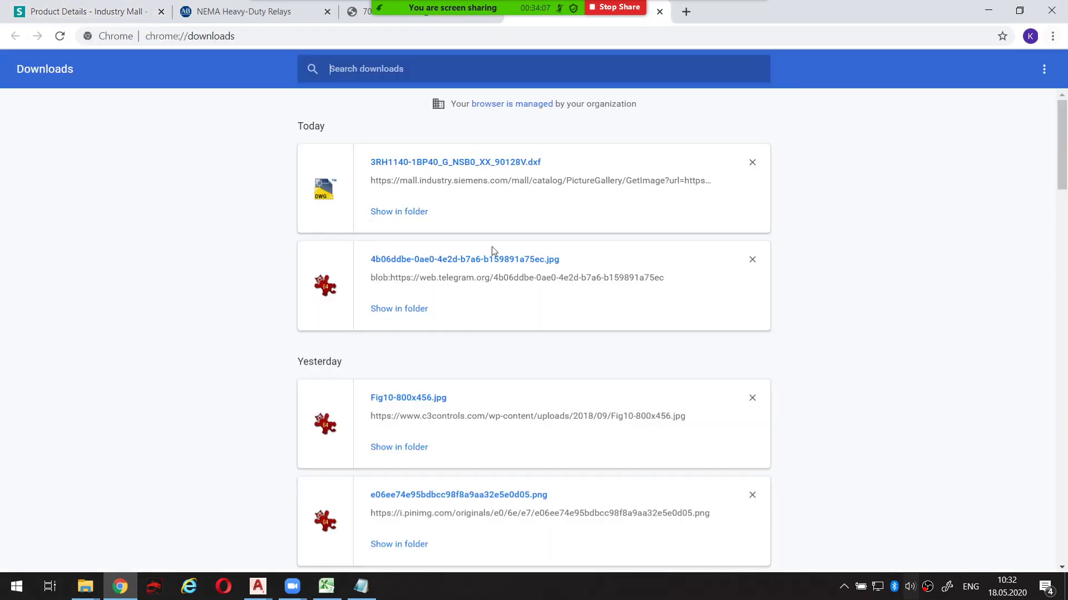
click(413, 211)
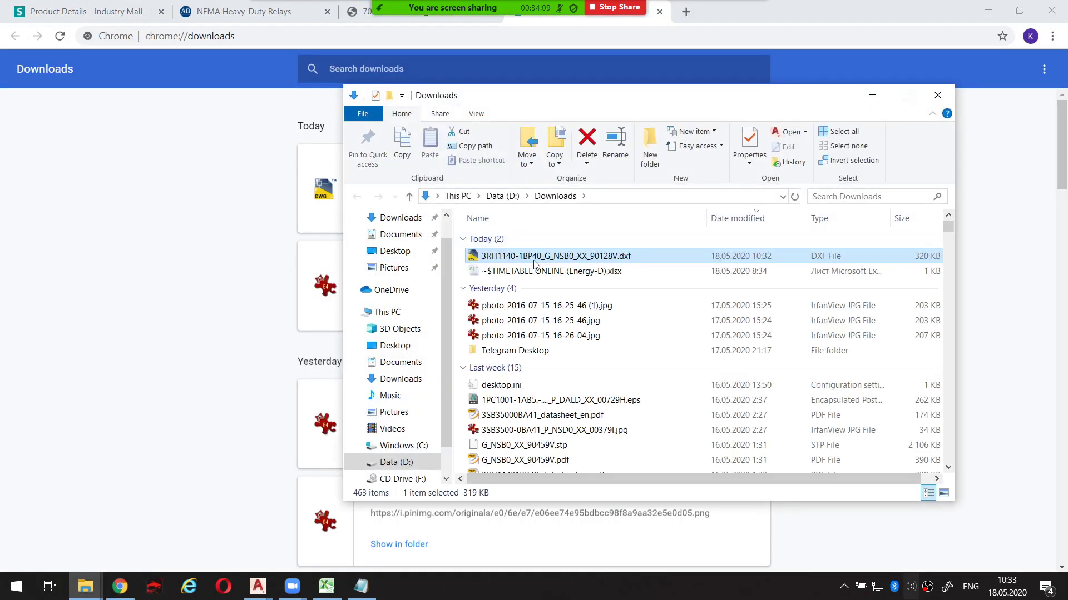
Paste the DXF onto the desktop and switch back to AutoCAD's 001.dwg.
key(super+d)
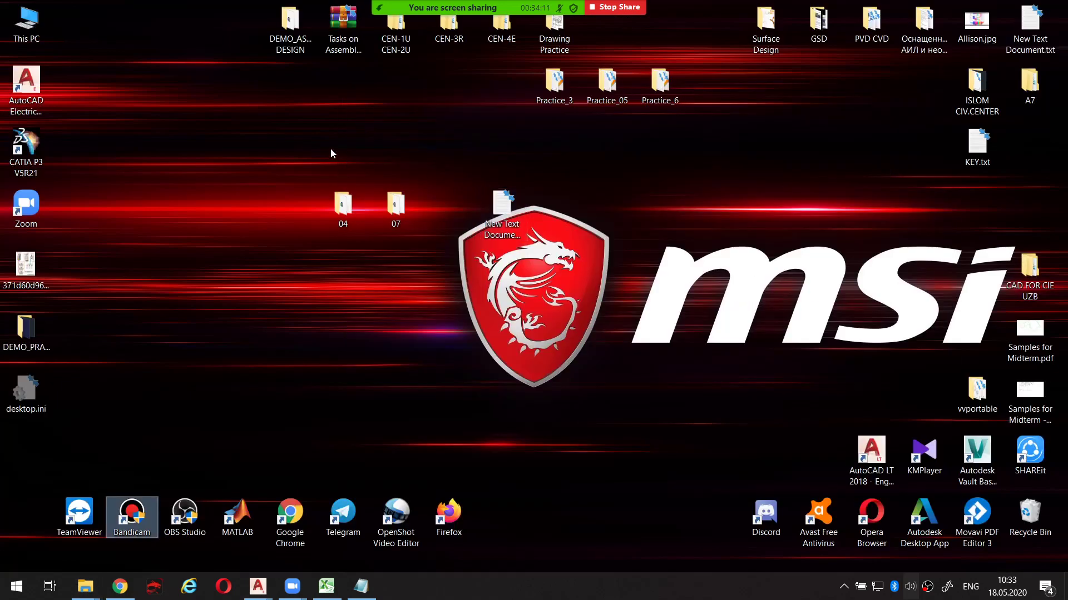
right_click(331, 154)
click(370, 212)
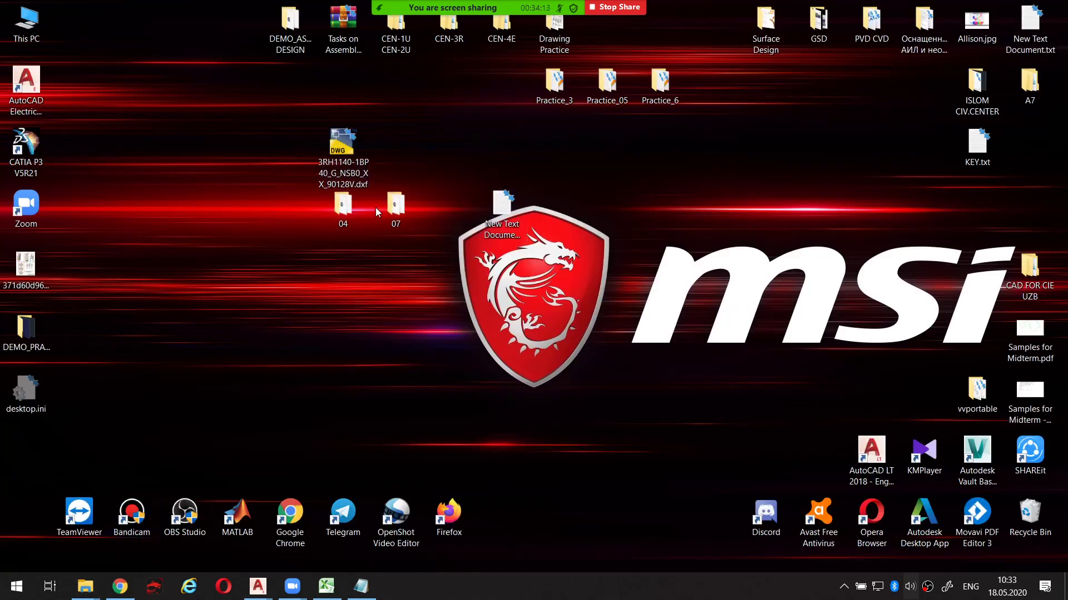
click(258, 586)
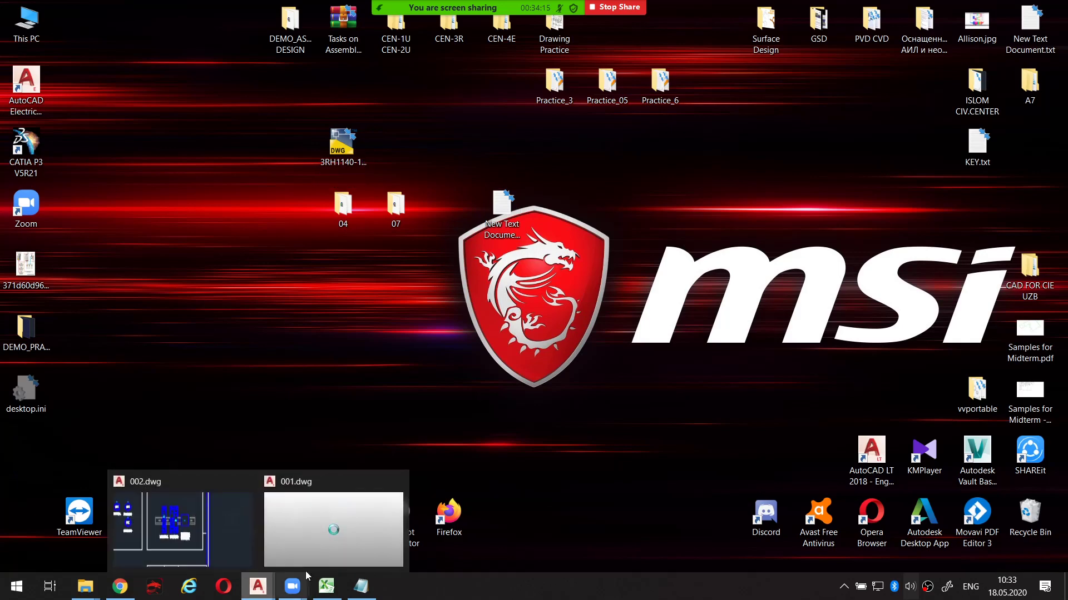
click(343, 544)
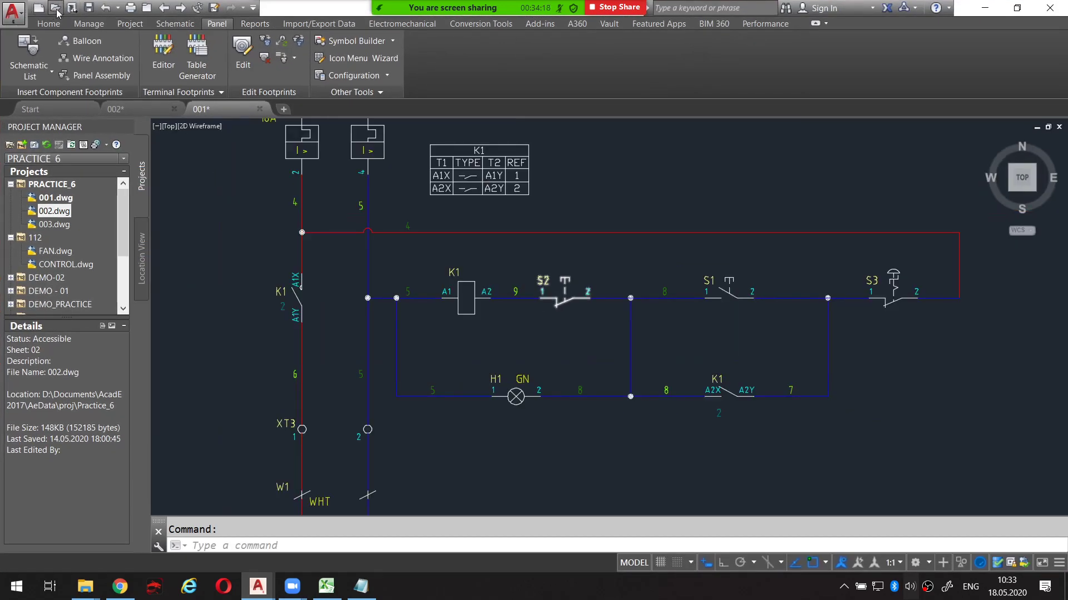
Open the 3RH1140-1BP40 contactor DXF from the Desktop using the DXF file filter.
click(56, 8)
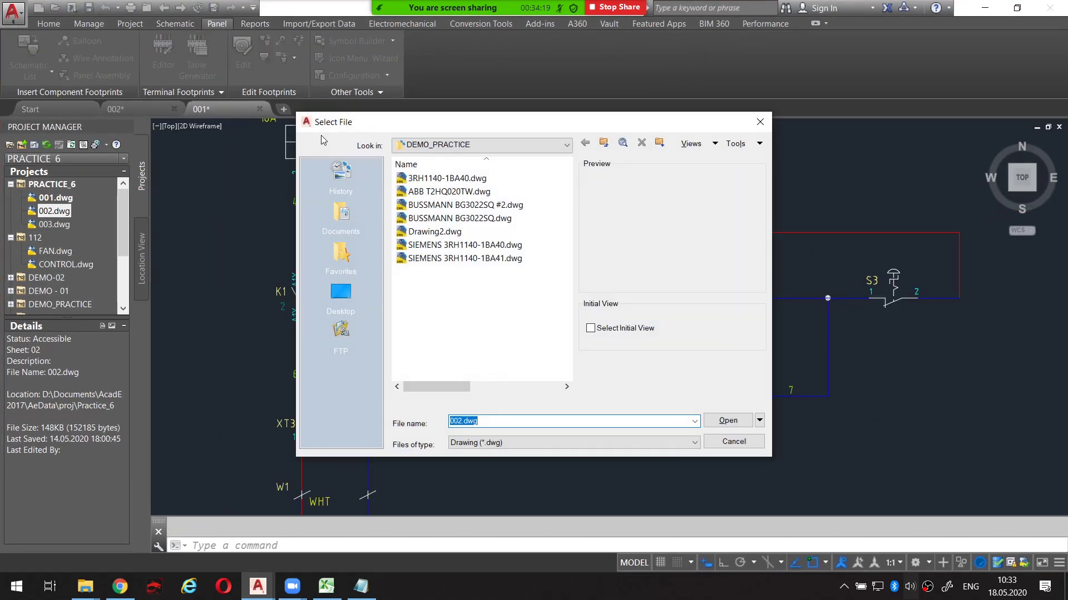
click(344, 294)
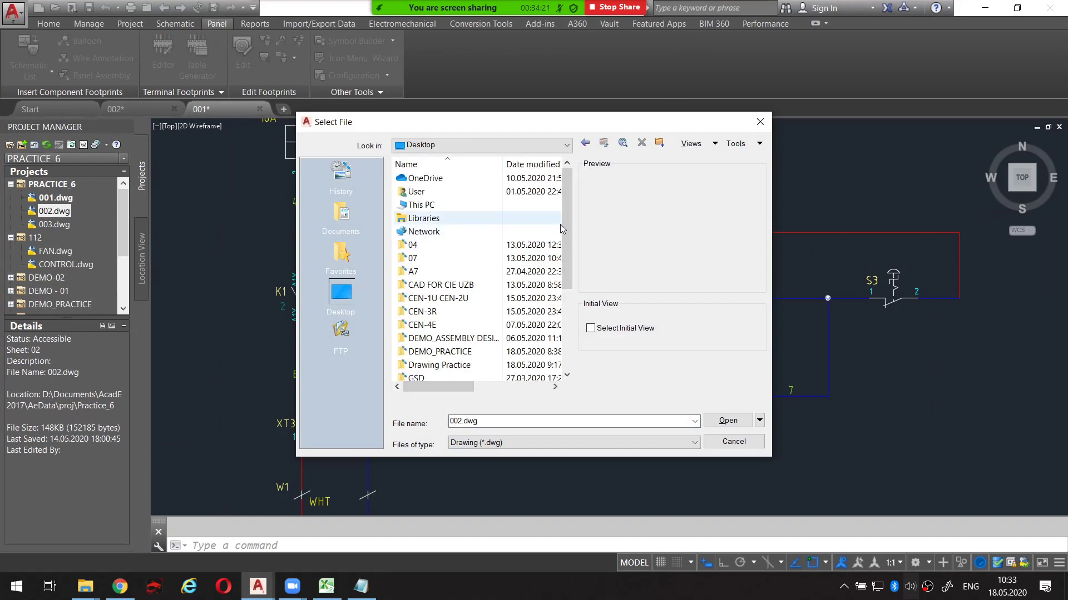
drag(565, 226, 572, 345)
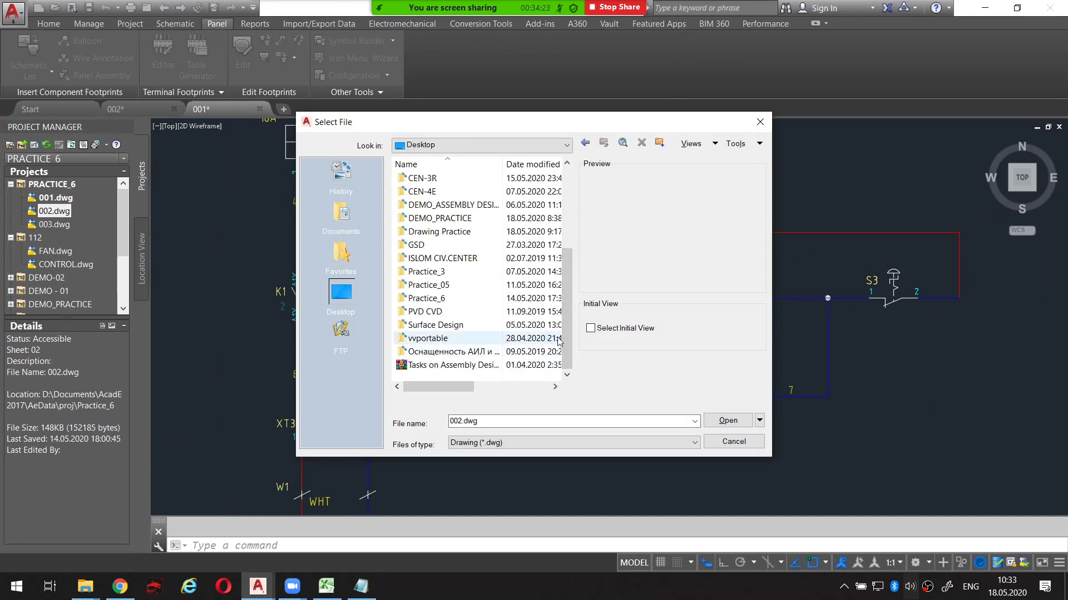
click(547, 442)
click(529, 472)
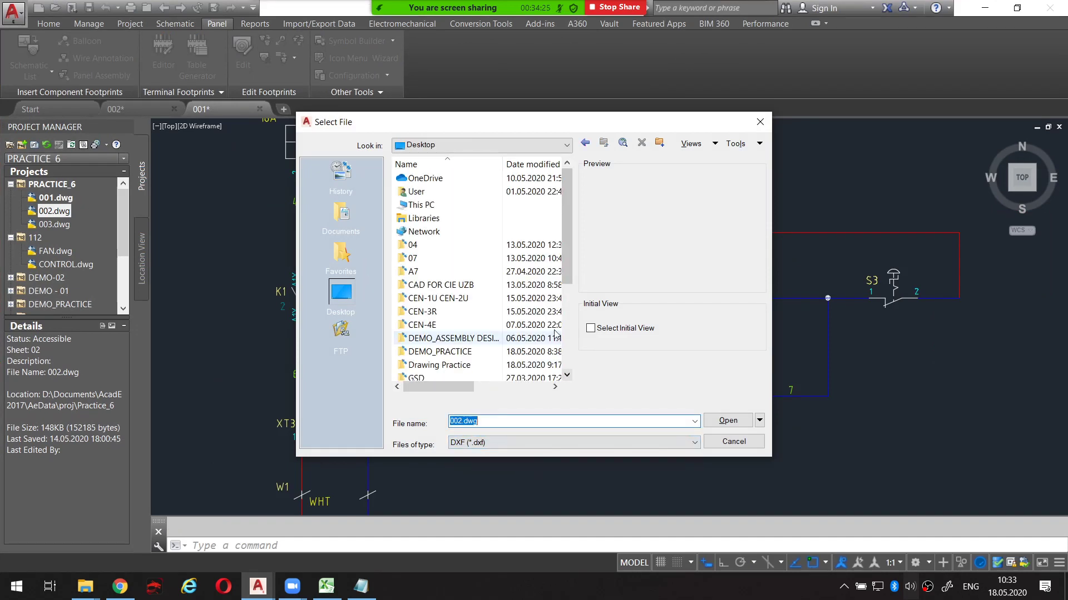
drag(566, 259, 566, 348)
click(453, 351)
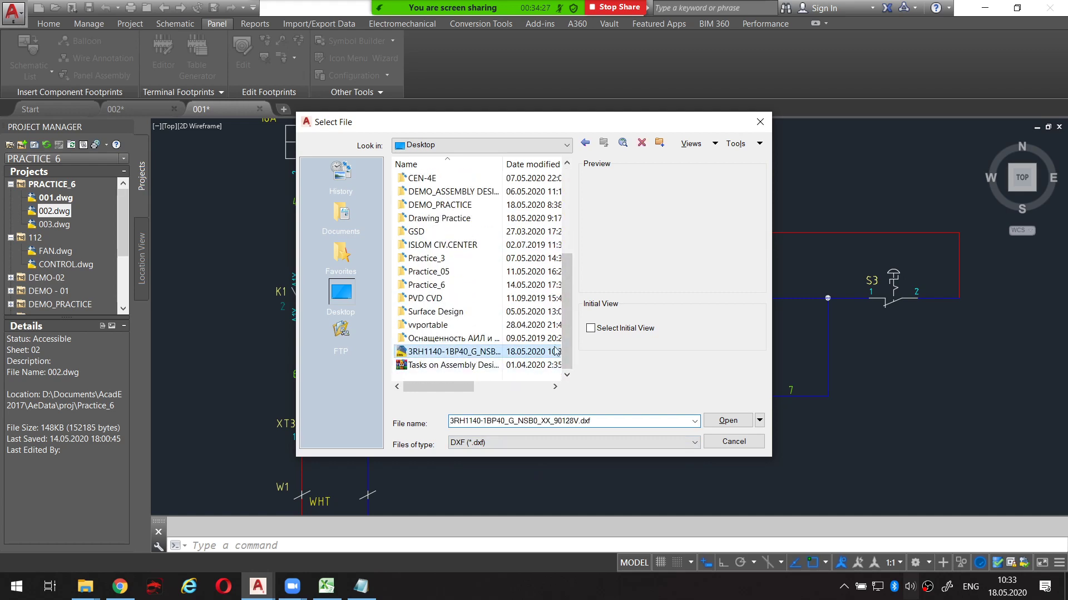
click(717, 420)
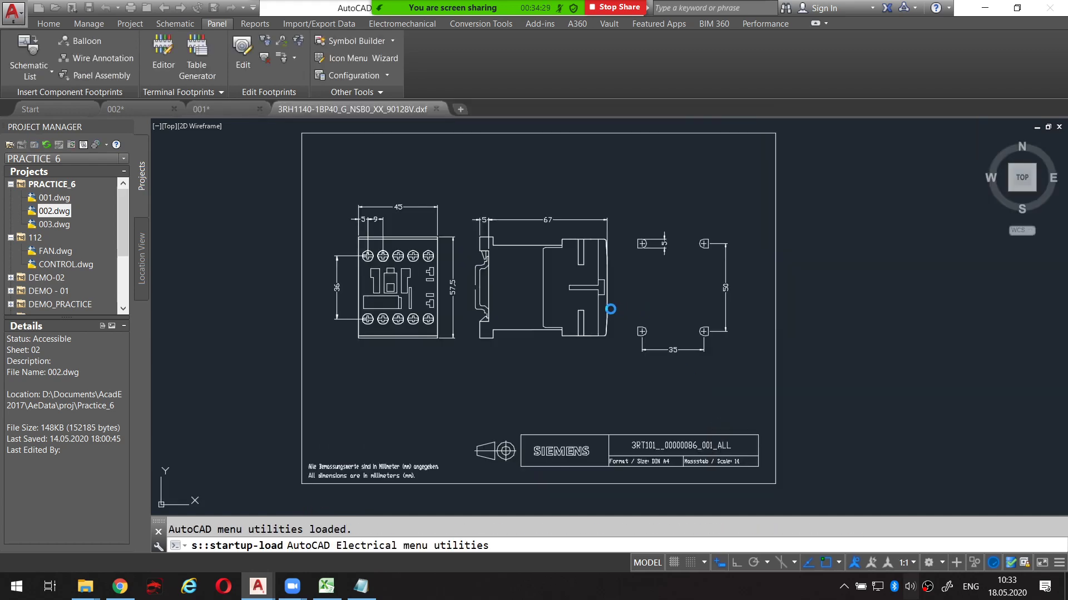
Zoom to the contactor views and window-select the side and mounting views.
scroll(390, 255, up, 4)
scroll(426, 262, down, 4)
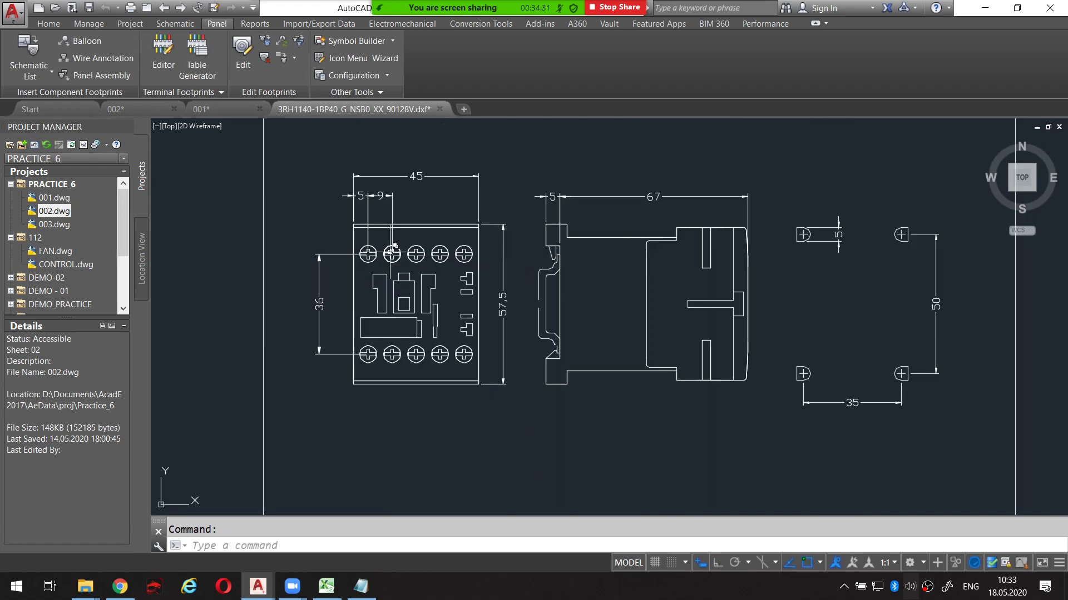
scroll(467, 322, up, 1)
scroll(510, 380, up, 2)
middle_drag(510, 381, 398, 420)
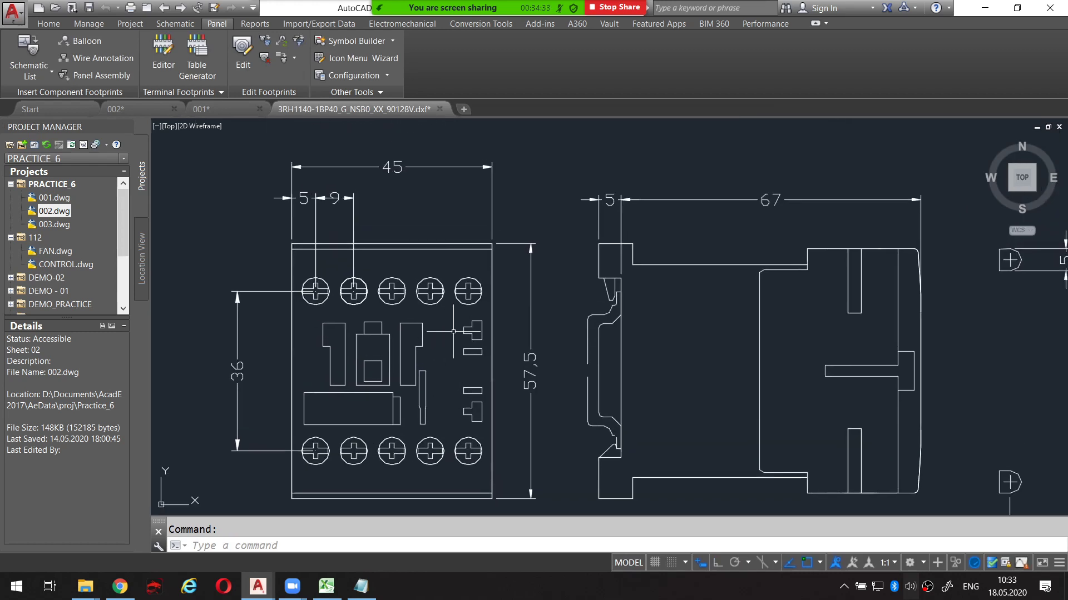
scroll(167, 272, down, 2)
scroll(528, 245, down, 3)
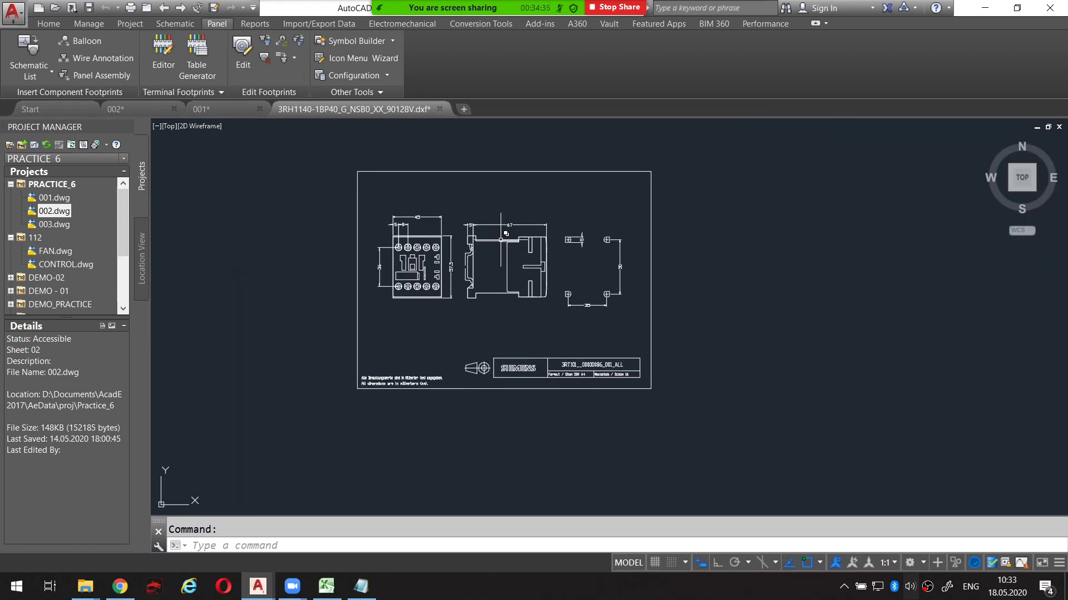
scroll(472, 222, up, 2)
scroll(462, 211, up, 1)
click(448, 207)
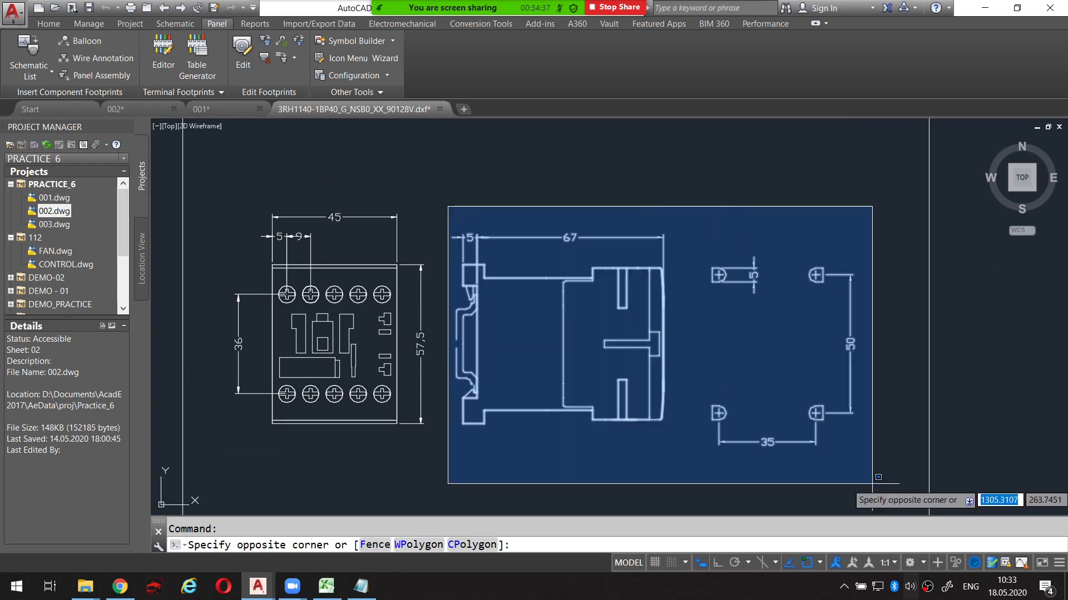
click(762, 422)
Window-select the title block, then the 45, 5 and 9 dimensions, cancelling each.
scroll(591, 272, down, 2)
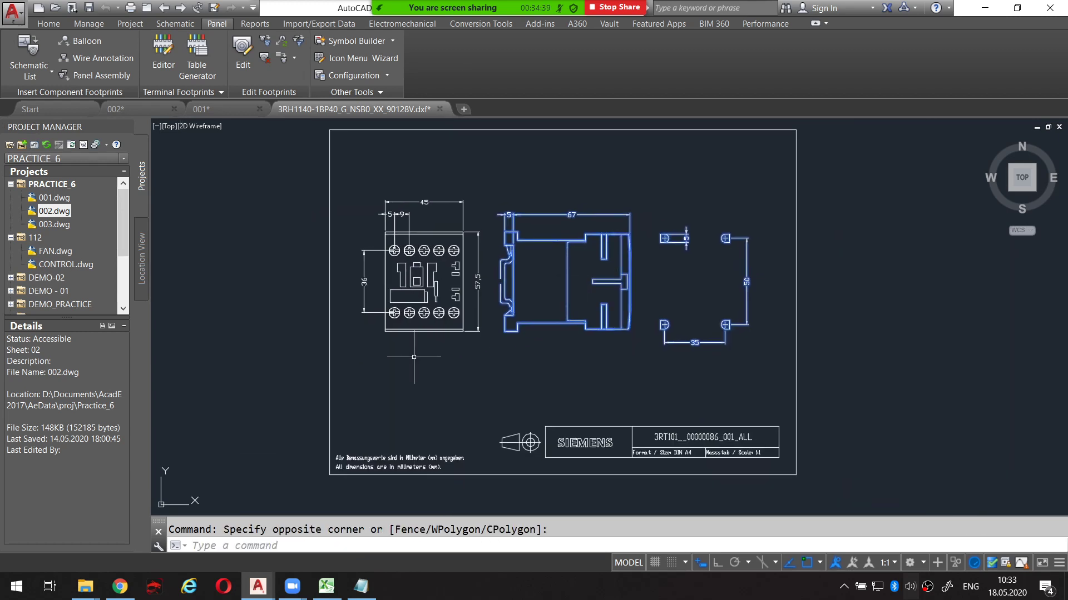
click(269, 363)
click(877, 502)
scroll(418, 178, up, 1)
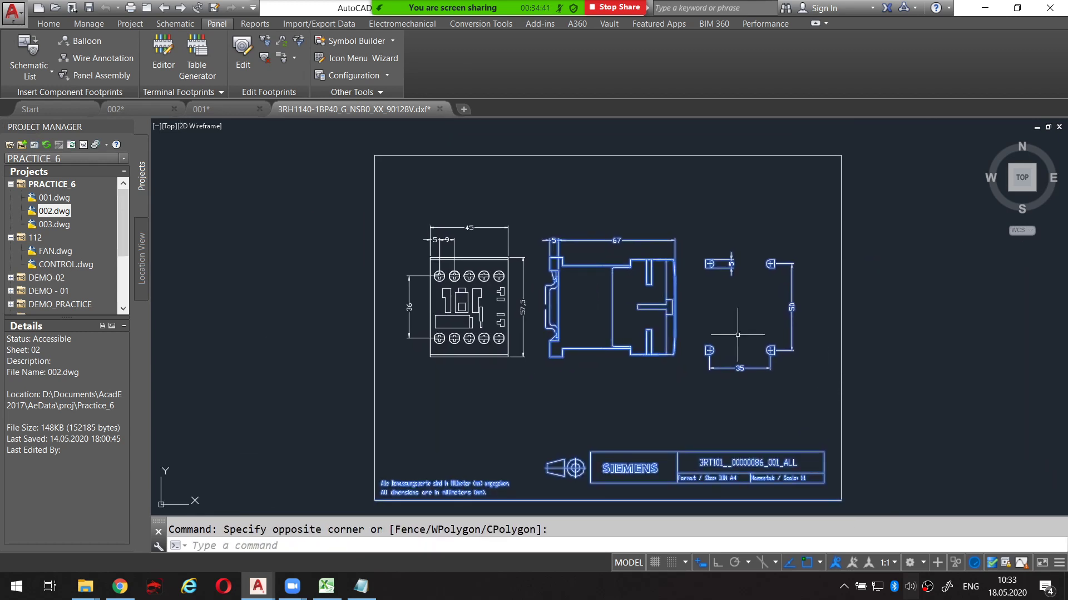
key(Escape)
scroll(418, 178, up, 1)
click(534, 245)
click(337, 202)
scroll(502, 338, up, 2)
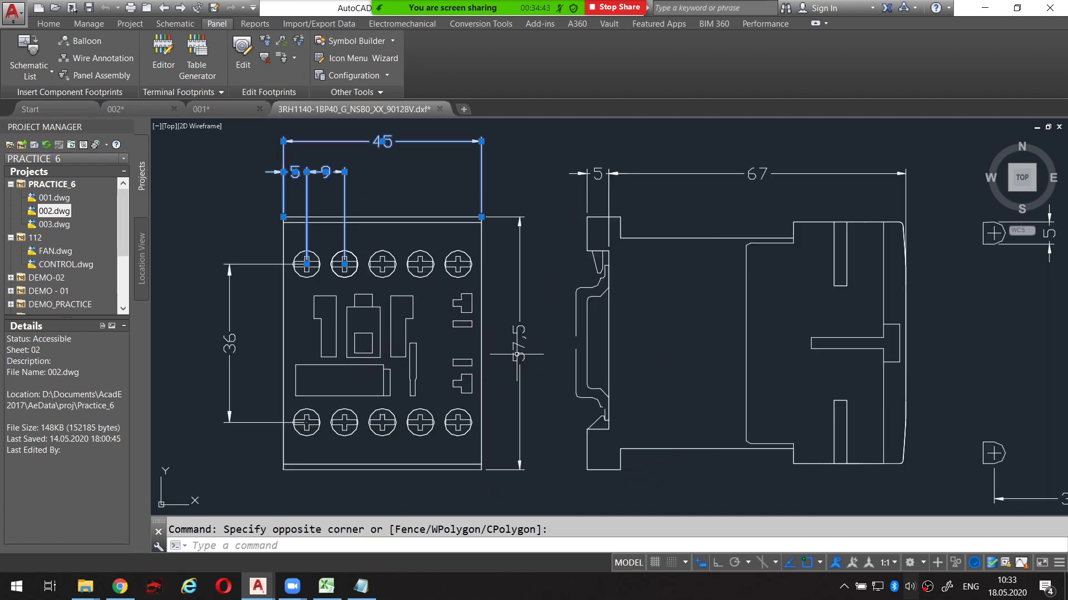
key(Escape)
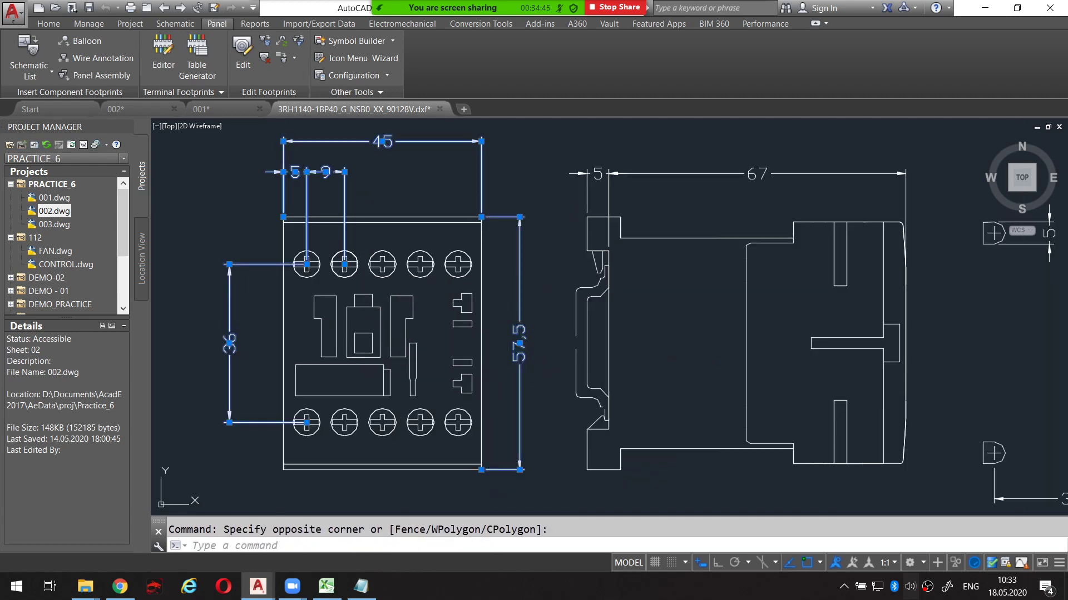
Center the front view and switch to the 002 panel layout drawing.
middle_drag(283, 298, 362, 310)
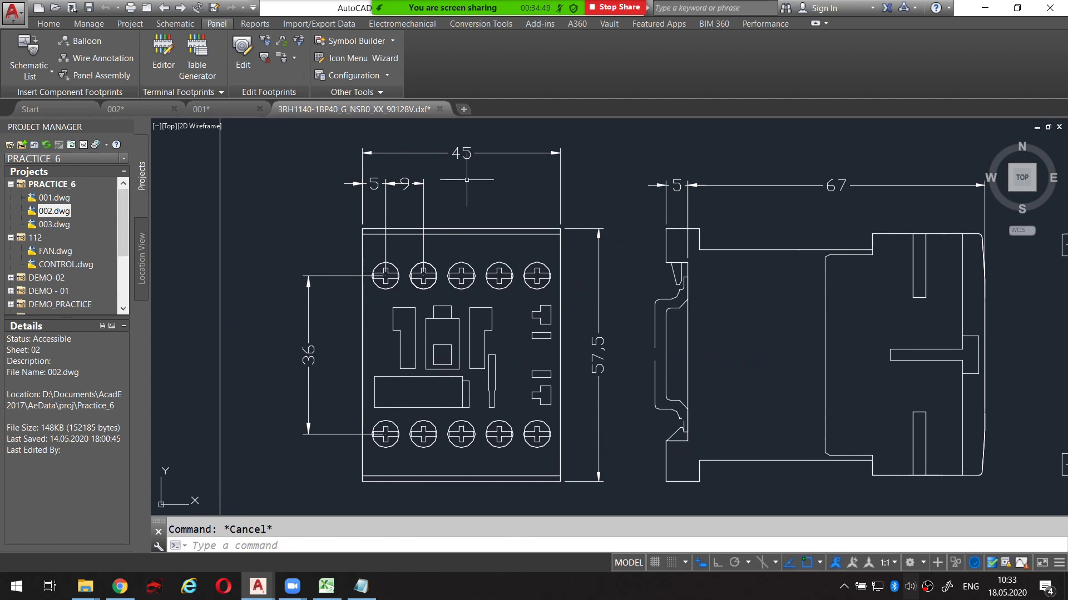
key(ctrl+shift+1)
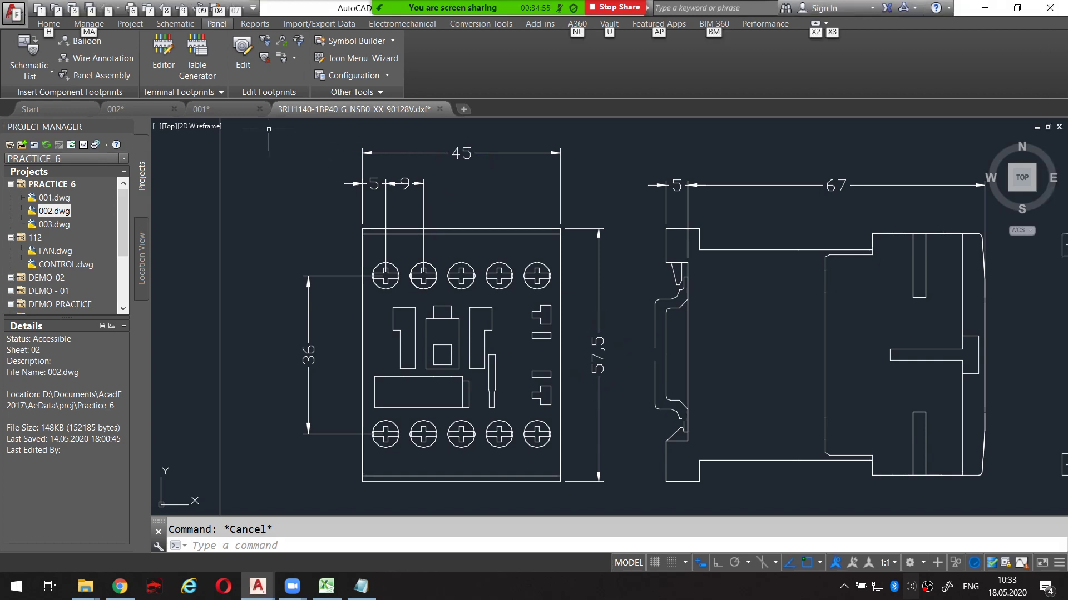
click(115, 109)
Dimension K1's top edge (22.46) and right edge (29.6988) with linear dimensions.
scroll(612, 245, up, 3)
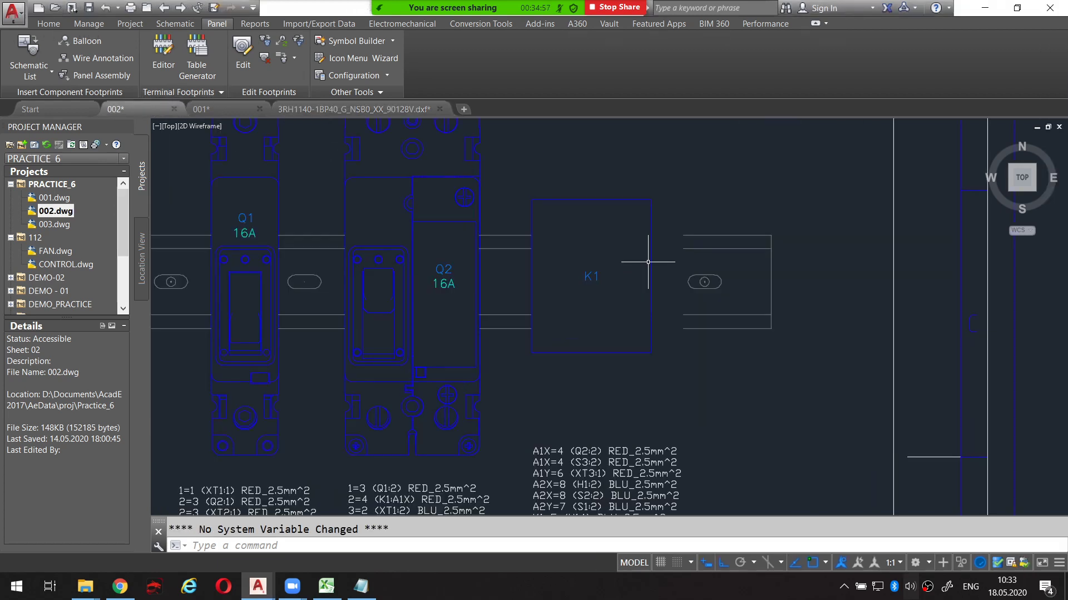
scroll(606, 267, up, 1)
middle_drag(514, 224, 470, 283)
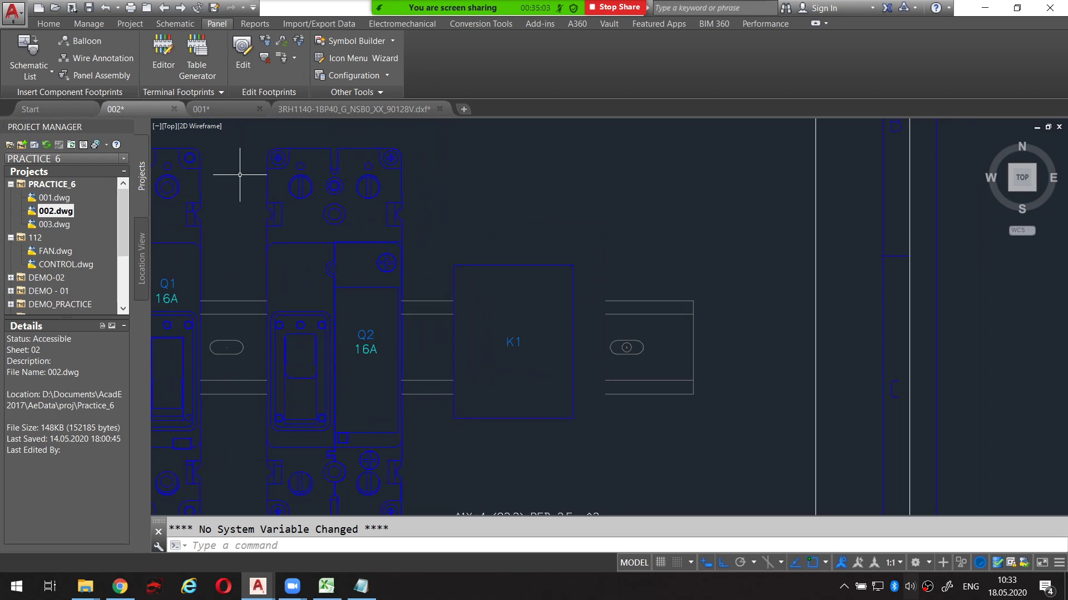
text(diml)
key(Return)
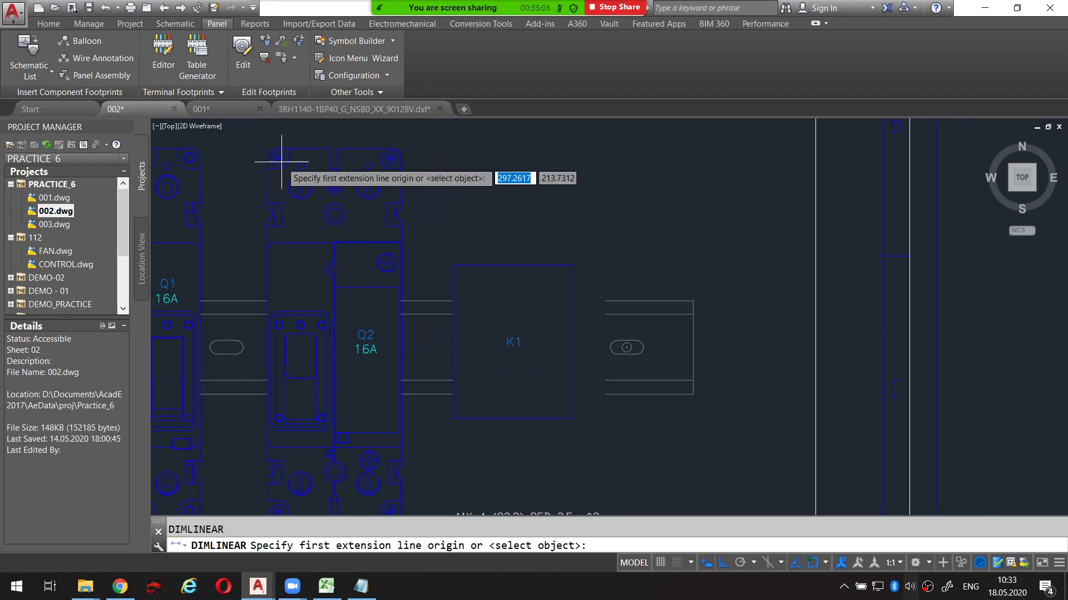
click(455, 266)
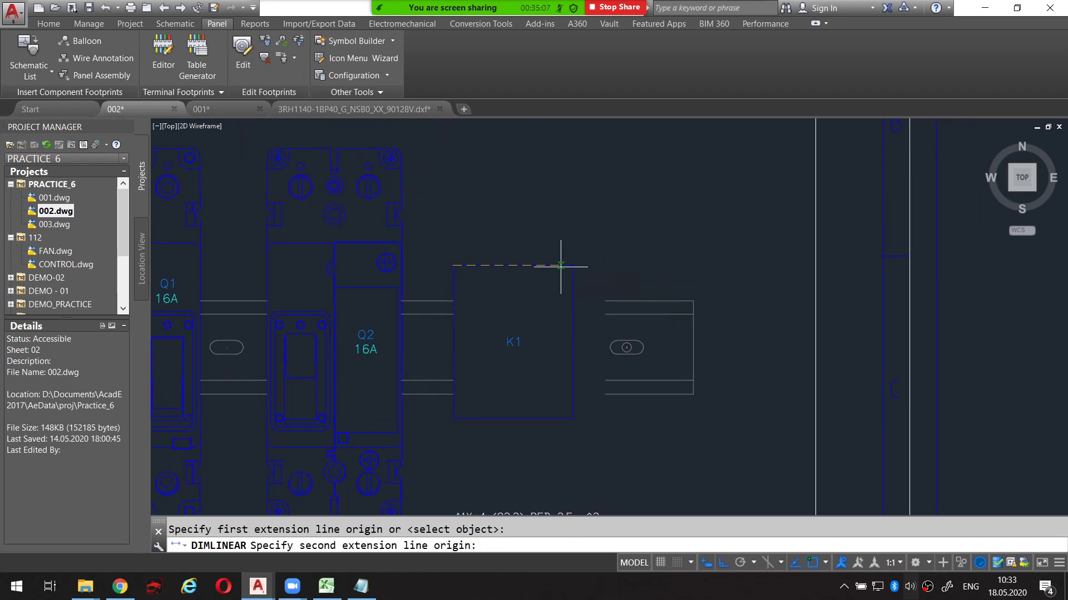
click(572, 265)
key(Return)
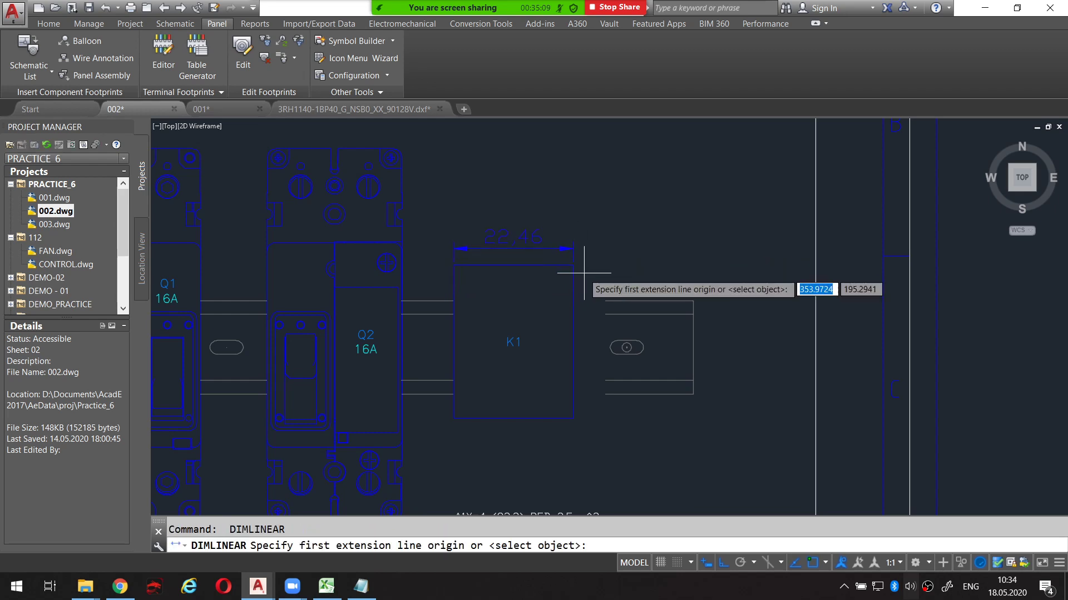
click(574, 265)
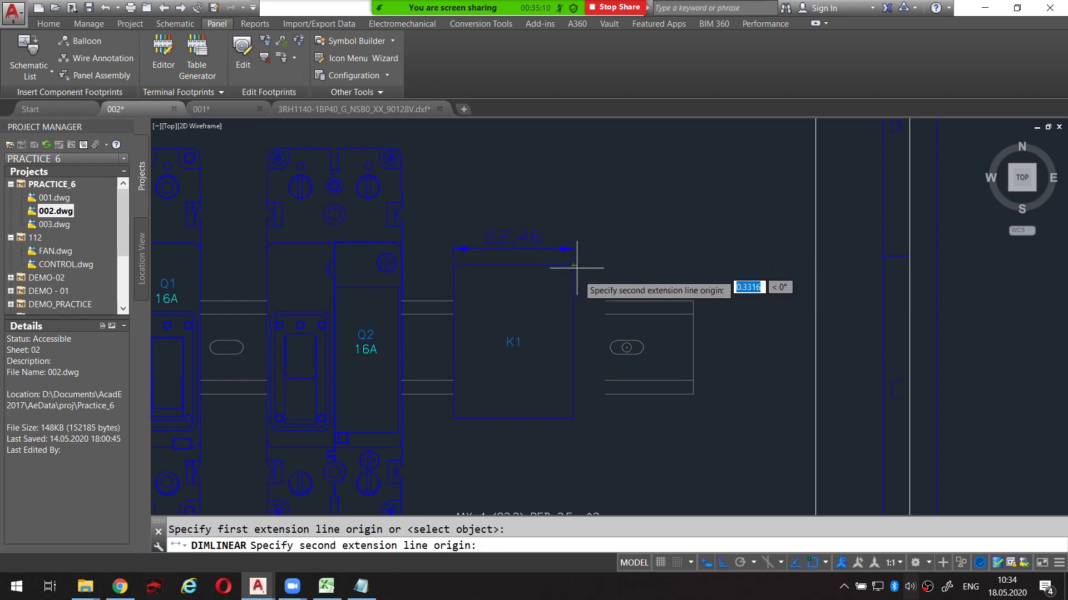
click(574, 418)
click(753, 428)
key(Escape)
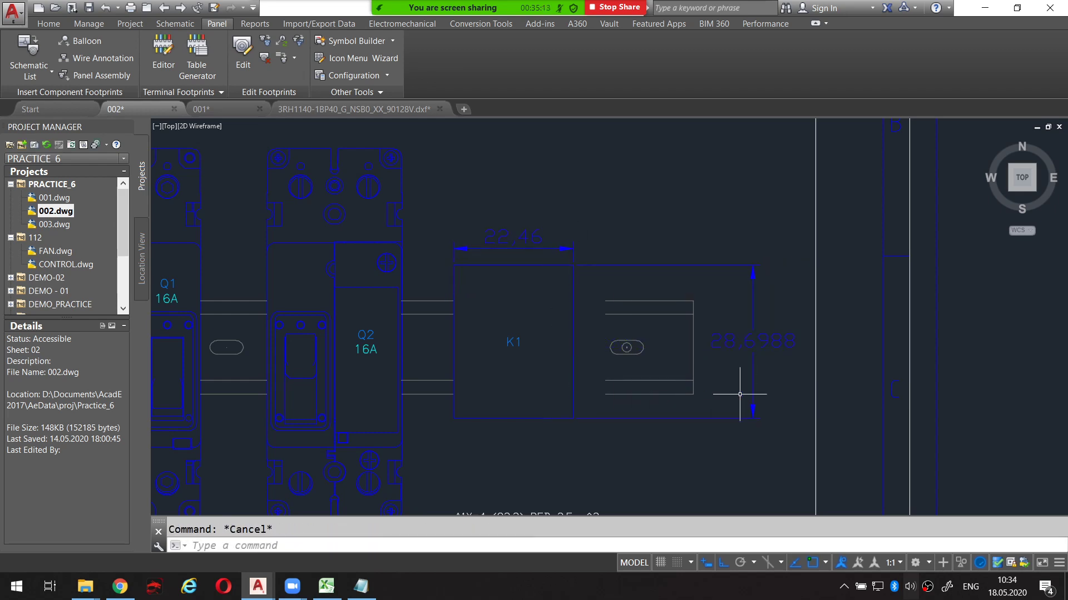
Review the panel layout around K1, then launch Windows Calculator via 'calc'.
scroll(715, 341, down, 2)
middle_drag(715, 341, 689, 328)
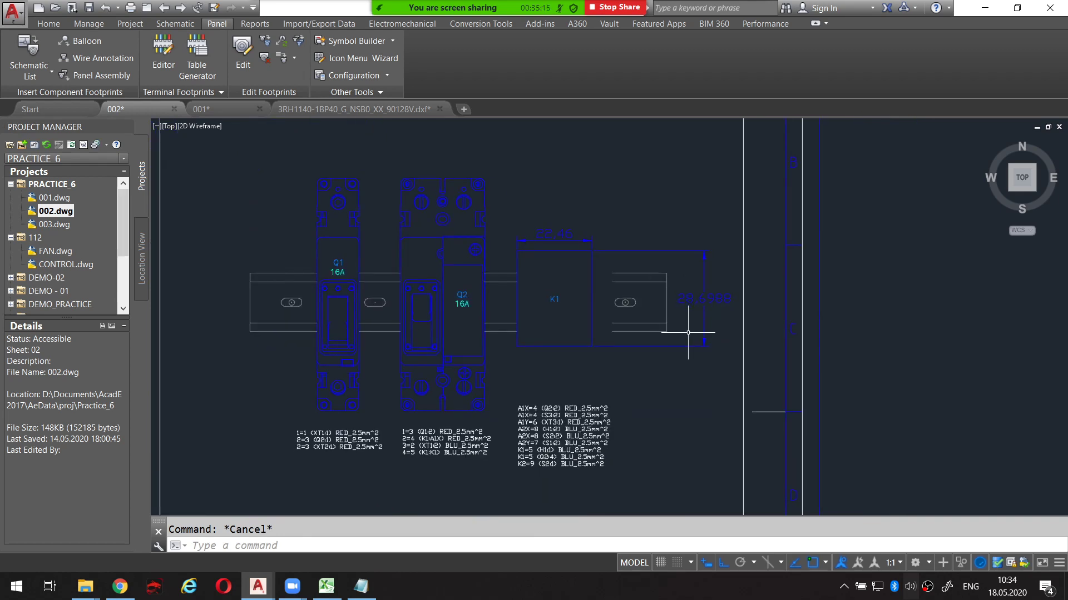
scroll(645, 336, down, 2)
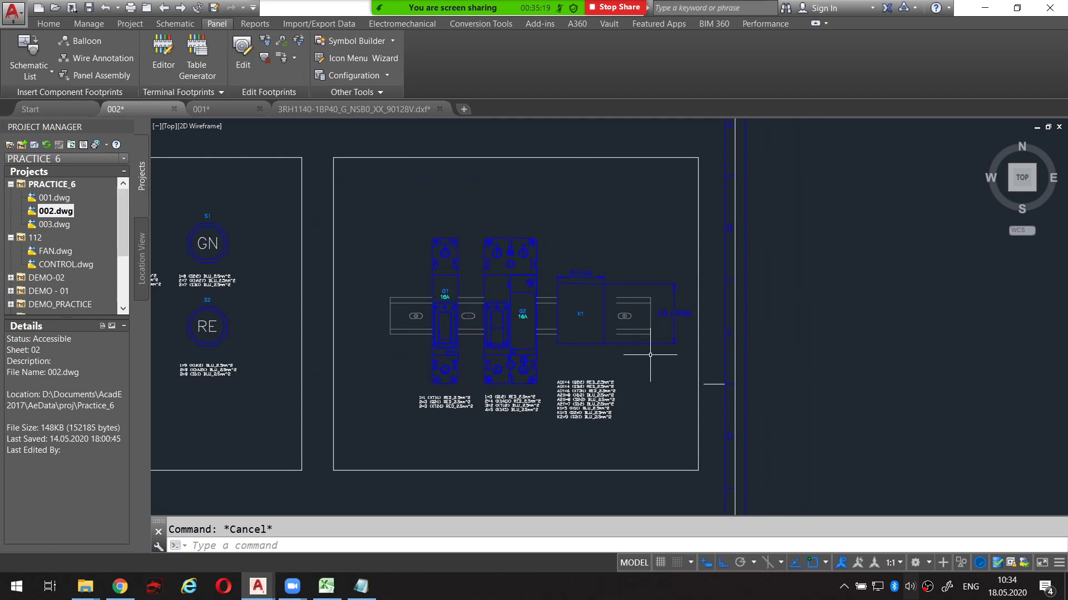
scroll(648, 360, up, 2)
scroll(647, 347, down, 3)
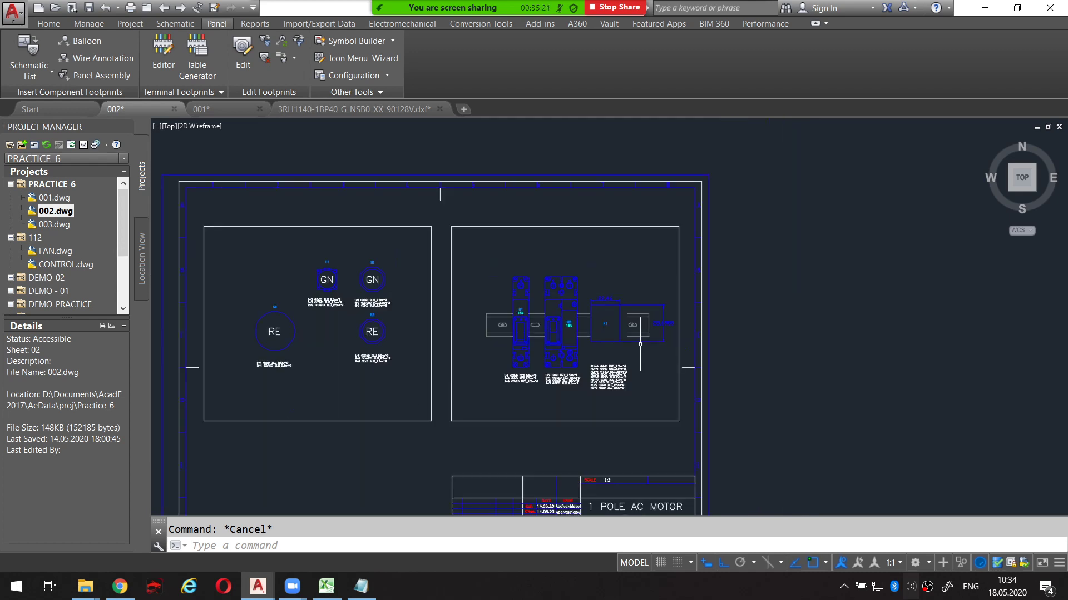
scroll(656, 340, up, 1)
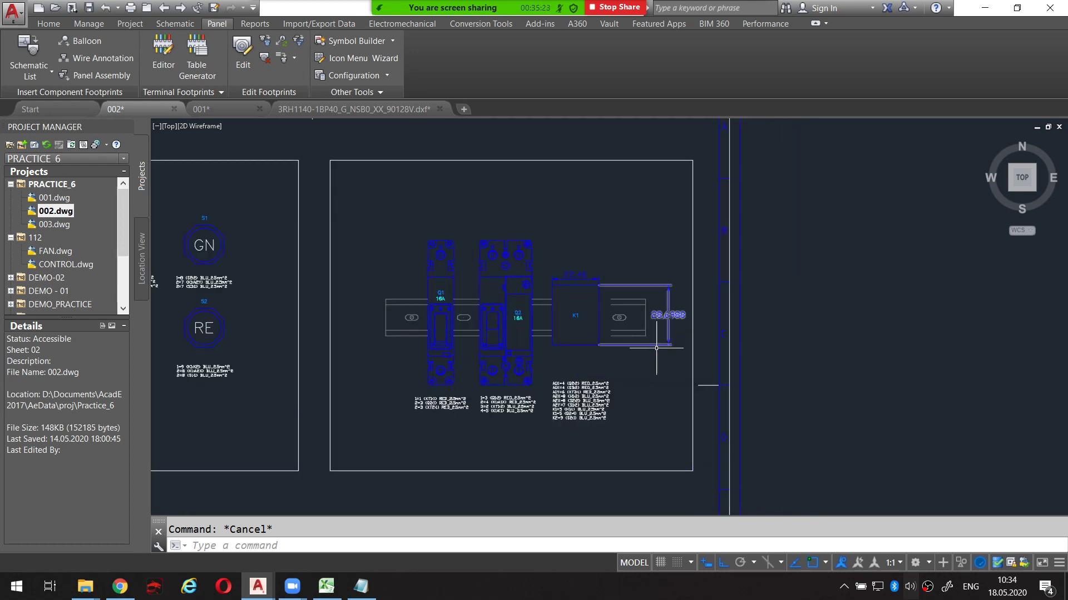
scroll(657, 352, up, 2)
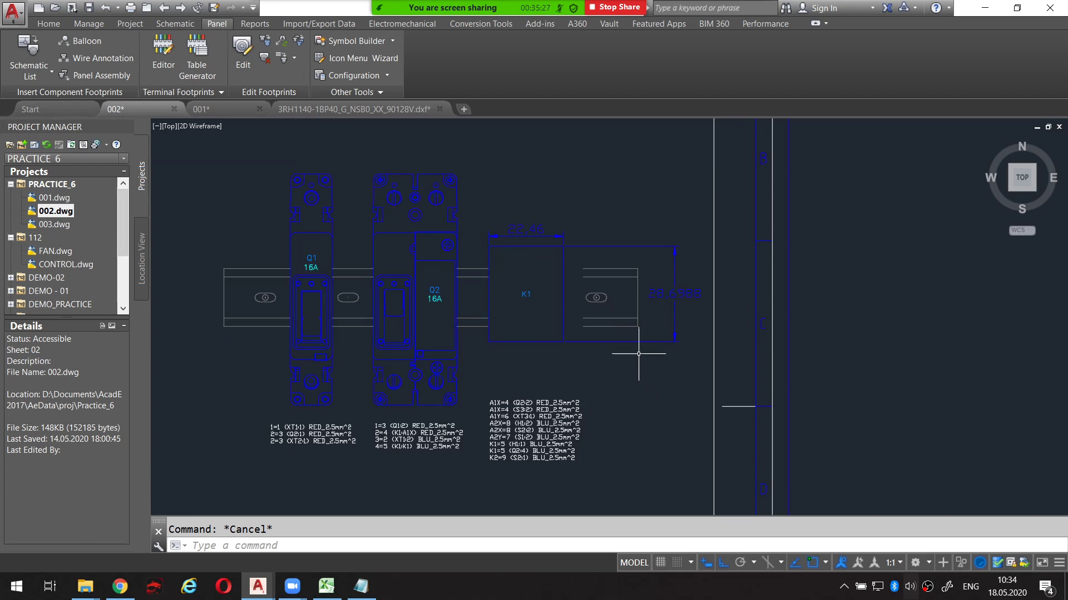
click(362, 587)
text(calc)
key(Return)
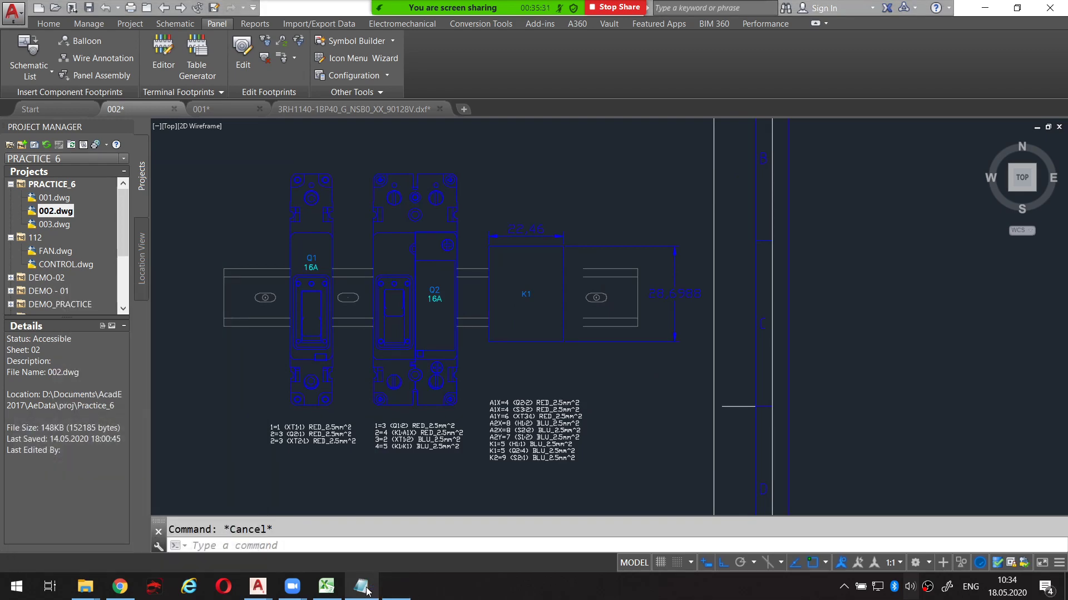
Compute 22,46 × 2 = 44,92 and compare with the 3RH1140 outline and 002 layout.
text(22,46)
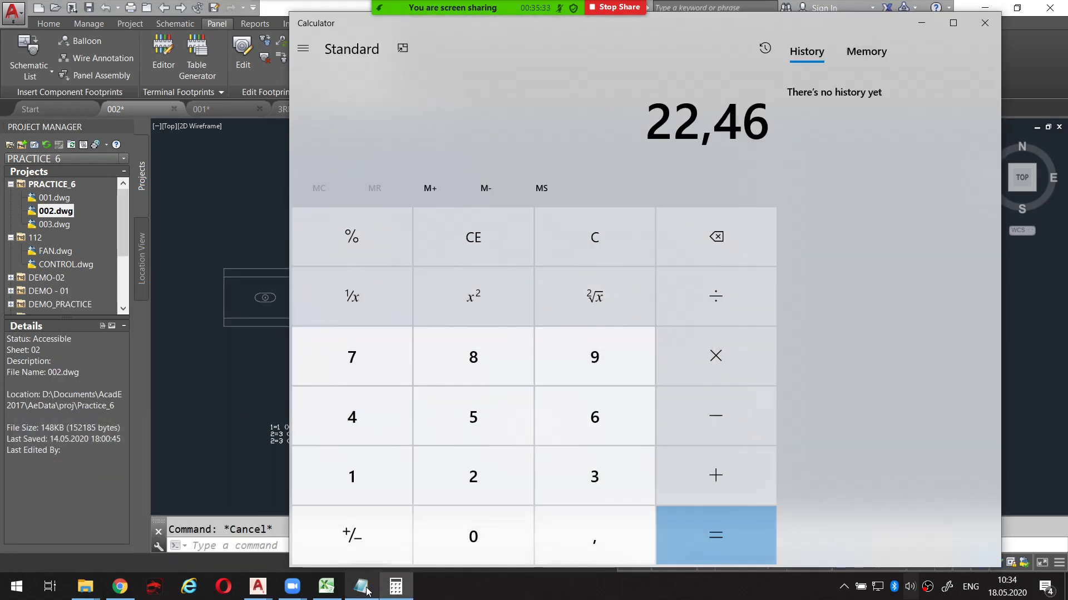
text(*2)
key(Return)
click(258, 586)
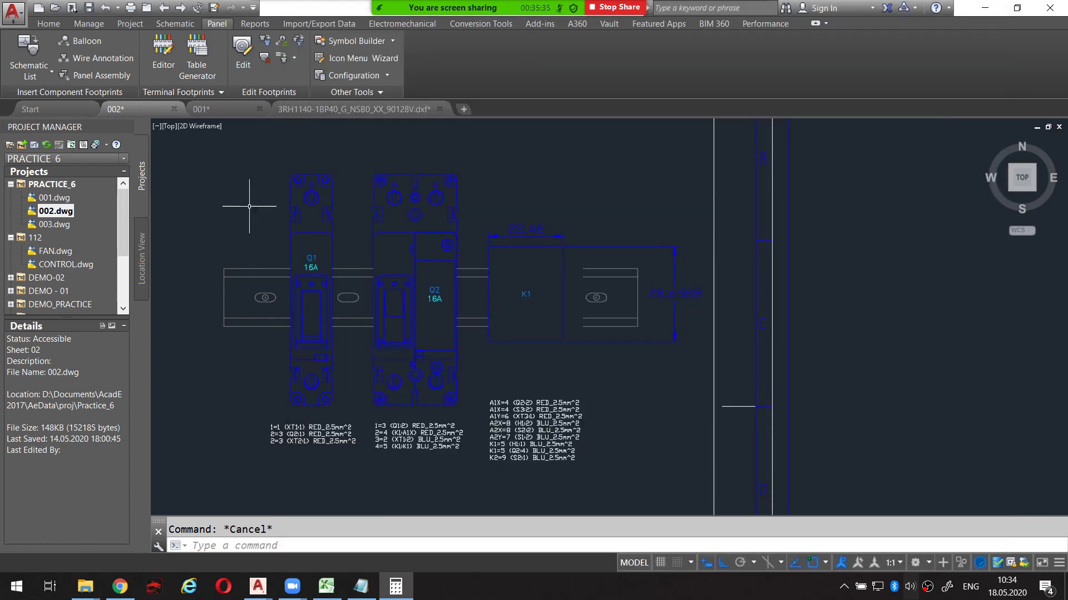
click(324, 110)
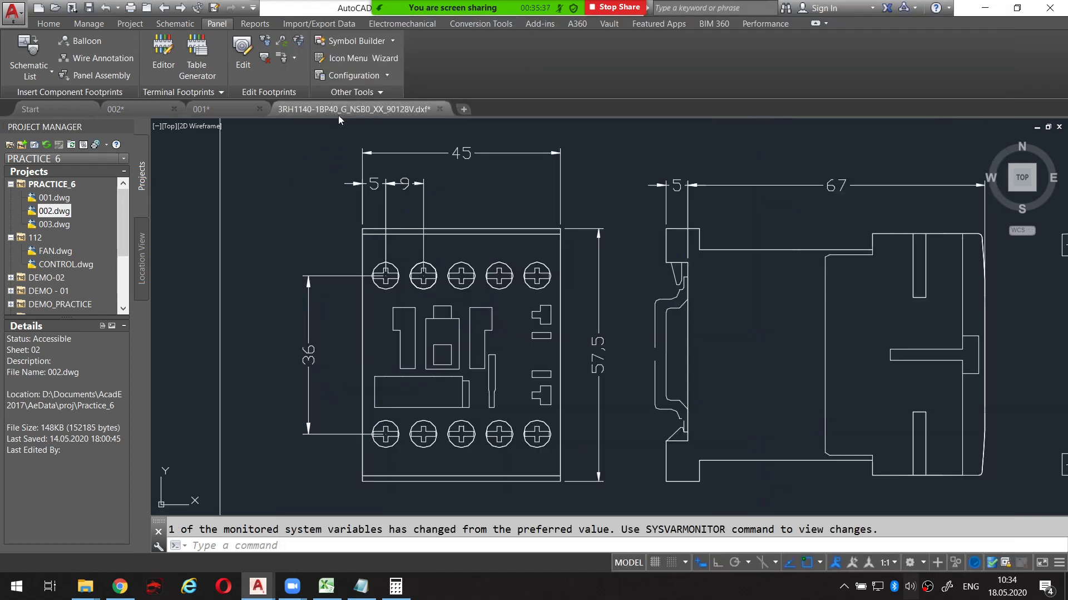
middle_drag(446, 167, 459, 258)
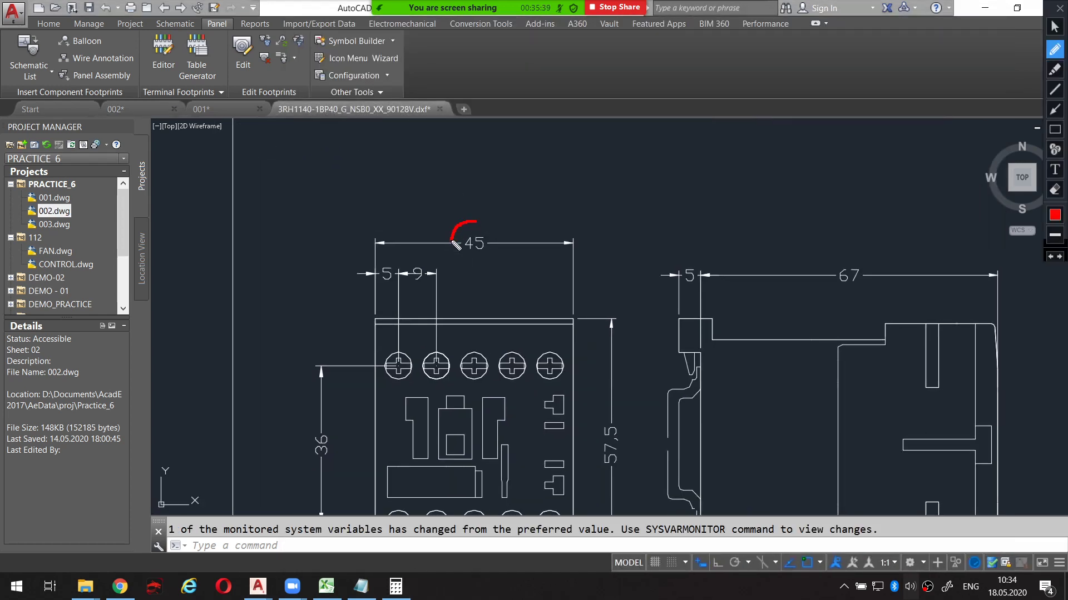
key(alt)
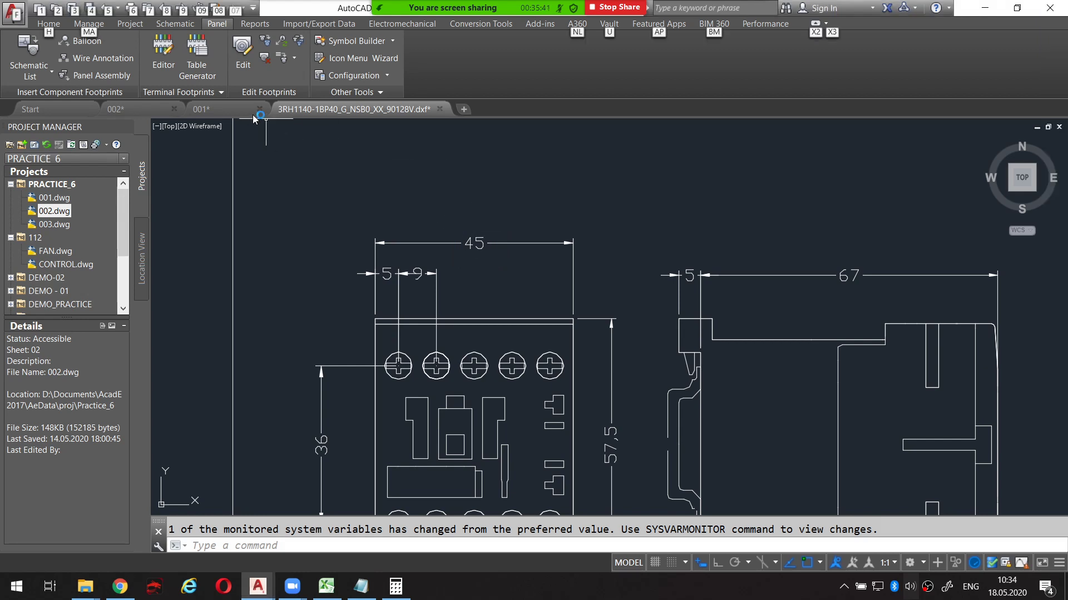
click(135, 108)
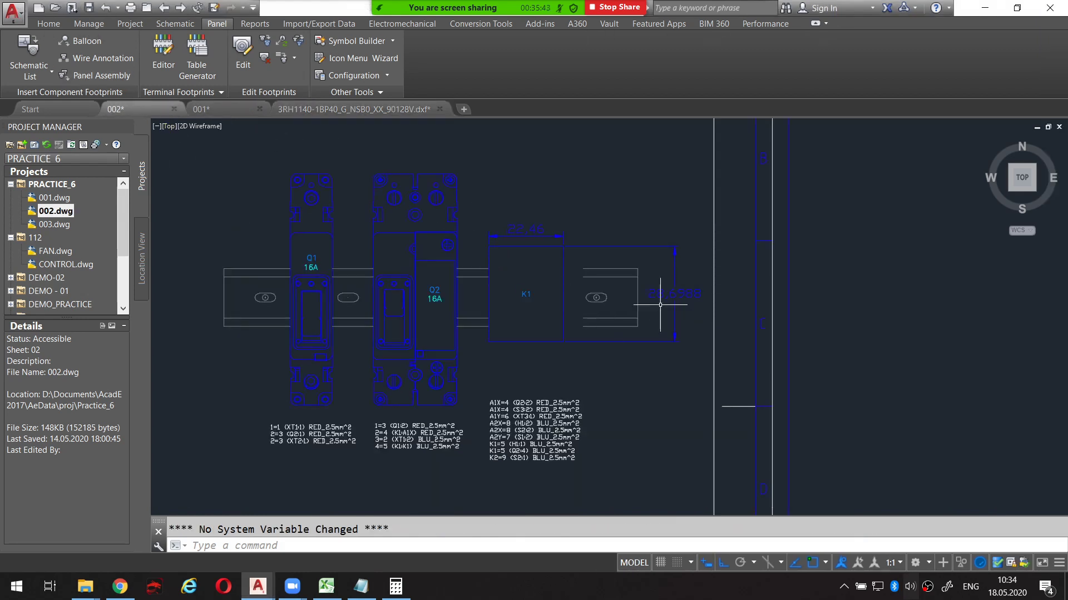
scroll(767, 300, up, 2)
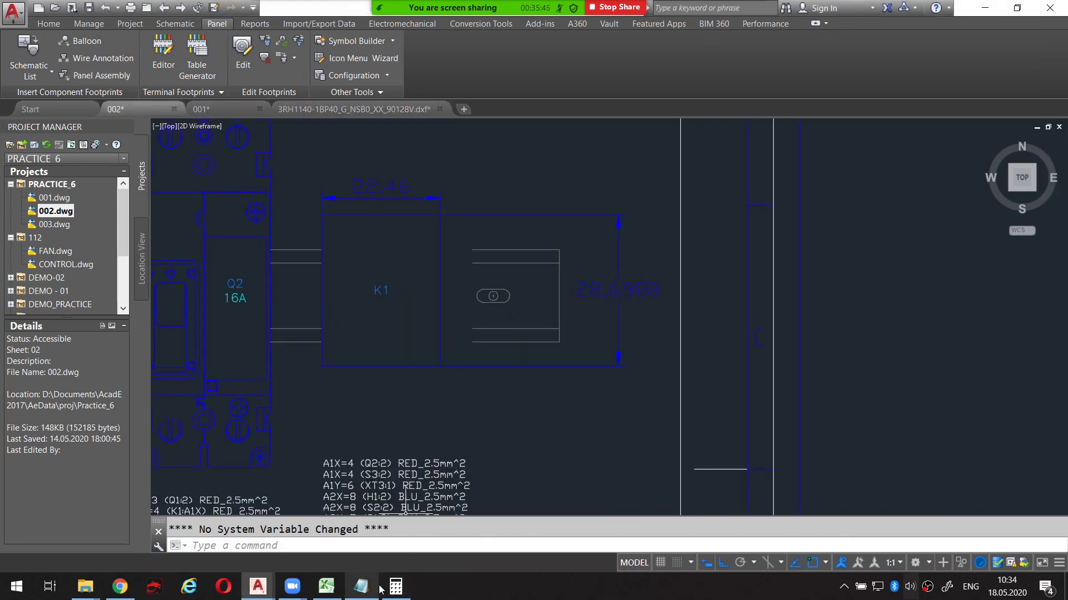
Compute 28,7 × 2 = 57,4 and return to the 3RH1140 outline drawing.
click(396, 587)
key(alt+Tab)
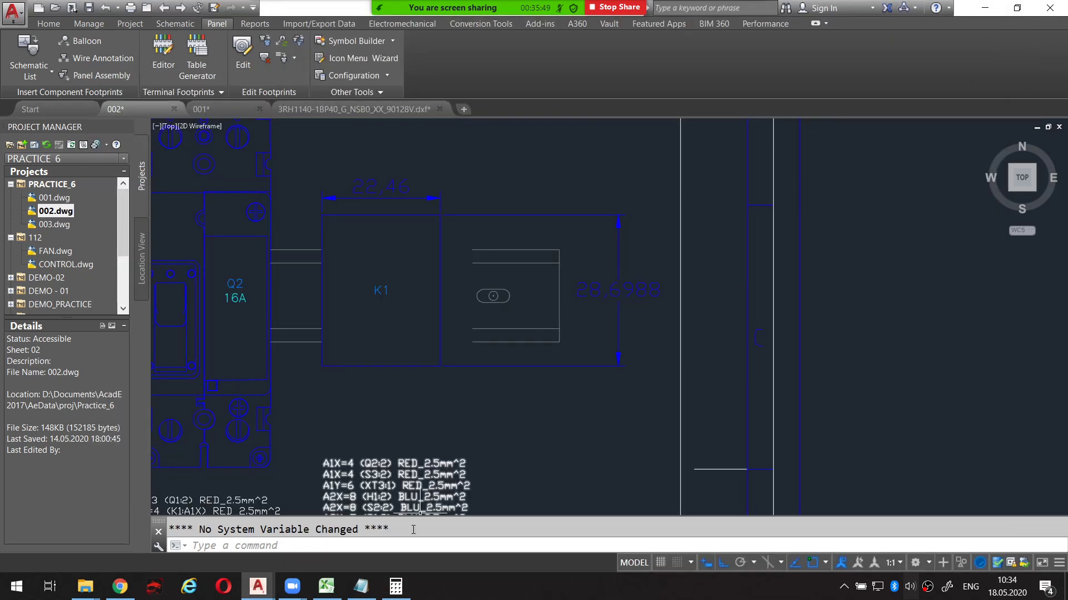
click(395, 586)
text(28)
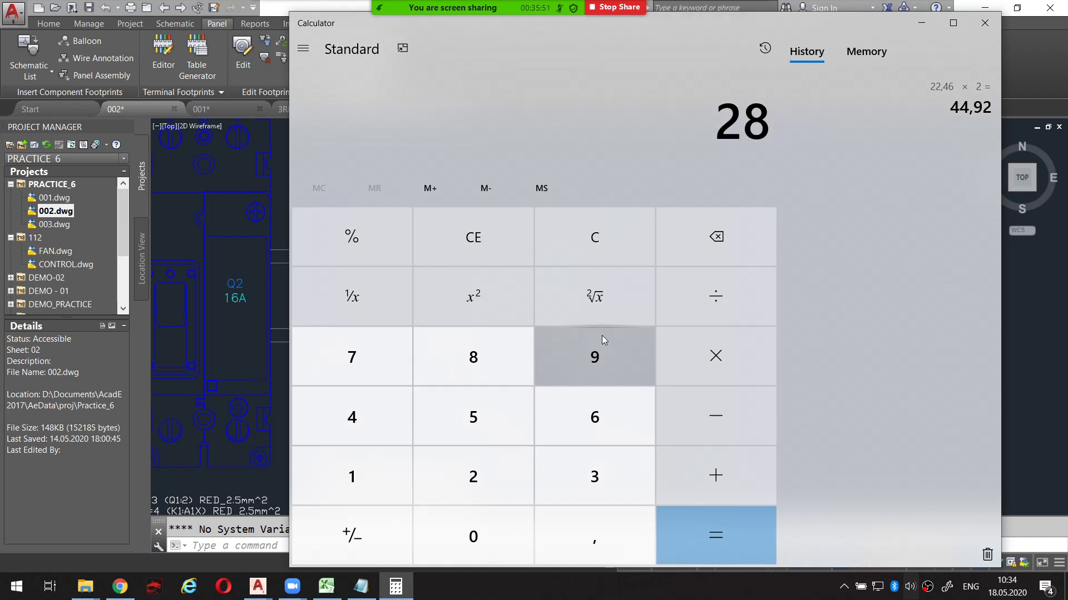
text(,72)
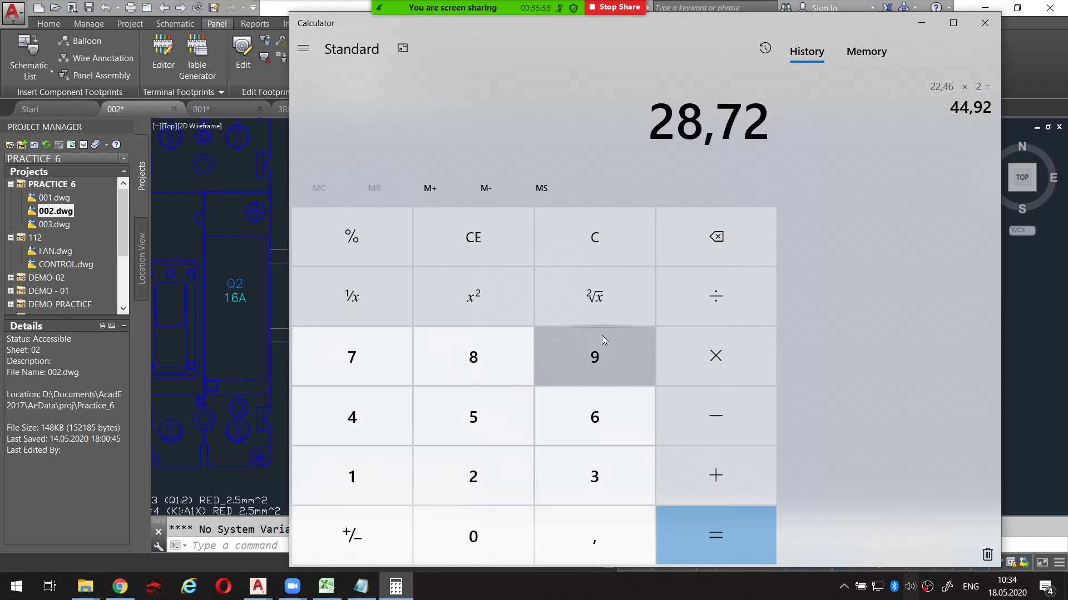
key(BackSpace)
text(*2)
key(Return)
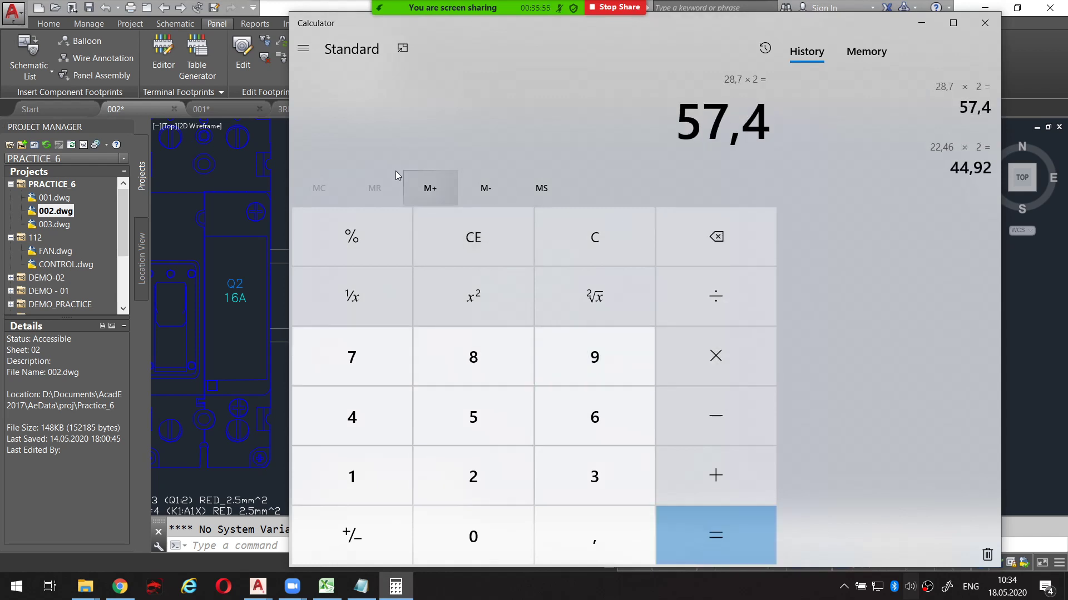
click(251, 215)
click(316, 111)
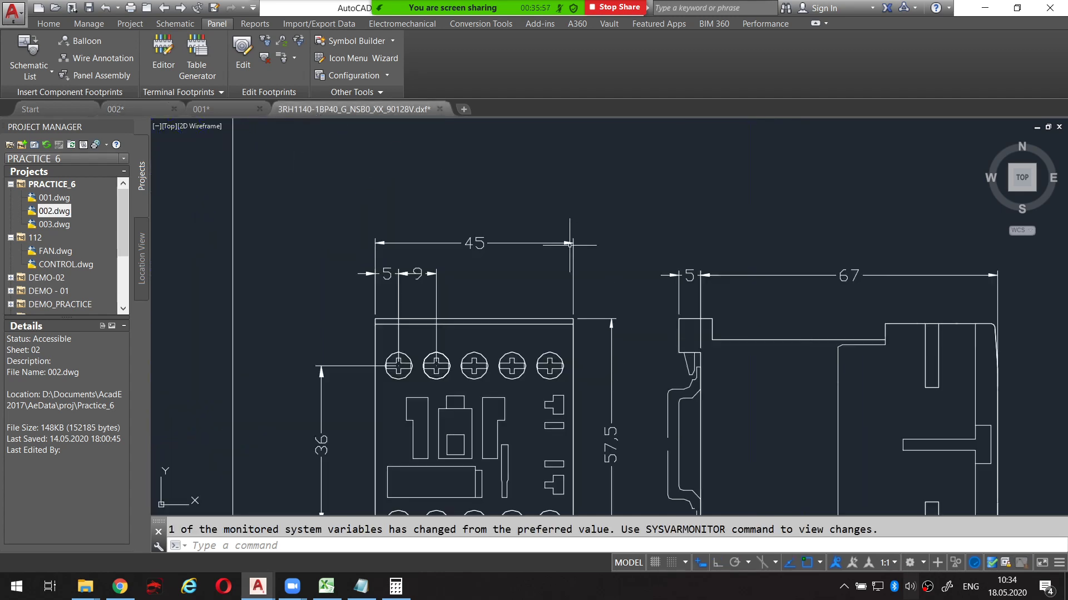
Erase the 45, 5, 9, 57.5 and 36 dimensions from the contactor drawing.
middle_drag(569, 243, 525, 132)
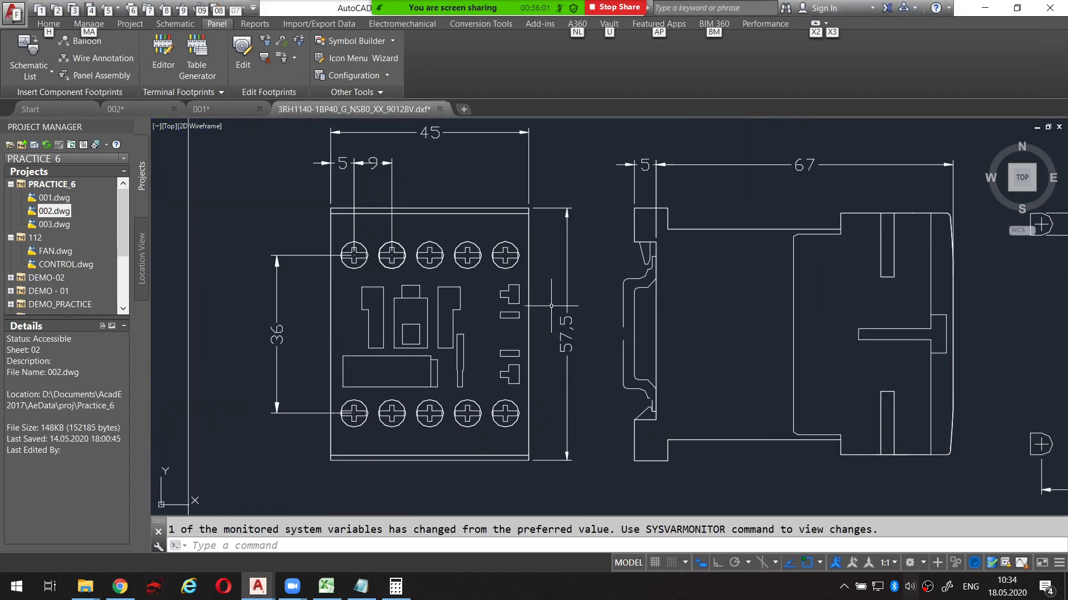
middle_drag(419, 245, 482, 247)
middle_drag(393, 199, 361, 253)
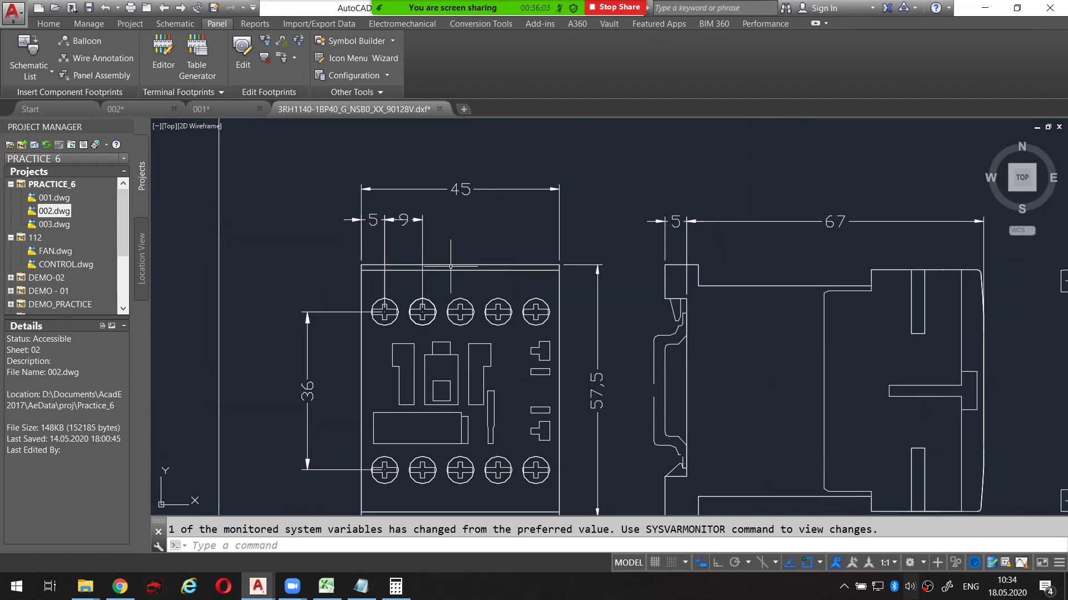
click(594, 235)
click(318, 162)
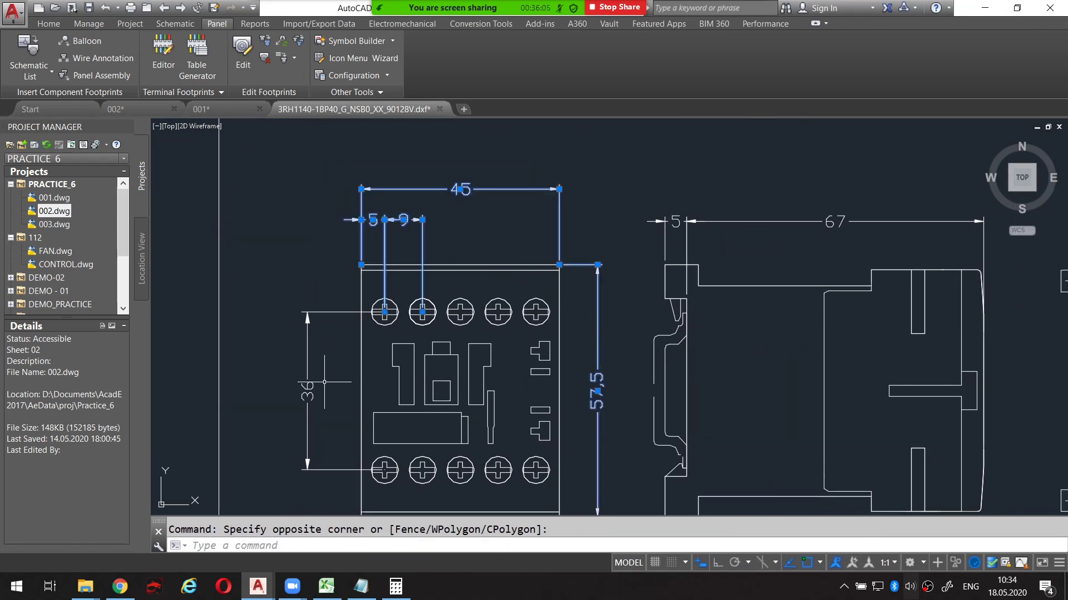
click(308, 356)
mouse_move(312, 334)
middle_down()
mouse_move(315, 277)
mouse_move(347, 244)
middle_up()
key(Delete)
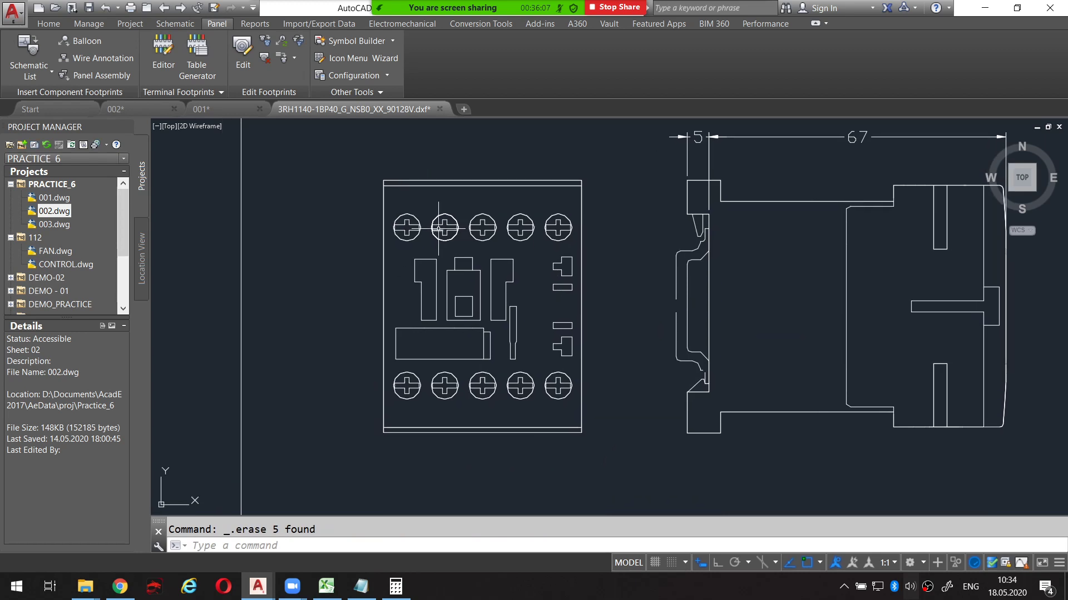
Window-select the contactor front view, then clear the selection.
scroll(495, 322, down, 2)
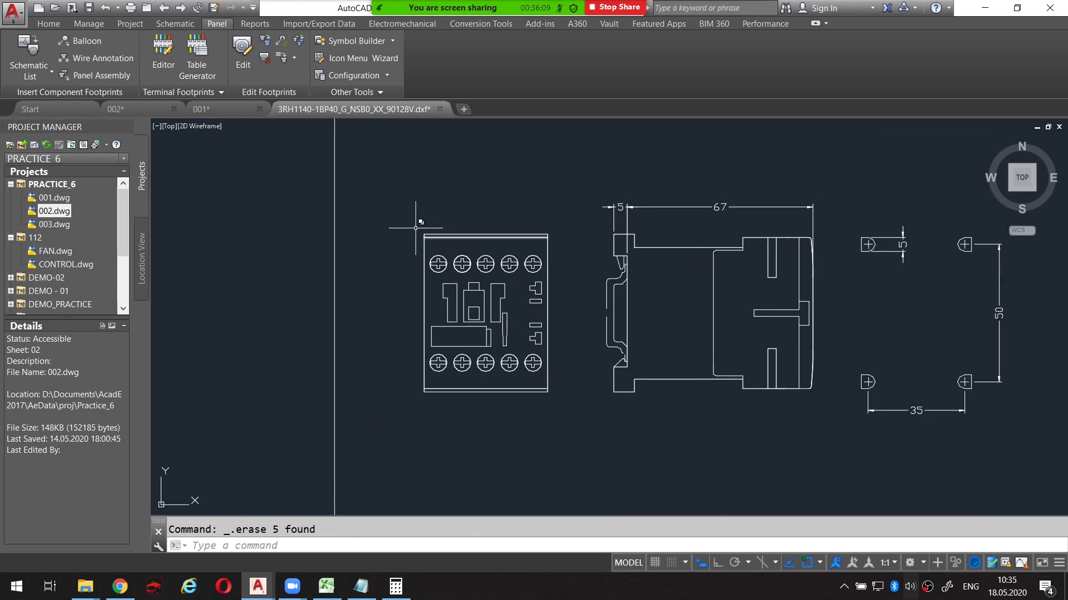
click(387, 208)
key(Escape)
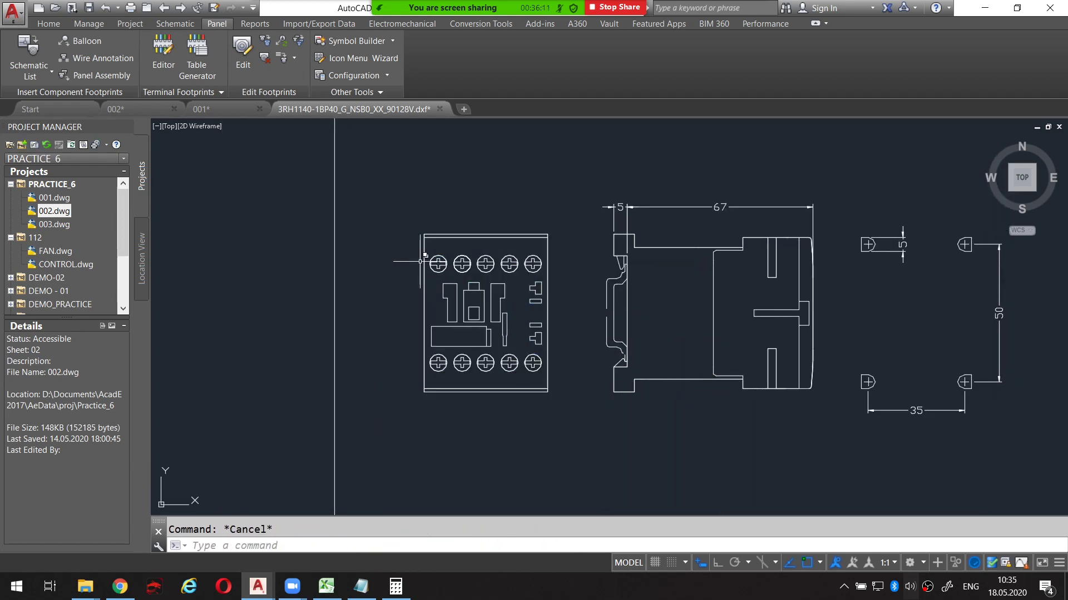
click(402, 218)
key(Escape)
middle_drag(569, 417, 561, 405)
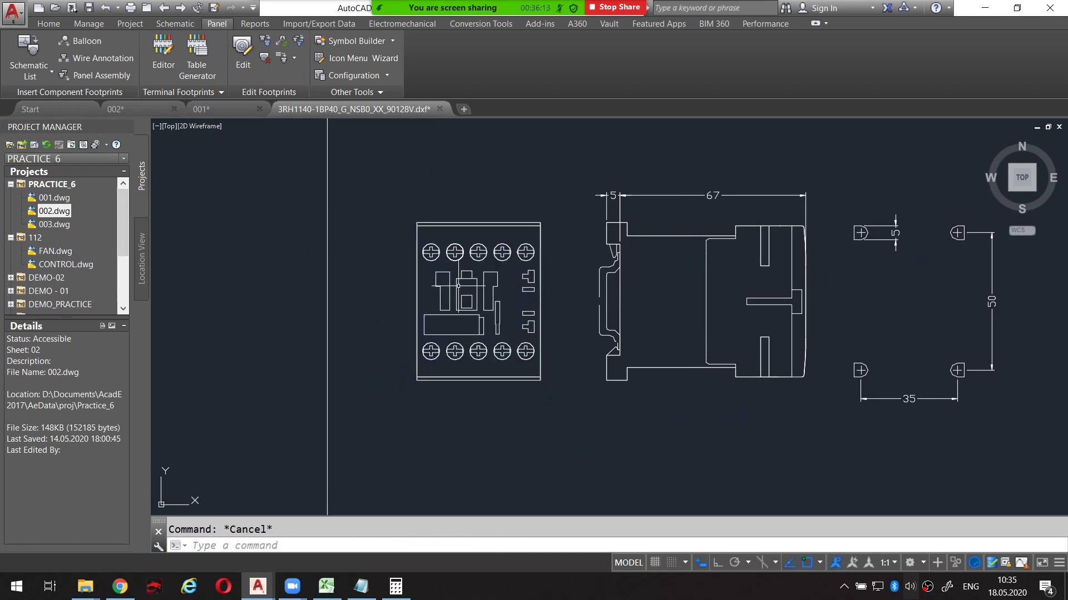
click(399, 208)
click(587, 414)
key(Escape)
Bring up the Home tab's drawing and block tools on the contactor drawing.
click(58, 26)
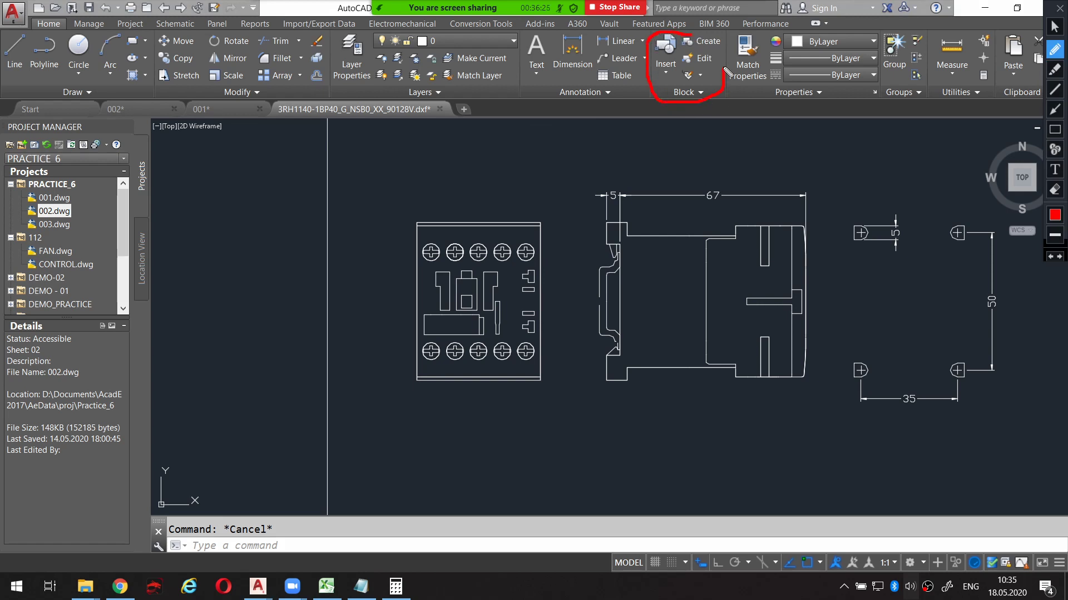
key(alt)
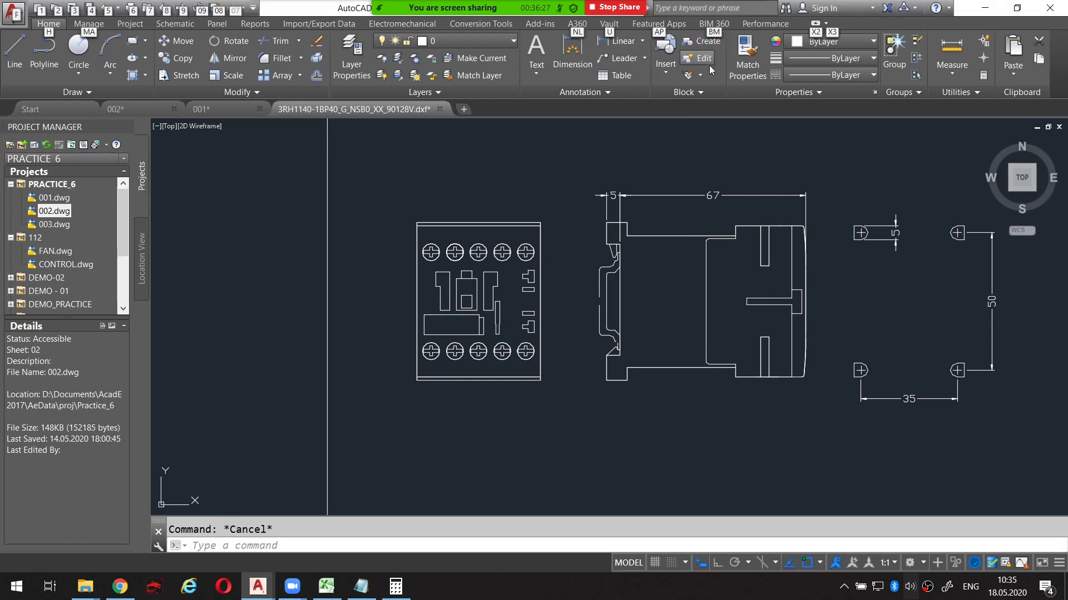
key(alt)
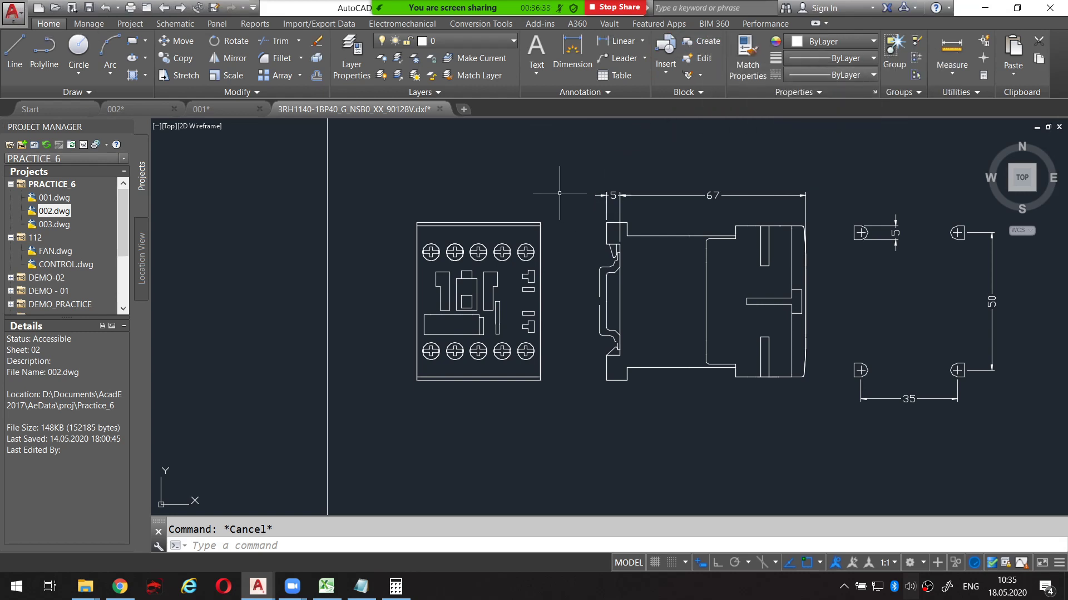
middle_drag(559, 193, 564, 181)
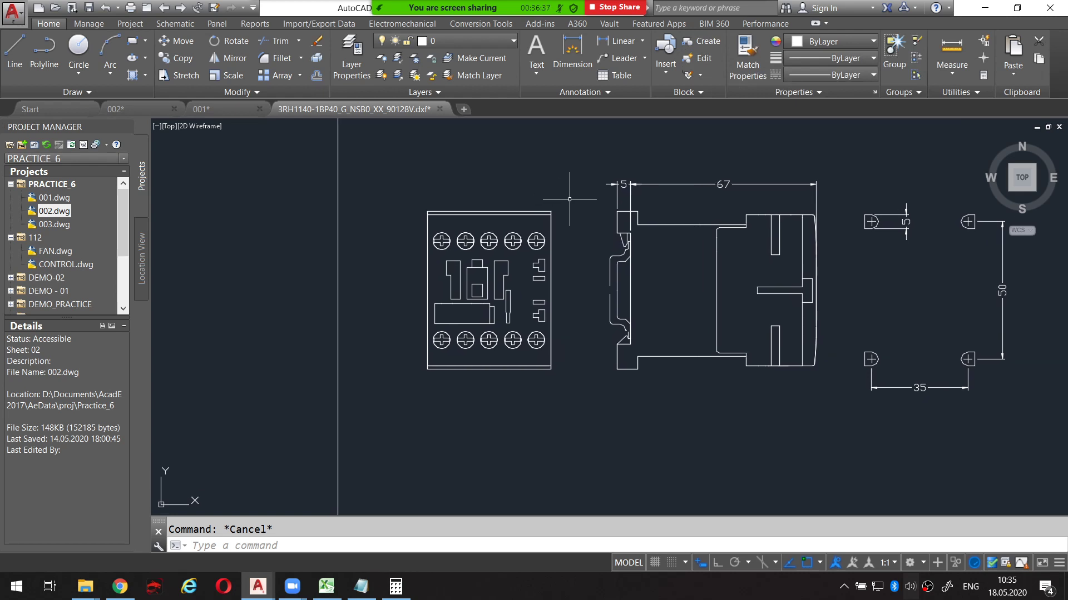
text(wb)
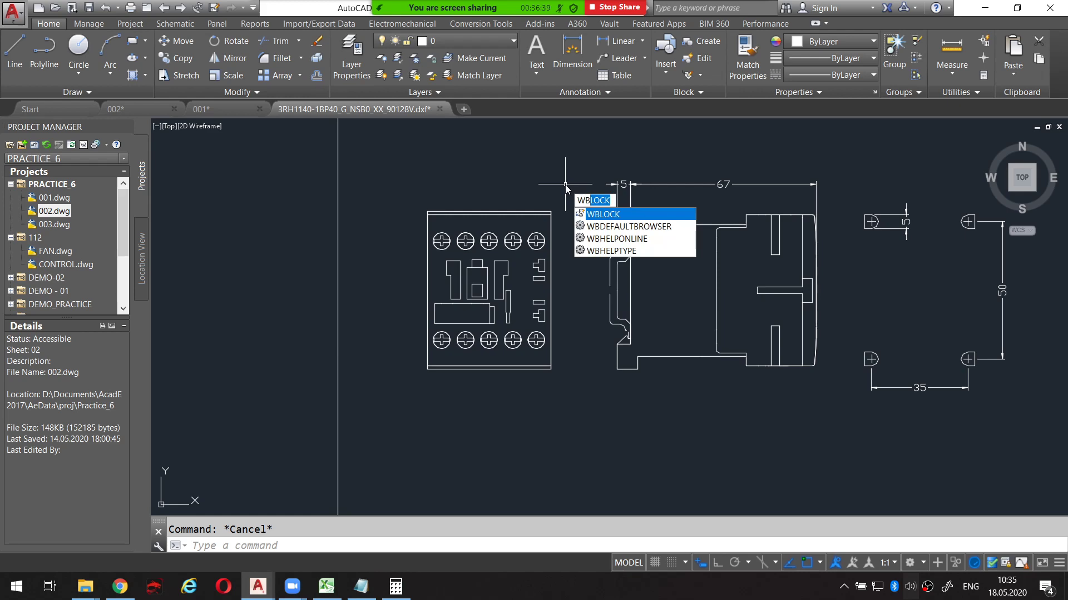
Close Block Create unused and run 'wb' to open Write Block.
click(702, 41)
click(729, 156)
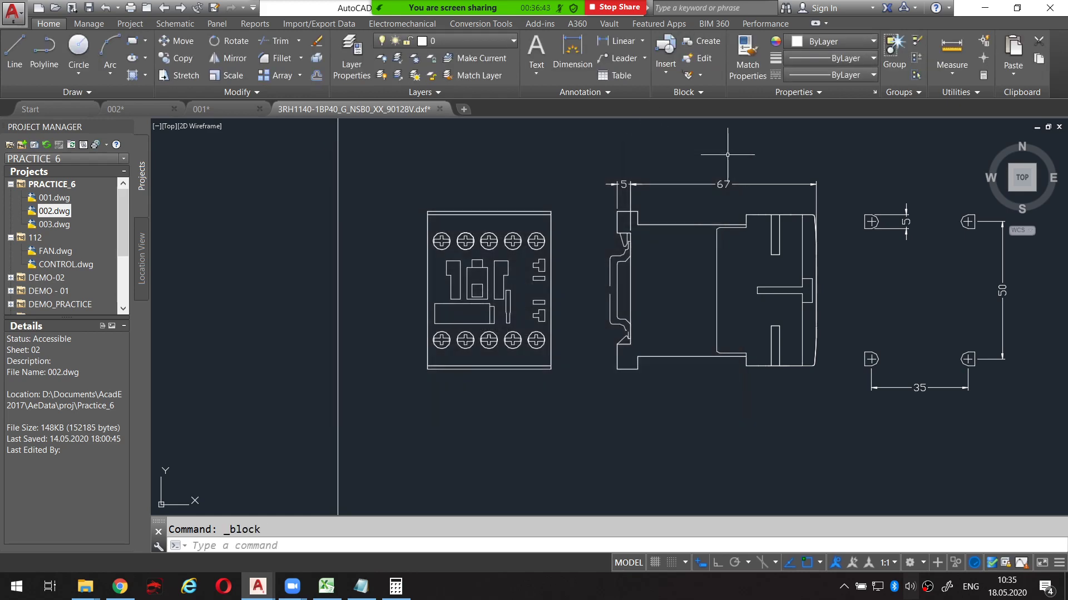
text(wb)
key(Return)
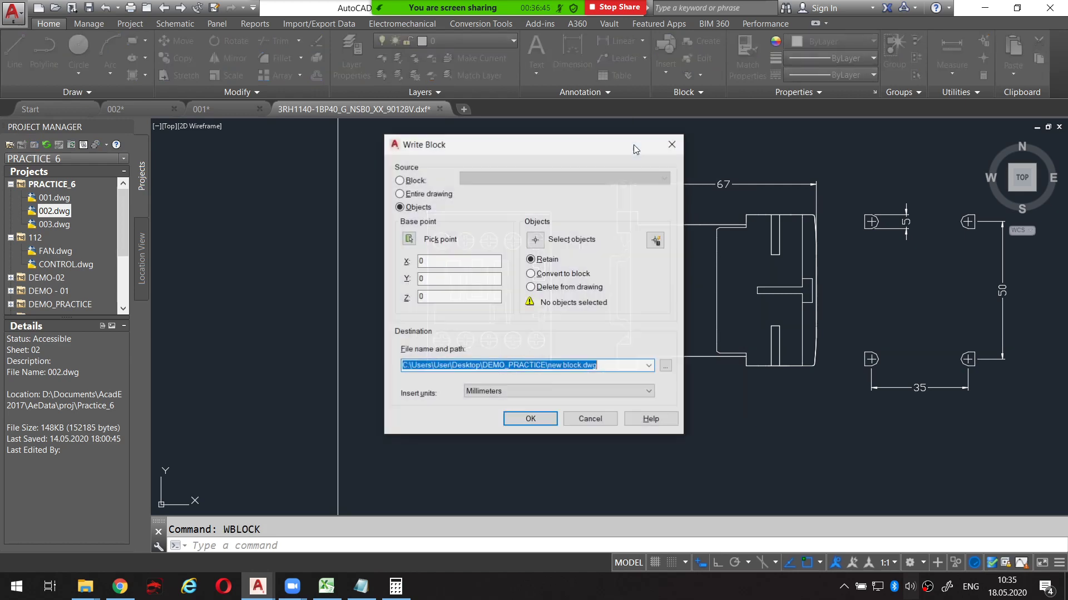
Cancel Write Block, then open and close the Block Create dialog.
key(Escape)
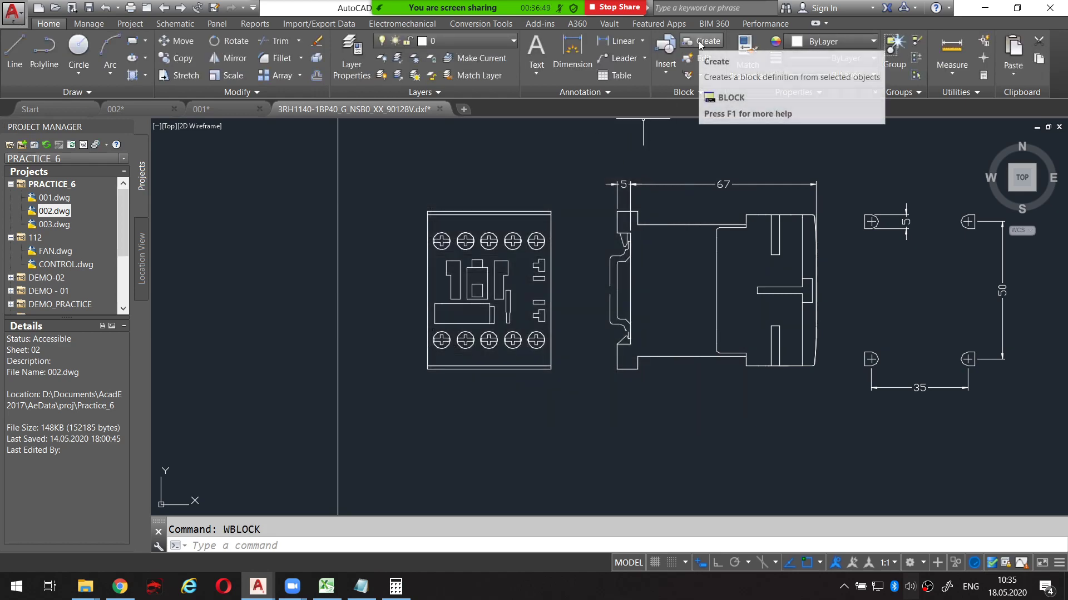
click(700, 44)
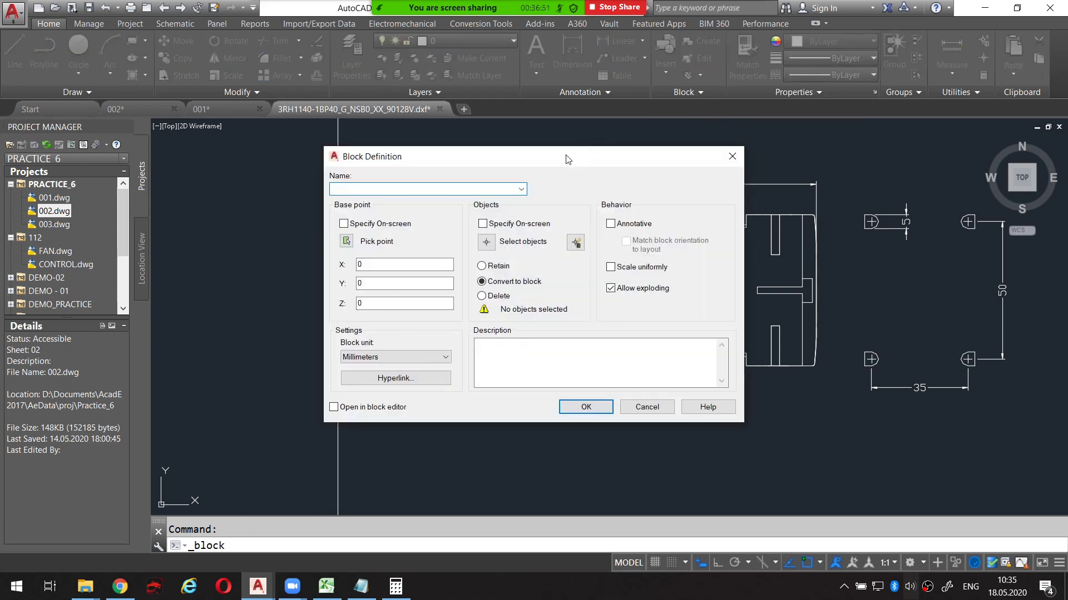
drag(568, 160, 798, 172)
drag(697, 178, 731, 176)
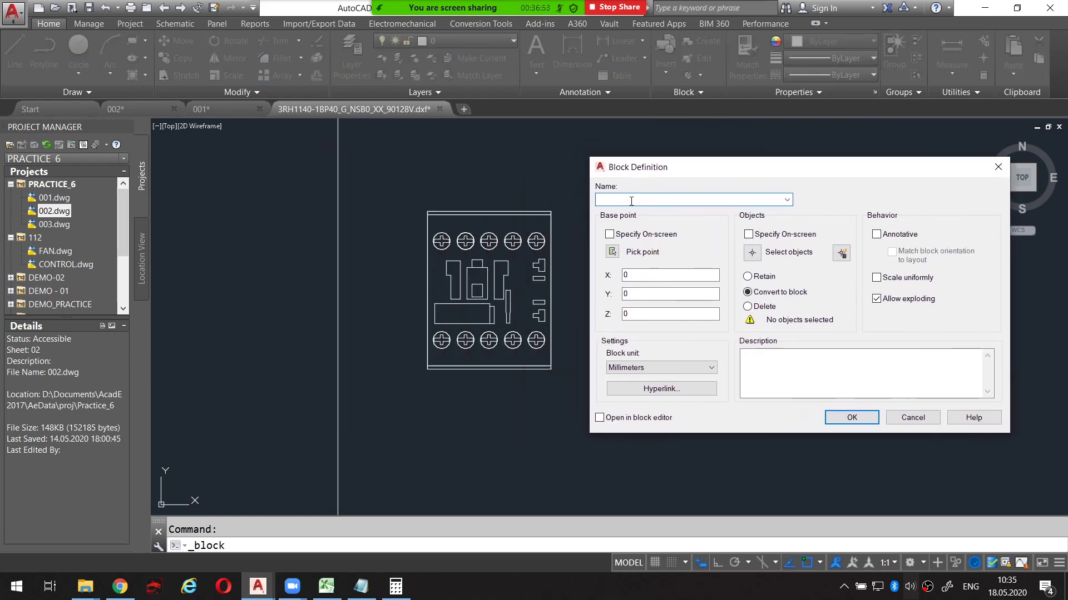
key(Escape)
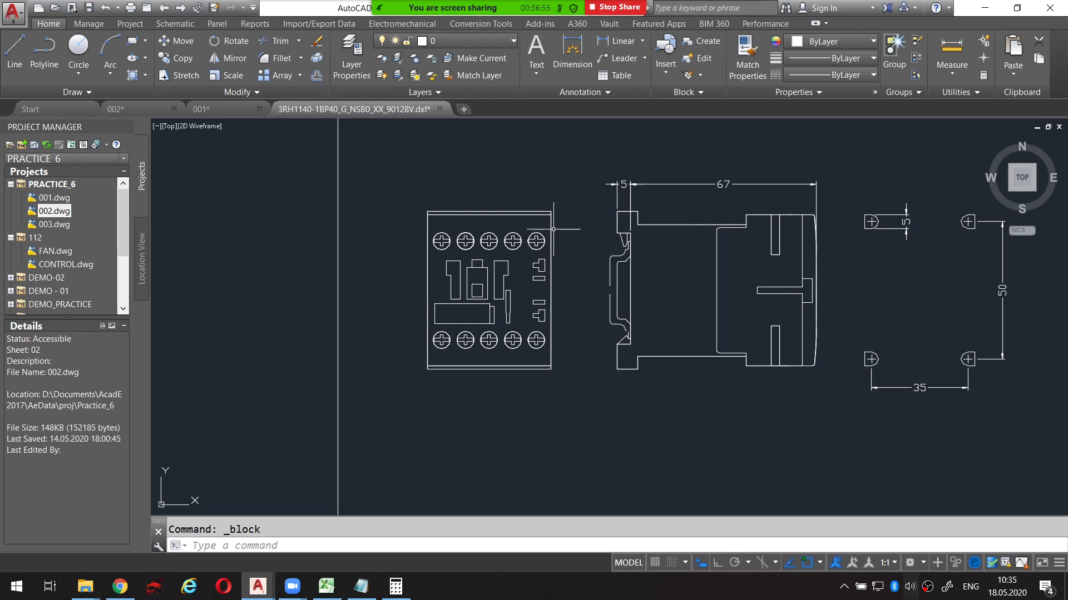
Highlight the contactor front view and close the Write Block dialog again.
mouse_move(491, 177)
mouse_down()
mouse_move(454, 182)
mouse_move(471, 402)
mouse_up()
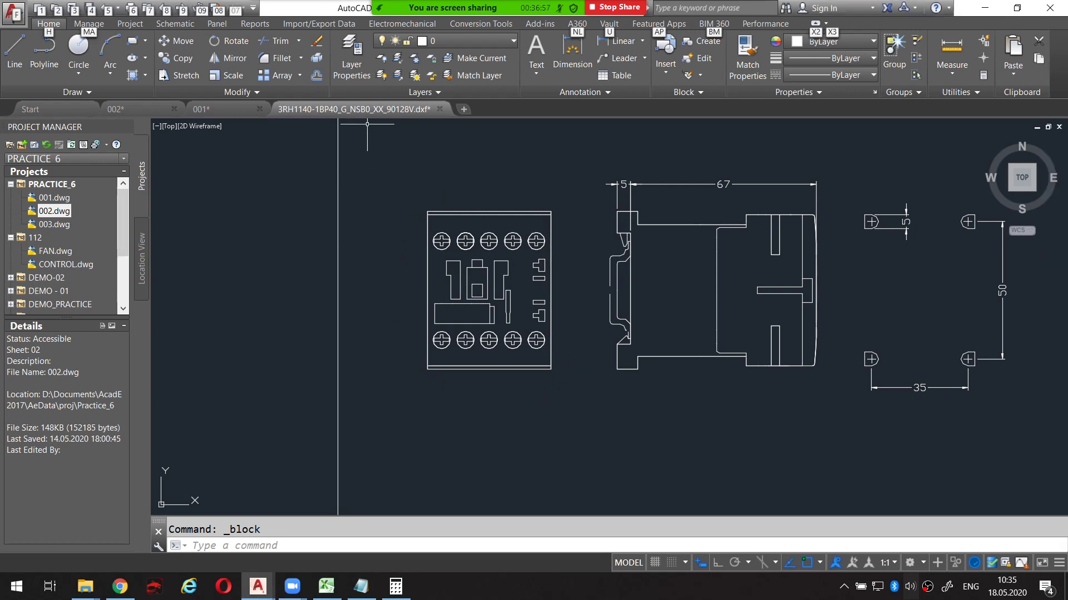
key(alt)
click(554, 163)
text(WBLOCK)
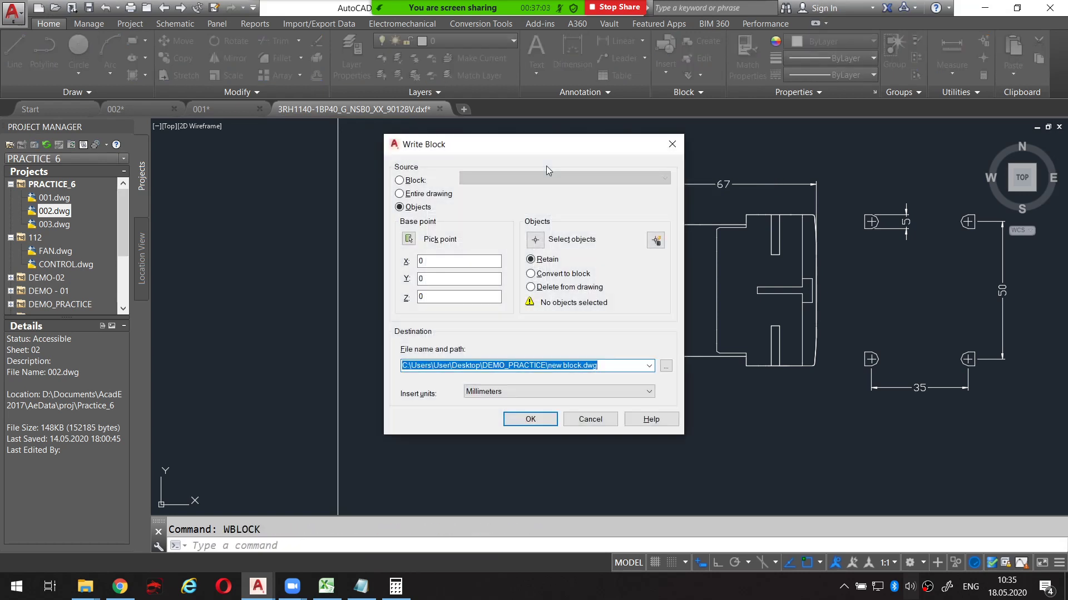
drag(546, 156, 759, 158)
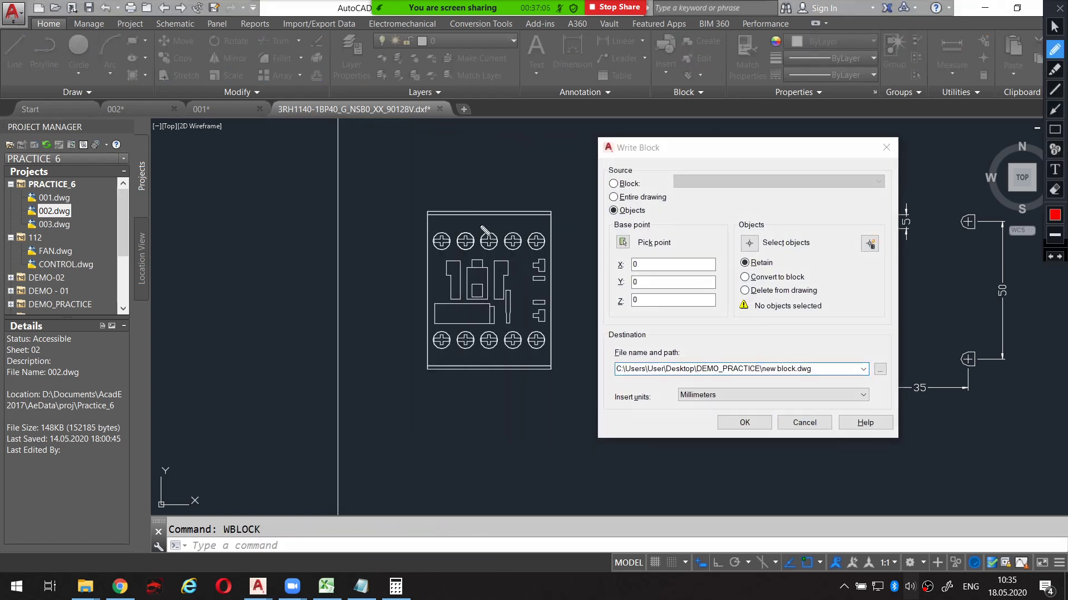
mouse_move(456, 184)
mouse_down()
mouse_move(408, 200)
mouse_move(454, 419)
mouse_move(581, 265)
mouse_move(477, 178)
mouse_move(447, 188)
mouse_up()
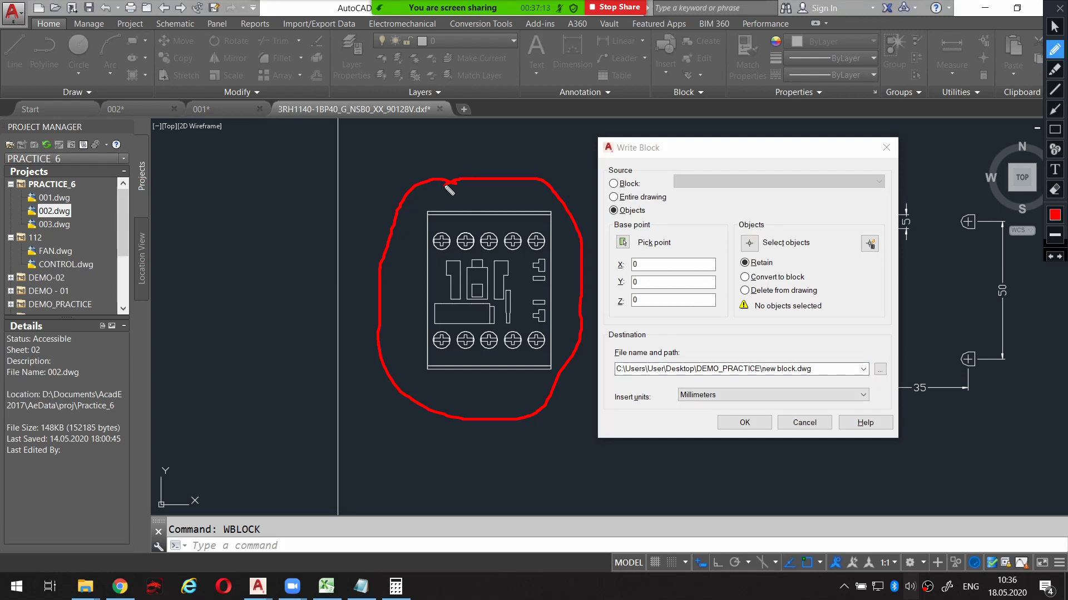
key(Escape)
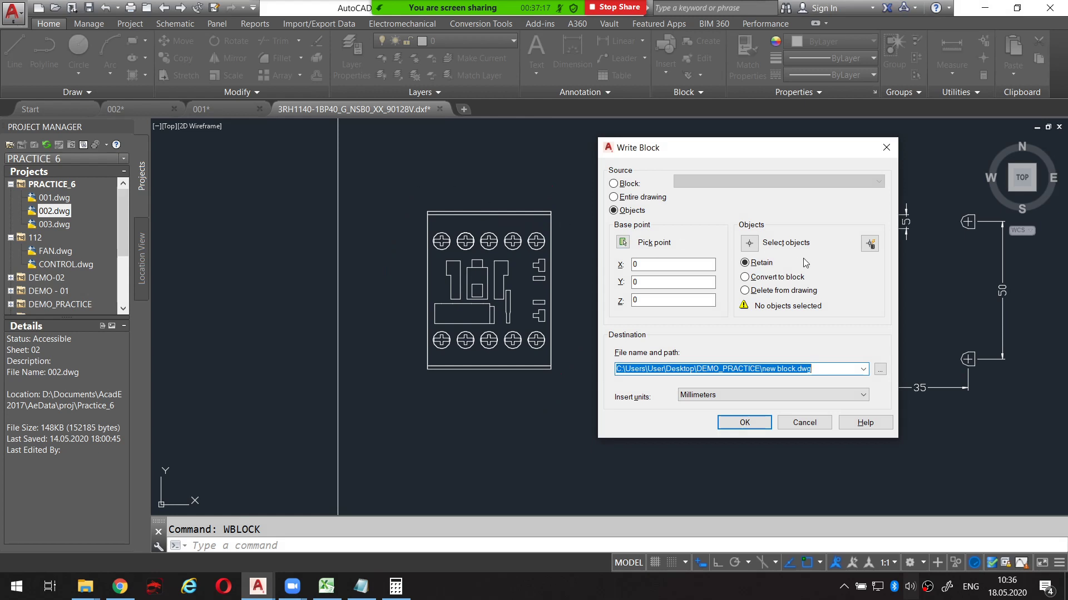
key(Escape)
Check K1 in 002.dwg, then return to the 3RH1140 contactor drawing.
click(148, 110)
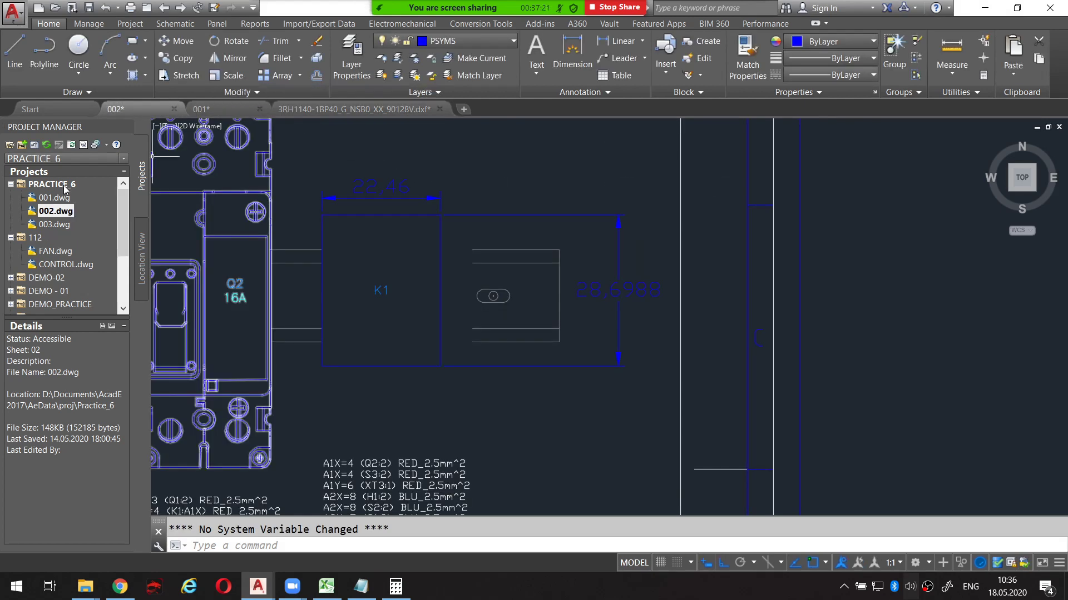
click(328, 110)
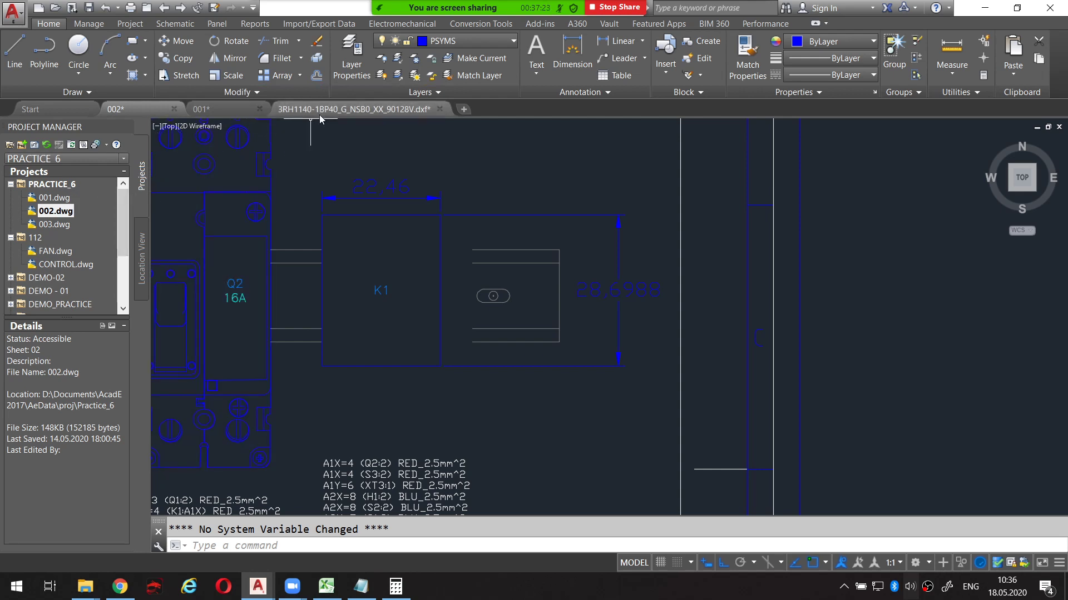
middle_drag(517, 199, 495, 186)
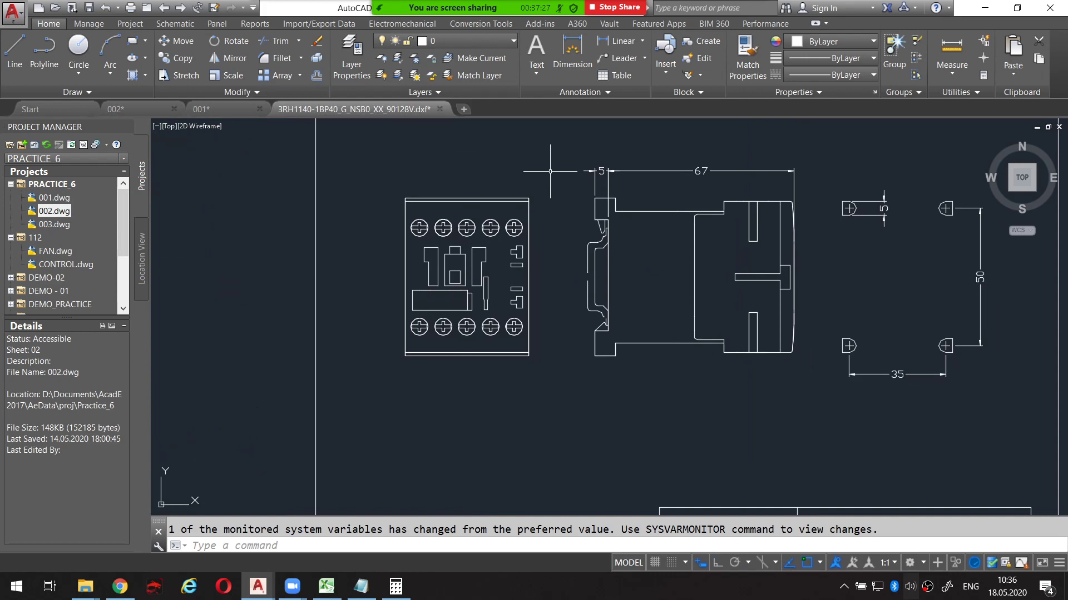
In WBLOCK, select the contactor front view with base point at its top-left corner.
text(wblock)
key(Return)
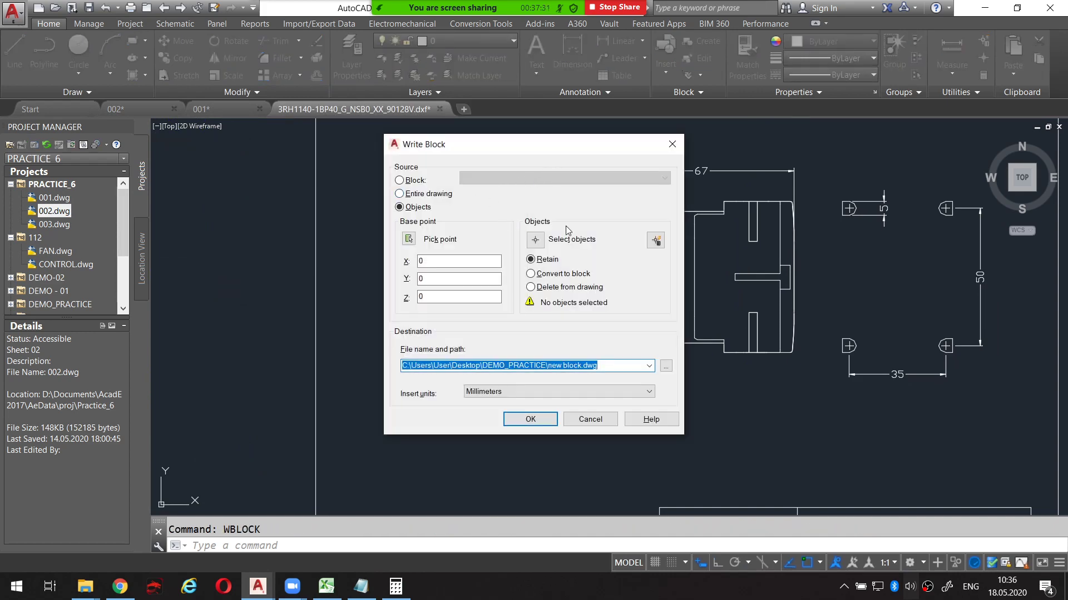
click(549, 240)
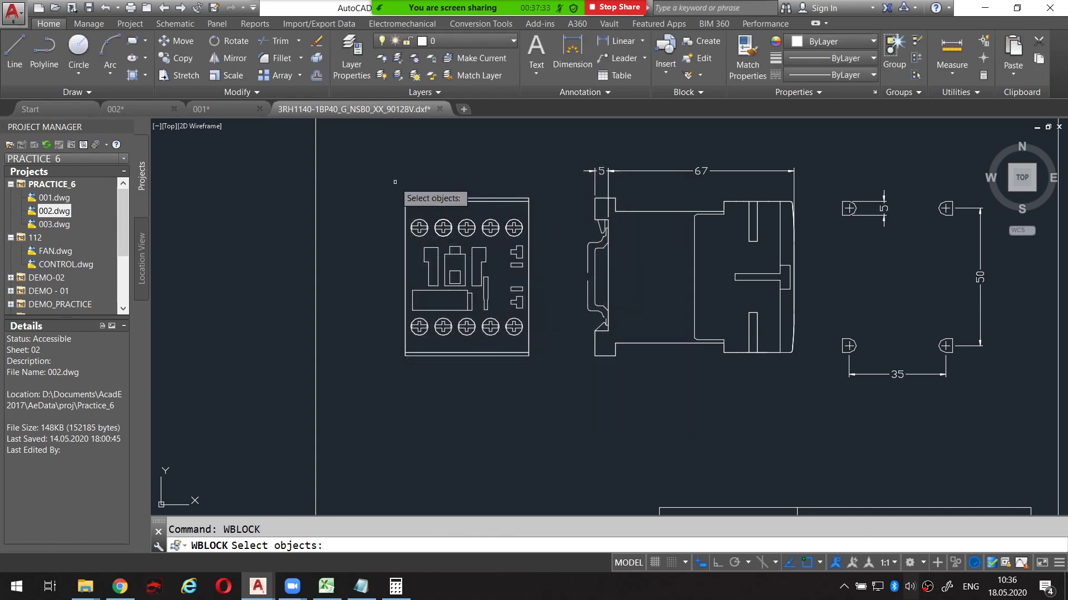
click(384, 172)
click(548, 389)
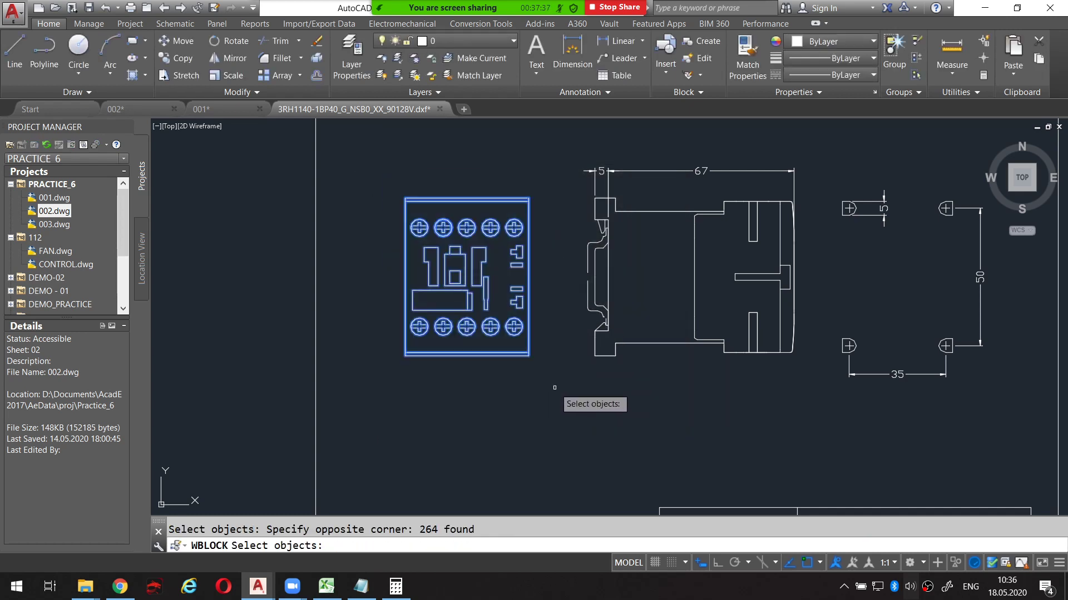
key(Return)
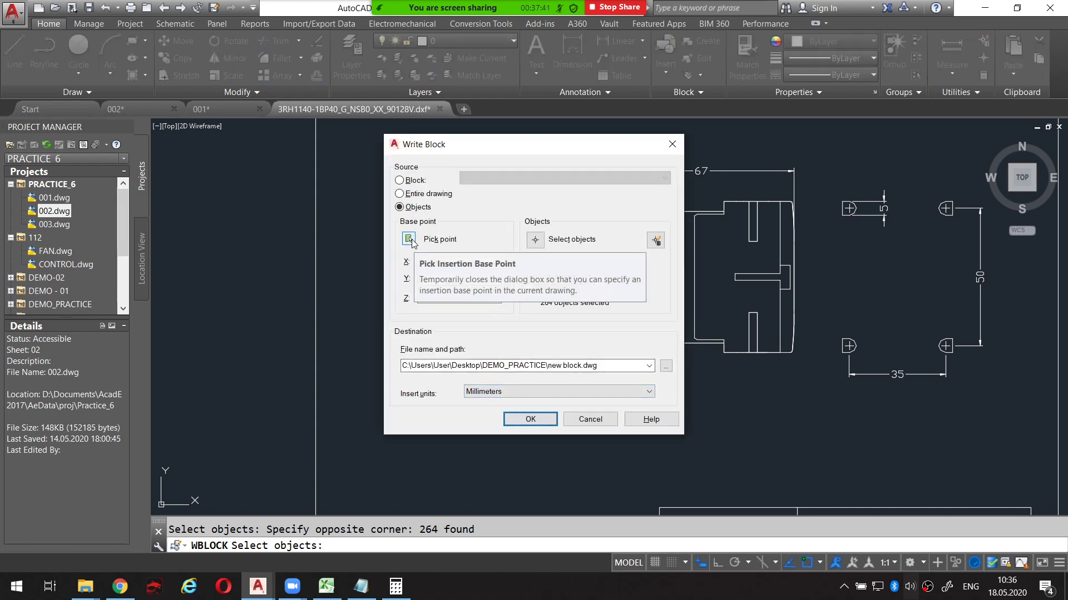
click(409, 240)
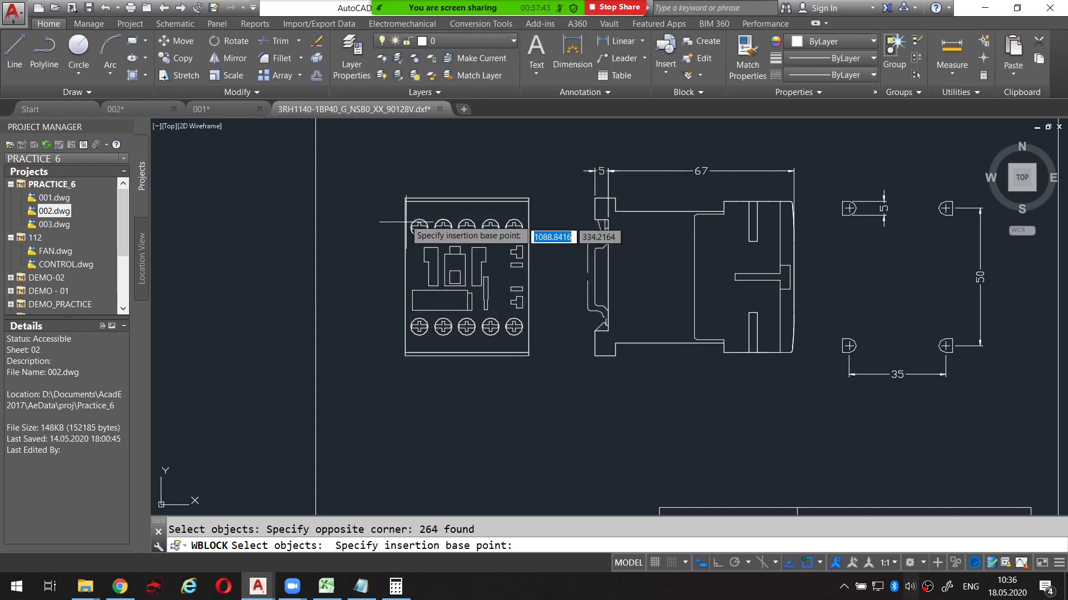
scroll(410, 183, up, 4)
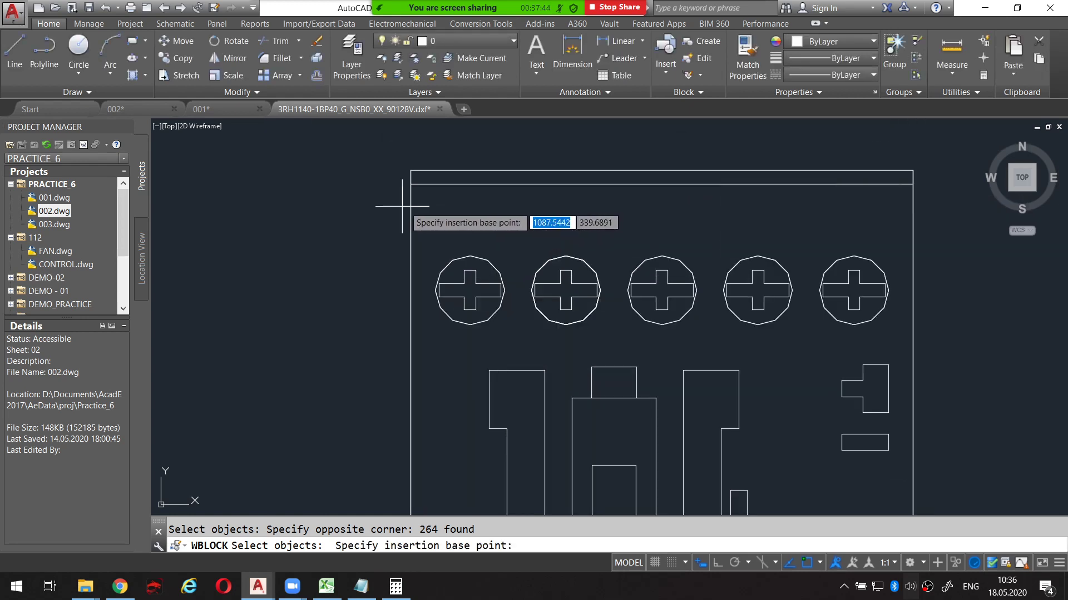
click(410, 177)
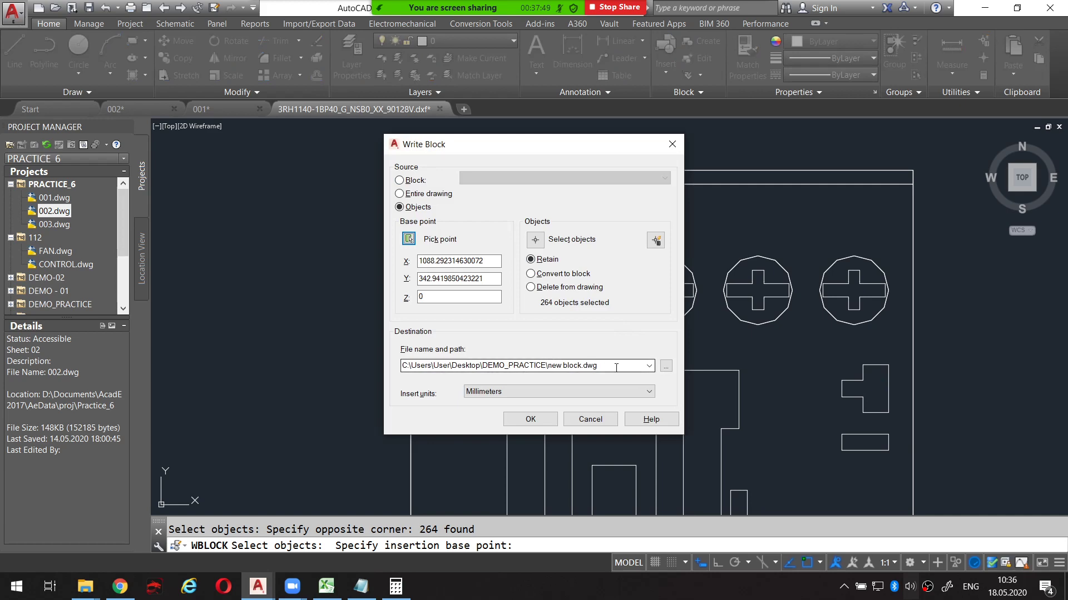
Browse to the Desktop as save location, then cancel the block export.
click(666, 367)
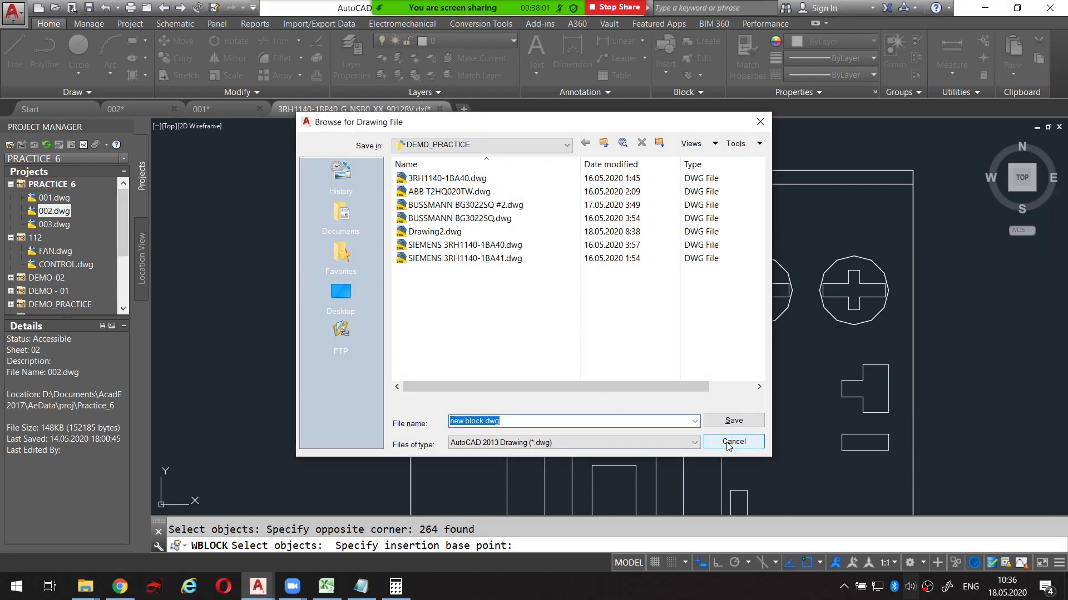
click(350, 297)
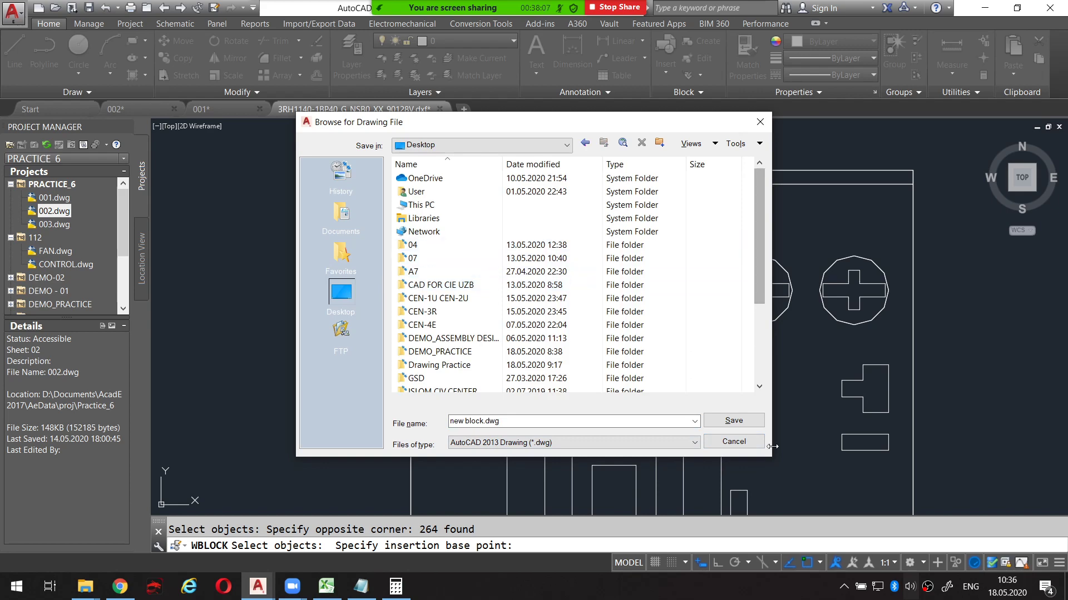
click(734, 441)
key(Escape)
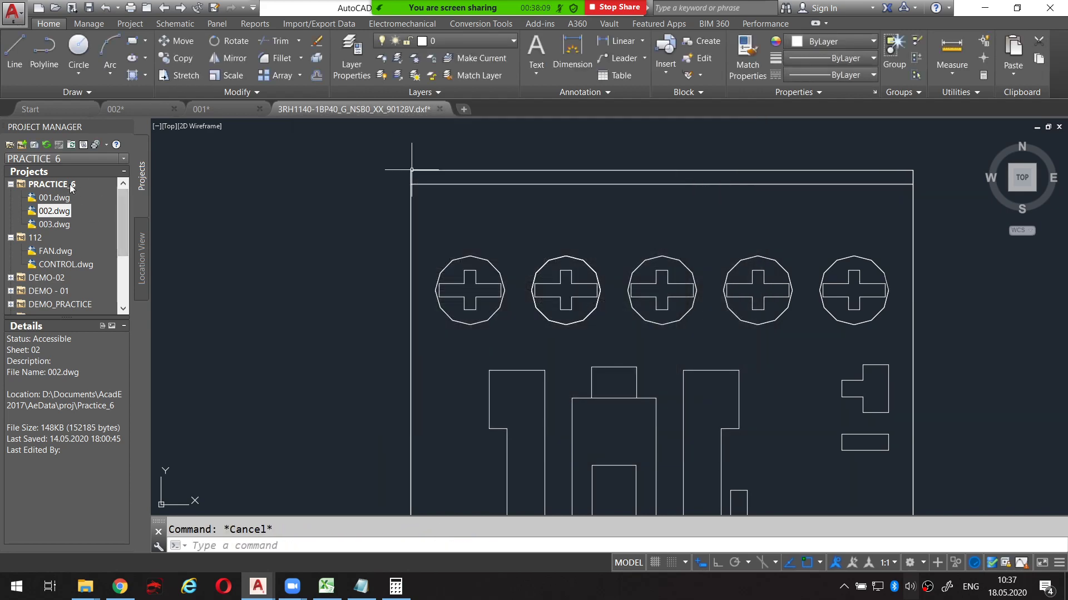
Show PRACTICE_6's folder path in Project Properties, then zoom out to the contactor's front and side views.
right_click(69, 184)
click(159, 472)
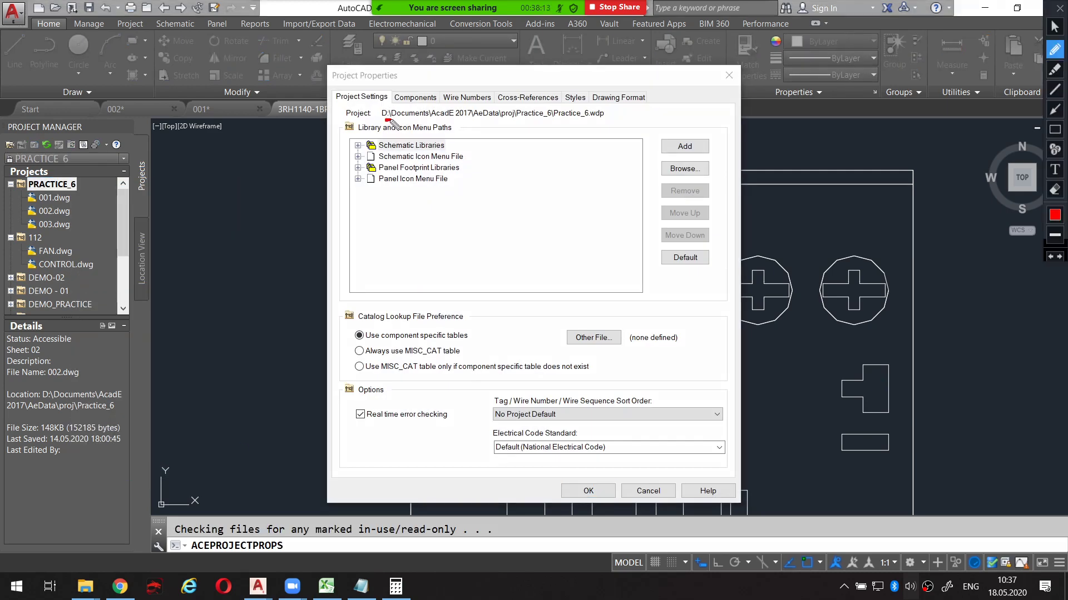
drag(390, 121, 595, 123)
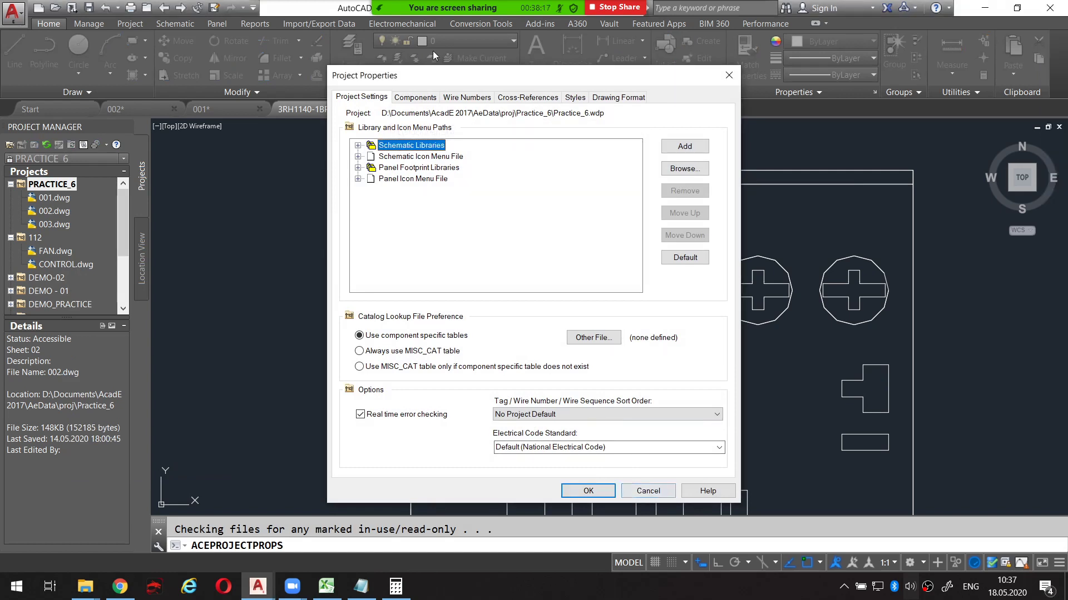
drag(378, 118, 524, 126)
click(647, 491)
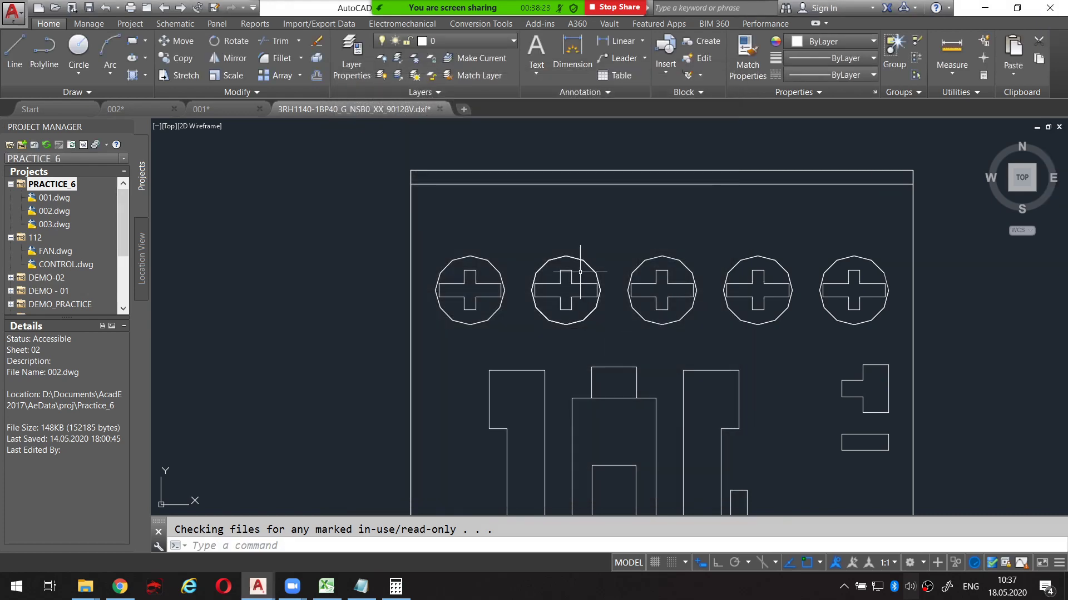
mouse_move(572, 274)
middle_down()
mouse_move(507, 209)
mouse_move(491, 222)
mouse_move(467, 212)
middle_up()
scroll(508, 222, down, 5)
Start WBLOCK, window-select the 264-object front view and set its base point on the outline.
text(wb)
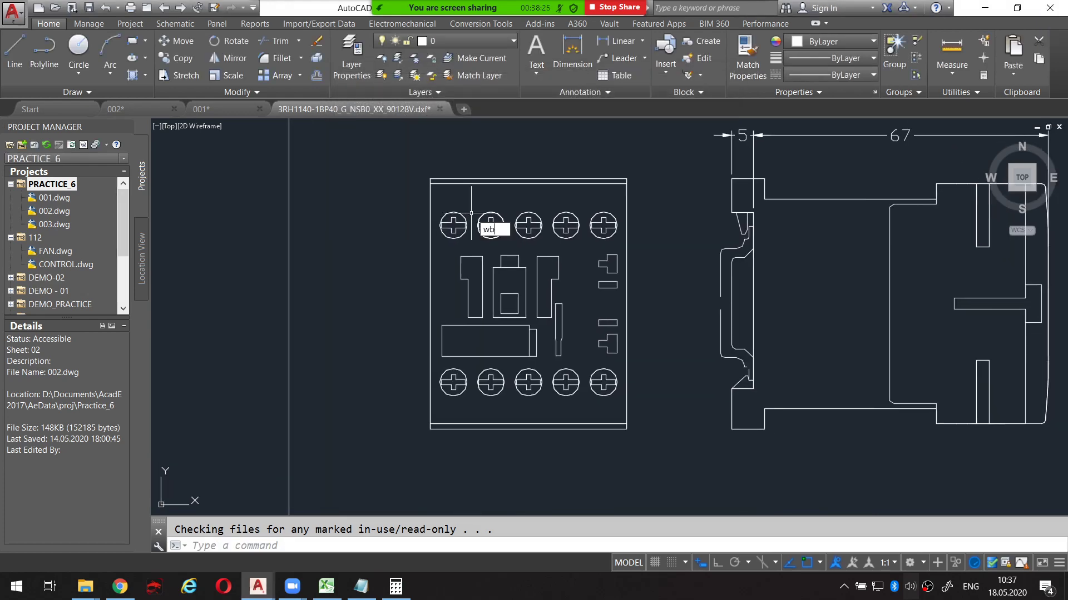
key(Return)
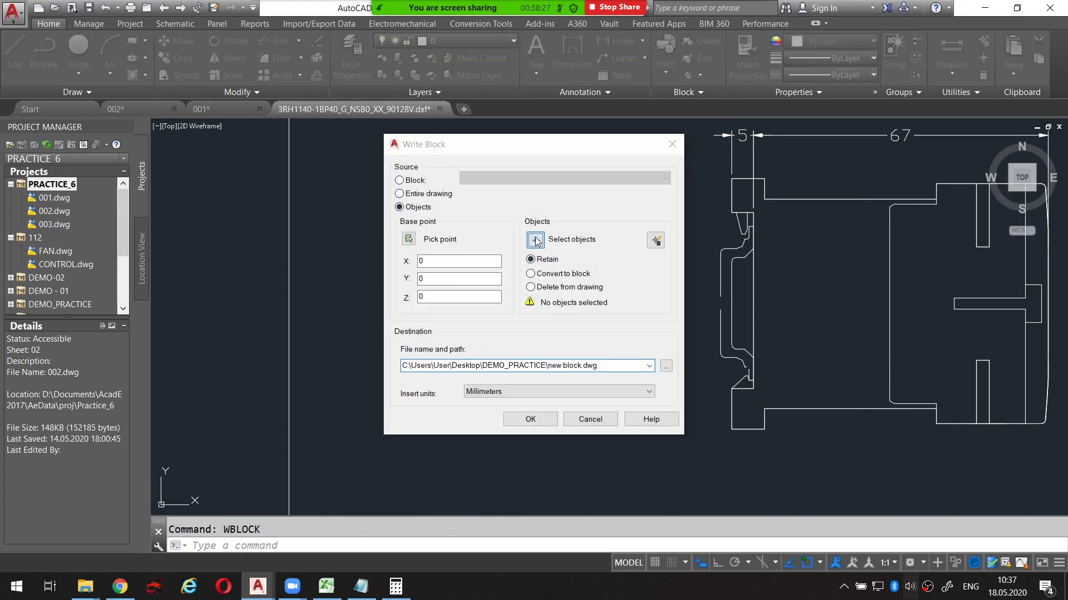
click(535, 240)
click(405, 157)
click(633, 447)
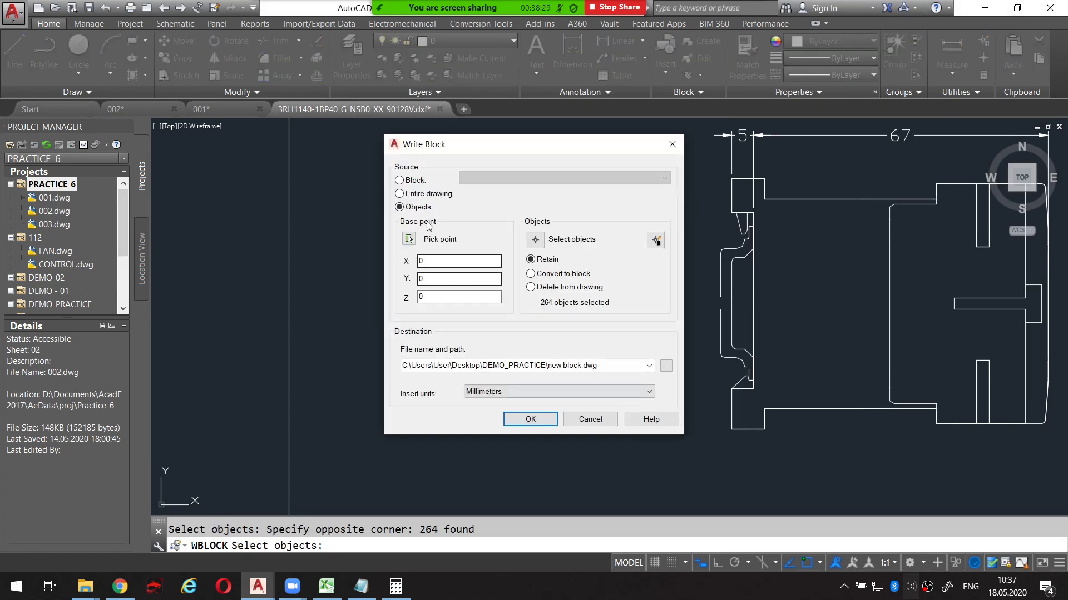
click(407, 239)
click(430, 178)
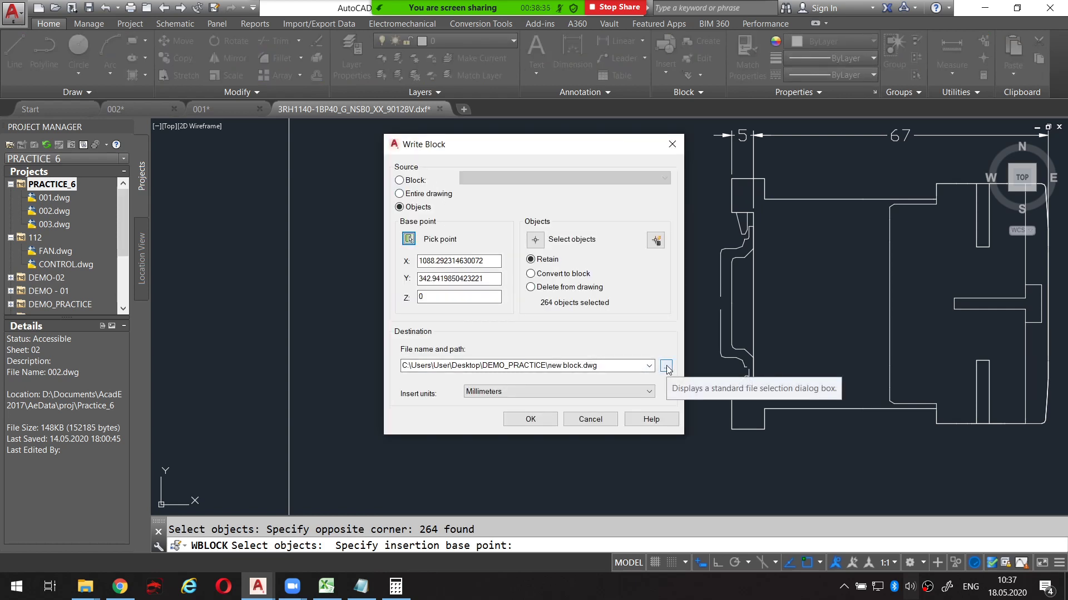
Open the save-location browser and move from Documents and Desktop to This PC.
click(666, 367)
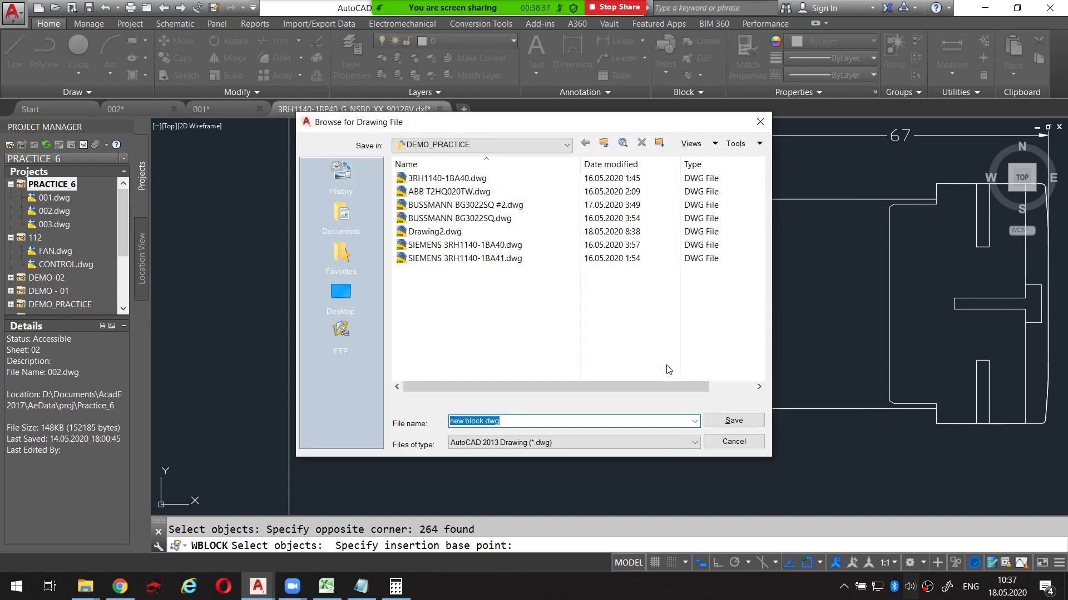
click(351, 229)
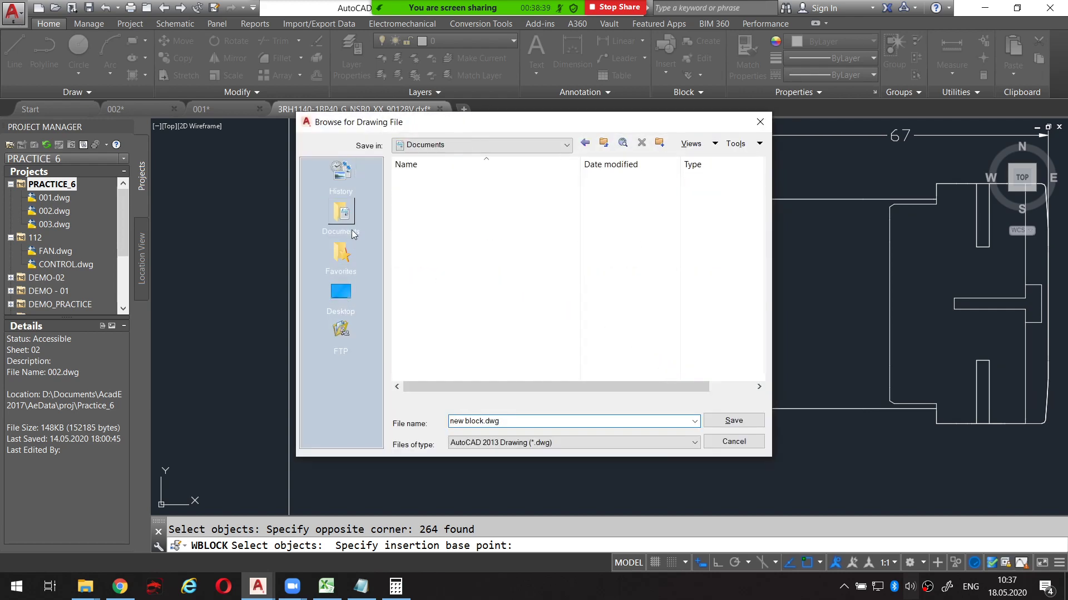
click(339, 307)
scroll(469, 256, down, 1)
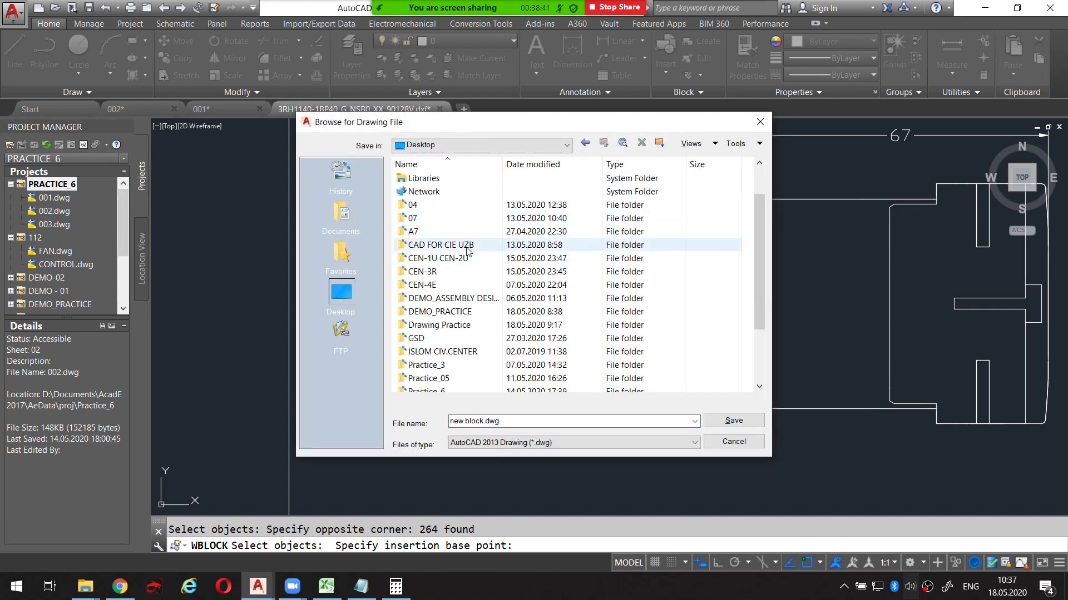
scroll(445, 250, up, 1)
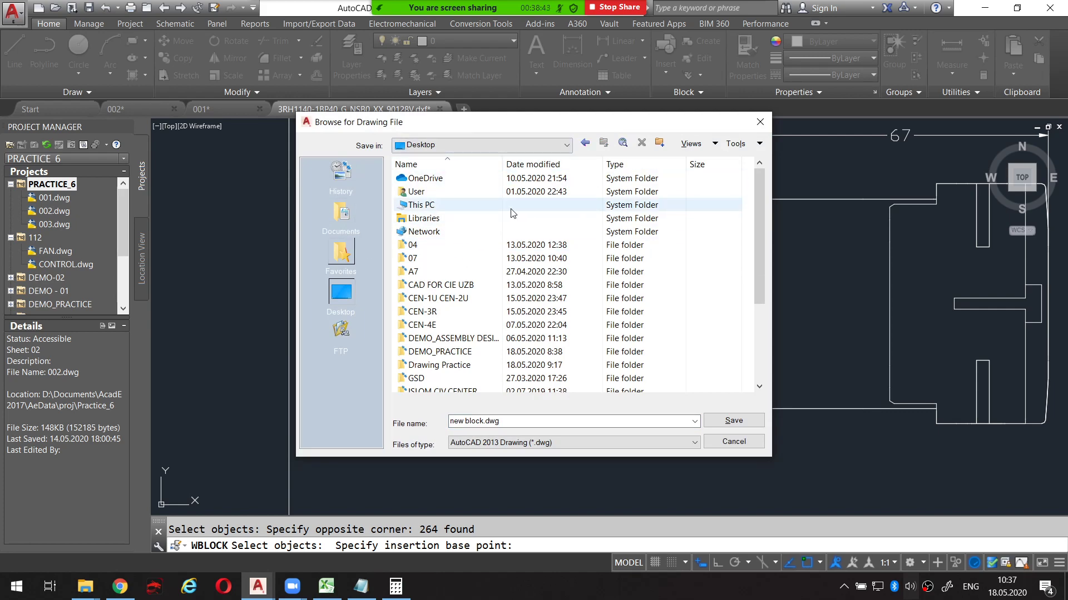
click(445, 209)
double_click(445, 210)
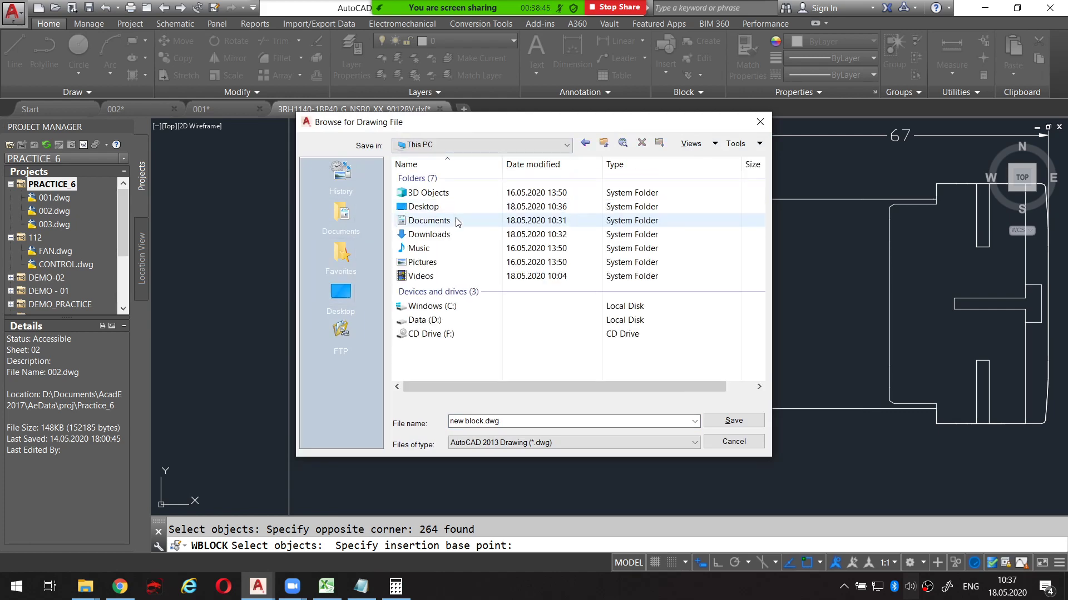
Navigate to D:\Documents\Acade 2017\AeData\Proj\Practice_6 as the save folder.
double_click(436, 321)
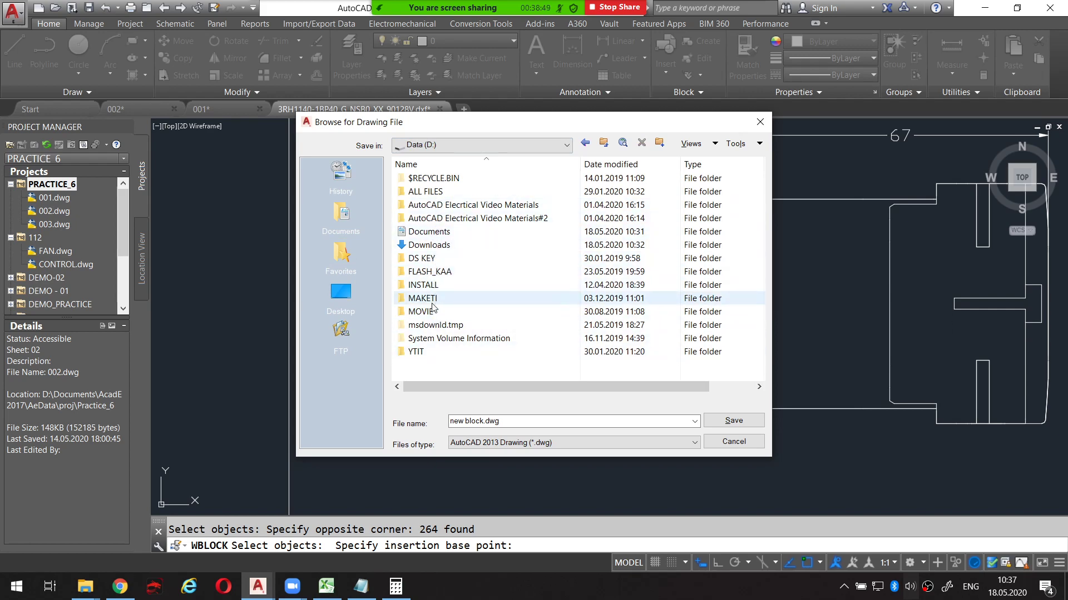
double_click(439, 233)
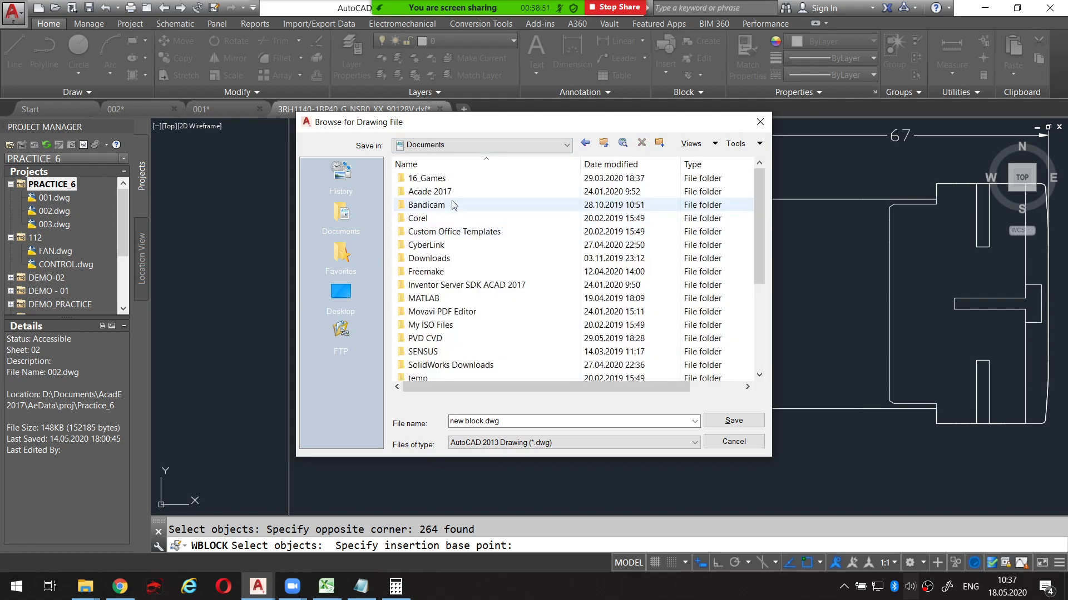
double_click(453, 191)
double_click(453, 178)
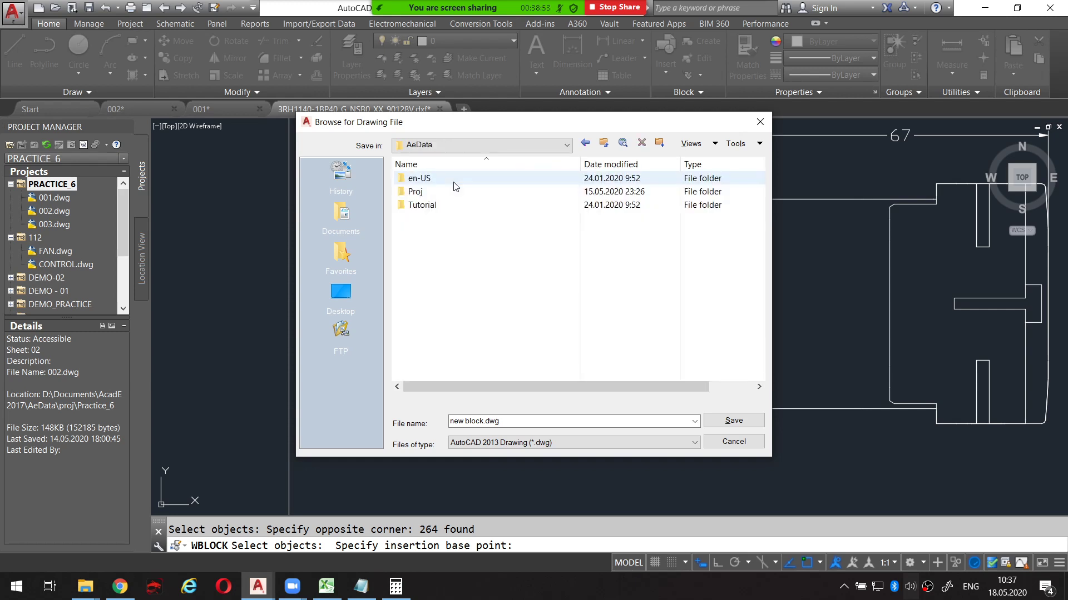
double_click(446, 192)
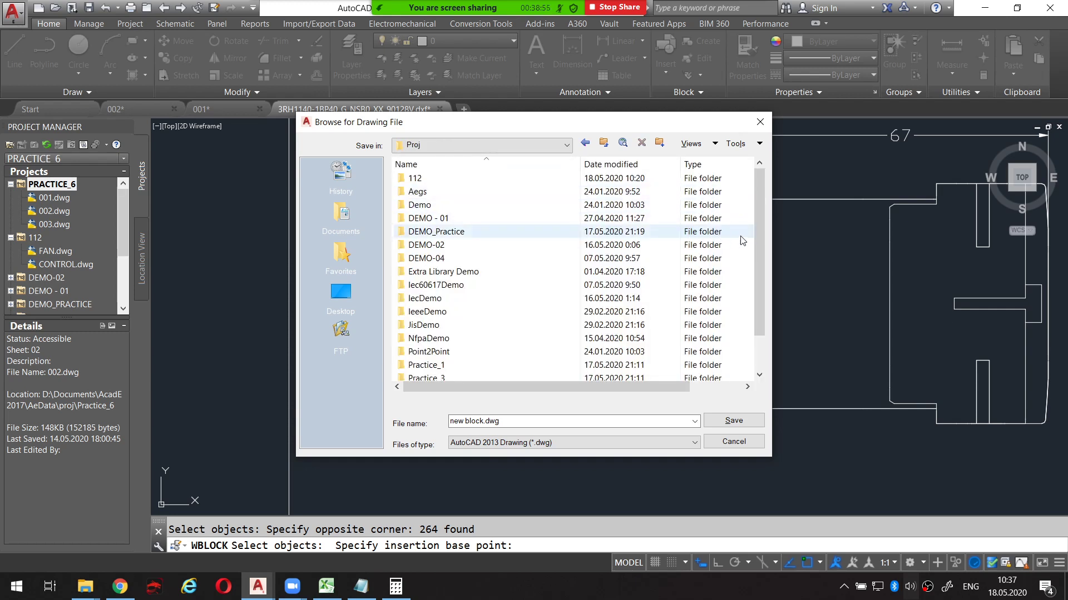
drag(755, 238, 755, 282)
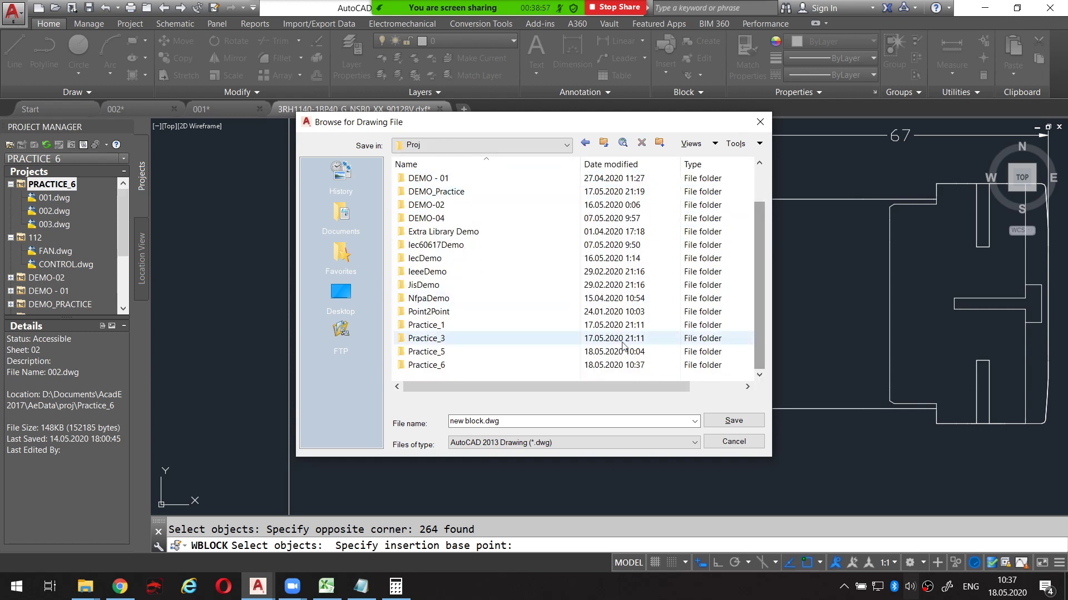
double_click(427, 364)
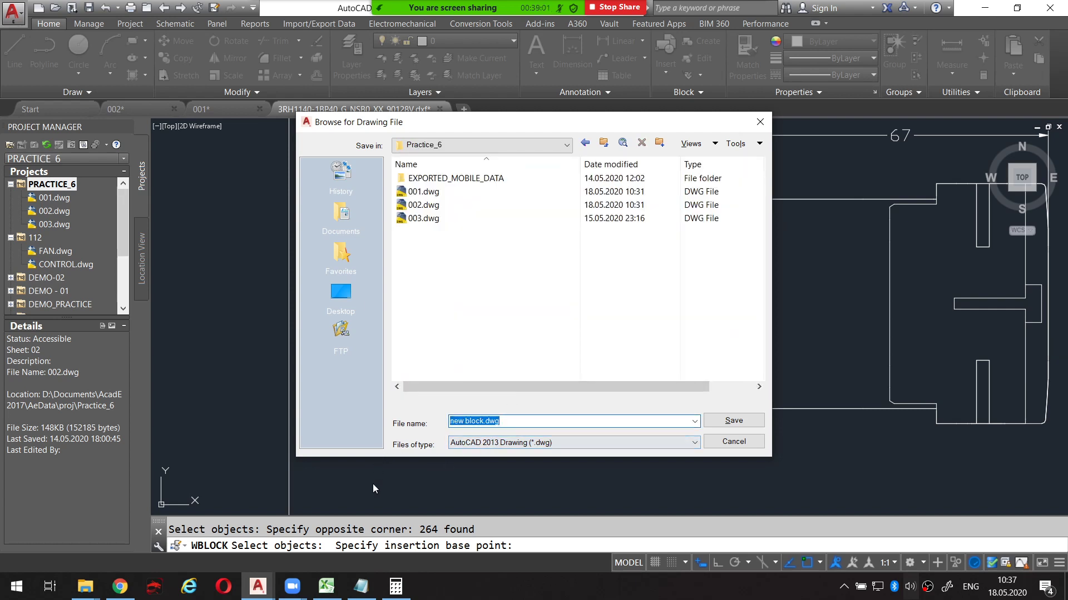
Select 3RH1140-1BP40 in the downloaded file's name on Chrome's Downloads page, then go back to AutoCAD.
click(128, 593)
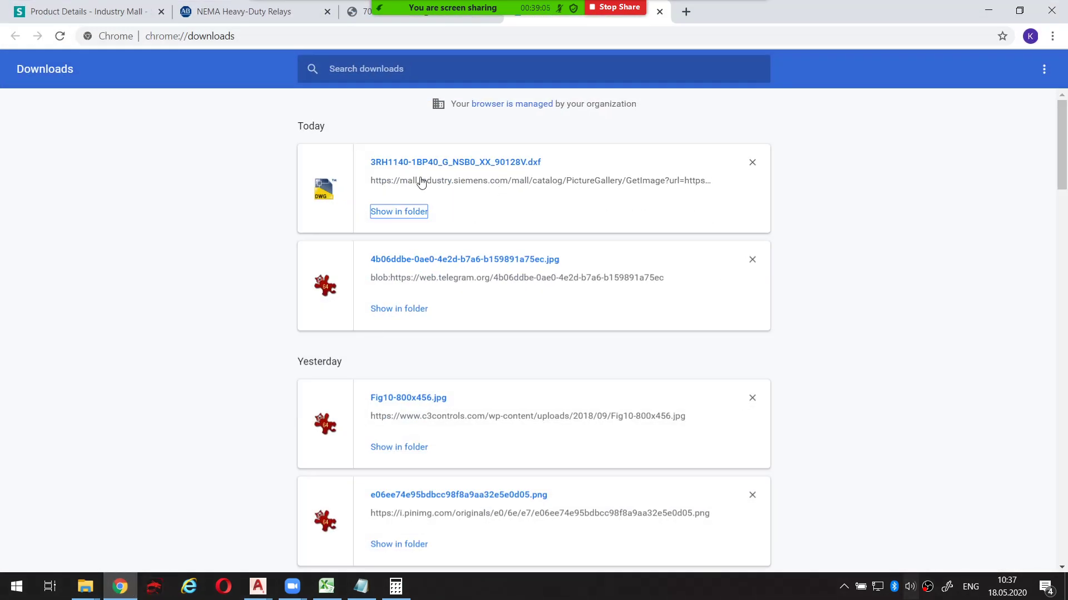
drag(371, 163, 429, 164)
click(207, 156)
click(353, 11)
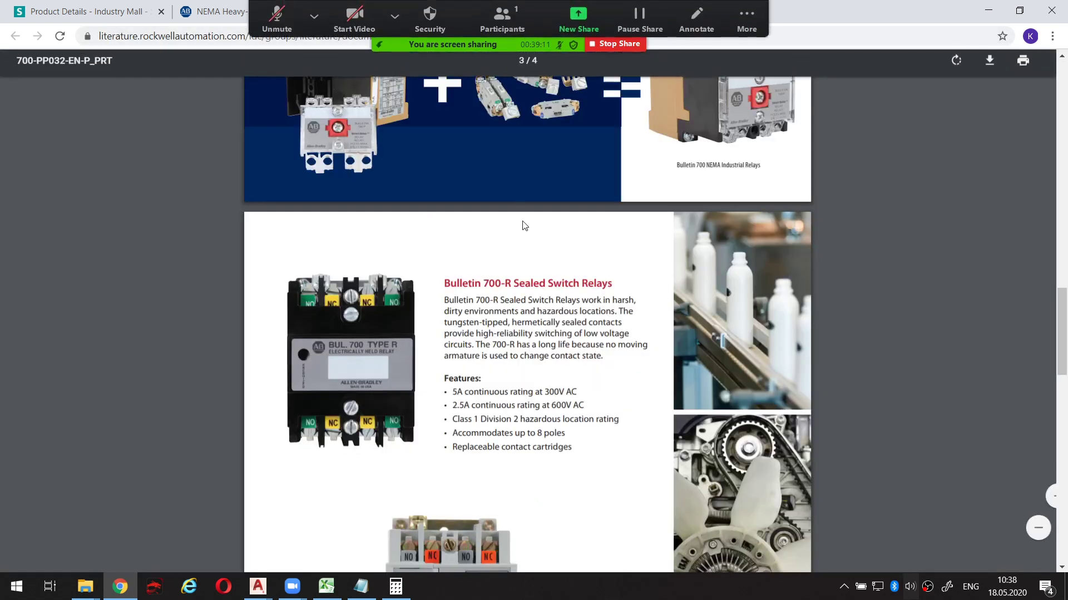
key(ctrl+Tab)
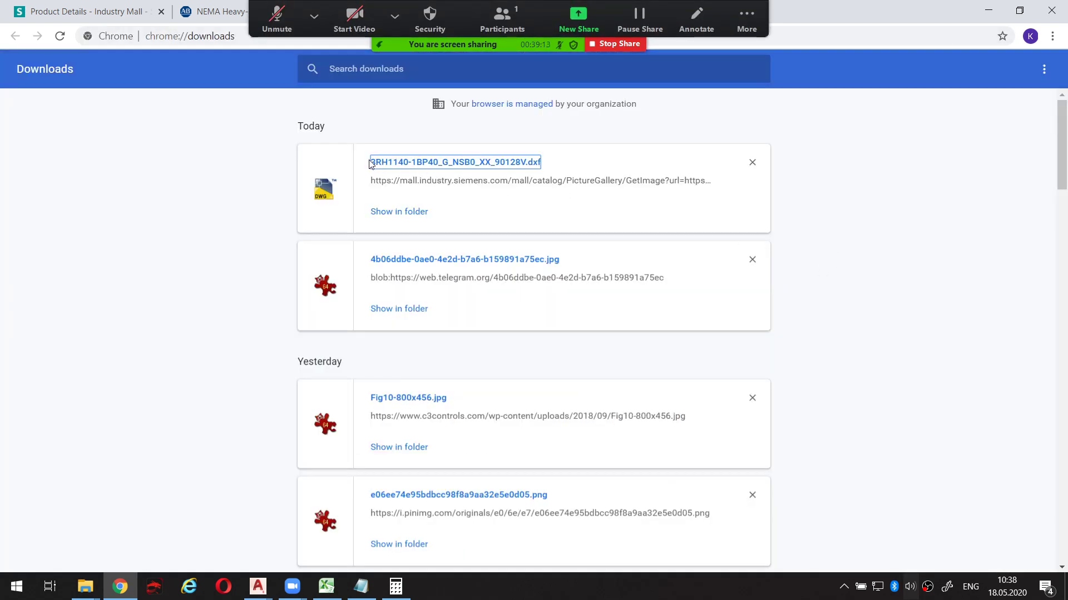
drag(370, 163, 438, 163)
key(ctrl+c)
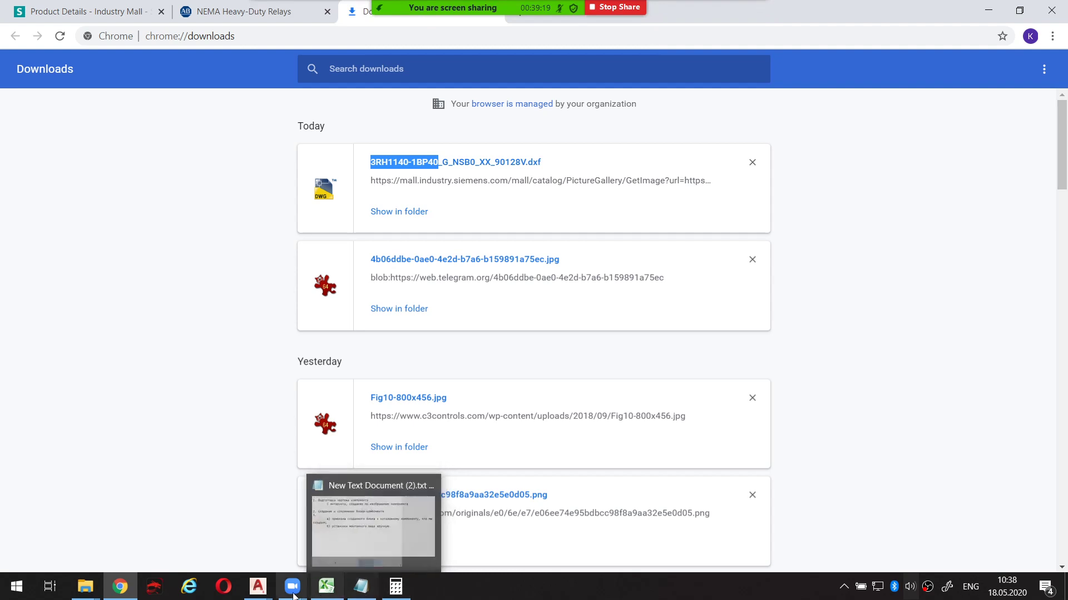
mouse_move(257, 586)
click(407, 538)
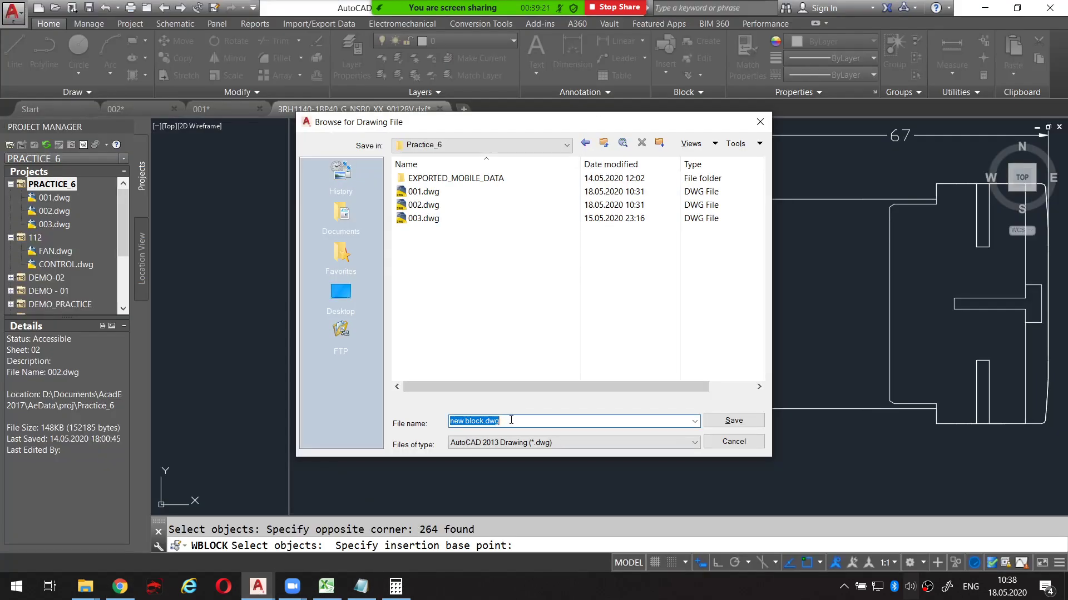
Name the block file 'SIEMENS 3RH1140-1BP40' and accept the Practice_6 save location.
key(ctrl+v)
key(ctrl+a)
key(Home)
text(S)
text(IEMENS)
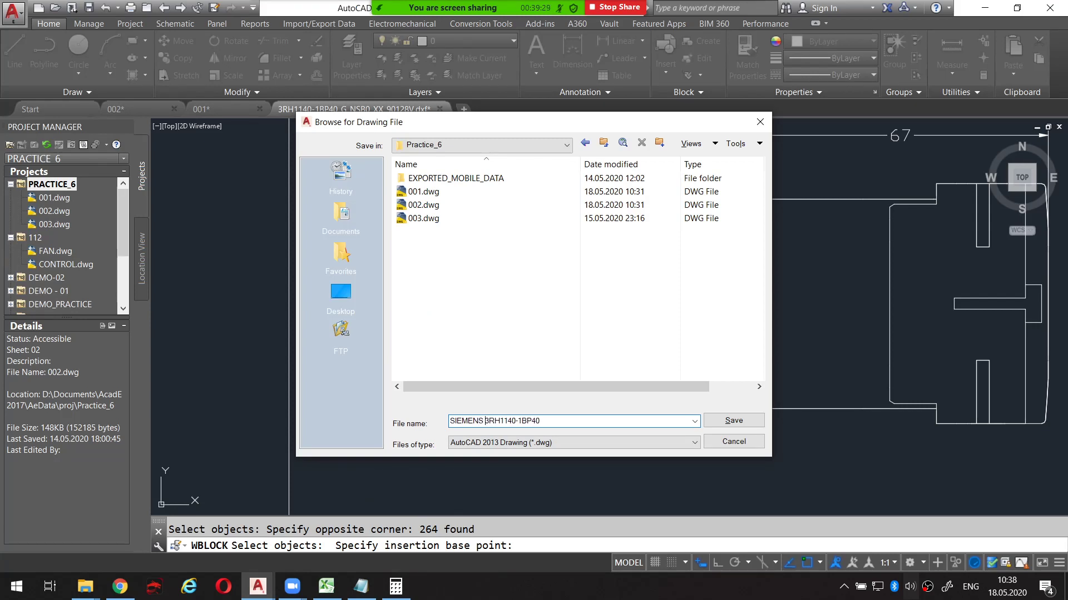
click(734, 421)
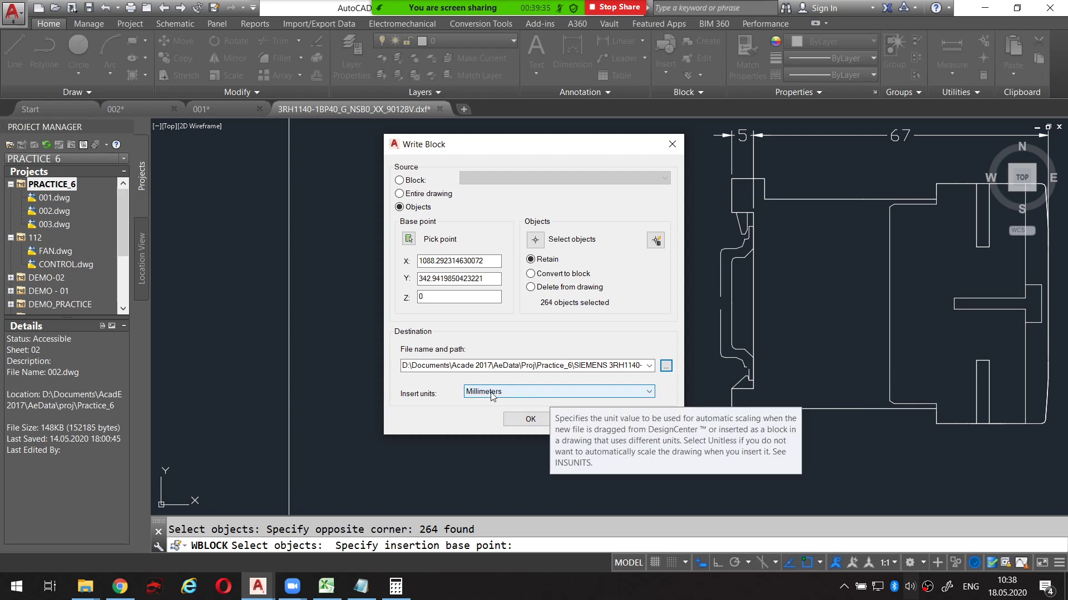
Set the Write Block insert units to Unitless and write the block.
drag(464, 399, 512, 400)
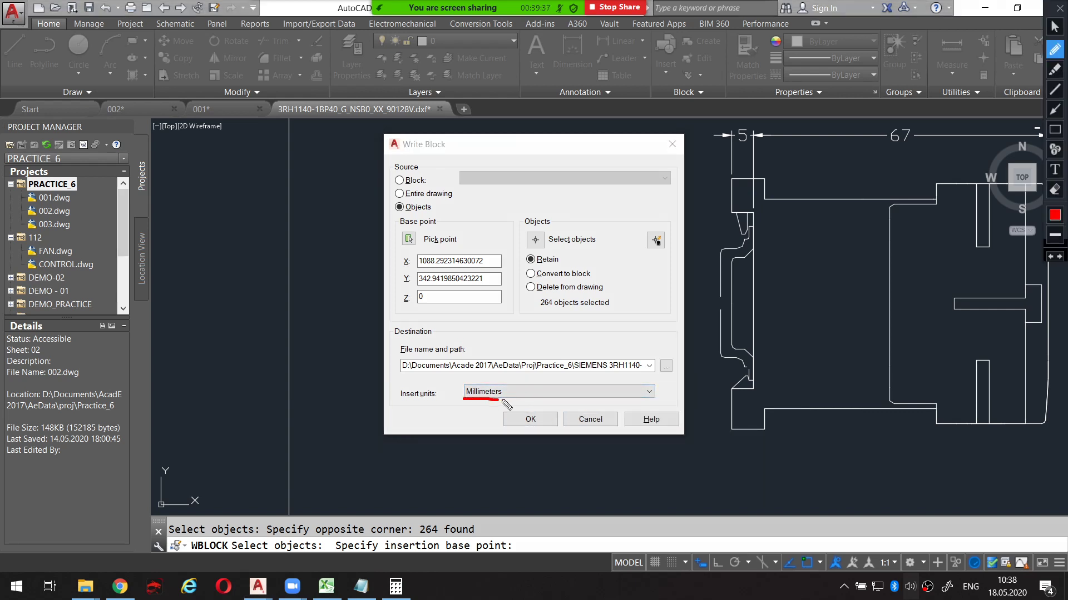
click(545, 392)
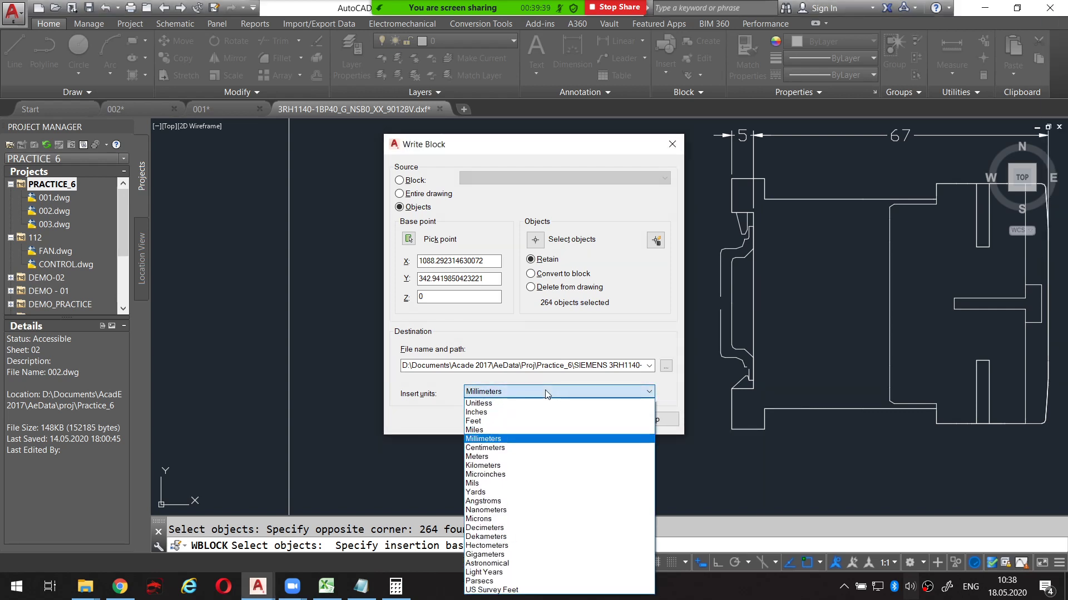
click(489, 403)
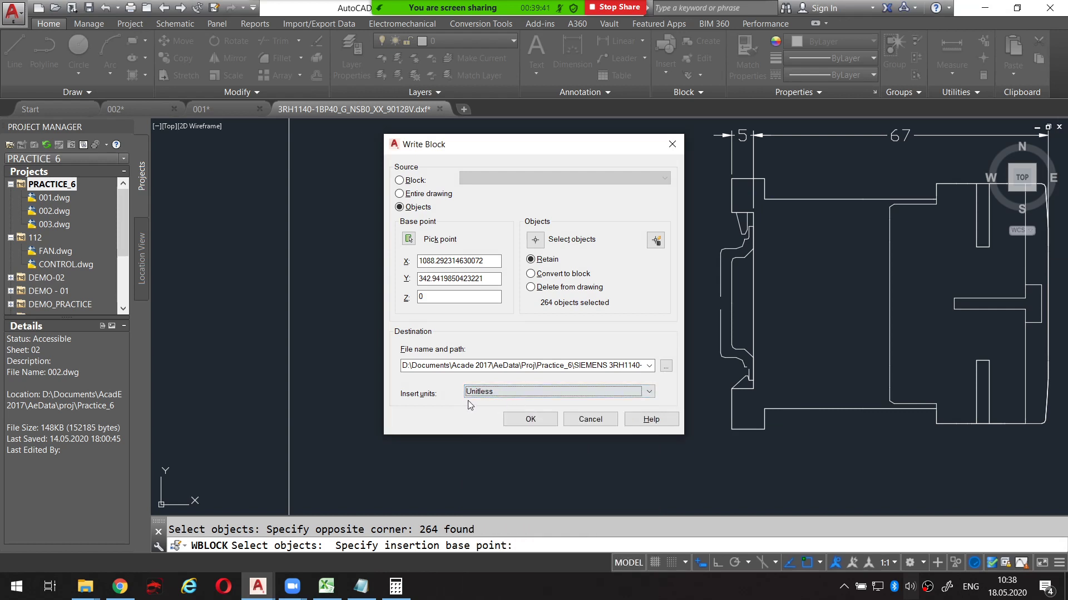
click(526, 421)
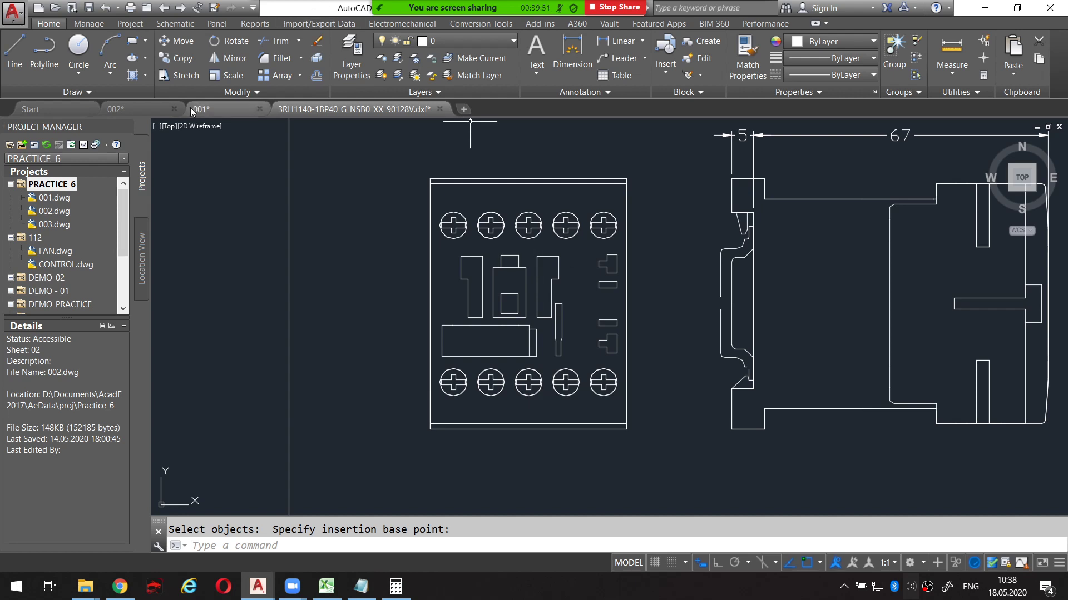
In drawing 002, erase the 22.46 and 28.6988 dimensions around K1.
click(144, 109)
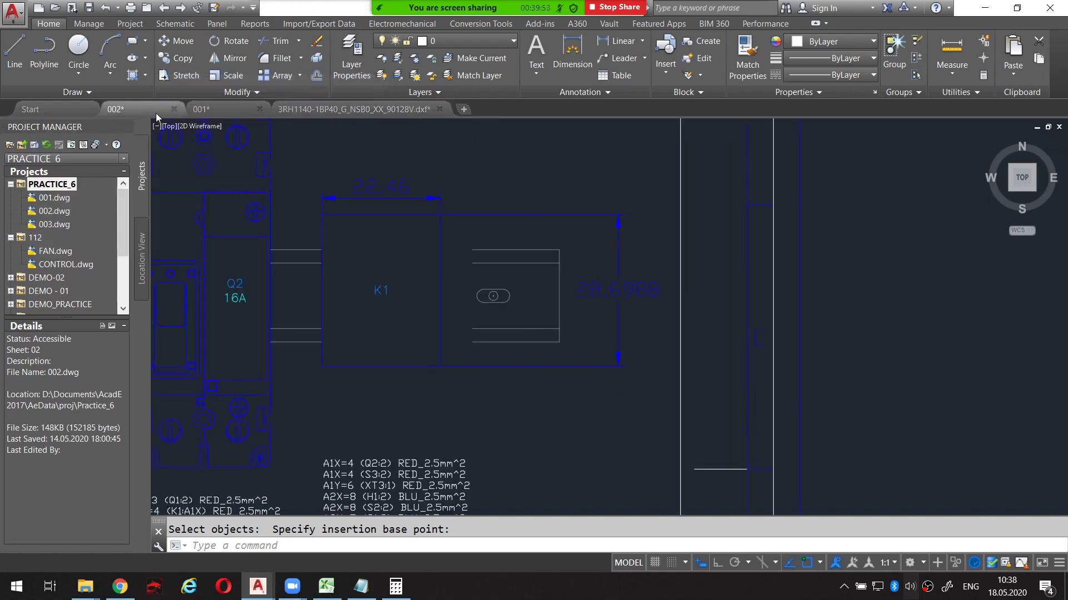
middle_drag(374, 178, 507, 197)
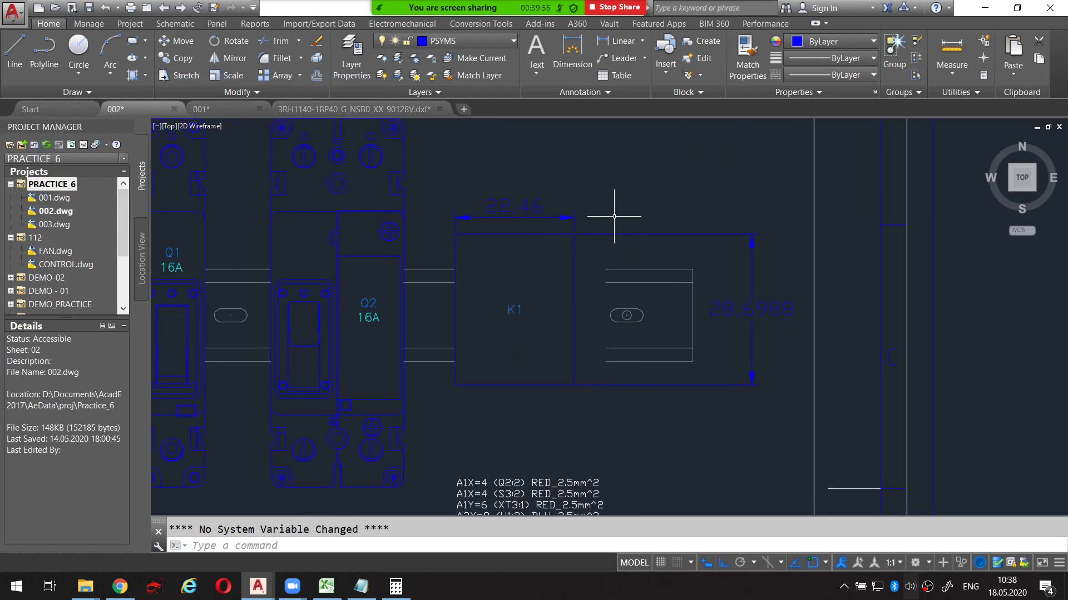
click(777, 241)
click(598, 228)
click(550, 192)
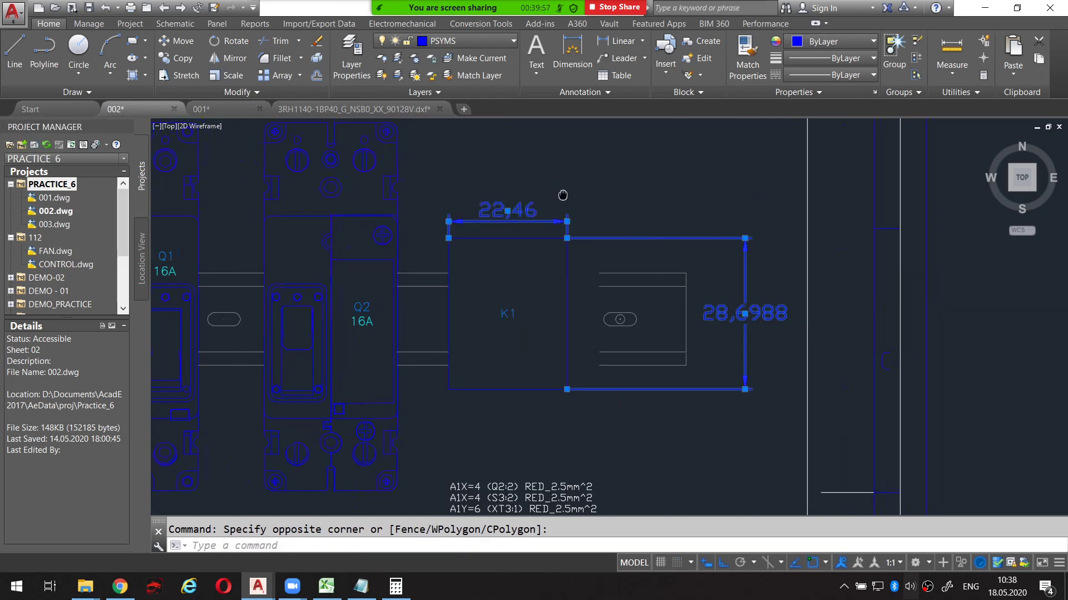
scroll(556, 206, down, 3)
key(Delete)
scroll(550, 246, down, 3)
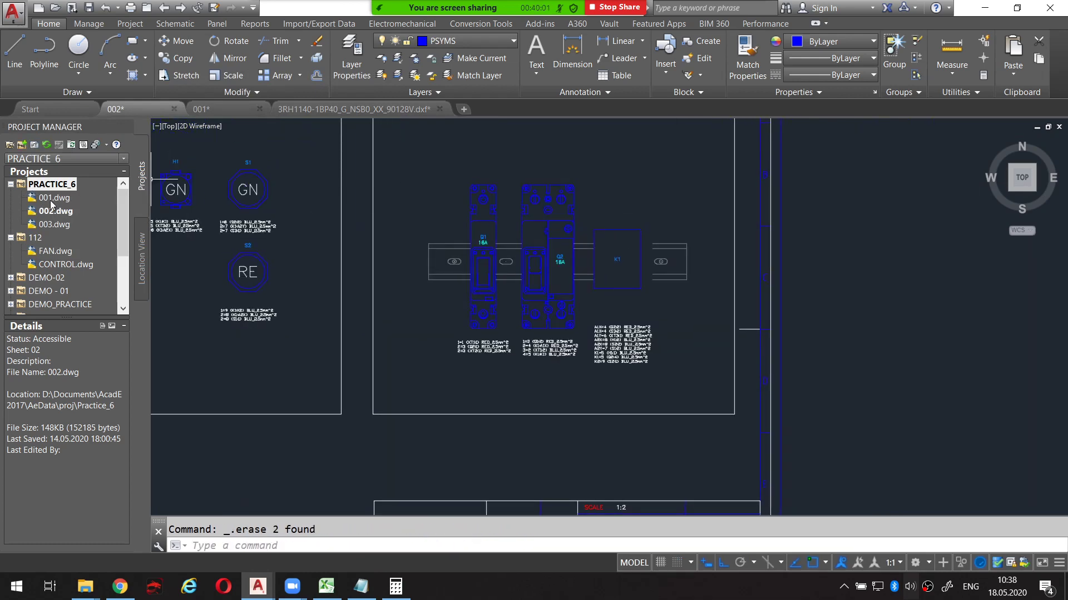
Select PRACTICE_6 and bring up the Panel Schematic List insert options.
click(51, 184)
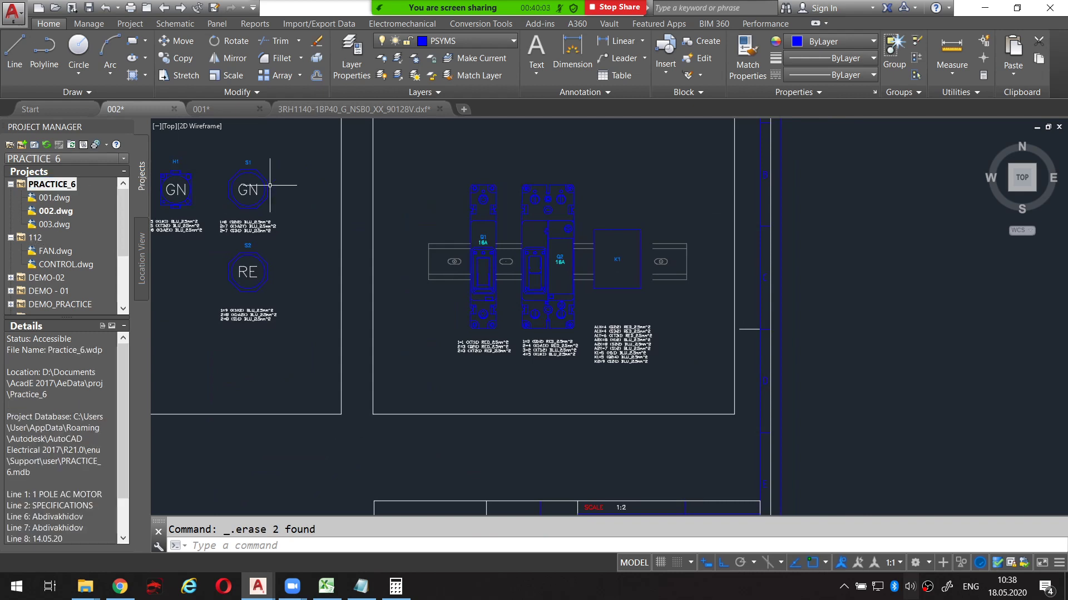
click(216, 24)
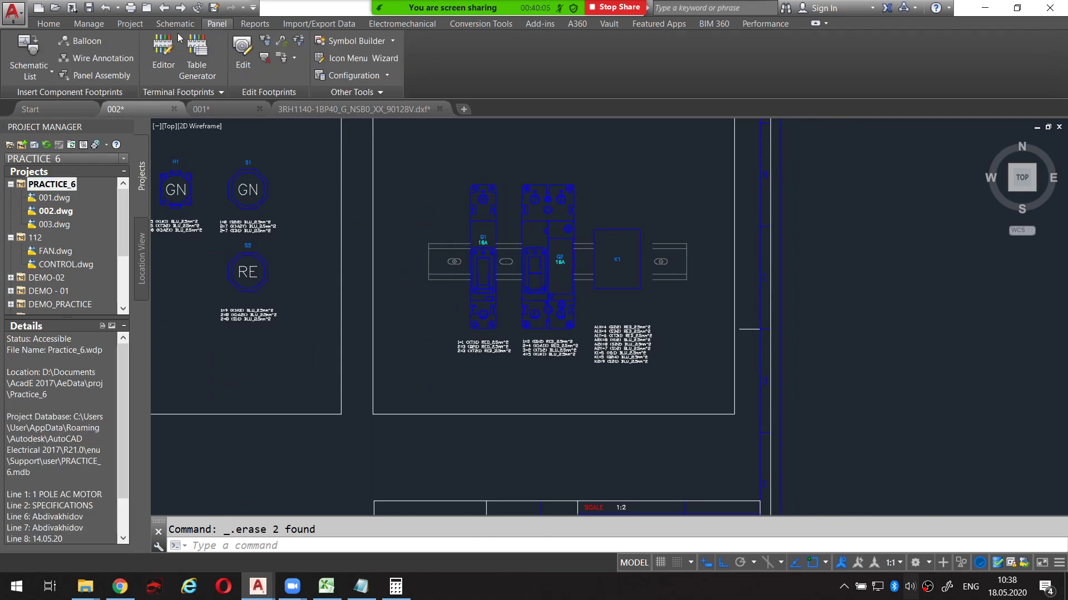
click(30, 58)
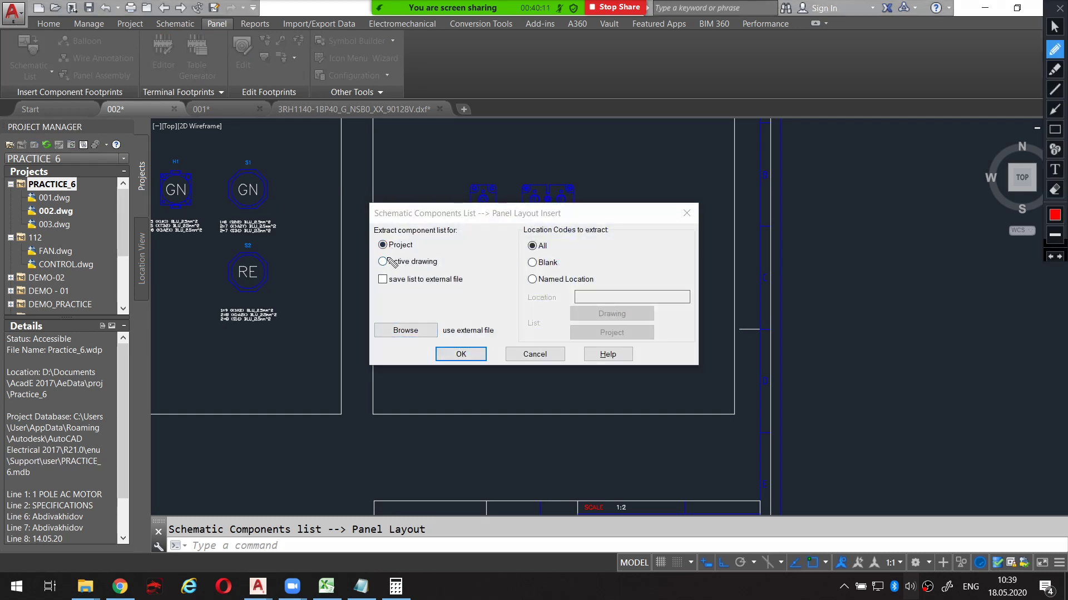
Extract components from all three project drawings and pick K1 (SIEMENS 3RH1140-1BP40) from the list.
mouse_move(382, 252)
mouse_down()
mouse_move(429, 244)
mouse_move(382, 236)
mouse_up()
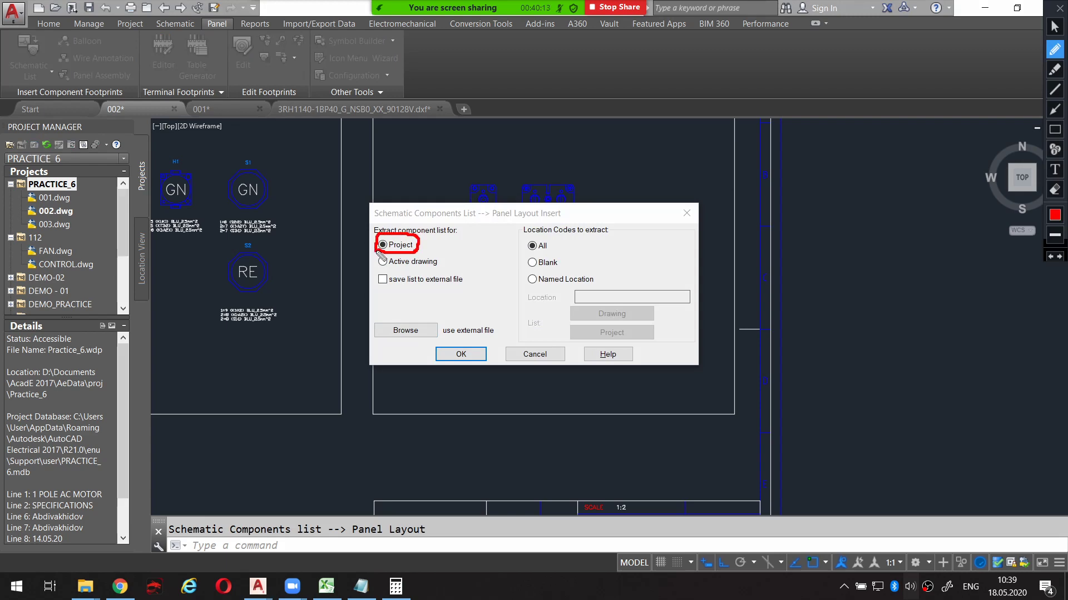
click(470, 355)
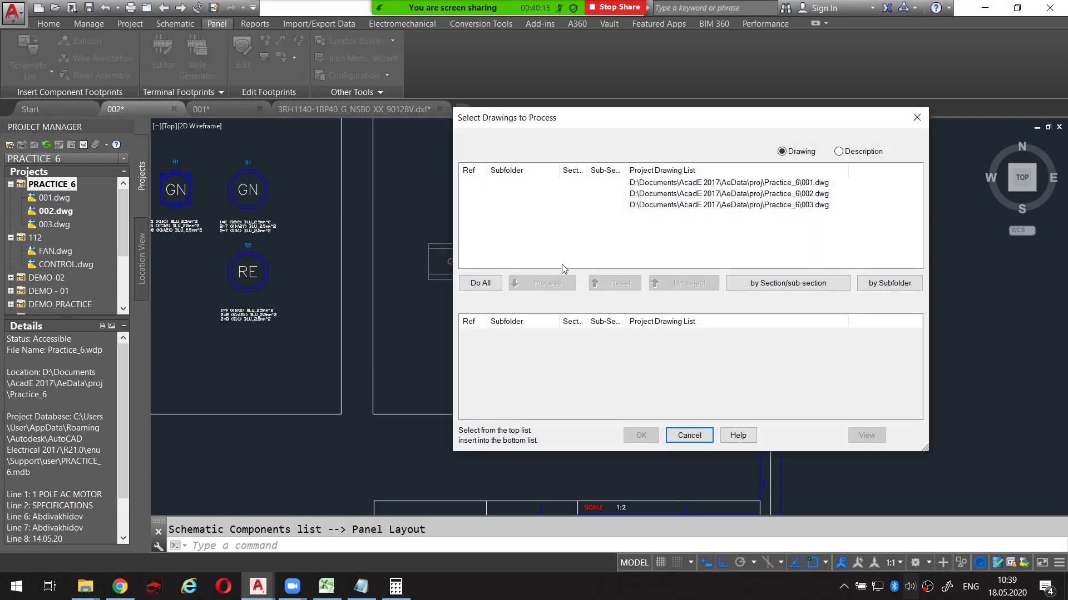
click(483, 285)
click(641, 435)
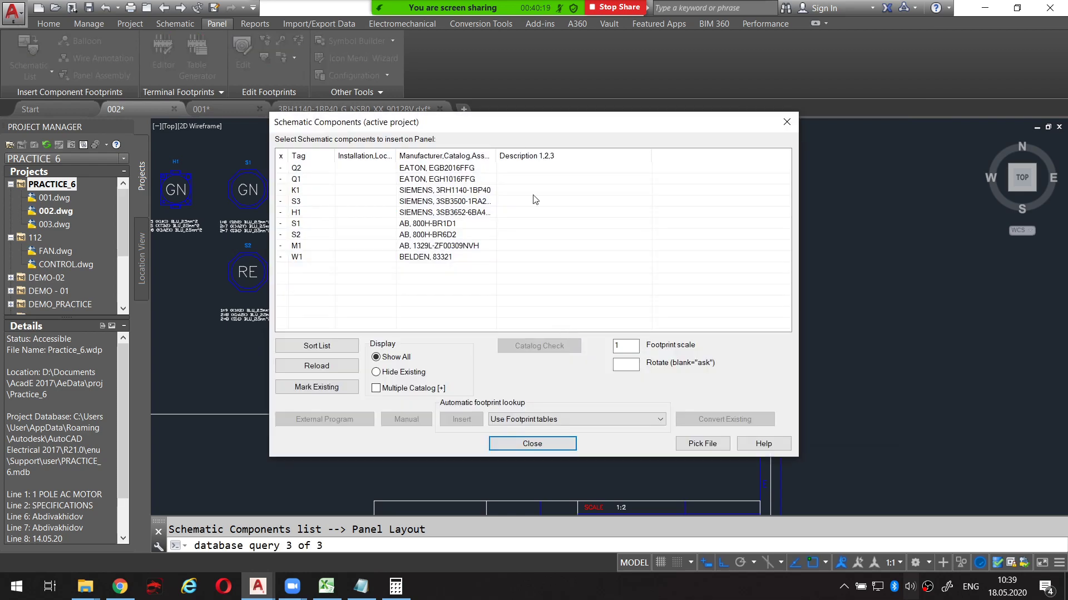
drag(511, 128, 761, 131)
click(545, 194)
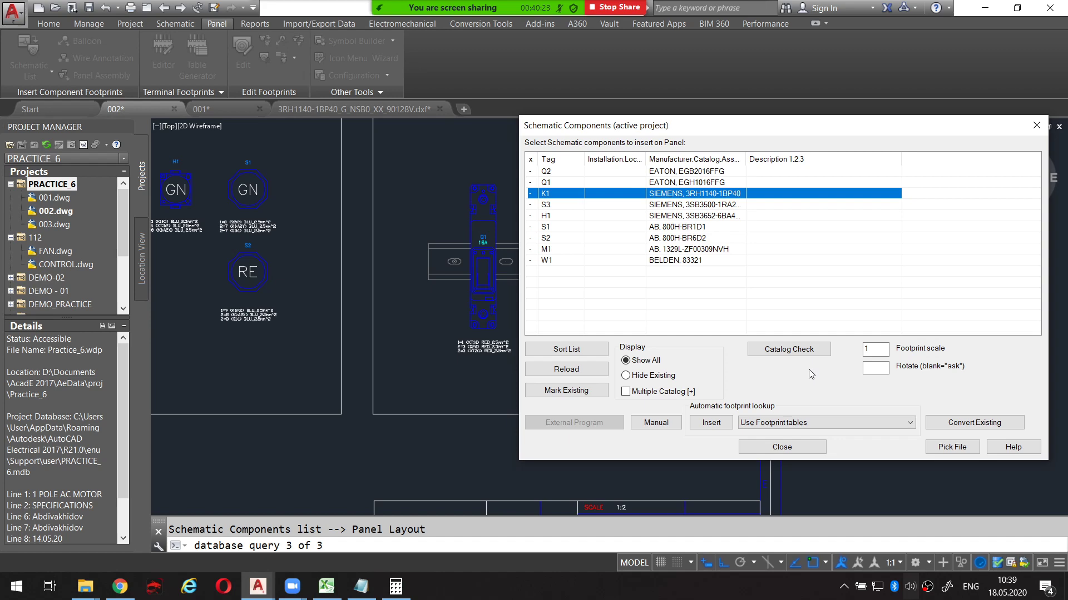
Choose K1's footprint manually and browse for a drawing file.
click(666, 428)
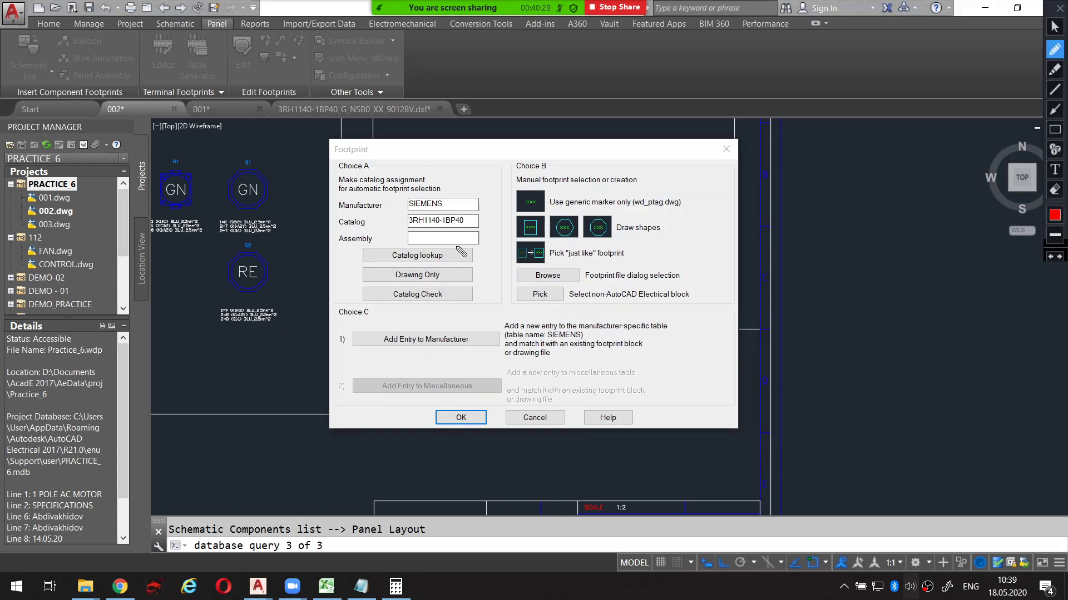
mouse_move(376, 317)
mouse_down()
mouse_move(484, 278)
mouse_move(356, 236)
mouse_up()
click(563, 278)
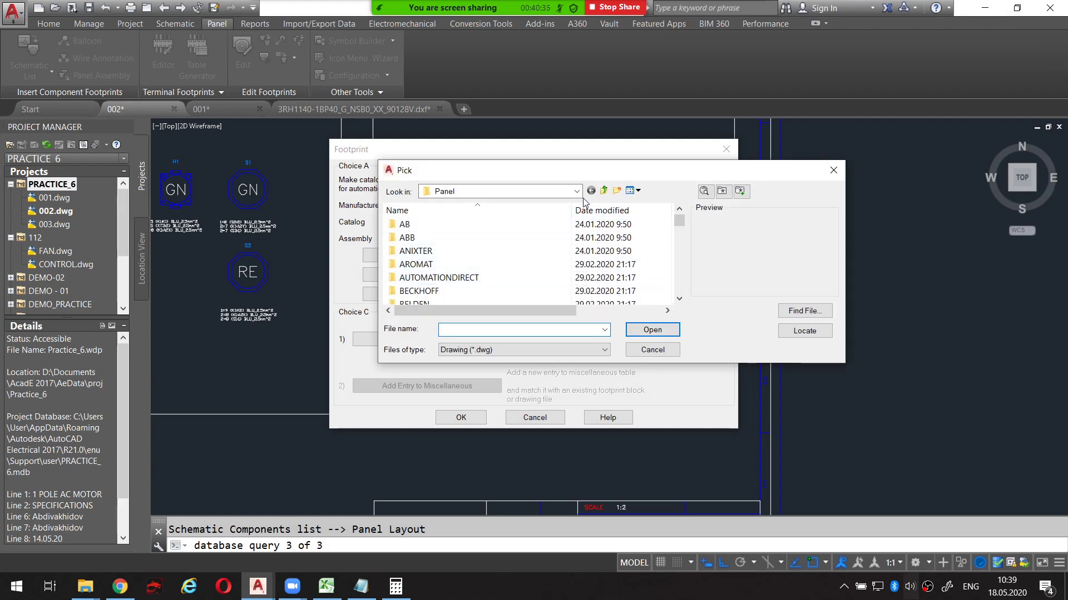
Navigate to Documents\Acade 2017\AeData\Proj\Practice_6 and select SIEMENS 3RH1140-1BP40.dwg.
click(576, 192)
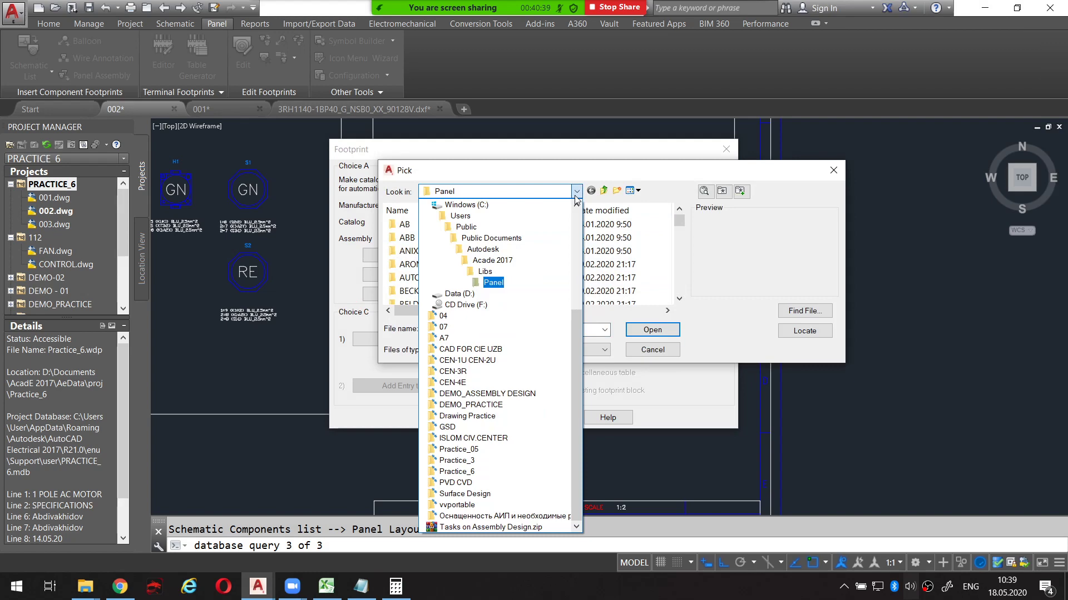
click(551, 263)
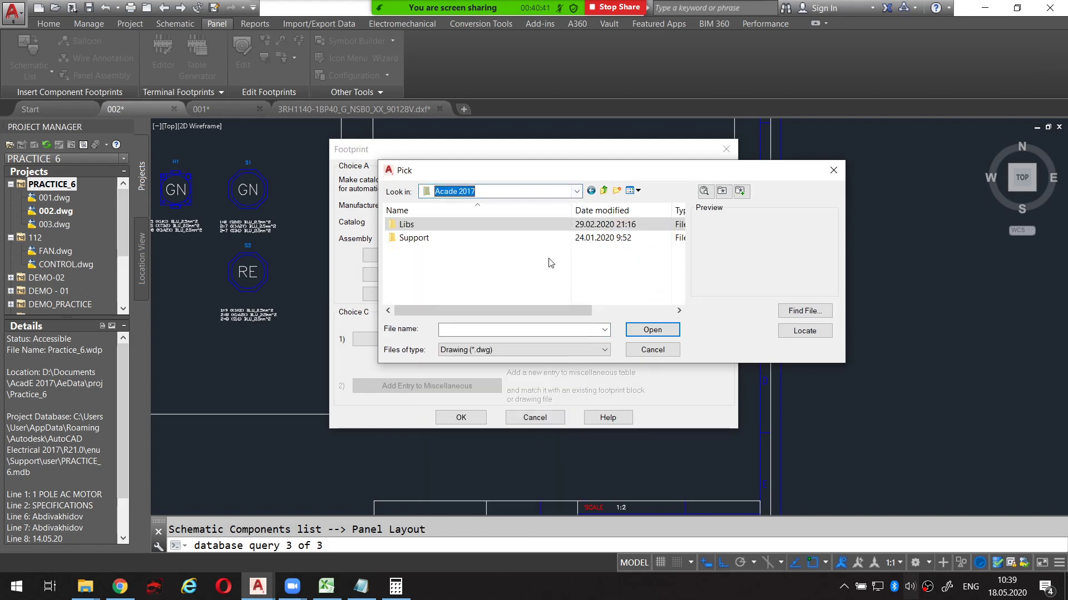
click(577, 191)
scroll(562, 223, up, 1)
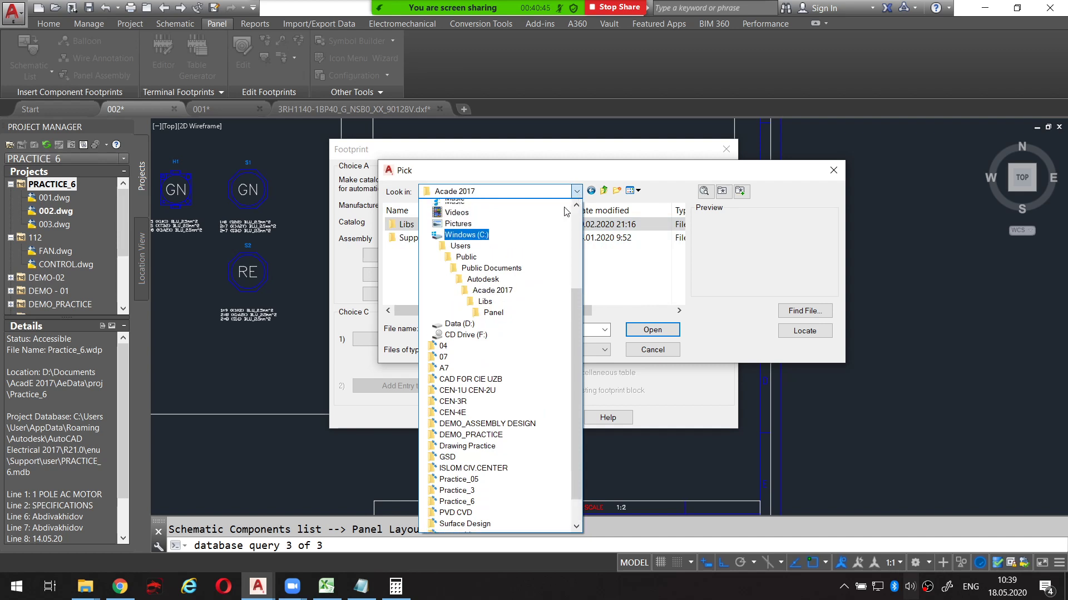
scroll(561, 228, up, 1)
scroll(547, 251, up, 1)
click(533, 265)
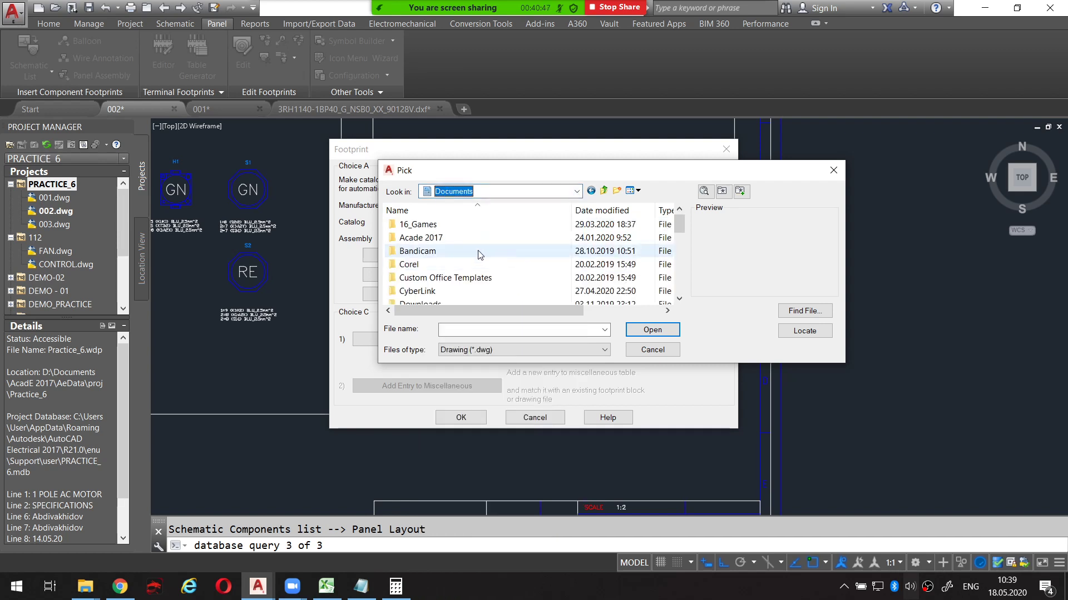
double_click(466, 239)
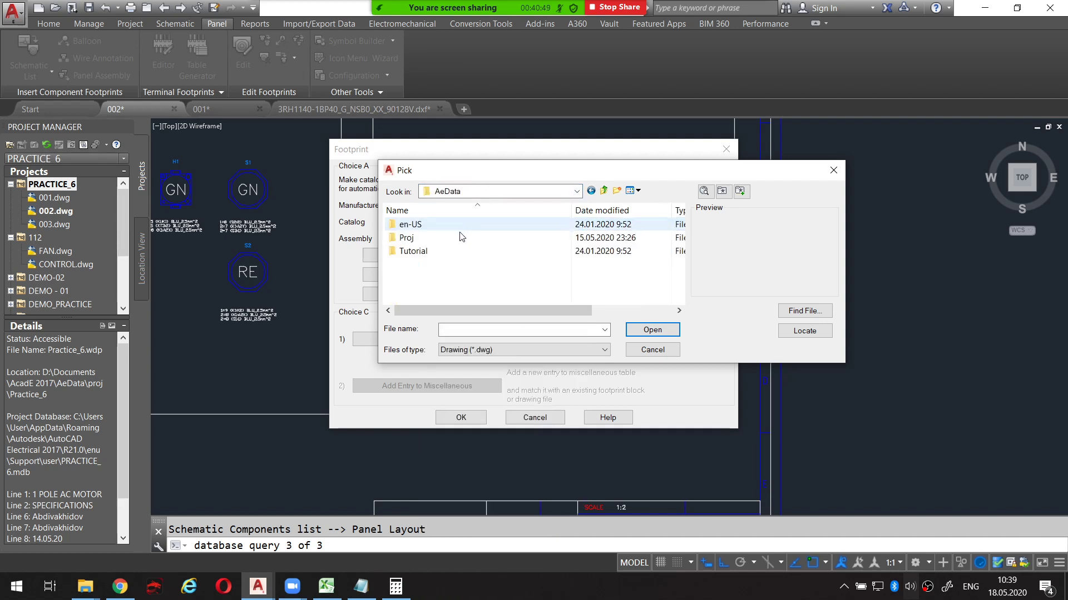
double_click(460, 238)
scroll(464, 261, down, 3)
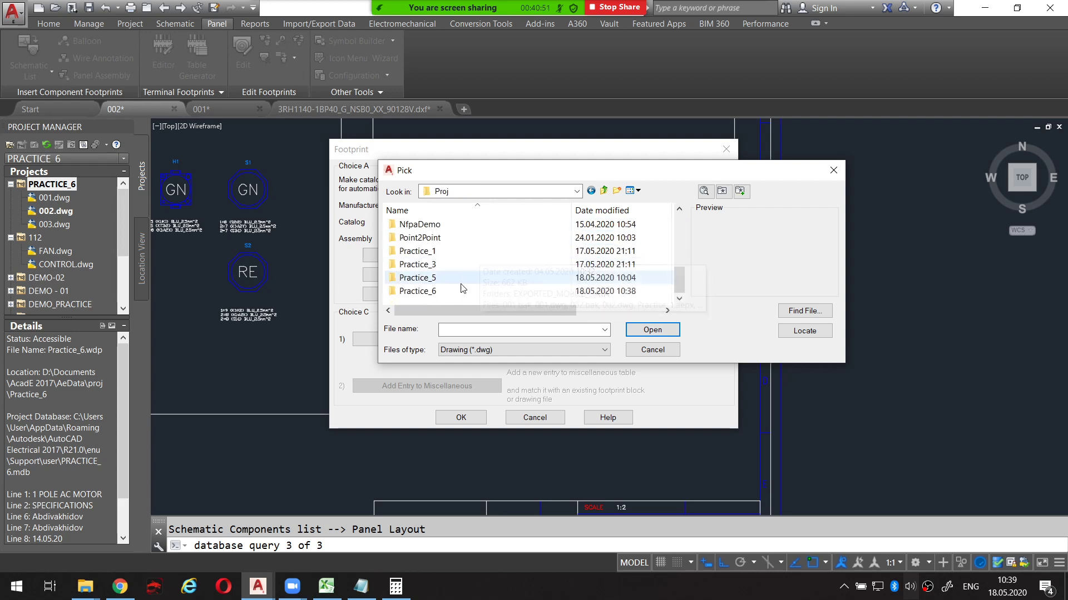
double_click(461, 289)
click(479, 281)
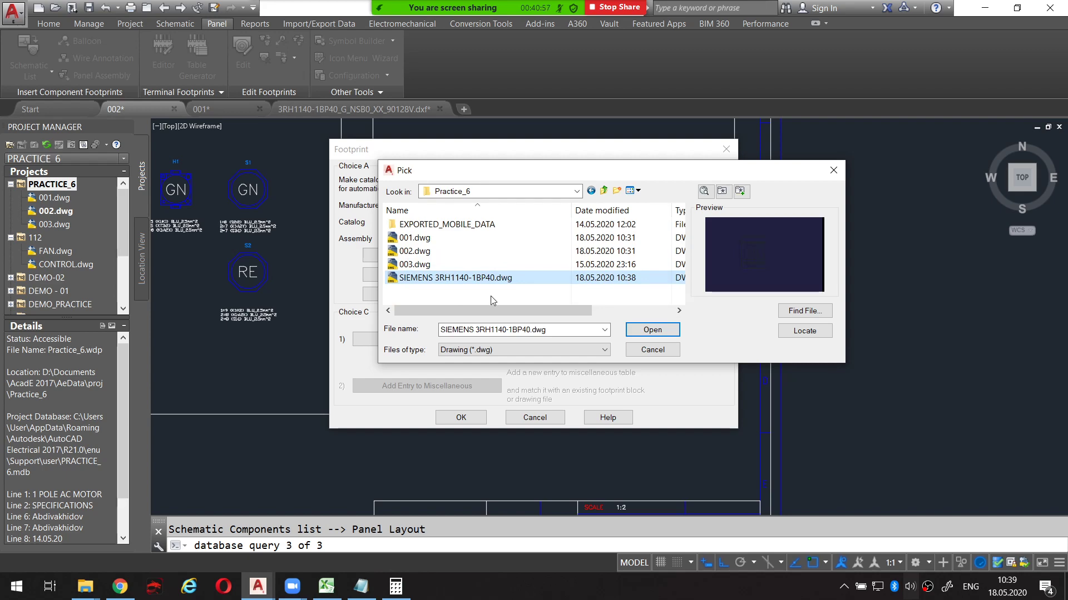
Load the SIEMENS 3RH1140-1BP40 footprint, drag it over the DIN rail, then cancel the insert with Esc.
click(652, 330)
scroll(550, 217, up, 1)
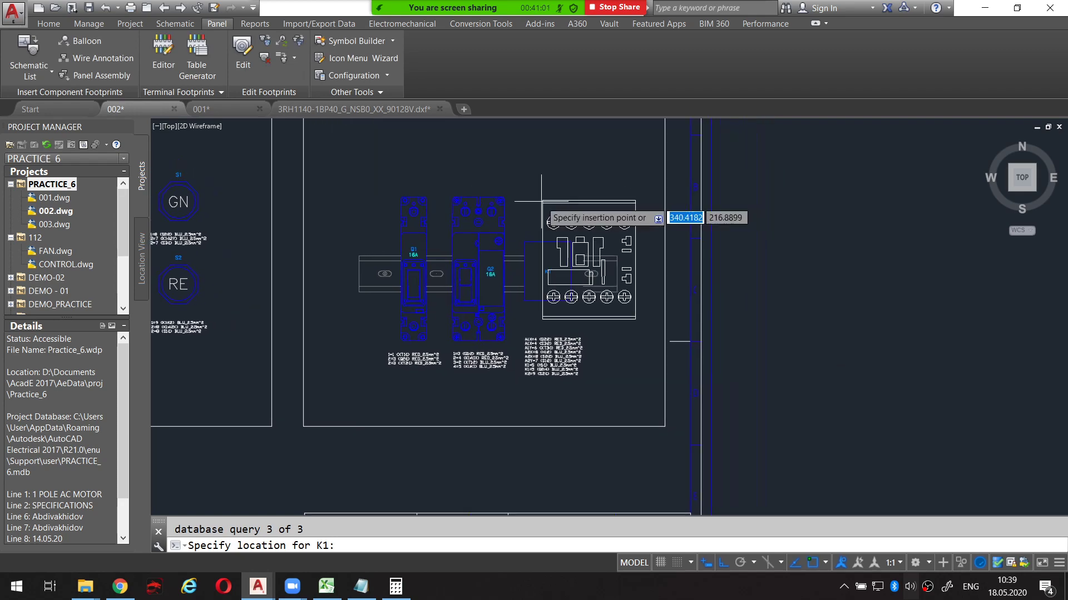
scroll(504, 225, up, 1)
scroll(527, 206, up, 1)
scroll(456, 200, down, 2)
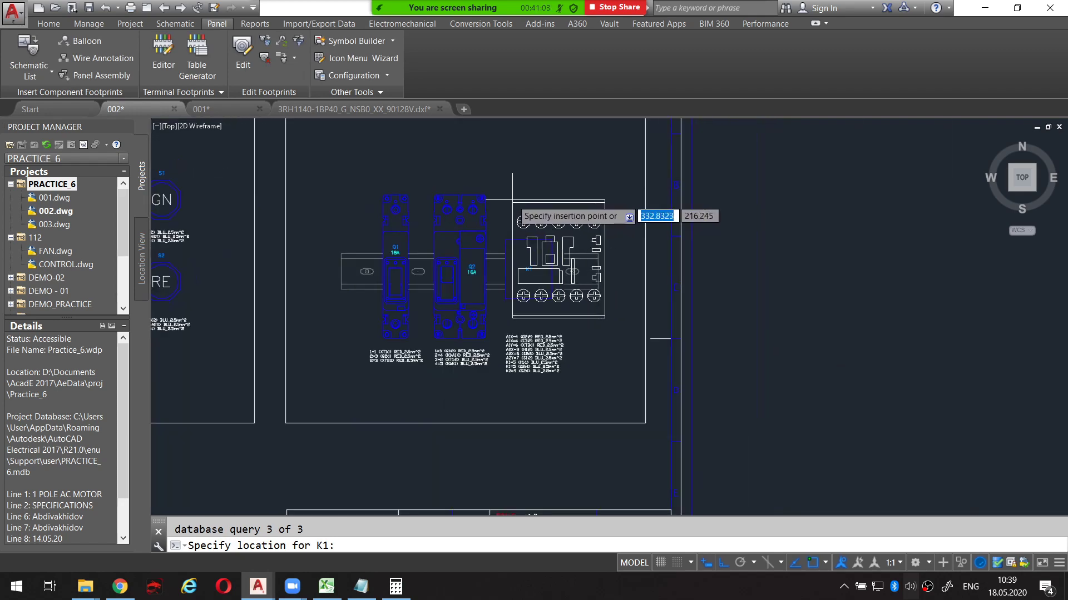
scroll(534, 251, down, 1)
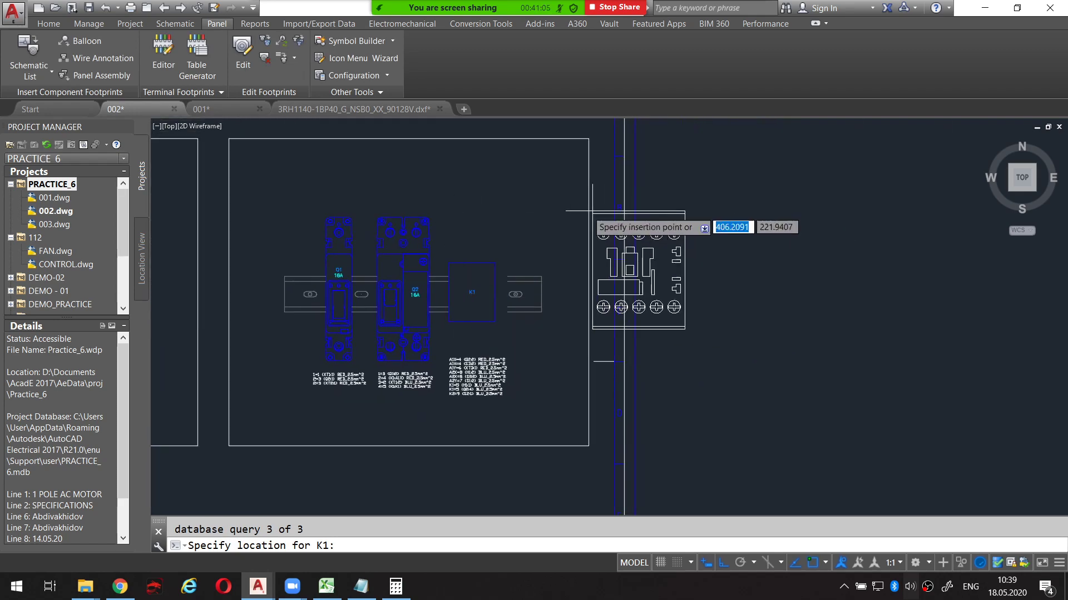
middle_drag(702, 227, 630, 231)
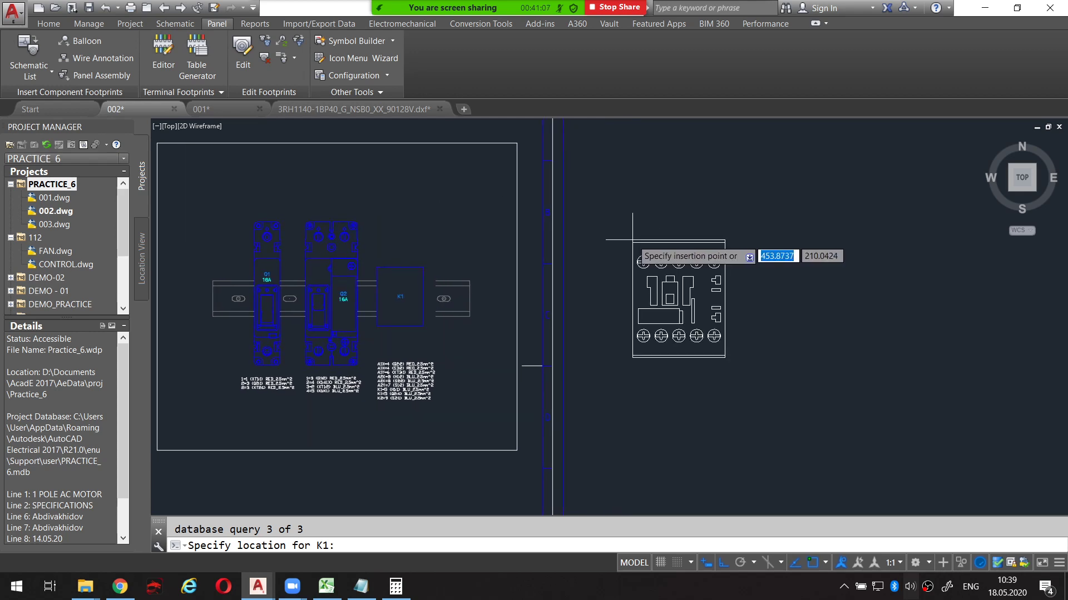
click(633, 240)
key(Escape)
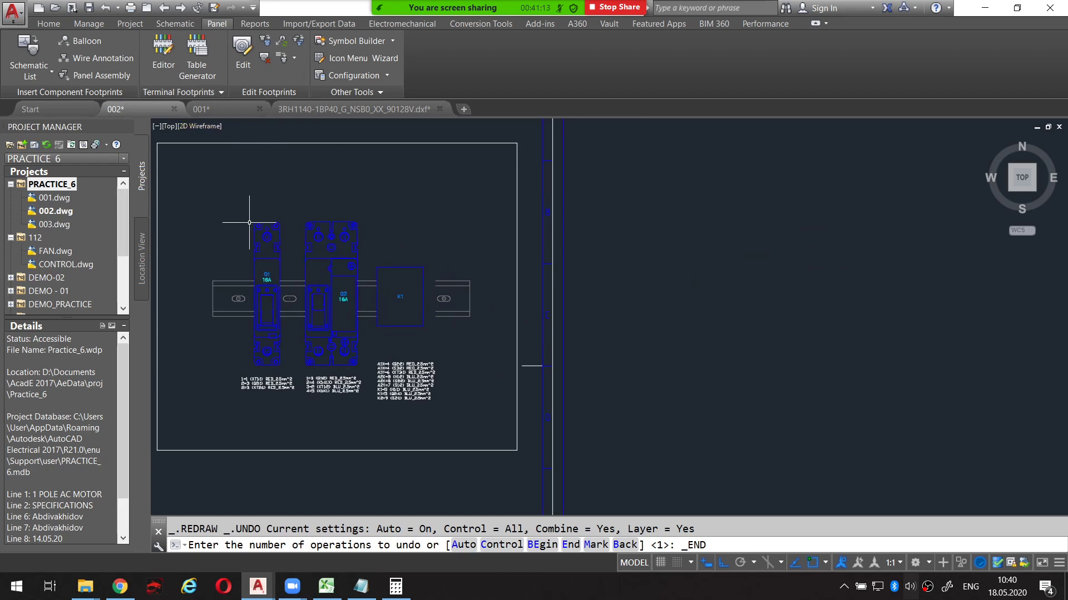
middle_drag(240, 224, 308, 191)
Reopen the Schematic List, select K1 and choose a manual footprint from a drawing file.
click(28, 49)
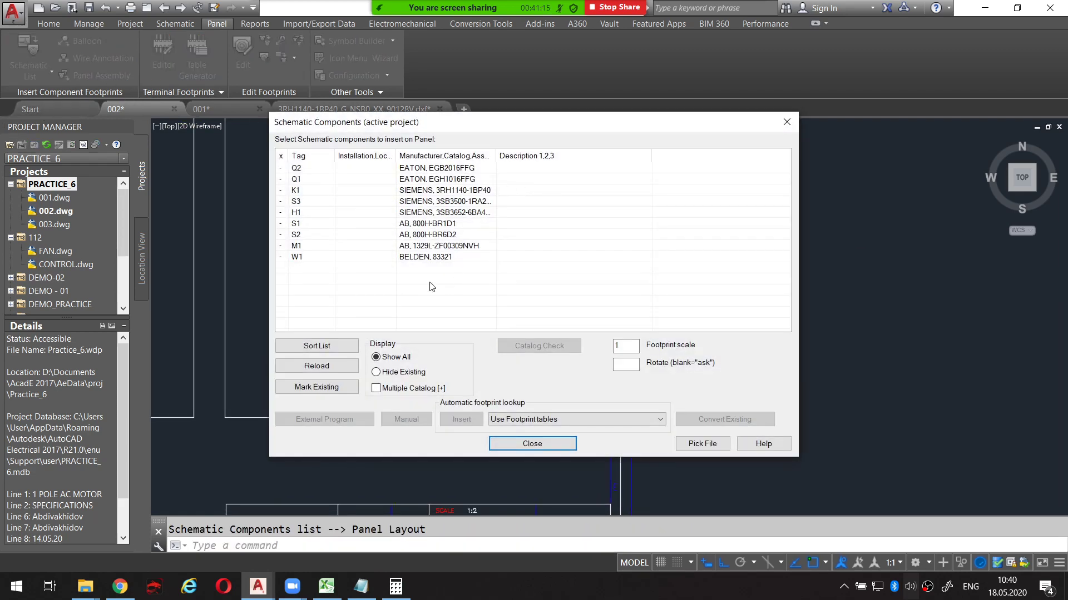
click(307, 190)
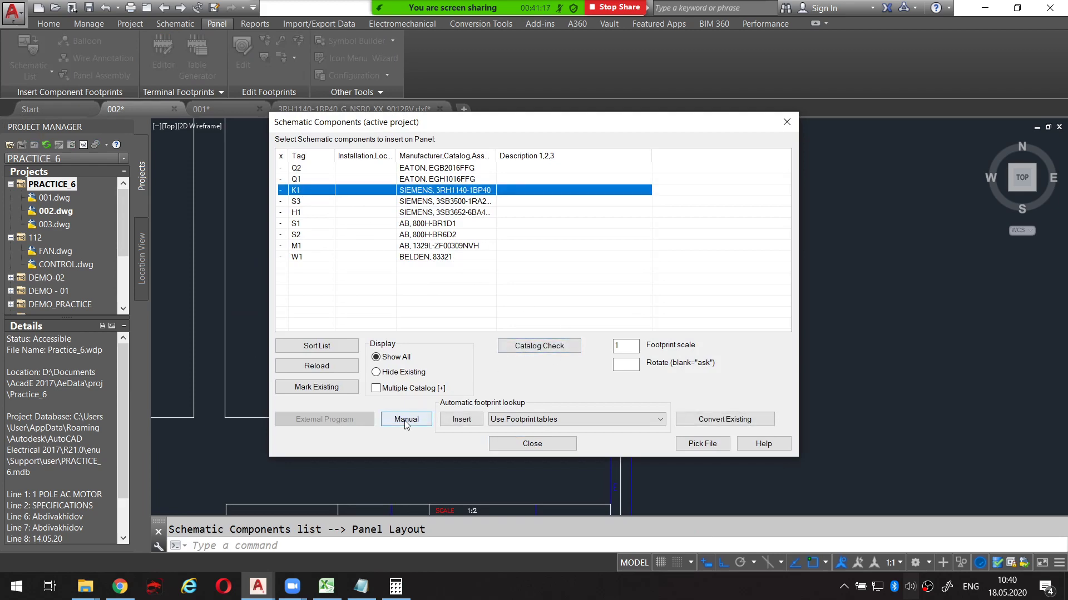
click(407, 423)
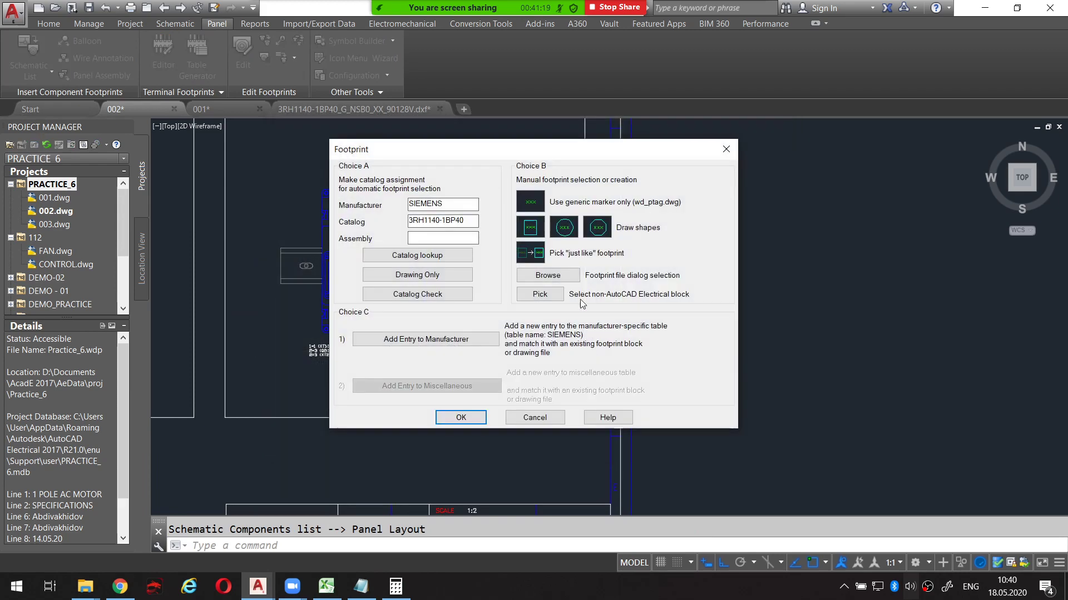
click(563, 277)
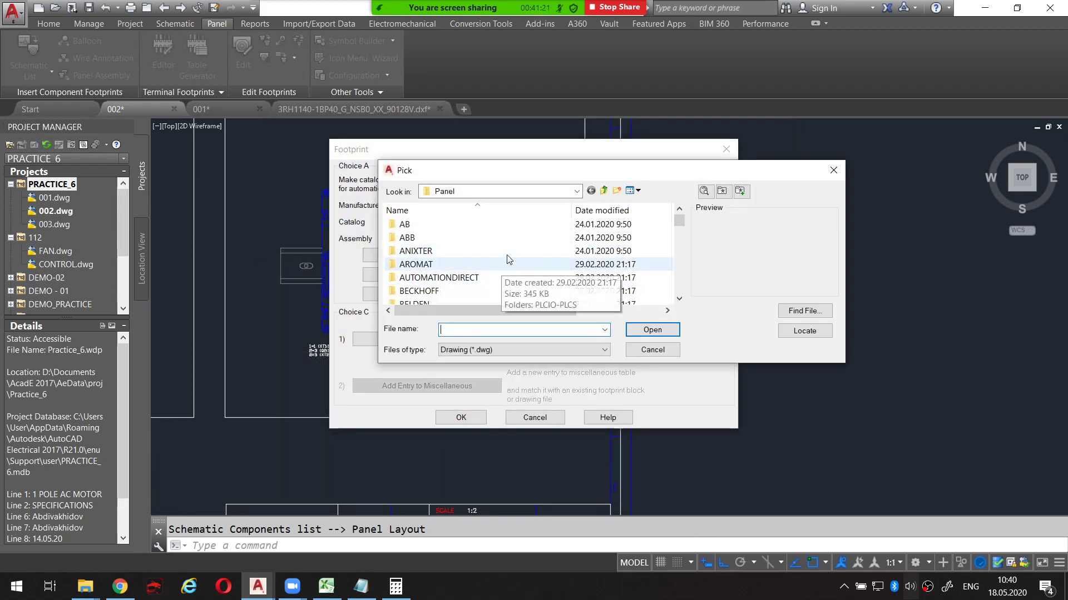
Browse to Documents\Acade 2017\AeData\Proj\Practice_6 and load SIEMENS 3RH1140-1BP40.dwg as the footprint.
click(605, 193)
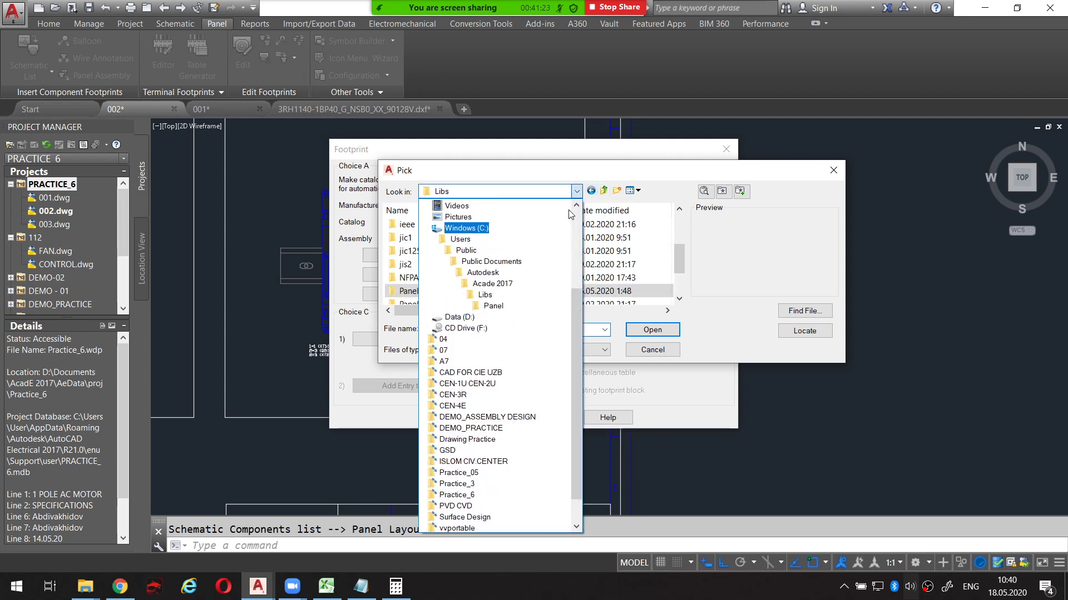
scroll(528, 249, up, 2)
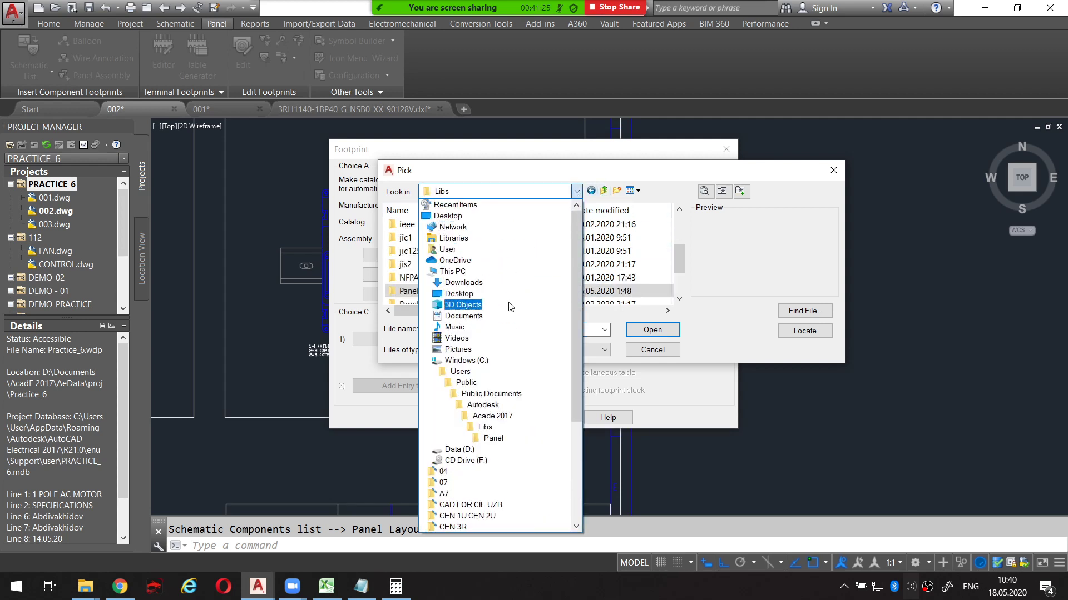
click(505, 318)
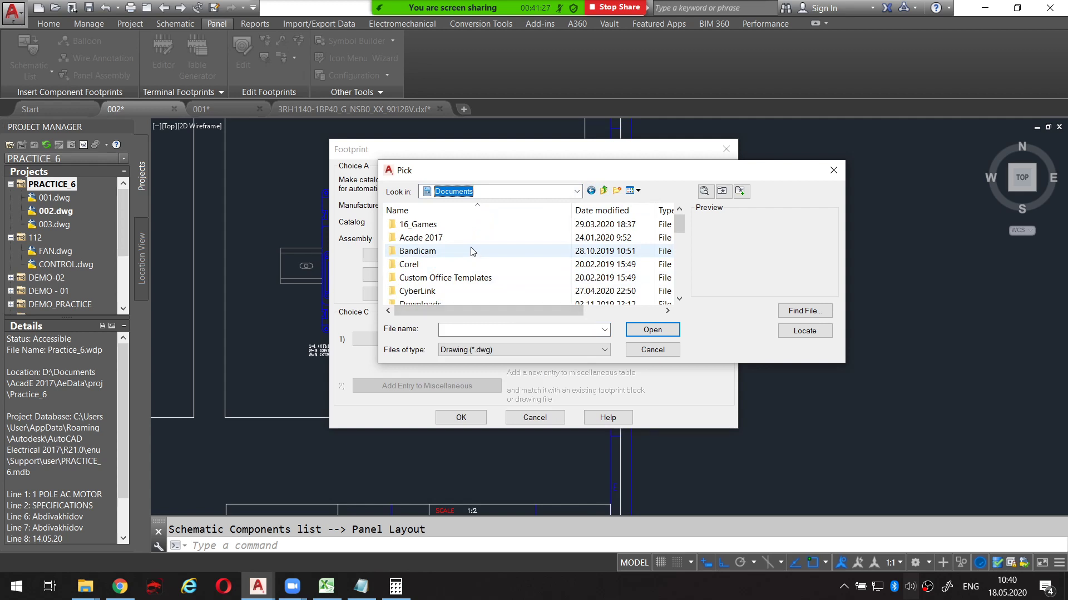
scroll(471, 252, down, 2)
scroll(472, 252, down, 1)
scroll(472, 254, up, 3)
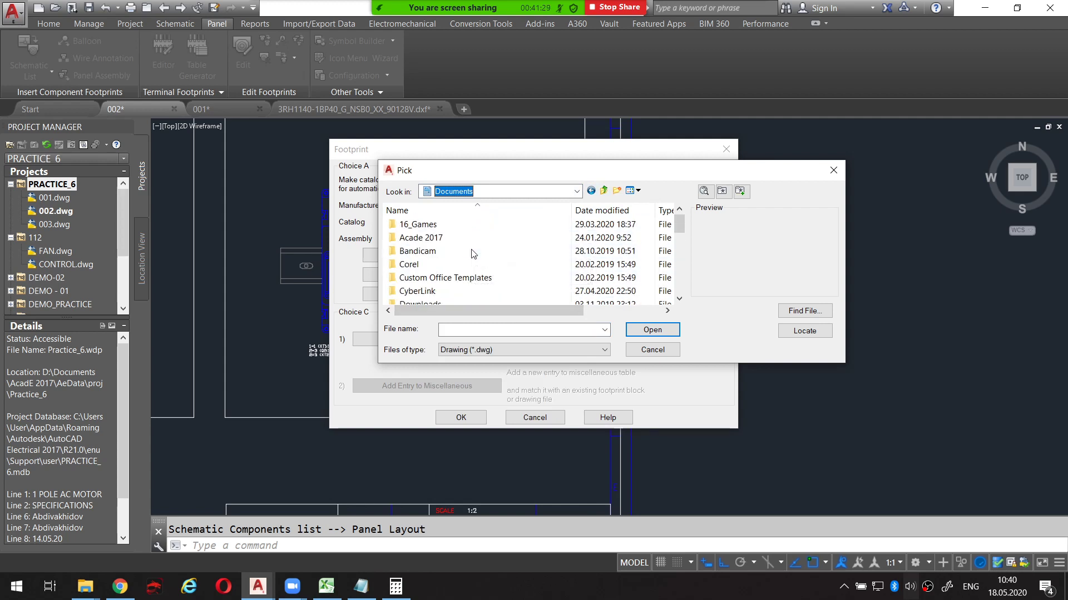
double_click(460, 238)
double_click(462, 228)
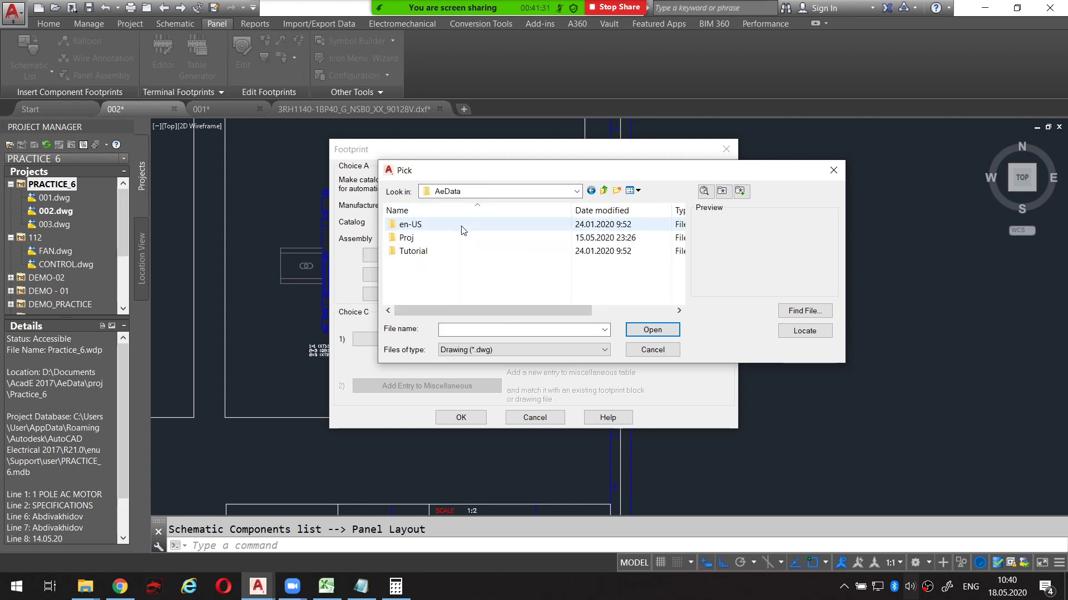
double_click(461, 238)
scroll(456, 250, down, 2)
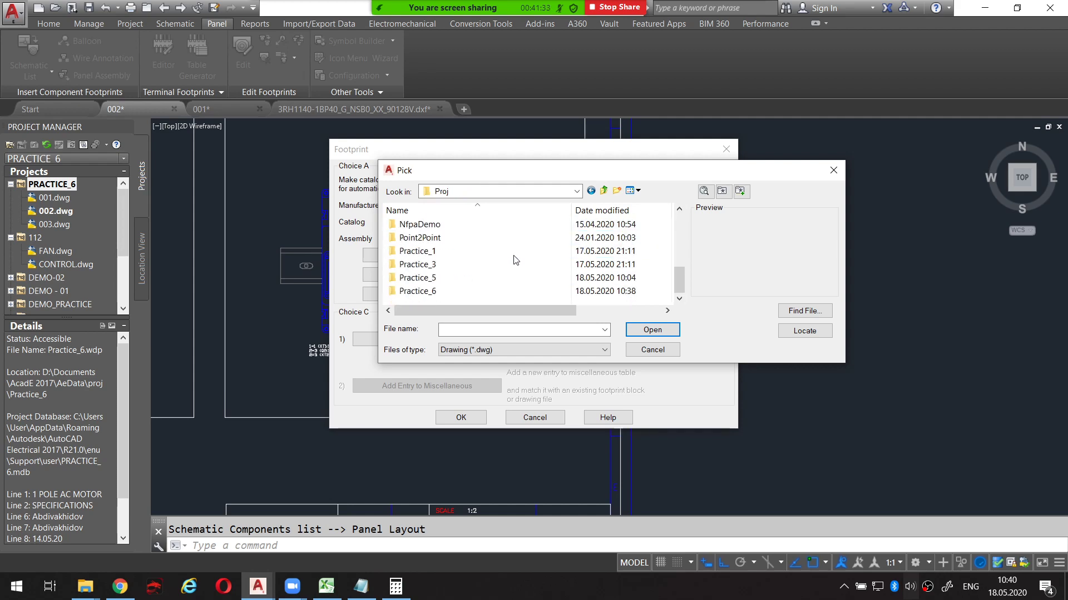
double_click(444, 291)
click(462, 278)
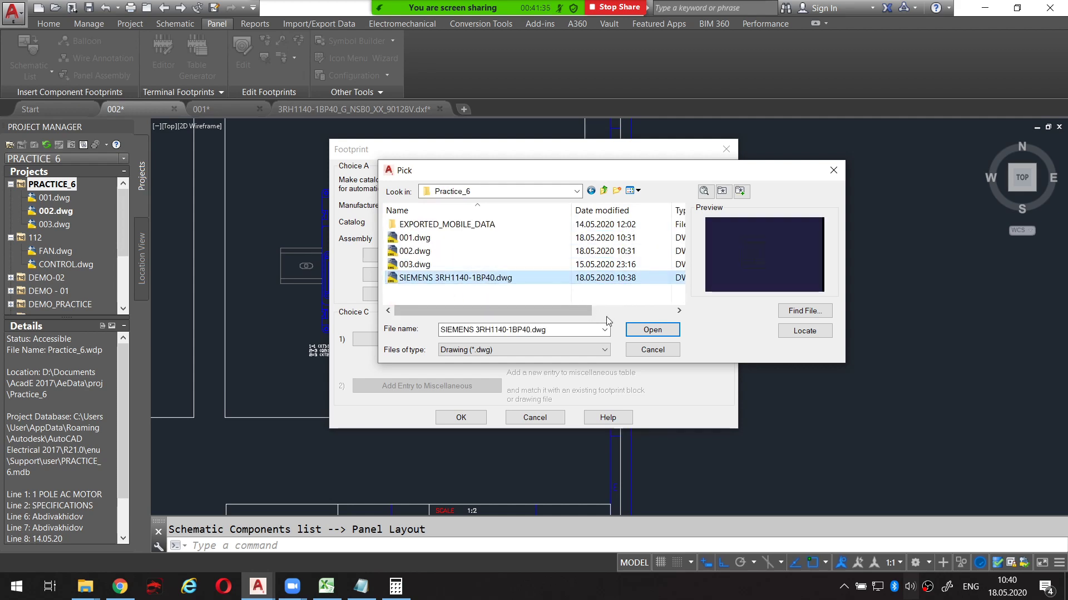
click(639, 332)
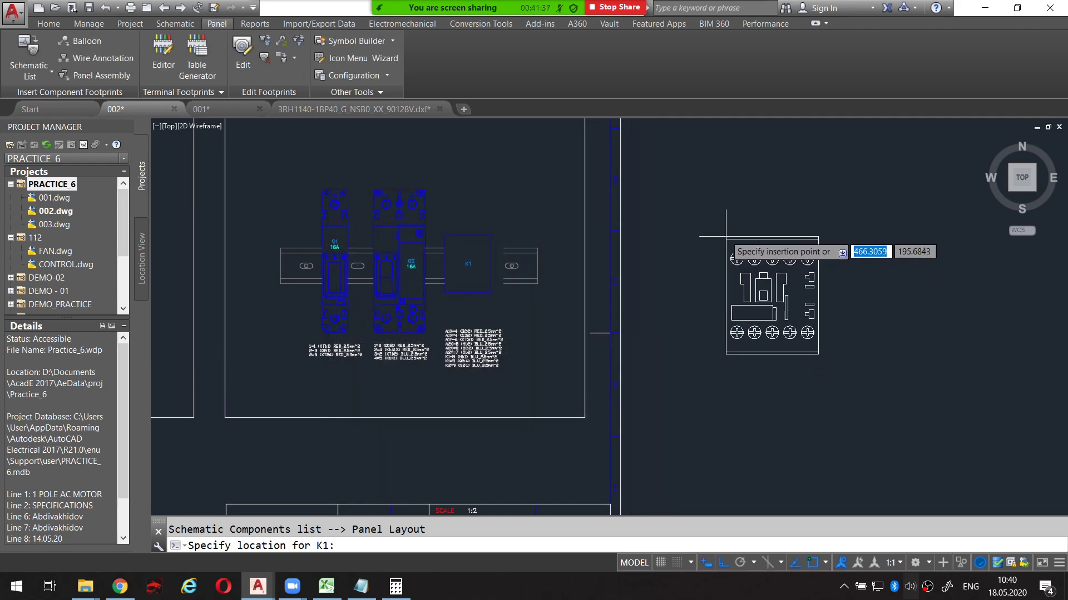
Place K1's outline right of the panel at 0° rotation, confirm its tag and catalog data, close the list.
click(713, 206)
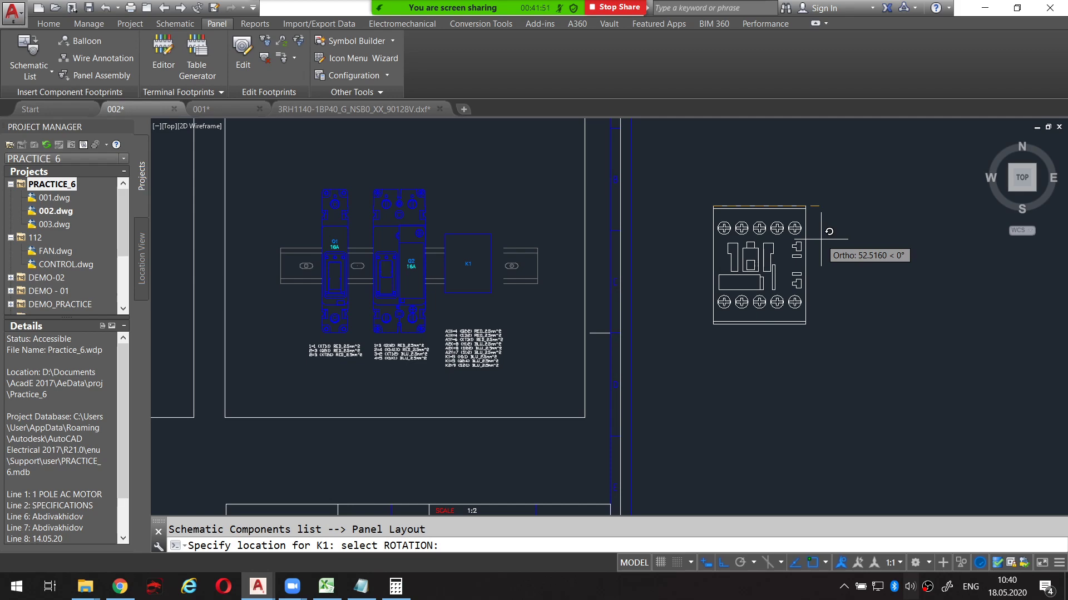
click(821, 239)
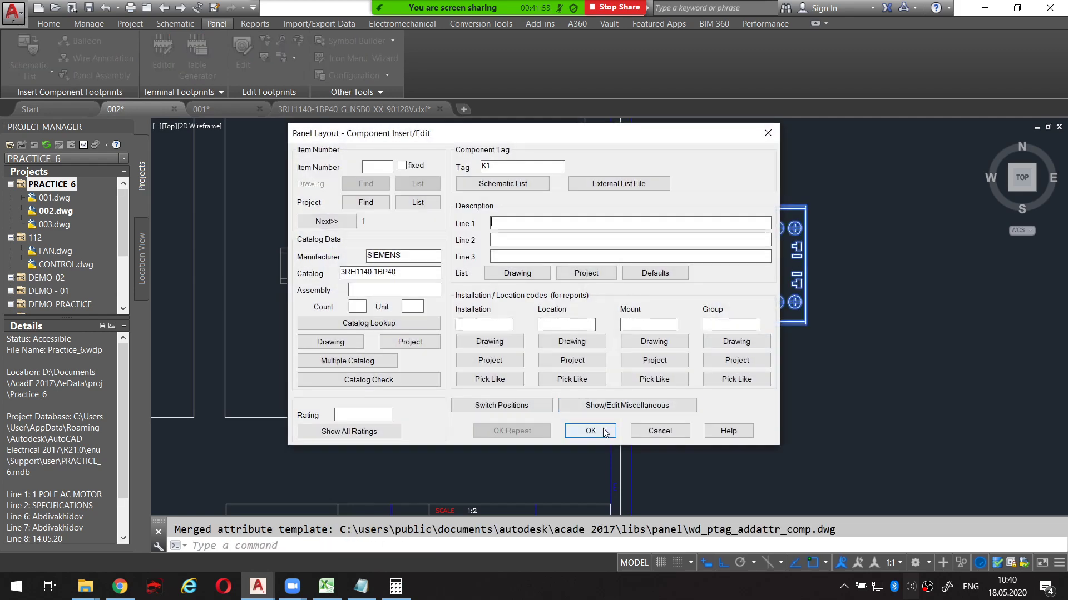
click(605, 433)
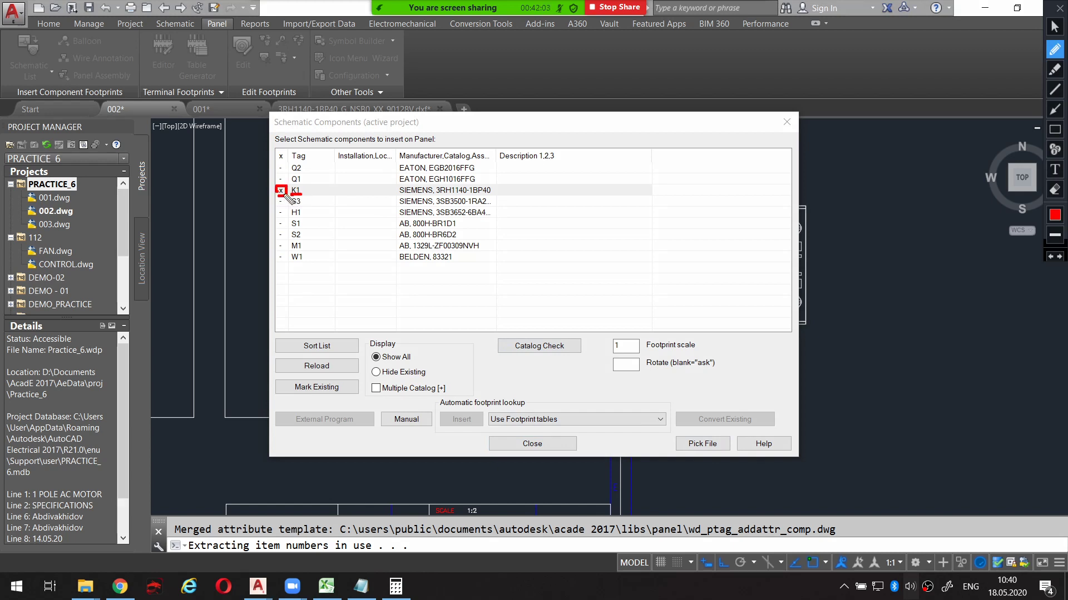
click(556, 444)
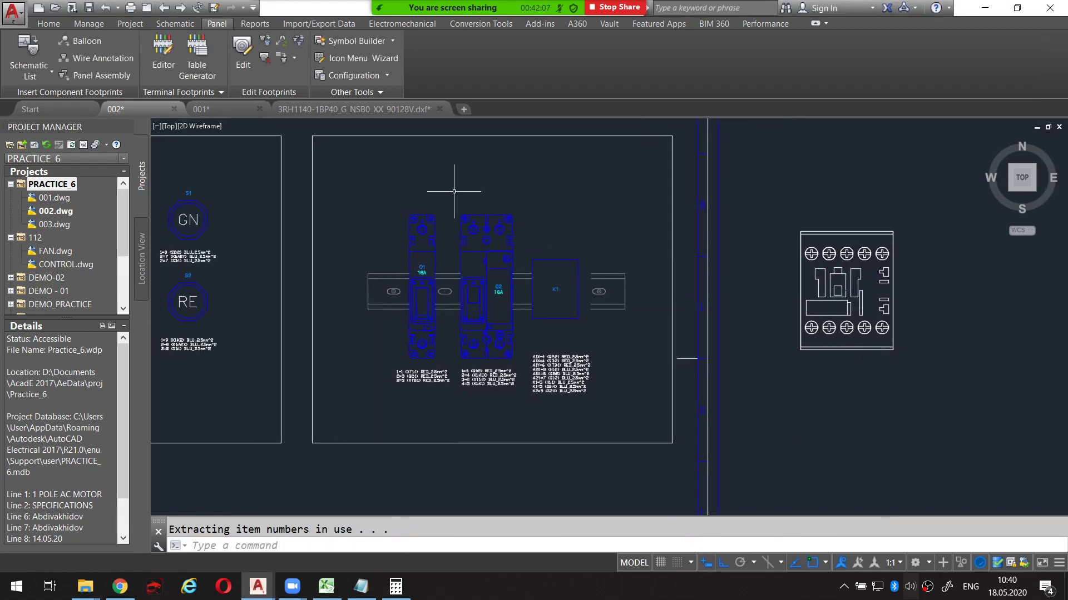
Window-select the contactor outline and frame it in the view.
mouse_move(453, 251)
middle_down()
mouse_move(560, 238)
mouse_move(612, 248)
mouse_move(444, 226)
middle_up()
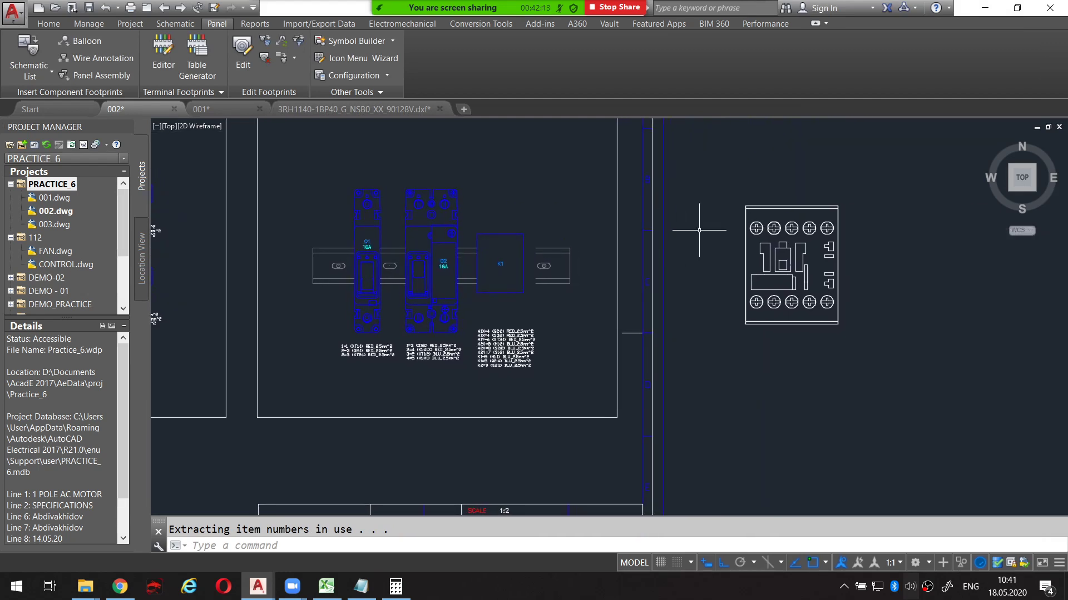
click(717, 185)
click(890, 390)
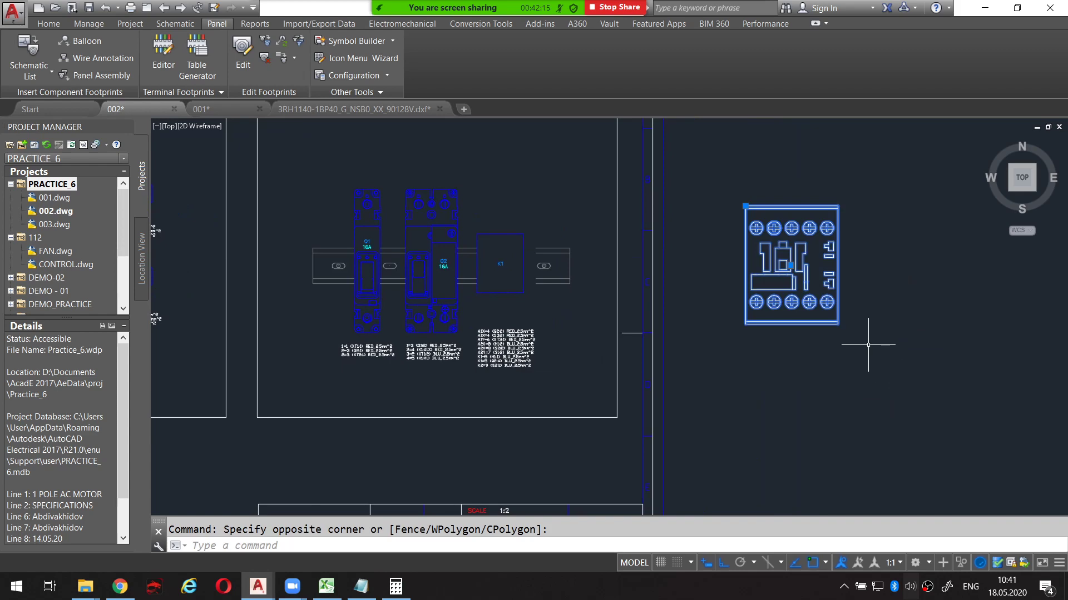
middle_drag(846, 341, 1052, 338)
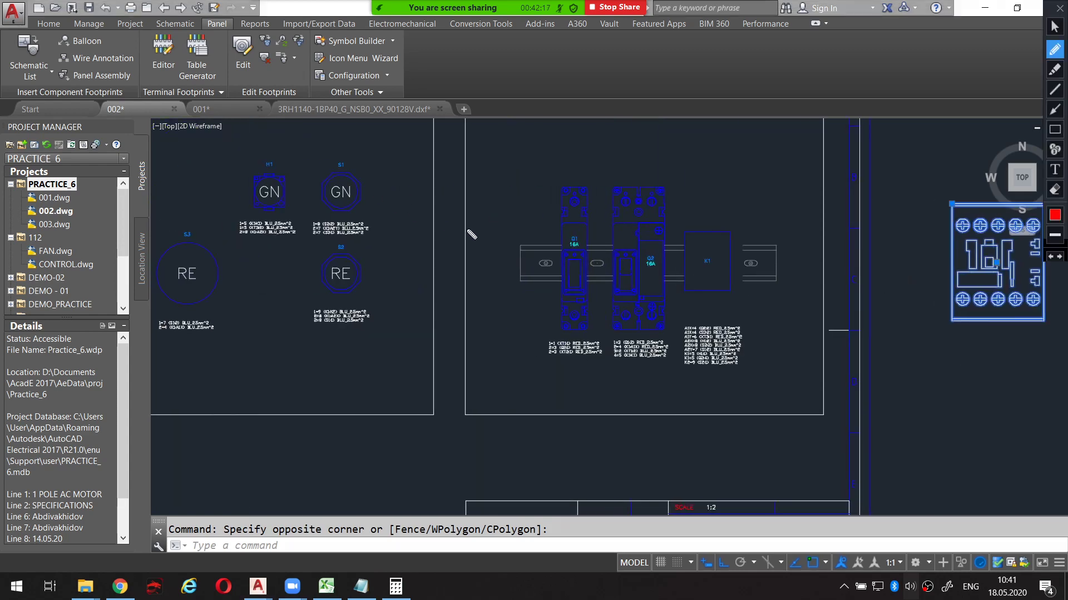
scroll(528, 244, down, 3)
scroll(639, 356, up, 5)
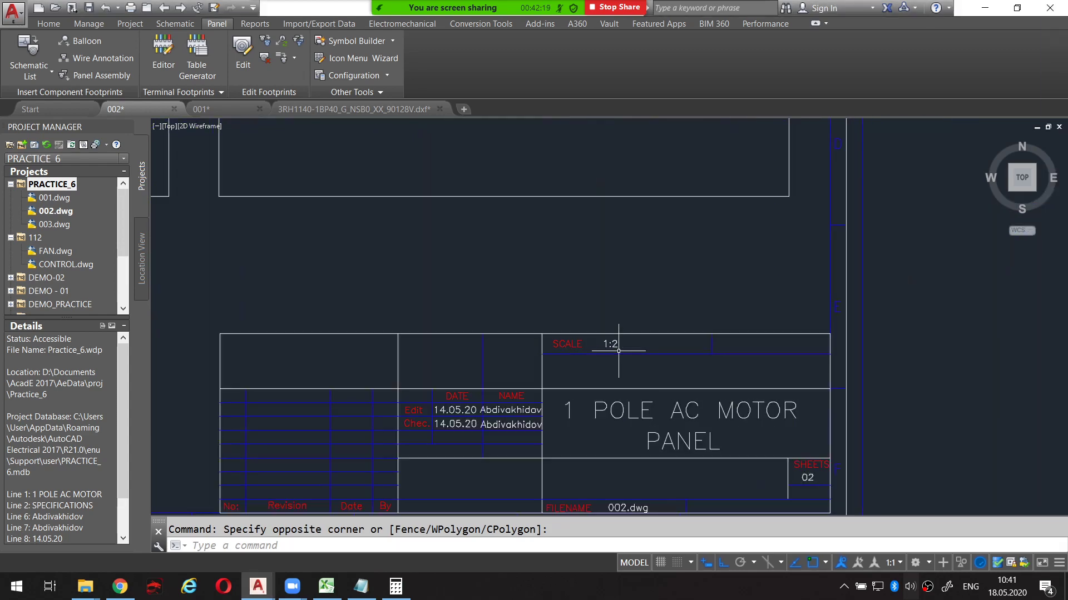
drag(617, 325, 605, 332)
scroll(605, 222, down, 4)
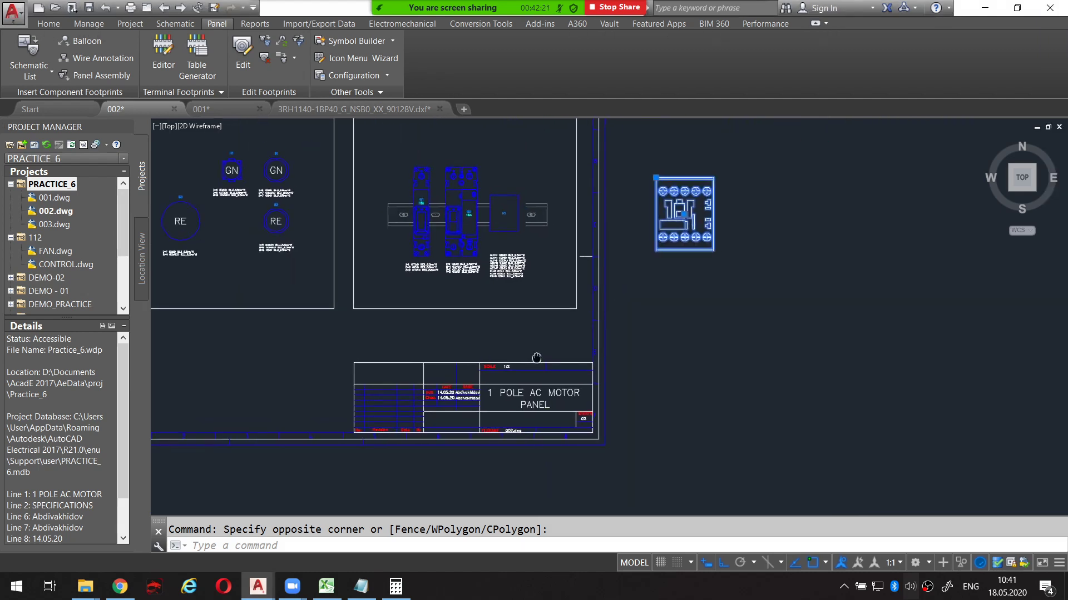
click(605, 222)
middle_drag(689, 329, 643, 336)
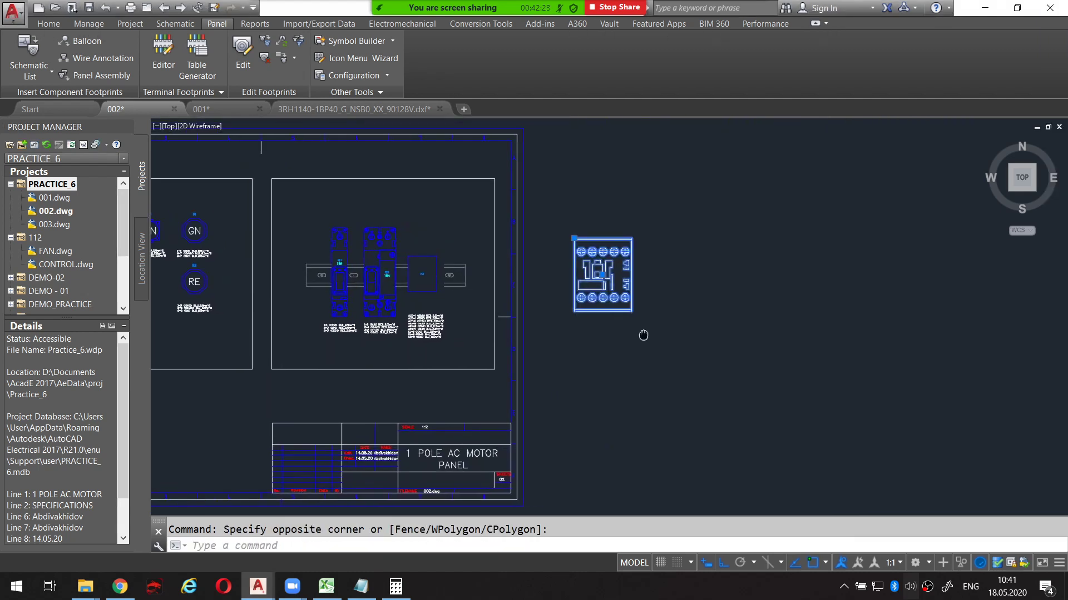
scroll(616, 314, up, 3)
scroll(600, 339, up, 1)
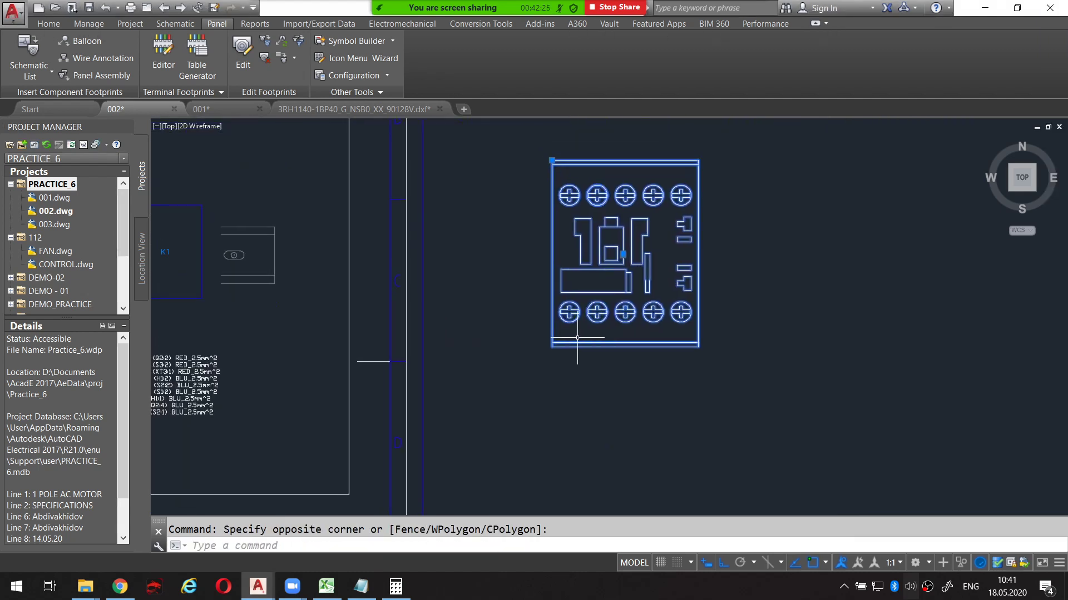
Scale the contactor outline by 0.5 about its lower-left corner, then reselect it.
text(sc)
key(Return)
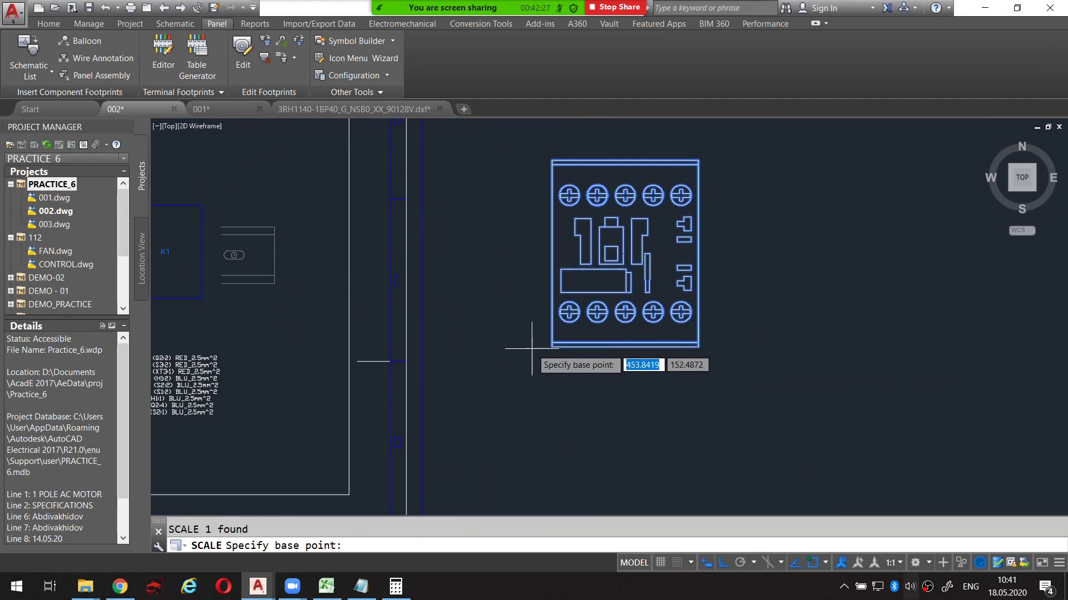
click(531, 349)
text(.5)
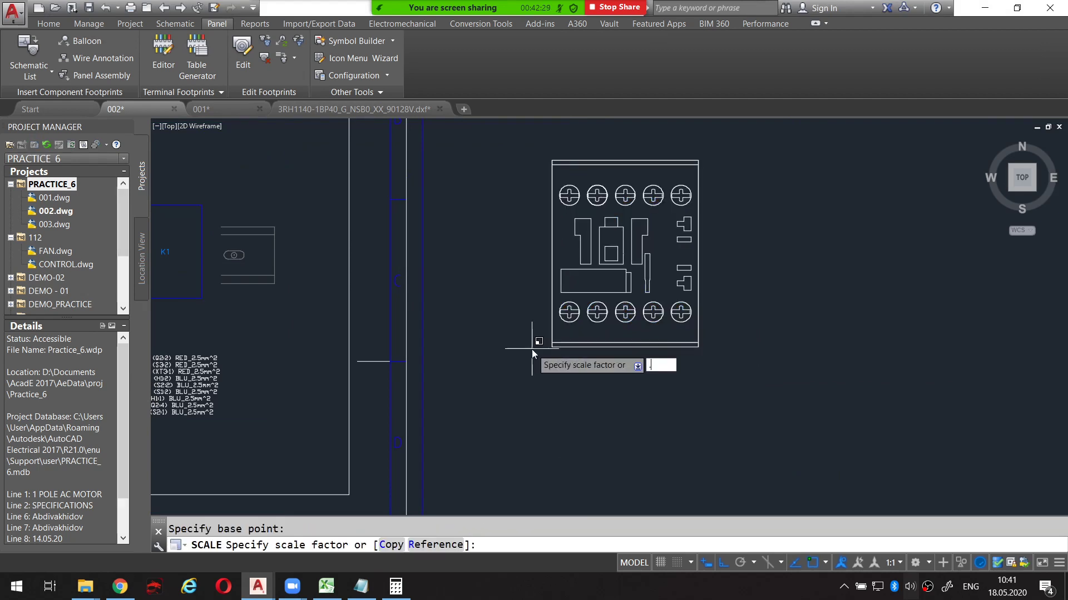
key(Return)
middle_drag(533, 349, 695, 355)
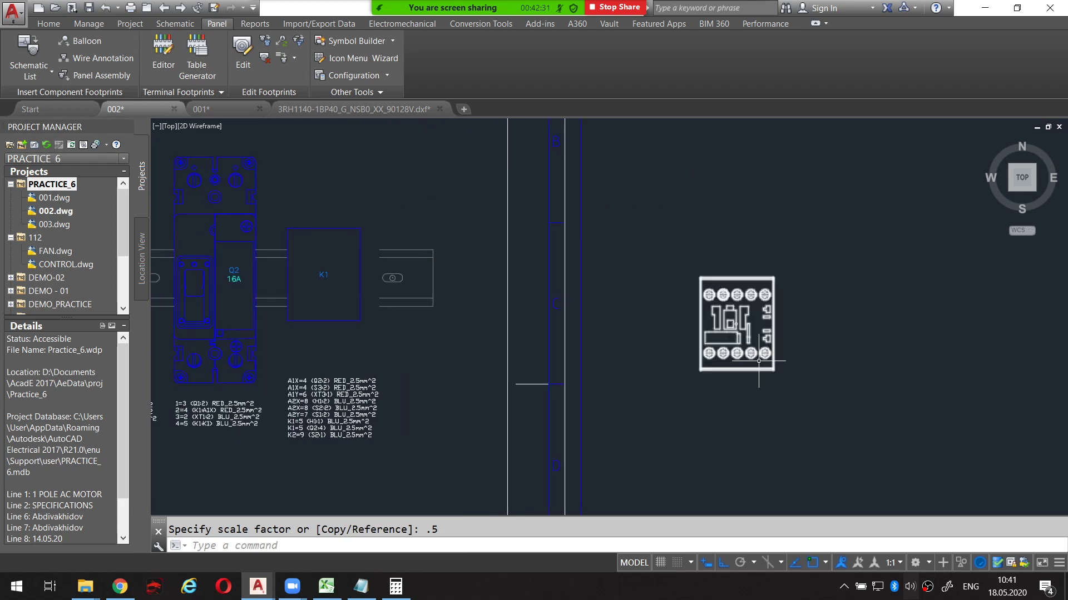
click(734, 309)
click(666, 278)
middle_drag(694, 297, 732, 304)
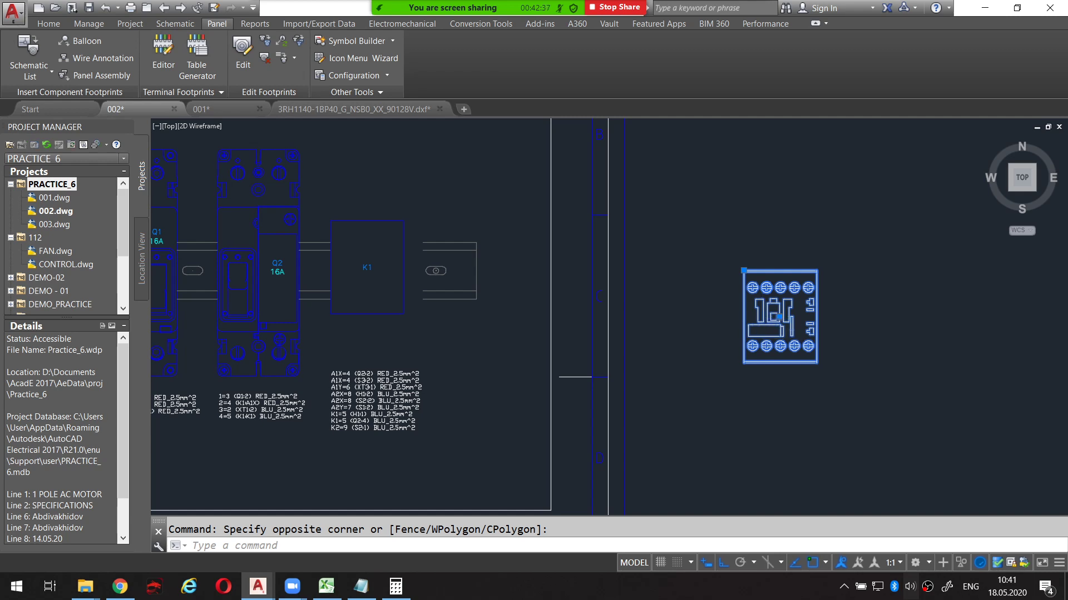
Move the contactor outline from a picked base point toward the K1 spot on the rail.
text(m)
key(Return)
scroll(746, 272, up, 3)
click(731, 269)
scroll(726, 276, down, 3)
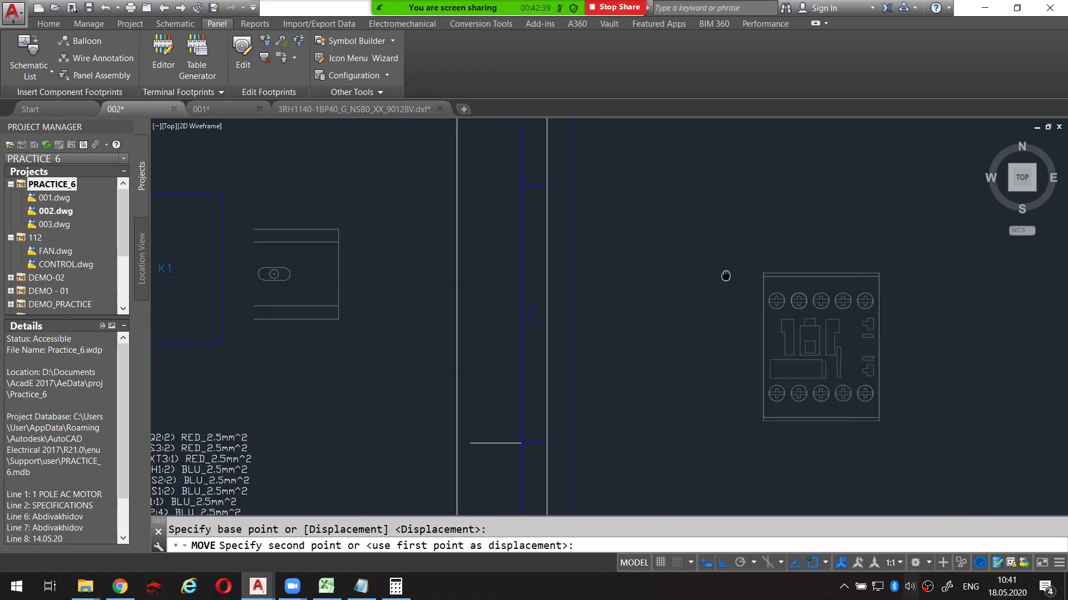
middle_drag(726, 276, 741, 298)
key(F8)
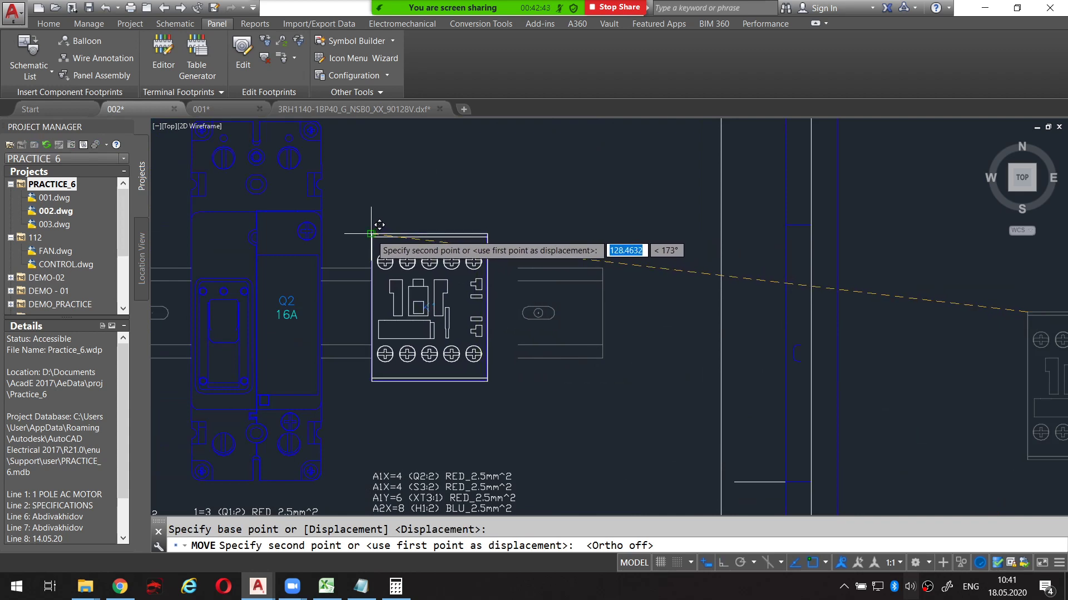
click(371, 234)
scroll(471, 261, up, 4)
middle_drag(493, 206, 498, 220)
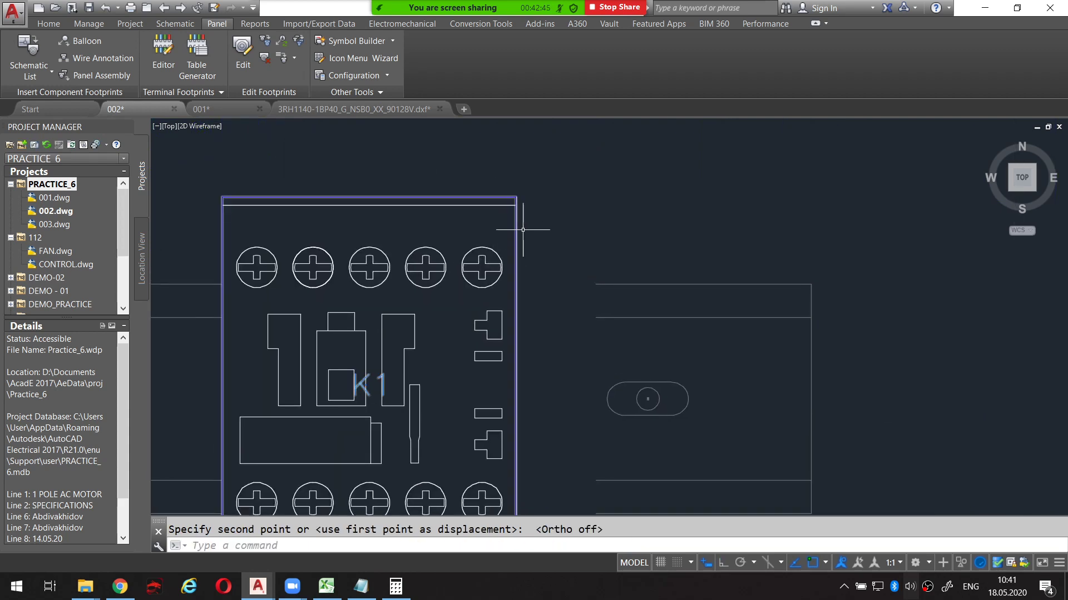
Pick the contactor block from the overlapping footprints using selection cycling.
click(519, 233)
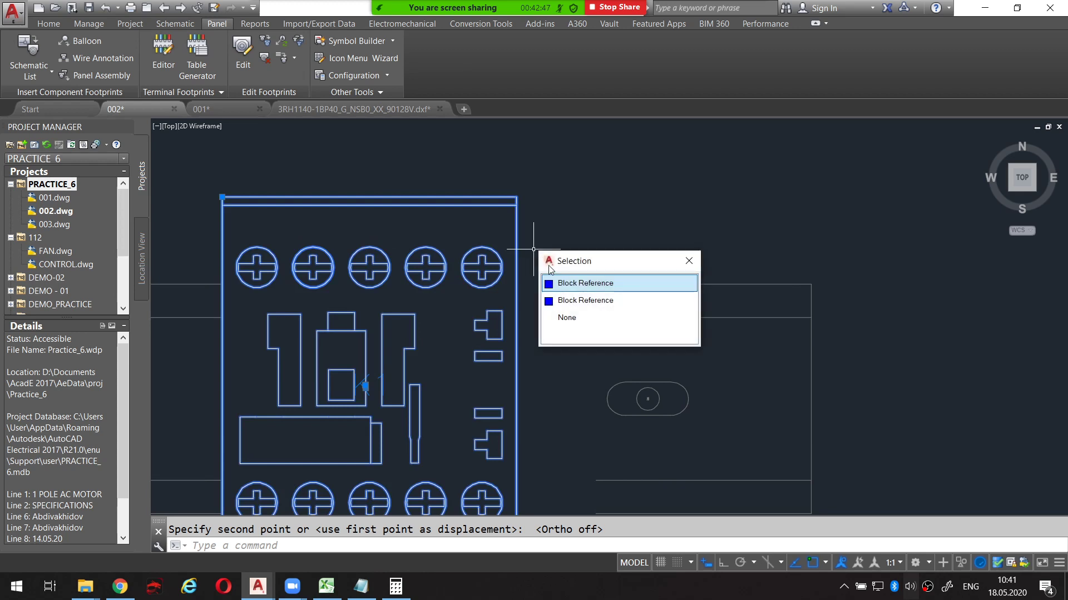
click(562, 301)
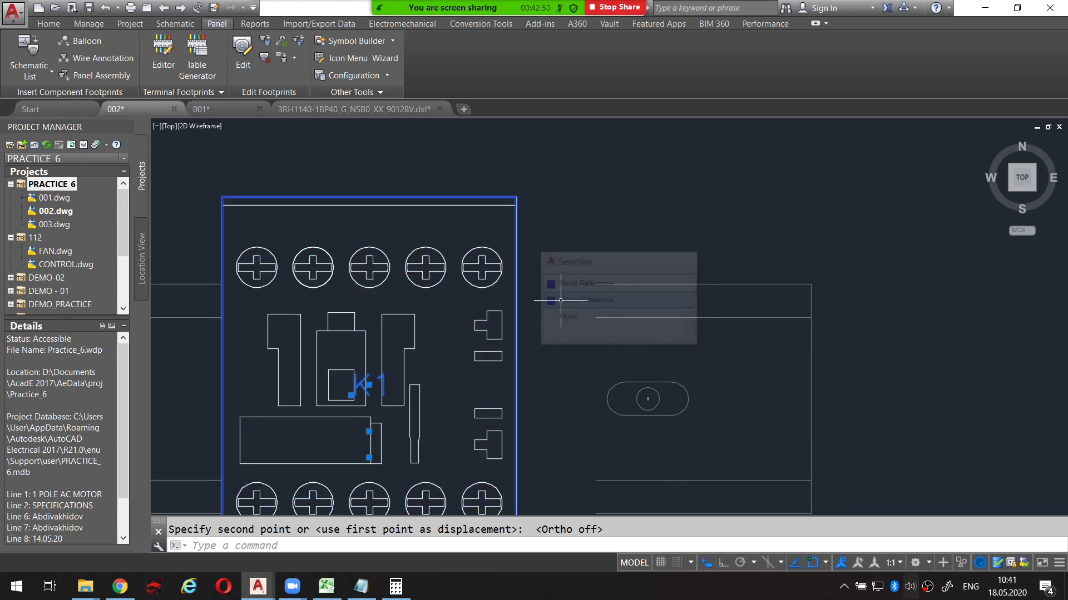
right_click(517, 267)
key(Escape)
middle_drag(507, 254, 565, 237)
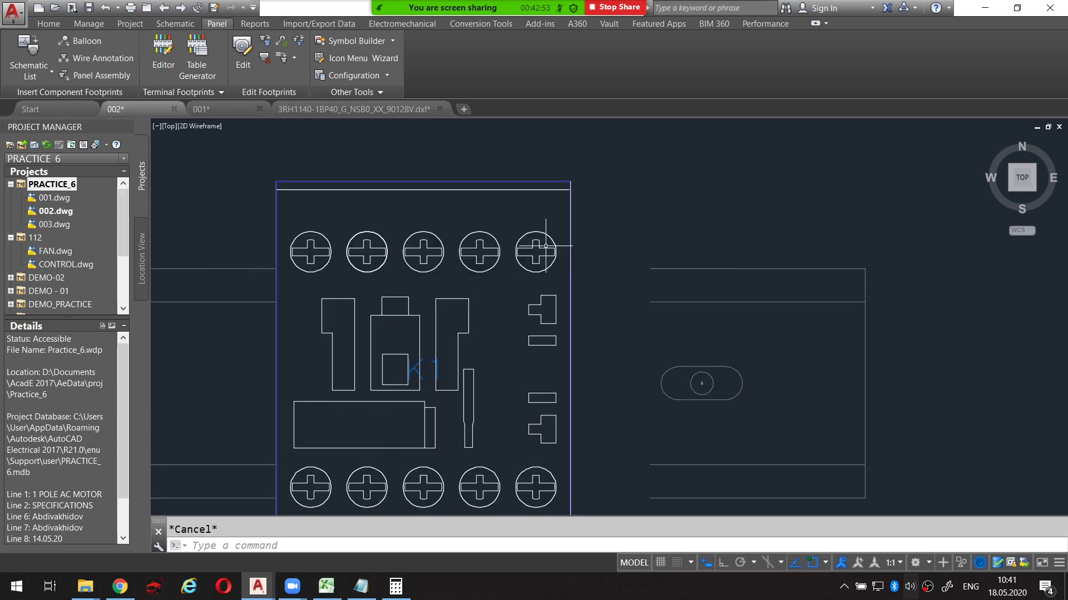
scroll(546, 245, down, 4)
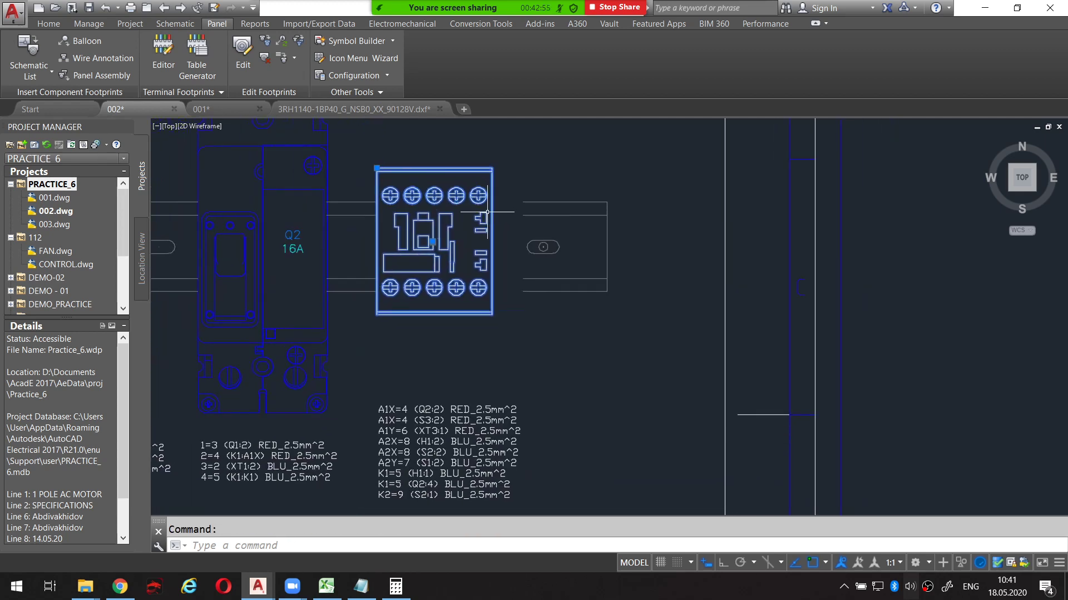
Move the contactor horizontally off to the right with Ortho on.
text(m)
key(Return)
click(532, 165)
middle_drag(637, 169, 560, 210)
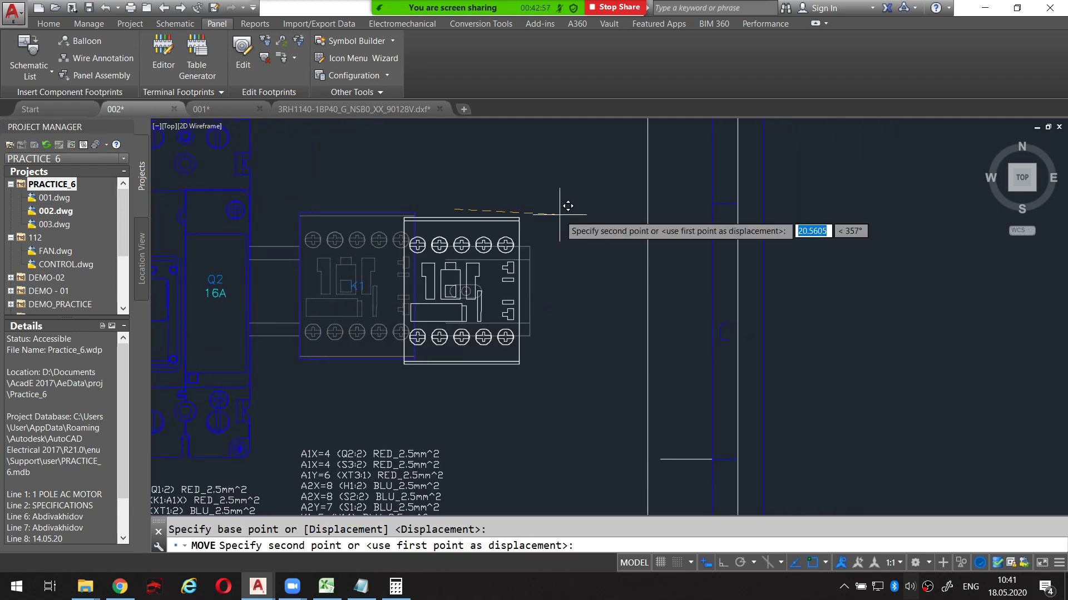
key(F8)
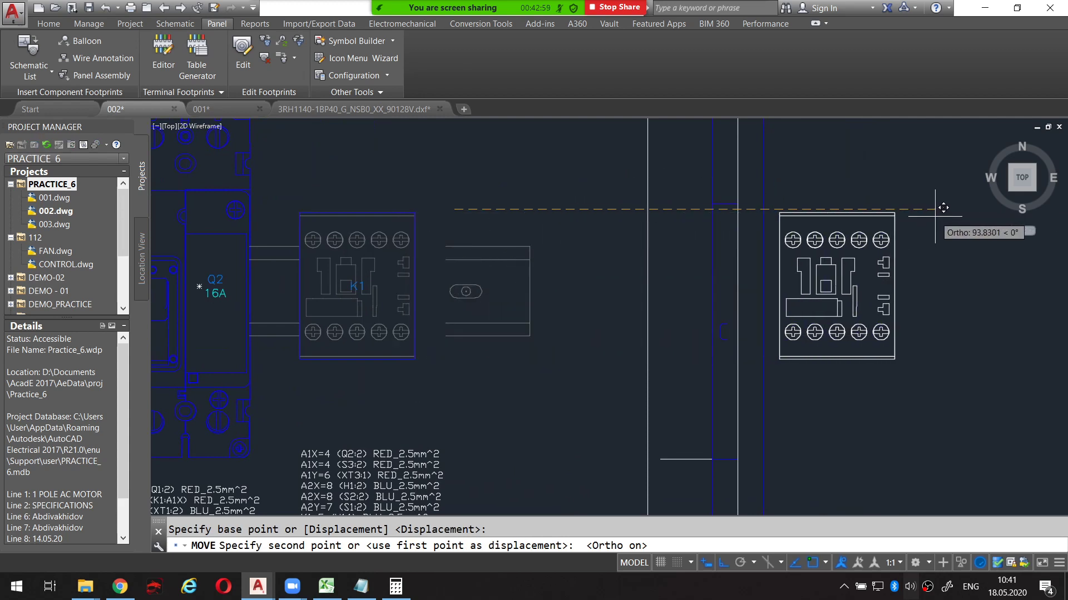
key(Escape)
Delete the old K1 footprint, accepting the related-devices search.
click(416, 227)
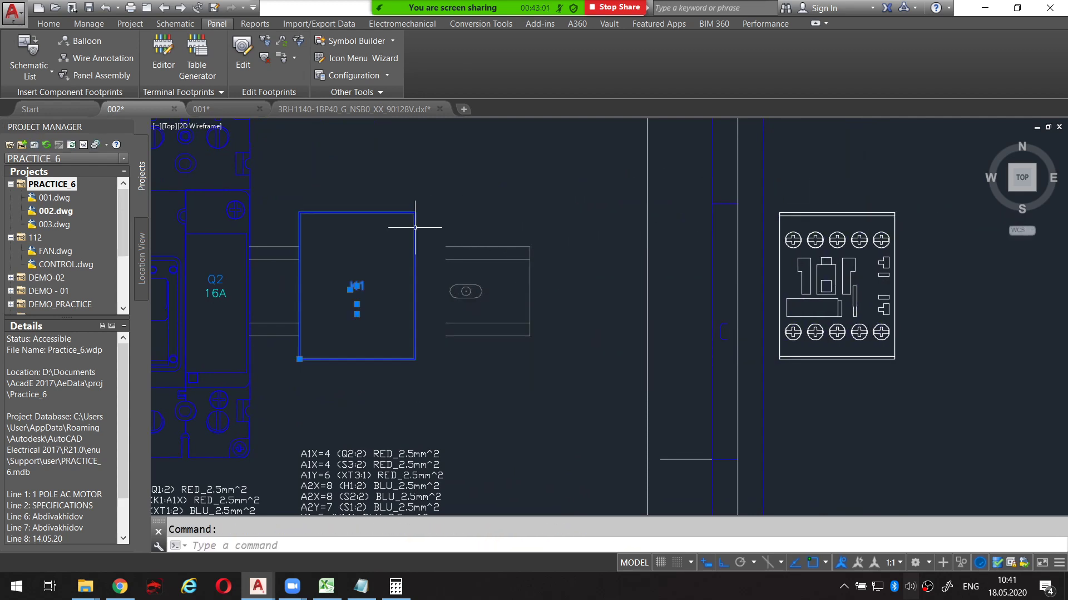
right_click(416, 228)
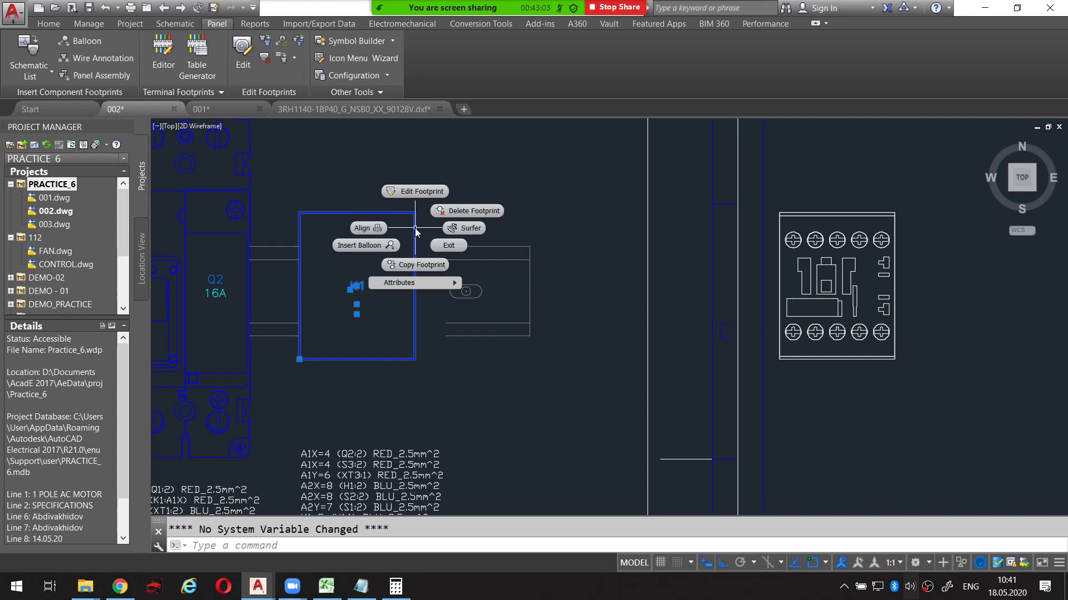
click(453, 212)
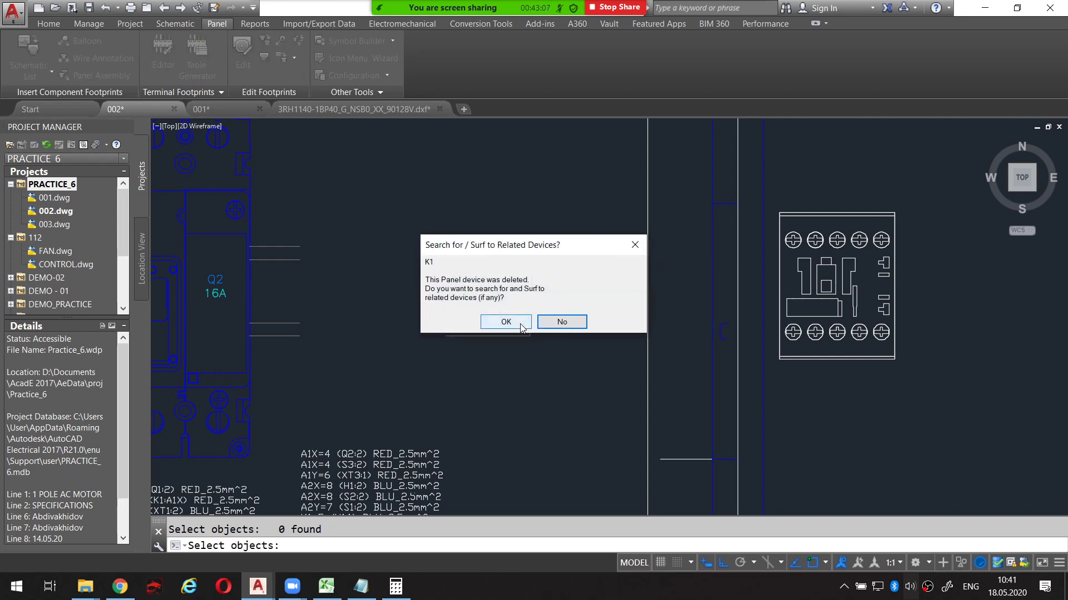
click(554, 322)
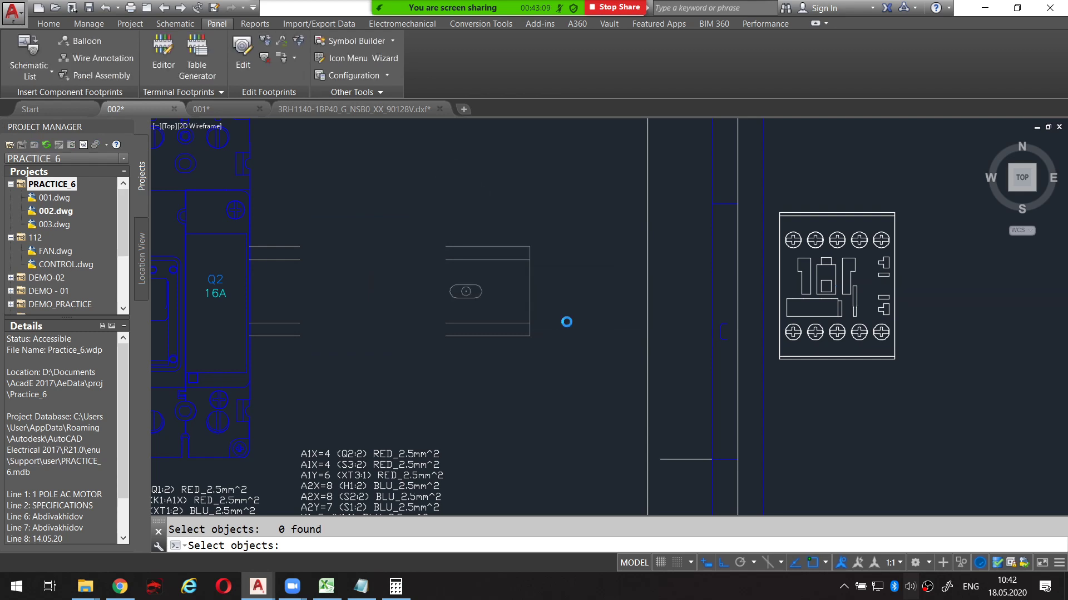
Window-select the contactor outline and move it onto the DIN rail beside Q2.
click(438, 401)
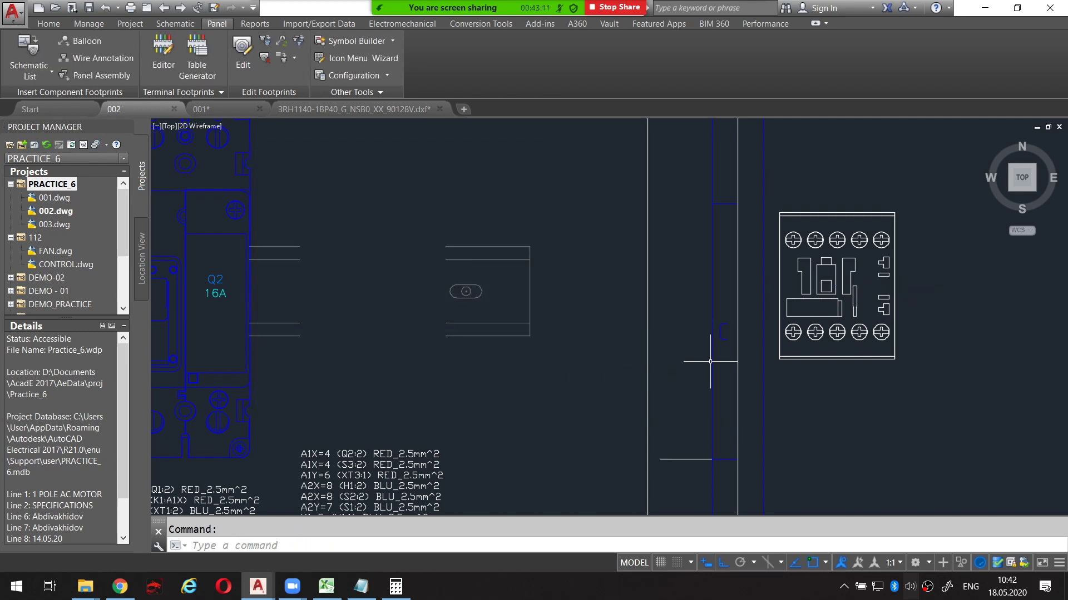
click(833, 365)
scroll(779, 245, down, 1)
scroll(767, 233, down, 1)
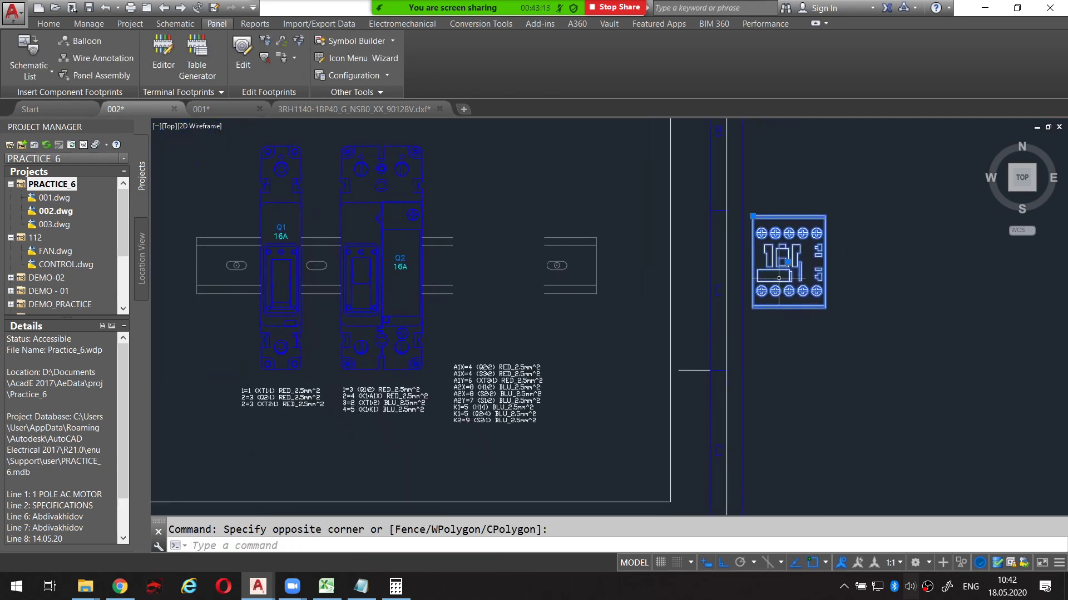
click(757, 228)
text(m)
key(Return)
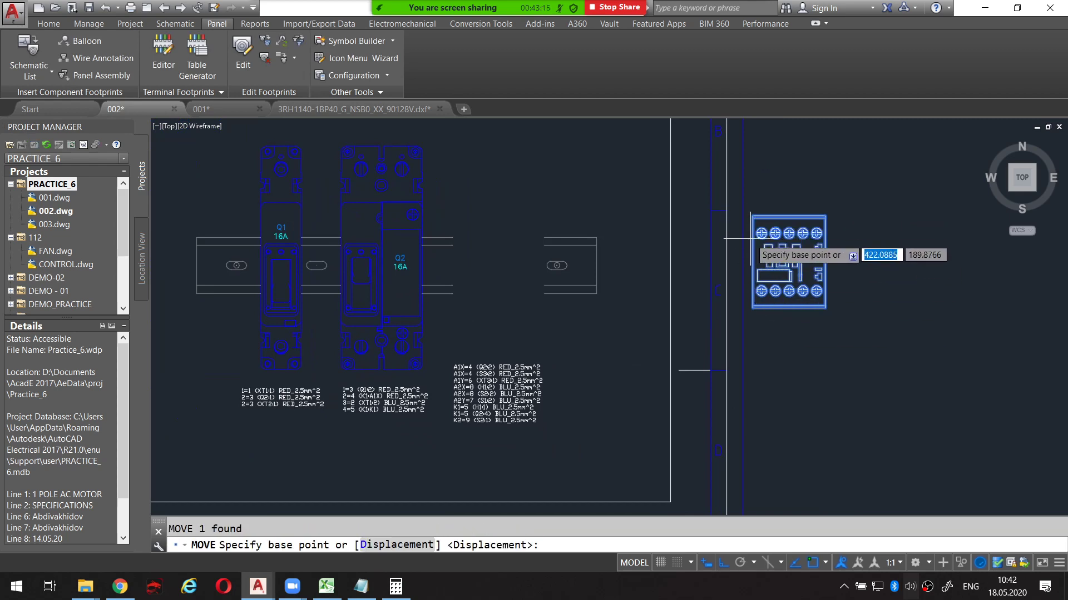
click(762, 233)
scroll(490, 234, up, 3)
scroll(447, 237, up, 1)
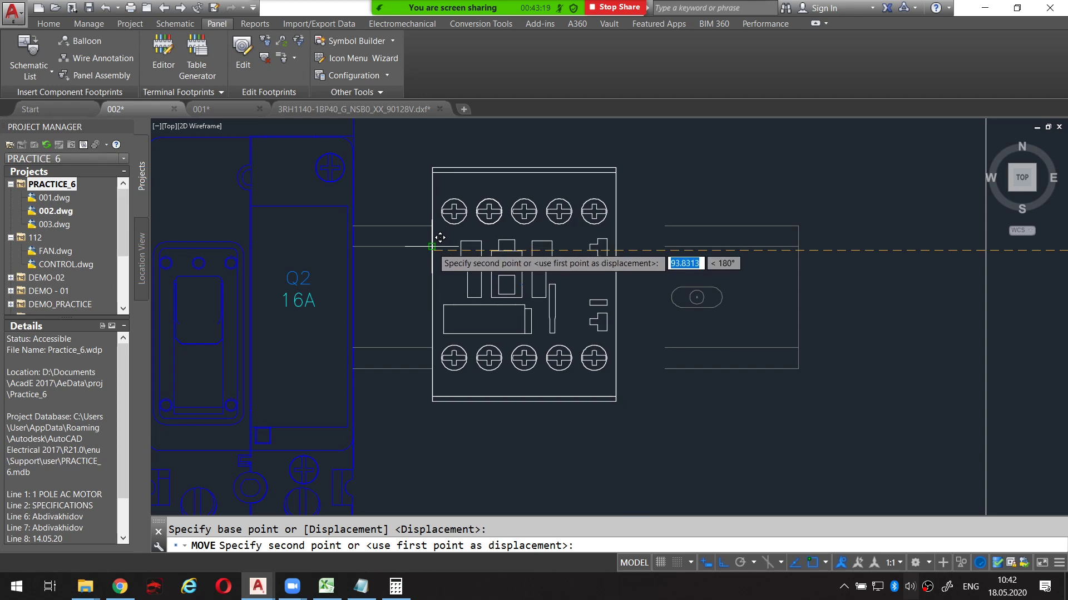
key(Escape)
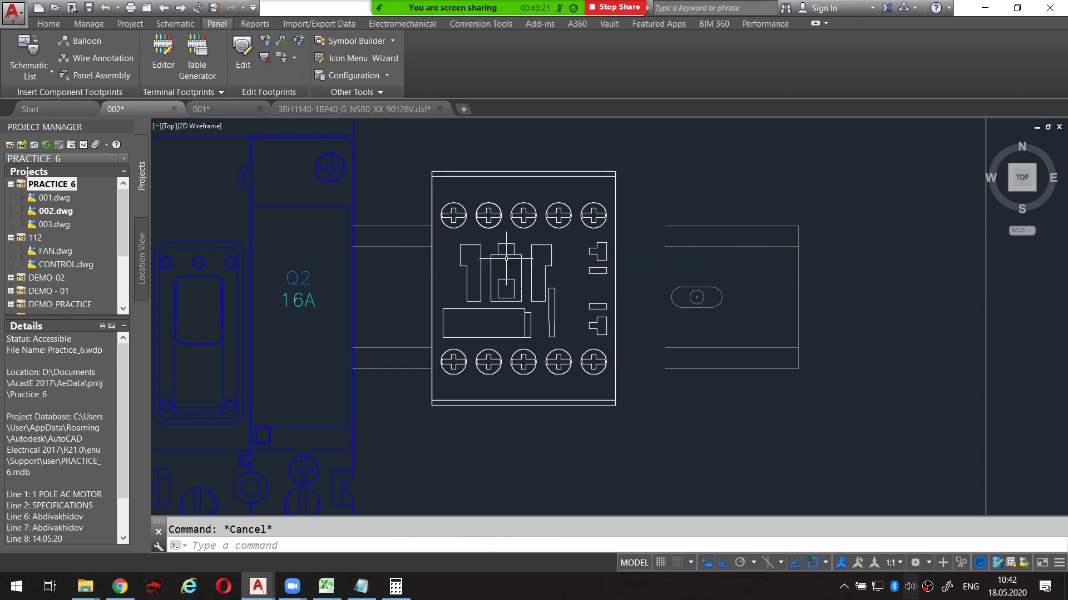
scroll(639, 250, down, 3)
click(603, 306)
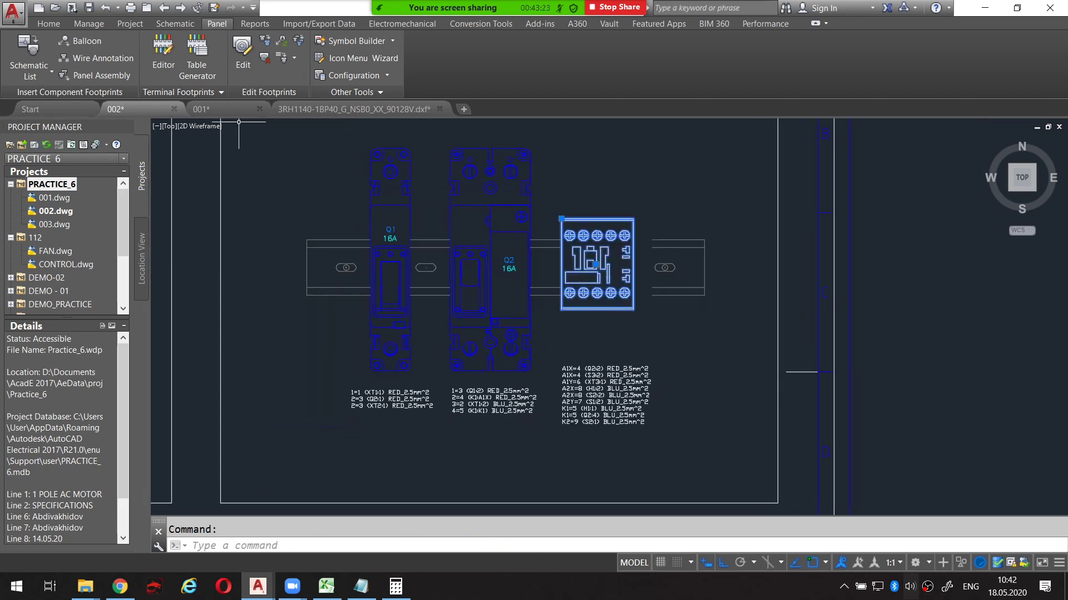
Set the contactor outline's object colour to Blue.
click(49, 24)
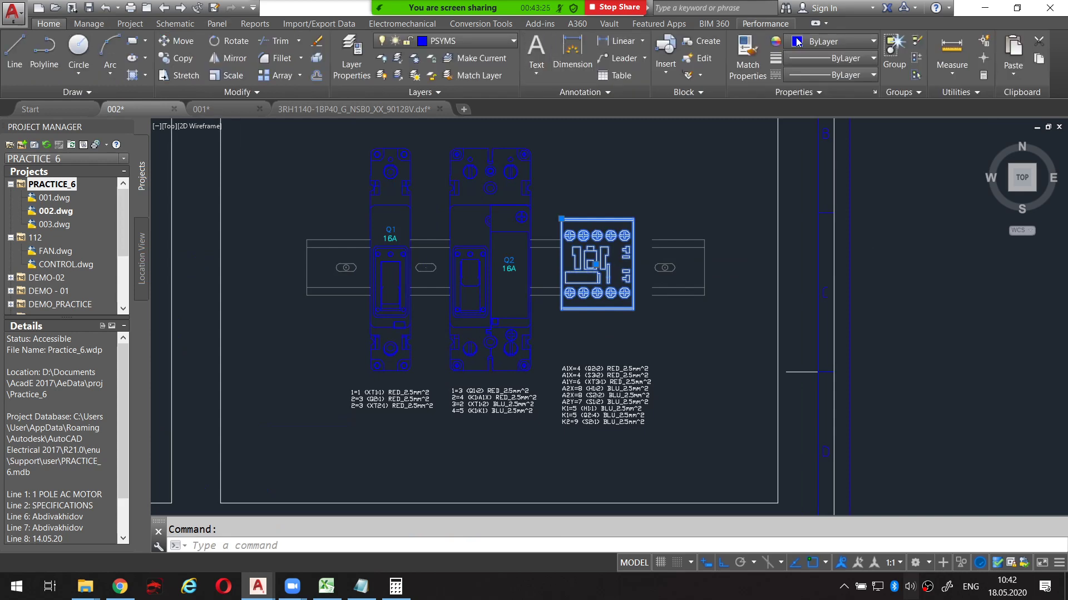
click(813, 47)
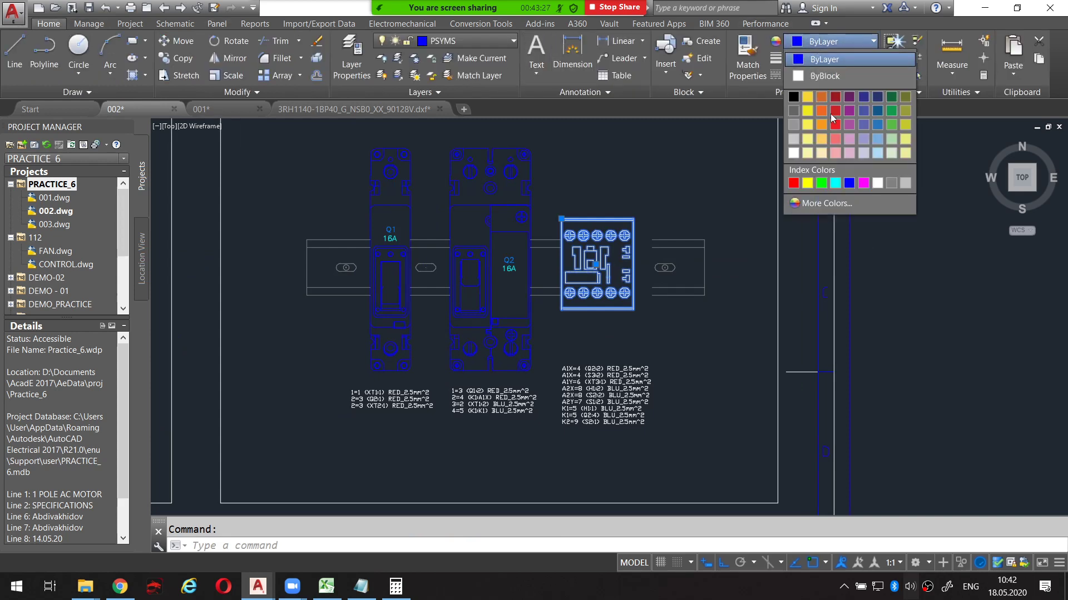
click(849, 183)
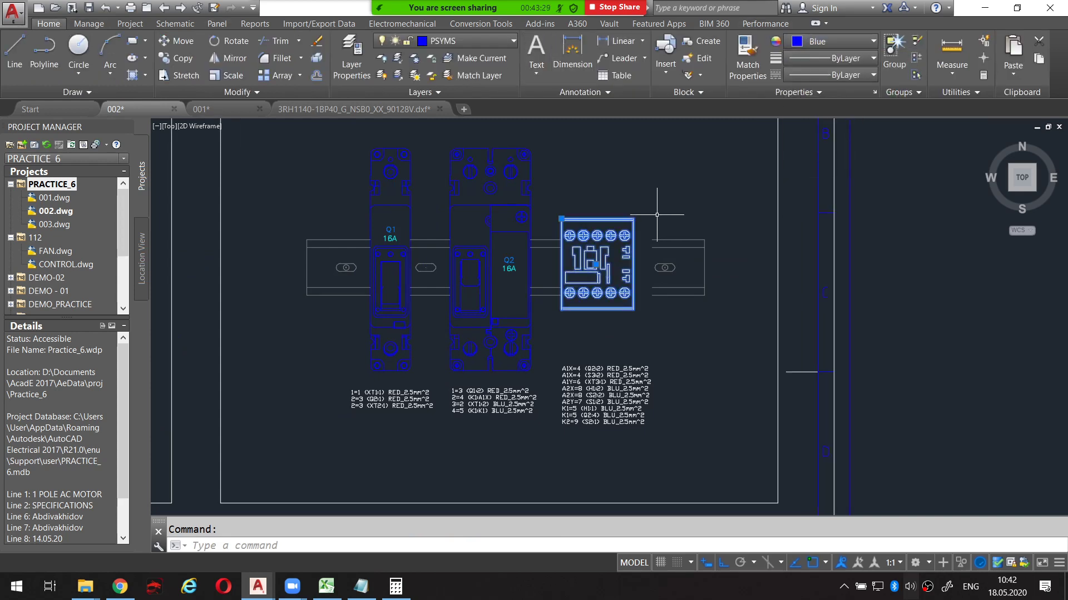
key(Escape)
Pan and zoom to review K1 beside breakers Q1 and Q2.
mouse_move(657, 214)
middle_down()
mouse_move(617, 231)
mouse_move(648, 252)
mouse_move(643, 237)
mouse_move(645, 256)
mouse_move(708, 262)
middle_up()
scroll(643, 237, down, 3)
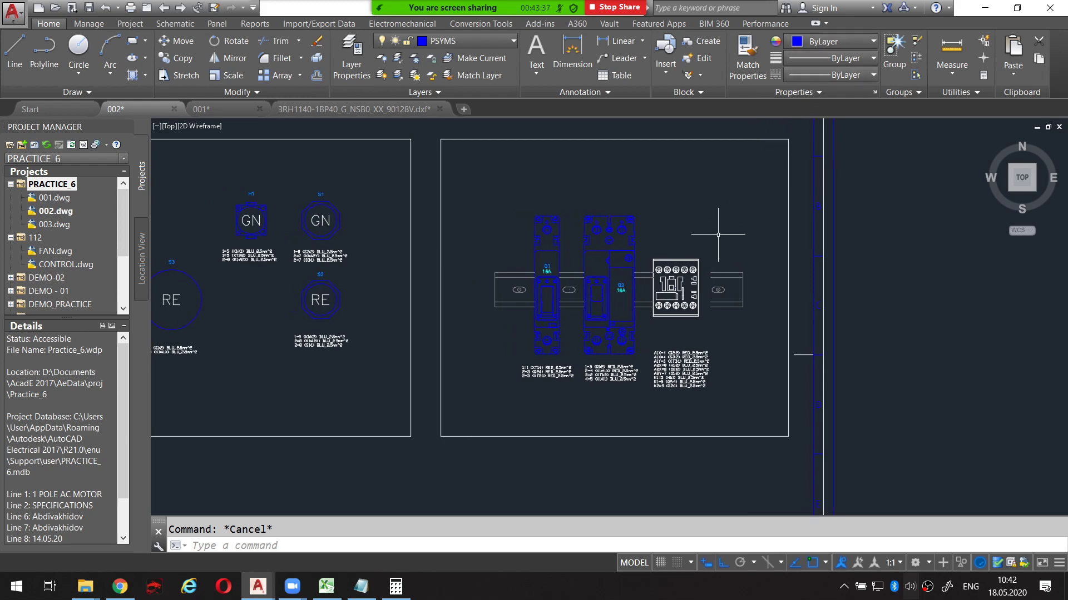
scroll(695, 286, up, 4)
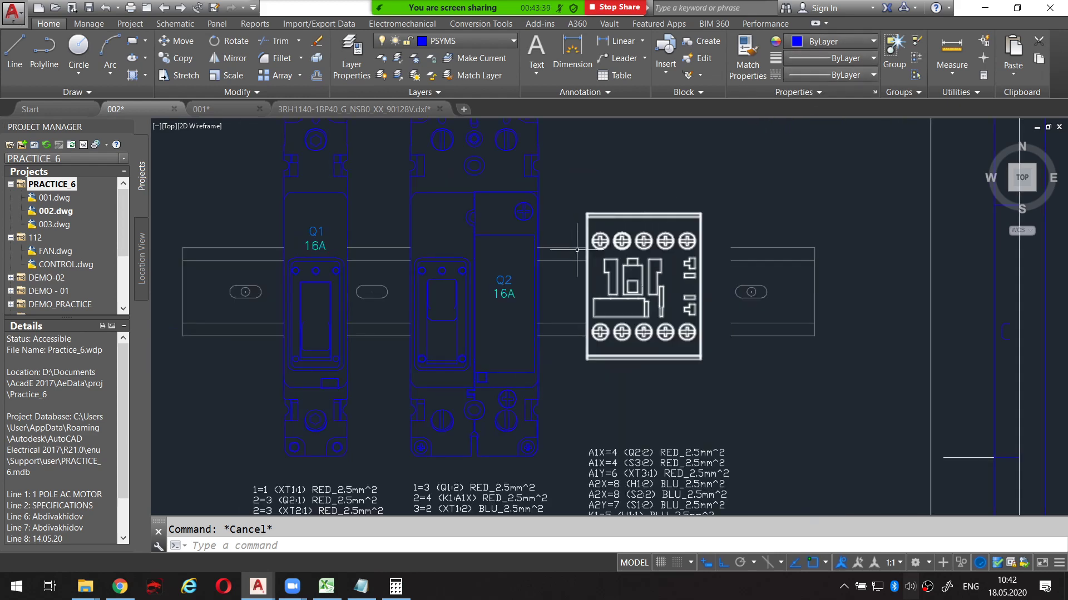
scroll(663, 262, down, 2)
middle_drag(663, 281, 668, 325)
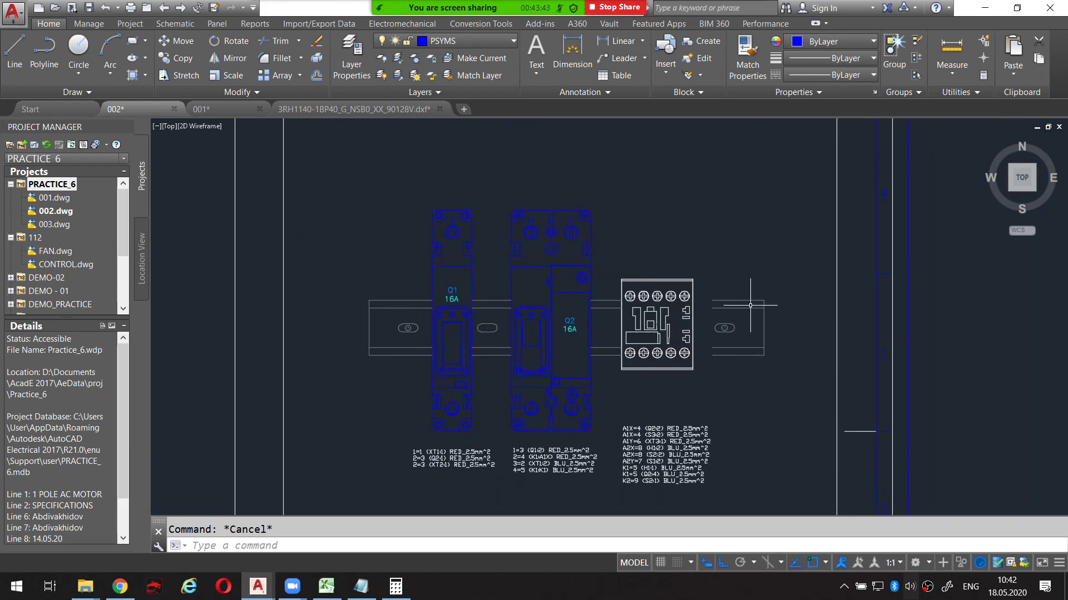